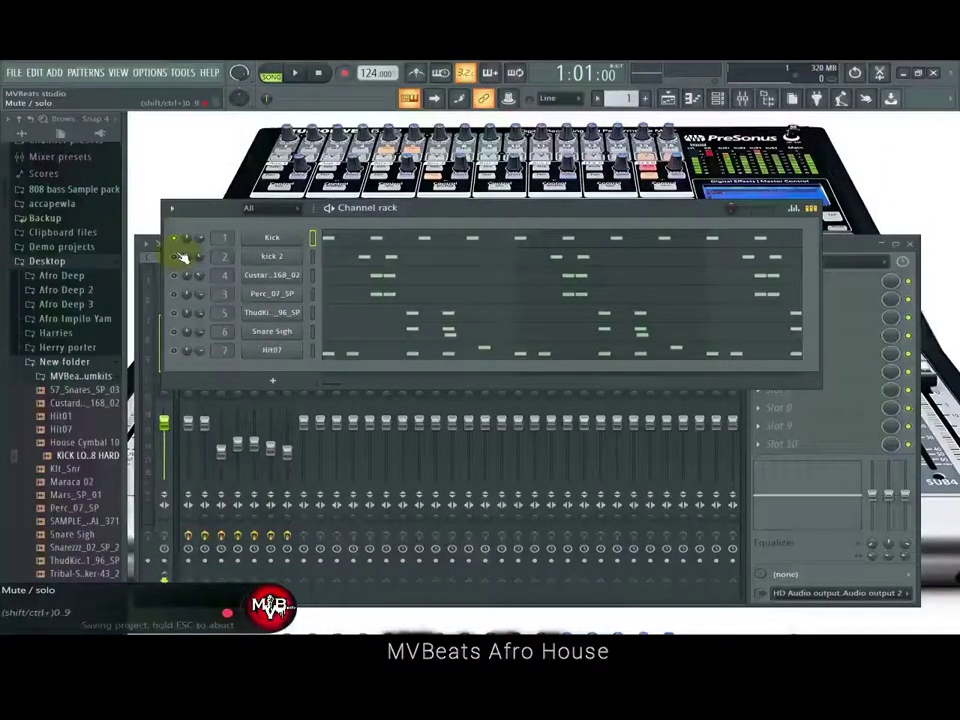
Step: Play the Kick channel and examine its four-bar note pattern in the piano roll, then pause playback
key("space")
left_click(386, 235)
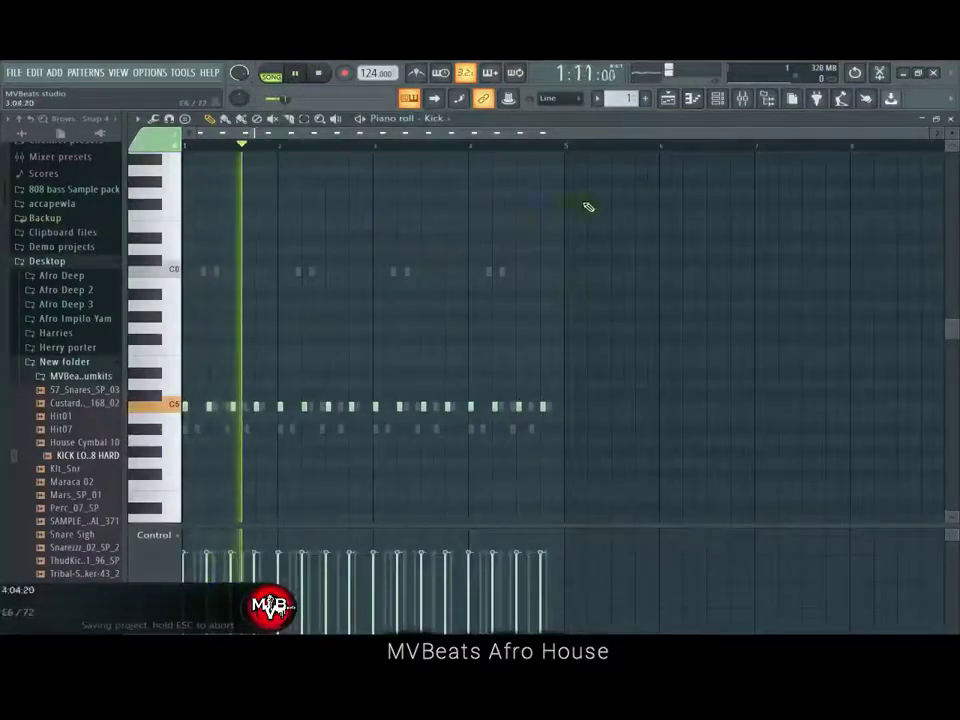
left_click_drag(791, 141, 503, 148)
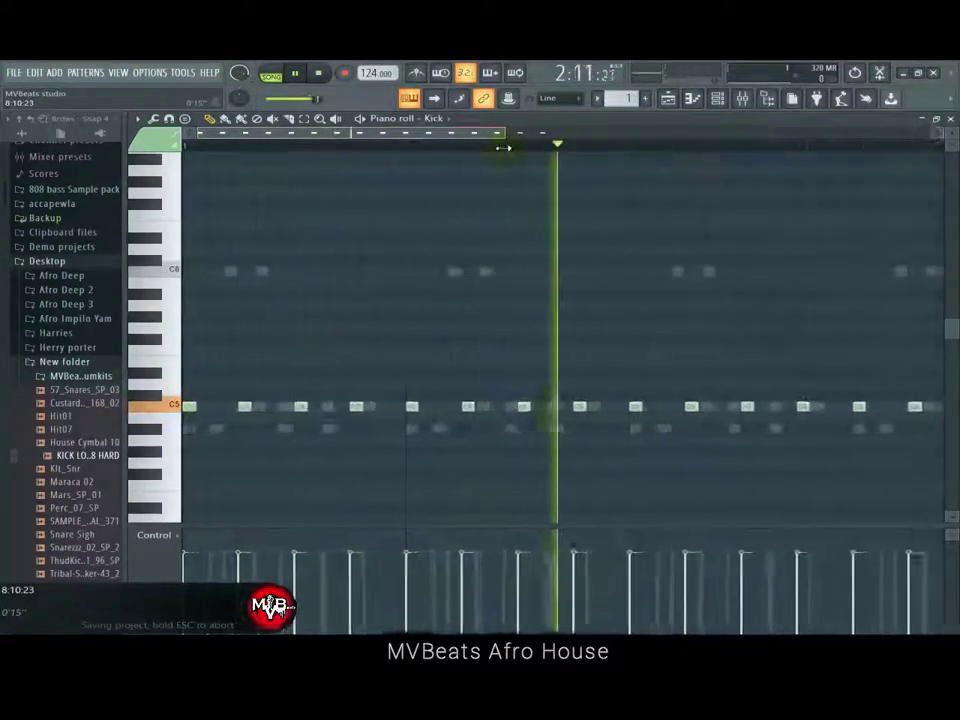
left_click(295, 73)
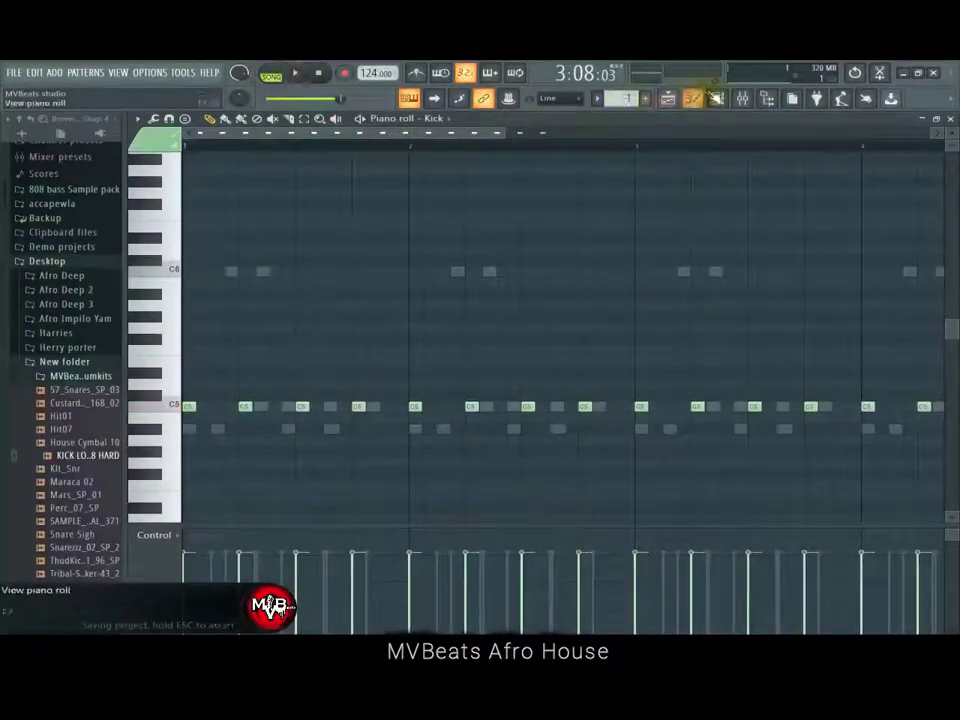
Step: Return to the channel rack and audition the kick 2 channel on its own, pausing after the preview
left_click(717, 98)
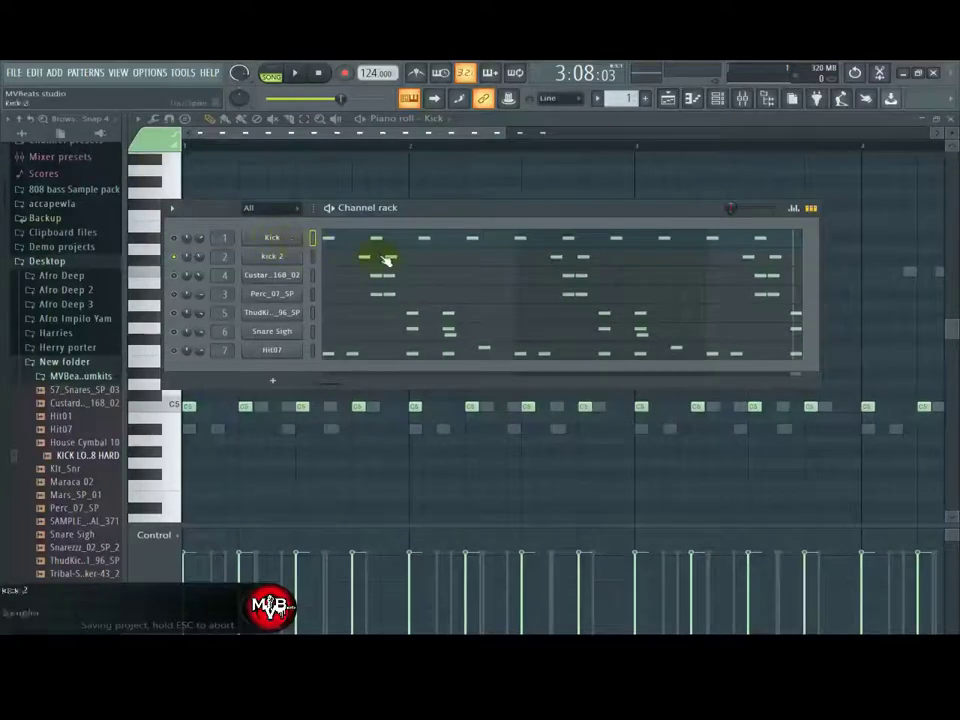
key("space")
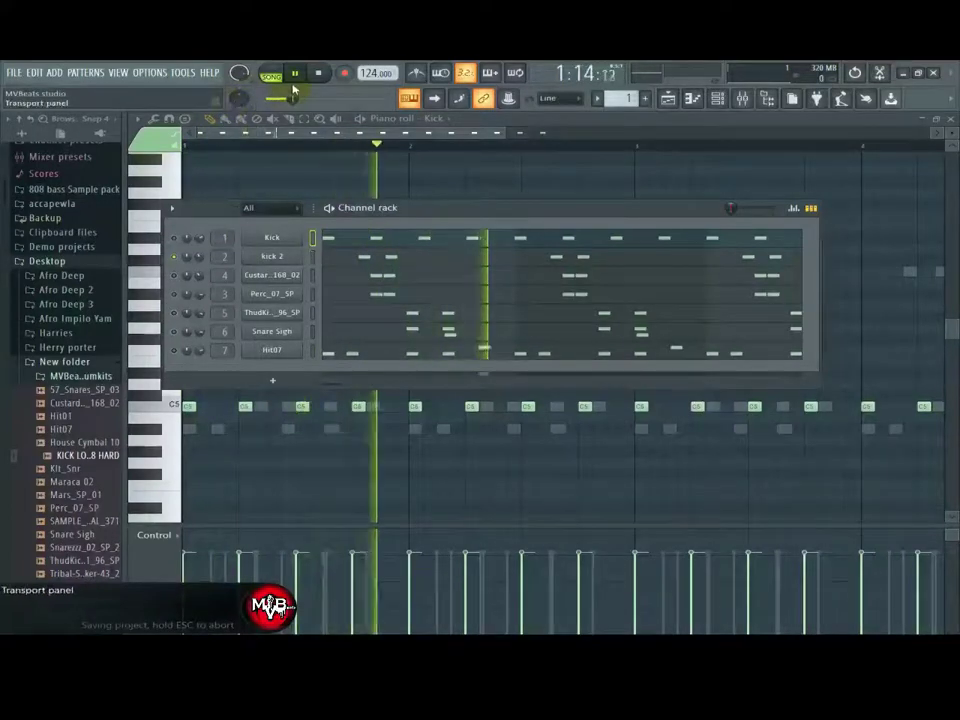
left_click(294, 73)
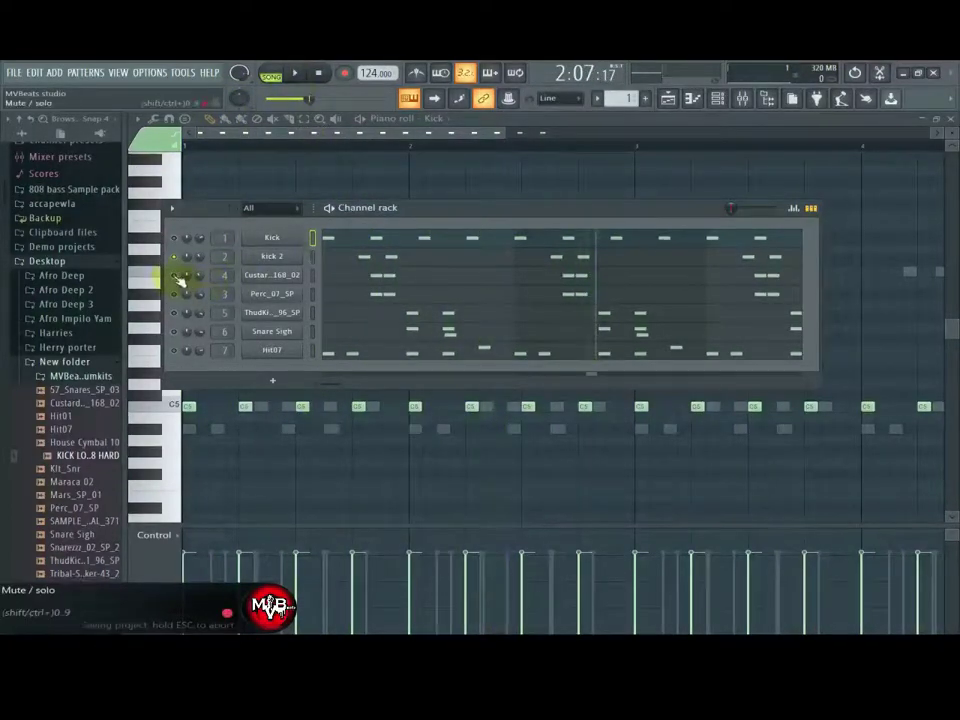
Step: Check the CustardKick_SP_168_02 channel settings, then audition its notes in the piano roll and pause playback
left_click(274, 274)
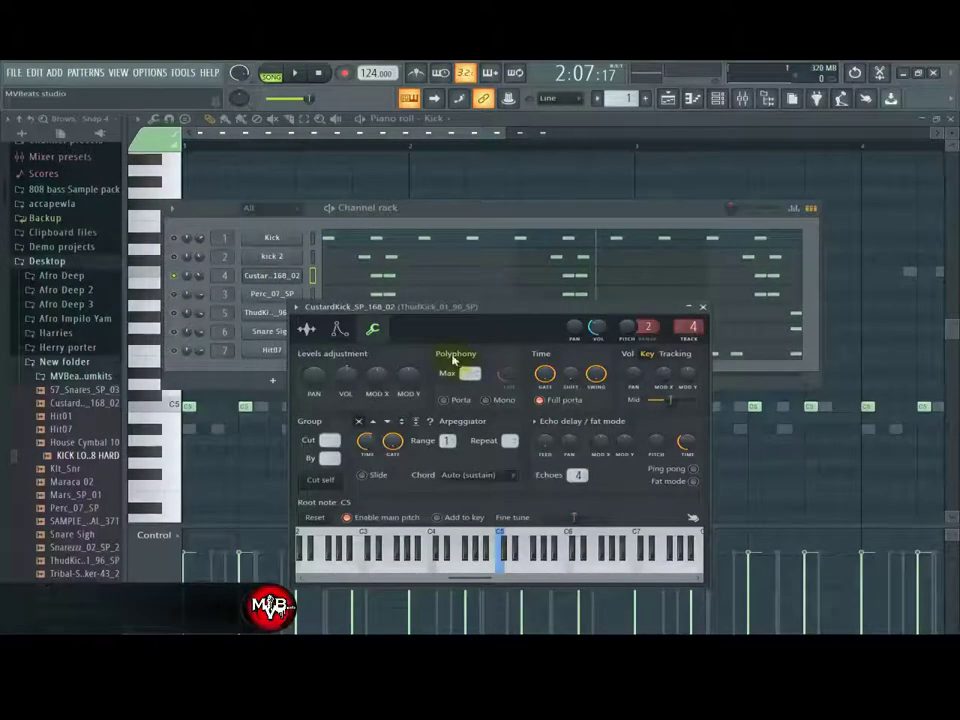
left_click(701, 307)
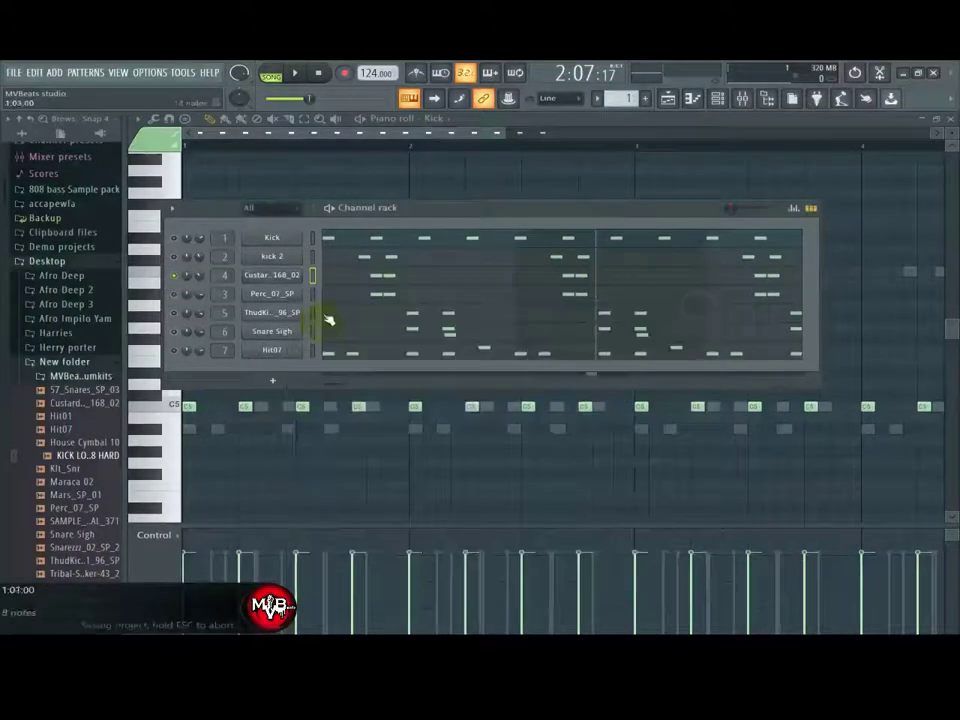
left_click(354, 274)
left_click(296, 73)
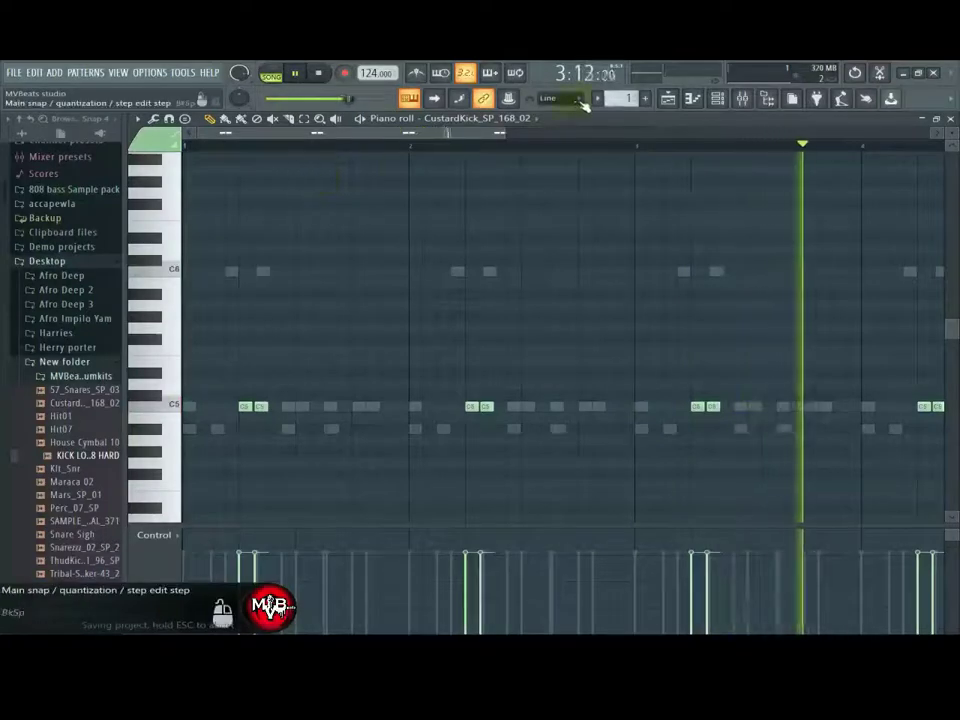
left_click(295, 73)
Step: Inspect the Perc_07_SP channel's notes in the piano roll and check the mixer before returning to the channel rack
left_click(737, 100)
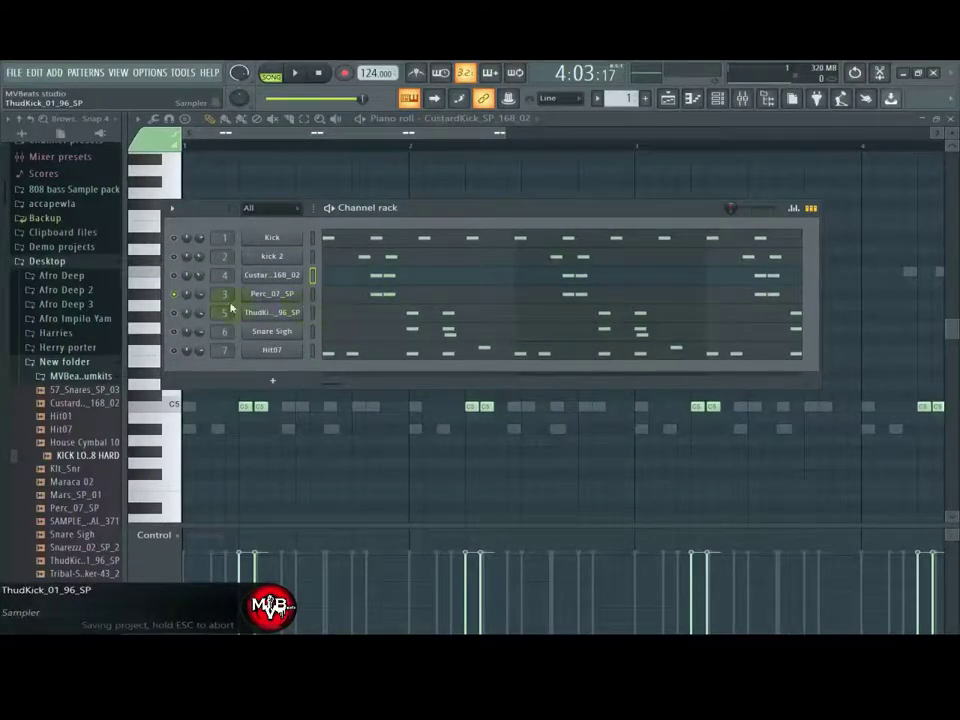
left_click_drag(464, 211, 490, 219)
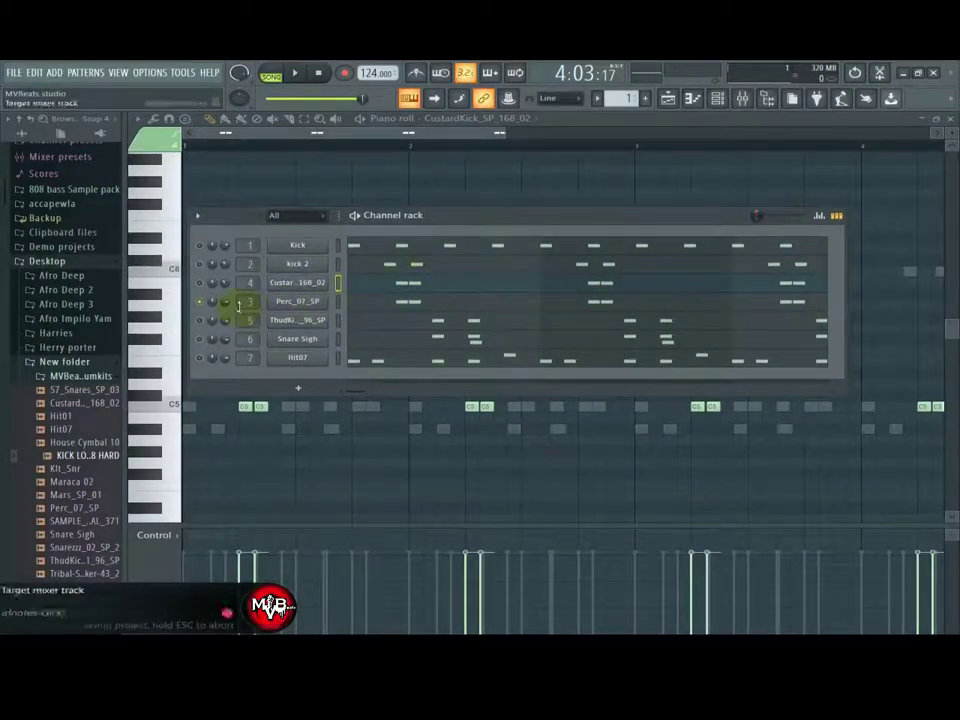
left_click(450, 305)
left_click(742, 99)
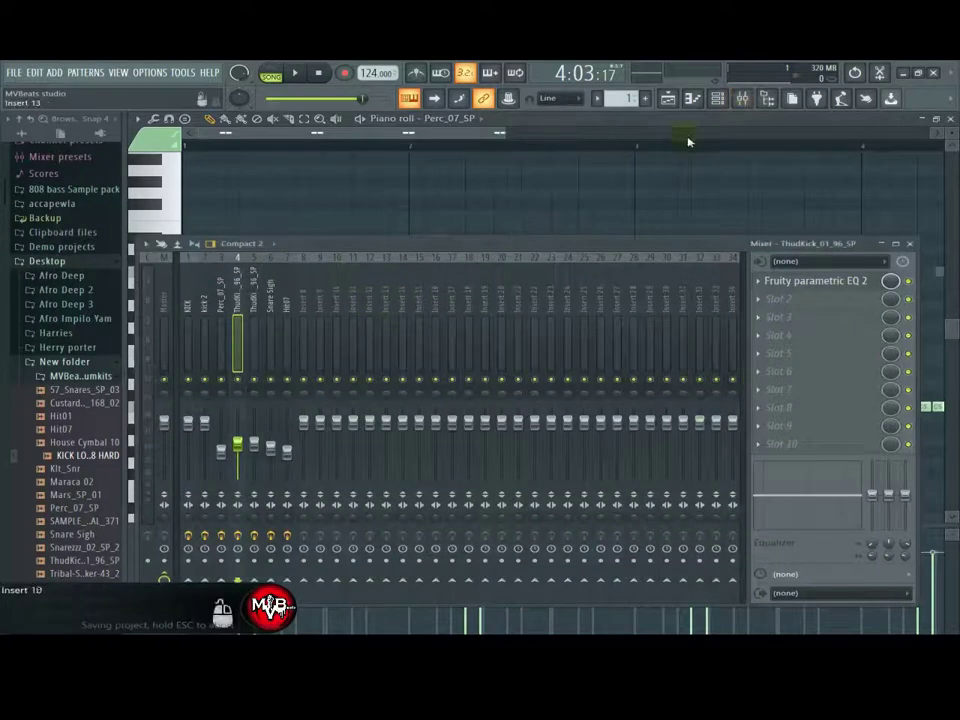
left_click(719, 100)
Step: View the CustardKick_SP_168_02 notes and audition that channel together with Perc_07_SP from the channel rack
left_click(396, 282)
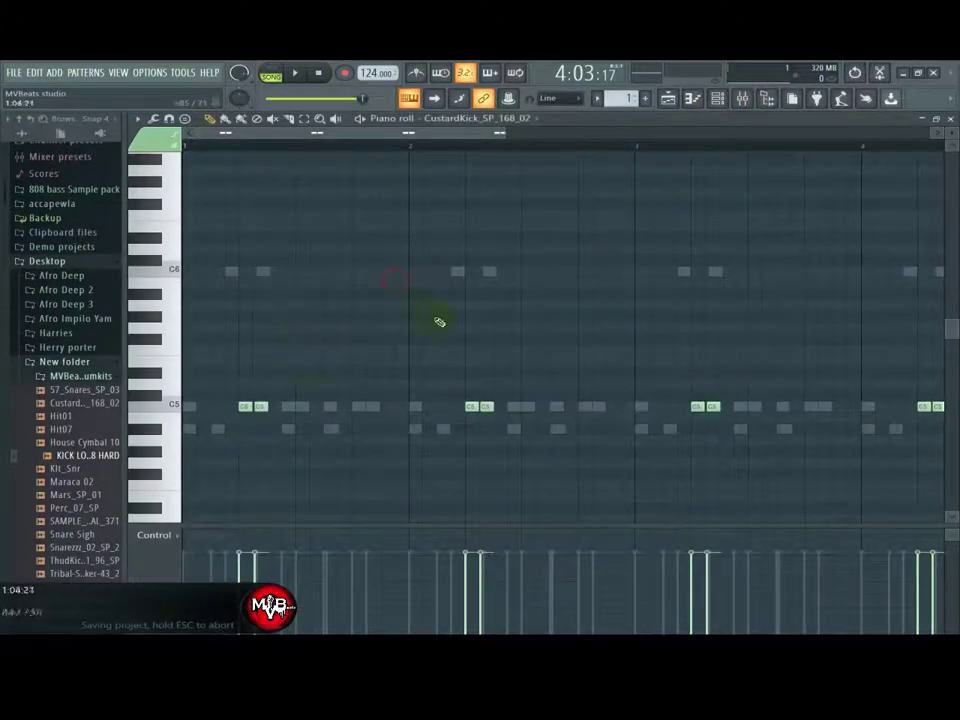
left_click(719, 99)
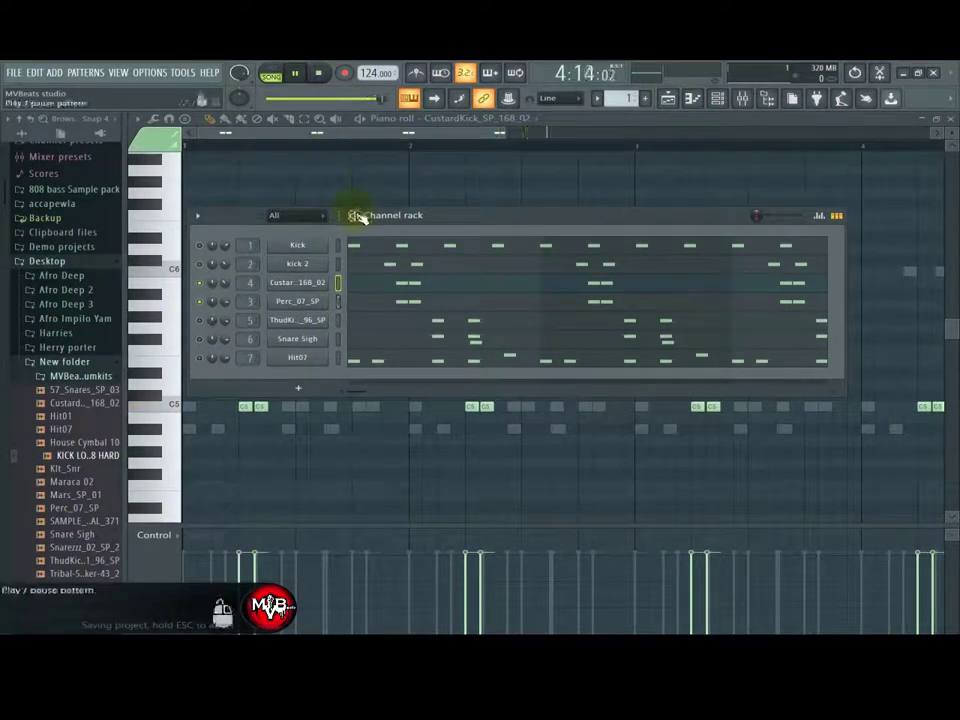
left_click(355, 216)
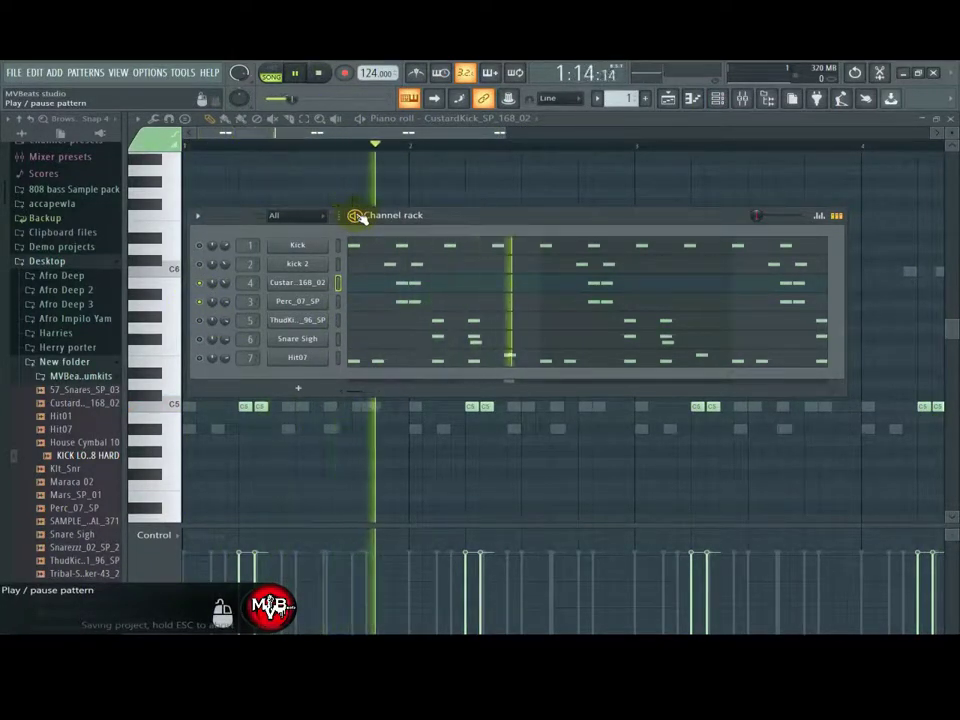
left_click(355, 216)
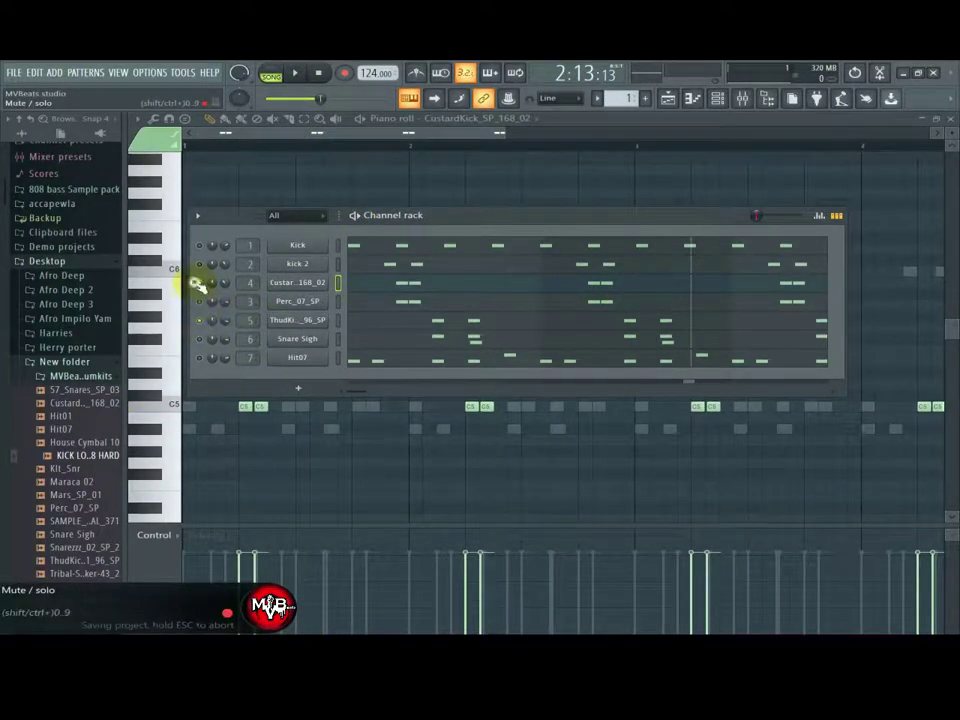
Step: Check the ThudKick_01_96_SP sample settings and audition that channel on its own, pausing after the preview
left_click(302, 320)
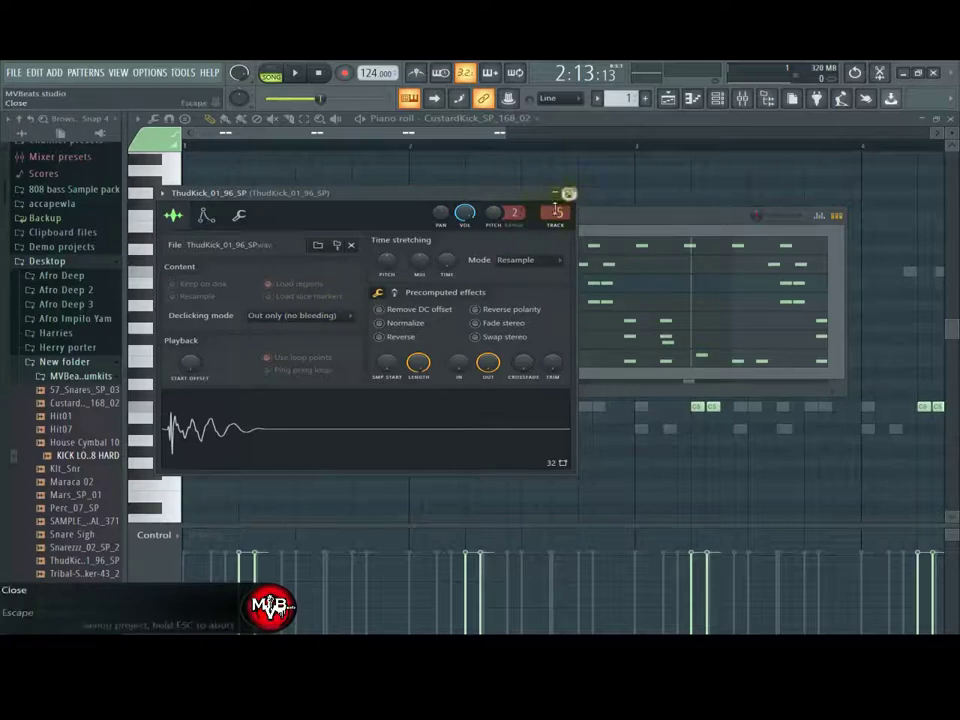
left_click(569, 193)
left_click(295, 73)
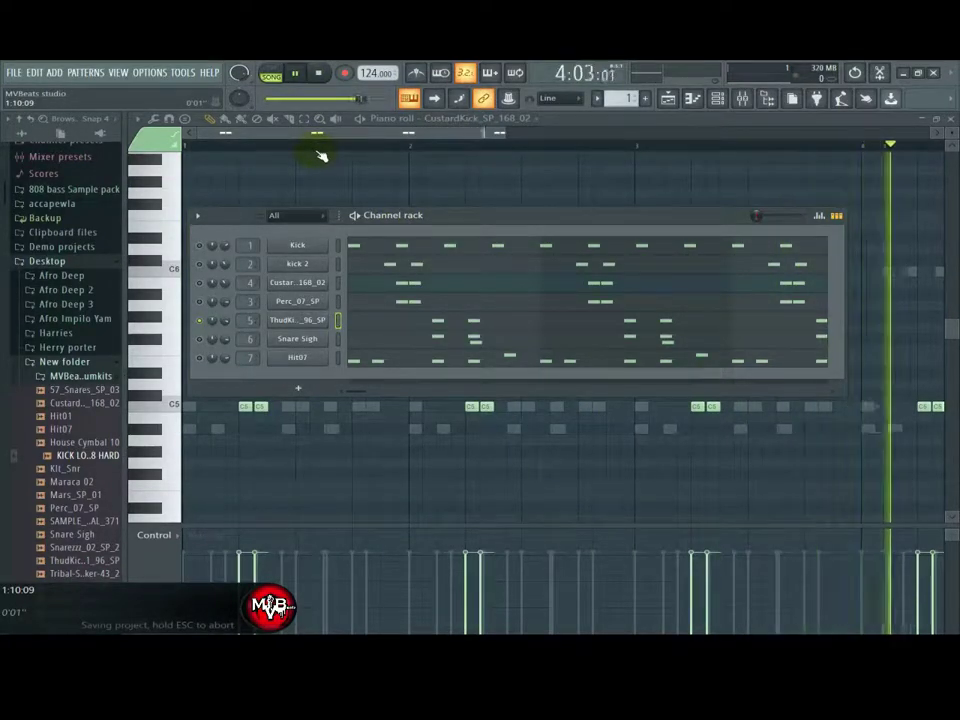
left_click(297, 74)
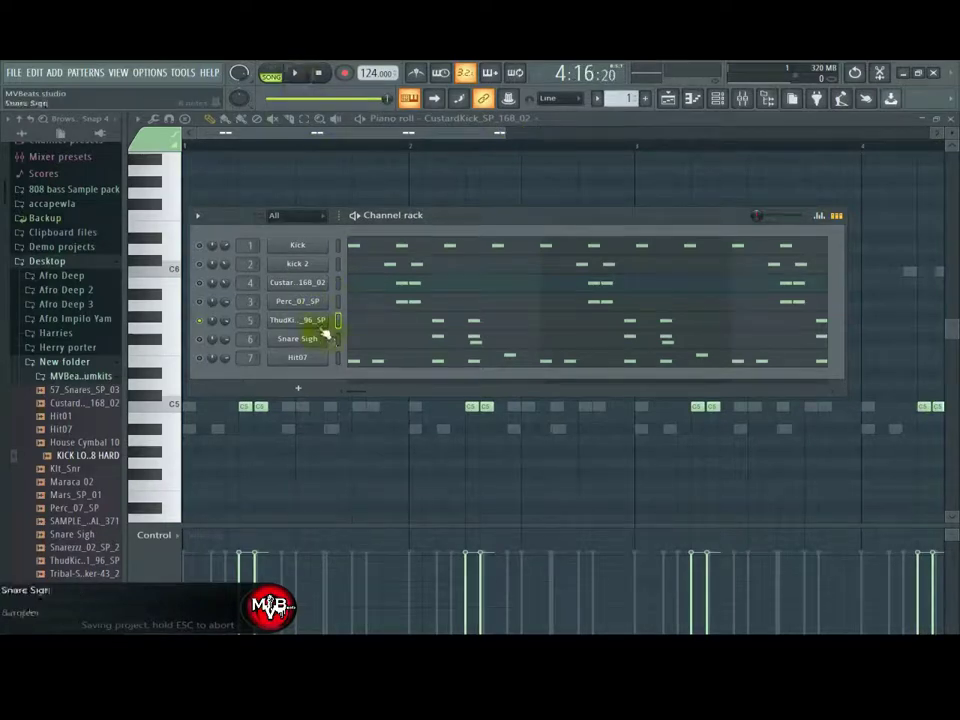
Step: Examine the Fruity parametric EQ 2 curve on ThudKick_01_96_SP's mixer track, then close the EQ and channel settings
left_click(298, 320)
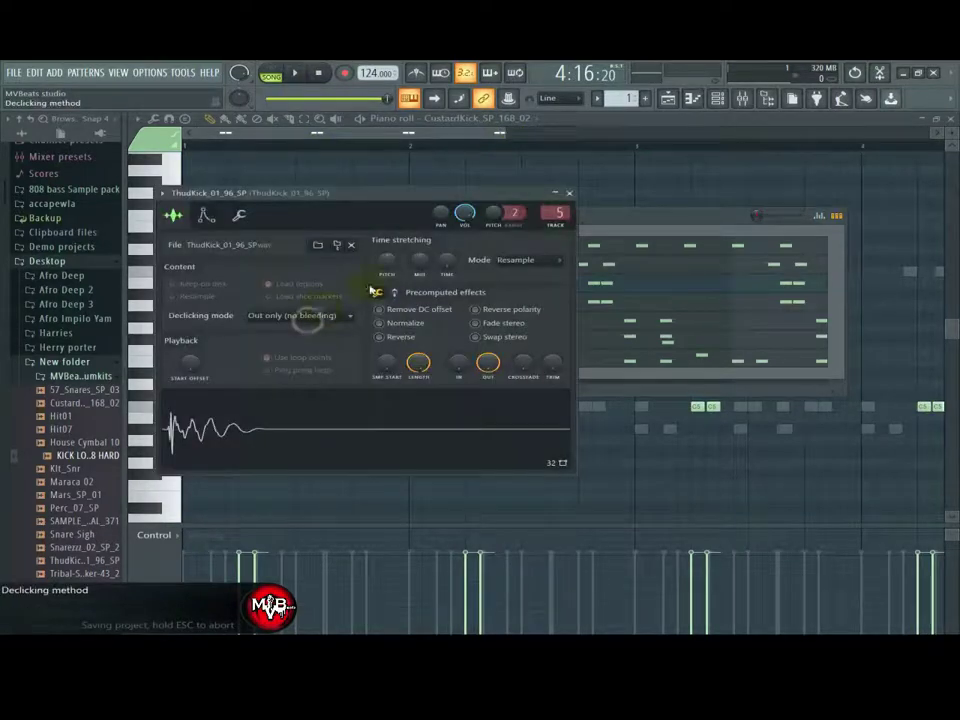
left_click(750, 101)
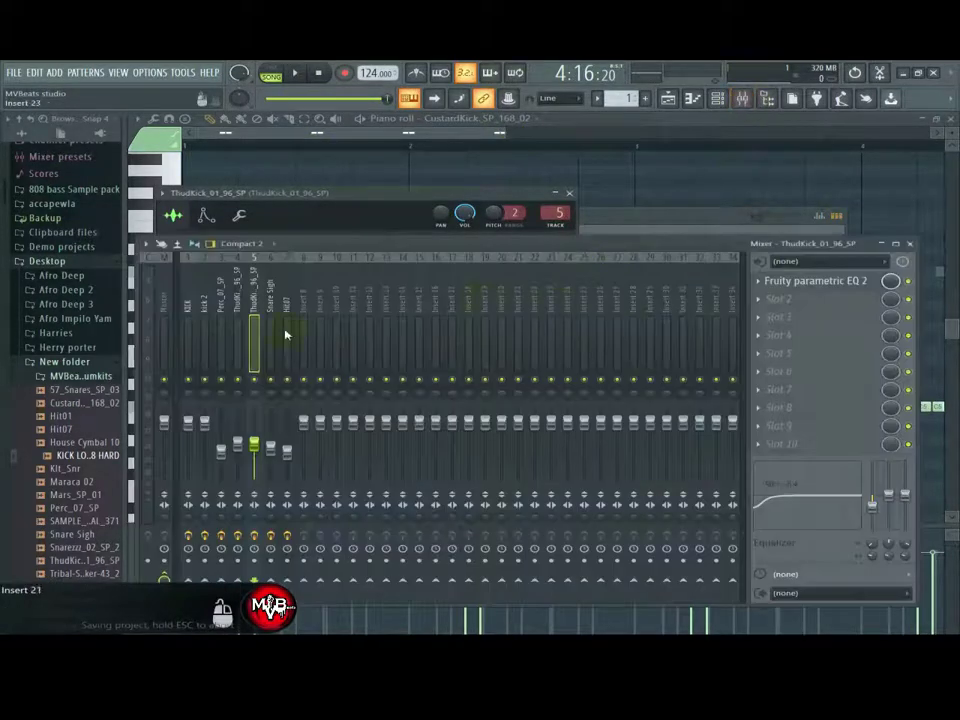
left_click(800, 282)
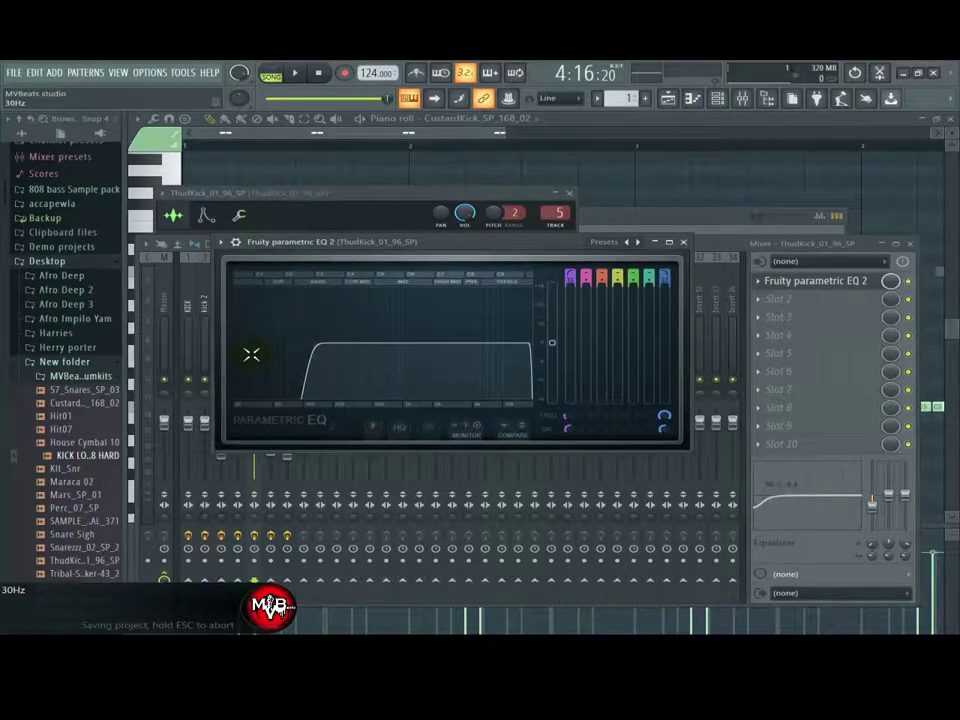
left_click(683, 241)
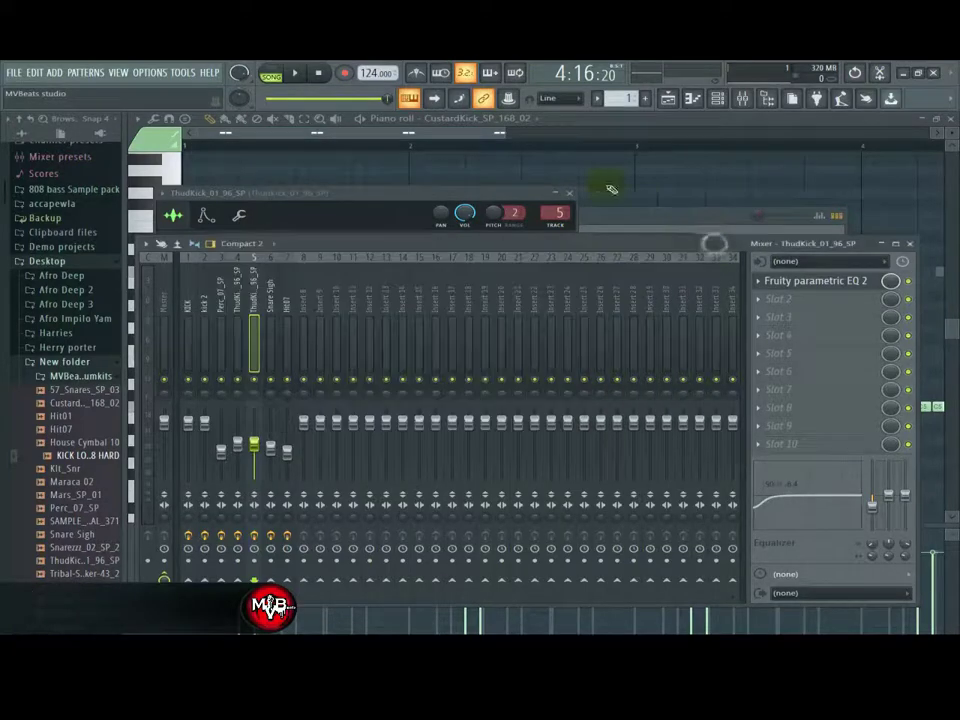
left_click(569, 193)
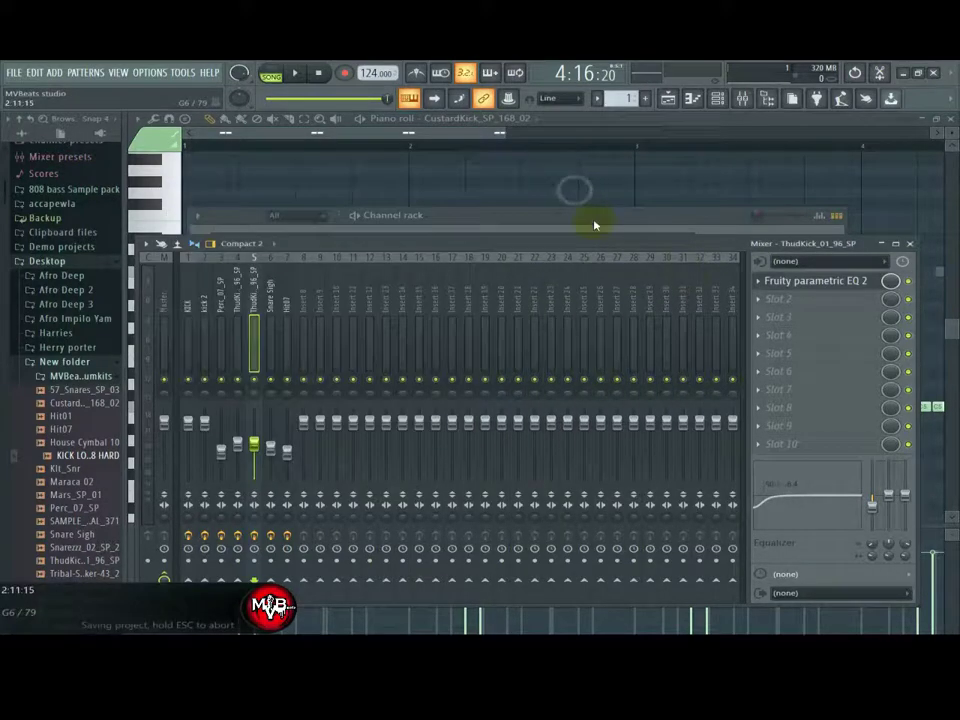
Step: Move the channel rack up so it overlaps less of the mixer, and bring the rack to the front
left_click(697, 219)
left_click_drag(662, 218, 640, 162)
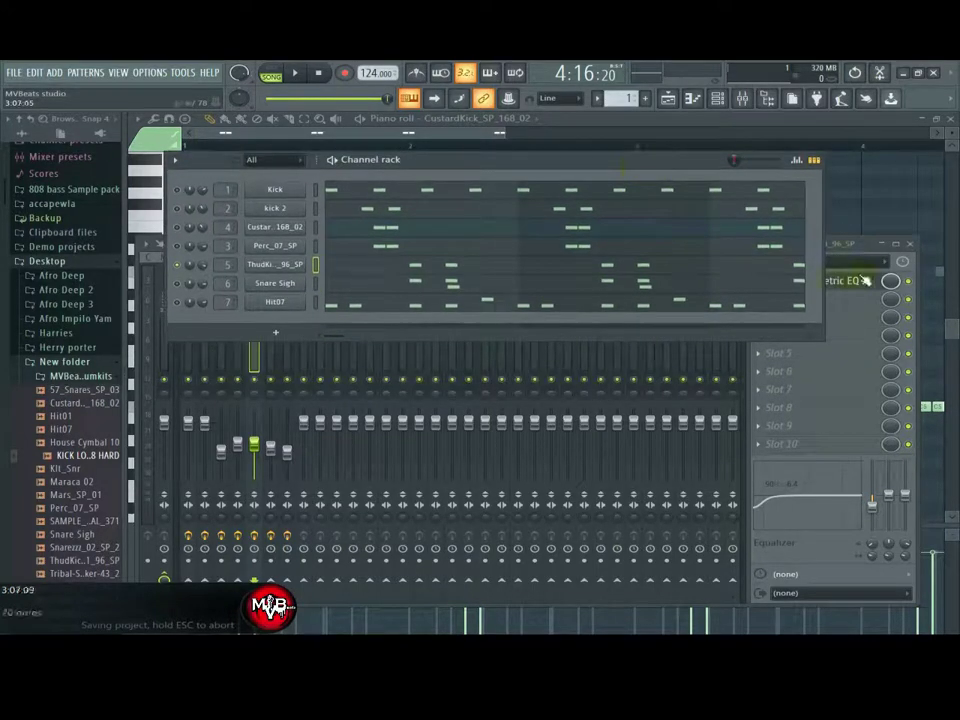
left_click(859, 250)
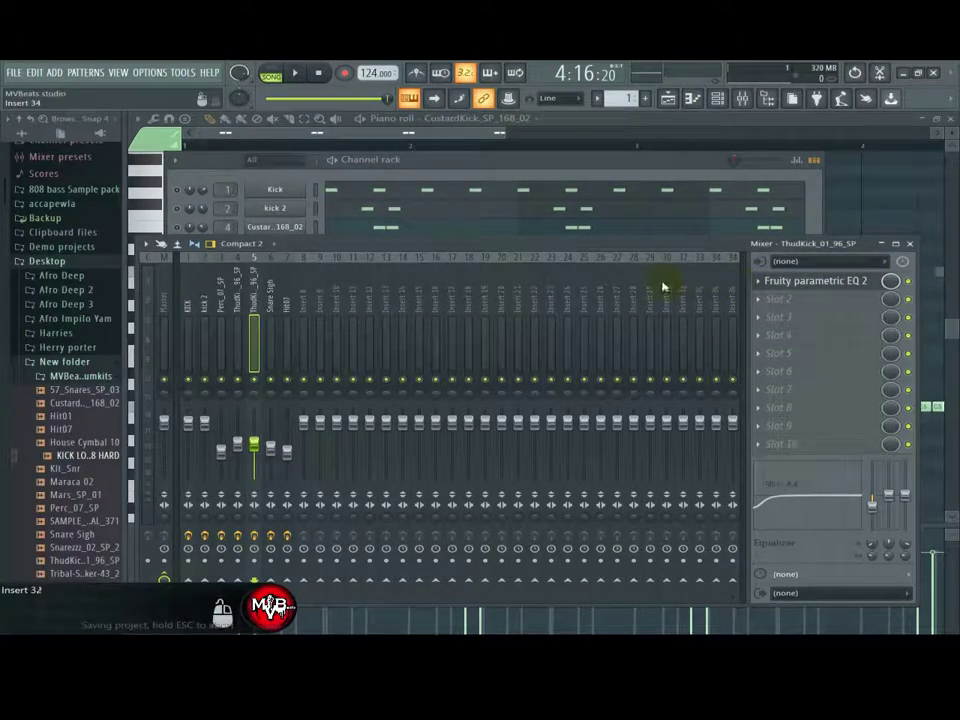
left_click(481, 161)
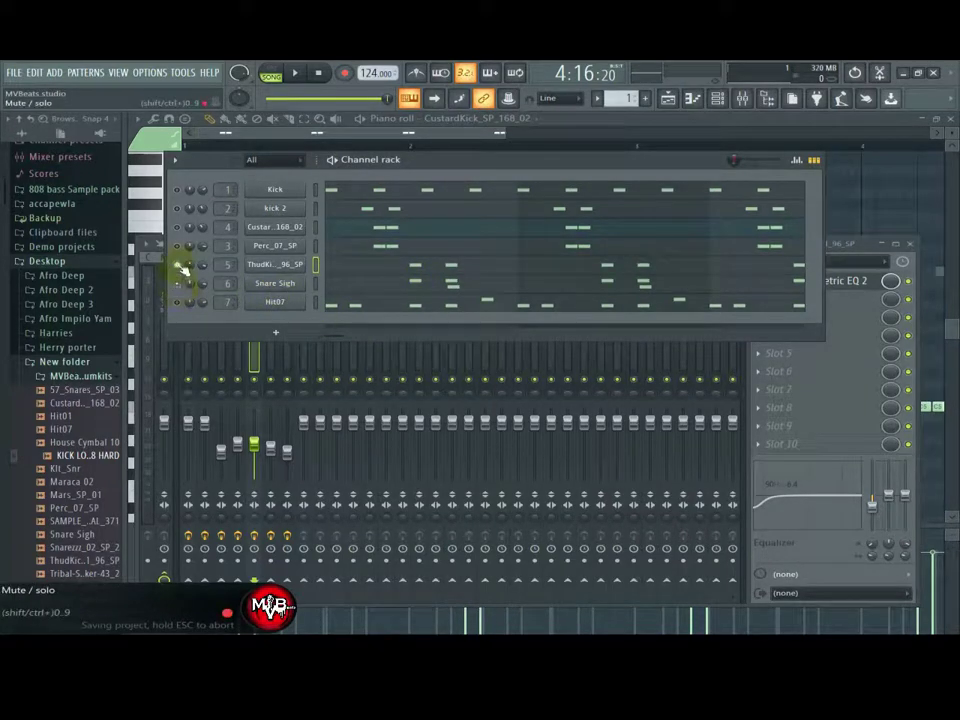
Step: Check the Snare Sigh sample settings, audition the channel with its notes in the piano roll, and pause playback
left_click(278, 284)
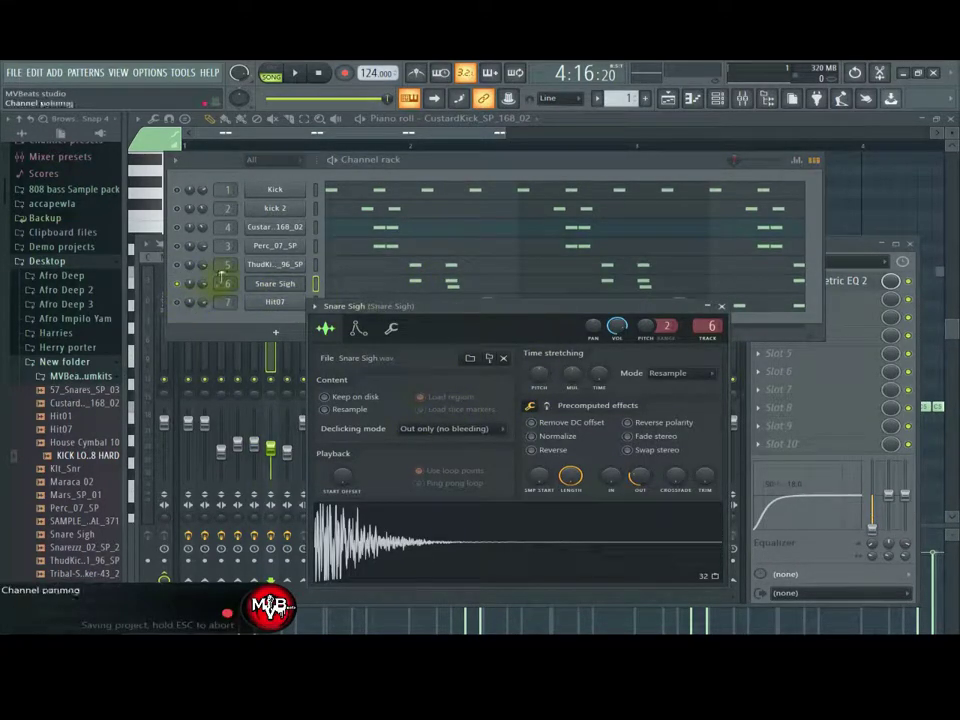
left_click(300, 77)
left_click(489, 167)
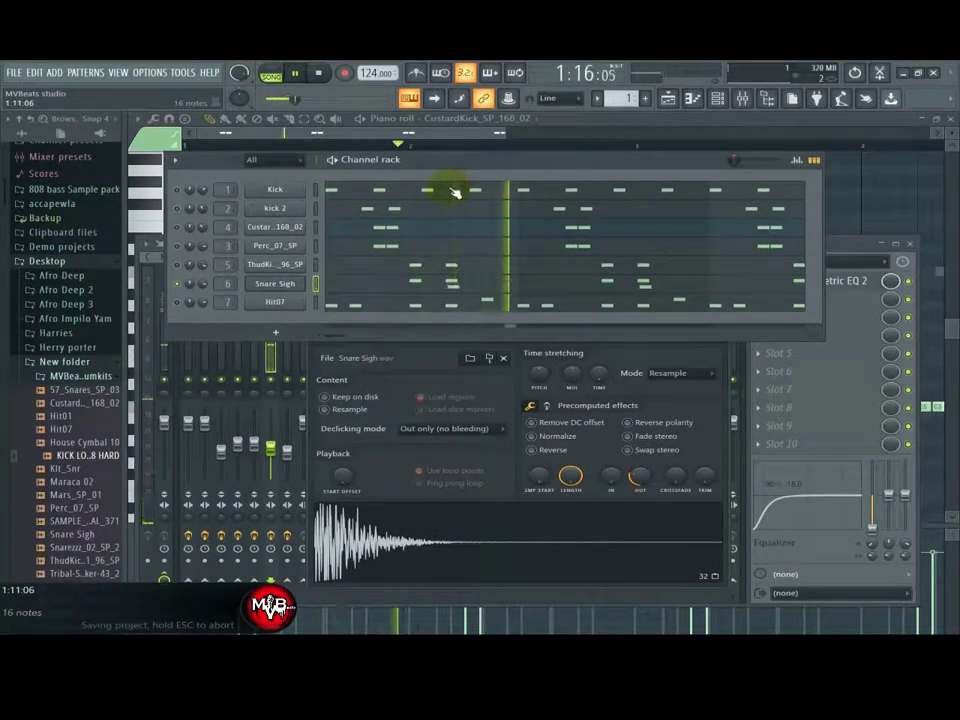
left_click(482, 279)
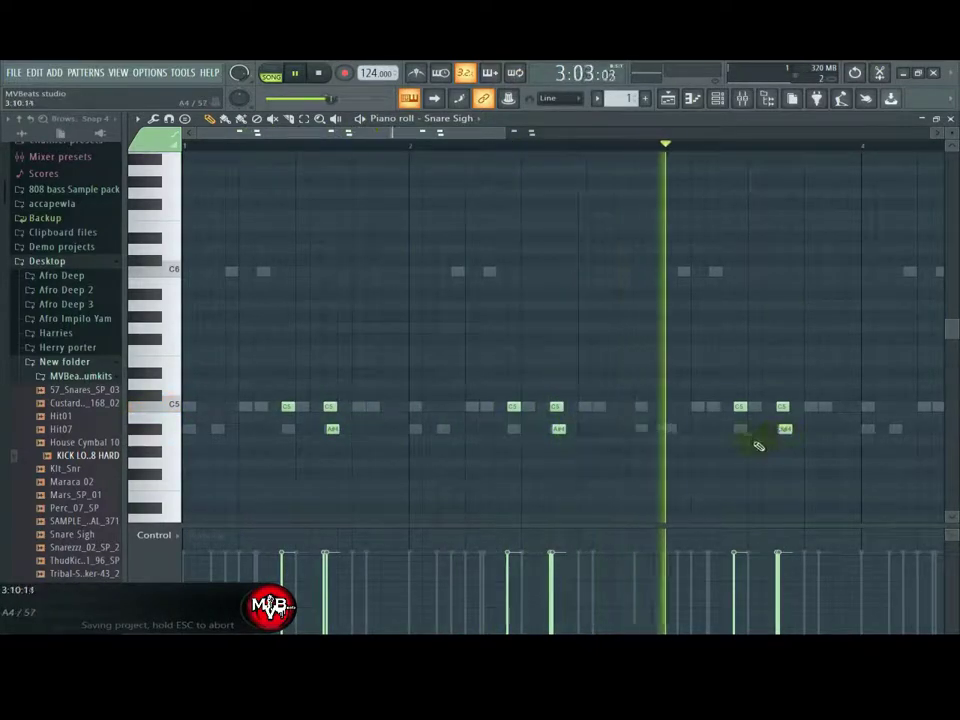
left_click(717, 99)
left_click(298, 73)
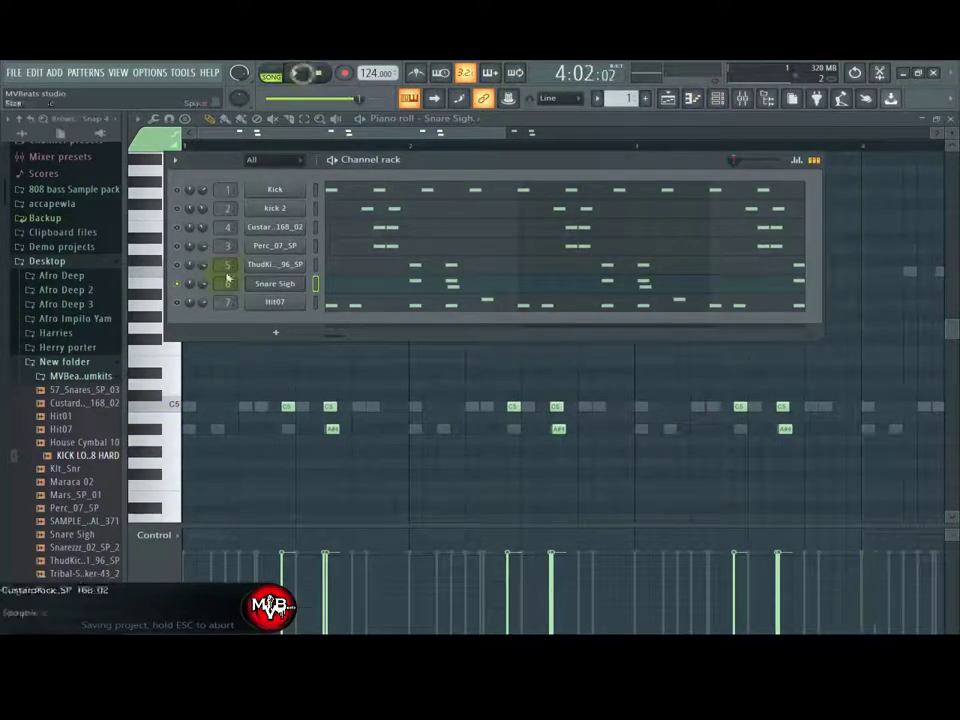
Step: Check the Hit07 sample settings and play the channel on its own while viewing its notes in the piano roll
left_click(274, 301)
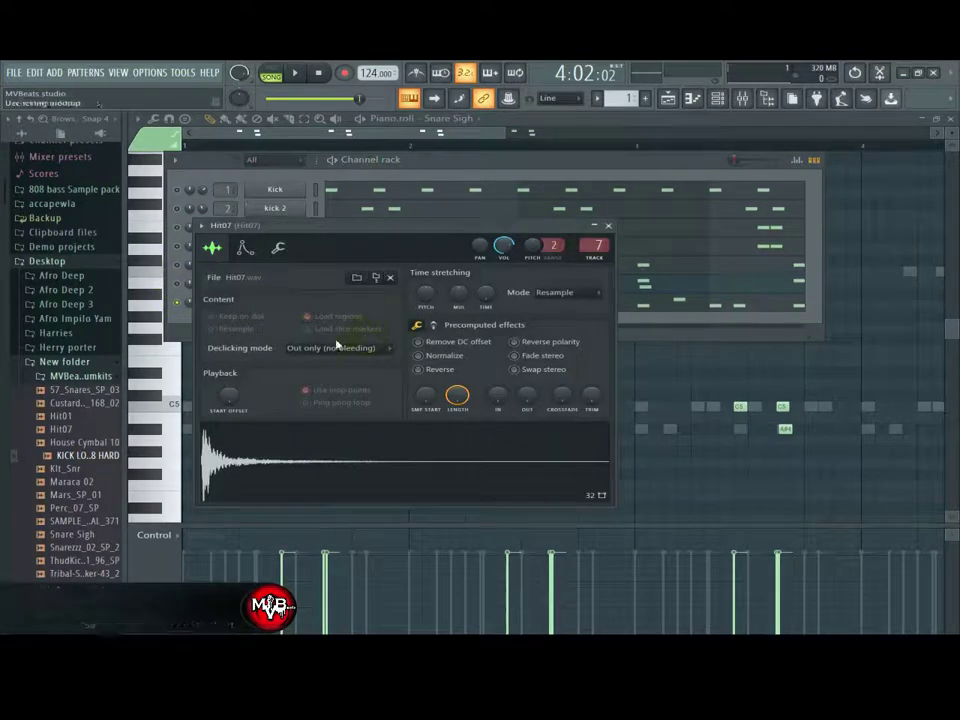
left_click(421, 458)
left_click(501, 155)
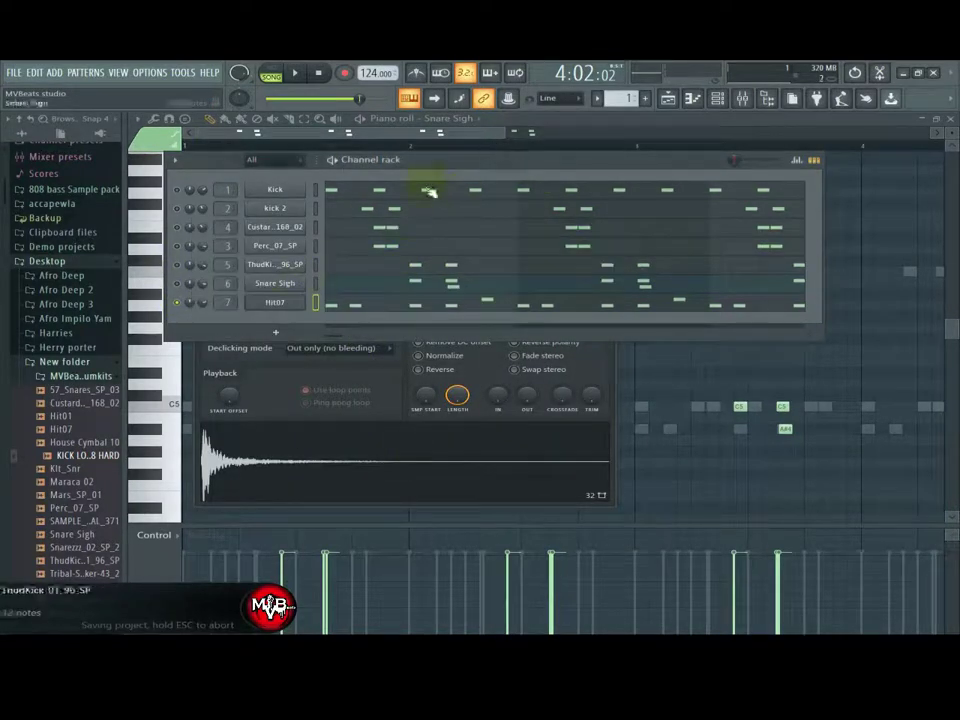
key("space")
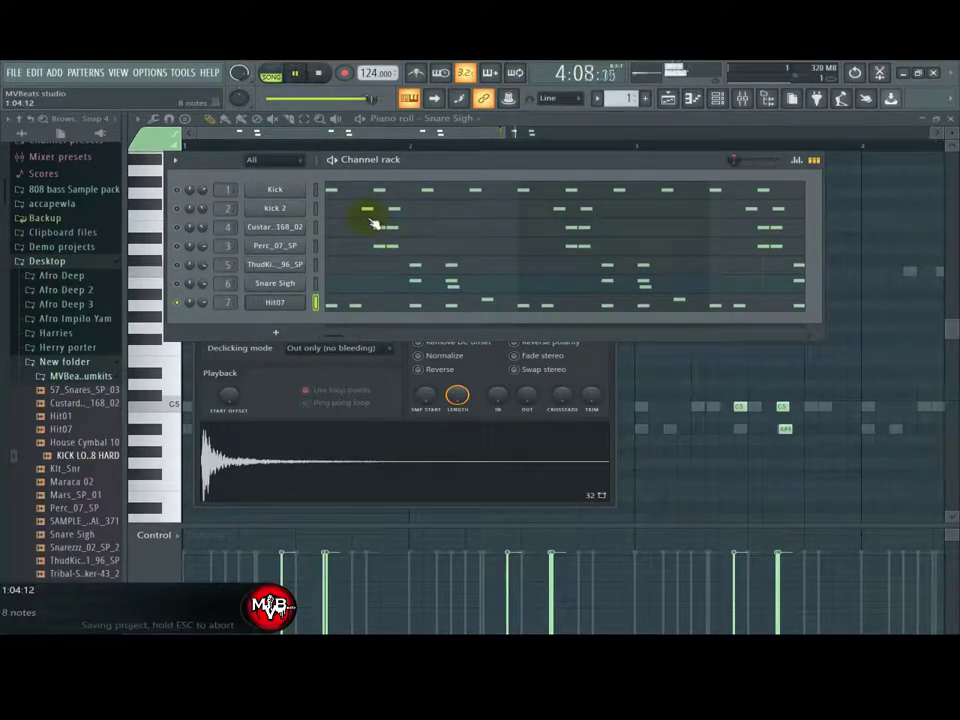
left_click(401, 305)
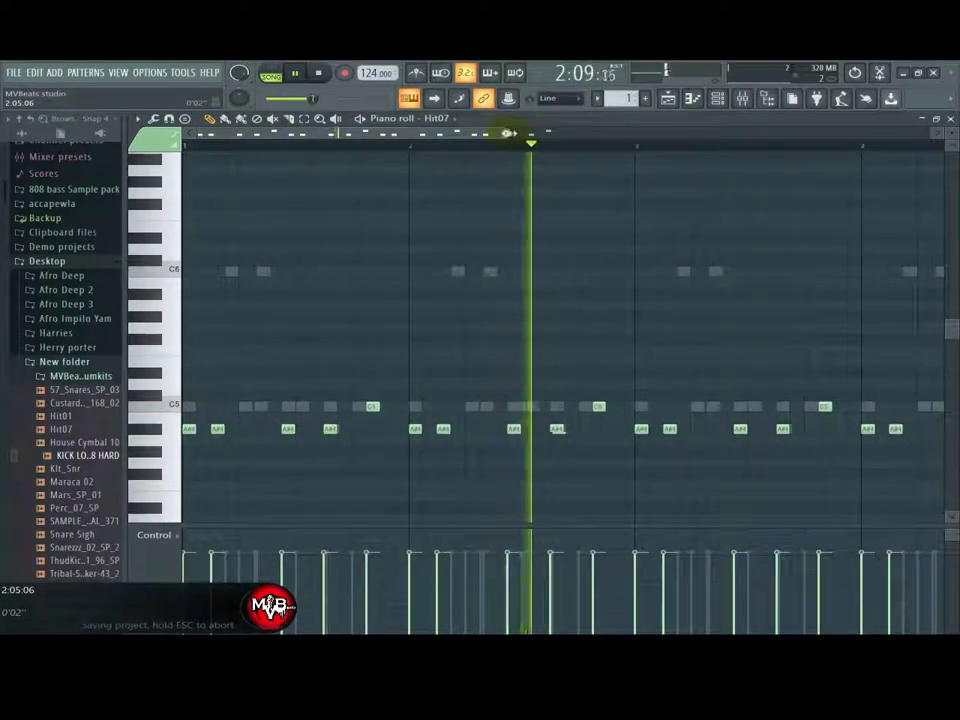
Step: Play the pattern with the channel rack shown over Hit07's full four bars in the piano roll, and stop playback
left_click_drag(507, 133, 657, 133)
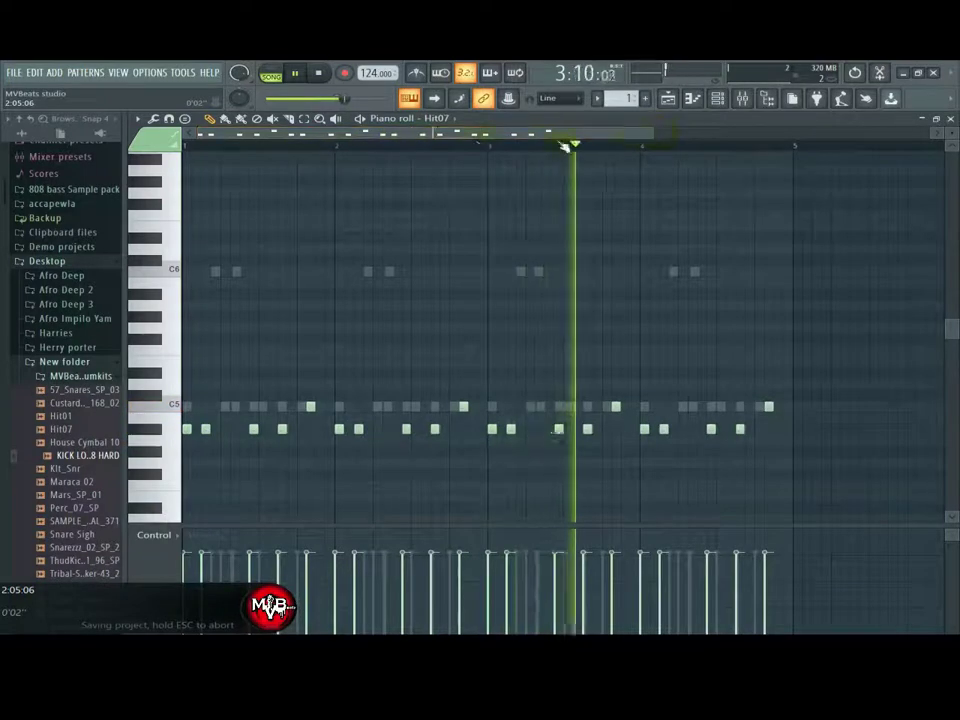
left_click(295, 73)
left_click(720, 98)
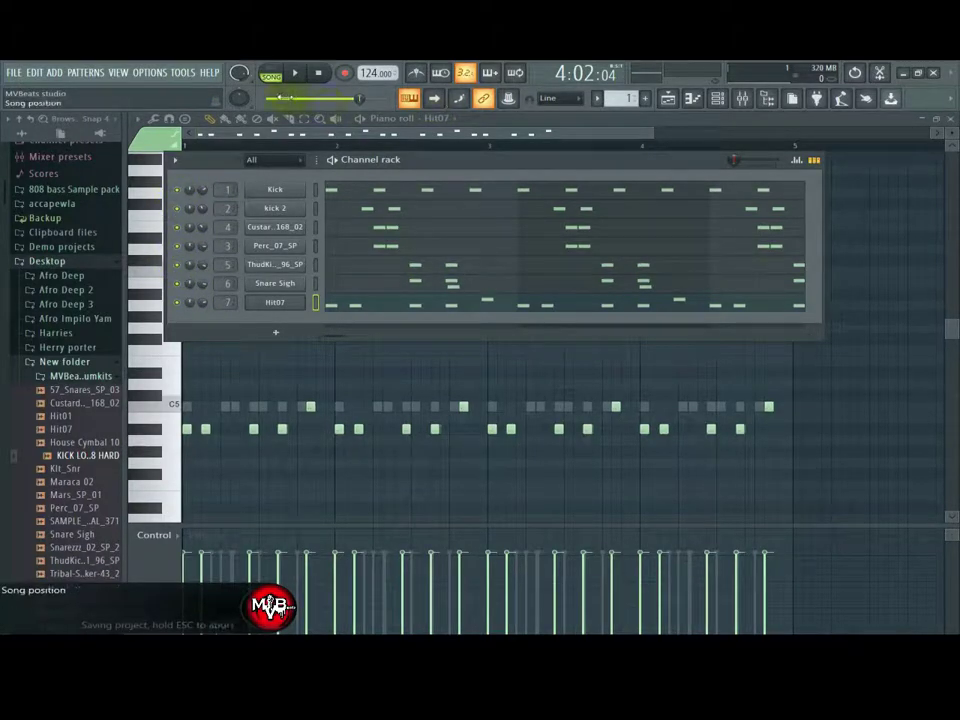
left_click(308, 80)
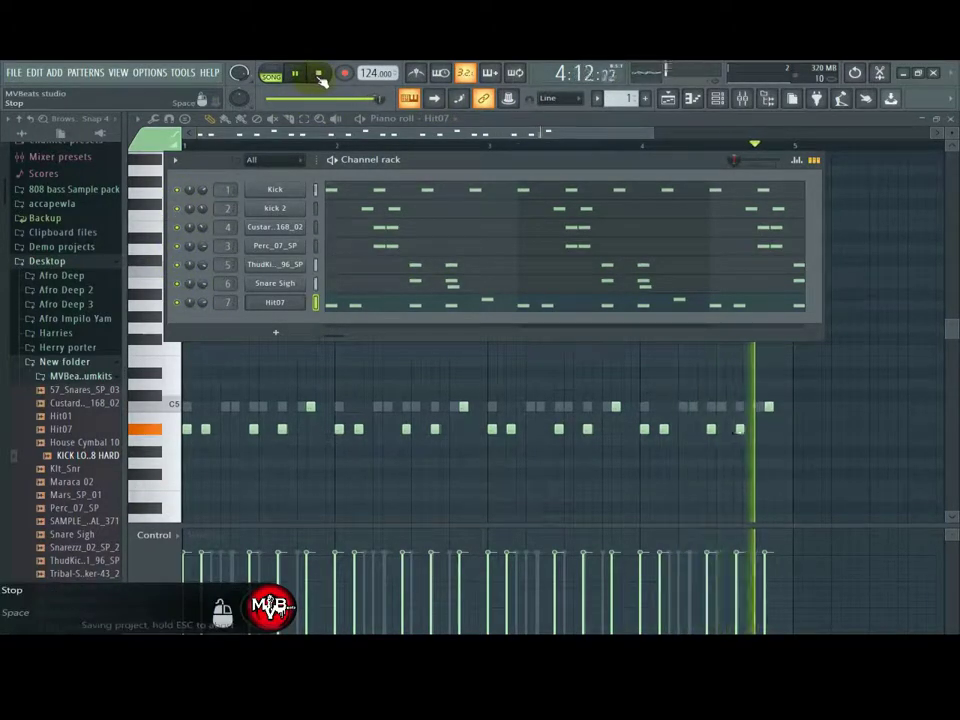
left_click(320, 77)
key("space")
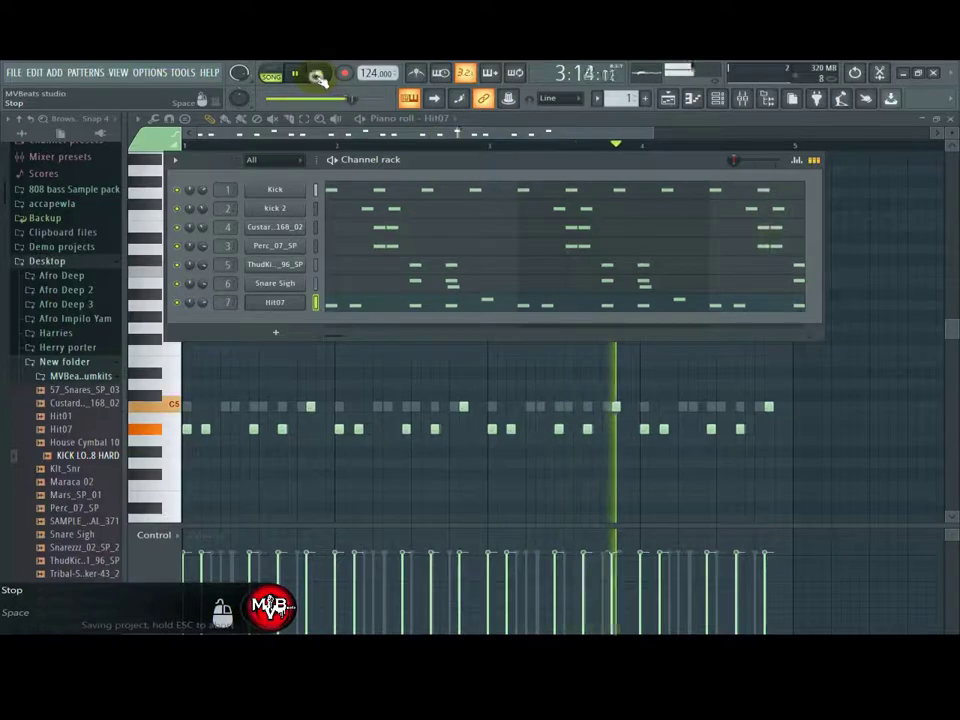
left_click(320, 76)
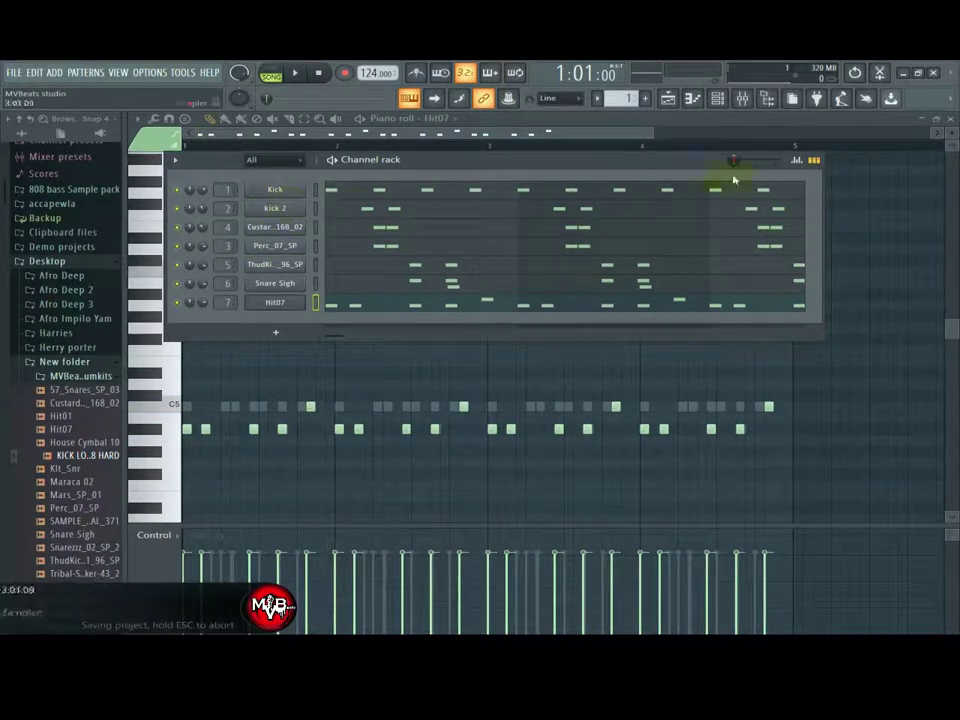
Step: Check the effects and EQ on Hit07's mixer track, comparing the mixer with the channel rack
left_click(741, 99)
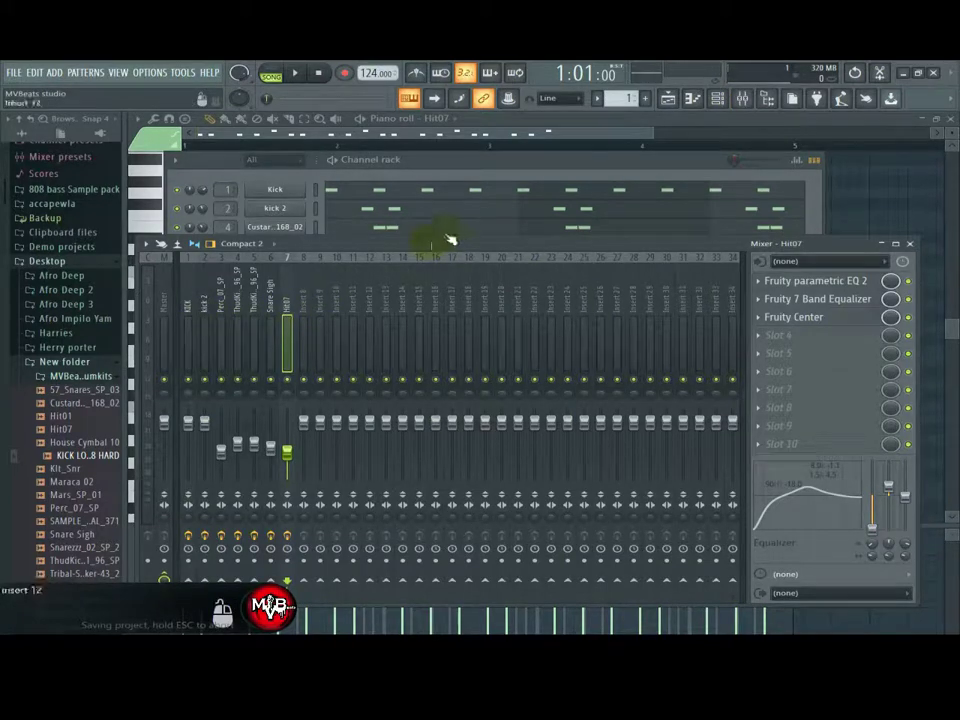
left_click(475, 162)
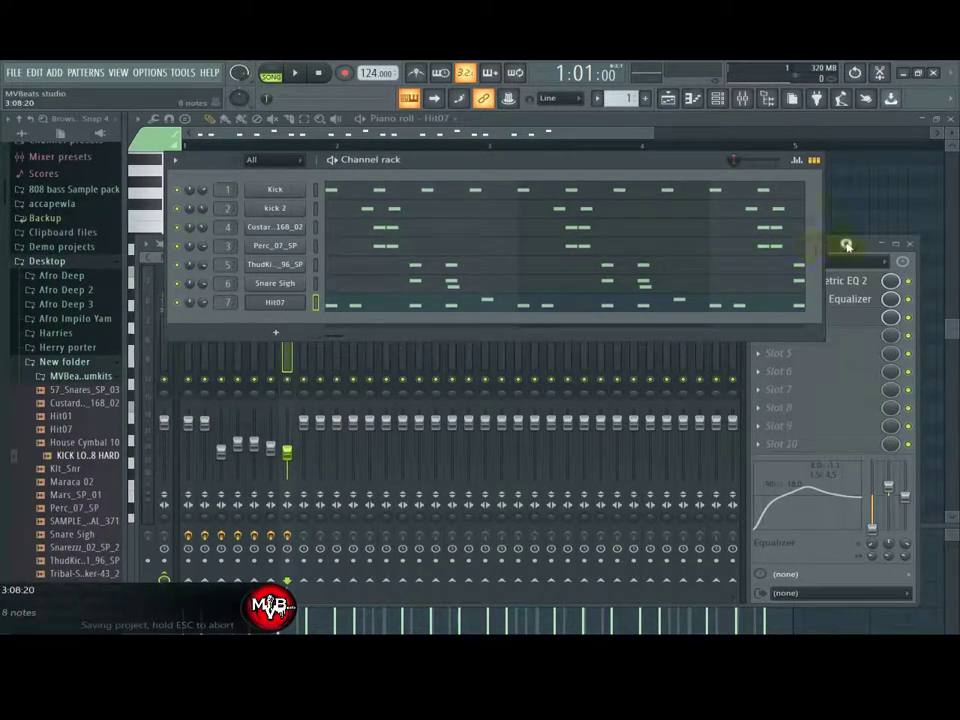
left_click(494, 405)
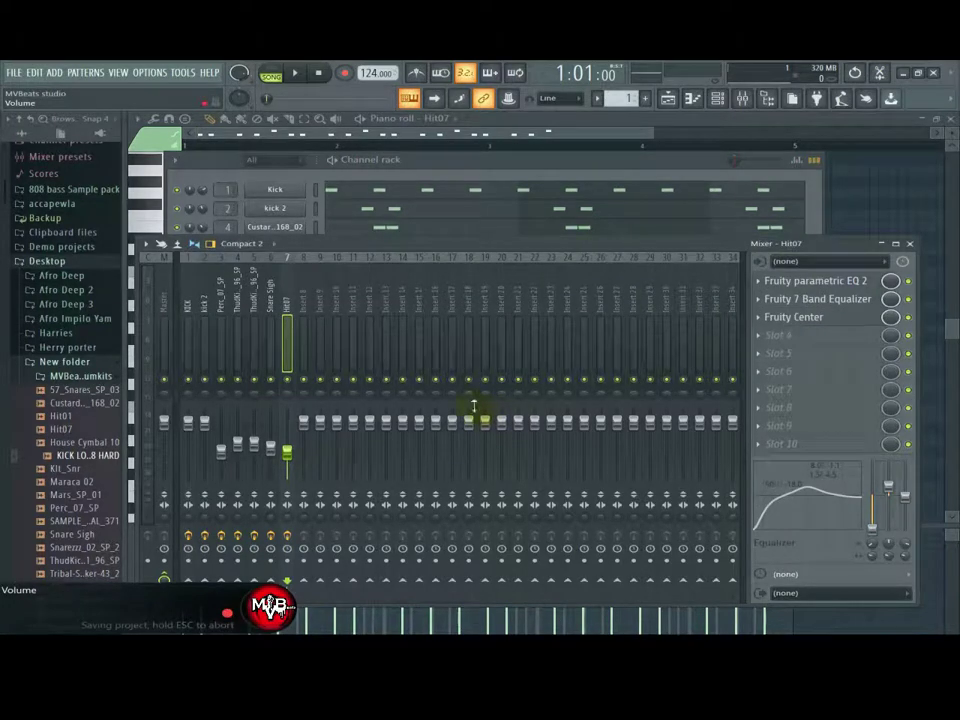
left_click(472, 161)
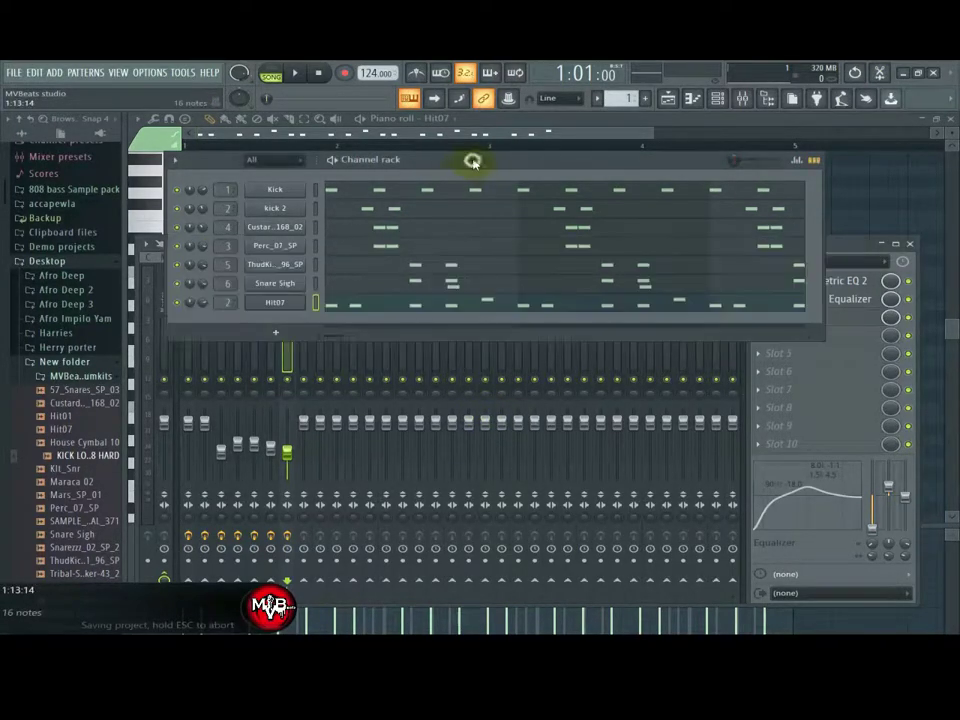
Step: Show the Pattern 1 clip on Track 1 of the playlist and check its length
left_click(668, 99)
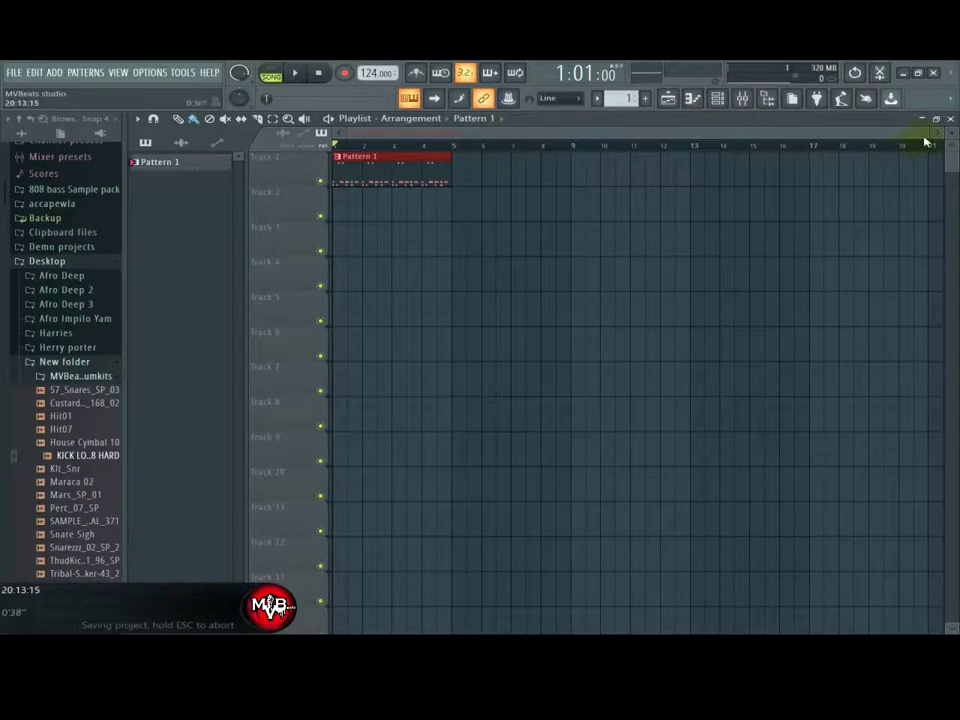
mouse_move(922, 137)
left_mouse_down()
mouse_move(579, 156)
mouse_move(926, 146)
left_mouse_up()
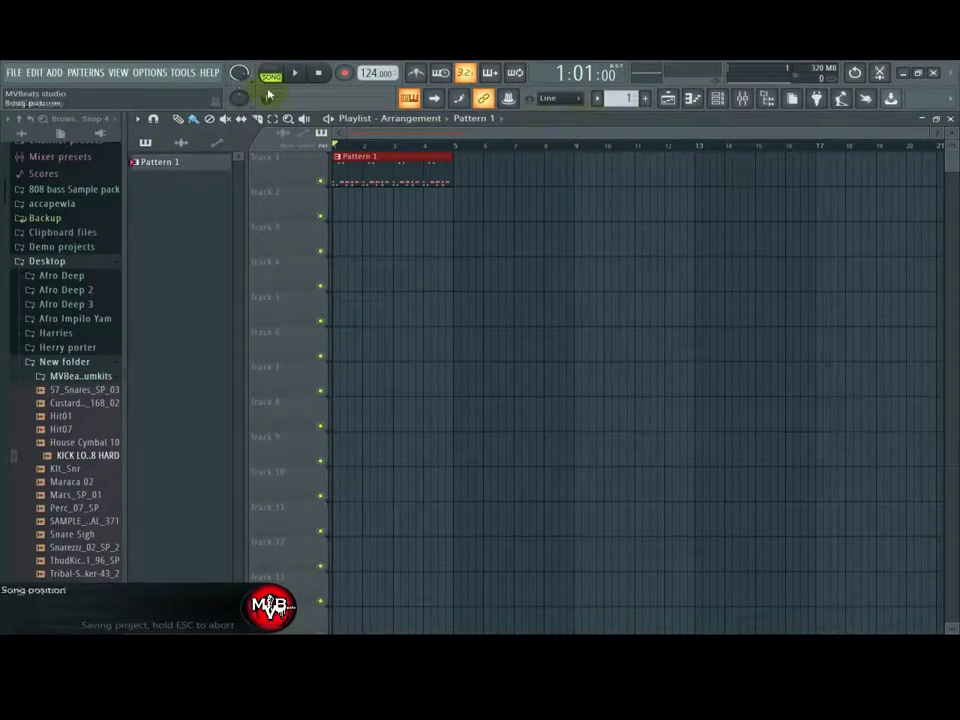
left_click(525, 168)
right_click(542, 166)
Step: Show the channel rack over the playlist and widen the browser so the full sample names in New folder are readable
left_click(720, 100)
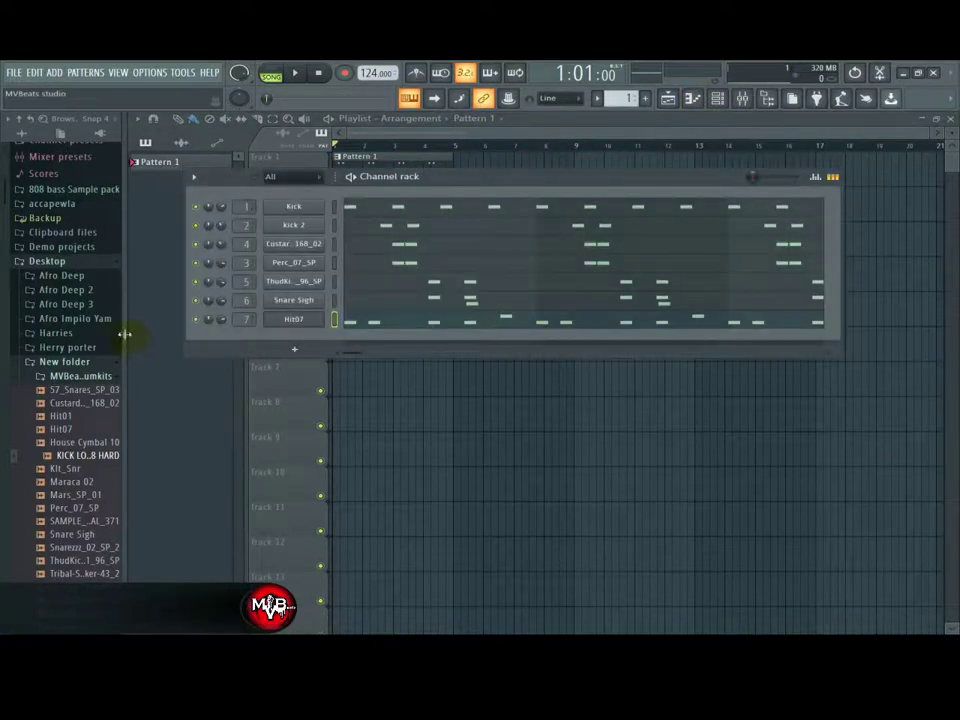
left_click_drag(124, 334, 170, 333)
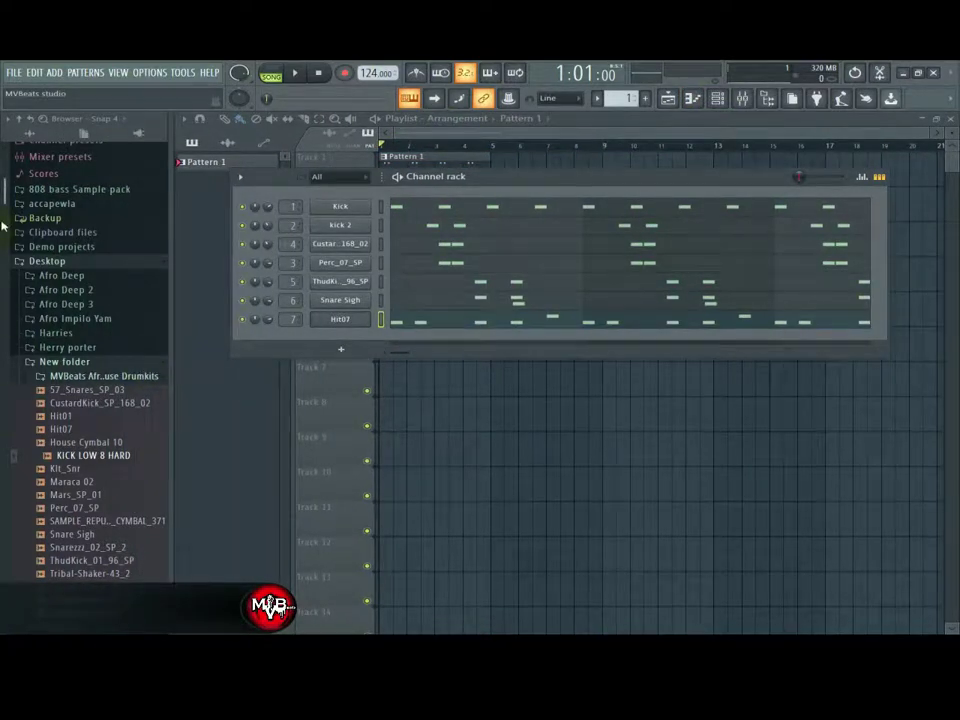
scroll(4, 226, "down", 5)
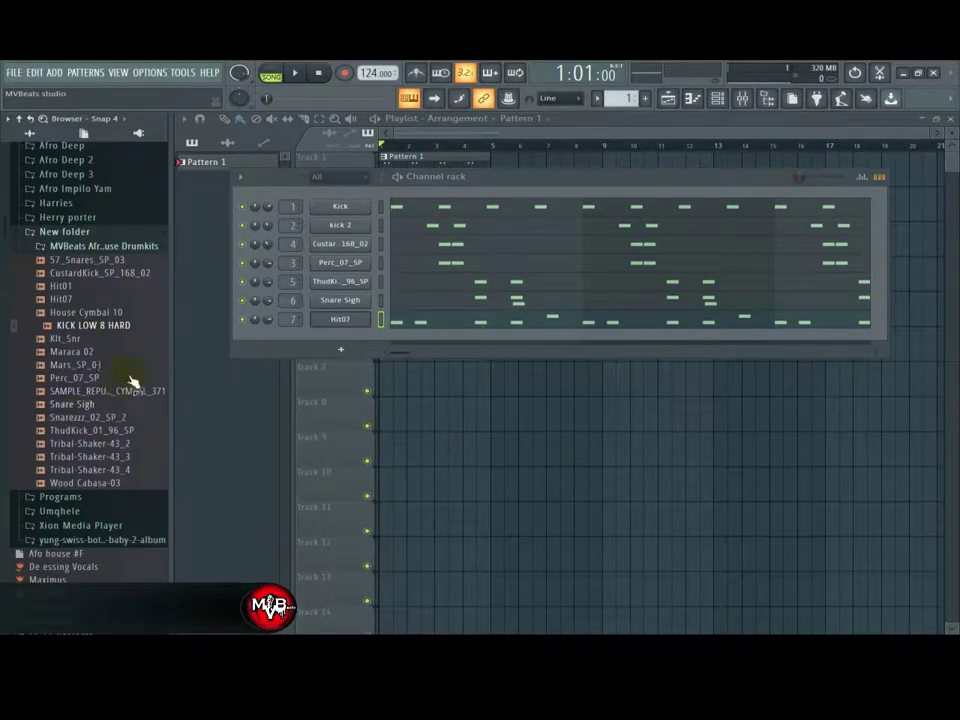
Step: Audition the Mars_SP_01, Perc_07_SP and Maraca 02 samples from New folder in the browser
left_click(107, 364)
left_click(118, 377)
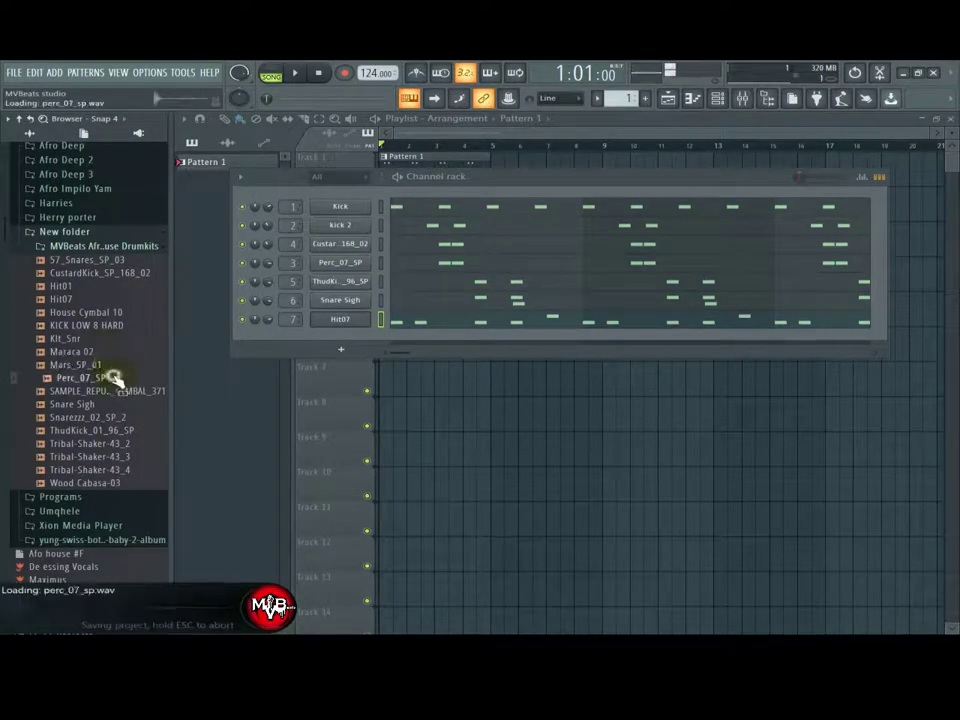
left_click(124, 364)
left_click(112, 351)
left_click_drag(112, 348, 88, 285)
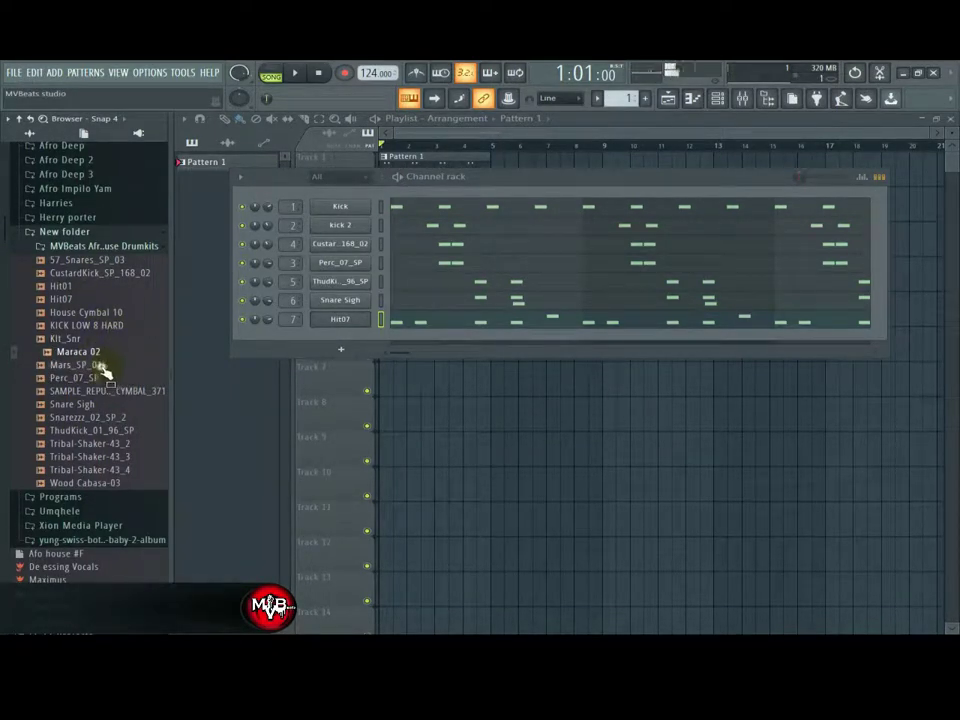
Step: Add the Mars_SP_01 sample from the browser as a new channel below Hit07 in the channel rack
left_click_drag(100, 364, 335, 343)
left_click(340, 337)
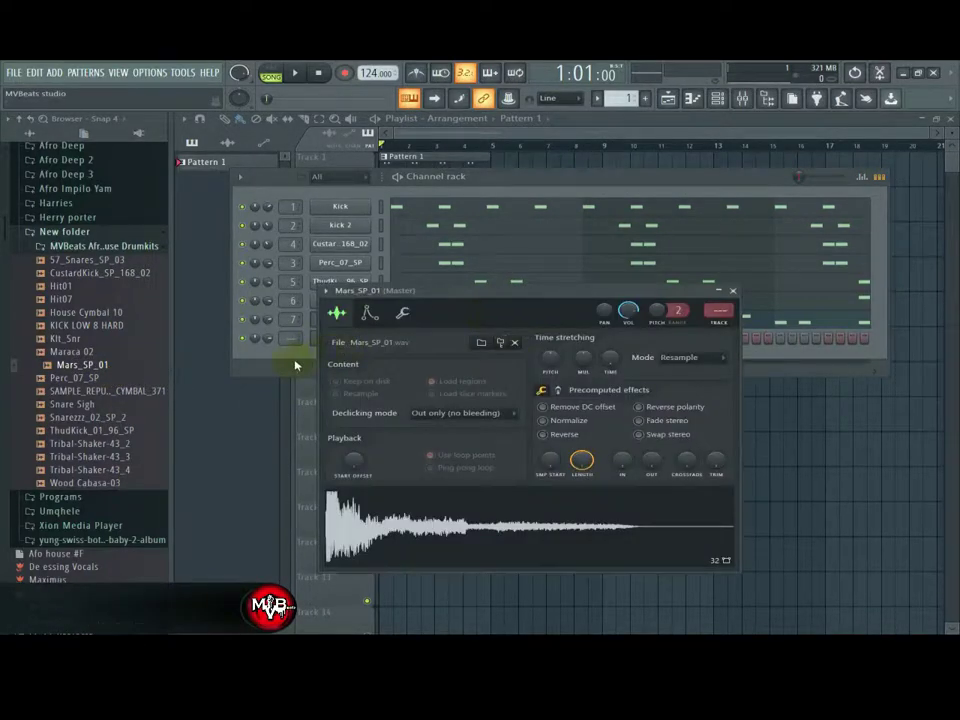
left_click(347, 337)
left_click(362, 337)
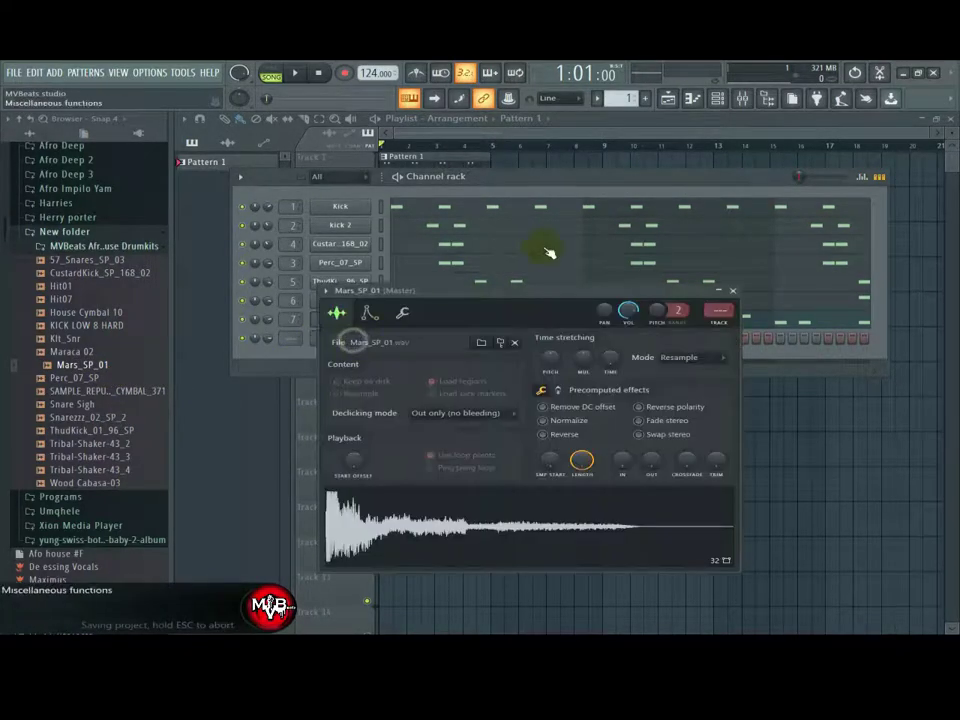
Step: Route the new Mars_SP_01 channel to mixer track 8, naming the track after the channel
left_click(742, 99)
left_click(351, 320)
right_click(358, 256)
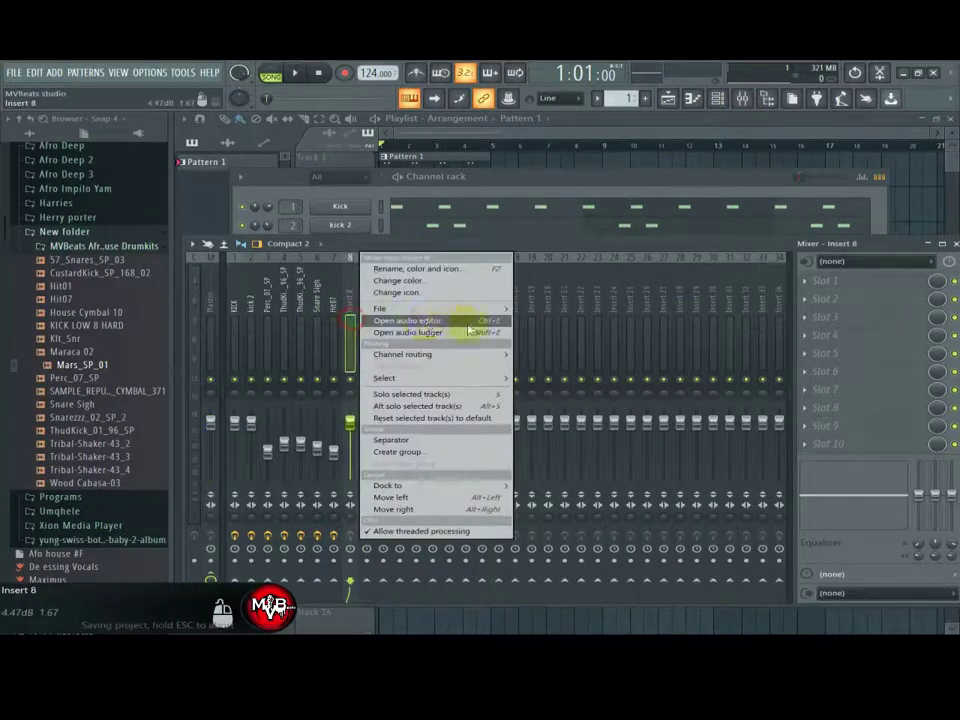
mouse_move(493, 354)
left_click(542, 352)
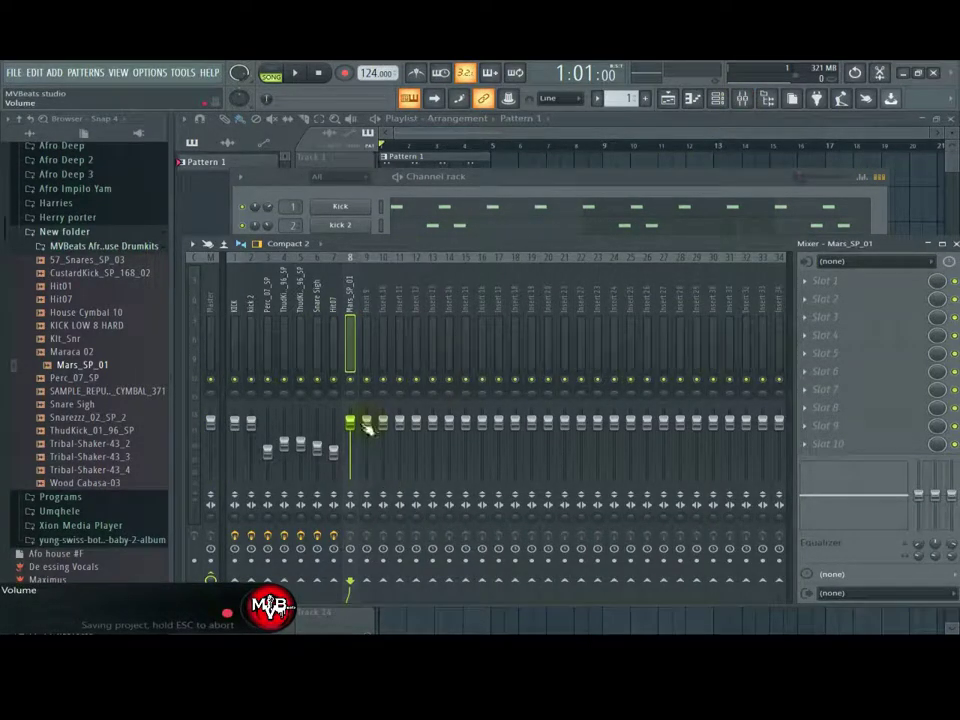
Step: Shorten the Mars_SP_01 sample with a length setting of 30% and add a fade-out in its channel settings
left_click(566, 183)
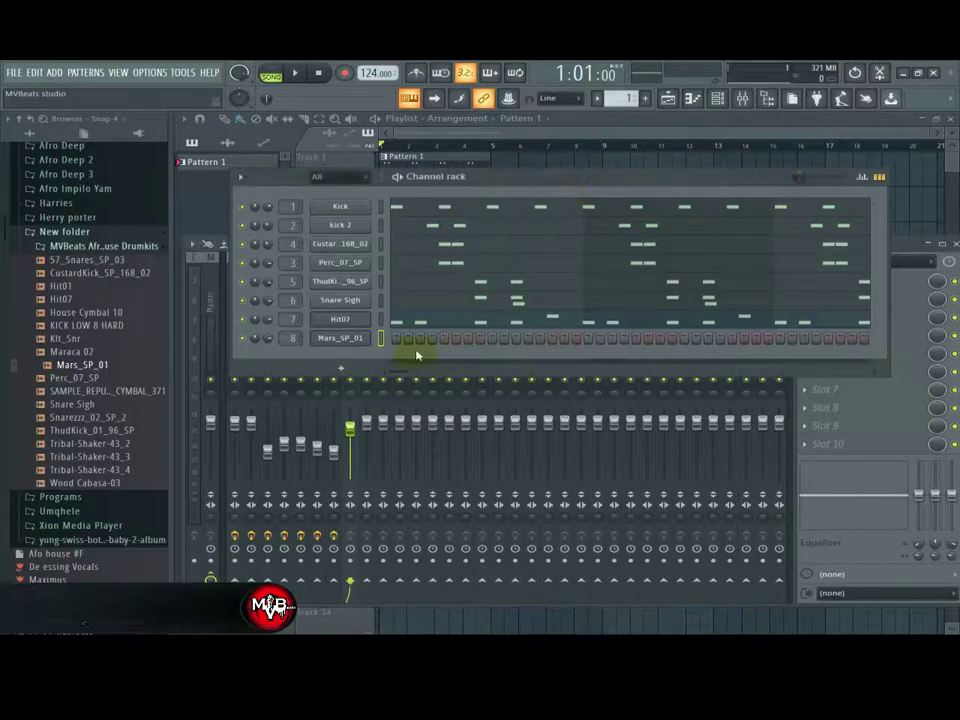
left_click(341, 338)
left_click_drag(551, 319, 543, 265)
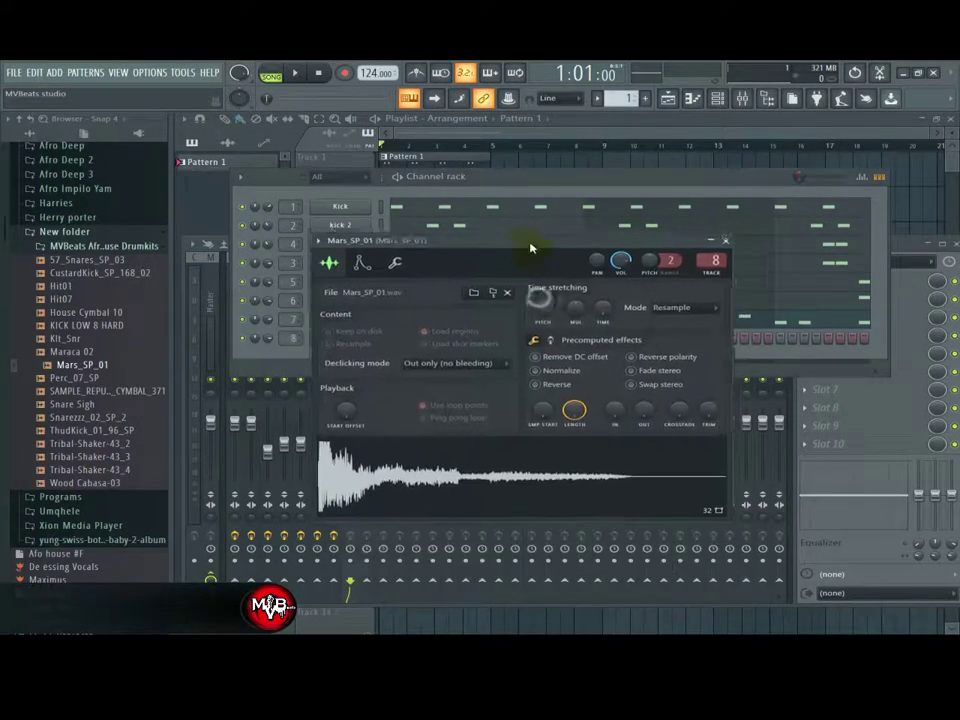
left_click_drag(572, 405, 572, 429)
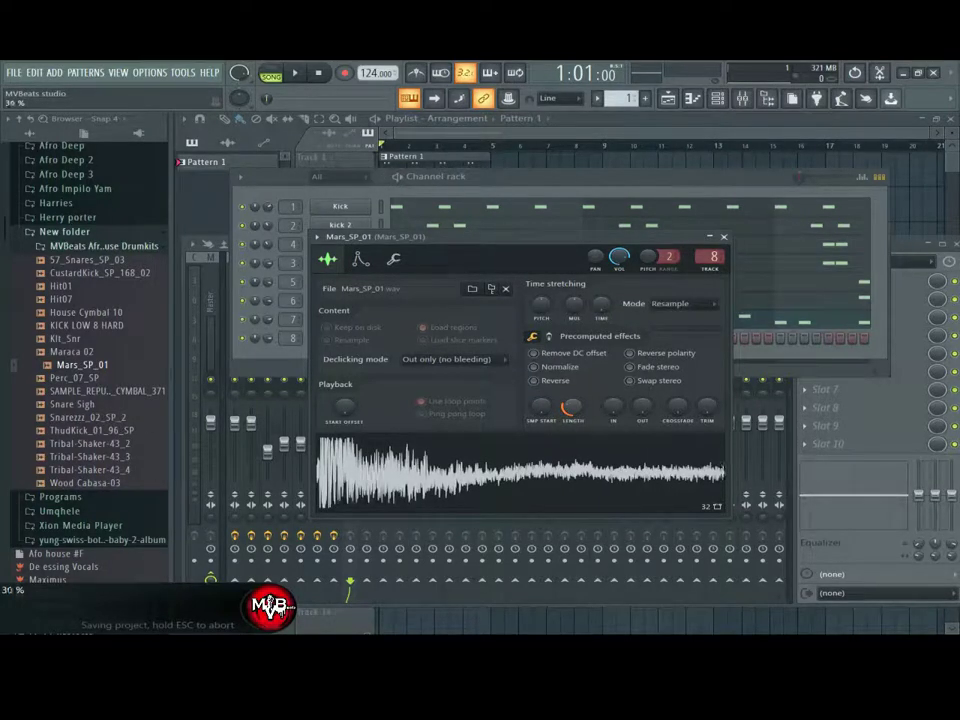
left_click_drag(643, 407, 647, 417)
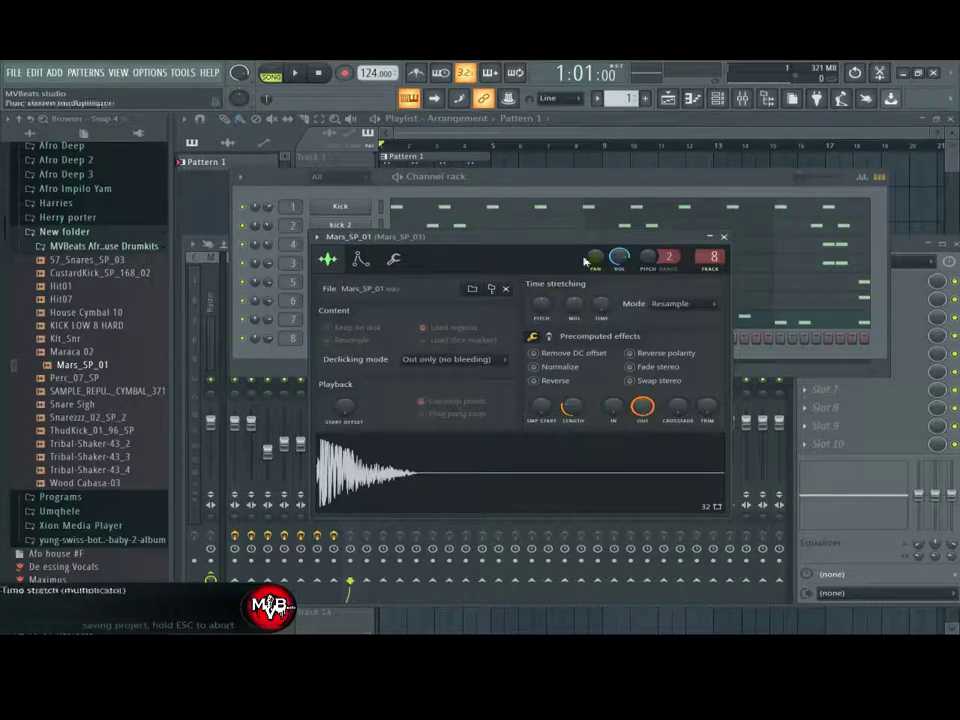
Step: Open the piano roll for the Mars_SP_01 channel and bring the octave around C3 into view
left_click(566, 178)
right_click(345, 341)
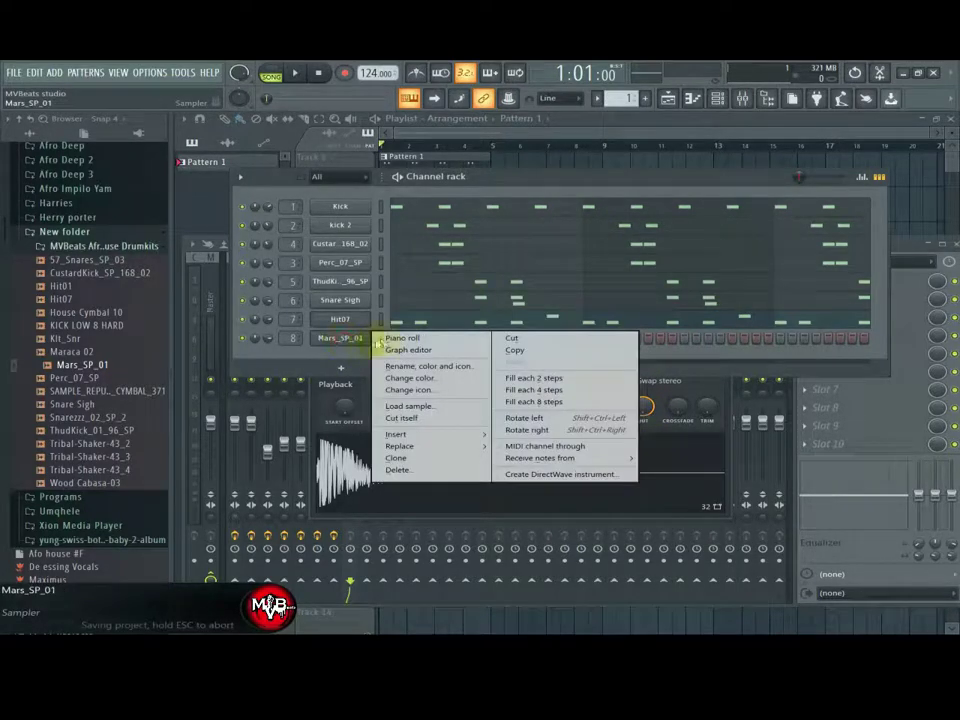
left_click(398, 339)
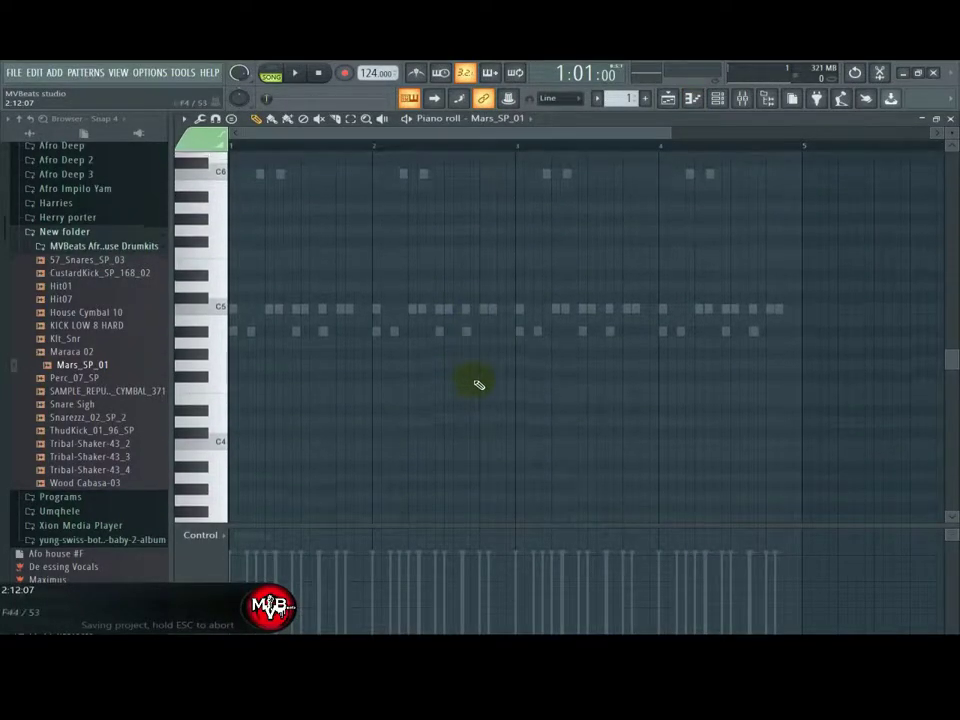
scroll(479, 385, "up", 3)
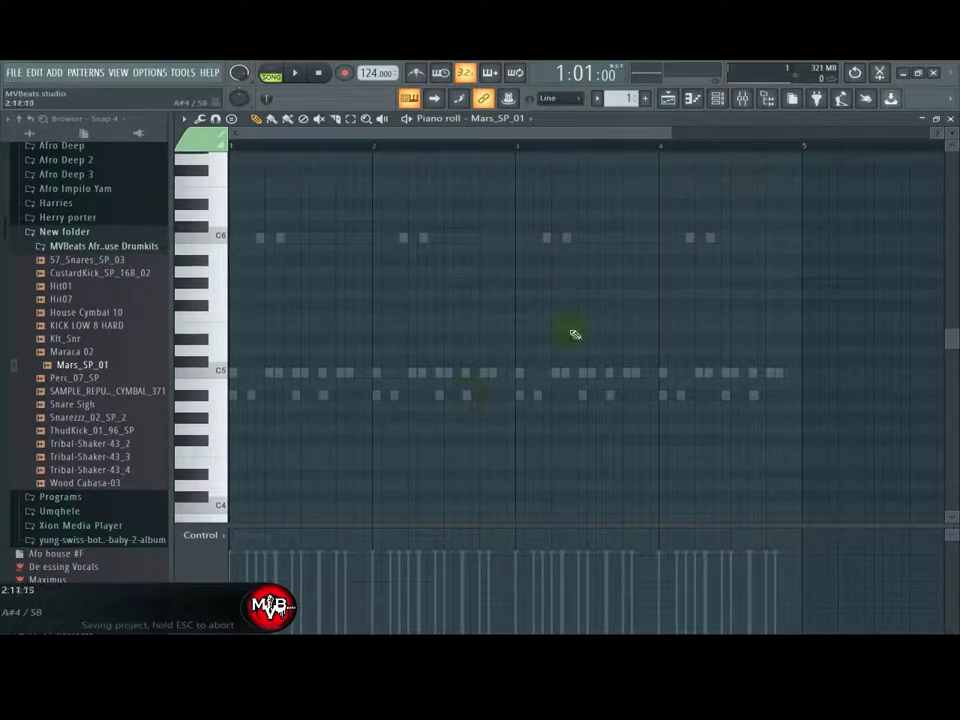
scroll(699, 326, "up", 2)
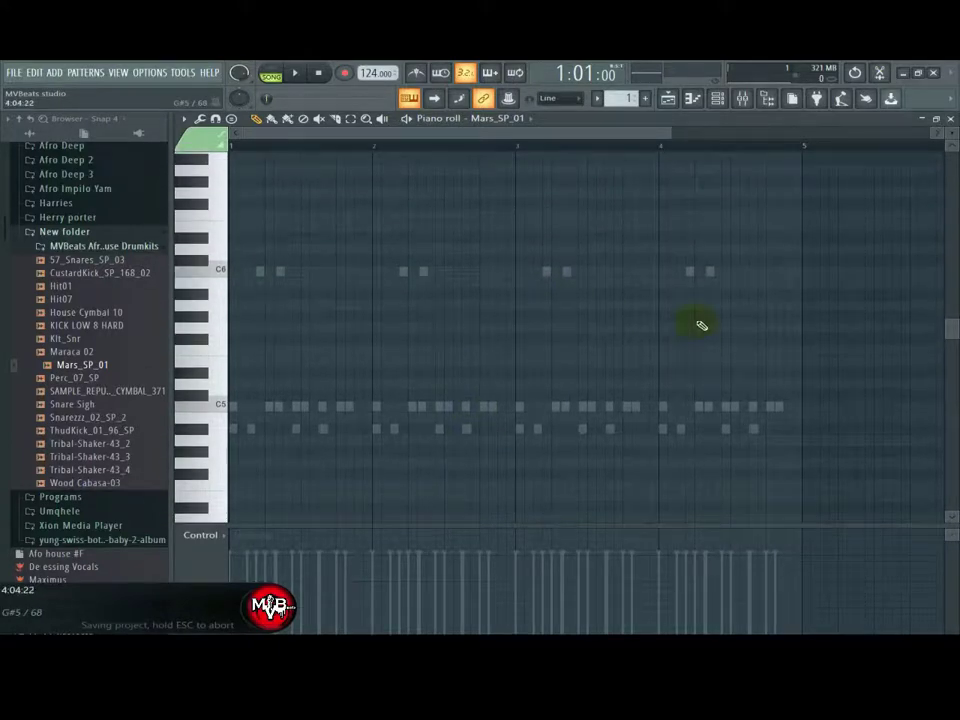
left_click(718, 99)
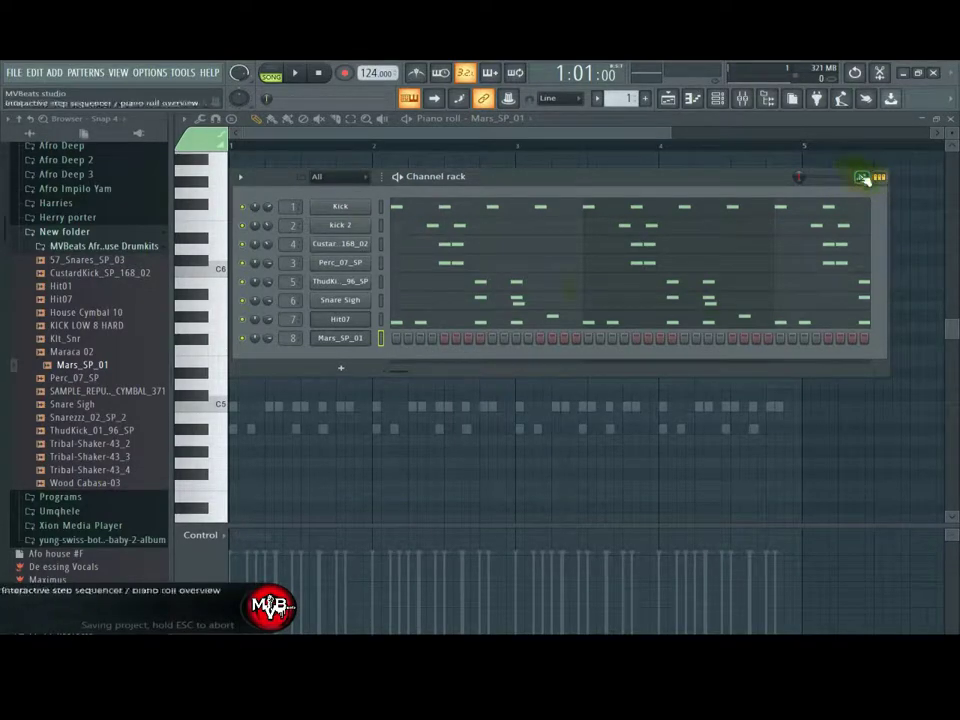
right_click(358, 343)
left_click(374, 341)
right_click(368, 342)
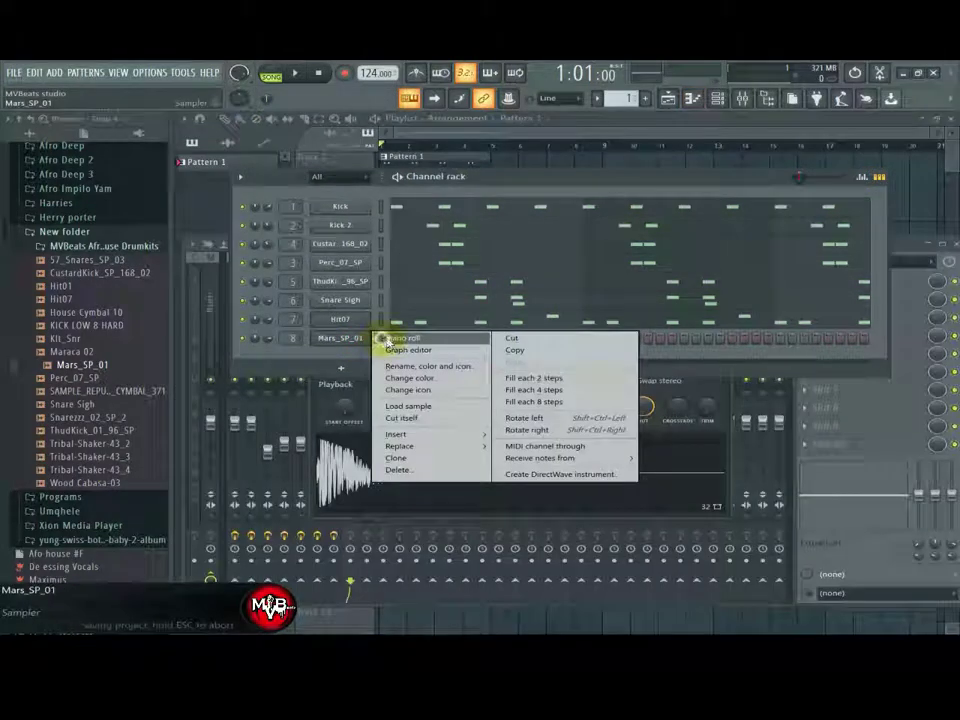
left_click(382, 339)
scroll(497, 376, "down", 2)
scroll(497, 376, "down", 7)
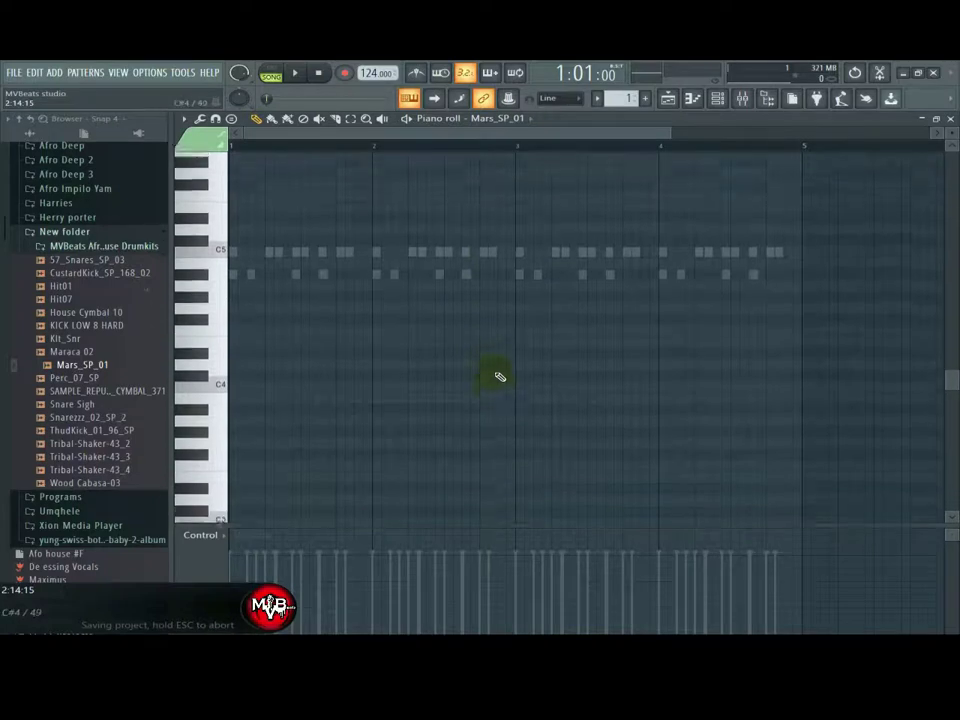
Step: Try a Mars_SP_01 note on C3 at the start of bar 1, delete it, and audition the C4 and C3 keys
left_click(236, 408)
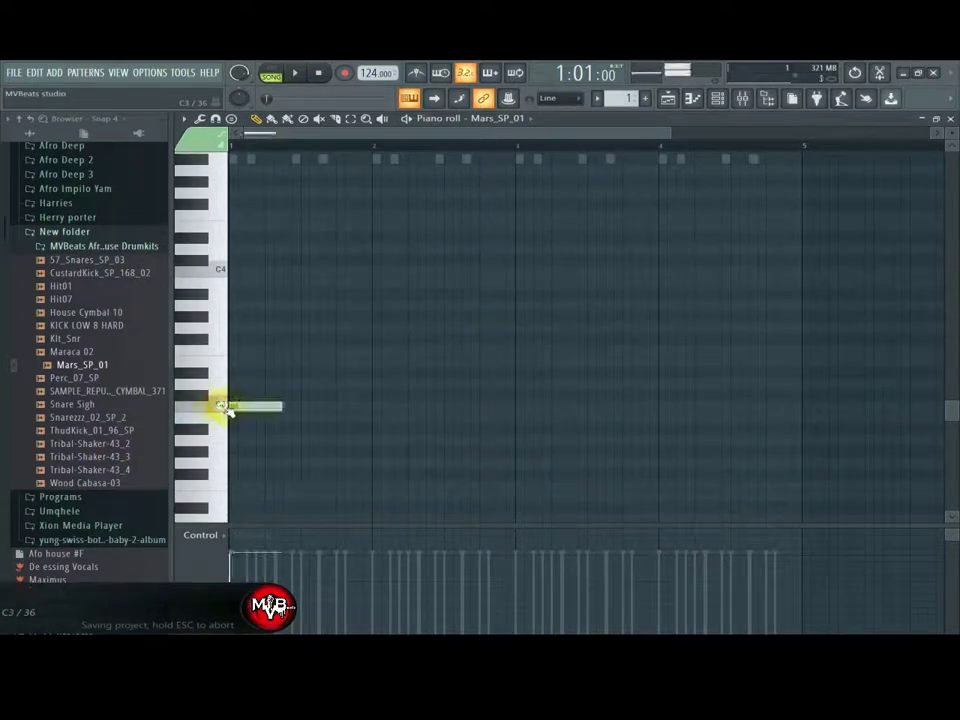
right_click(240, 411)
scroll(267, 352, "up", 1)
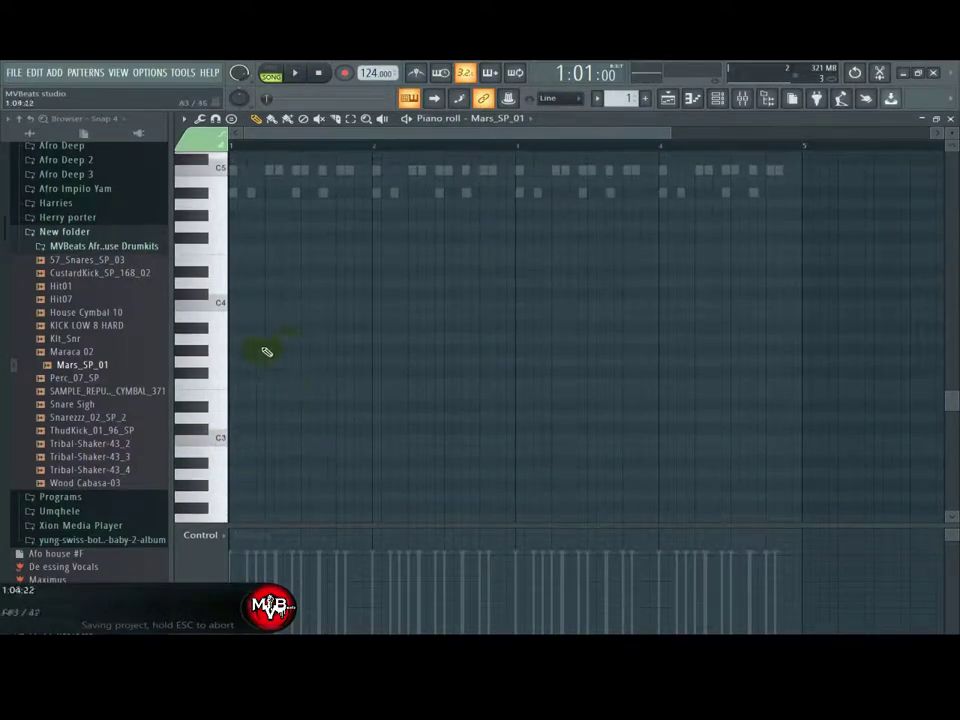
left_click(221, 303)
left_click(198, 443)
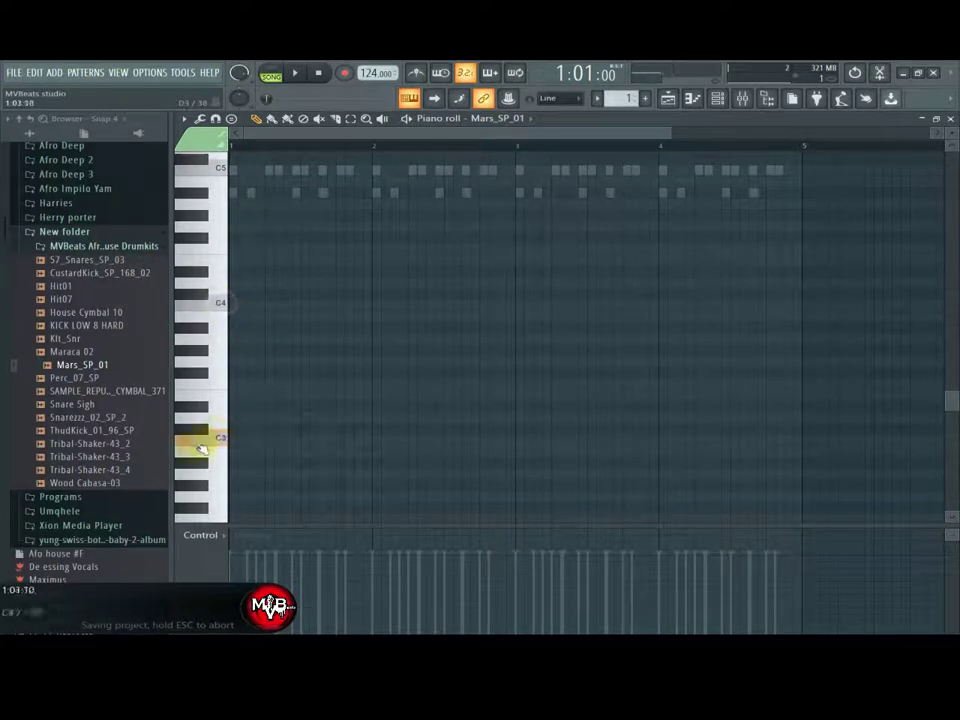
Step: Place a short Mars_SP_01 note on C3 near the end of bar 1
left_click(357, 441)
left_click_drag(407, 441, 358, 432)
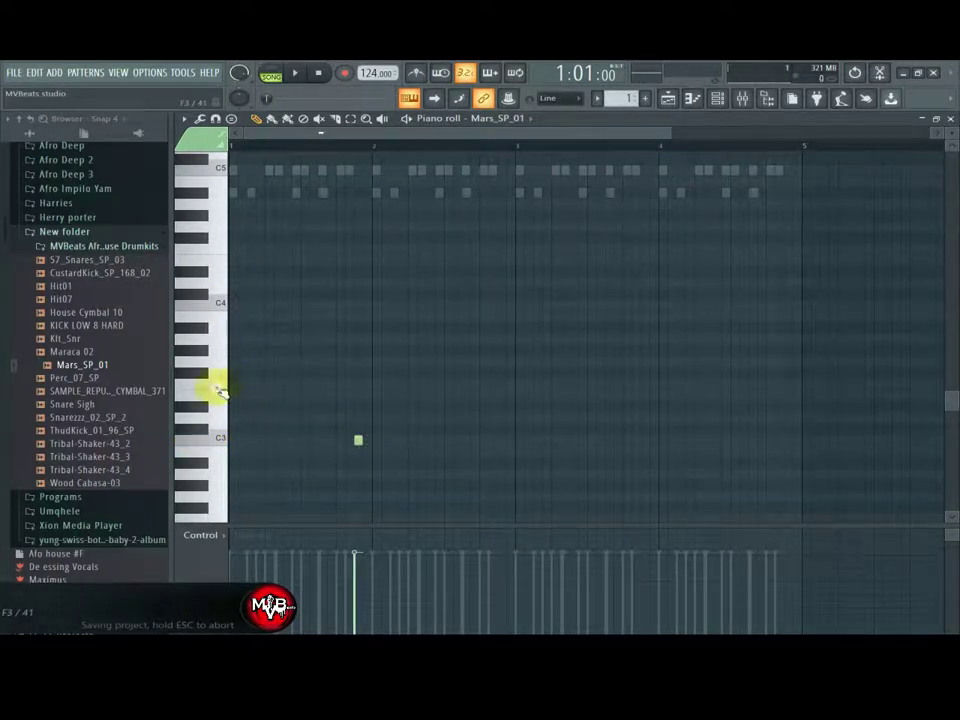
Step: Stack short Mars_SP_01 notes on F3, C4 and F4 above the C3 note at step 15 of bar 1
left_click(357, 384)
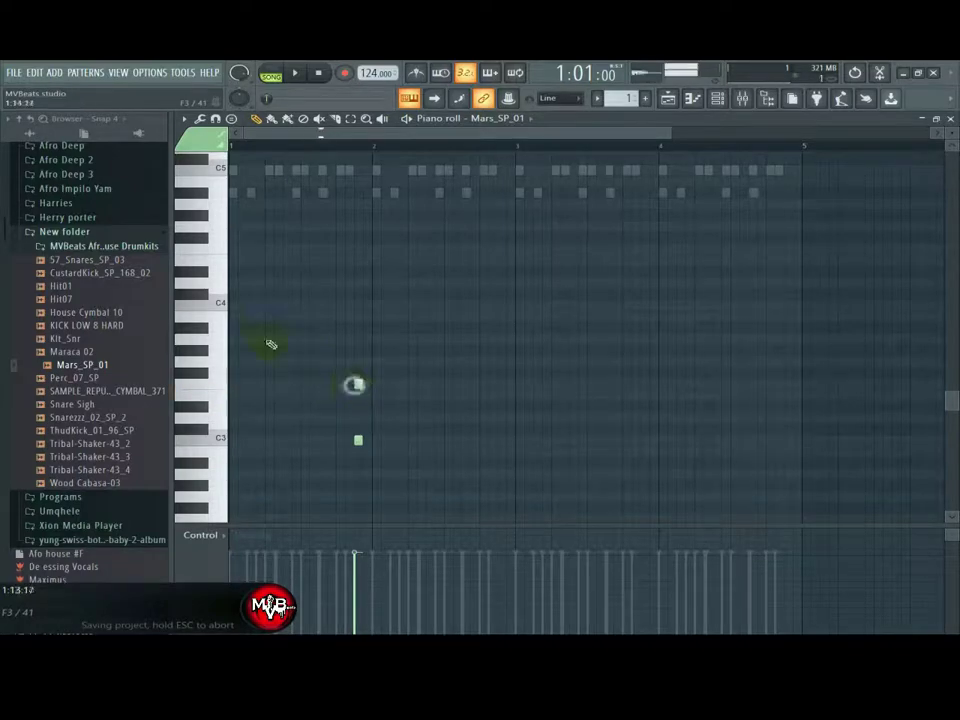
left_click(357, 305)
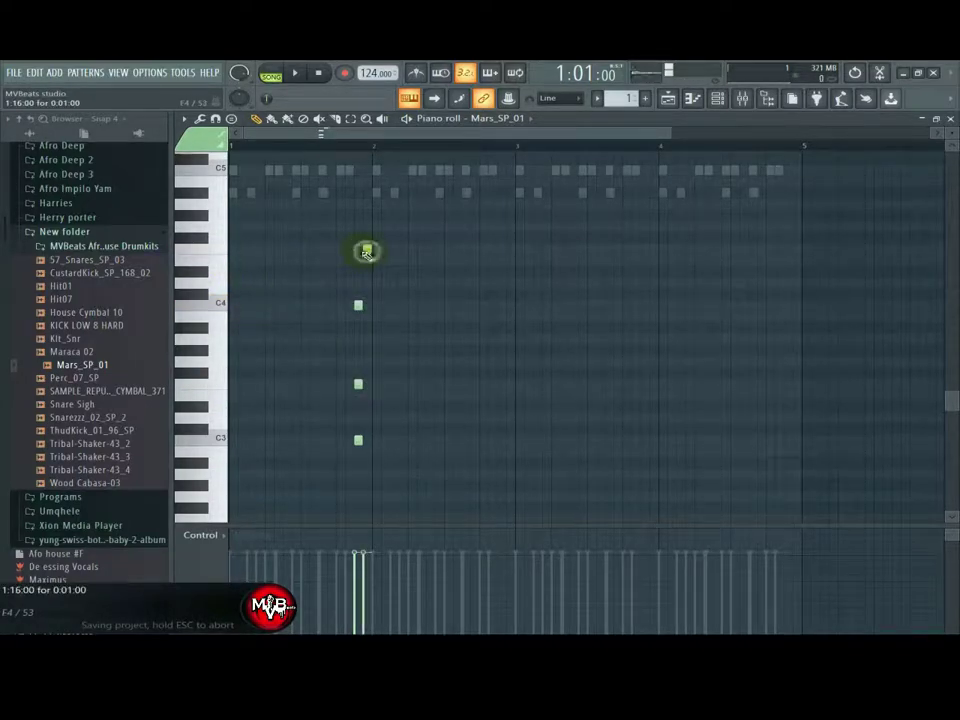
left_click_drag(367, 251, 358, 251)
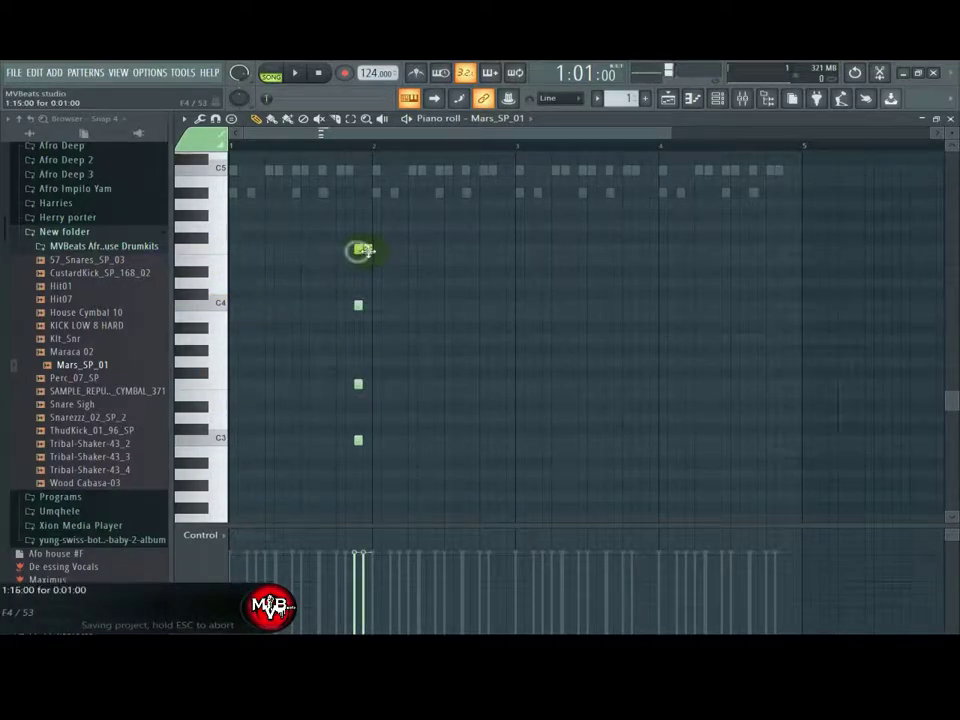
Step: Add Mars_SP_01 notes at step 15: F3 and C4 in bars 2 and 4, and C3, F3, C4 and F4 in bar 3
left_click(498, 441)
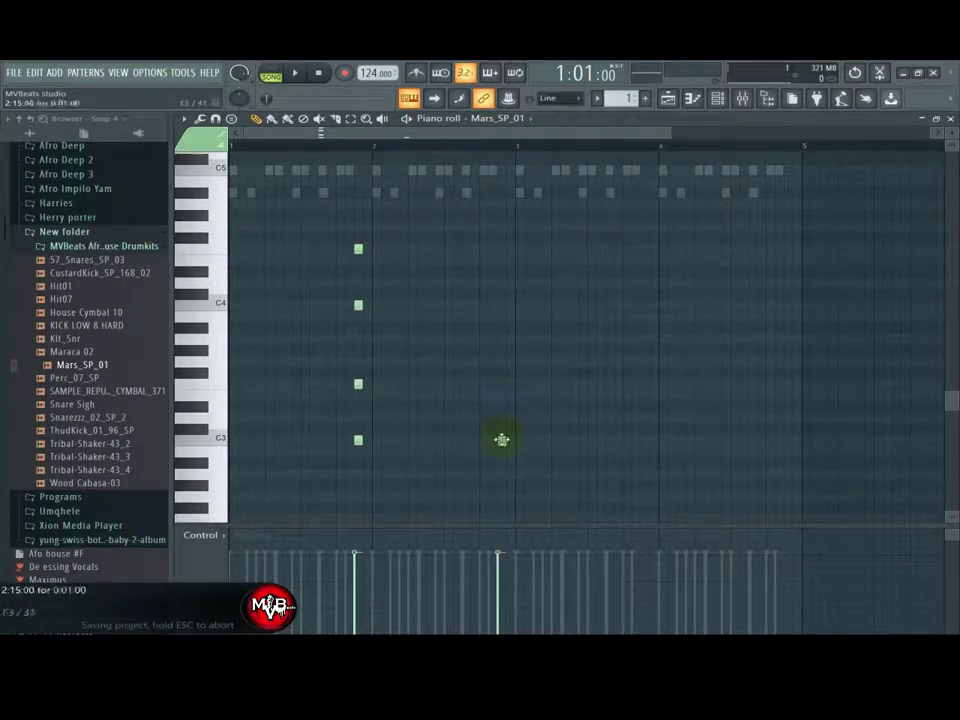
left_click_drag(501, 440, 502, 386)
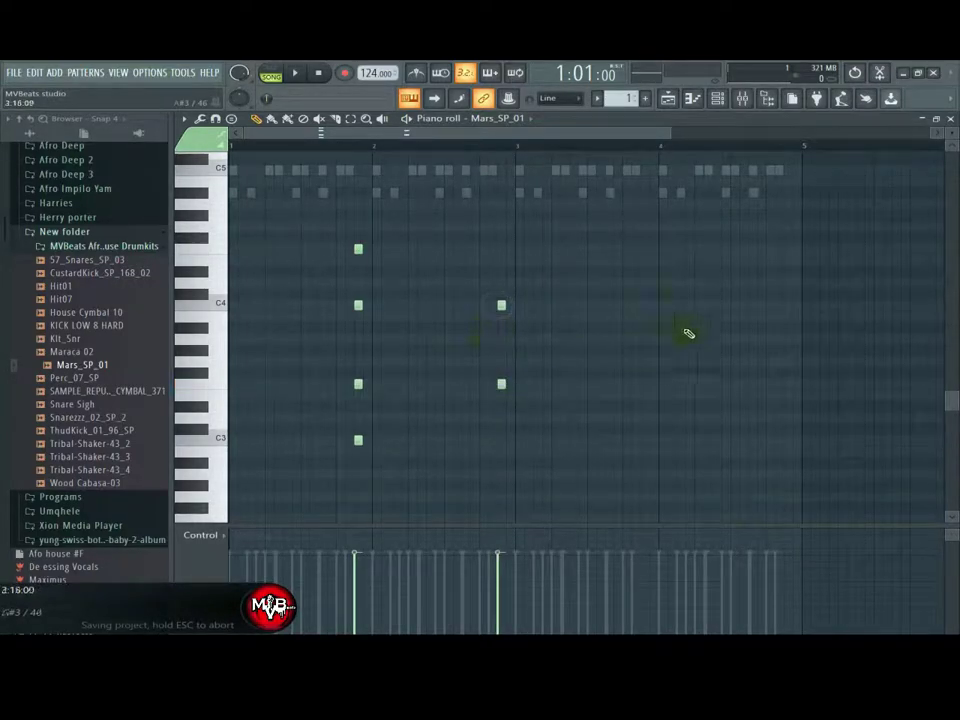
left_click(644, 249)
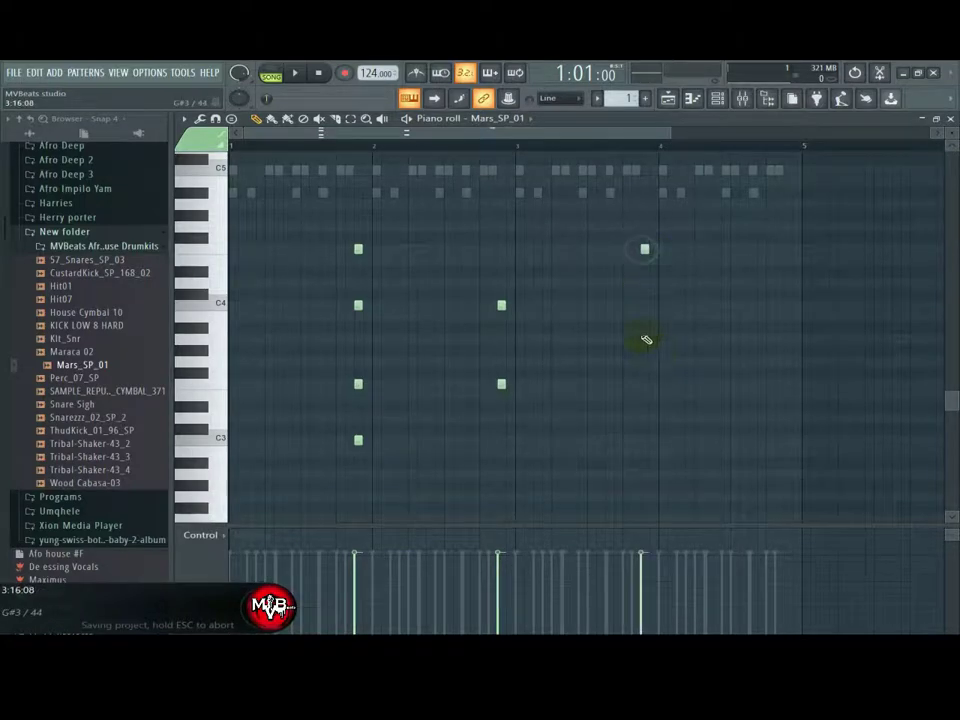
left_click(644, 306)
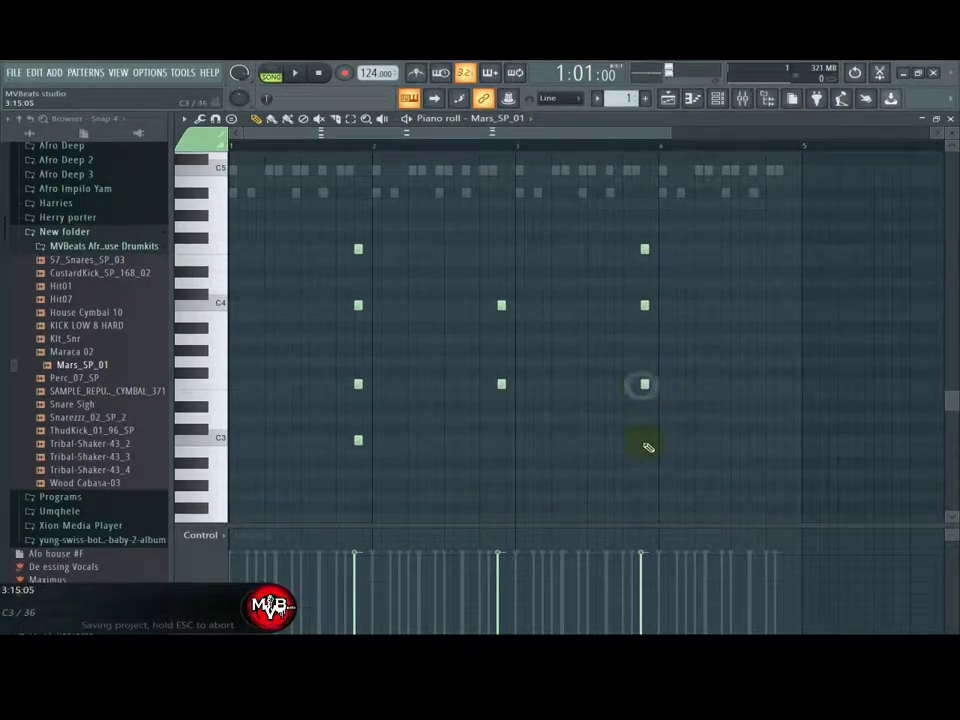
left_click(786, 306)
left_click(789, 385)
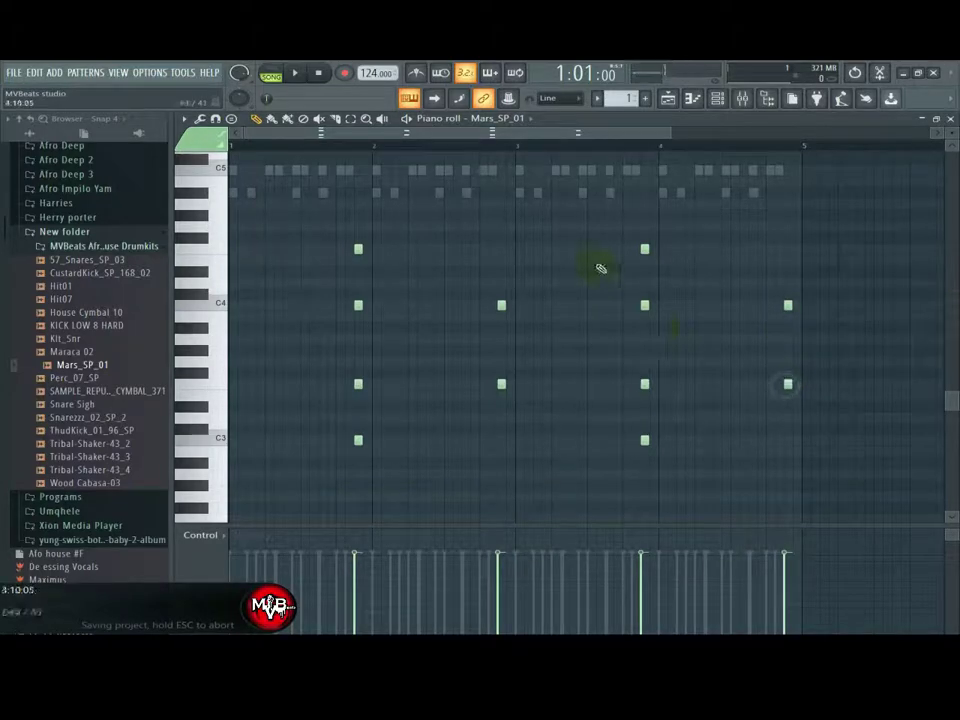
Step: During playback, lower the Mars_SP_01 mixer track's volume to 56% (-10.8 dB) and cut its low shelf EQ to -18 dB
left_click(294, 72)
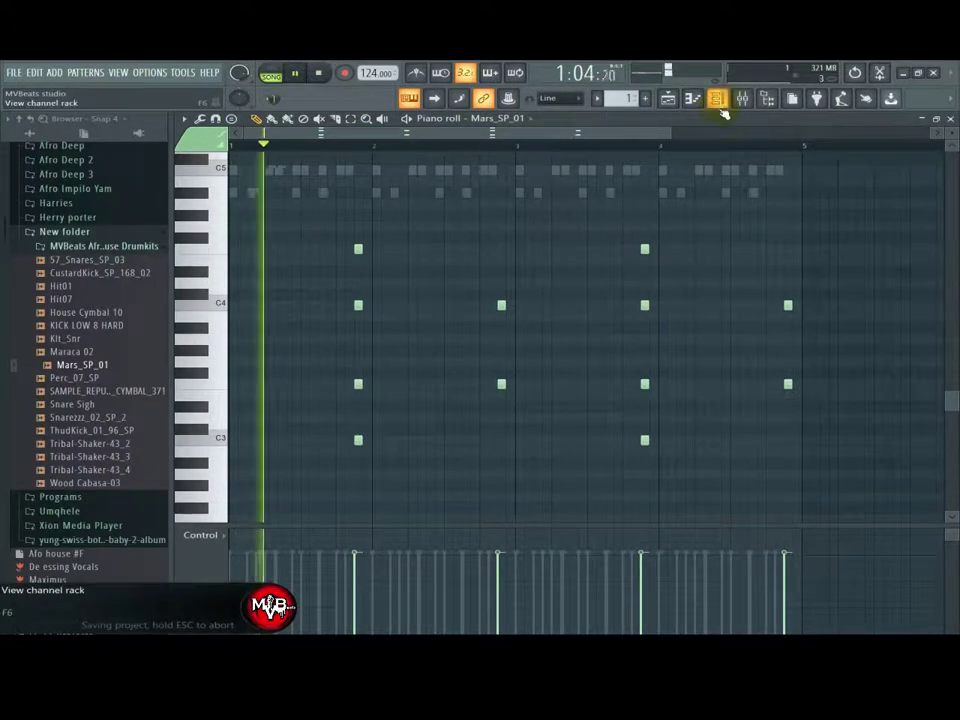
left_click(722, 100)
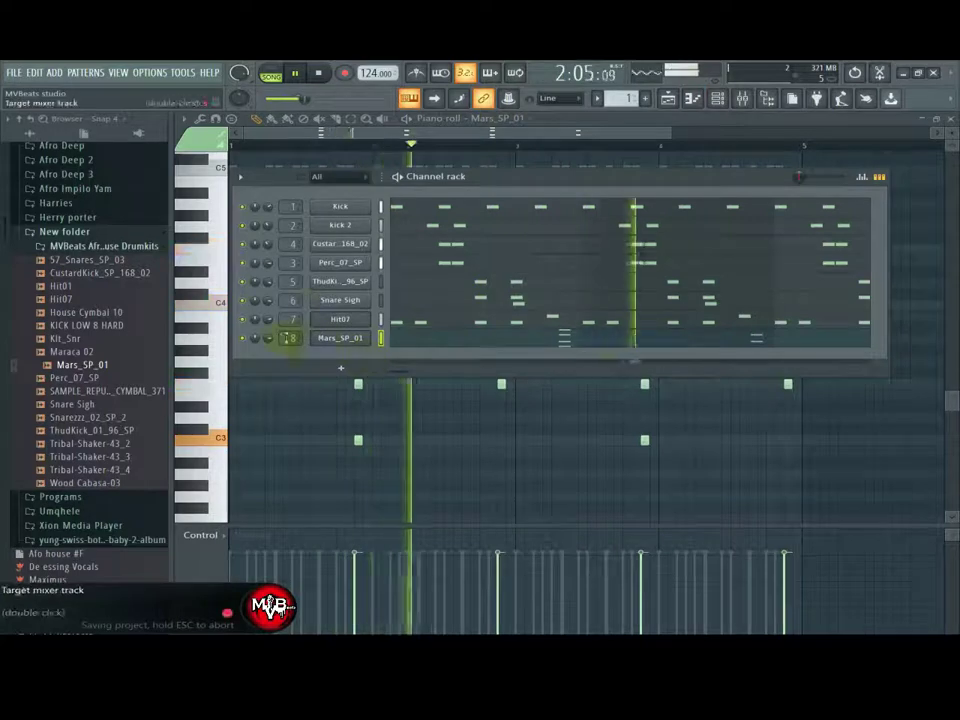
left_click(742, 99)
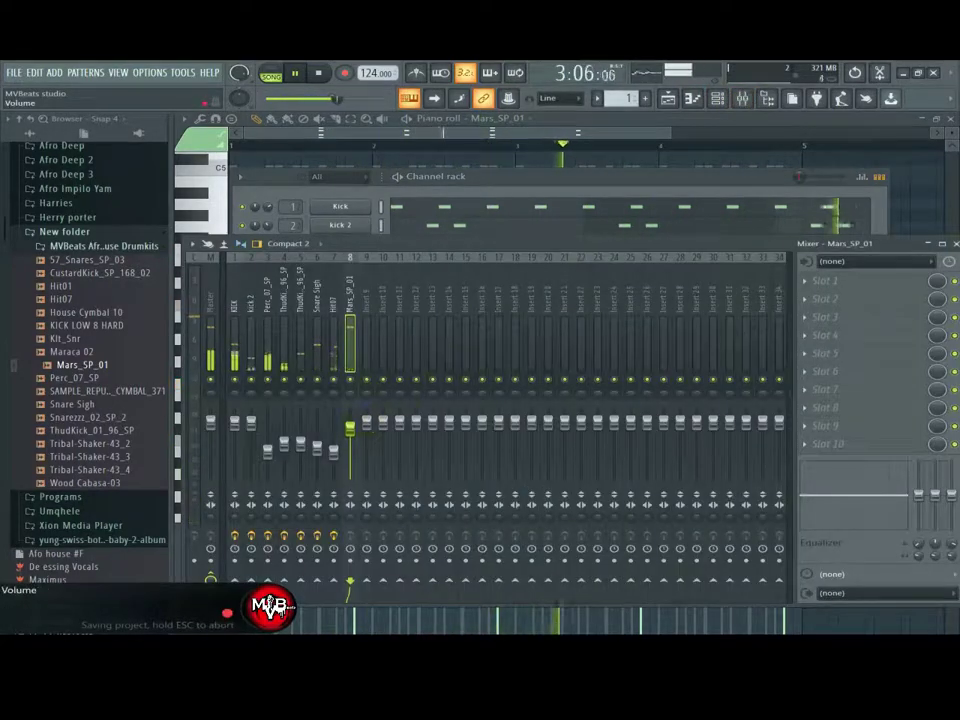
left_click_drag(352, 424, 355, 455)
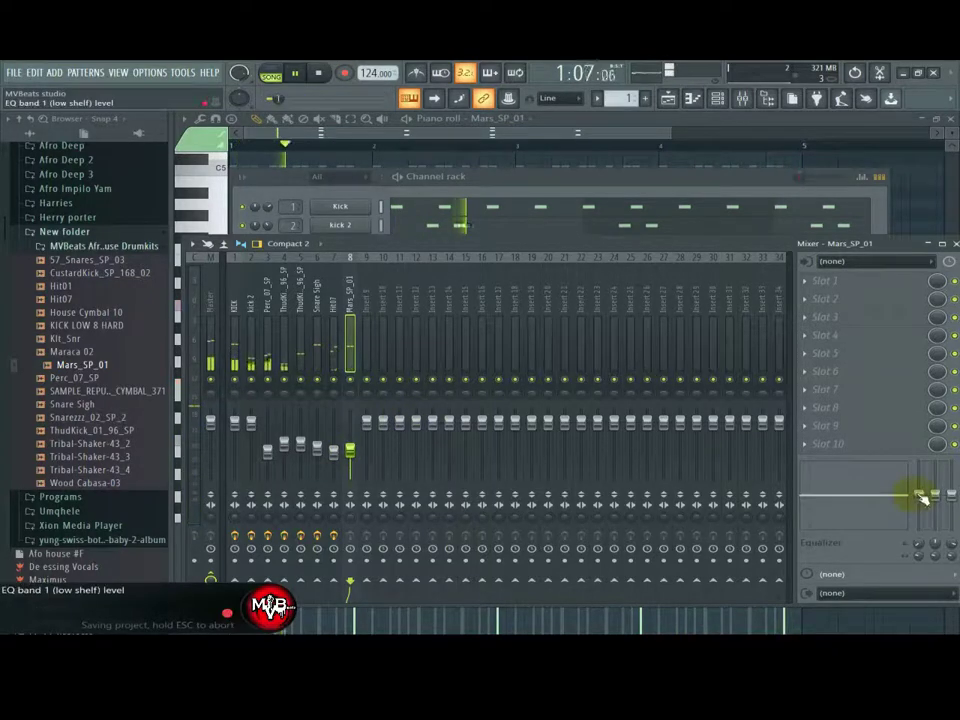
left_click_drag(920, 497, 920, 530)
left_click_drag(354, 457, 355, 452)
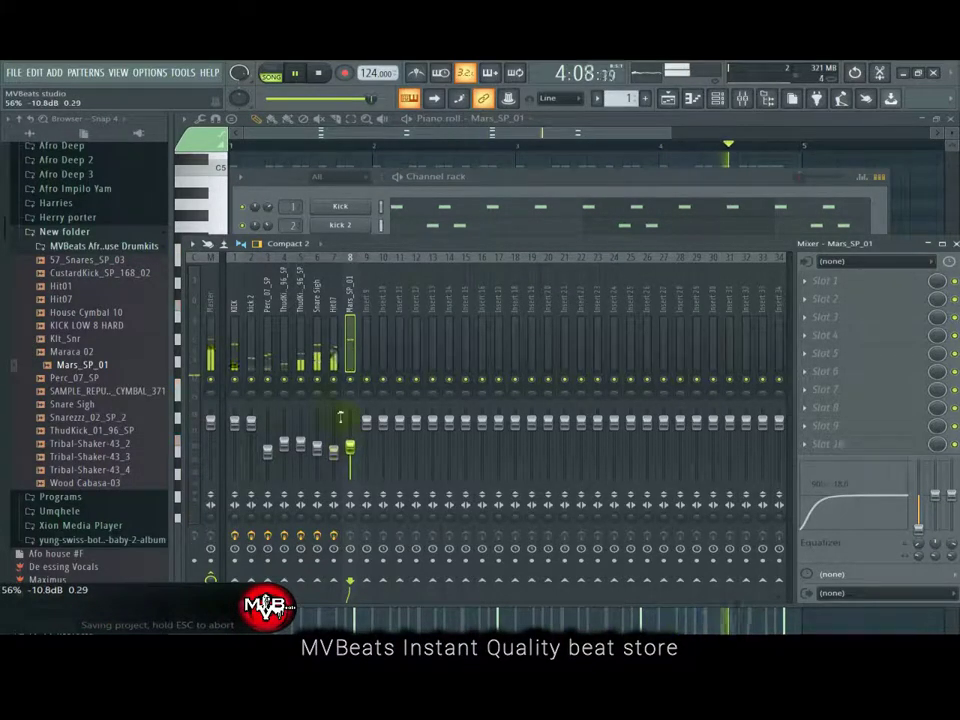
Step: Check the Mars_SP_01 sample settings against the playing pattern, and save the project
left_click(480, 179)
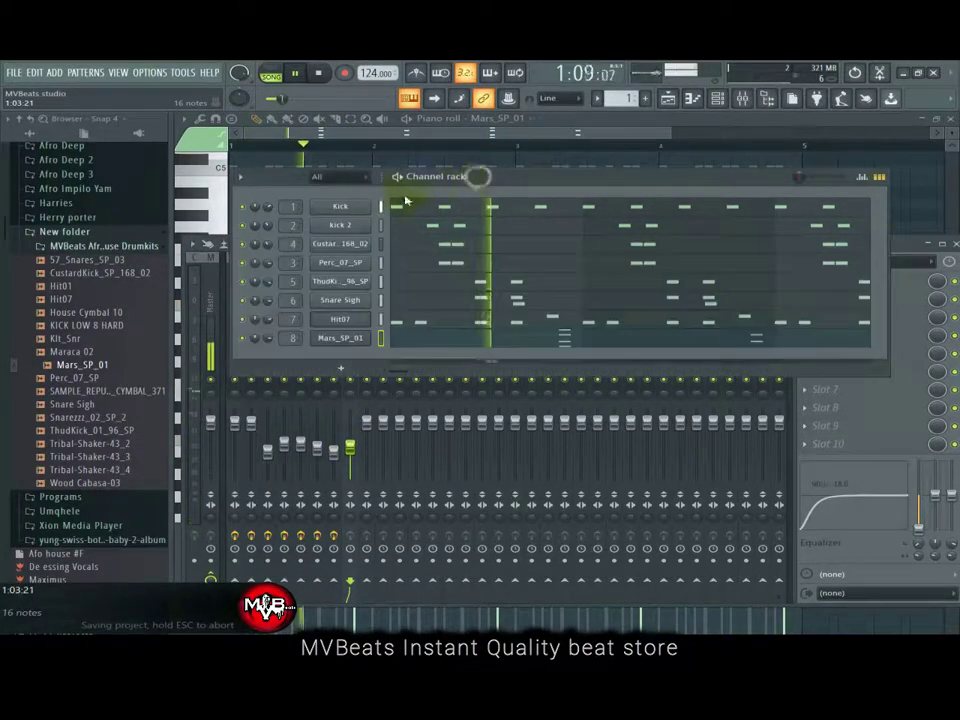
left_click(340, 338)
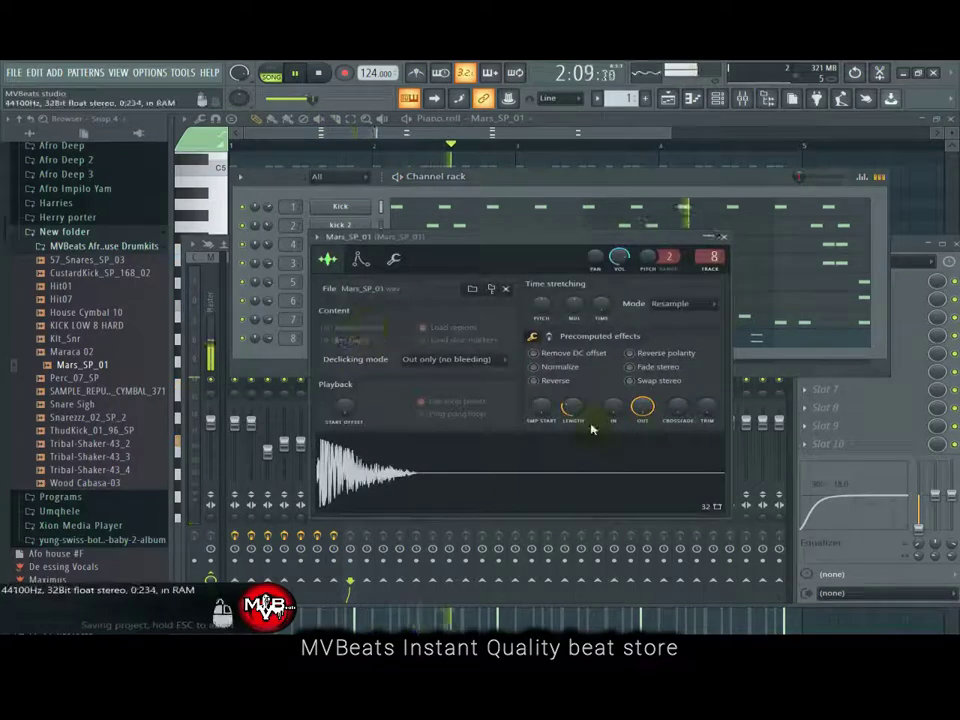
left_click(533, 182)
key("ctrl+s")
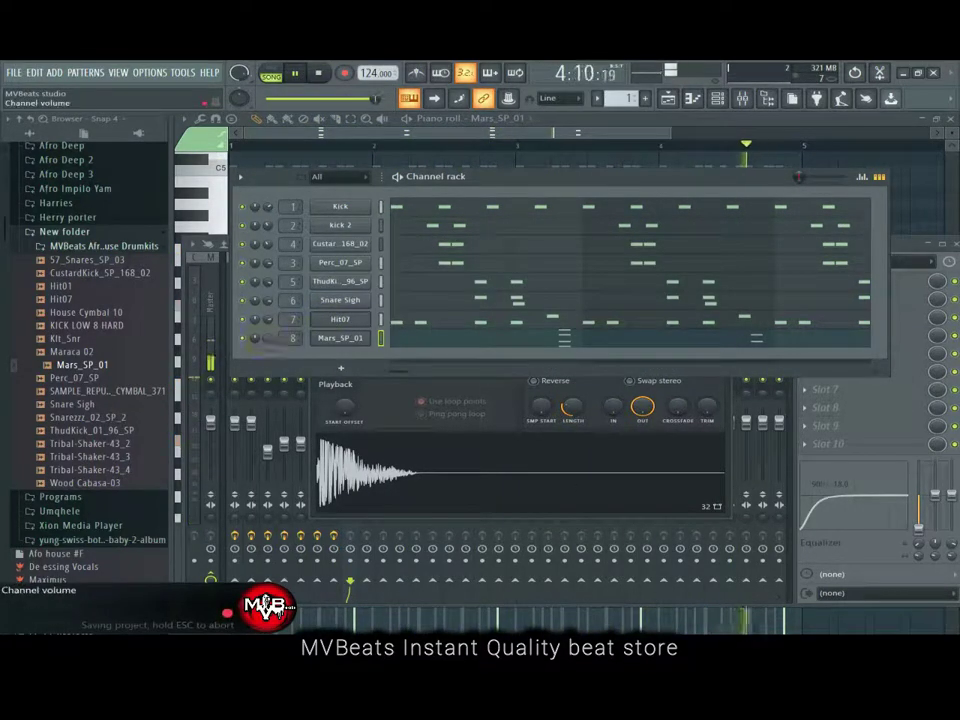
key("space")
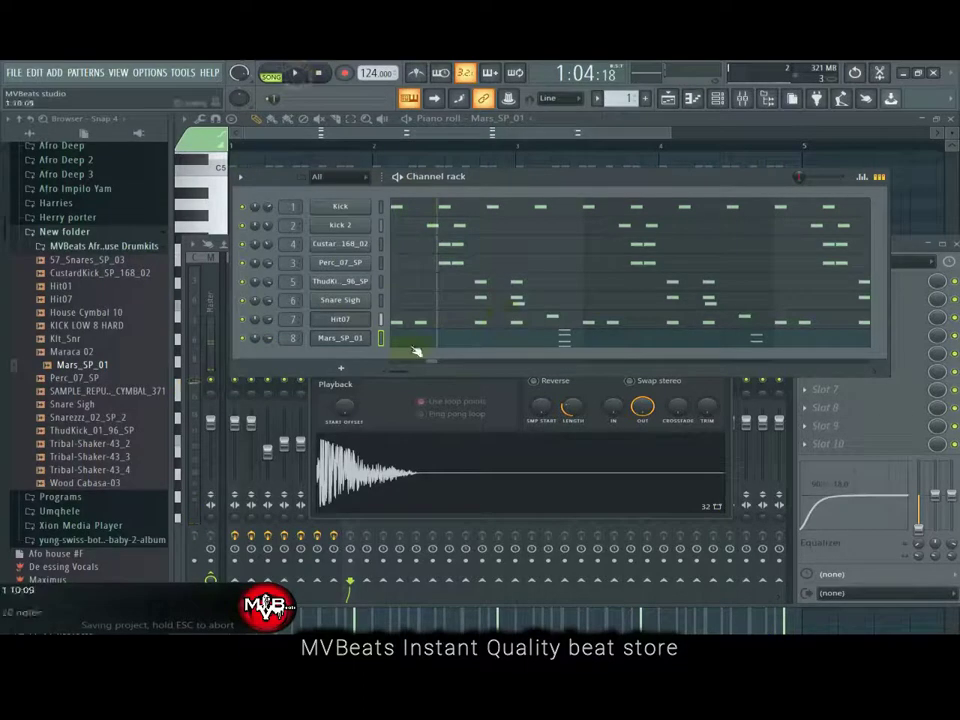
left_click(340, 338)
left_click(525, 197)
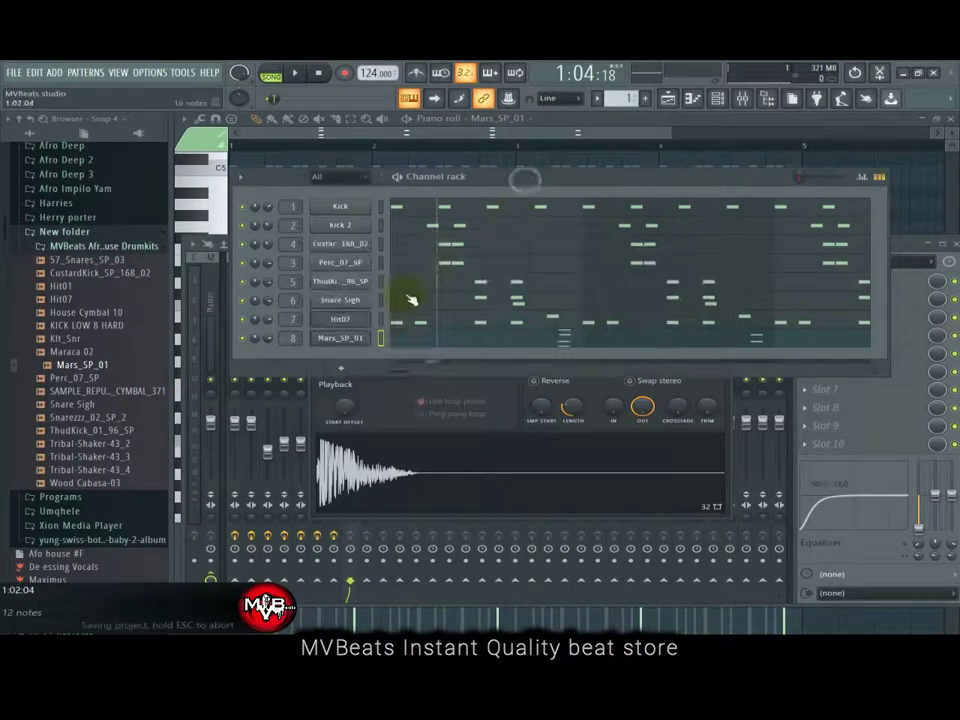
Step: Audition Snare Sigh and add the Snarezzz_02_SP_2 sample as a new channel on mixer track 9
left_click(83, 405)
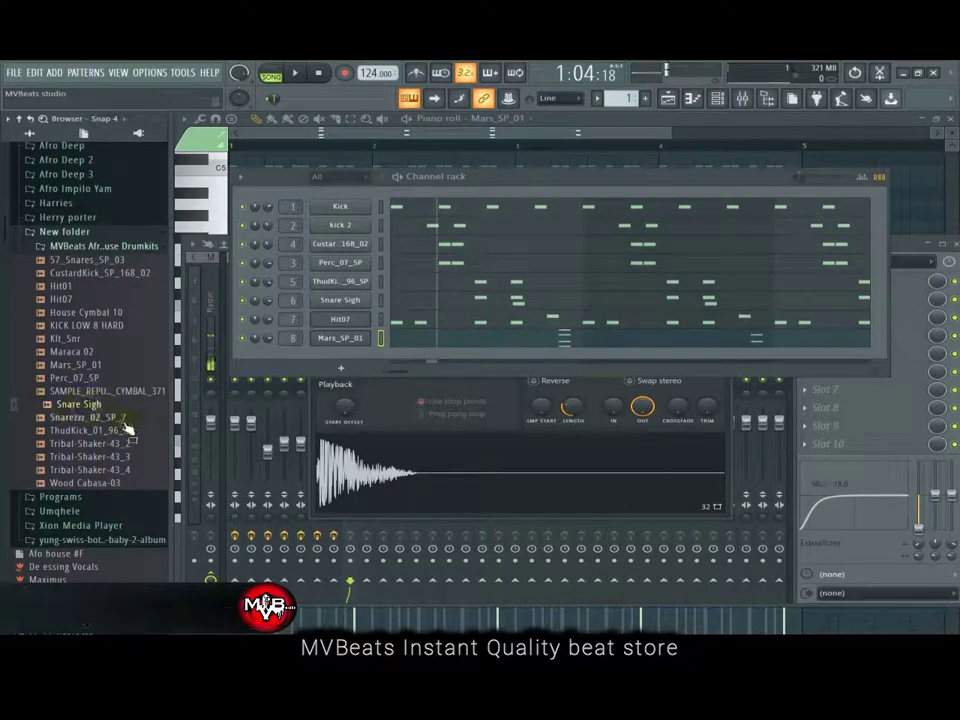
left_click_drag(77, 415, 352, 371)
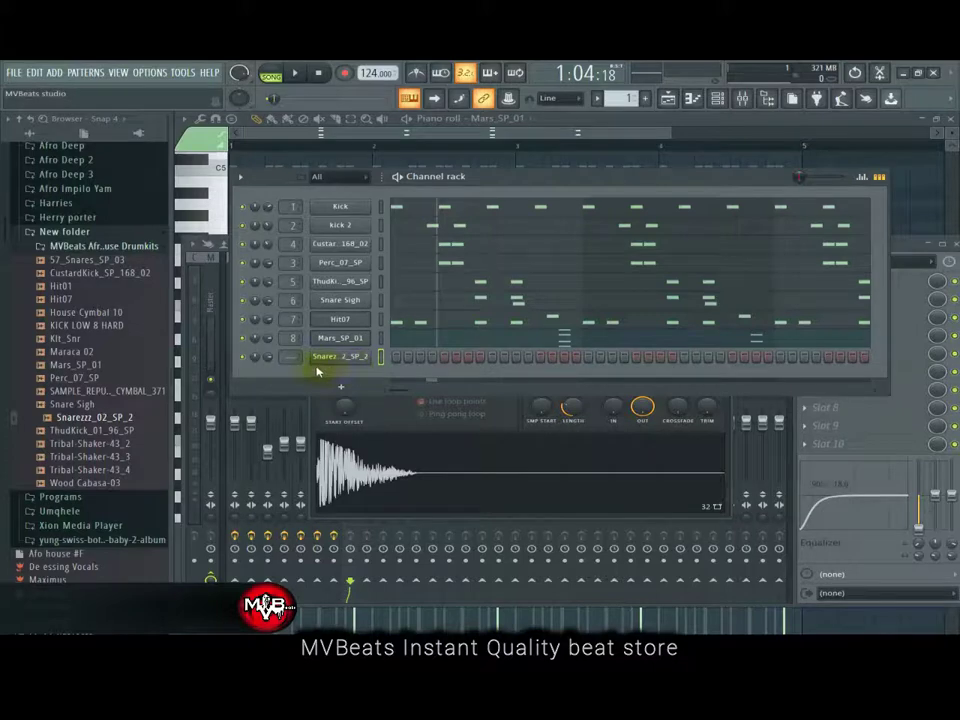
left_click_drag(293, 358, 293, 333)
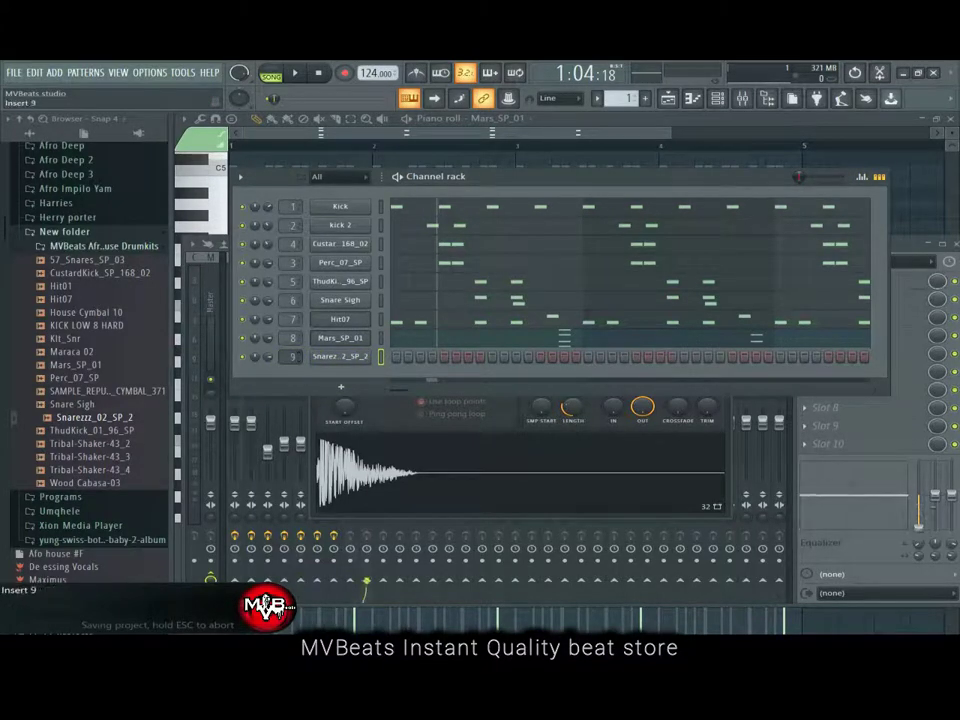
Step: Name mixer track 9 after the Snarezzz_02_SP_2 channel and lower the track's volume slightly
left_click(896, 250)
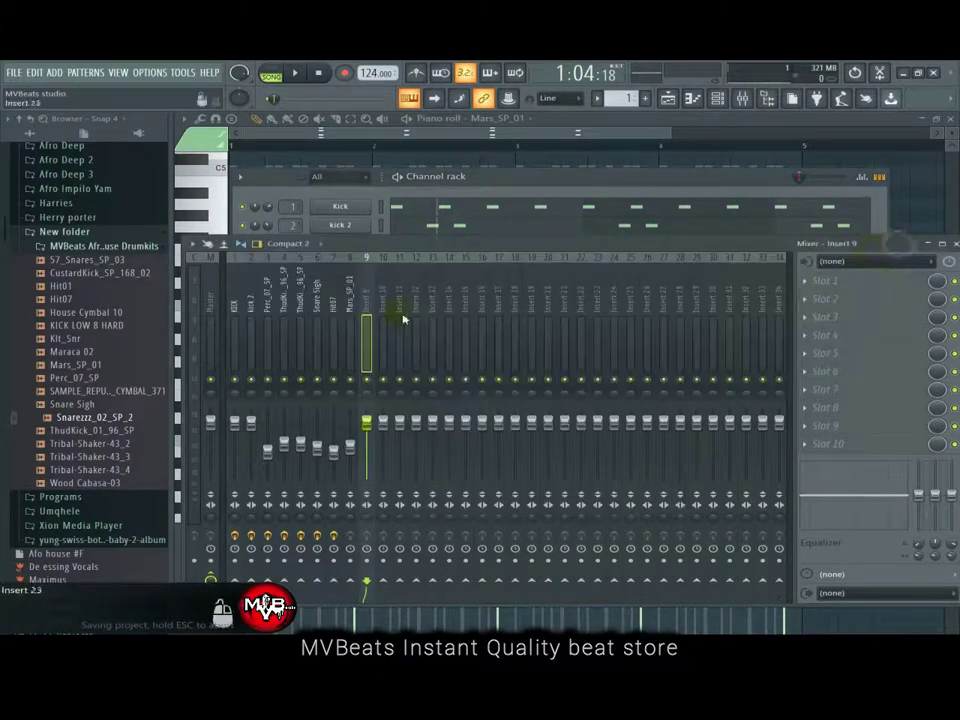
right_click(372, 310)
left_click(550, 354)
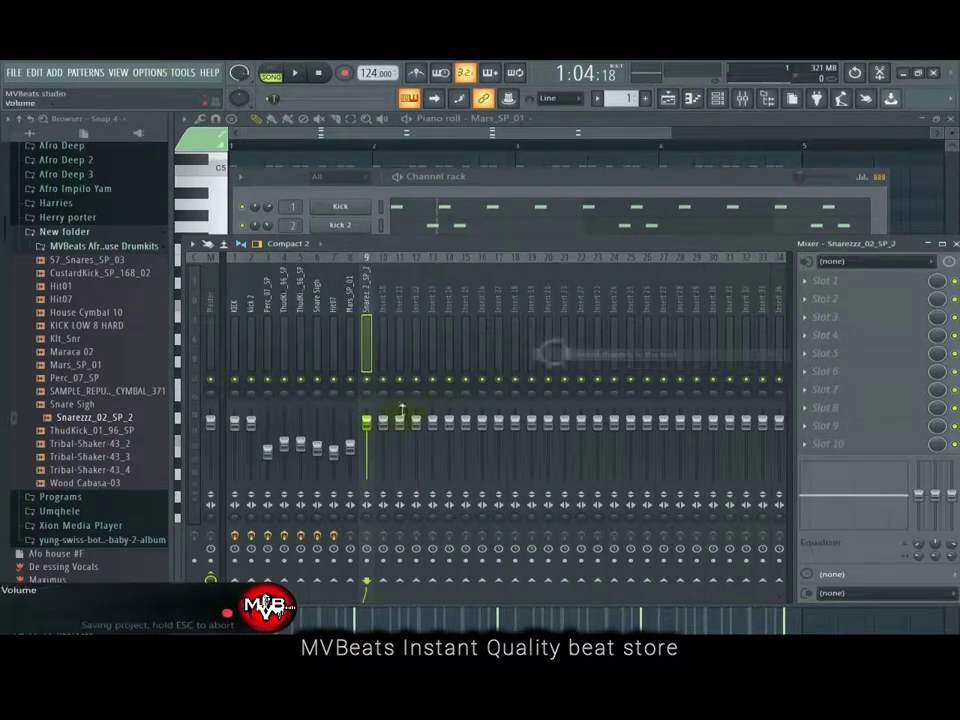
left_click(561, 187)
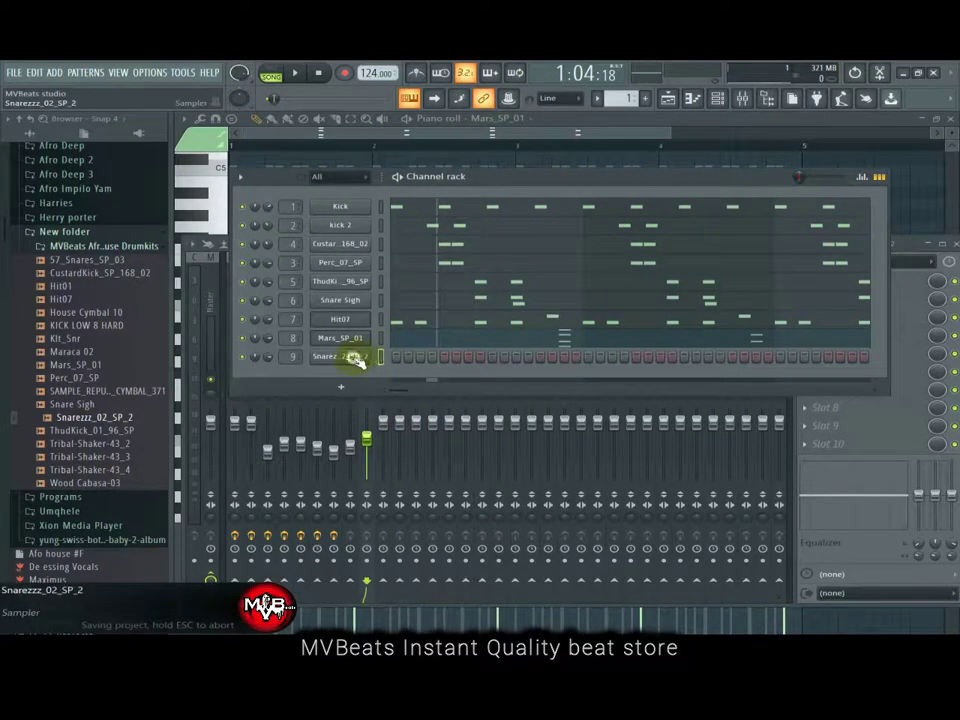
Step: Set the fade-out of the Snarezzz_02_SP_2 sample to 40% in its channel settings
left_click(353, 358)
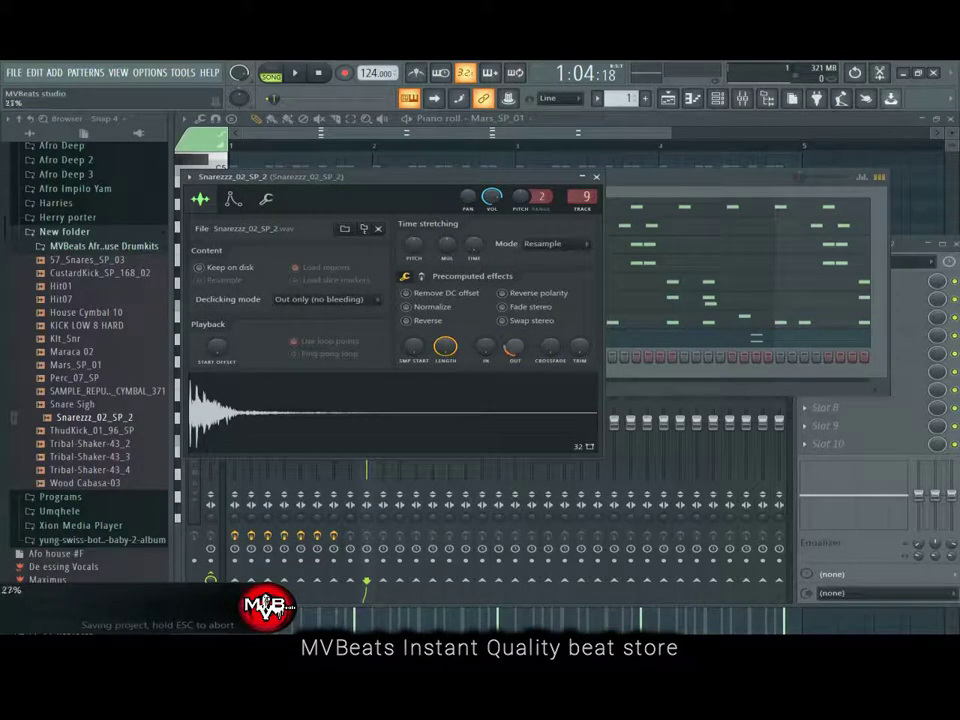
left_click(454, 429)
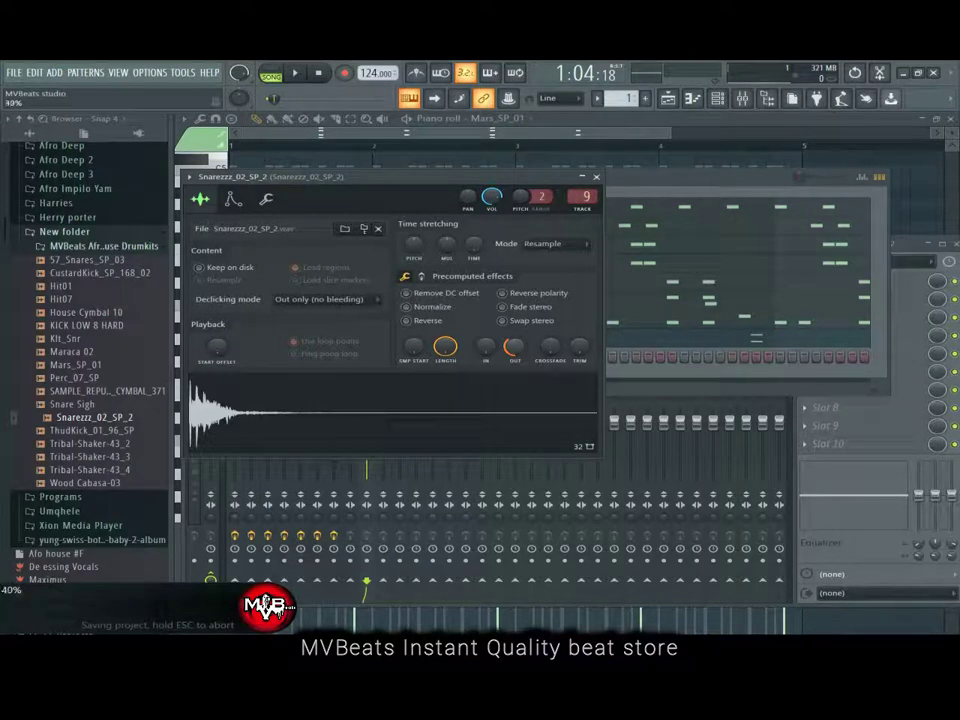
left_click(487, 407)
Step: Open the Snarezzz_02_SP_2 piano roll and place C5 notes at step 8 of bar 1 and steps 5 and 8 of bar 2
left_click(656, 182)
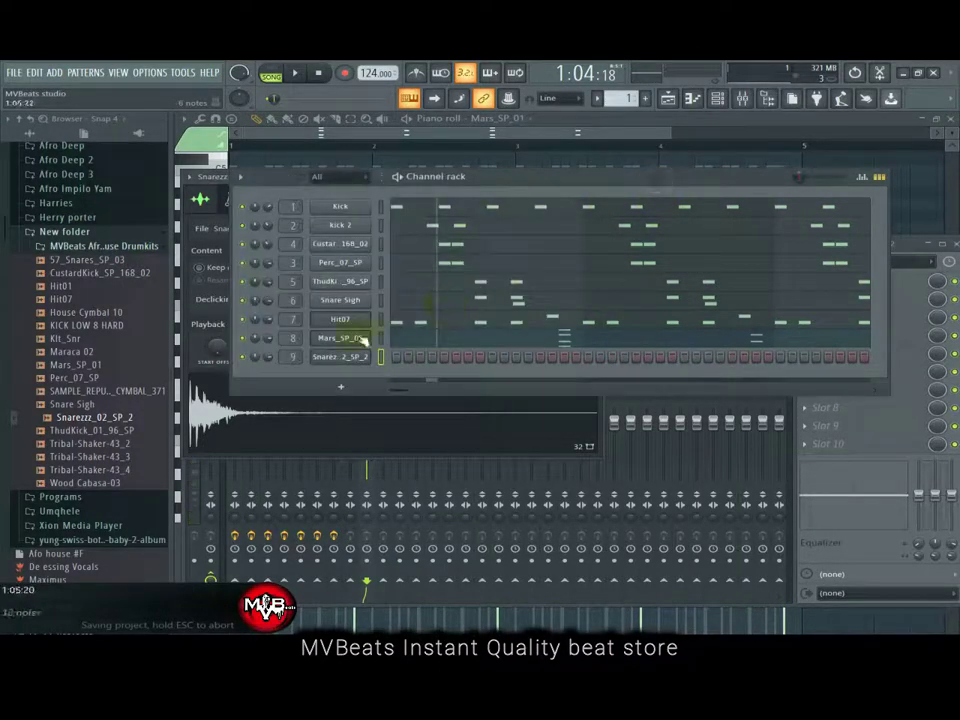
right_click(368, 354)
left_click(392, 358)
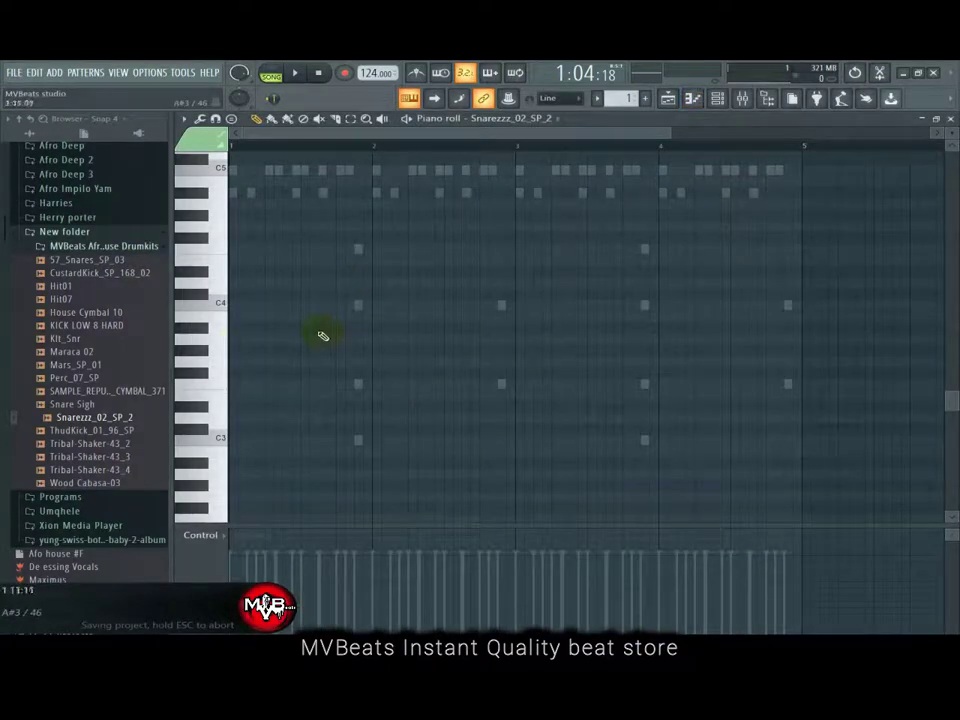
scroll(493, 283, "up", 3)
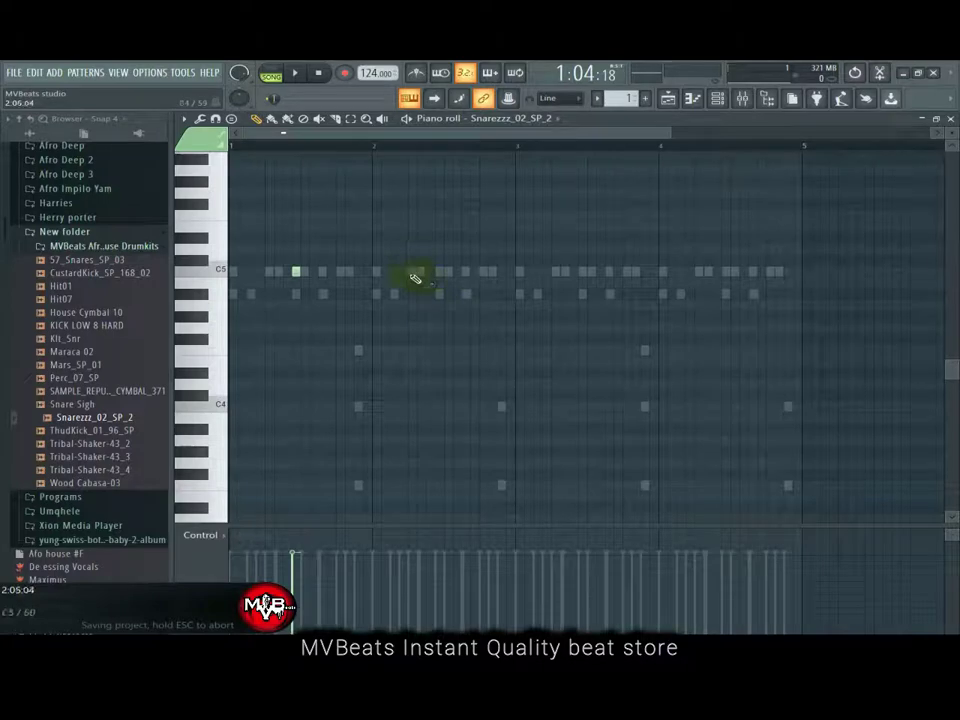
left_click(409, 273)
left_click(437, 273)
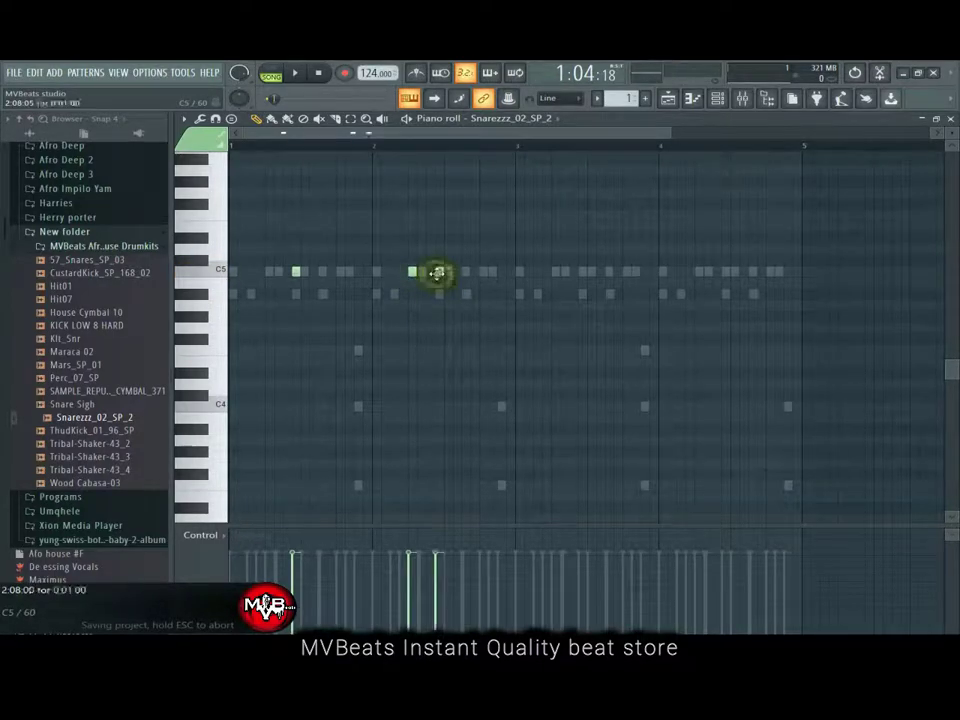
Step: Place Snarezzz_02_SP_2 notes on C5 at step 8 of bar 3 and steps 5 and 8 of bar 4, and play the pattern
left_click(580, 273)
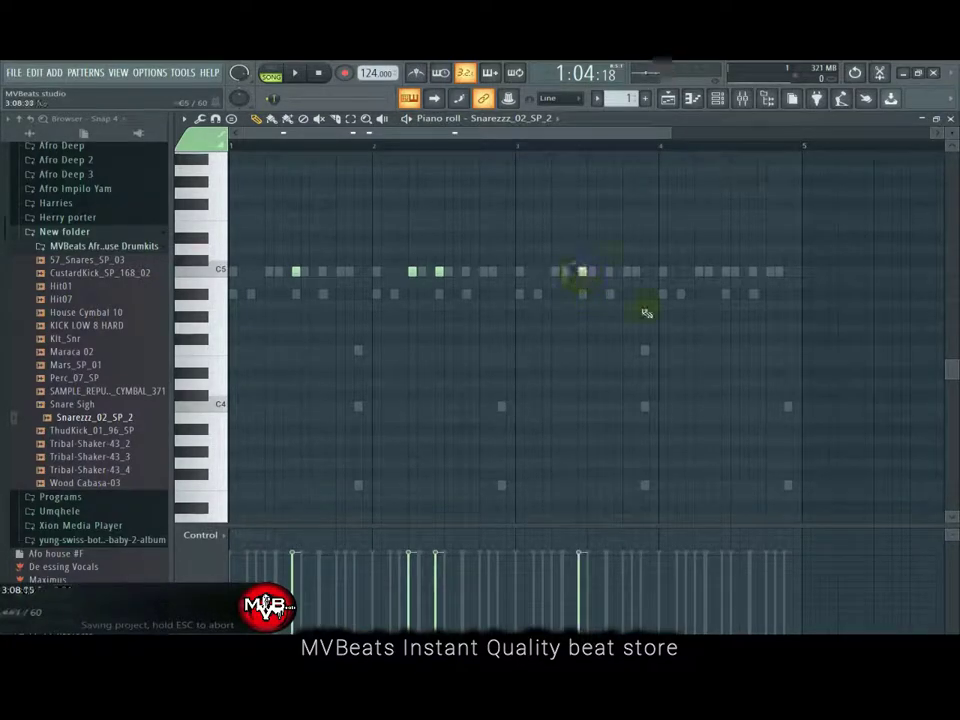
left_click(706, 273)
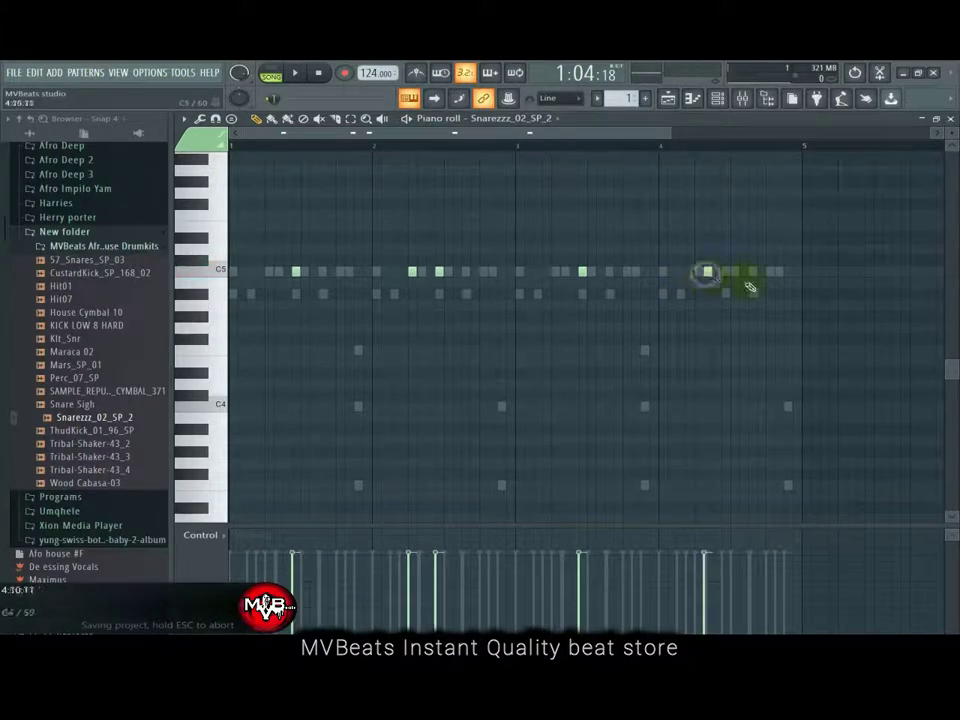
left_click(699, 273)
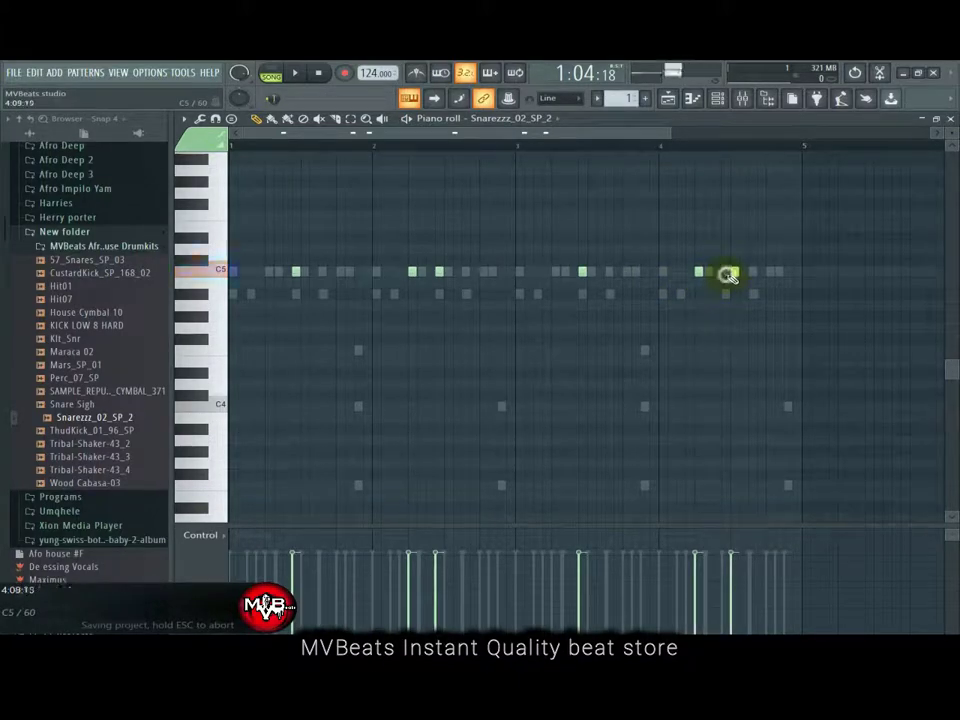
left_click(724, 272)
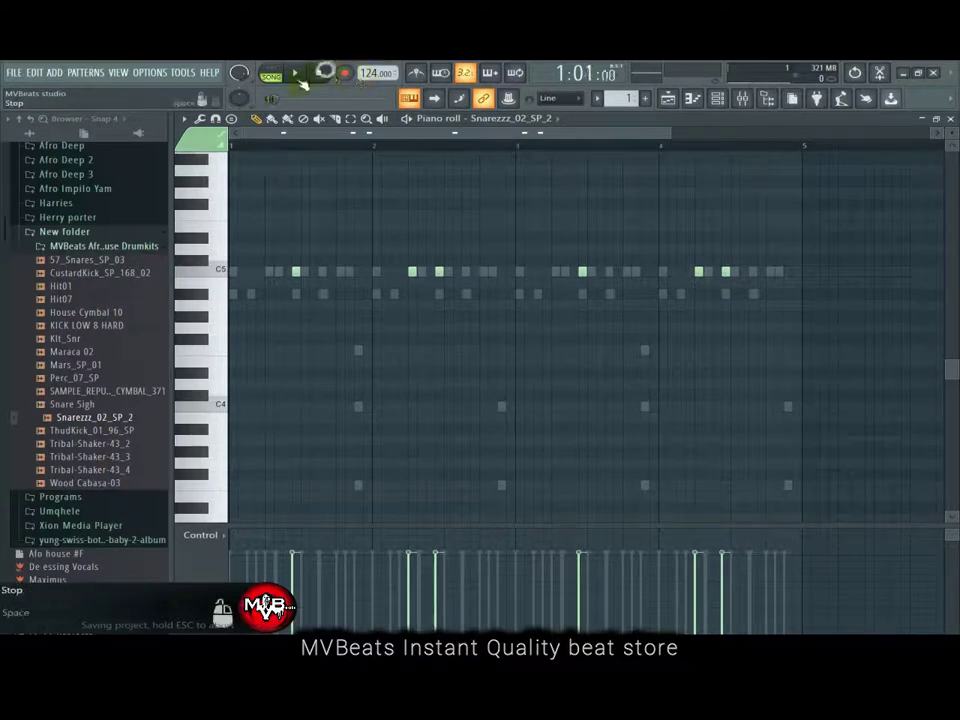
key("space")
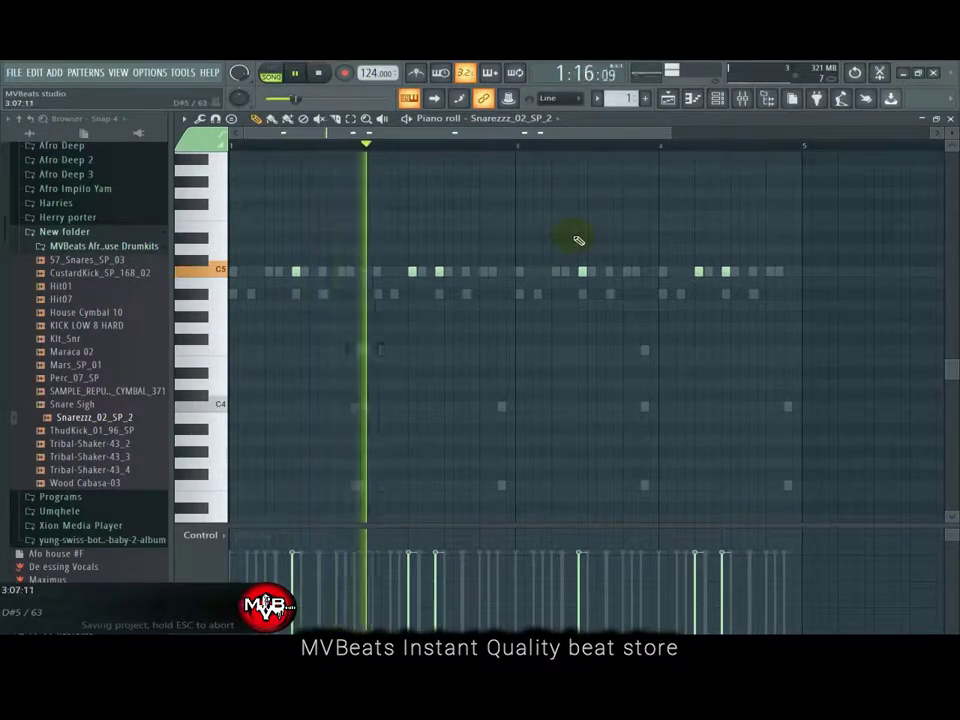
Step: Pan the Snarezzz_02_SP_2 mixer track 45% right, lower its volume slightly and play the pattern
left_click(722, 104)
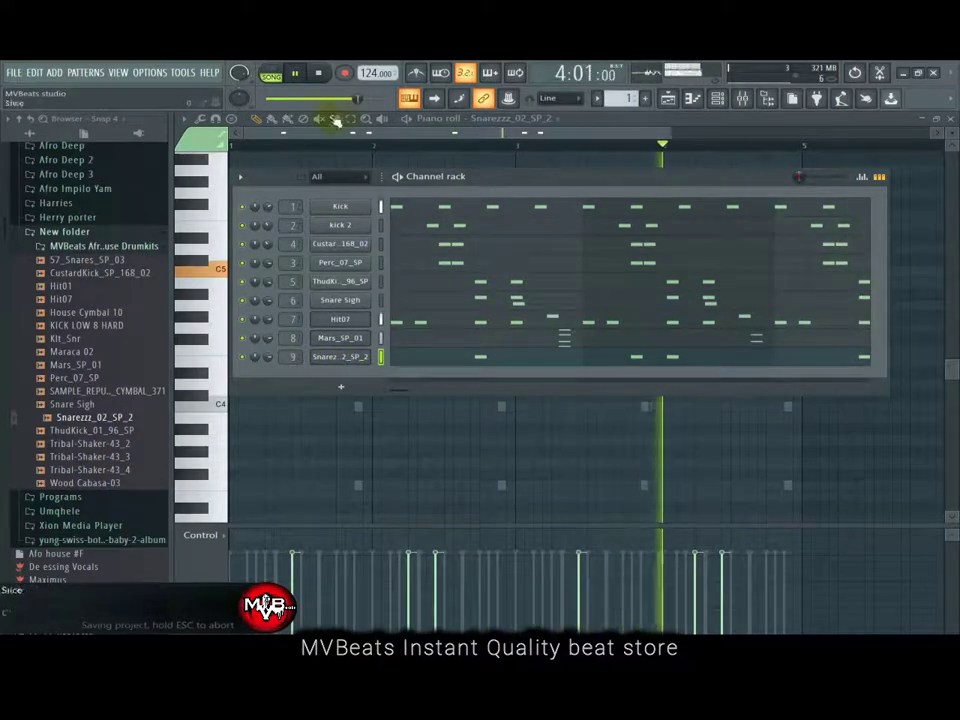
left_click(318, 75)
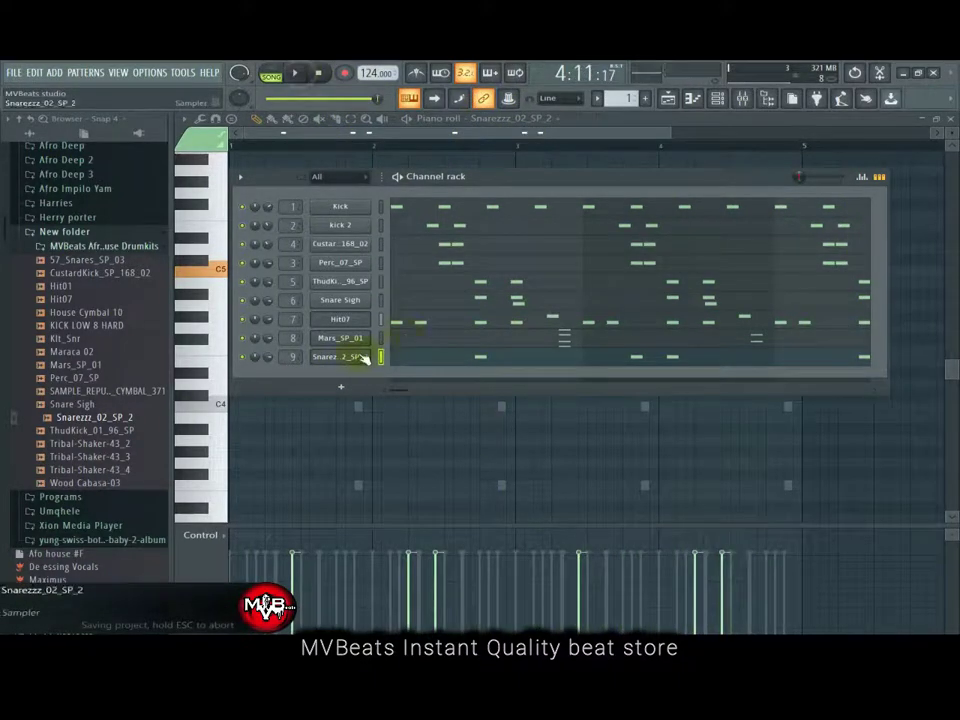
left_click(360, 357)
left_click(755, 102)
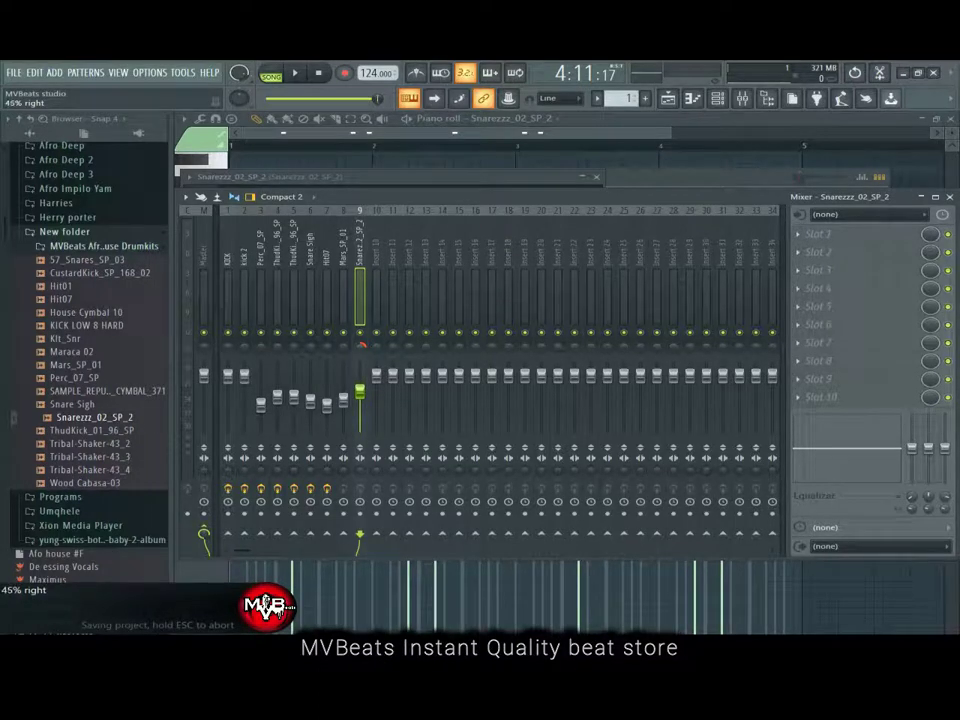
key("space")
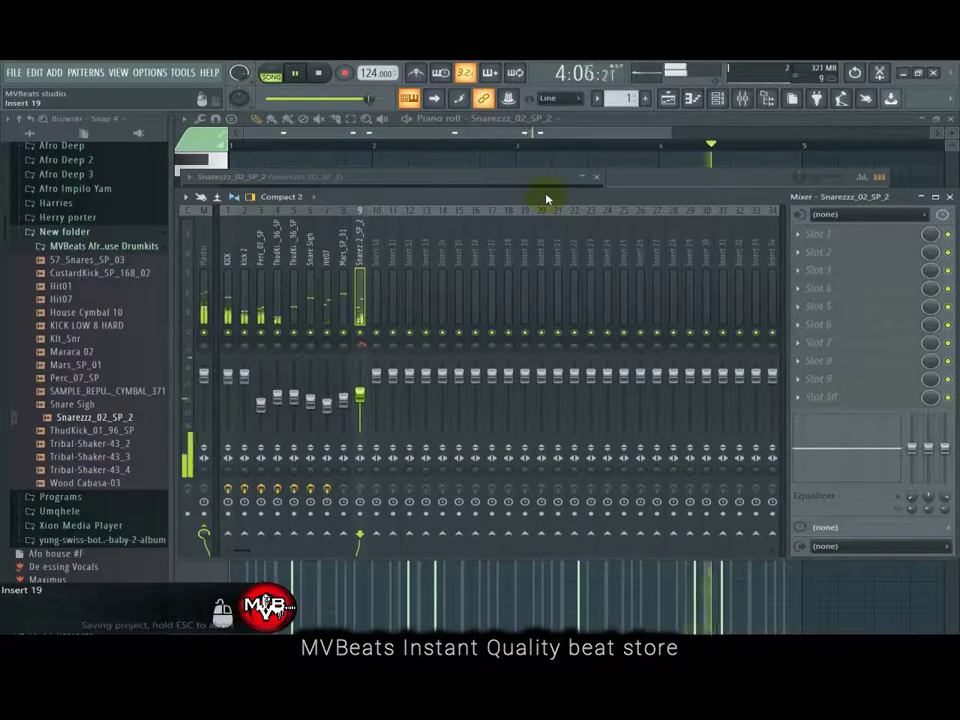
Step: Check the Hit07 mixer track's effect chain during playback, stop the pattern and reselect the Snarezzz_02_SP_2 track
right_click(332, 228)
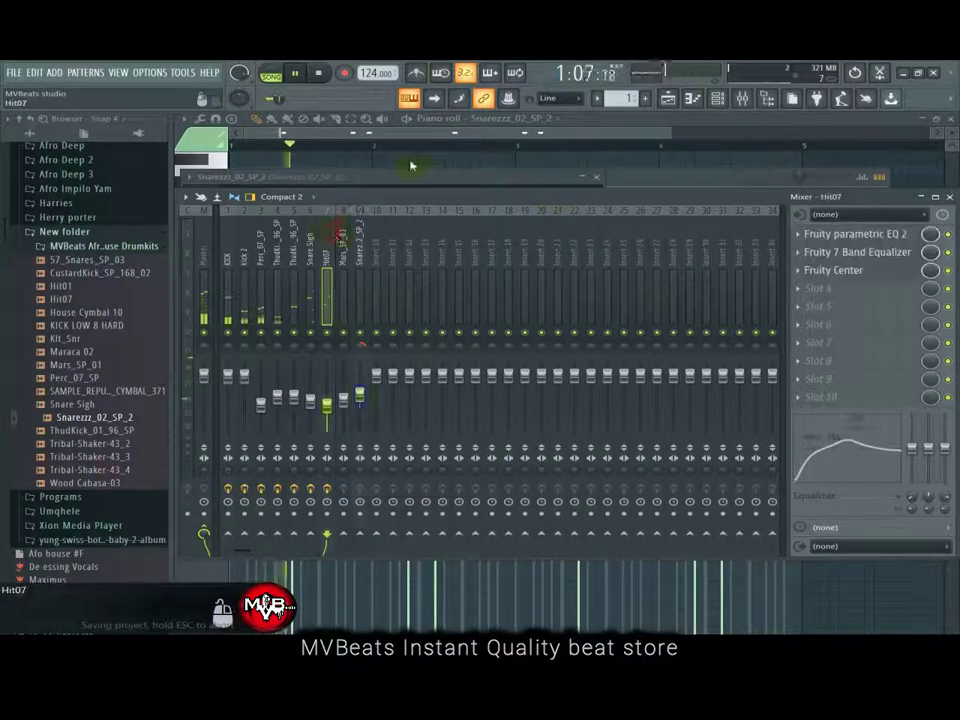
left_click(554, 195)
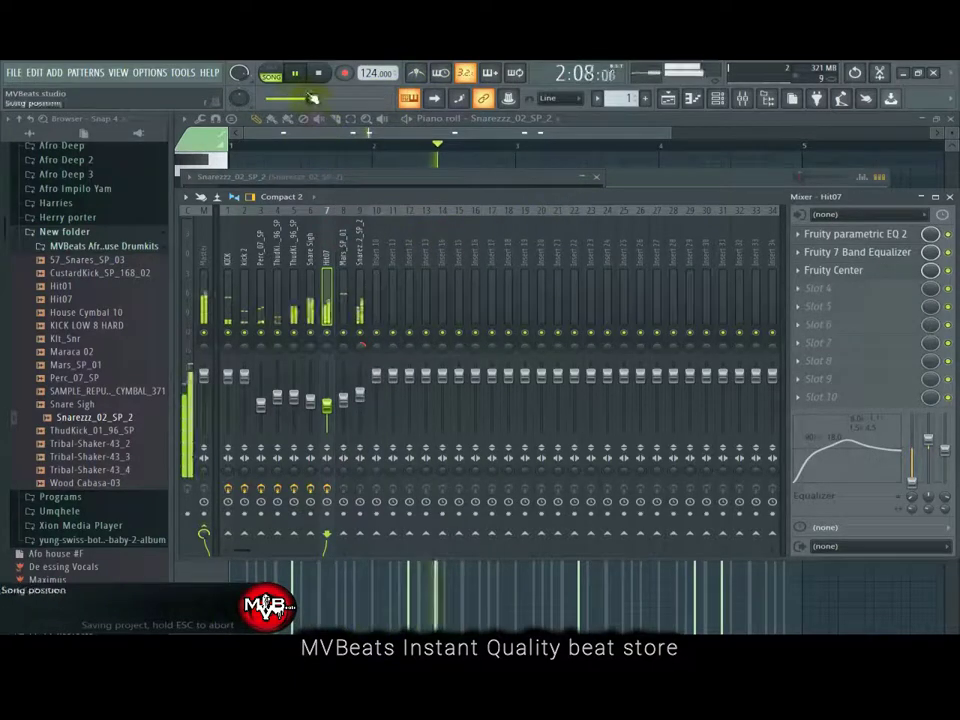
left_click(297, 74)
left_click(361, 395)
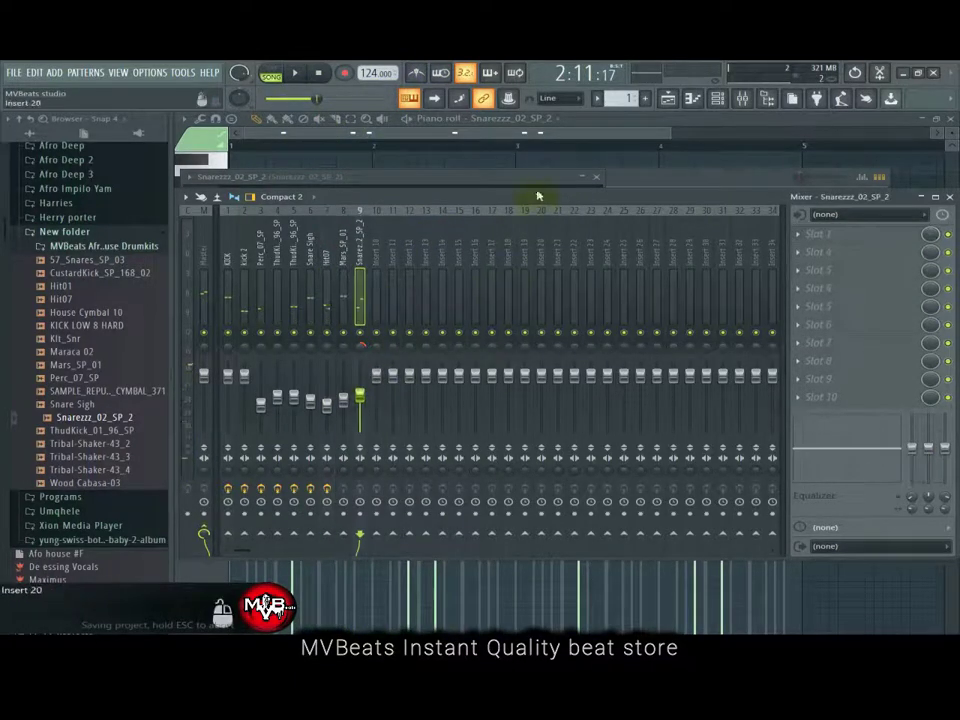
Step: Add the Wood Cabasa-03 sample from the browser as a new channel and route it to mixer track 10
left_click(632, 177)
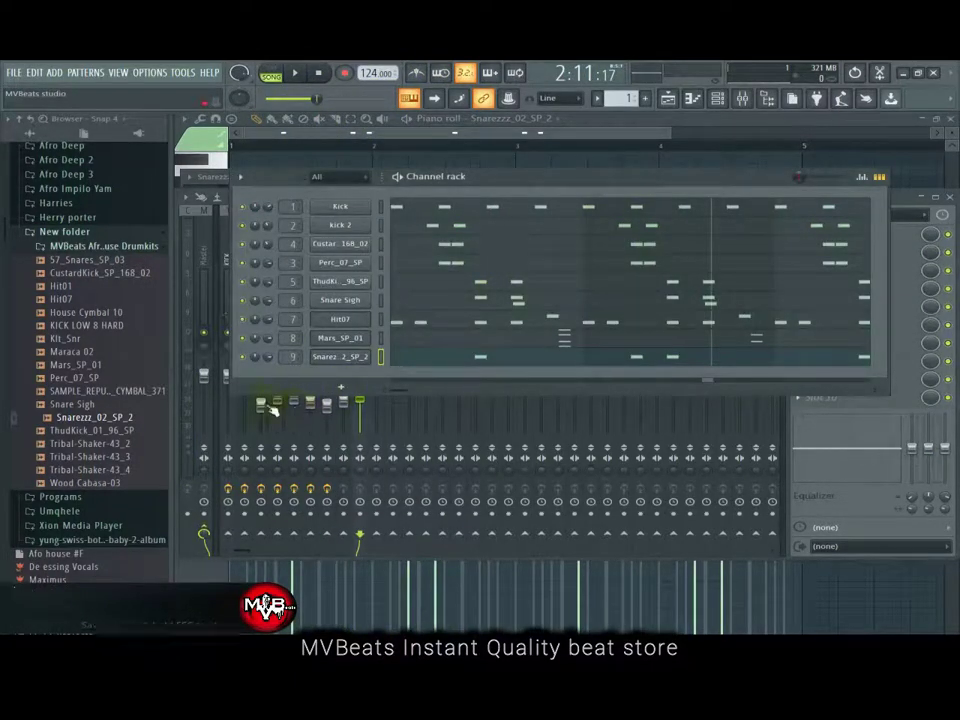
left_click(119, 483)
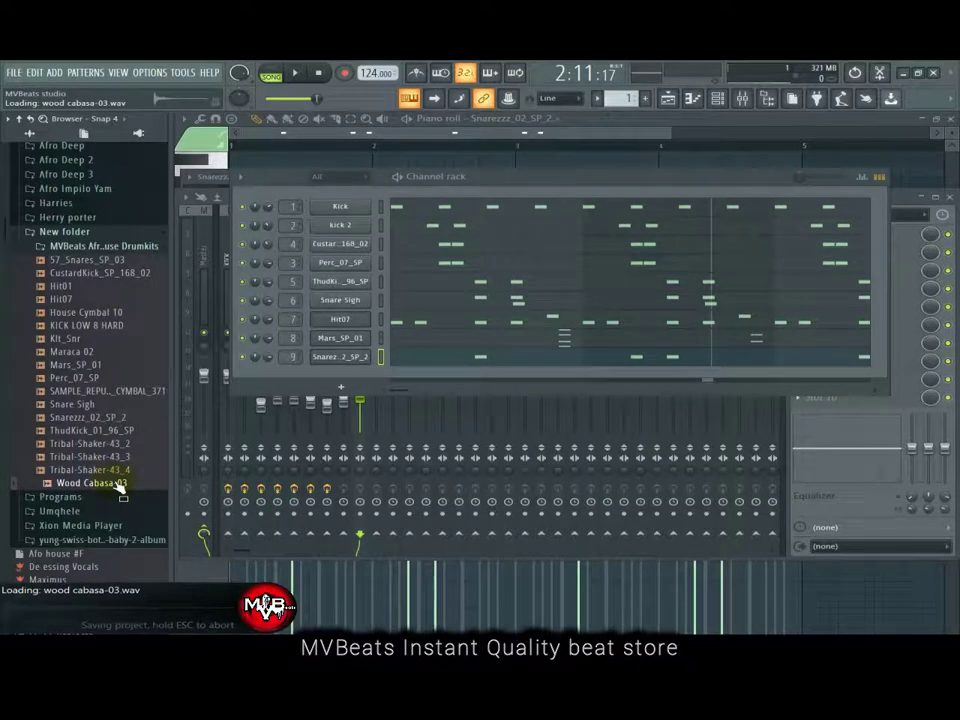
left_click_drag(119, 483, 406, 399)
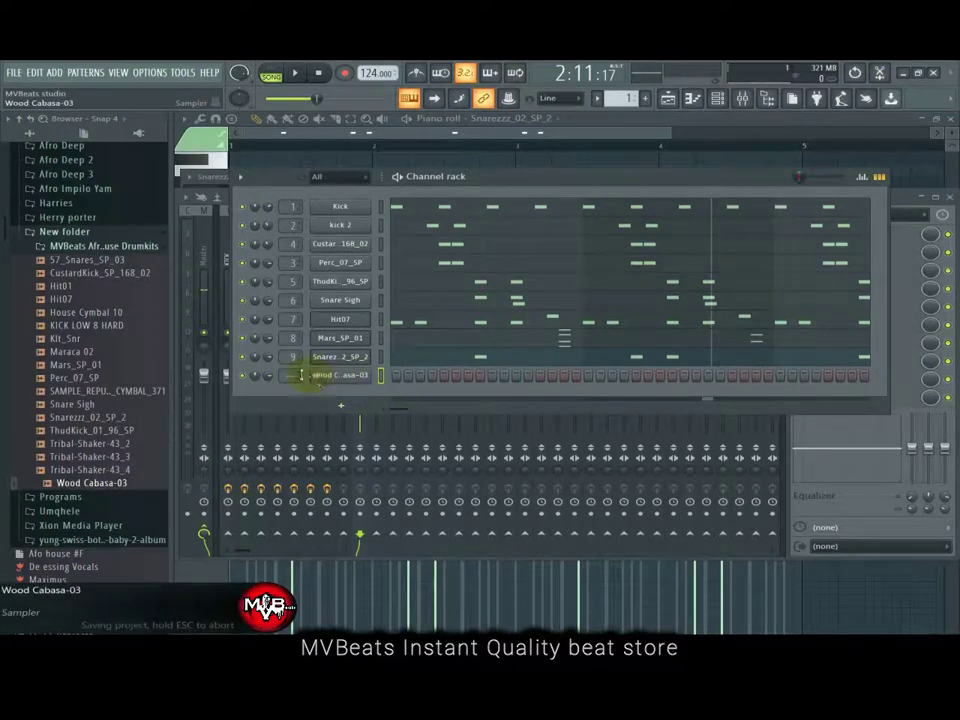
left_click_drag(291, 376, 291, 345)
Step: Name mixer track 10 after the Wood Cabasa-03 channel
left_click(335, 376)
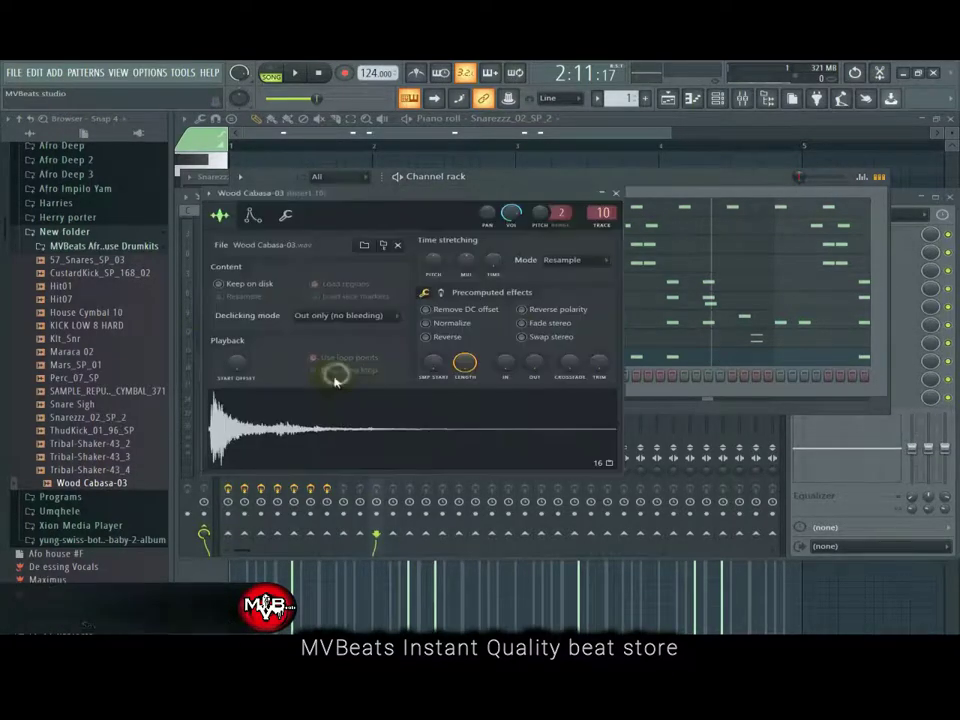
left_click(904, 196)
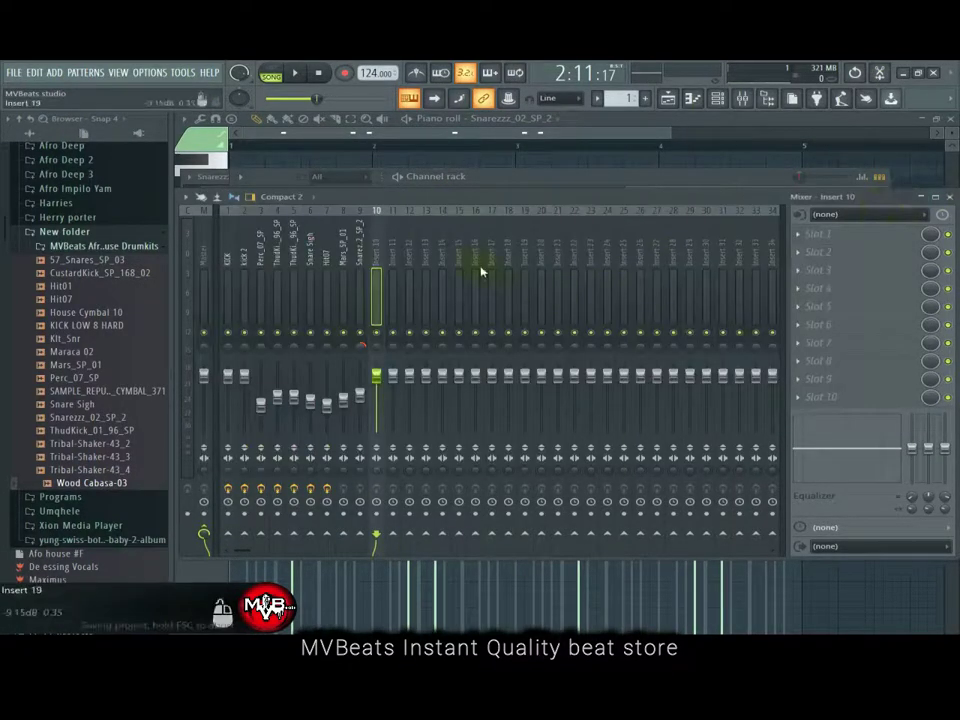
right_click(378, 263)
mouse_move(525, 313)
left_click(620, 306)
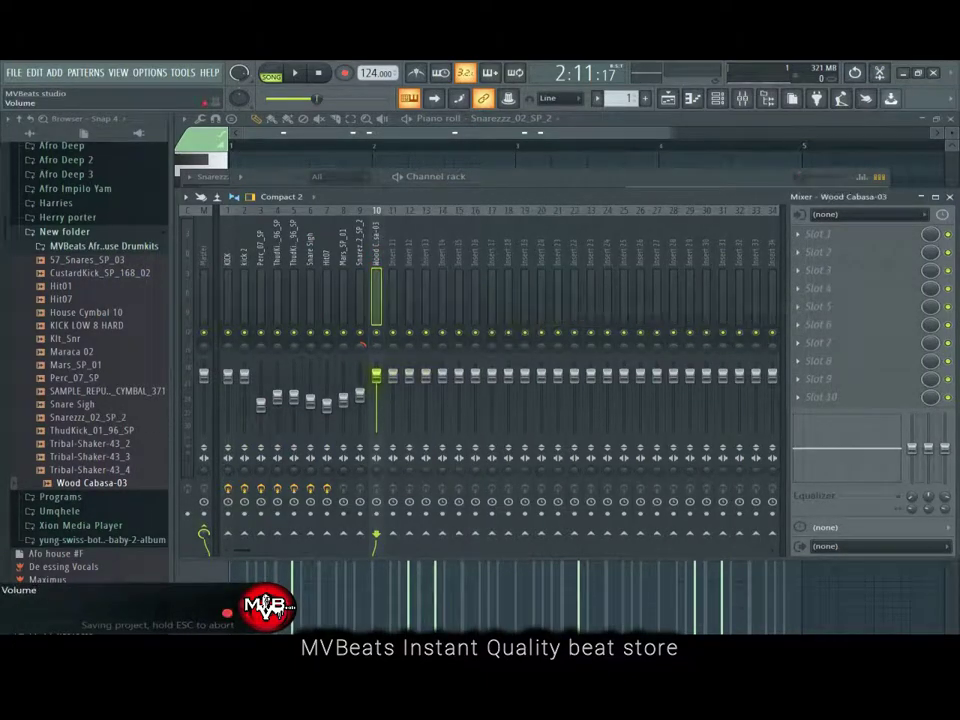
Step: Place Wood Cabasa-03 piano roll notes: C#5 at step 14 and C5 at step 15 of bar 1, C5 at steps 14 and 16 of bar 2
left_click(610, 177)
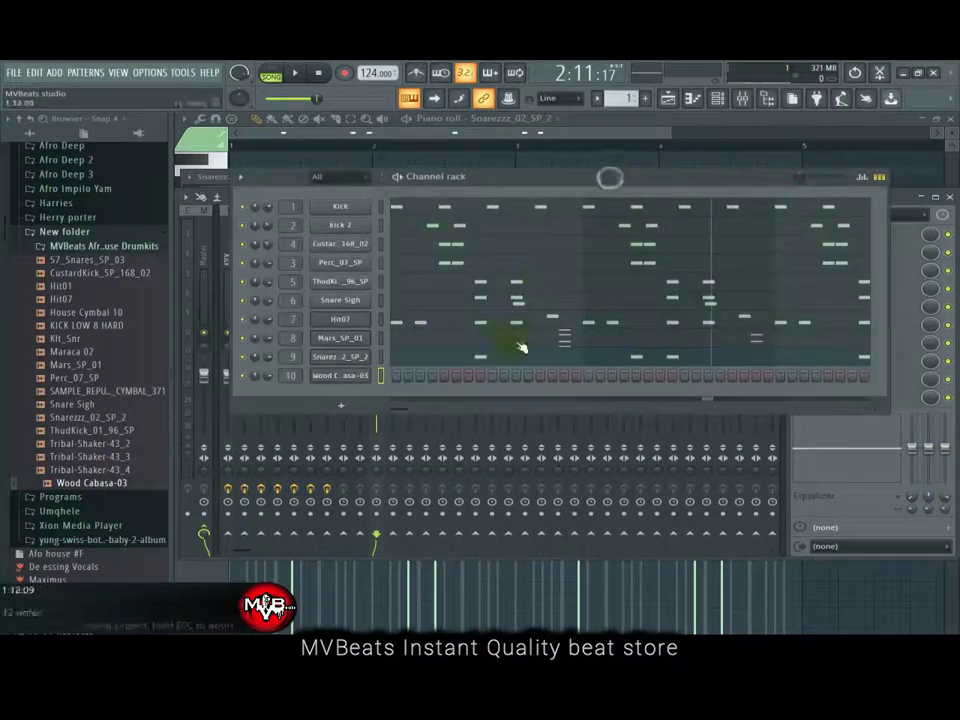
right_click(366, 375)
left_click(405, 376)
left_click(219, 274)
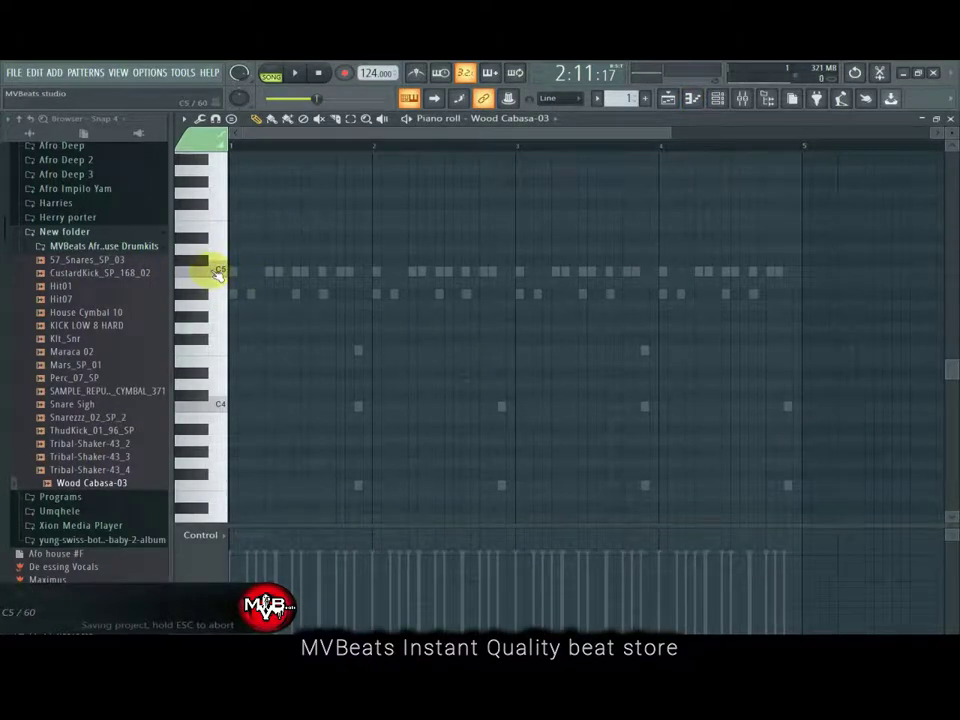
left_click(355, 273)
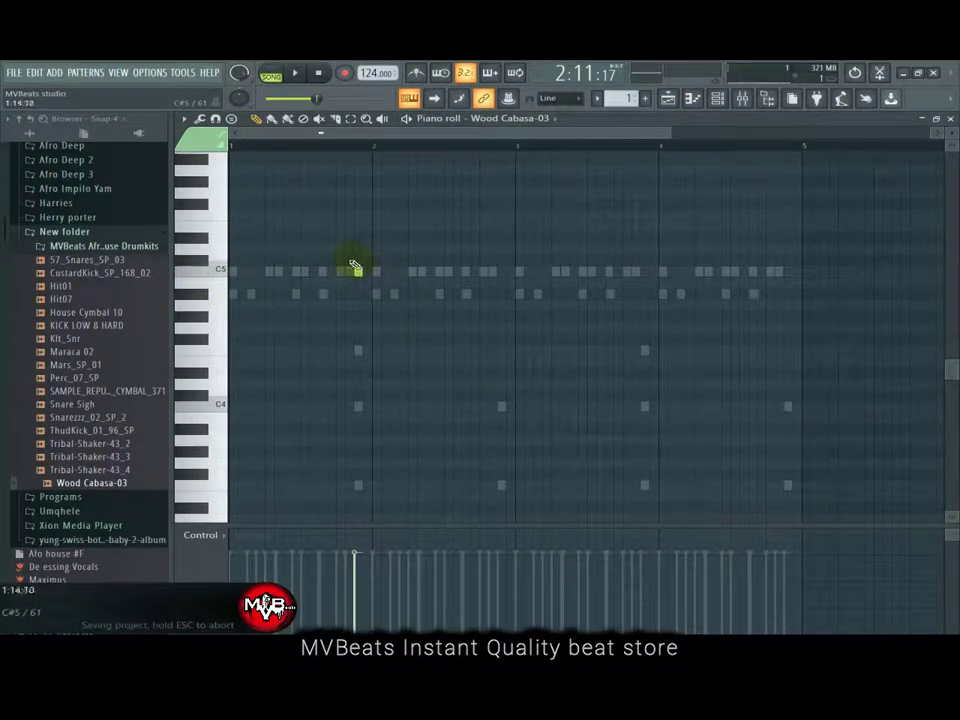
left_click(350, 262)
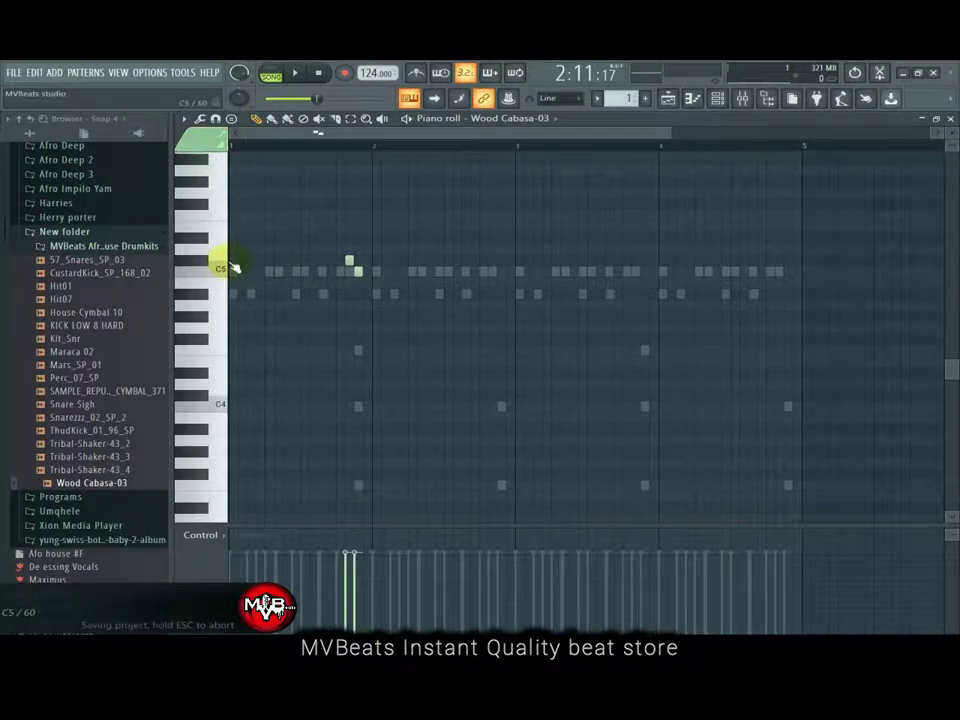
left_click(508, 272)
left_click(491, 272)
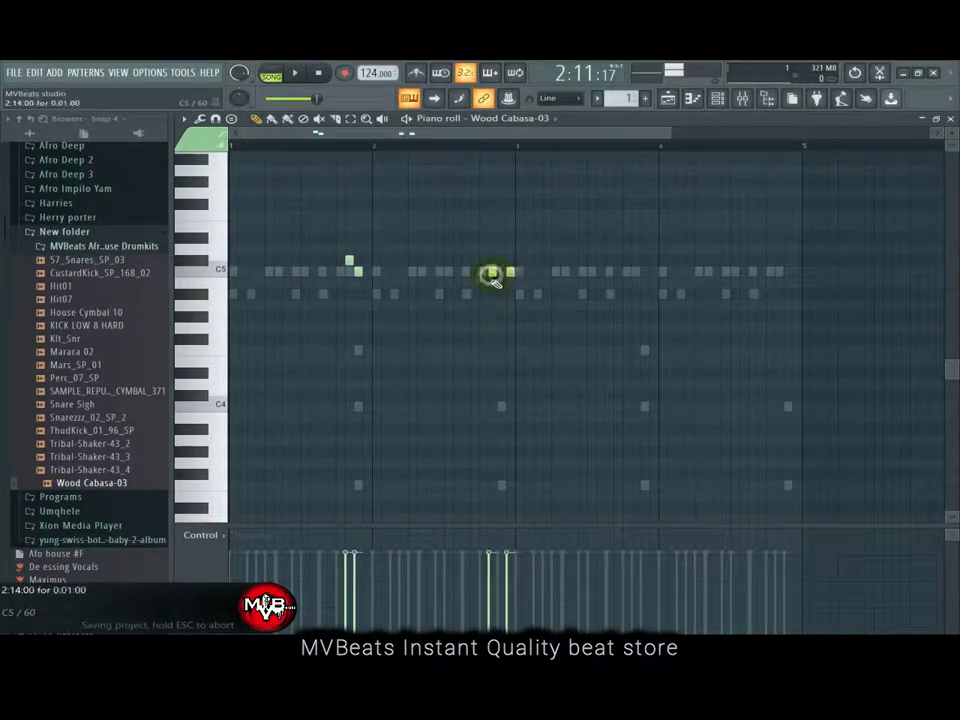
Step: Place Wood Cabasa-03 notes on C#5 at step 14 and C5 at step 15 of bar 3, and on C5 at steps 14 and 16 of bar 4
left_click(634, 261)
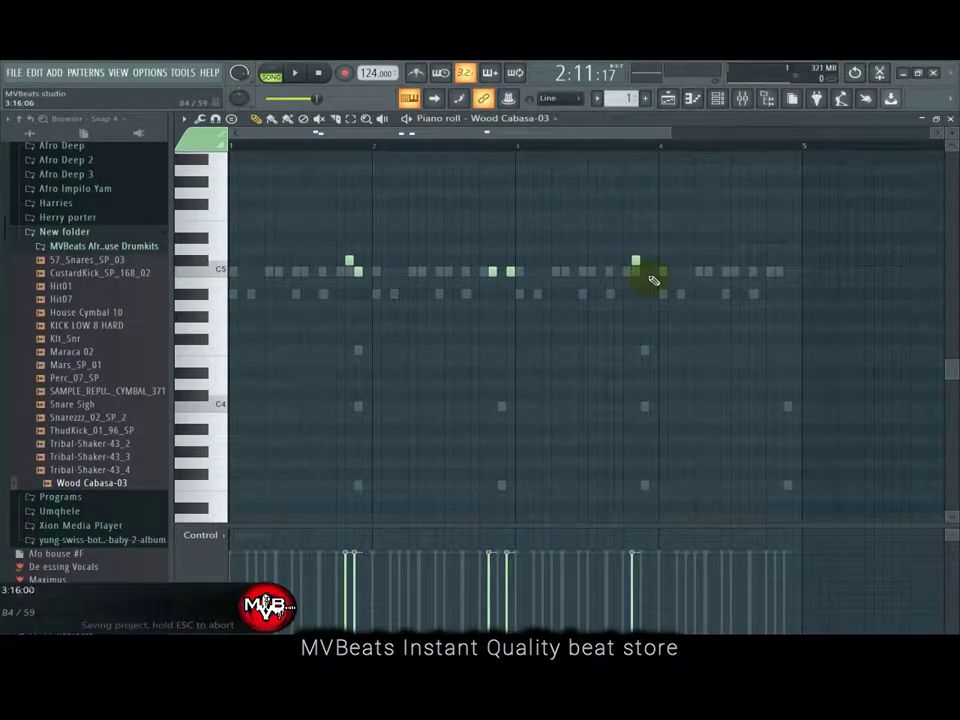
left_click(645, 272)
left_click(770, 272)
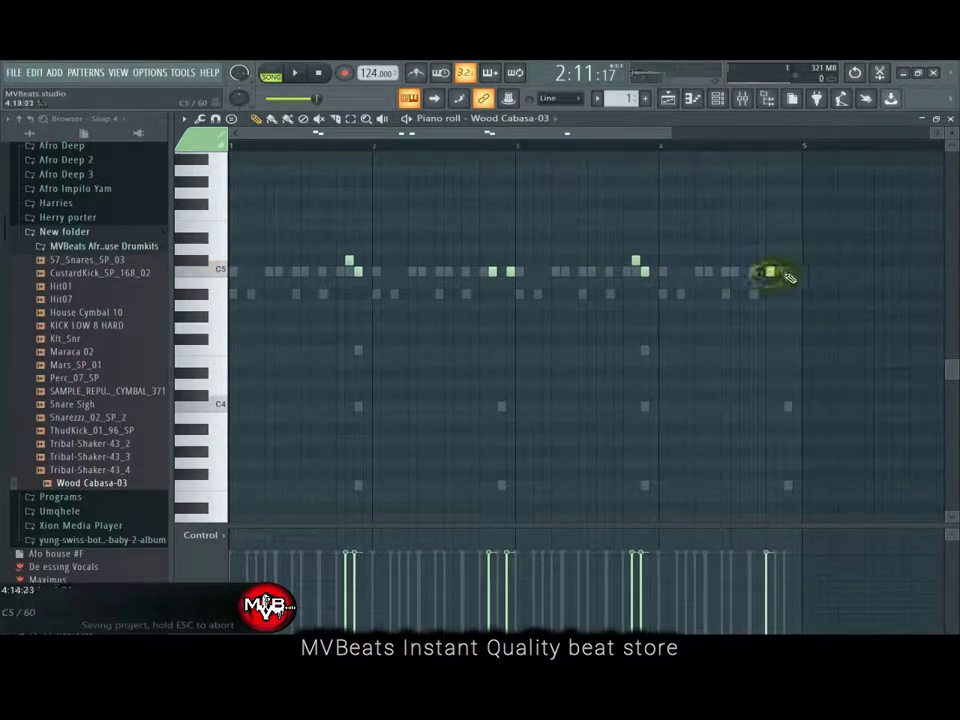
left_click(796, 272)
right_click(771, 272)
left_click(779, 272)
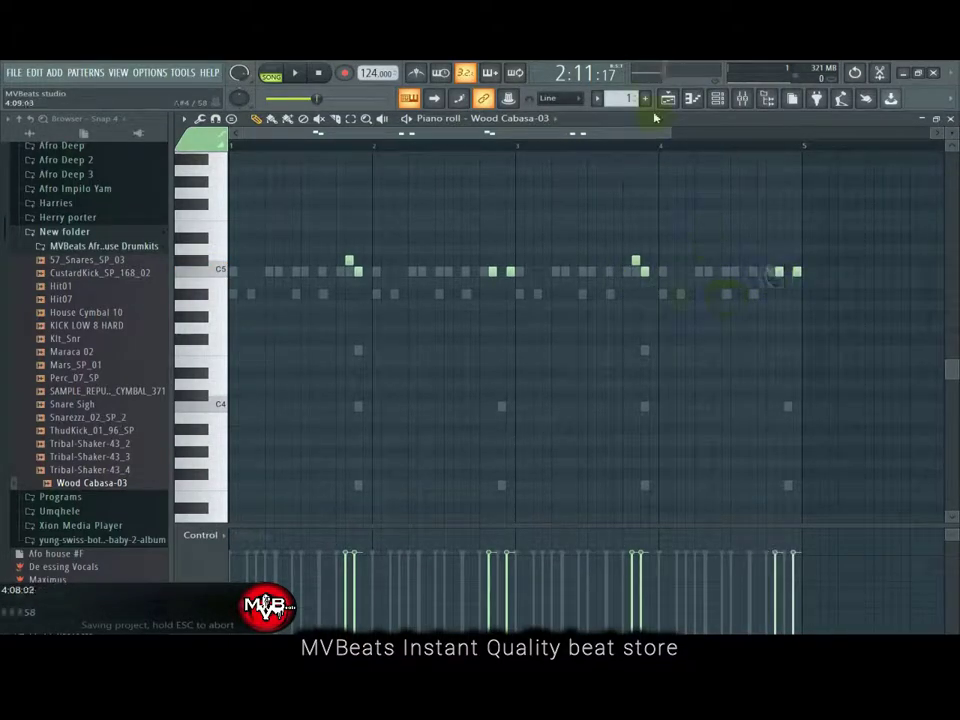
Step: Play the pattern and add a fade-out to the Wood Cabasa-03 sample in its channel settings
left_click(716, 100)
left_click(339, 377)
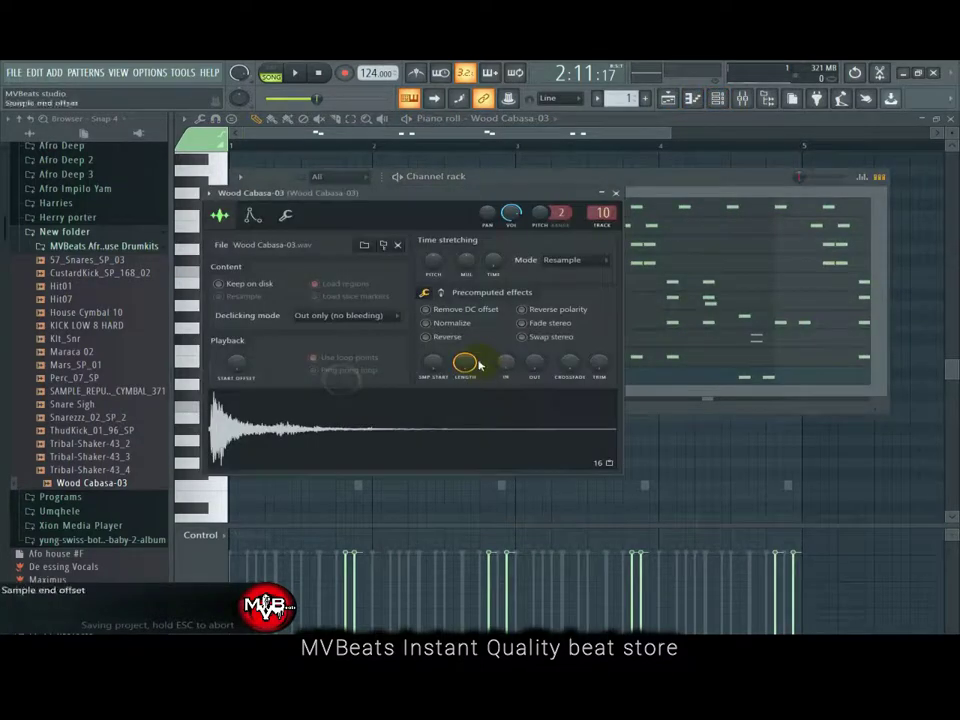
left_click_drag(418, 197, 432, 243)
left_click(497, 178)
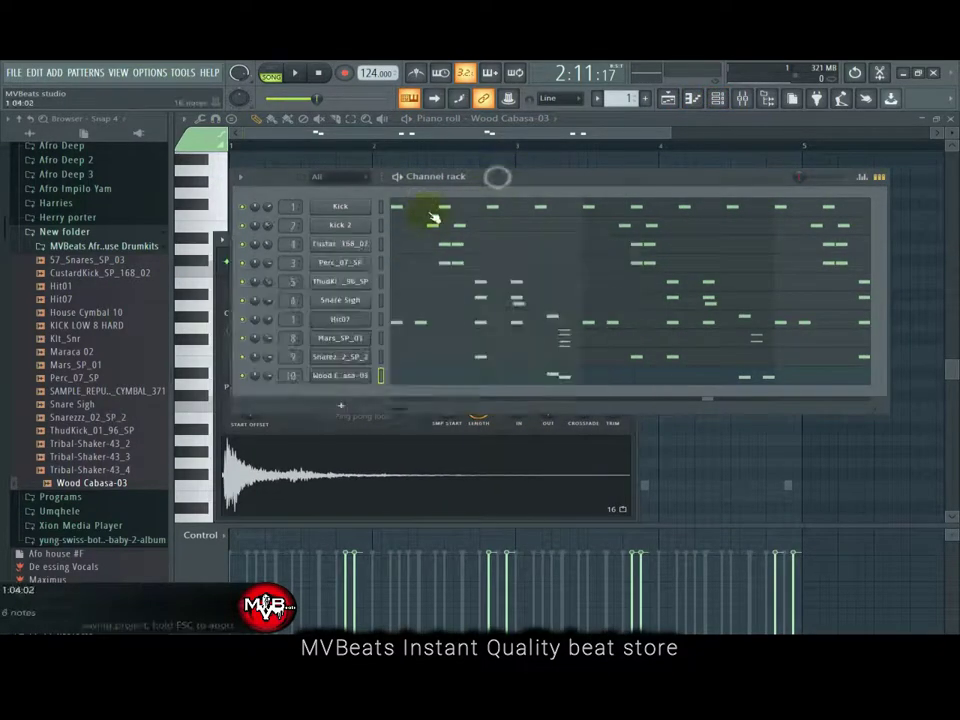
left_click(300, 76)
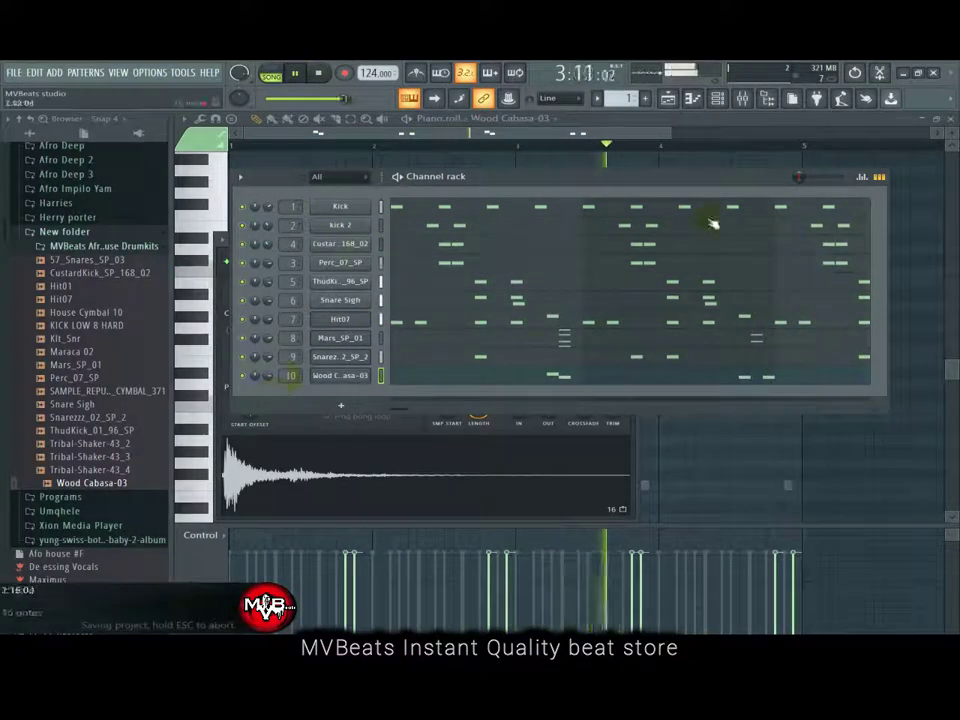
left_click(358, 375)
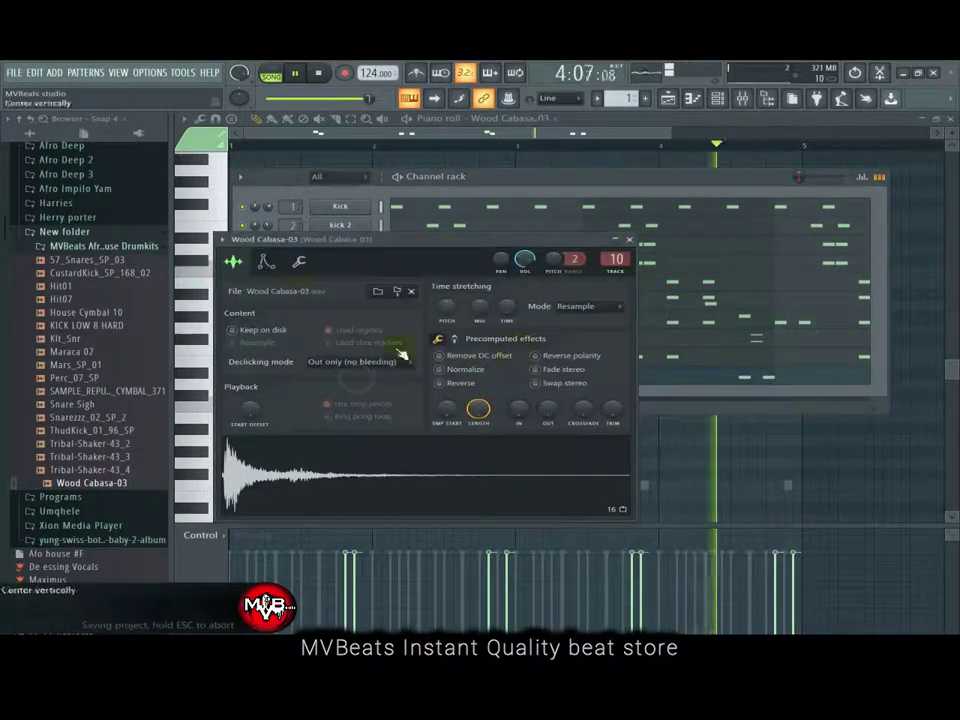
left_click(263, 263)
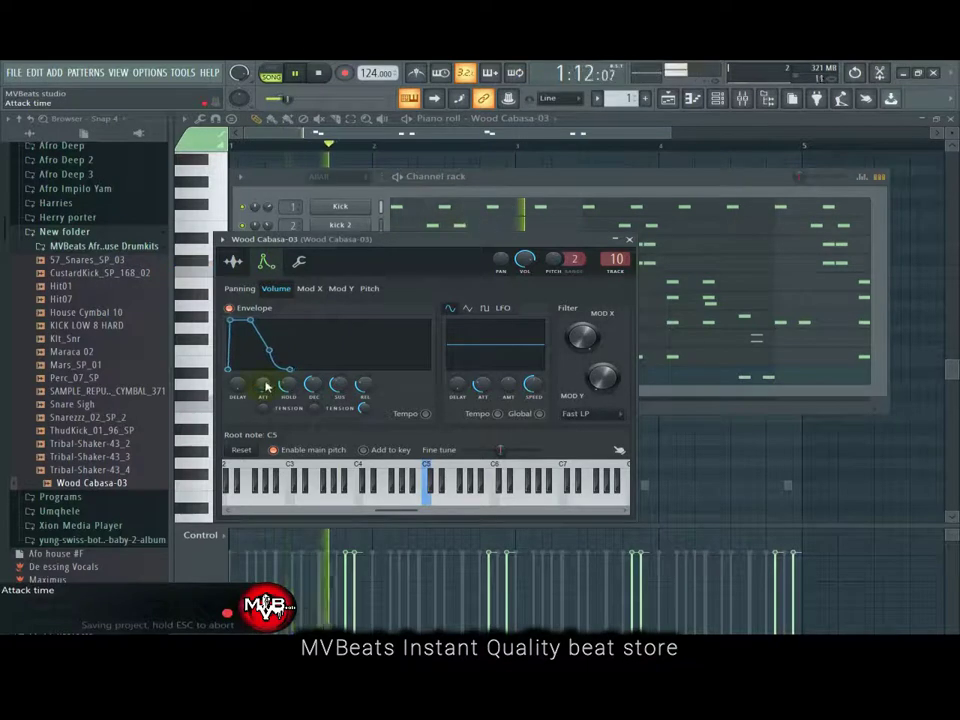
left_click(233, 261)
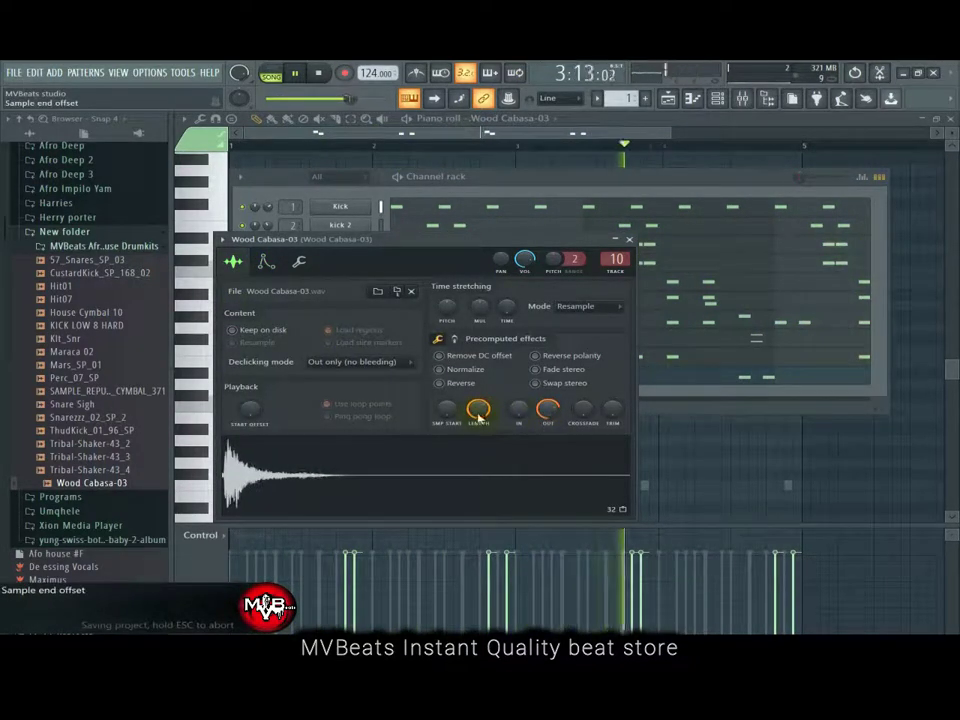
left_click(629, 240)
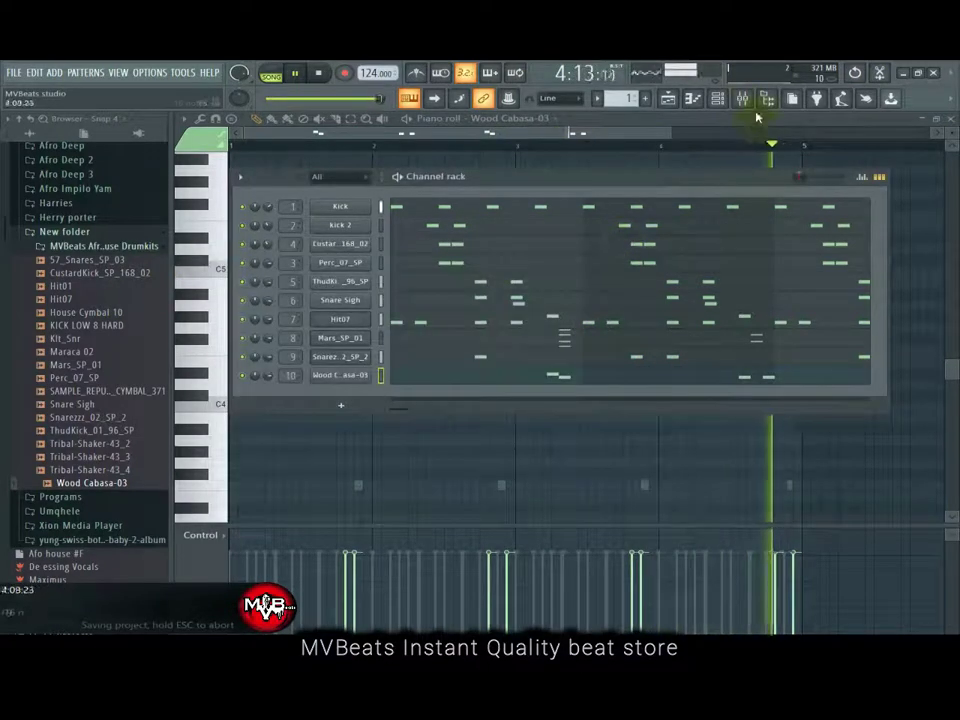
Step: Lower the Wood Cabasa-03 mixer track's volume to 54% (-11.6 dB) and replay the pattern from the channel rack
left_click(743, 99)
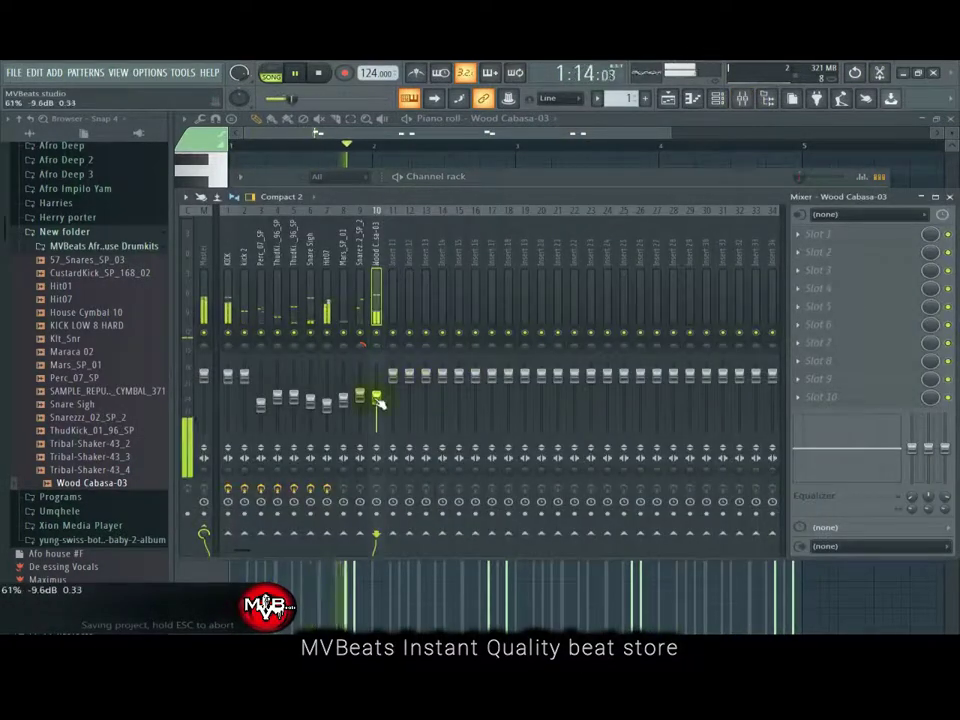
left_click_drag(379, 402, 380, 407)
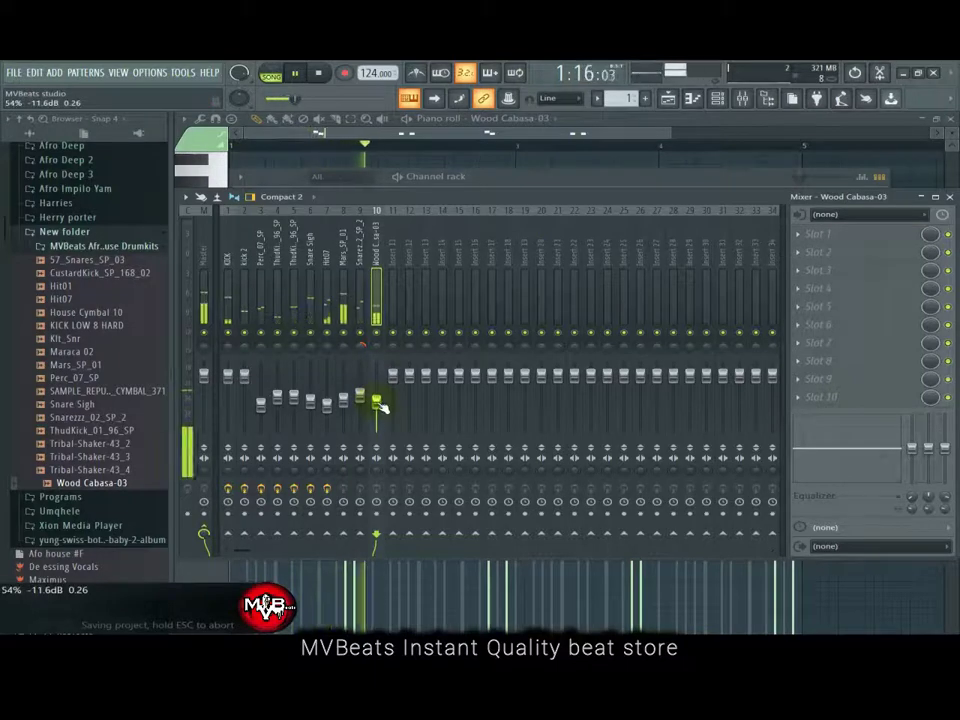
left_click(529, 177)
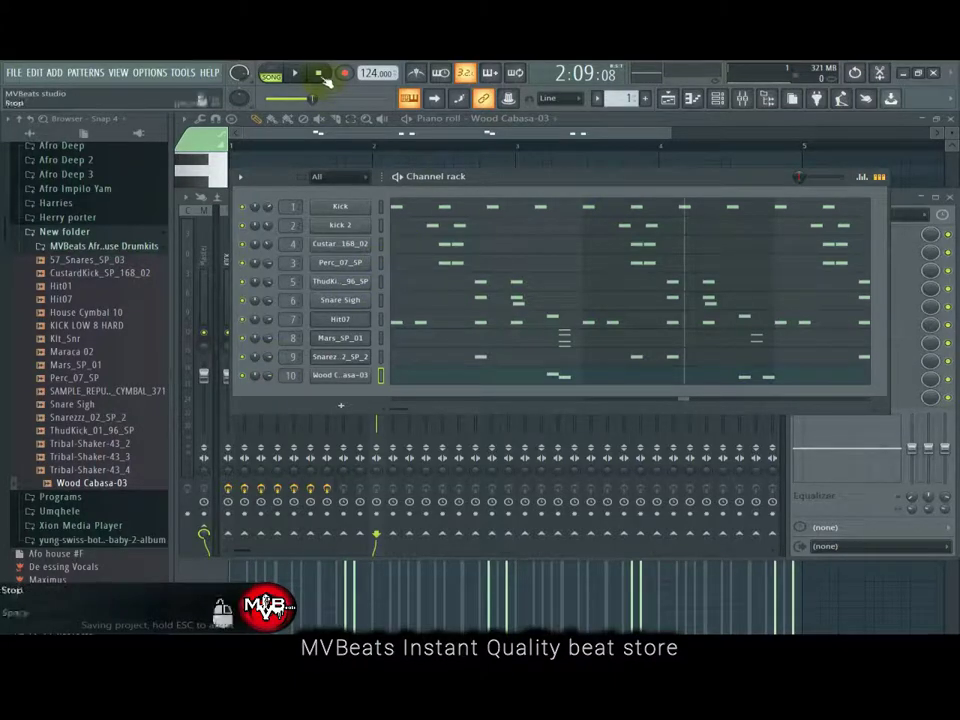
left_click(297, 74)
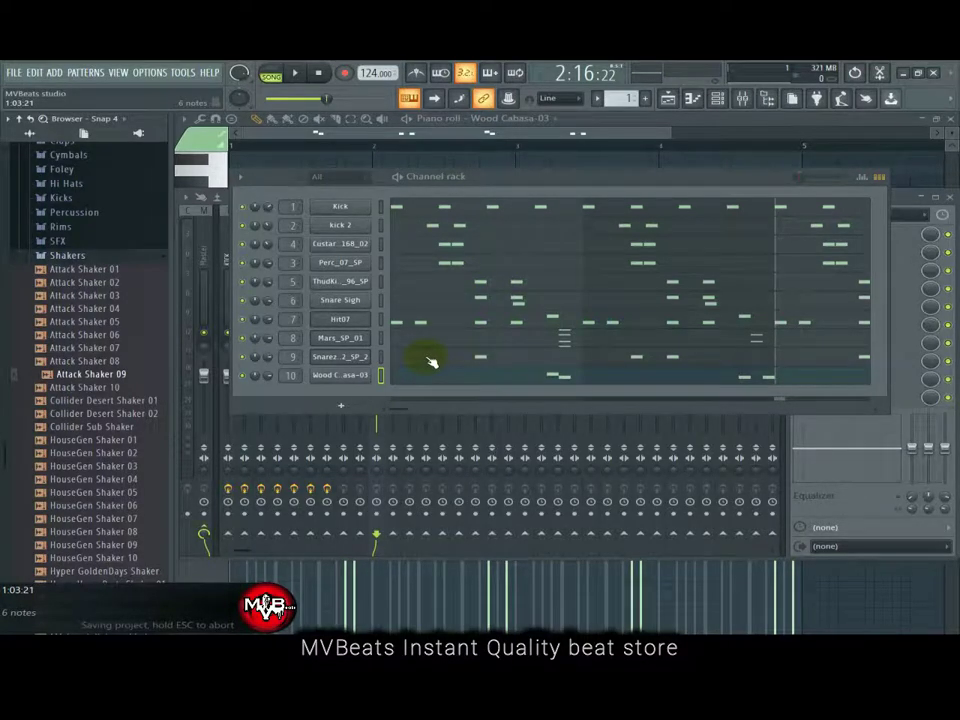
Step: Clone the Wood Cabasa-03 channel and open the clone's empty piano roll
right_click(341, 381)
left_click(411, 493)
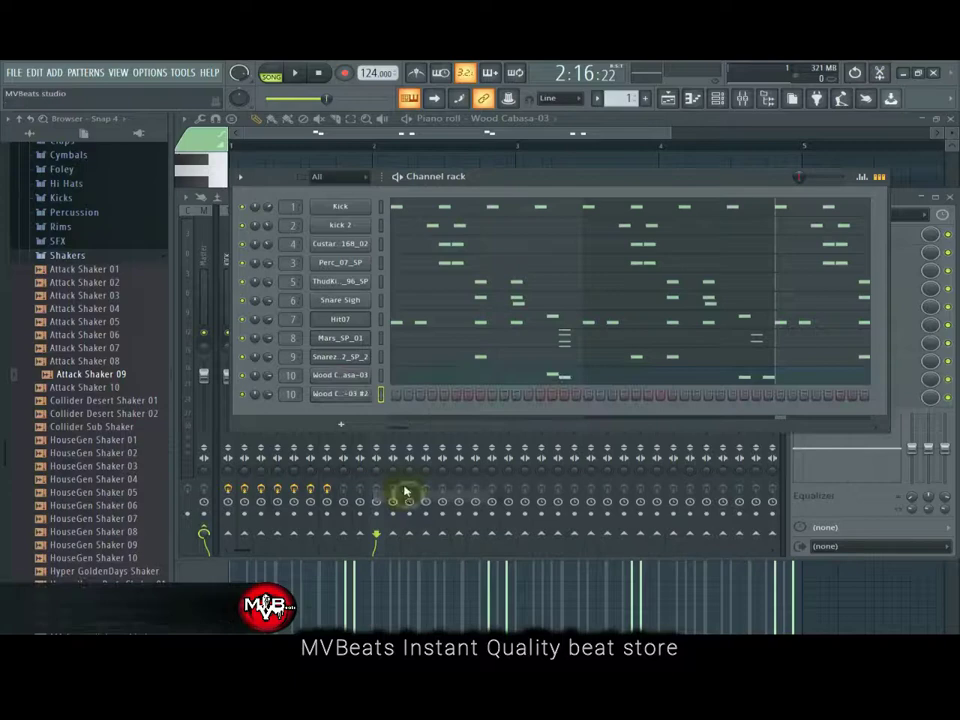
right_click(367, 399)
left_click(390, 393)
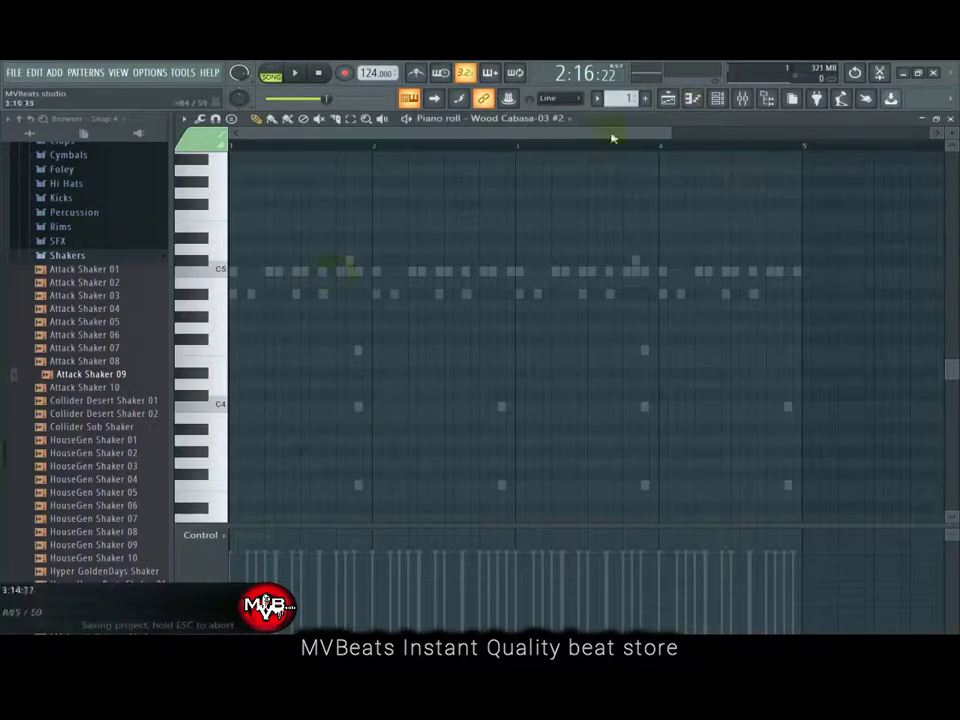
left_click_drag(668, 132, 602, 132)
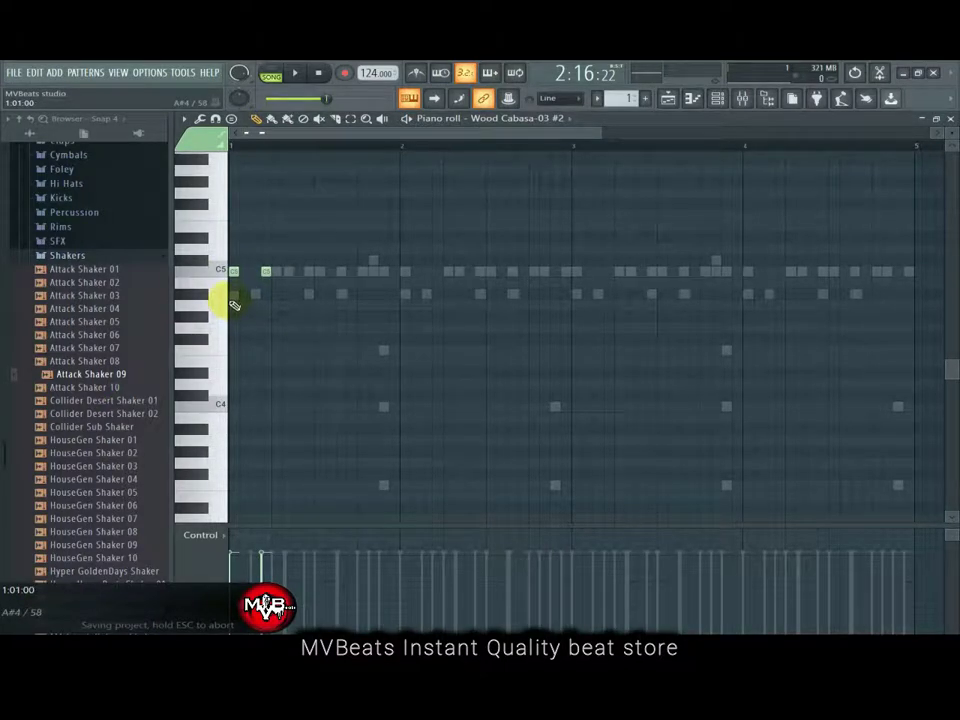
Step: In the Wood Cabasa-03 #2 piano roll, place A4 notes at steps 1 and 4 and C5 at step 8 of bar 1, and audition them
left_click(233, 305)
left_click(264, 305)
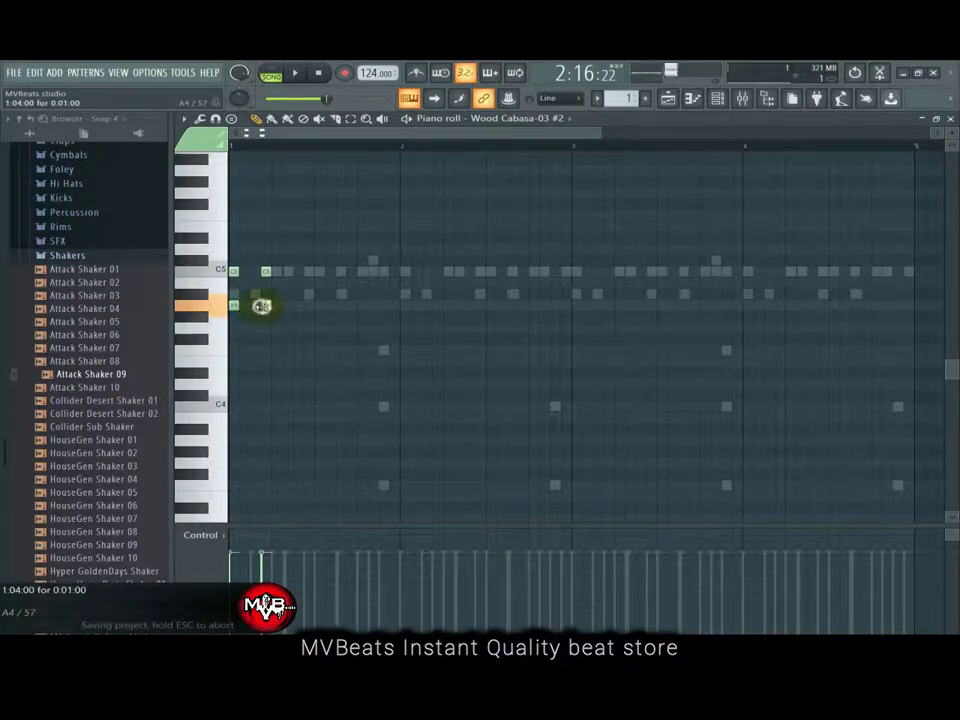
left_click(305, 273)
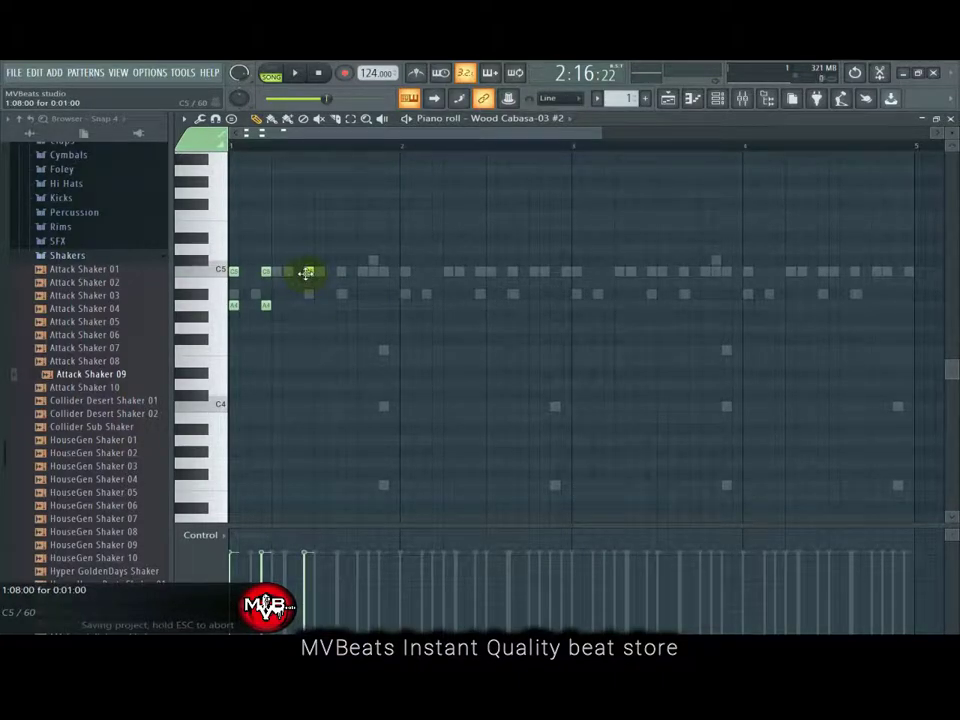
key("space")
left_click(318, 73)
key("space")
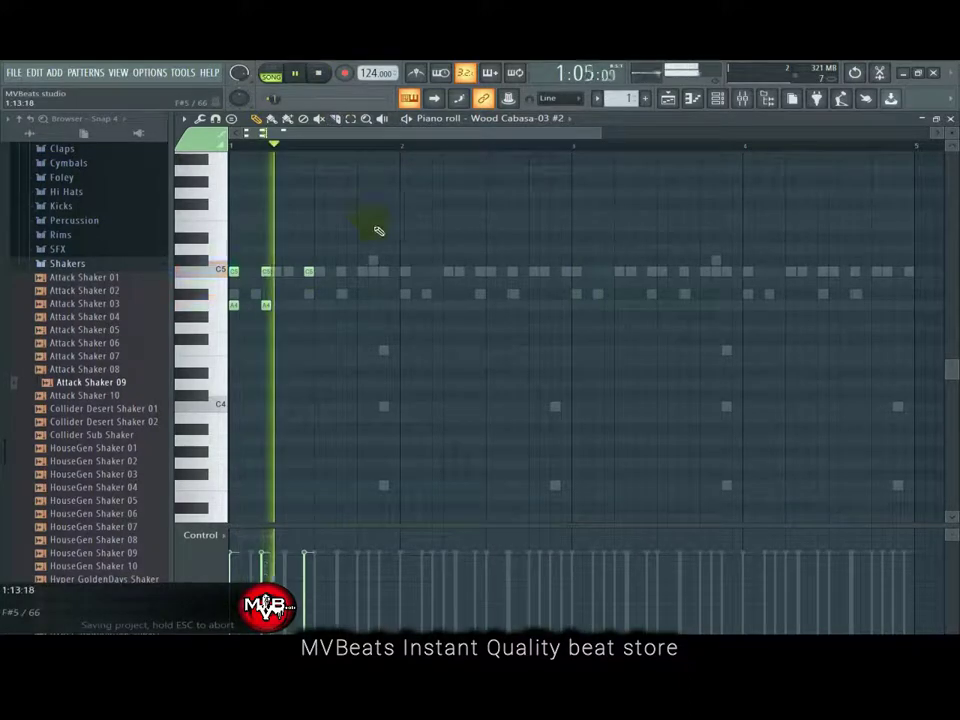
key("space")
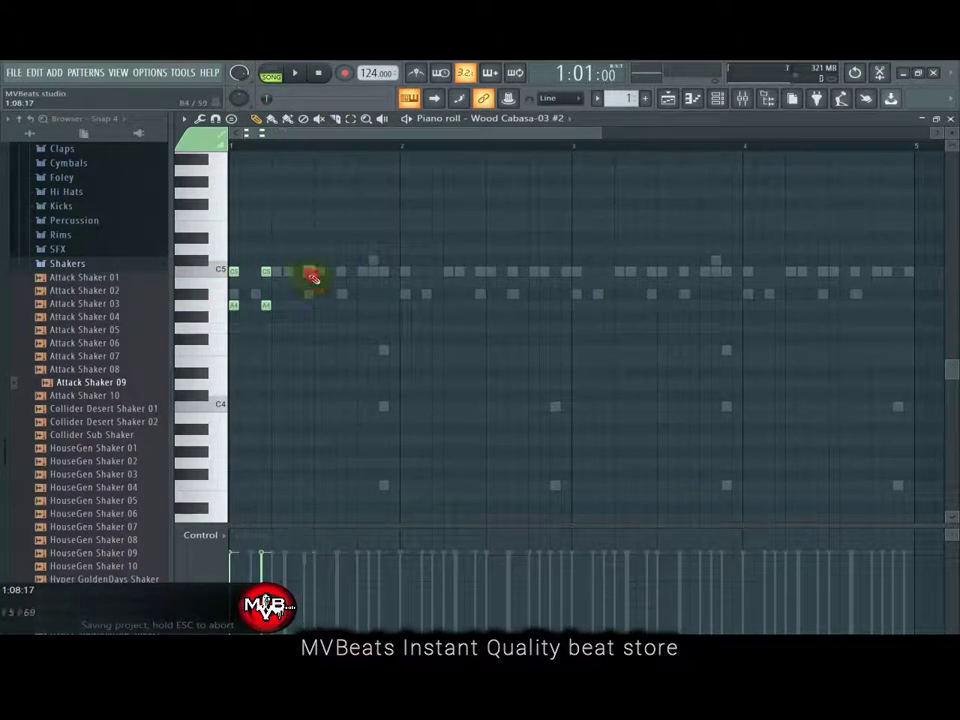
Step: Replace bar 1's step 8 note with C5 notes at steps 7, 9 and 11, audition them, and add A4 notes at steps 9 and 11
left_click(295, 272)
left_click(318, 274)
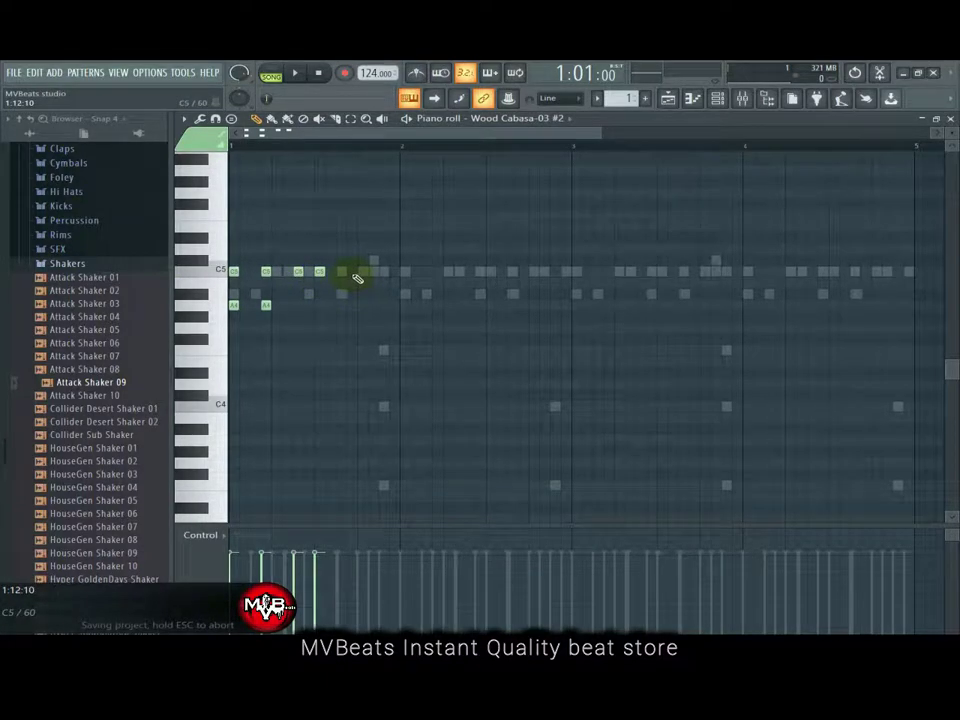
left_click(359, 274)
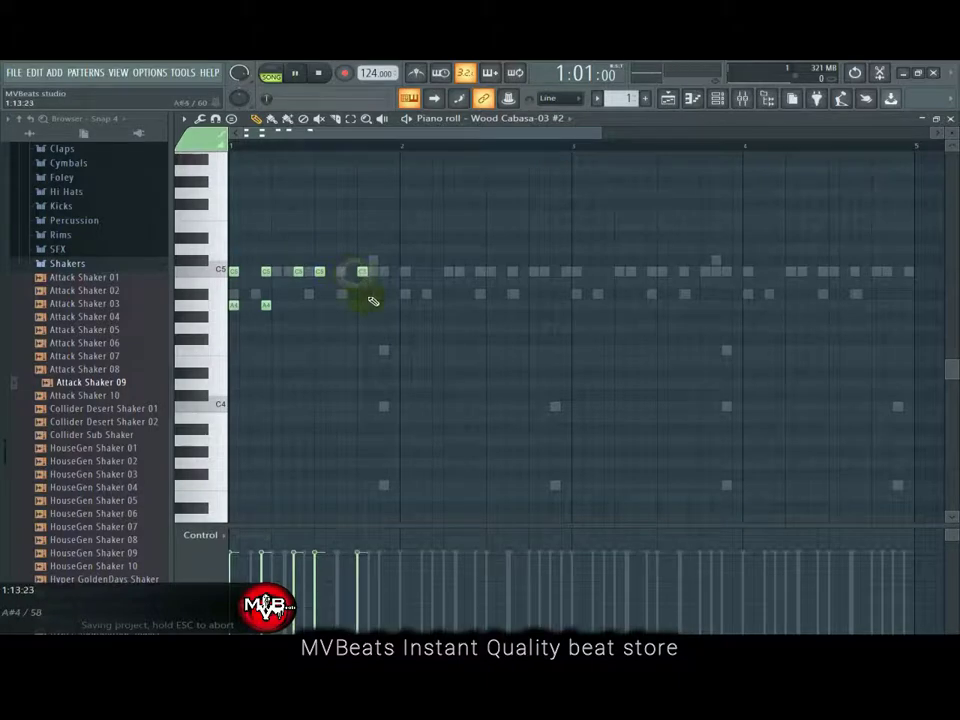
key("space")
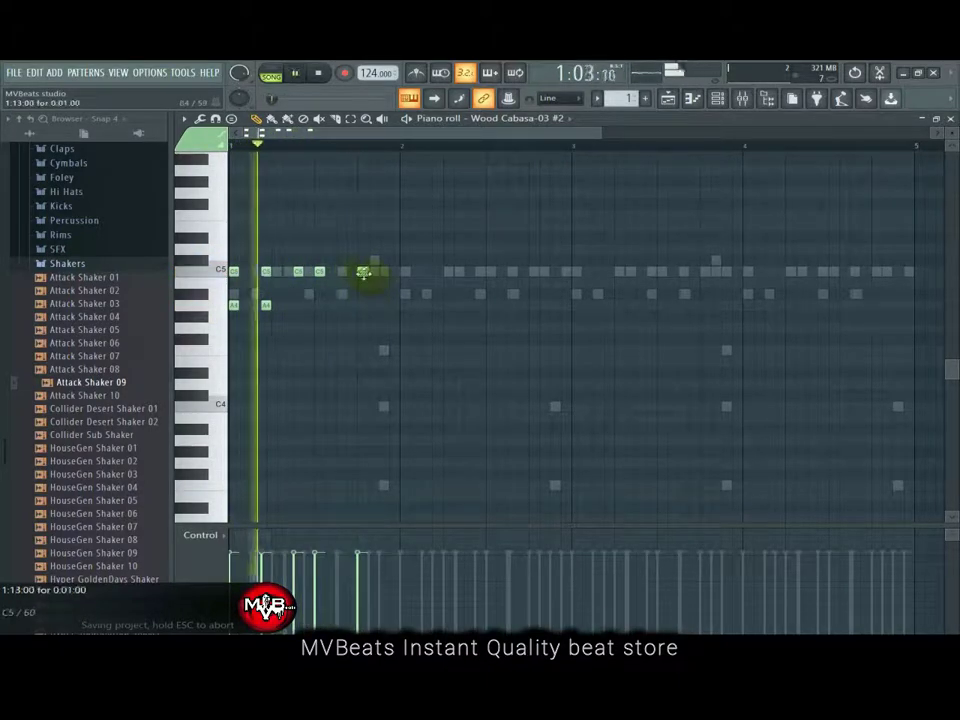
left_click_drag(364, 272, 350, 279)
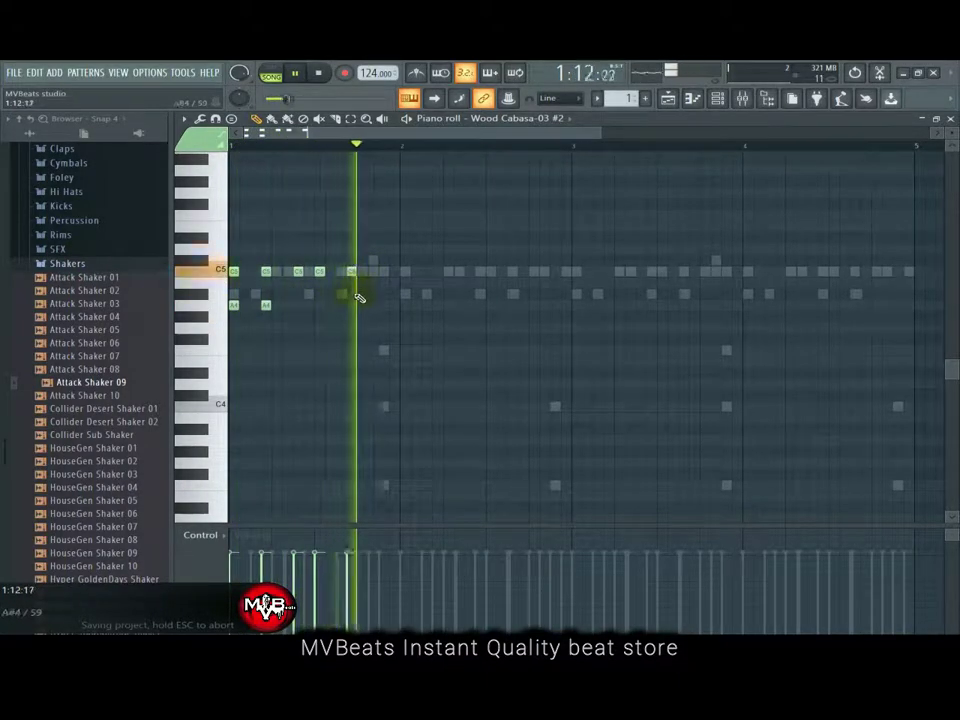
key("space")
key("space")
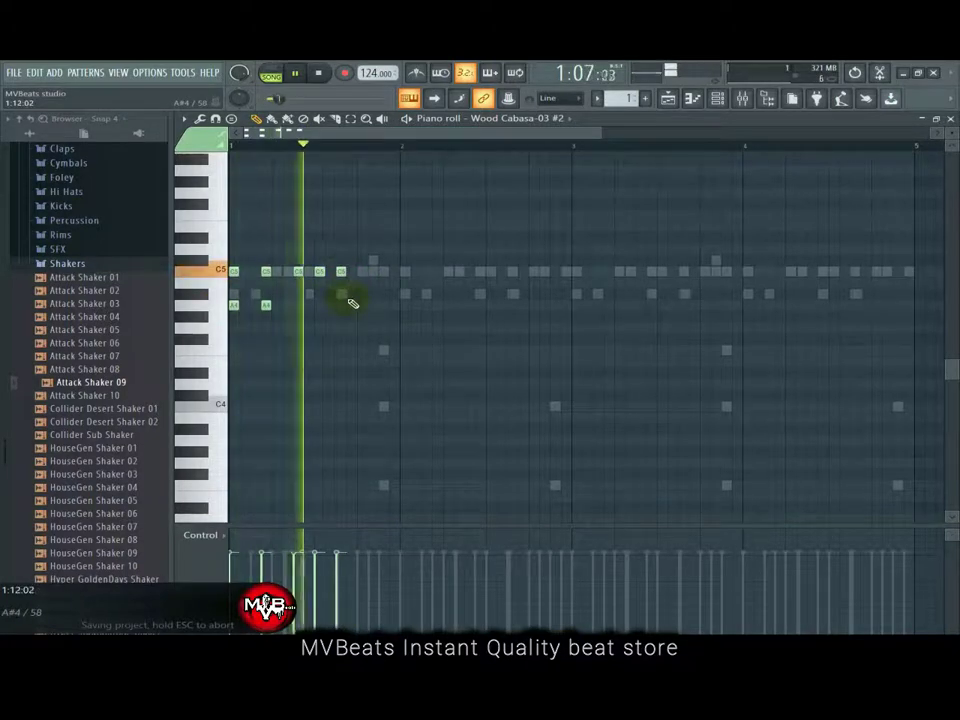
key("space")
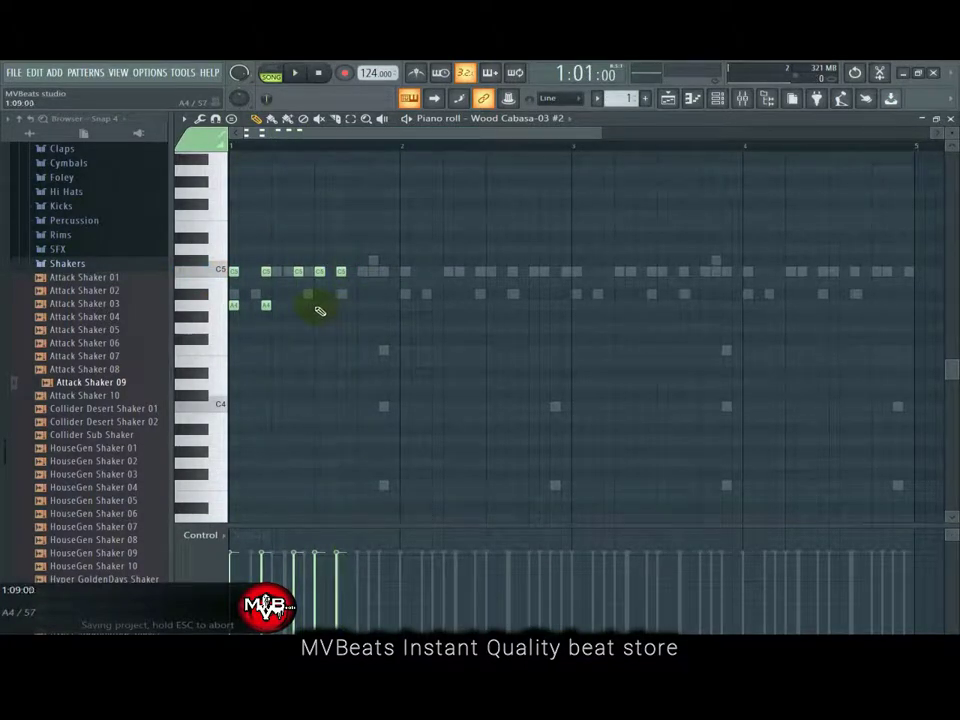
left_click(320, 306)
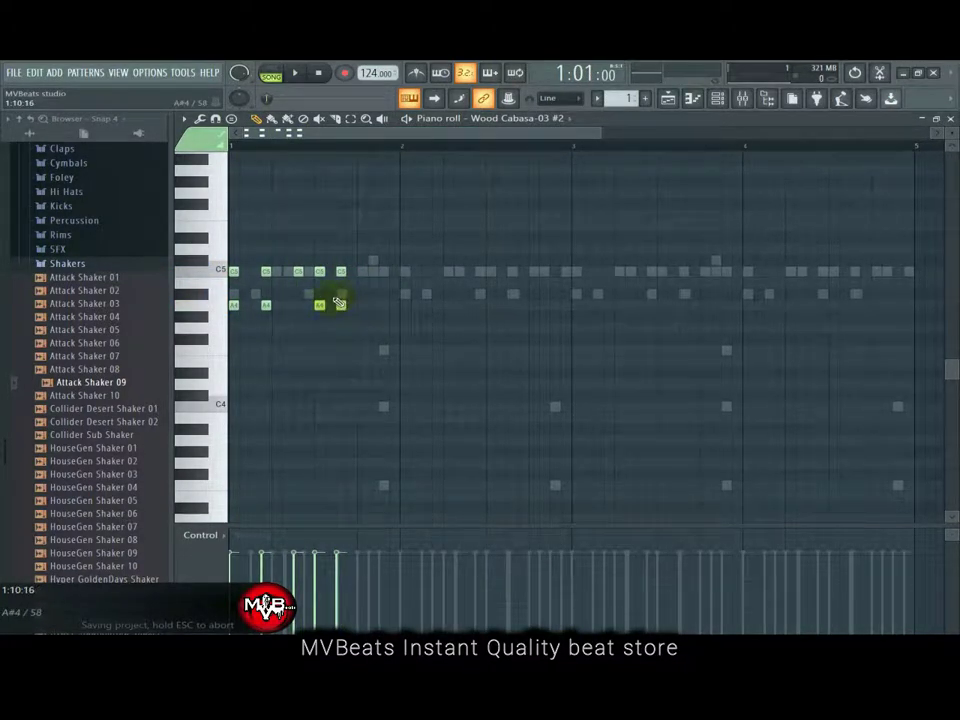
Step: Place bar 2 notes on C5 at steps 1, 4, 7, 9 and 11 and on A4 at steps 1 and 5, and play the pattern
left_click(400, 272)
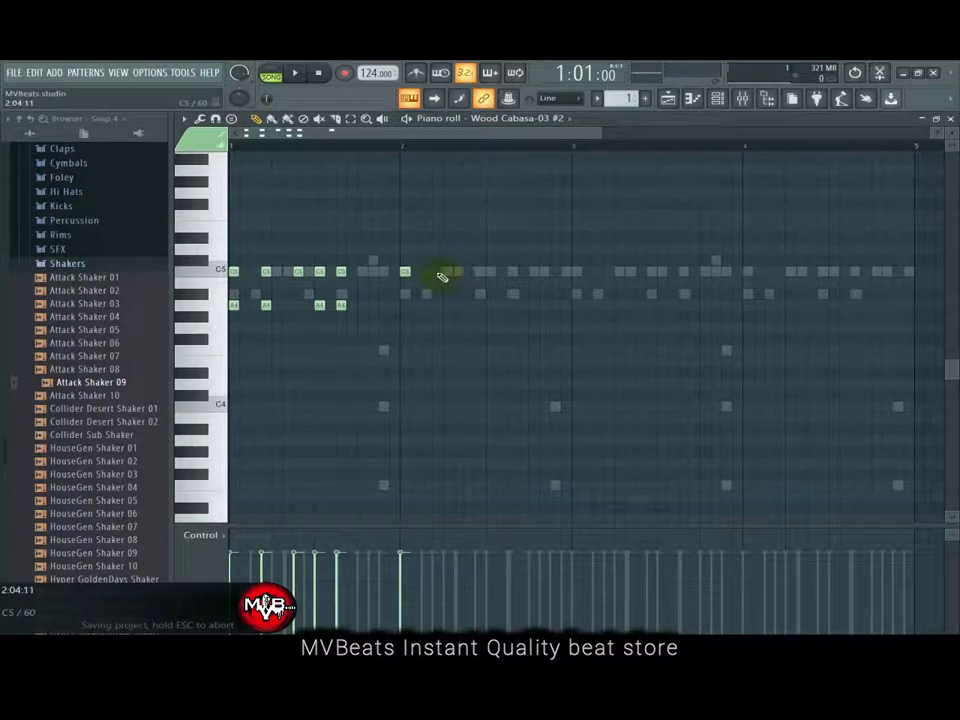
left_click(402, 306)
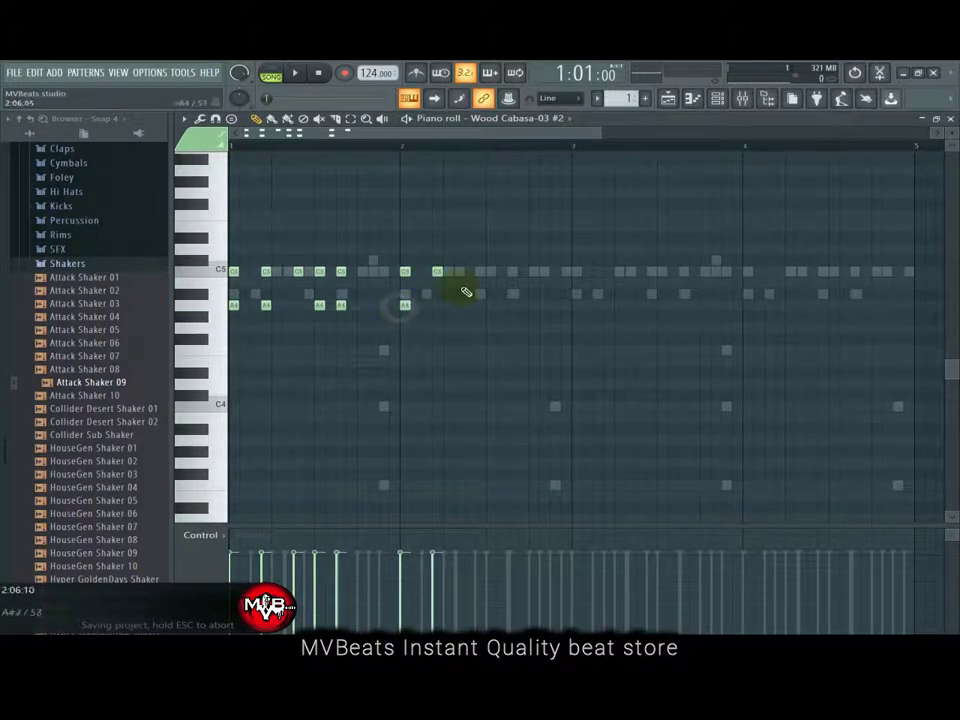
left_click(445, 306)
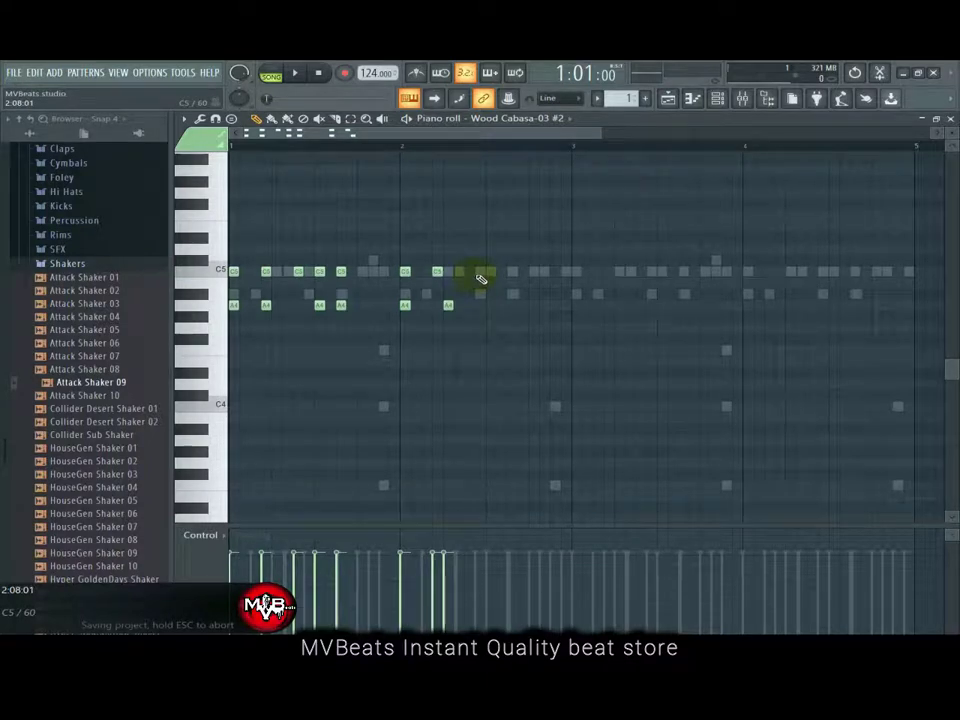
left_click(484, 273)
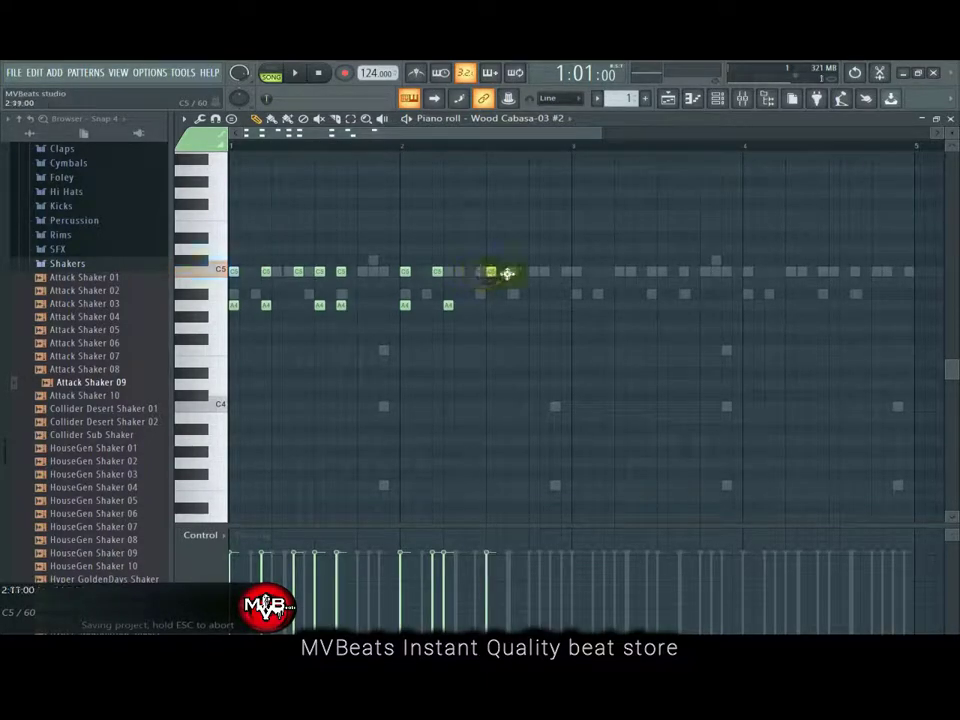
left_click(506, 272)
key("space")
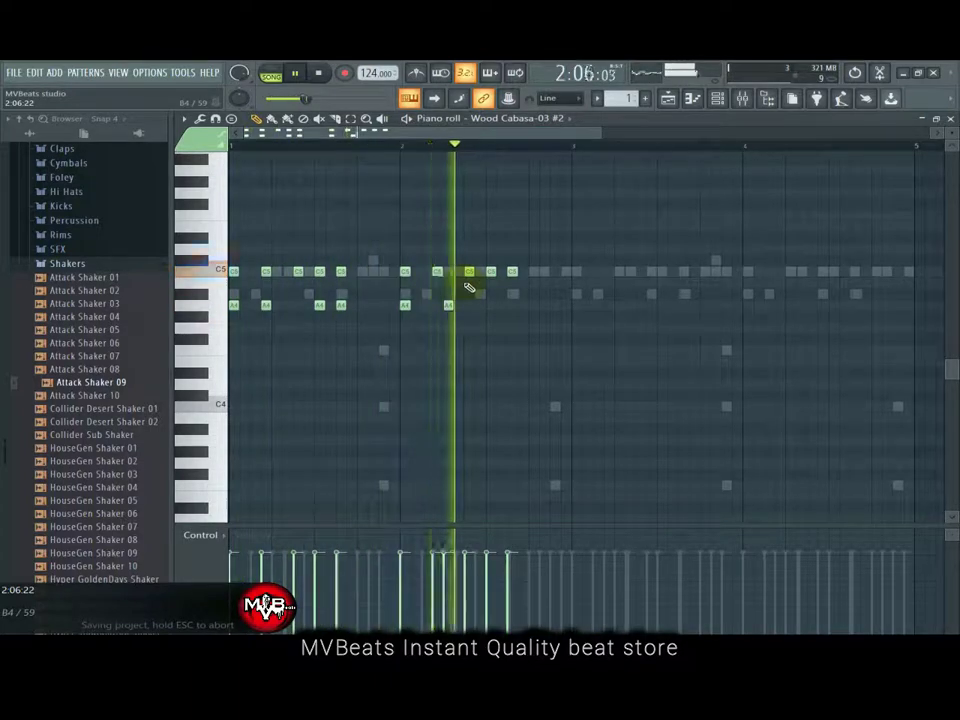
key("space")
key("space")
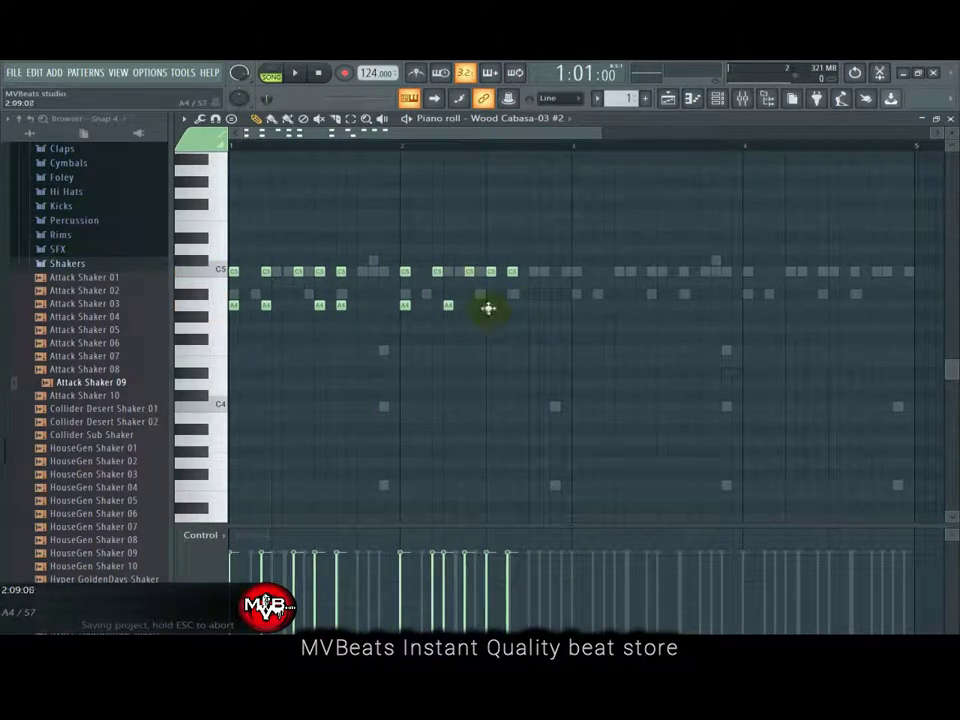
Step: Add A4 notes at steps 9 and 11 of bar 2 and replay the pattern
left_click(490, 305)
left_click(511, 305)
key("space")
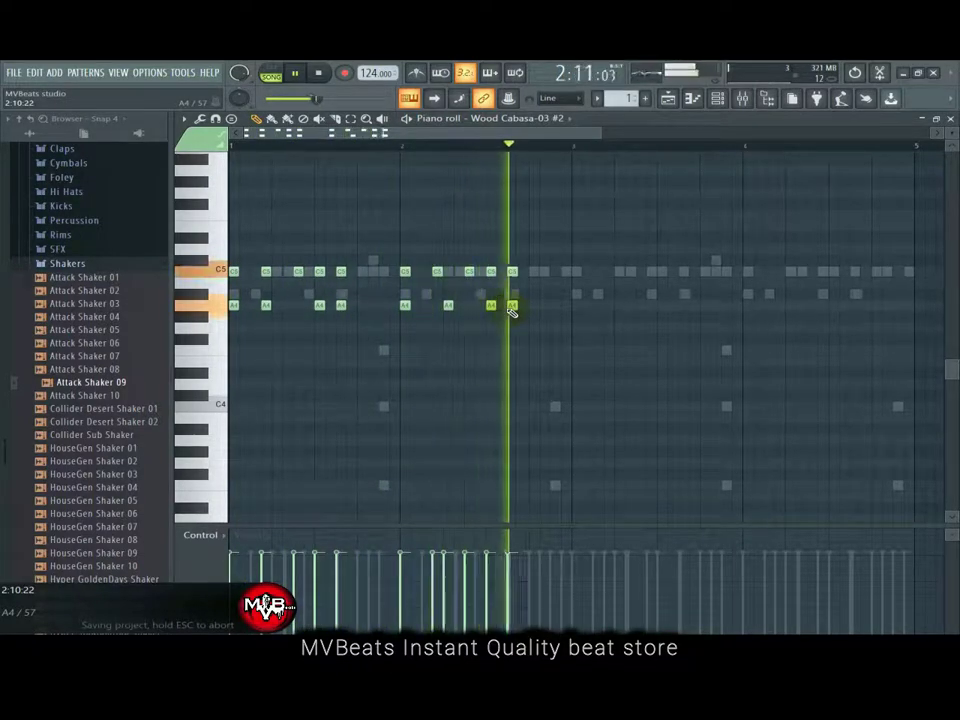
key("space")
key("space")
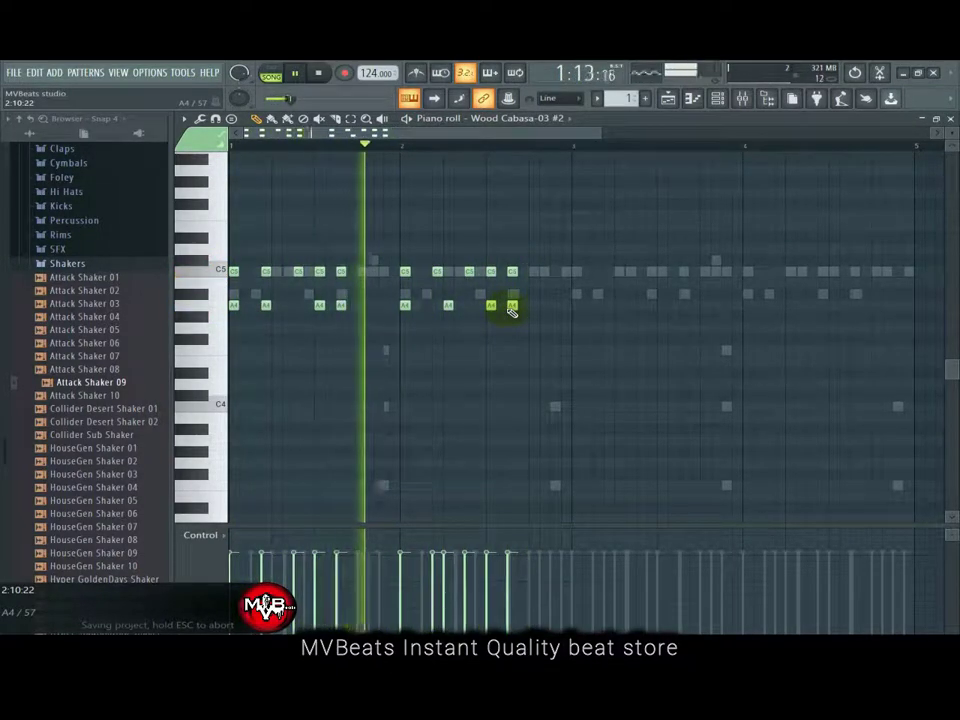
key("space")
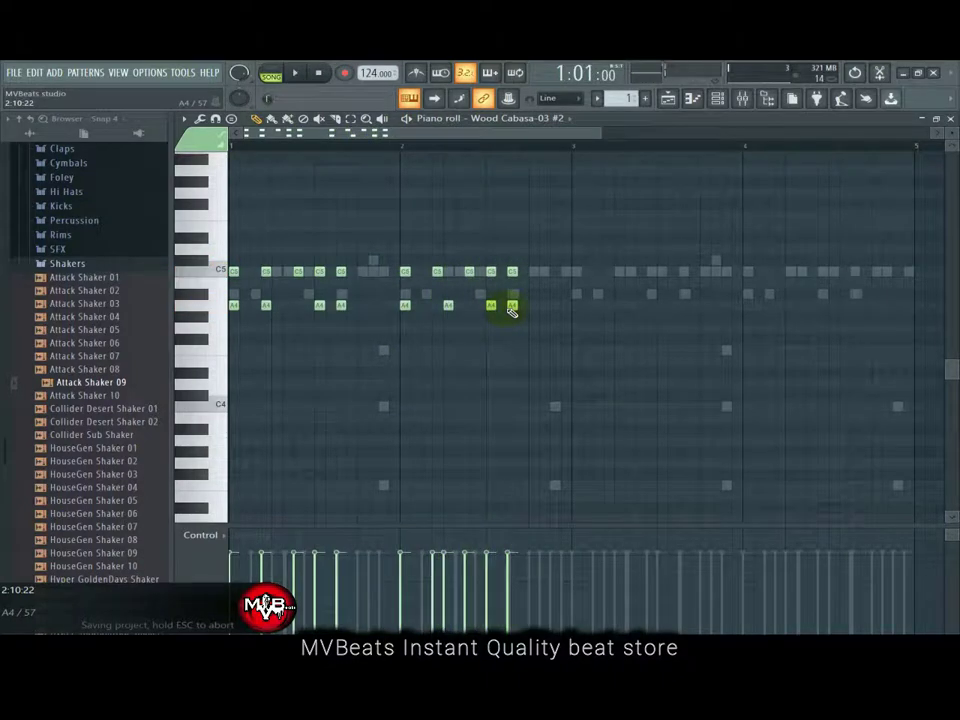
Step: Copy the Wood Cabasa-03 #2 notes of bar 1 to bar 3 and those of bar 2 to bar 4, and start playback
left_click_drag(380, 250, 236, 338)
left_click(272, 120)
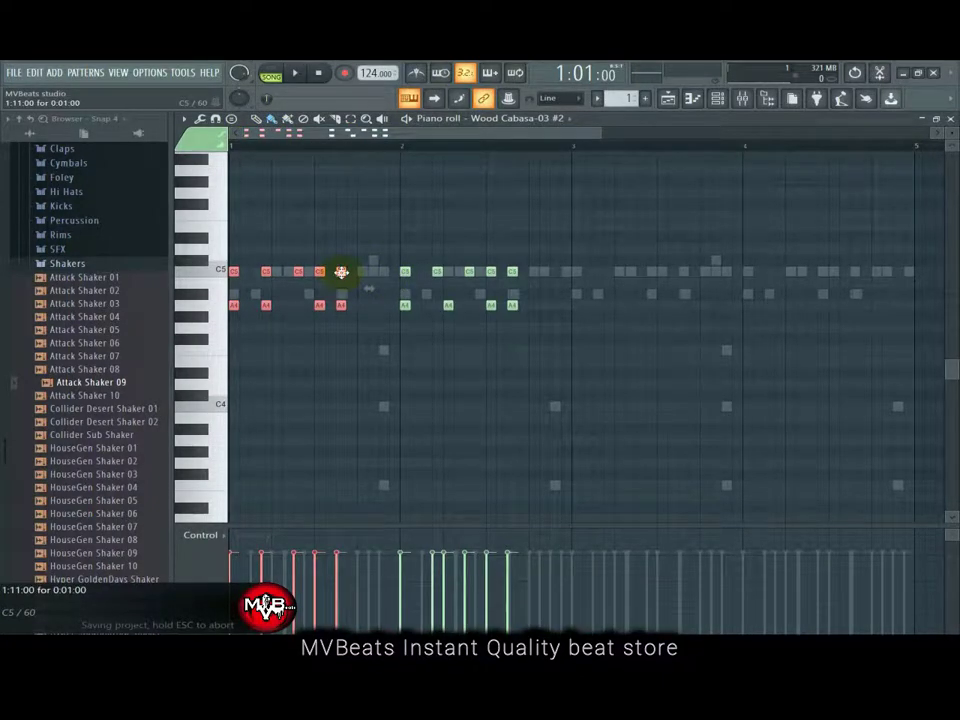
left_click_drag(341, 271, 688, 268)
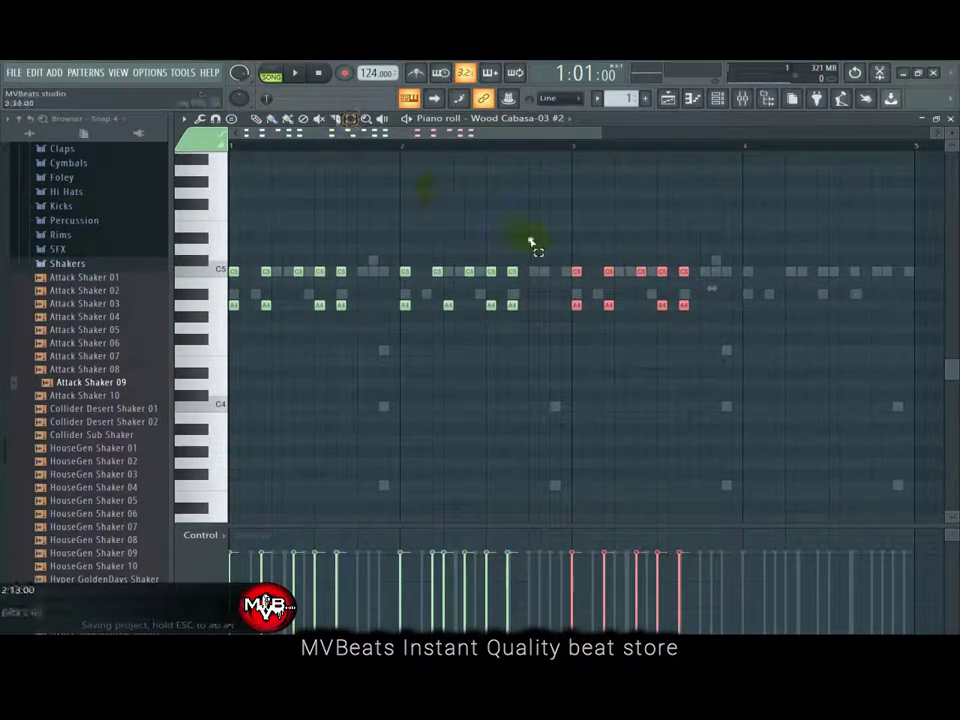
left_click_drag(527, 231, 386, 343)
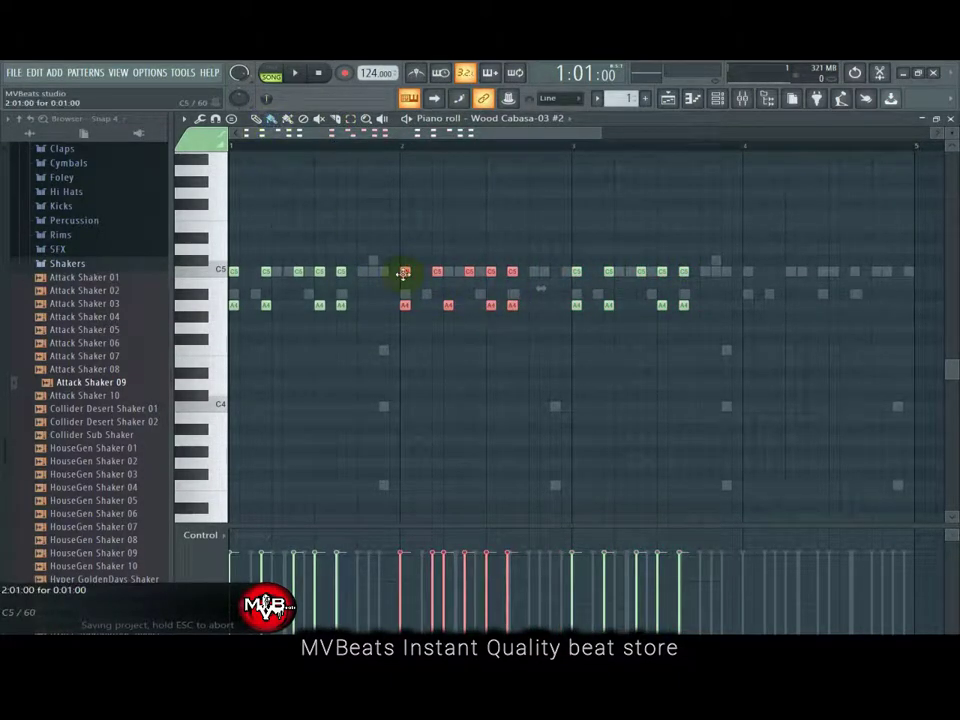
left_click_drag(404, 272, 746, 274)
key("space")
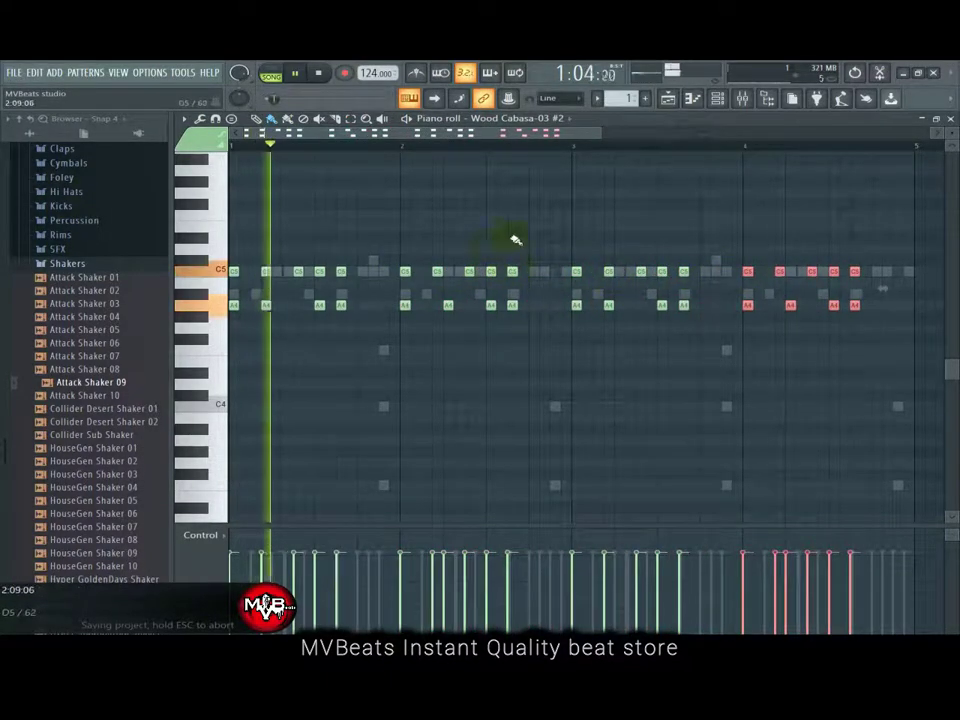
Step: Stop playback, route the Wood Cabasa-03 #2 channel to mixer track 11, and lower that track's volume to about 59% (-10.4 dB)
left_click(718, 98)
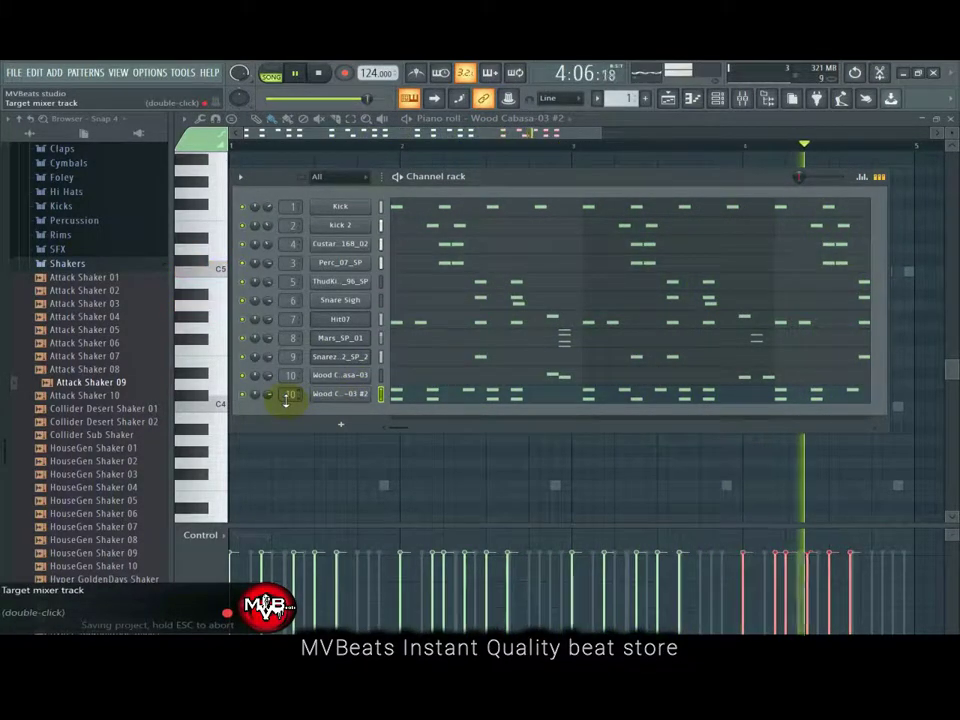
key("space")
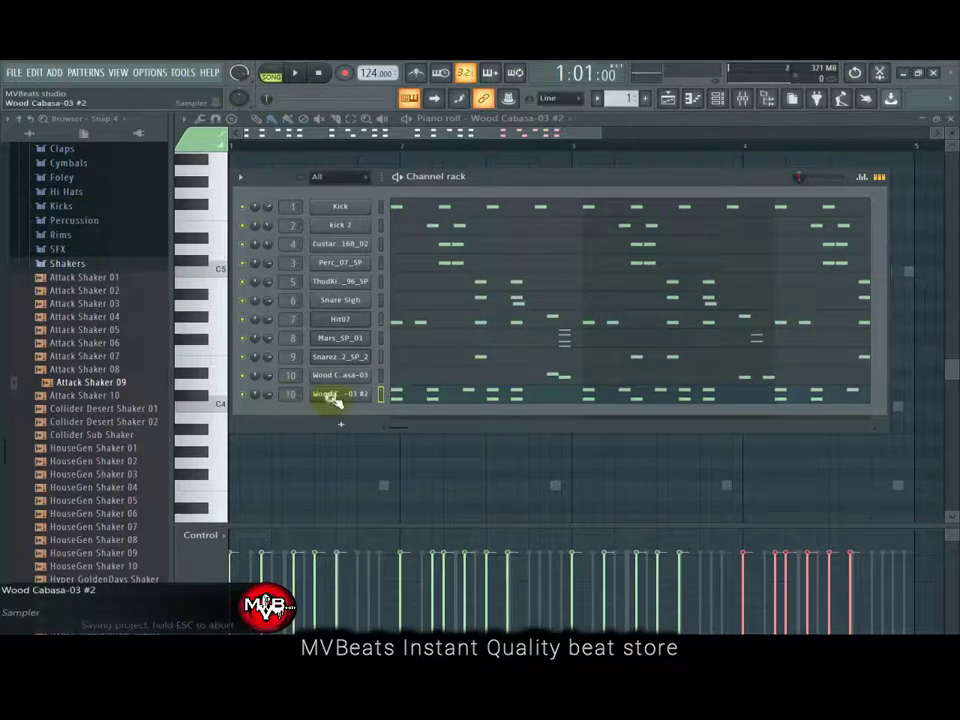
left_click(335, 394)
left_click(741, 101)
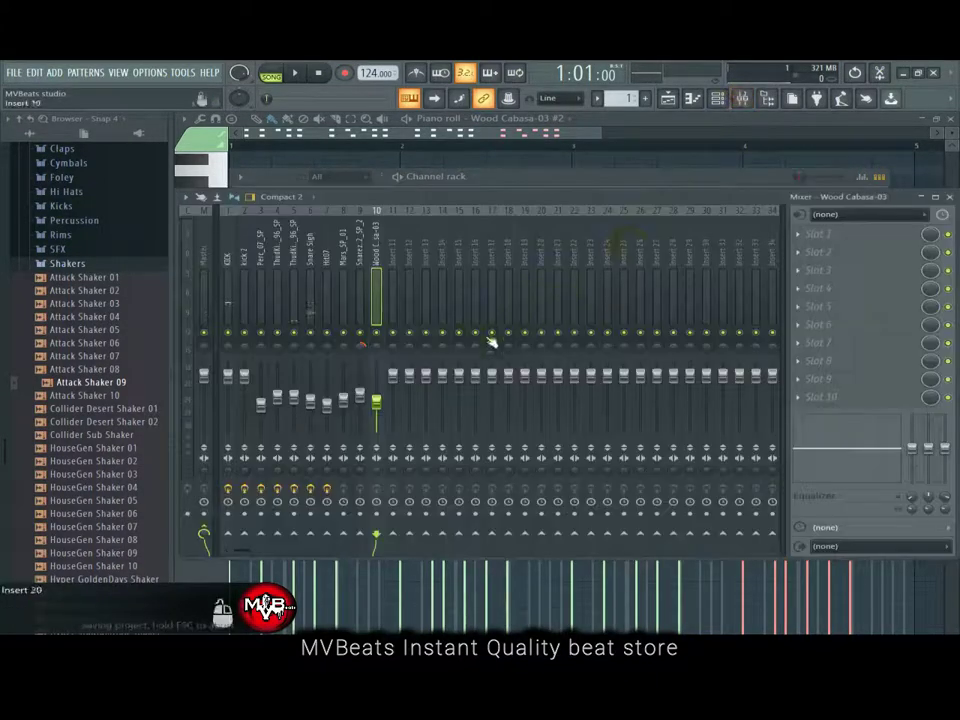
left_click(505, 175)
left_click(340, 394)
left_click(902, 196)
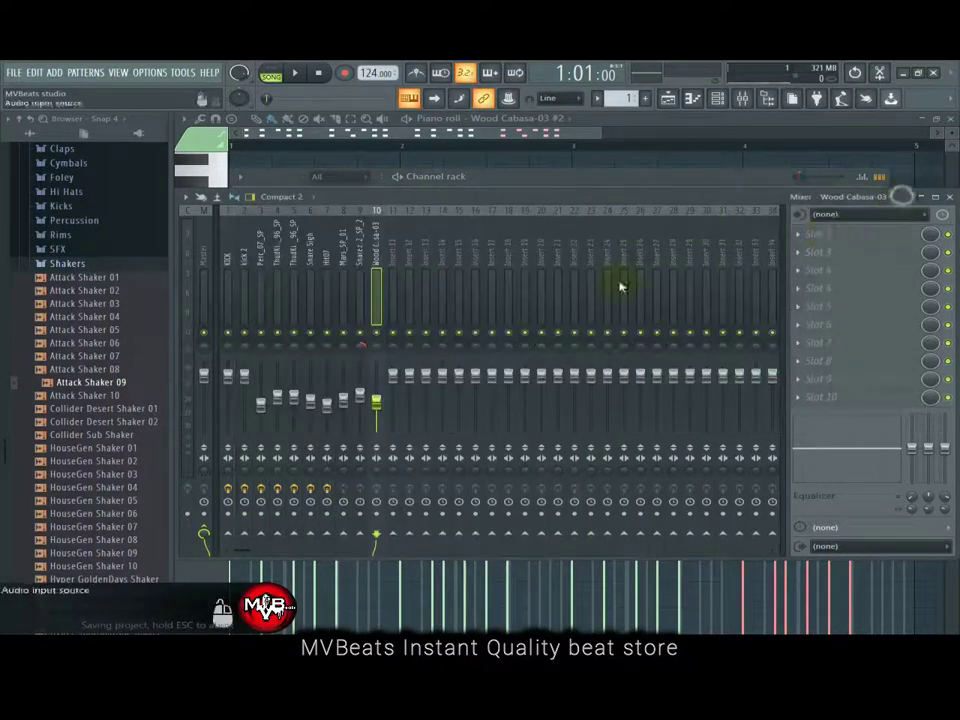
left_click(393, 268)
right_click(400, 208)
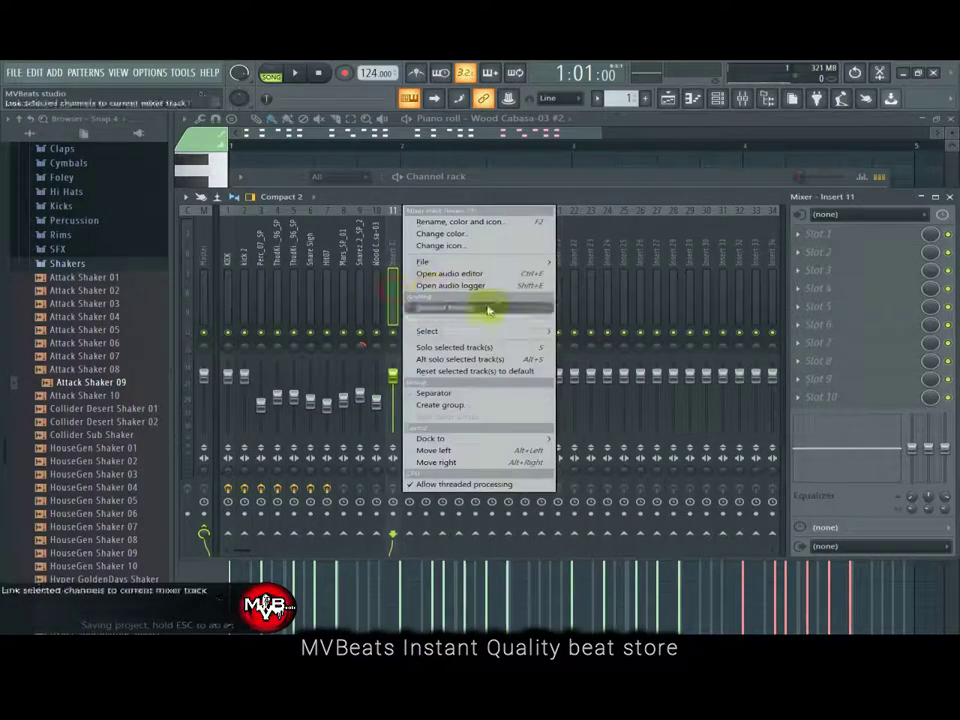
mouse_move(489, 308)
left_click(572, 310)
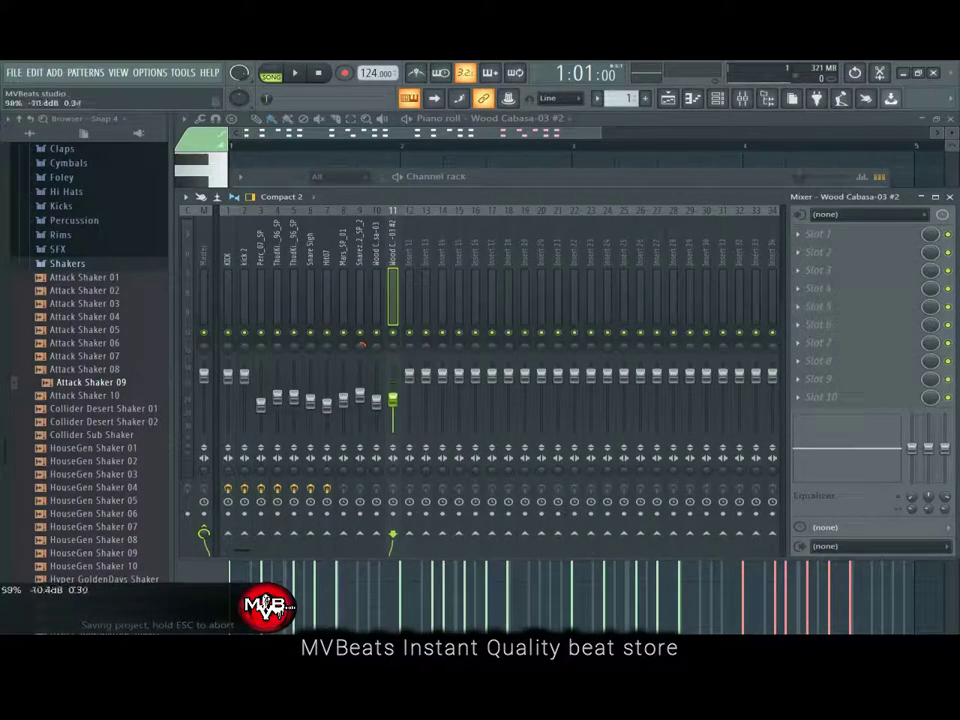
Step: Pan the Wood Cabasa-03 #2 mixer track to the left, play the pattern, and save the project
left_click(638, 186)
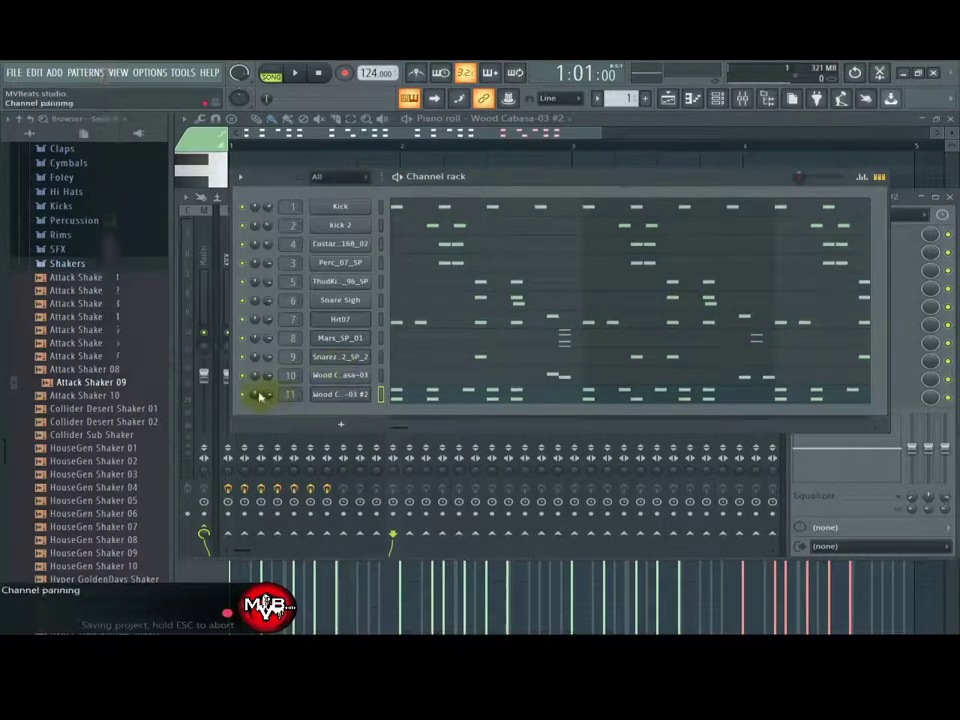
left_click(910, 200)
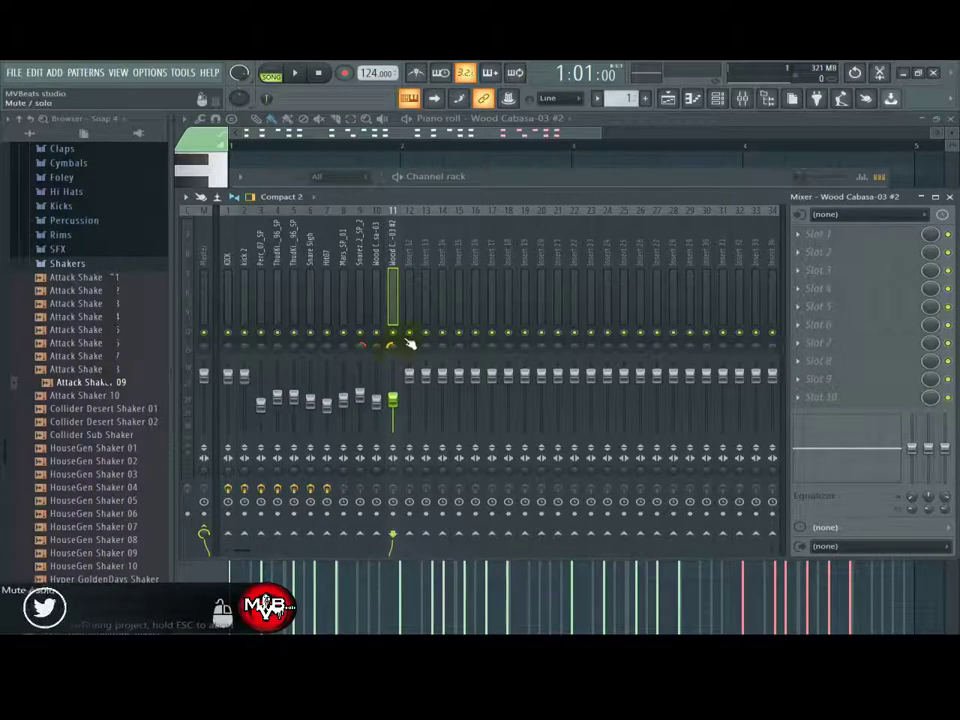
key("space")
key("ctrl+s")
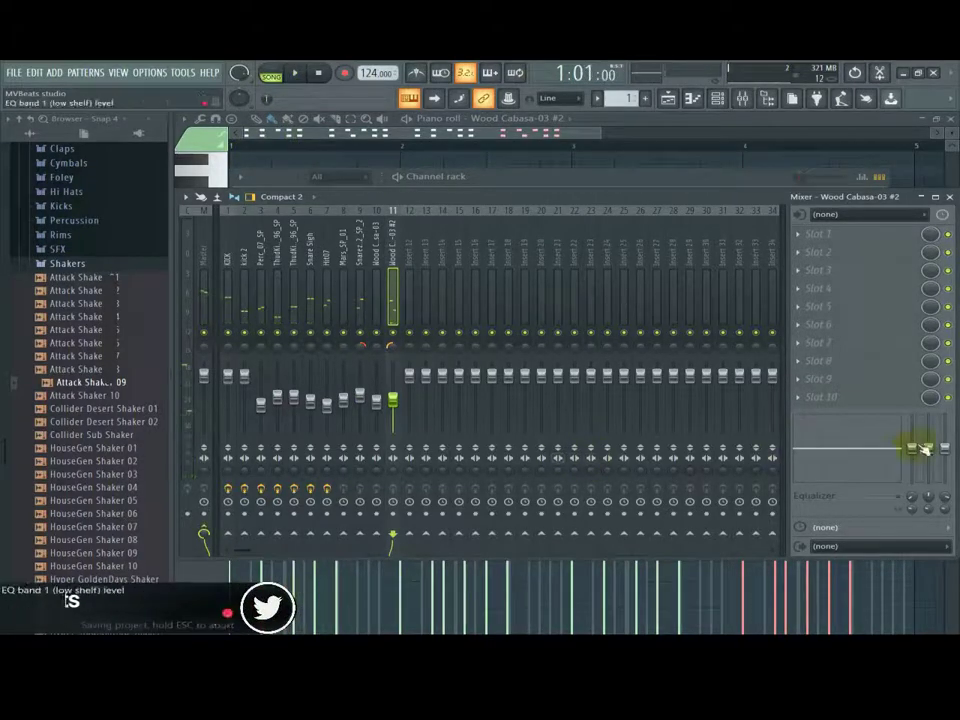
Step: Insert Fruity Parametric EQ 2 on the Wood Cabasa-03 #2 mixer track, load the 20Hz + 18kHz cut preset, and raise the high-pass to about 2752 Hz
left_click(797, 236)
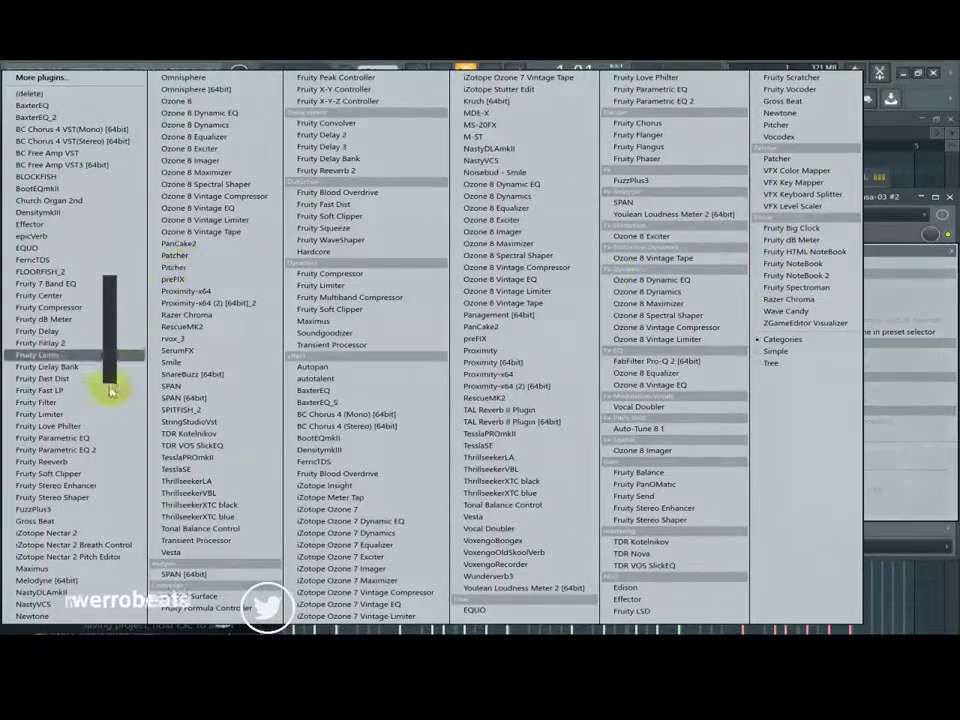
left_click(110, 451)
left_click(607, 178)
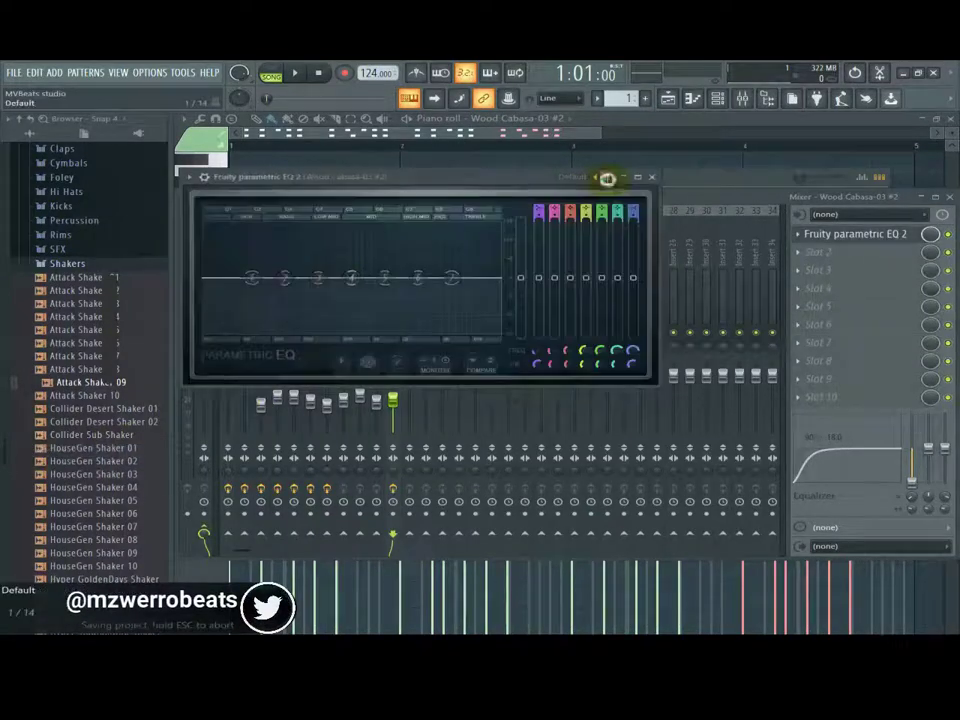
left_click(607, 178)
left_click_drag(210, 281, 420, 281)
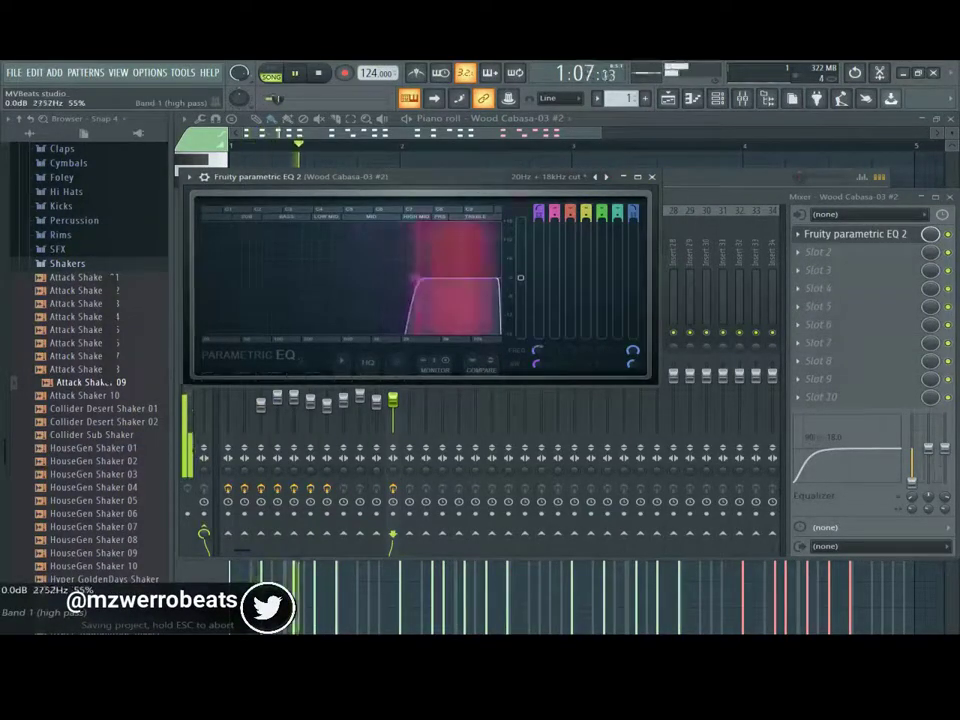
left_click(709, 201)
key("space")
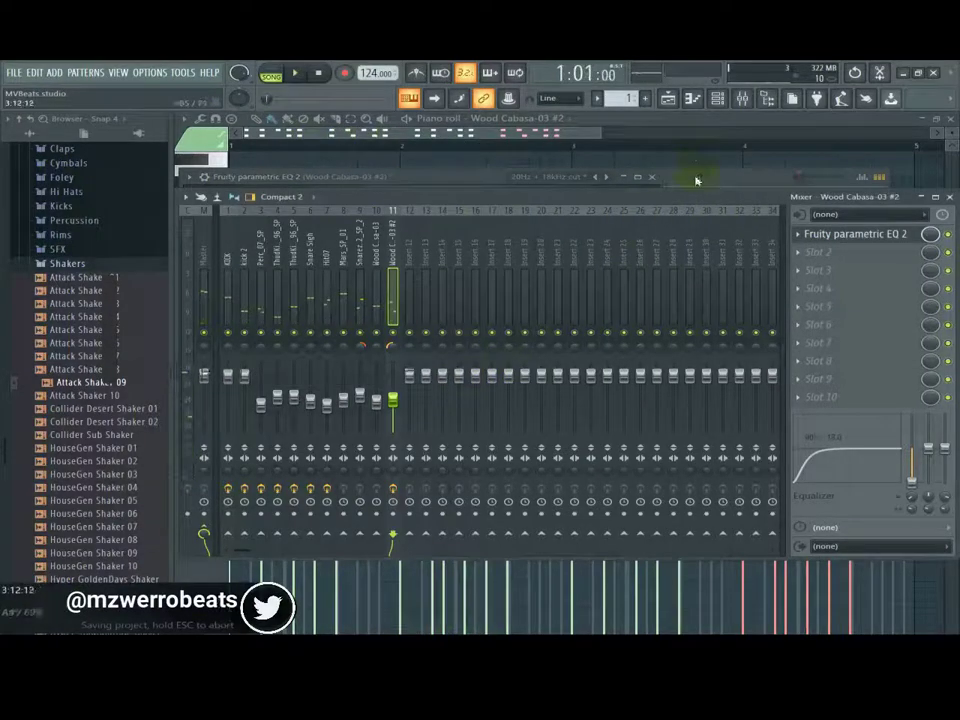
Step: Open the Wood Cabasa-03 #2 channel settings and set the root note to D#4 while listening
key("F6")
left_click(336, 392)
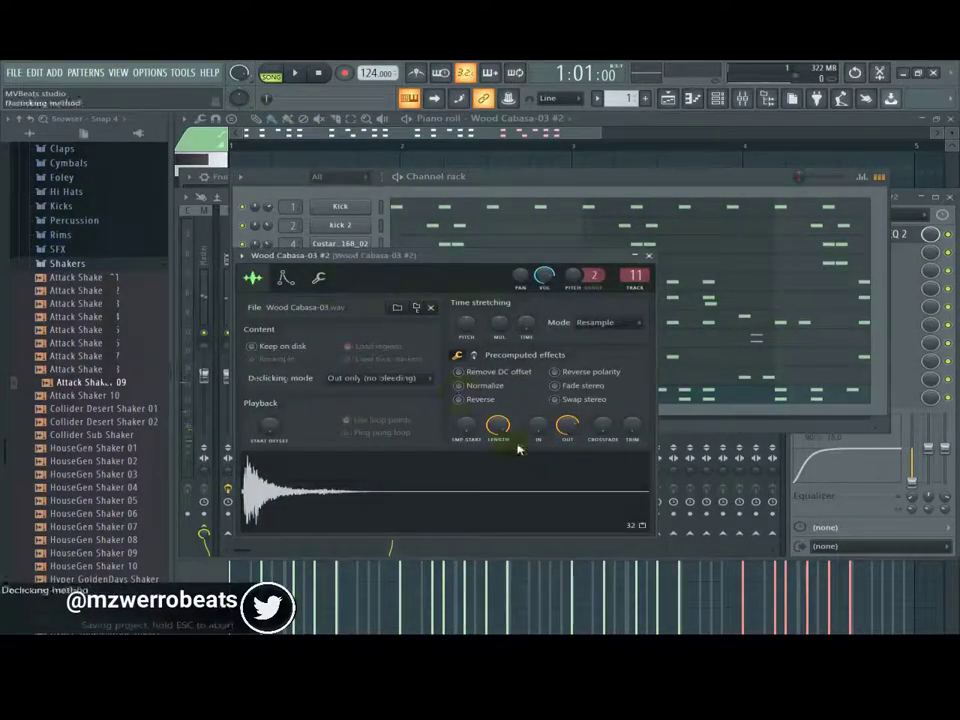
left_click(319, 277)
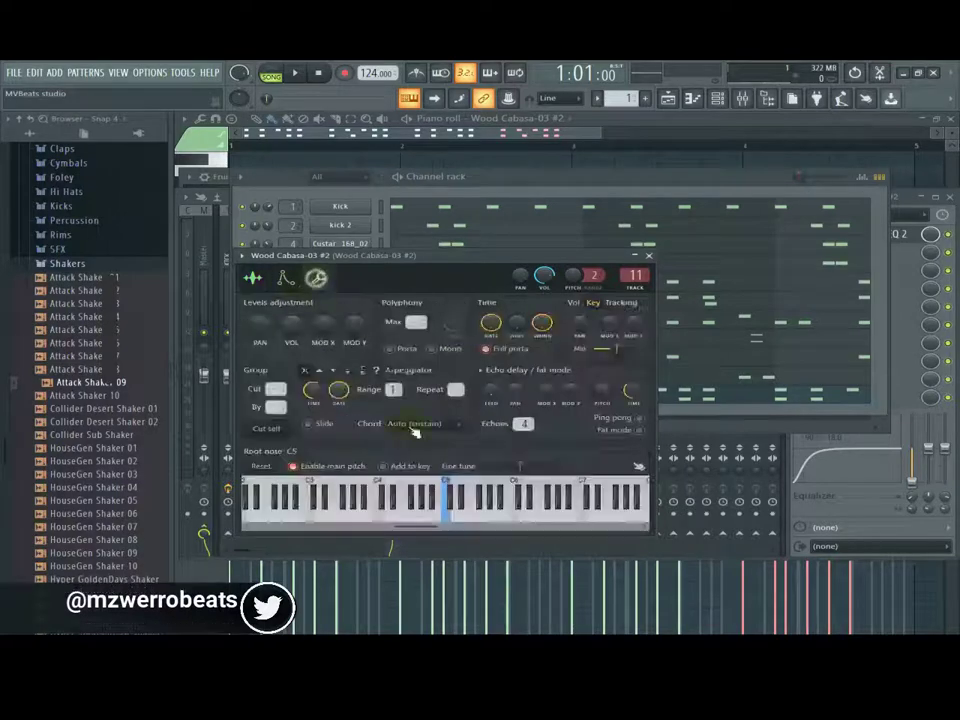
left_click(423, 492)
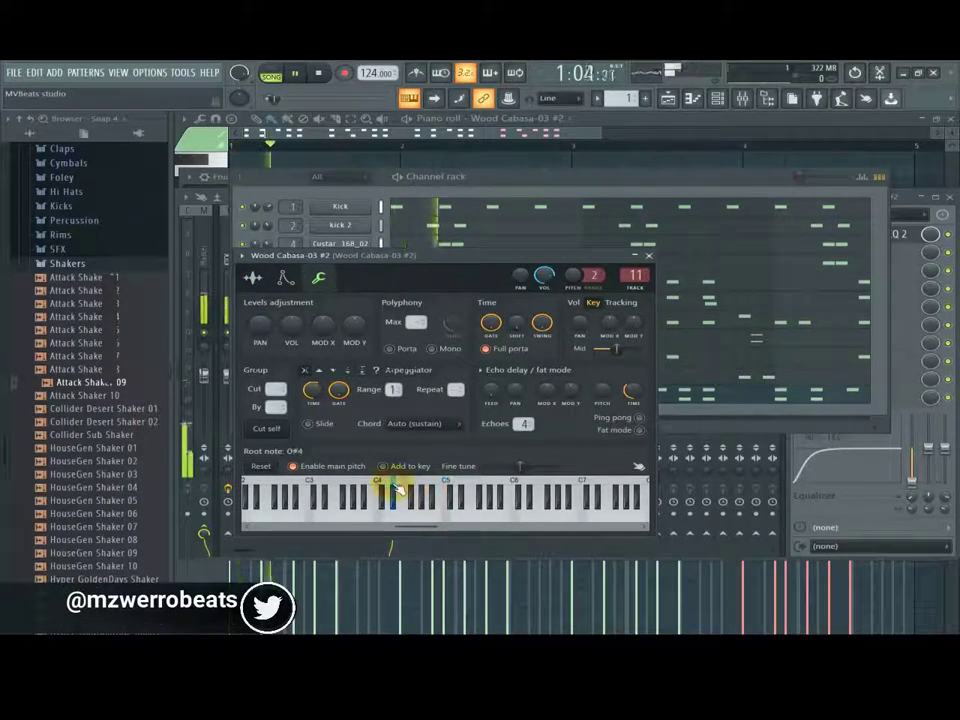
left_click(440, 497)
Step: Try trimming the Wood Cabasa-03 #2 sample with the Length and fade Out controls and play the pattern
left_click(253, 277)
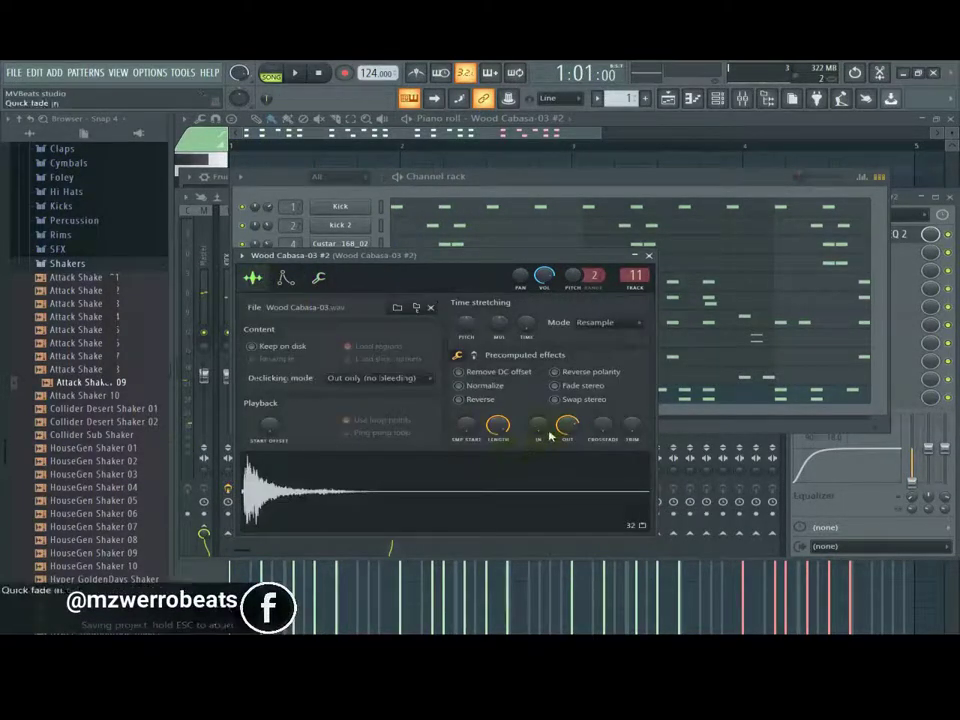
left_click_drag(503, 422, 502, 426)
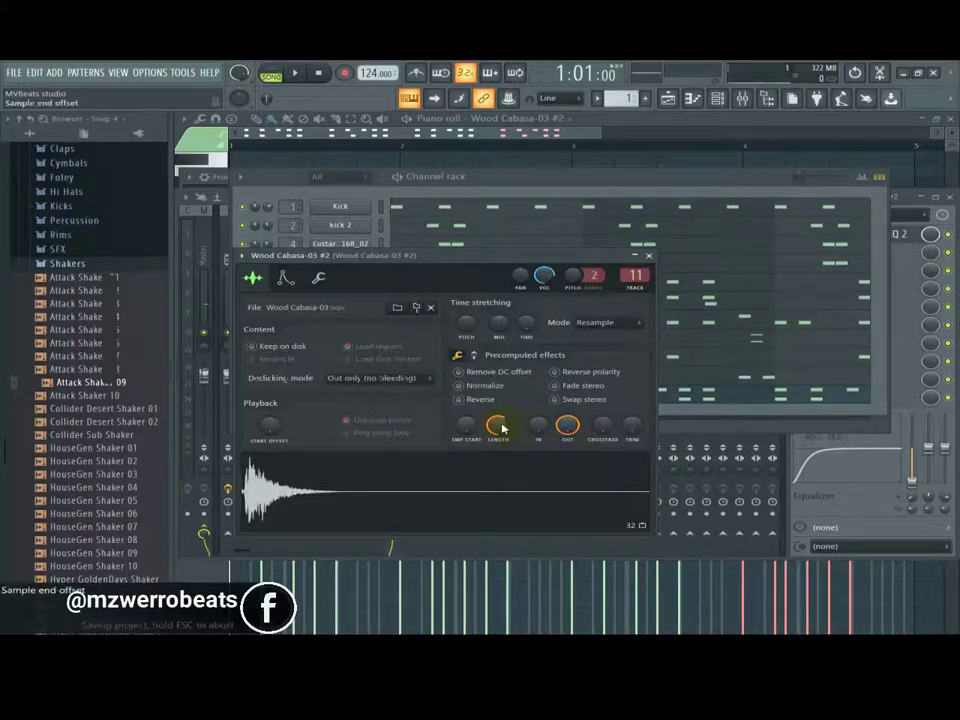
right_click(502, 425)
left_click(511, 431)
key("space")
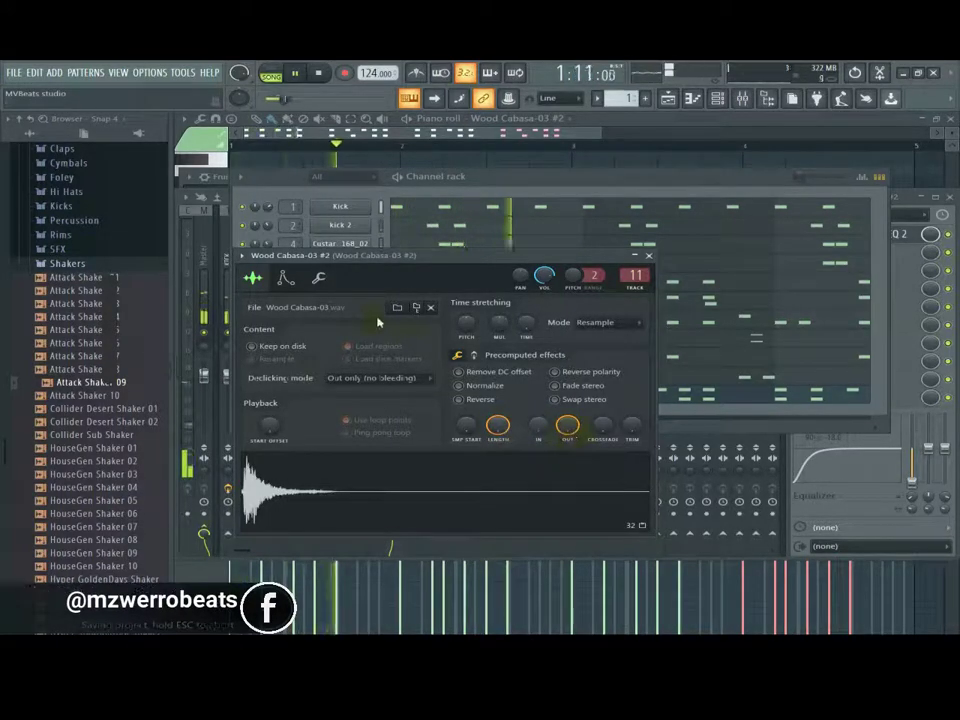
Step: Try the volume envelope on Wood Cabasa-03 #2 and replay the pattern
left_click(284, 278)
left_click(268, 325)
key("space")
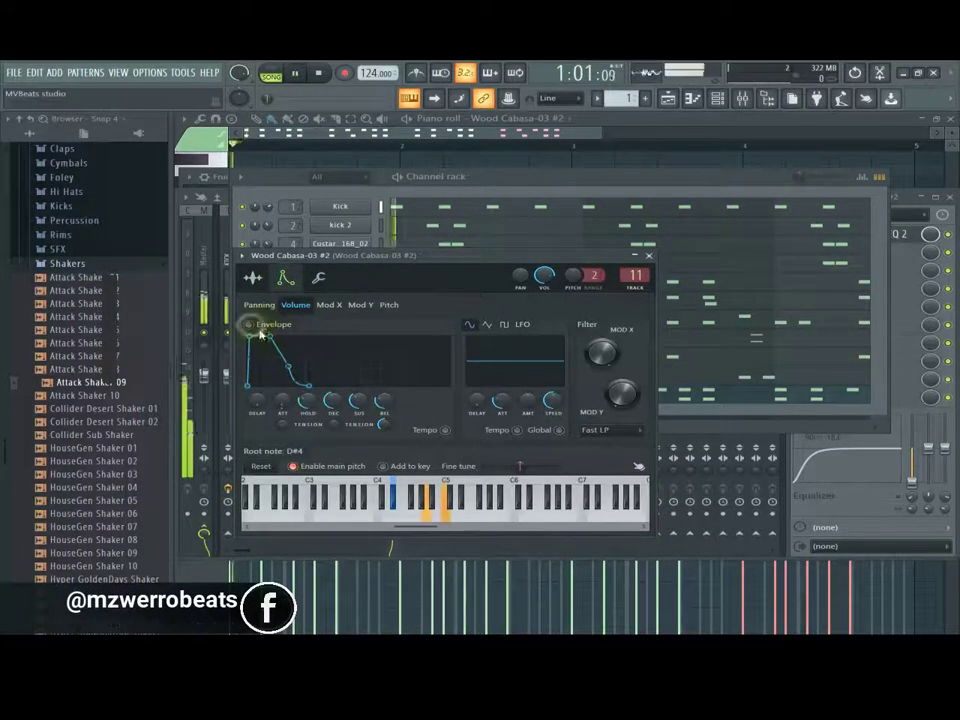
left_click(333, 280)
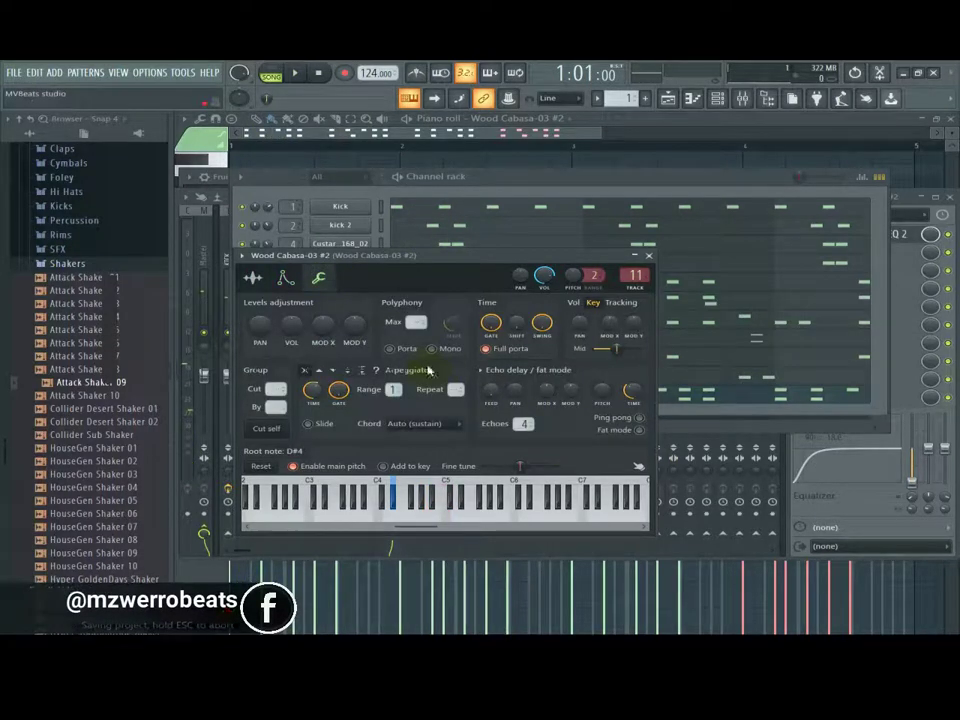
Step: Remove the sample's fade-out, set the Wood Cabasa-03 #2 root note to F#4, and play the pattern
left_click(258, 281)
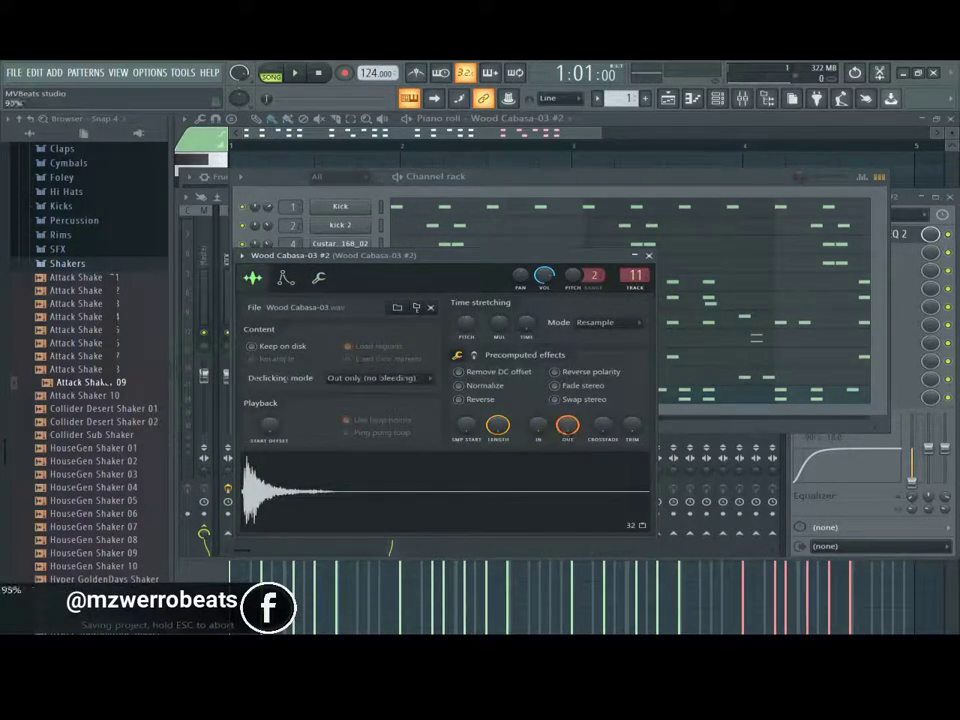
left_click(533, 182)
left_click(344, 393)
left_click(344, 393)
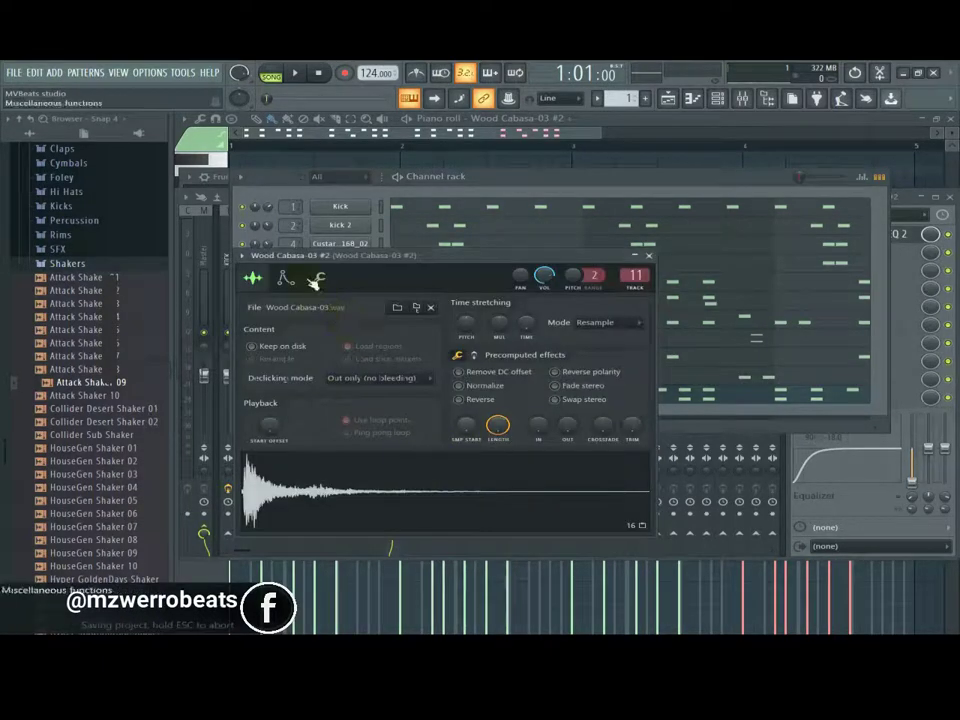
left_click(316, 279)
key("space")
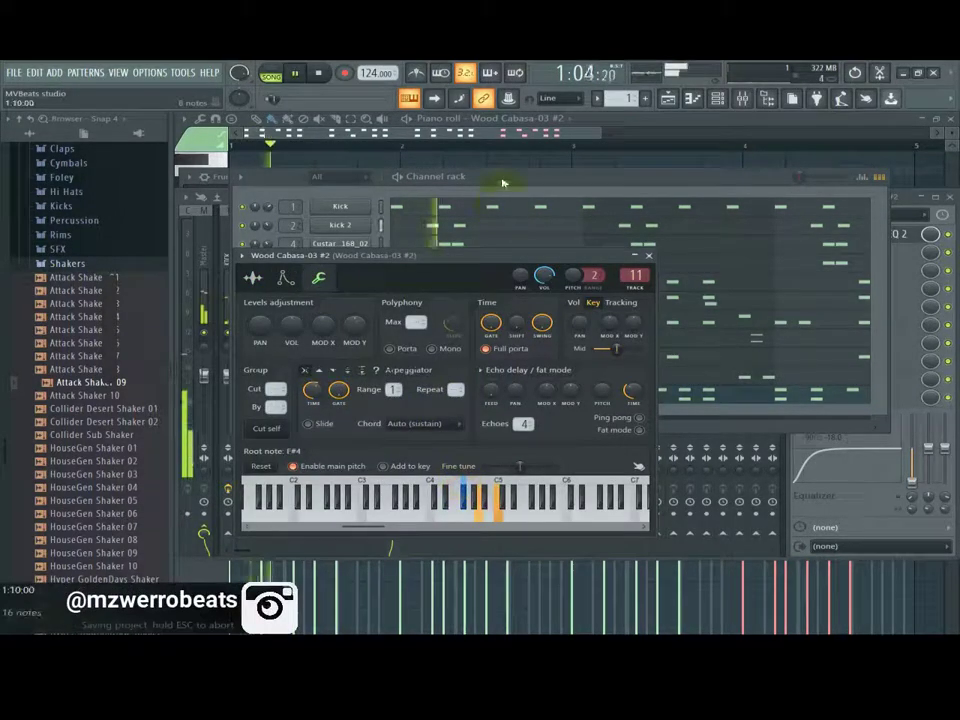
Step: Set the Wood Cabasa-03 #2 channel volume to about 34% (-18.1 dB) during playback, and stop it
left_click(503, 182)
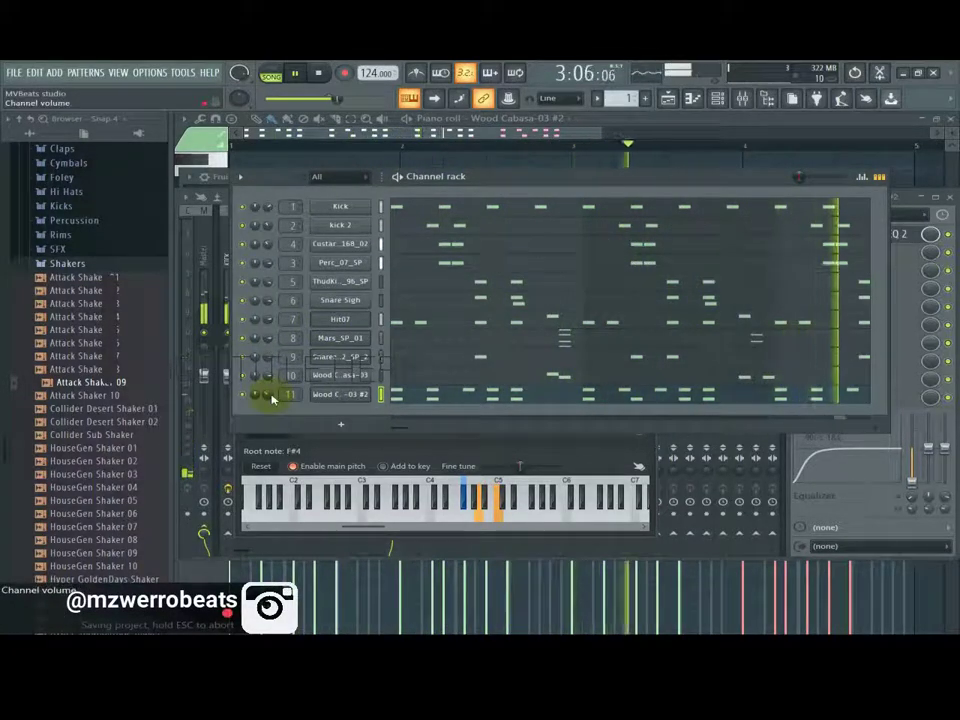
mouse_move(271, 396)
left_mouse_down()
mouse_move(271, 436)
mouse_move(271, 398)
left_mouse_up()
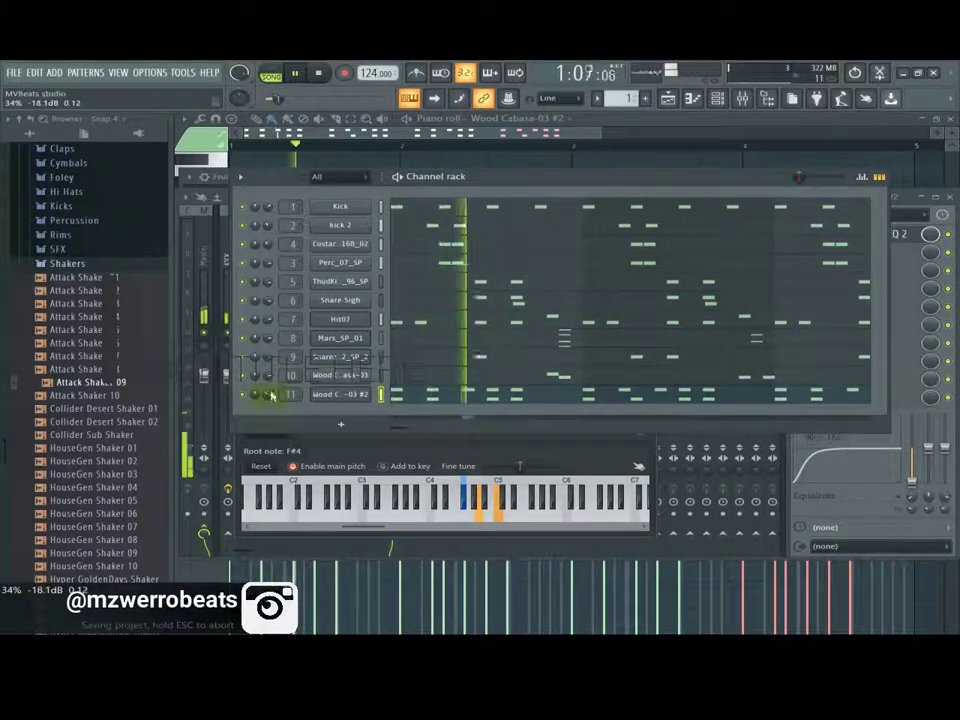
key("space")
Step: Audition the Attack Shaker samples in the Shakers folder
left_click(81, 357)
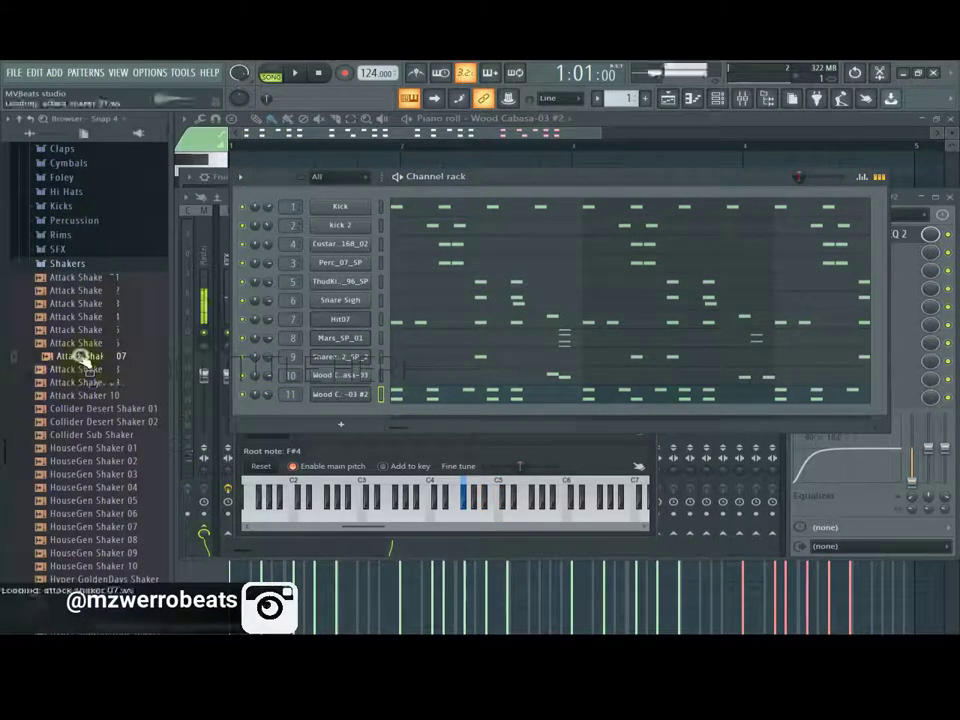
left_click(88, 370)
left_click(94, 358)
left_click(94, 340)
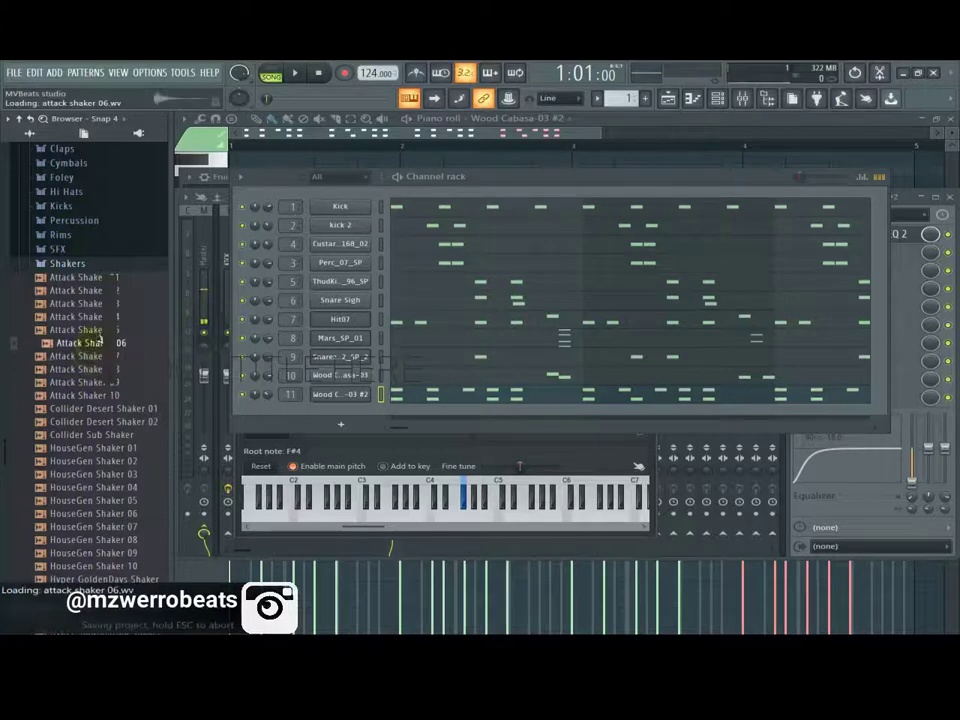
left_click(92, 328)
left_click(84, 317)
left_click(100, 306)
left_click(96, 317)
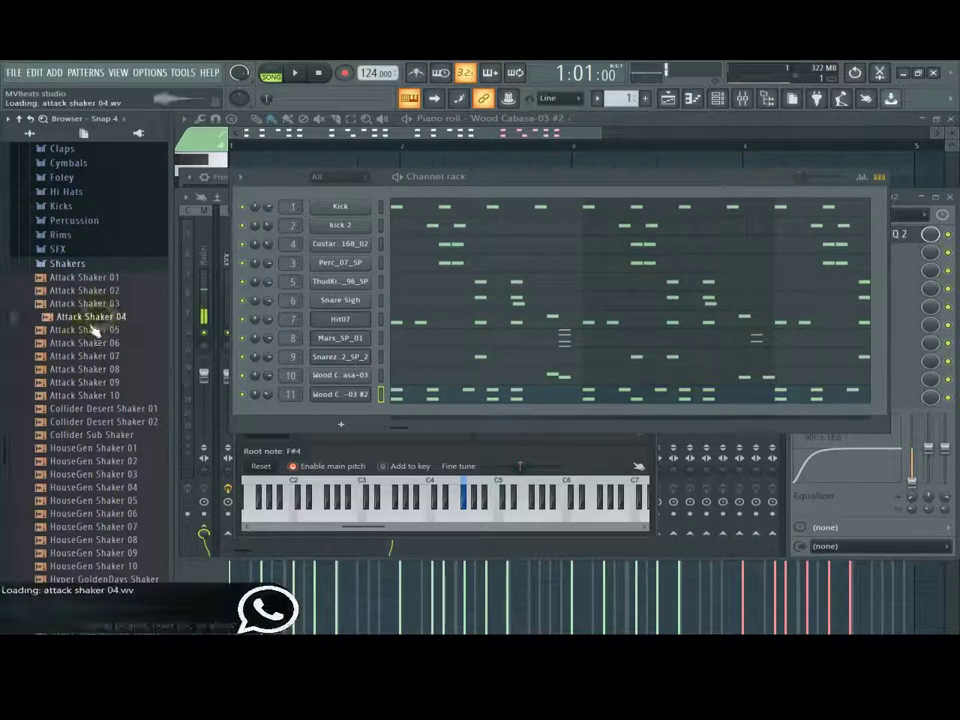
Step: Audition and compare the Tribal-Shaker-43 samples in New folder
scroll(5, 300, "up", 15)
scroll(5, 262, "up", 5)
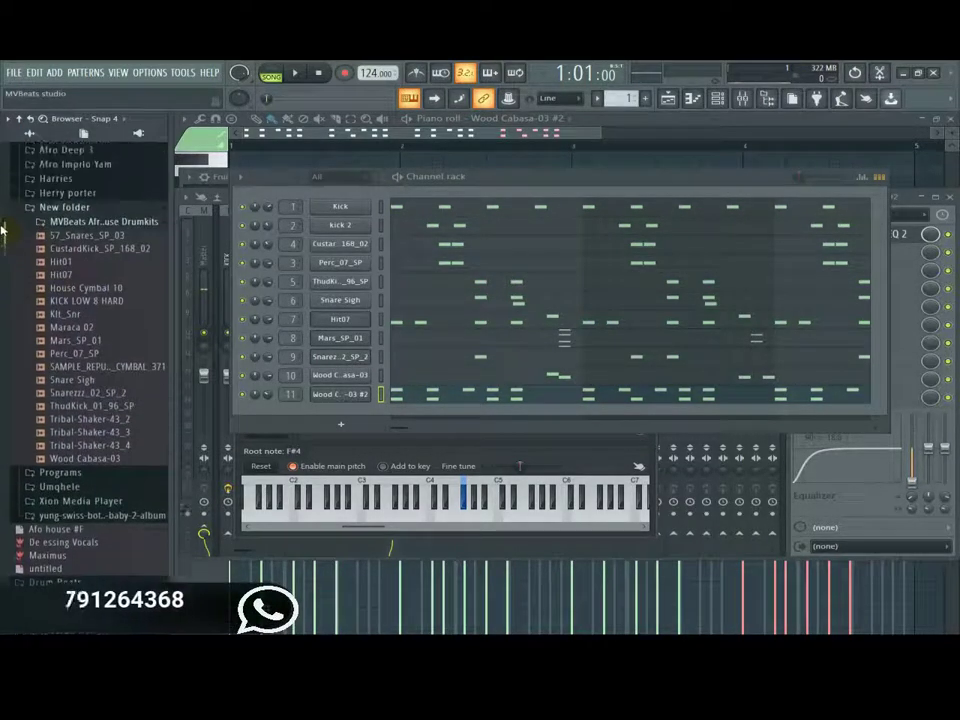
left_click(108, 418)
left_click(110, 444)
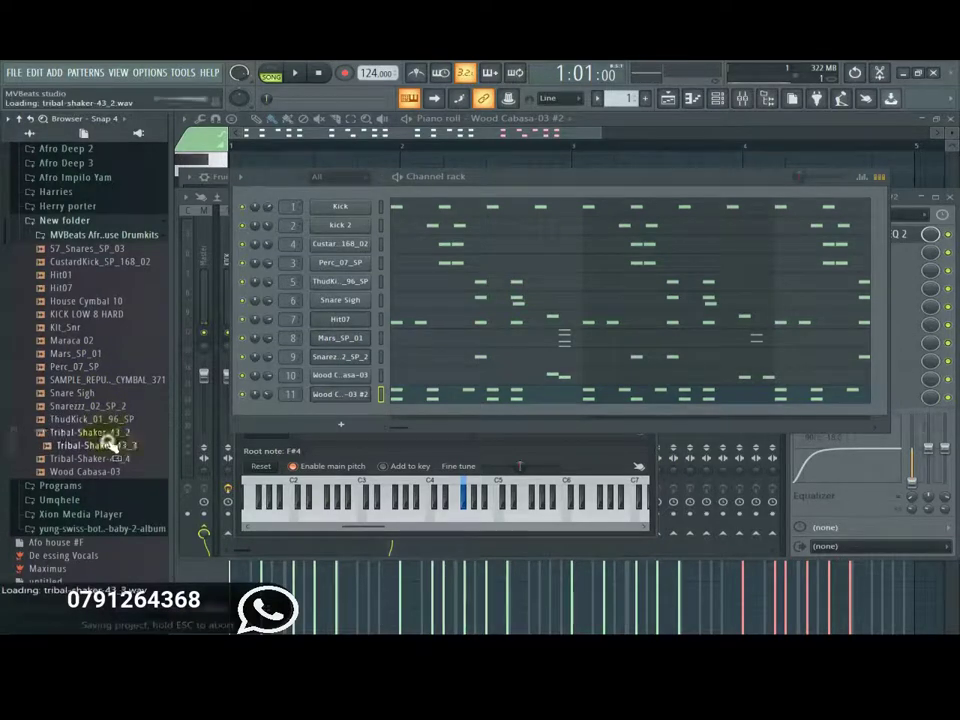
left_click(112, 433)
left_click(117, 459)
left_click(122, 446)
left_click(119, 433)
left_click(98, 327)
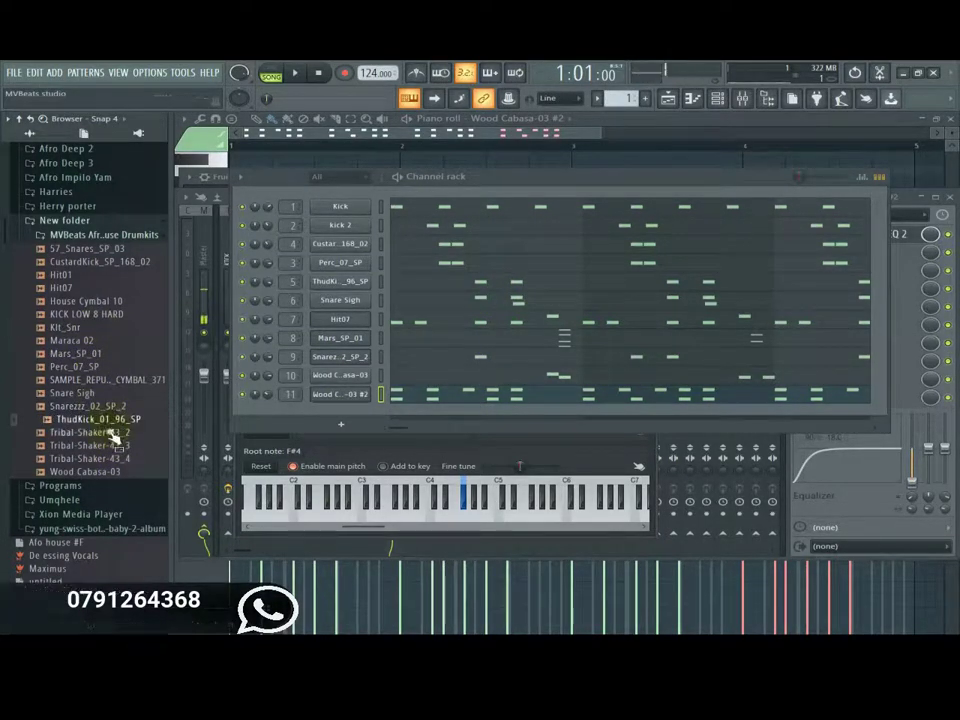
Step: Add the Tribal-Shaker-43_2 sample as a new channel below Wood Cabasa-03 #2 on mixer track 12, and play the pattern
left_click(104, 436)
left_click_drag(101, 432, 298, 410)
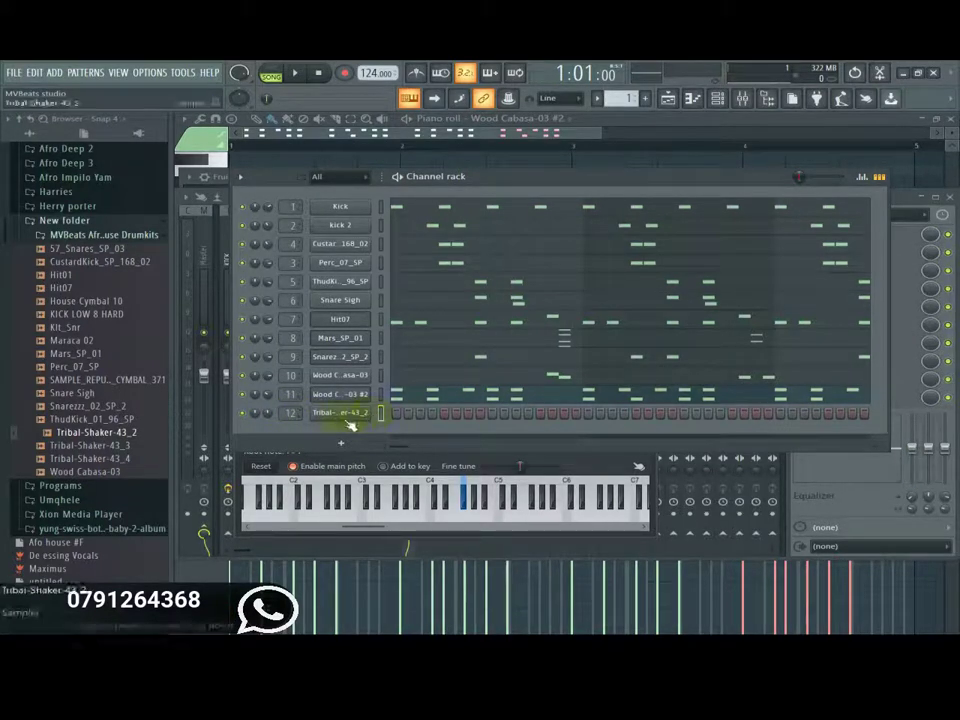
key("space")
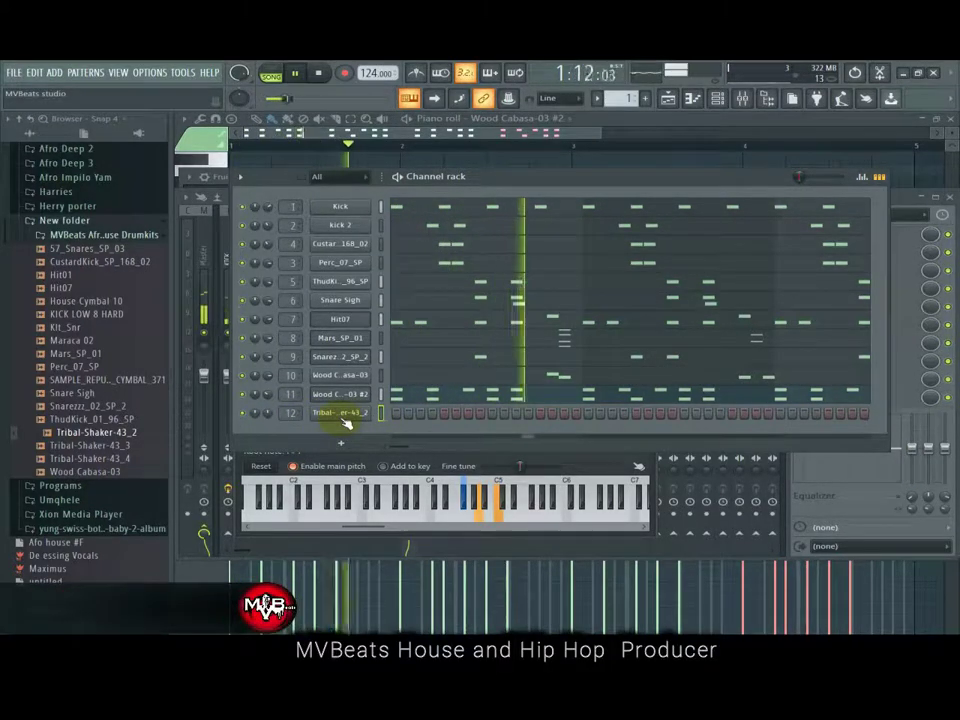
key("space")
Step: Open the Tribal-Shaker-43_2 piano roll and place C5 notes at steps 1, 4, 9 and 13 of bar 1
right_click(345, 412)
left_click(396, 414)
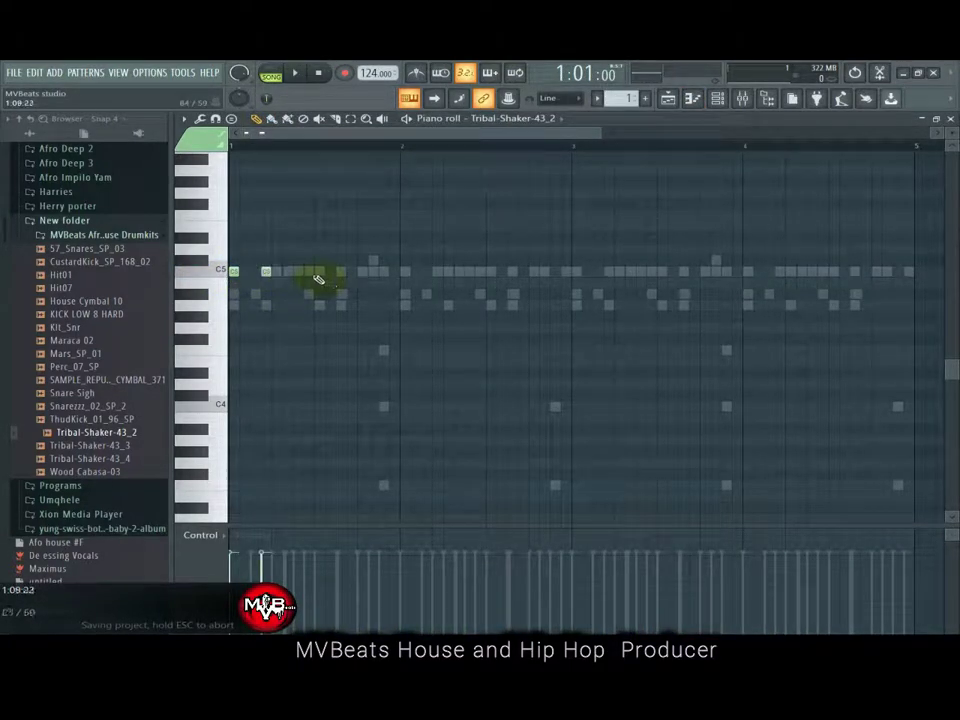
key("space")
left_click(362, 271)
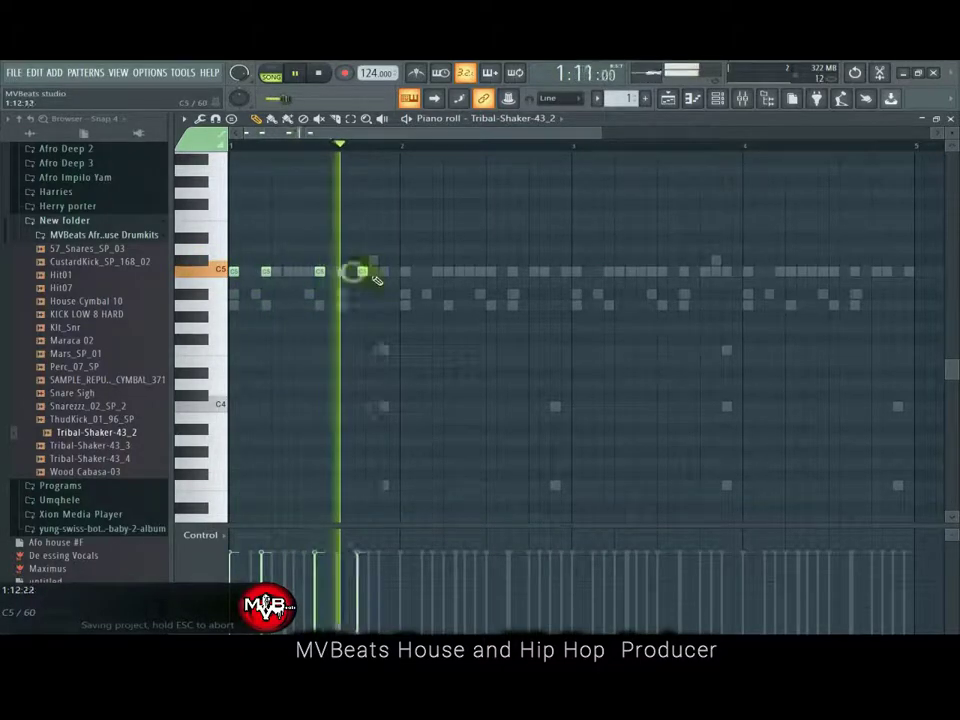
Step: Place Tribal-Shaker-43_2 C5 notes at steps 1, 4, 9 and 13 of bar 2 and play the pattern
left_click(405, 271)
left_click(437, 272)
key("space")
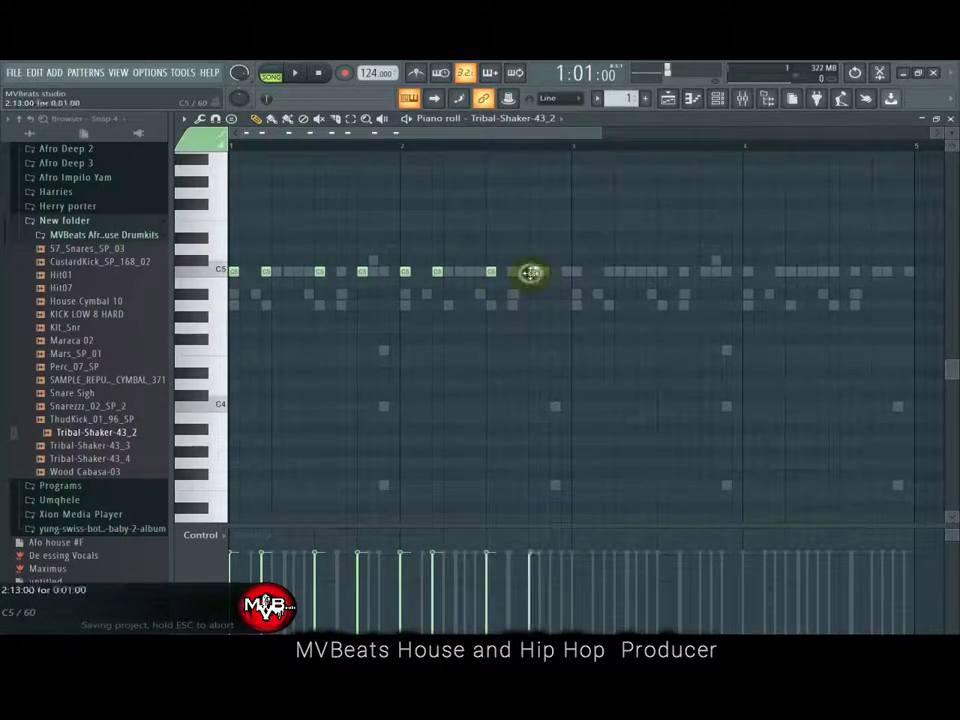
key("space")
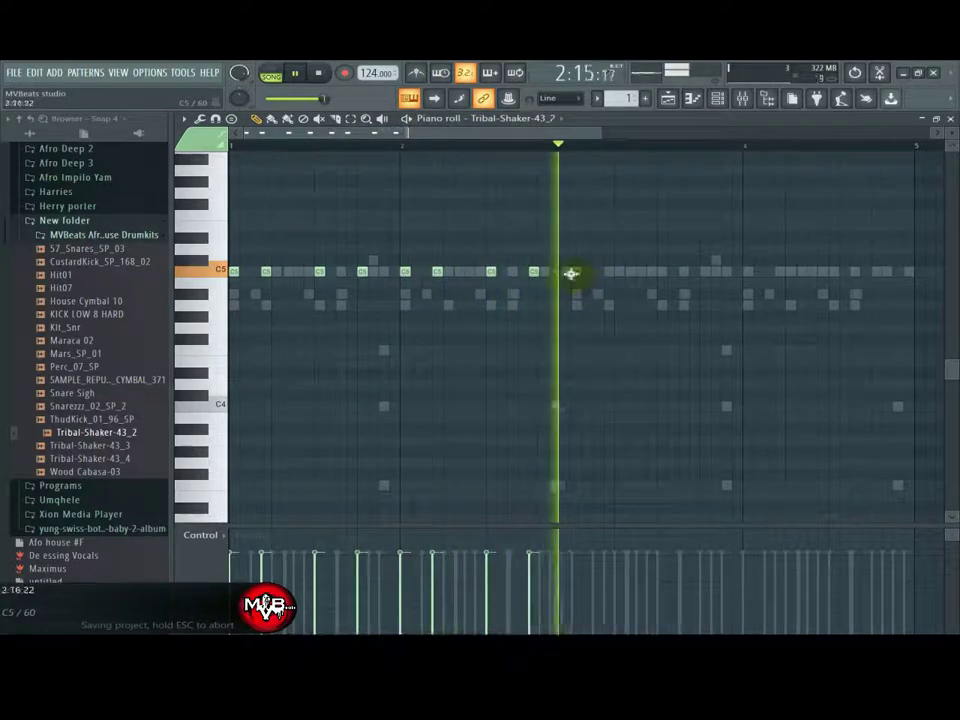
Step: Place Tribal-Shaker-43_2 C5 notes at steps 1, 4, 9 and 13 of bar 3 and play the pattern
left_click(576, 272)
key("space")
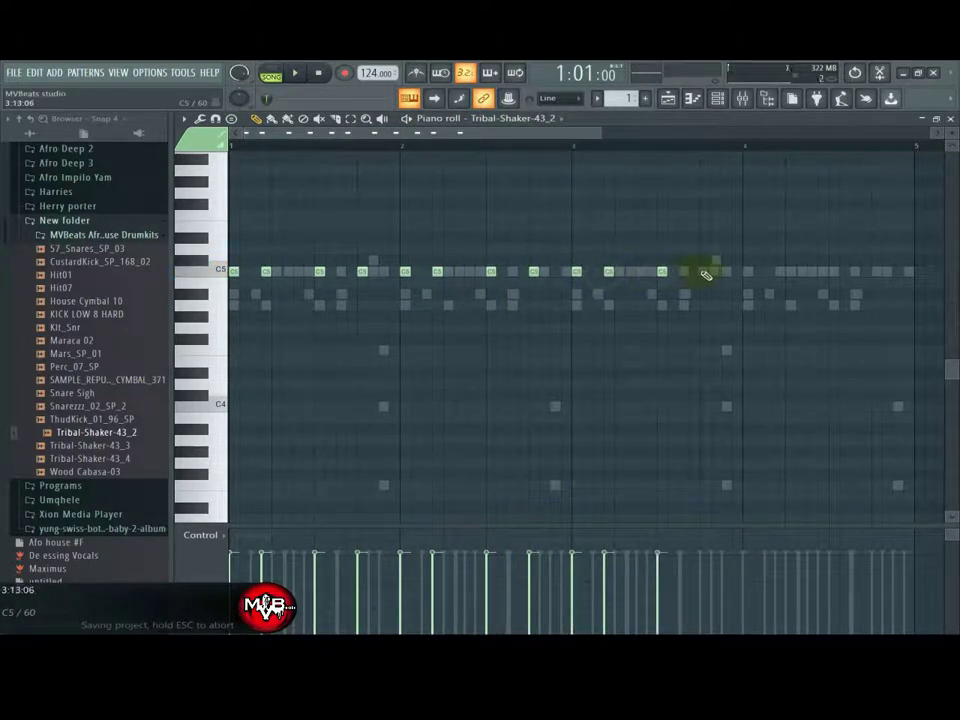
left_click(705, 272)
key("space")
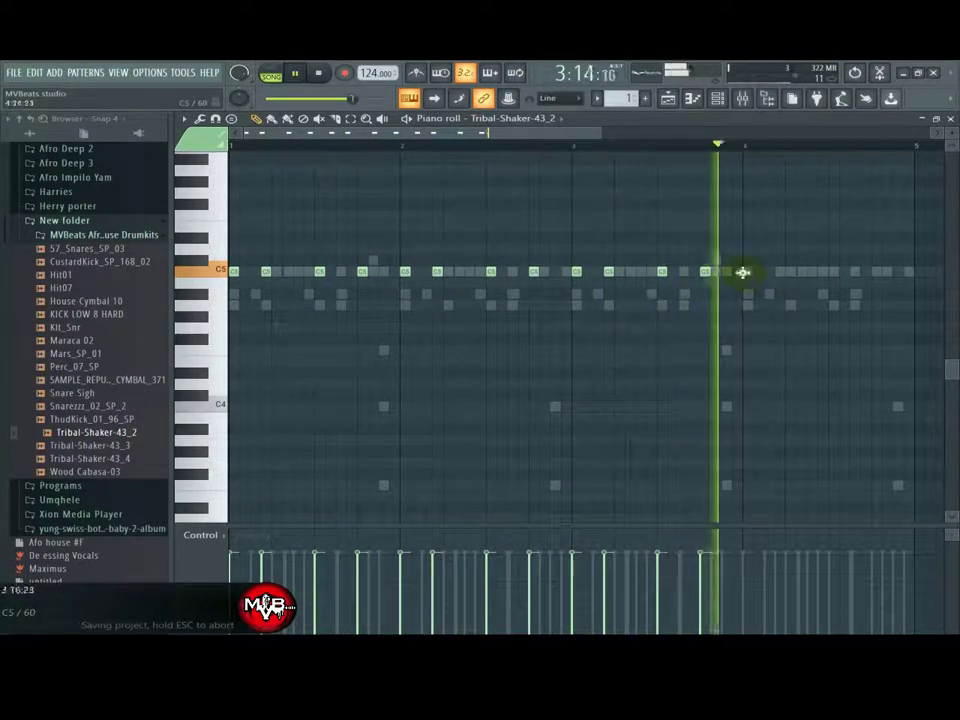
Step: Place Tribal-Shaker-43_2 C5 notes at steps 1, 4, 9 and 13 of bar 4 and play the pattern
left_click(743, 272)
left_click(785, 272)
key("space")
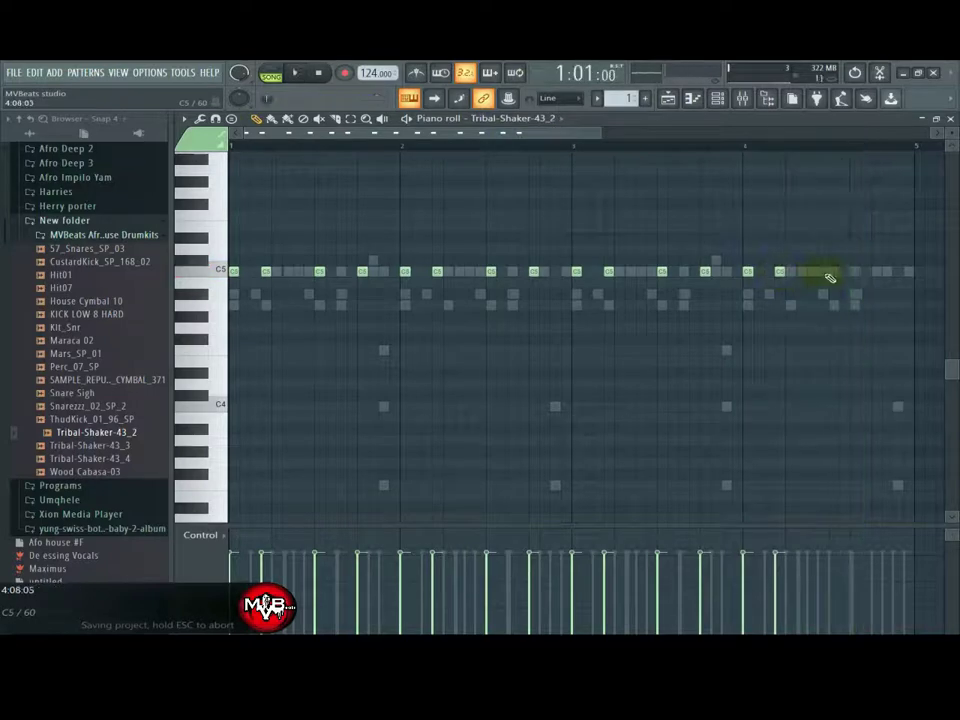
key("space")
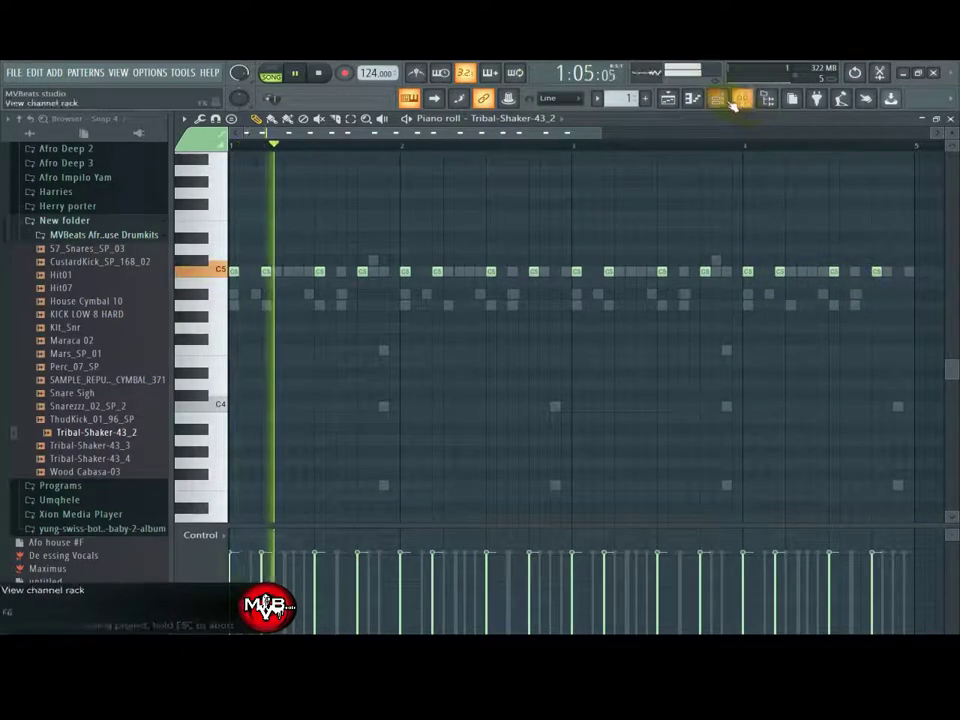
Step: Assign Tribal-Shaker-43_2 to mixer track 12, pan that track right and lower its level to about -10.7 dB during playback
left_click(742, 98)
left_click(337, 414)
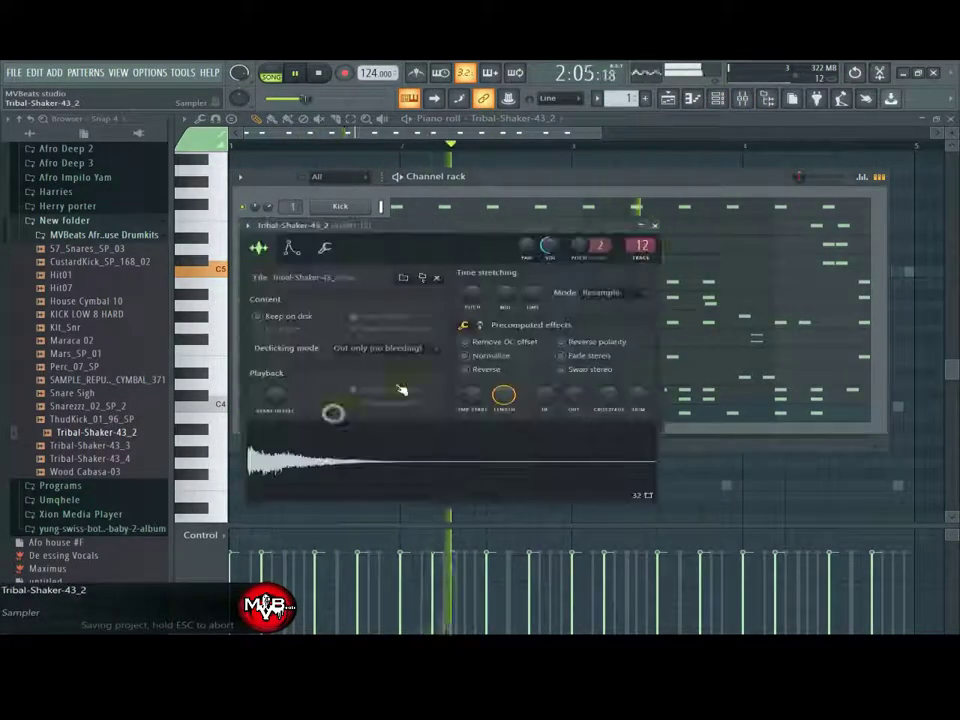
left_click(742, 98)
key("space")
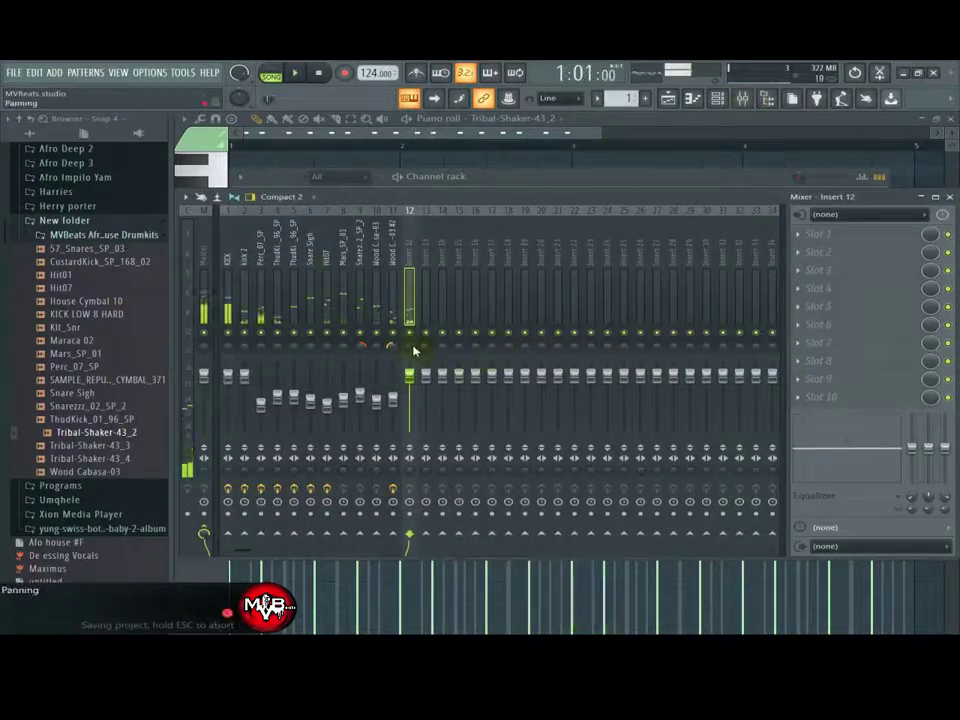
key("space")
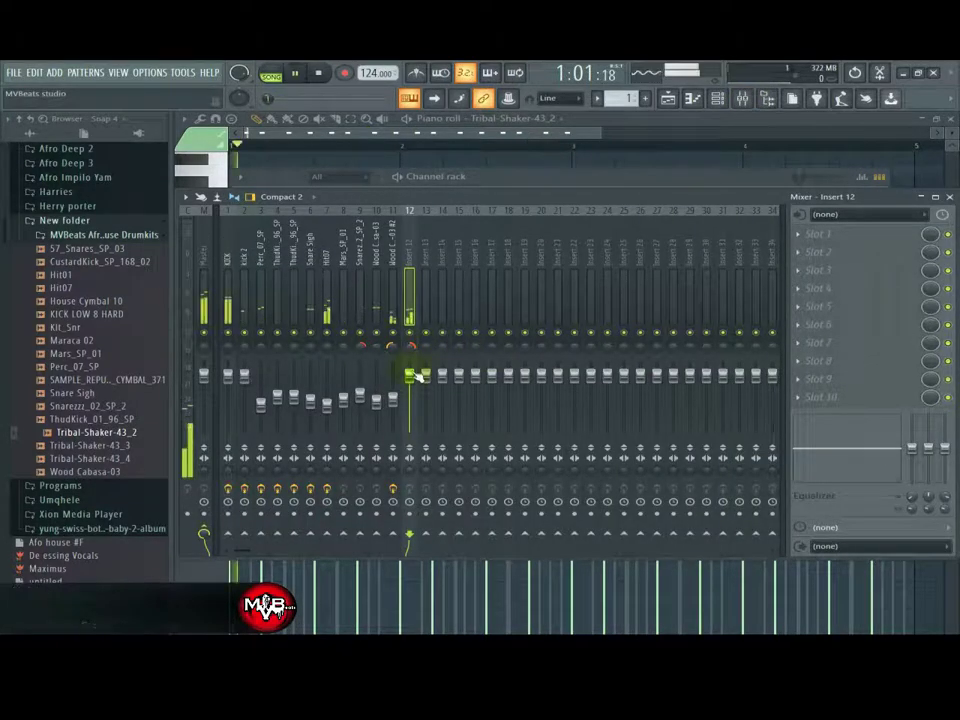
left_click_drag(409, 376, 415, 405)
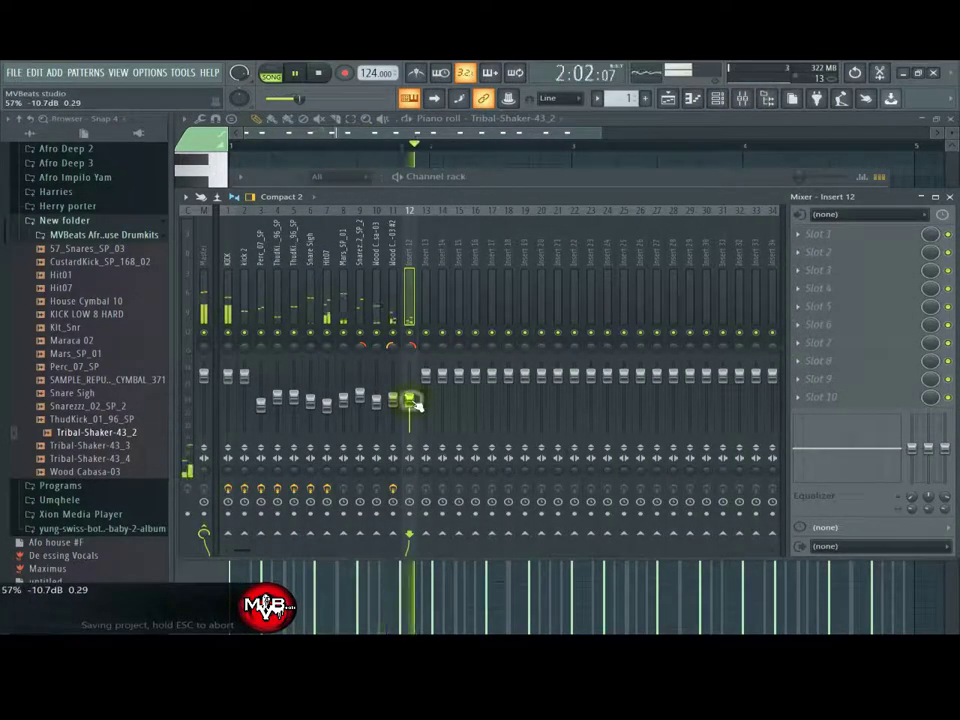
Step: Enable the Wood Cabasa-03 #2 channel's volume envelope with a very short attack and a longer release, and play the song
left_click(393, 400)
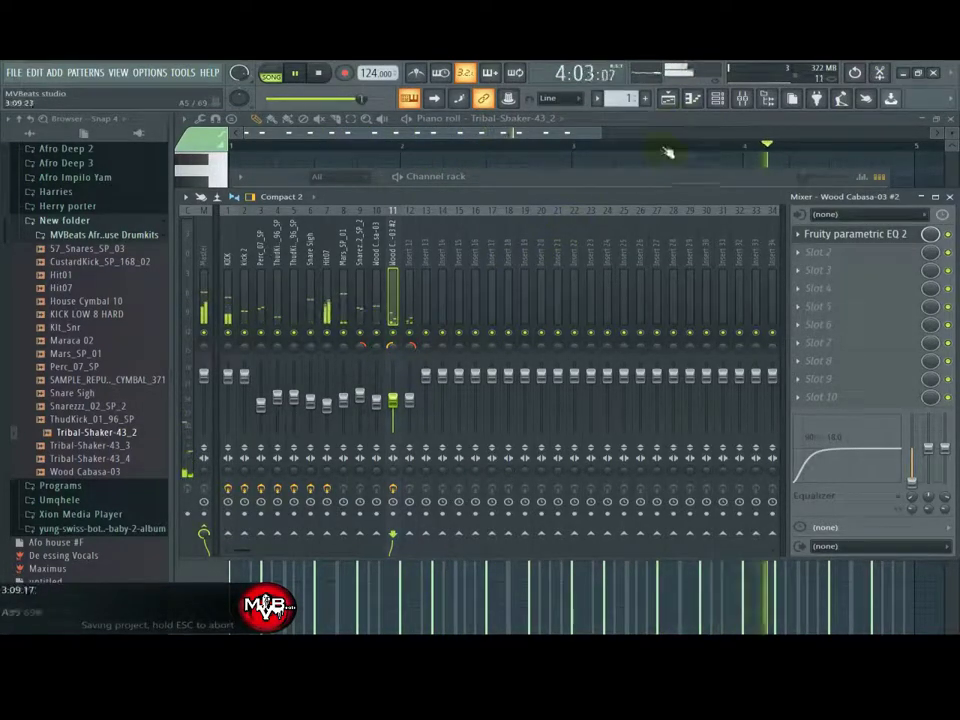
left_click(717, 99)
key("space")
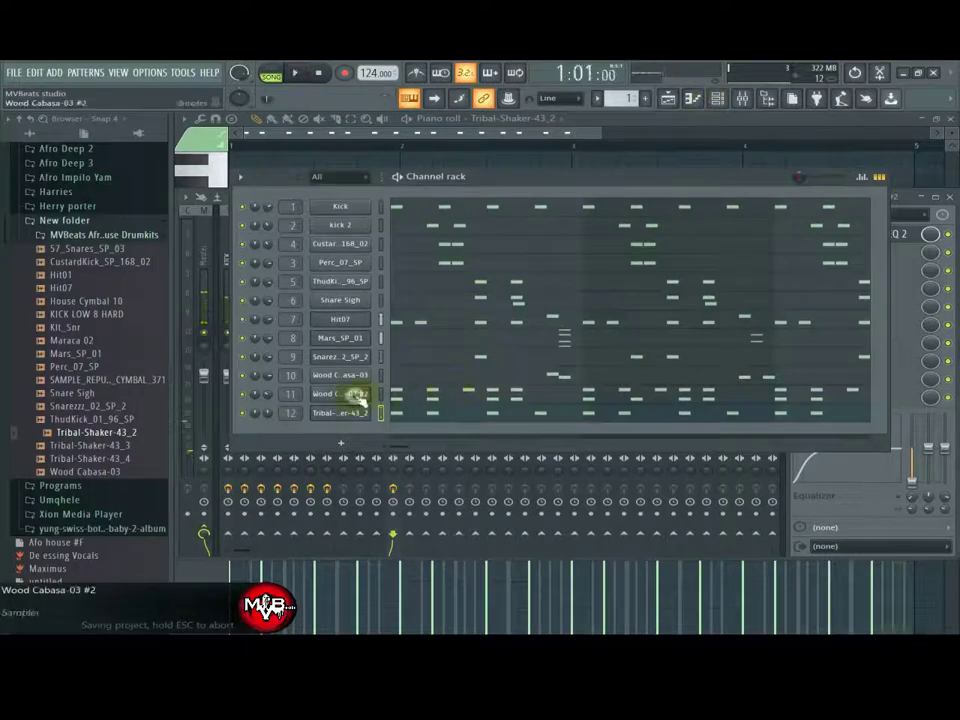
left_click(340, 394)
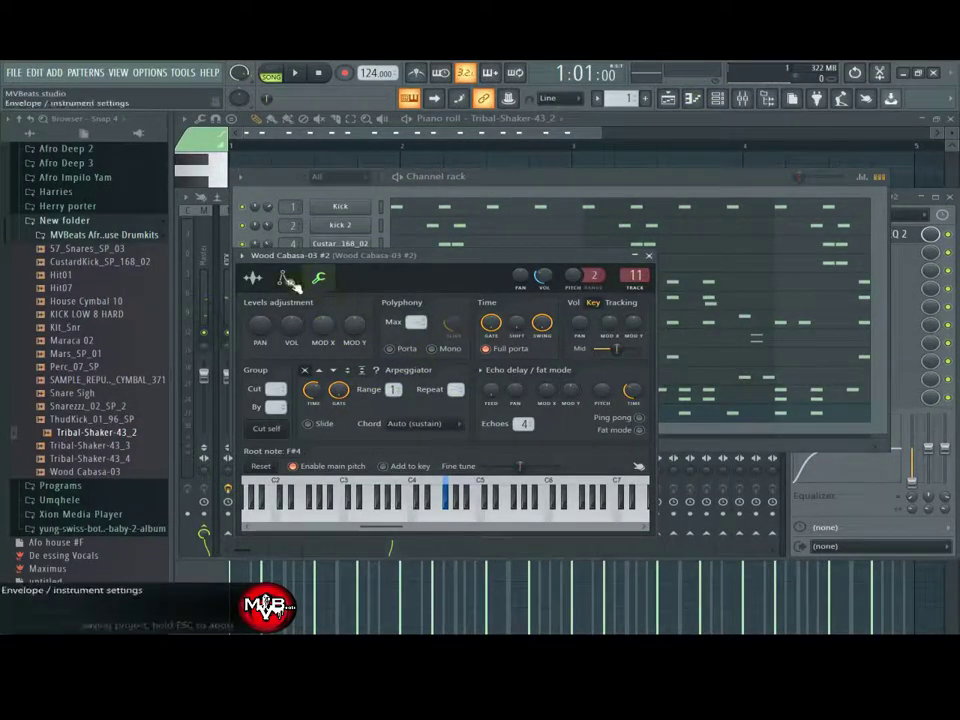
left_click(286, 279)
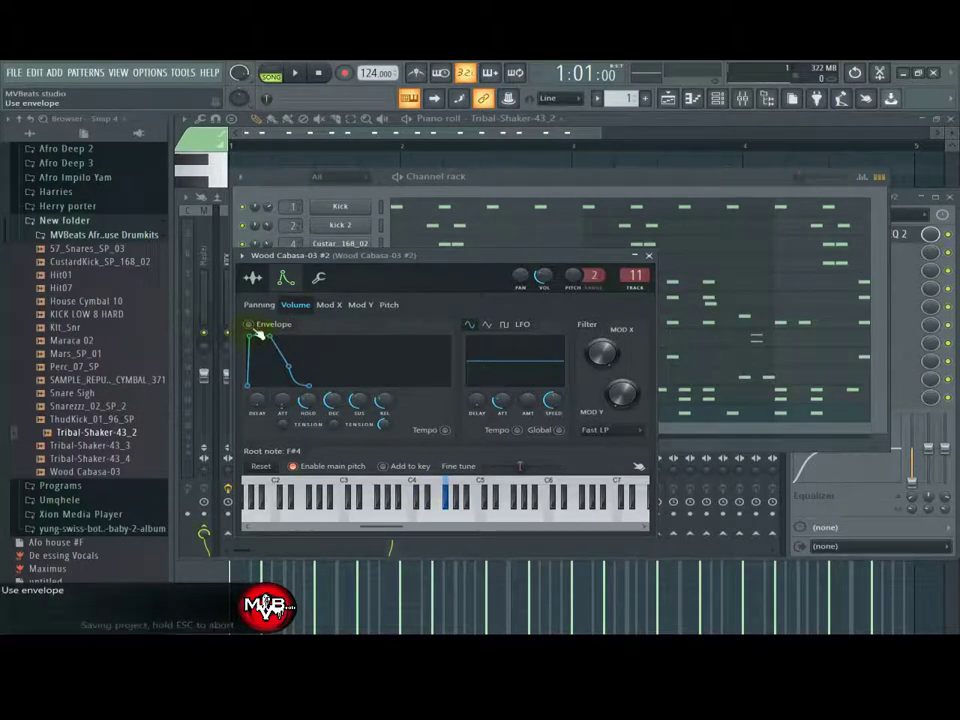
key("space")
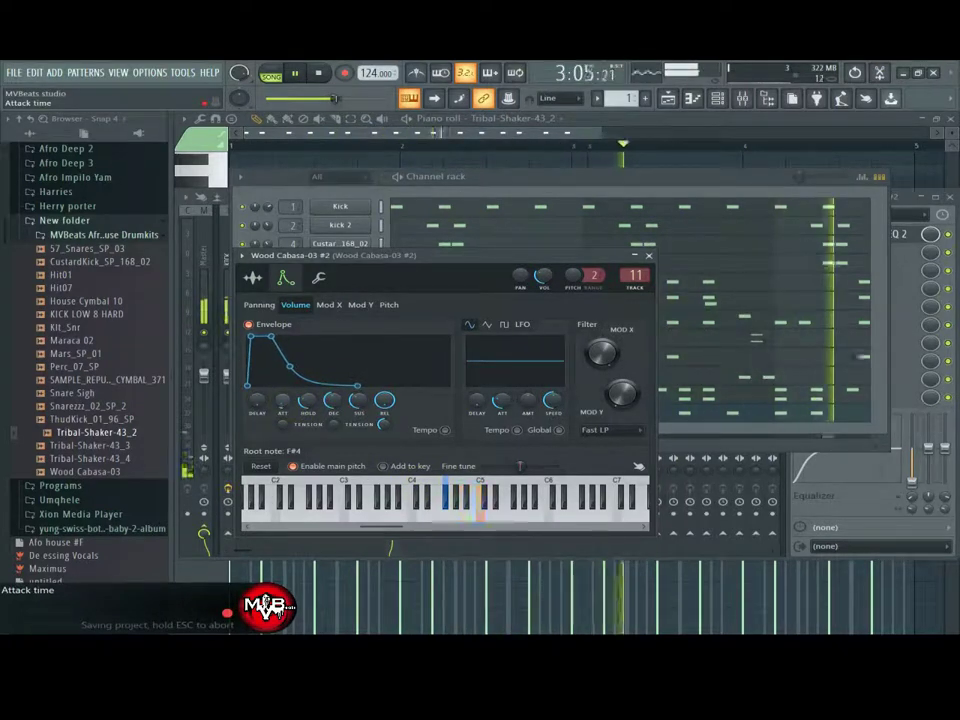
Step: Enable the Tribal-Shaker-43_2 channel's volume envelope, cut its attack to the minimum and lengthen its release slightly
left_click(468, 228)
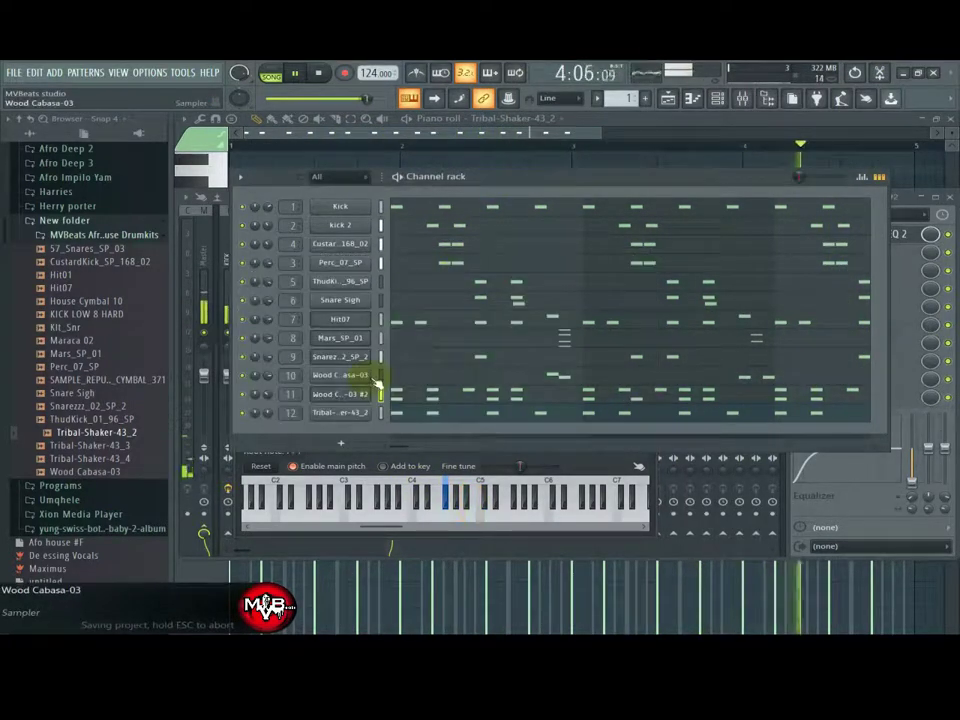
left_click(340, 412)
left_click(288, 250)
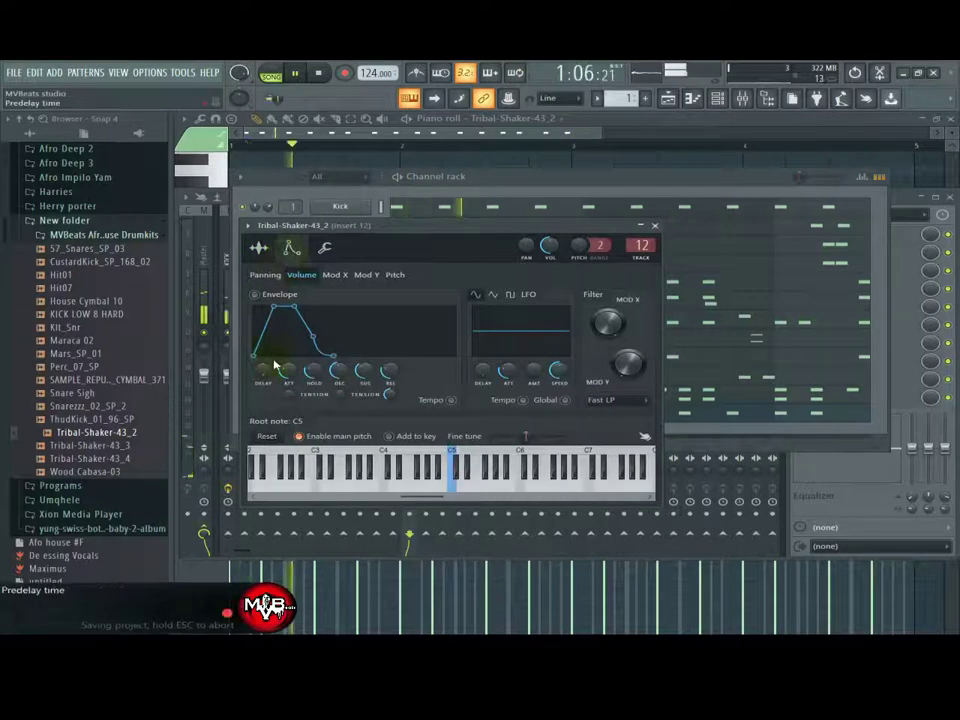
left_click_drag(288, 371, 288, 420)
left_click_drag(389, 374, 389, 362)
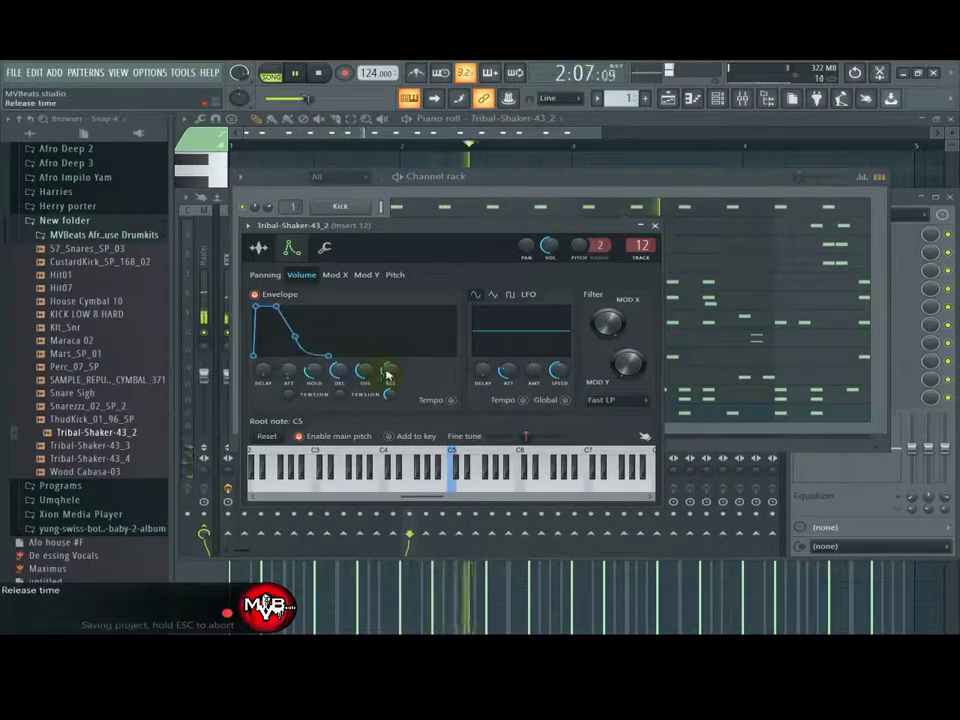
left_click_drag(290, 372, 290, 392)
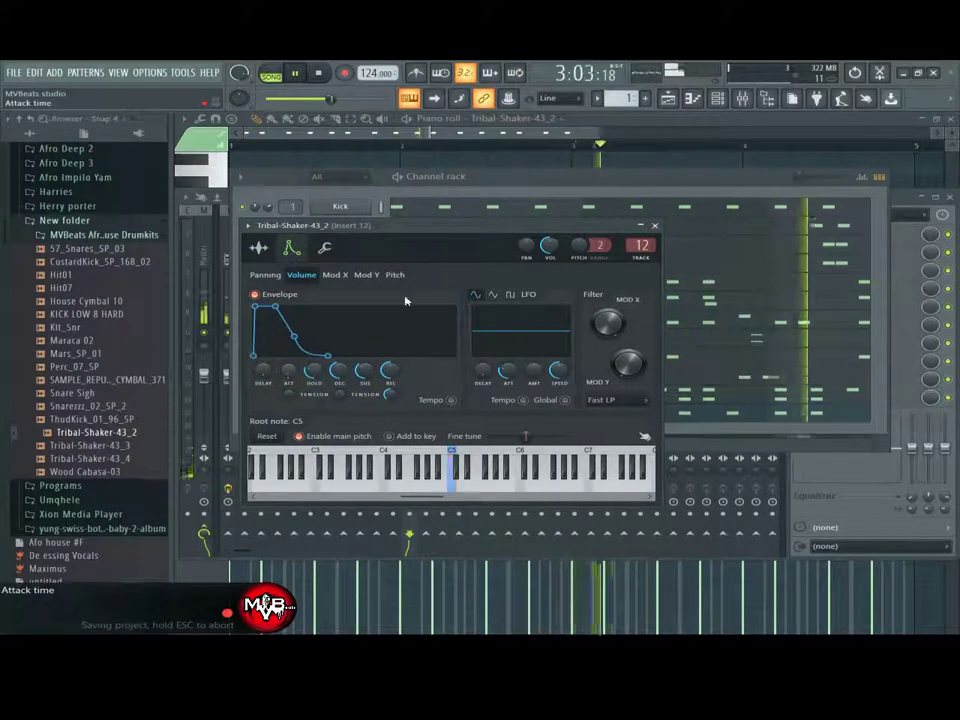
Step: Rebalance the Wood Cabasa-03 #2 and Insert 12 mixer levels during playback, bringing Insert 12 to about -12.1 dB
left_click(564, 179)
left_click(743, 100)
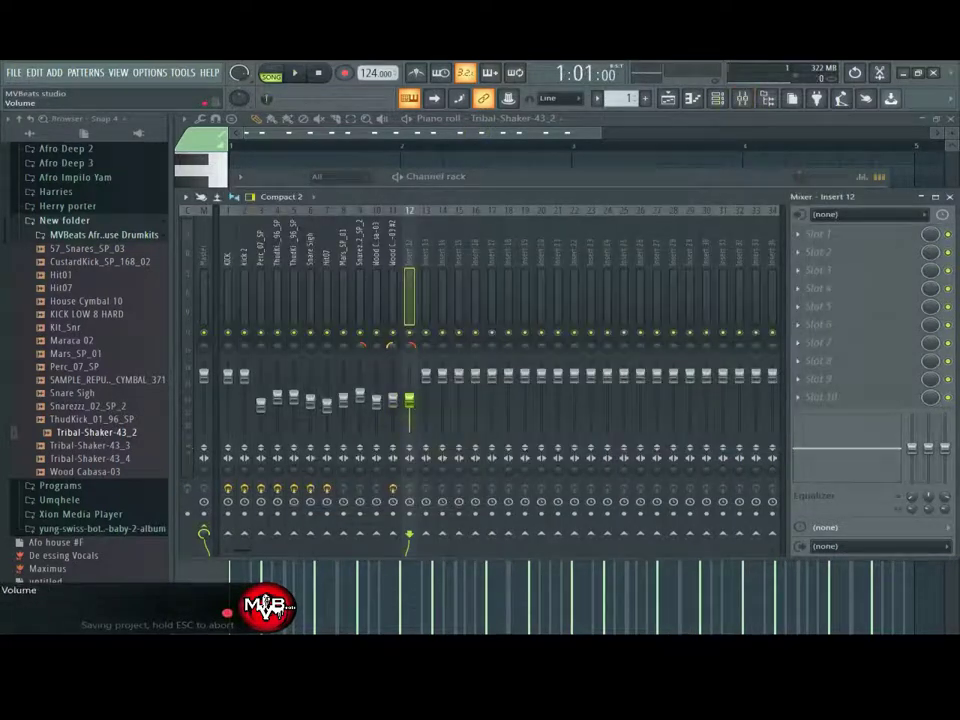
left_click(393, 402)
left_click(411, 402)
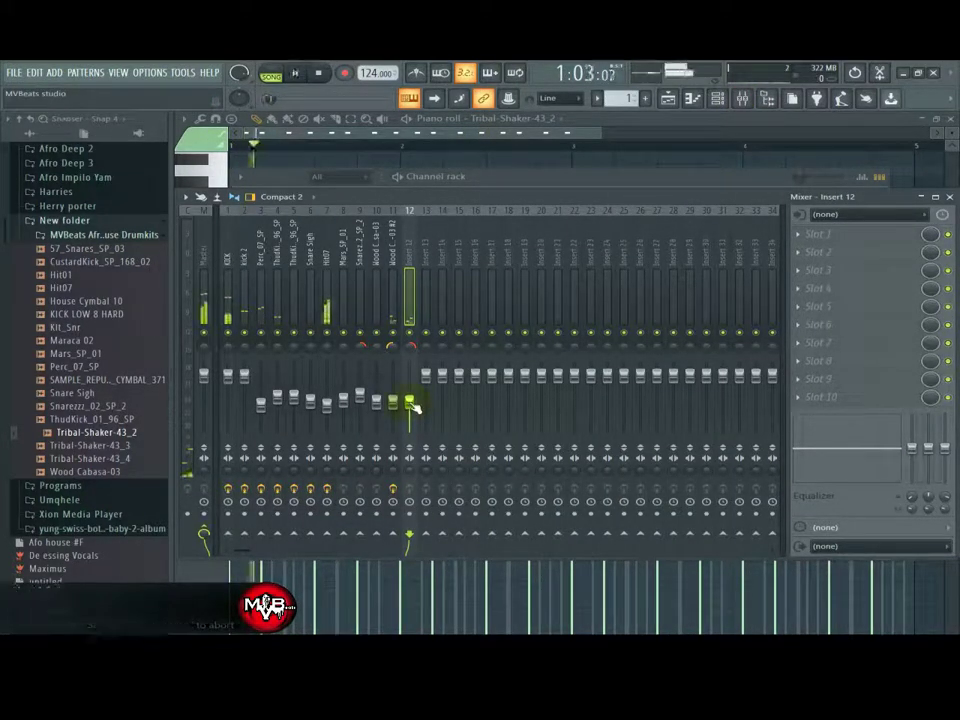
left_click(393, 402)
left_click(409, 402)
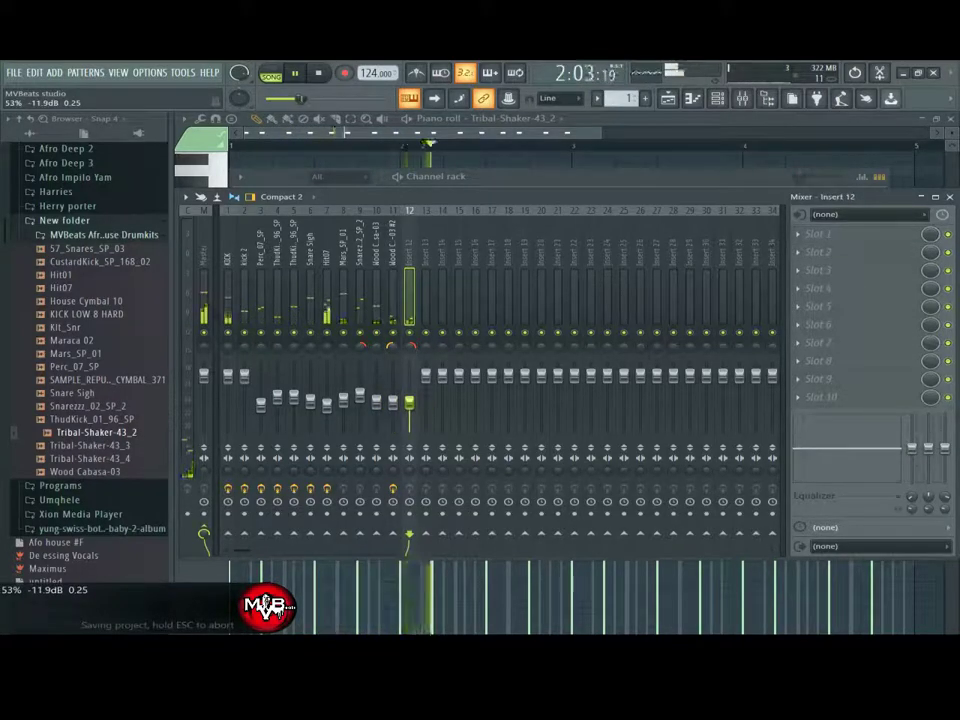
left_click(393, 402)
left_click(409, 402)
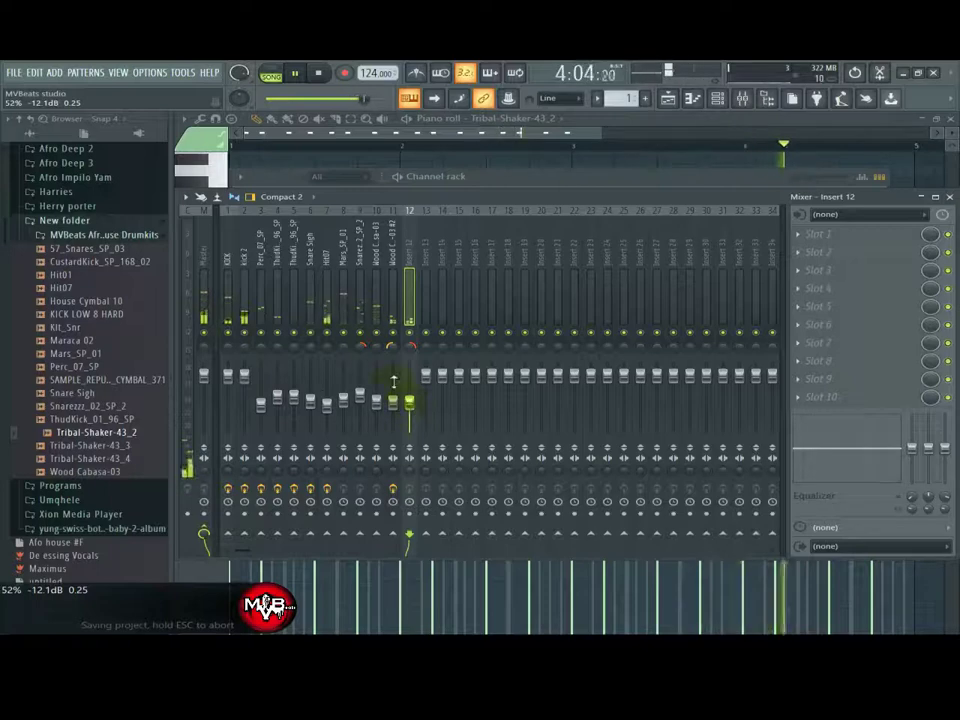
Step: Place the Maraca 02 sample on playlist Track 2, repeat it across bars 1 to 4, and open its channel settings
key("F6")
key("space")
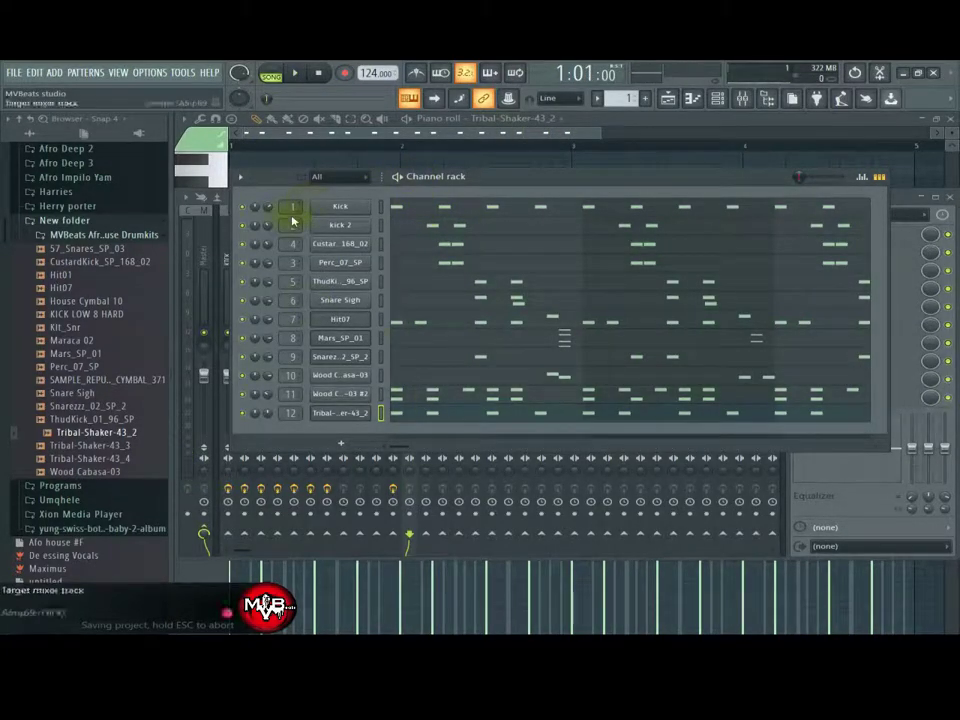
left_click_drag(518, 183, 492, 284)
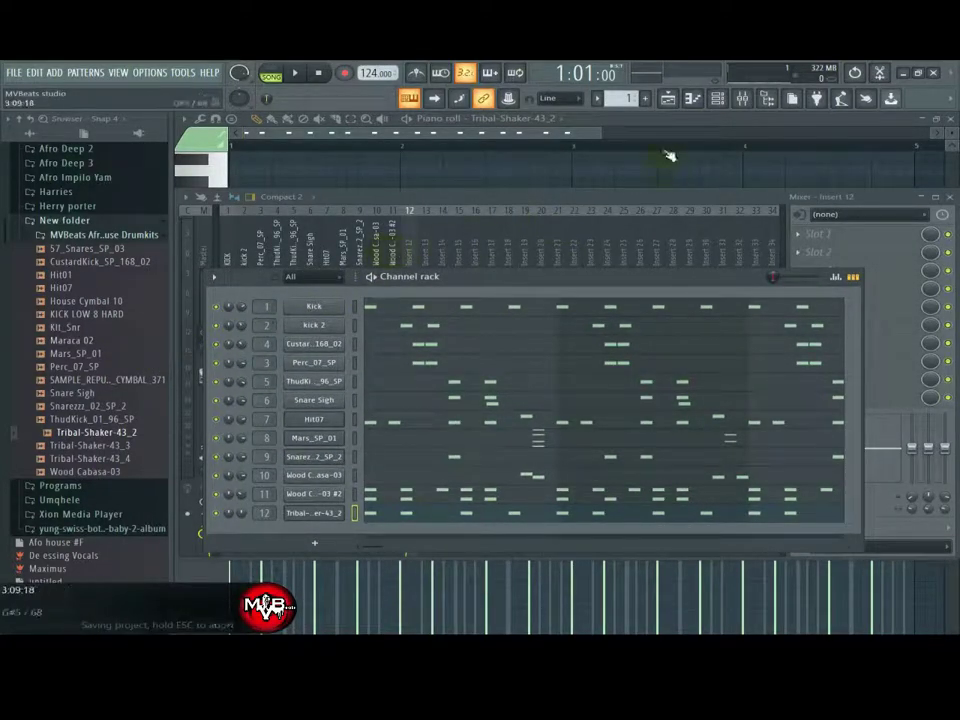
left_click(672, 99)
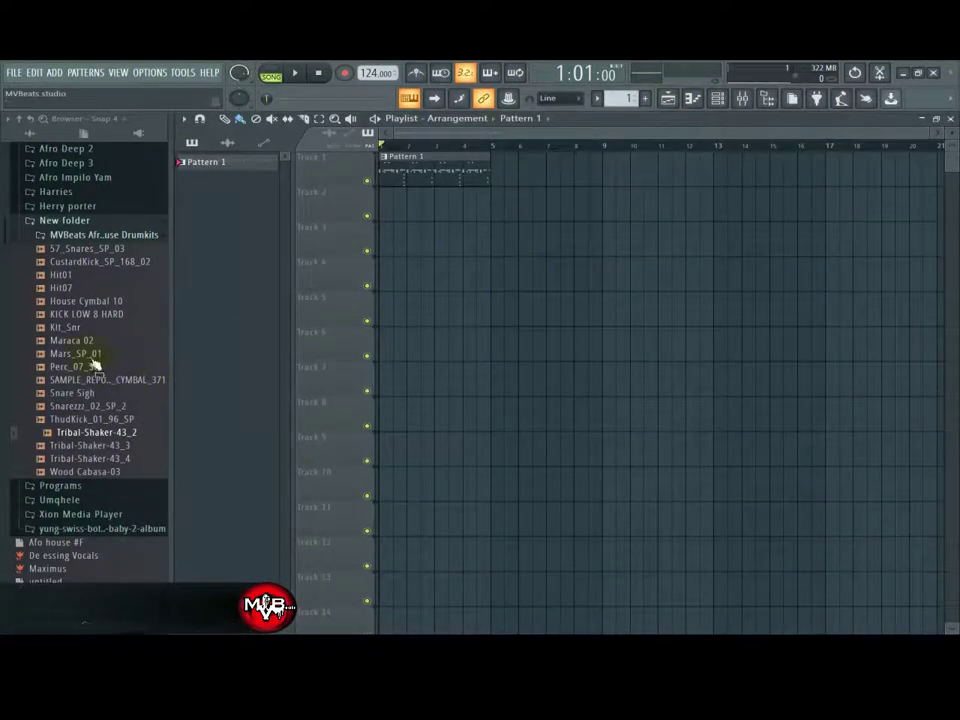
left_click_drag(87, 343, 390, 211)
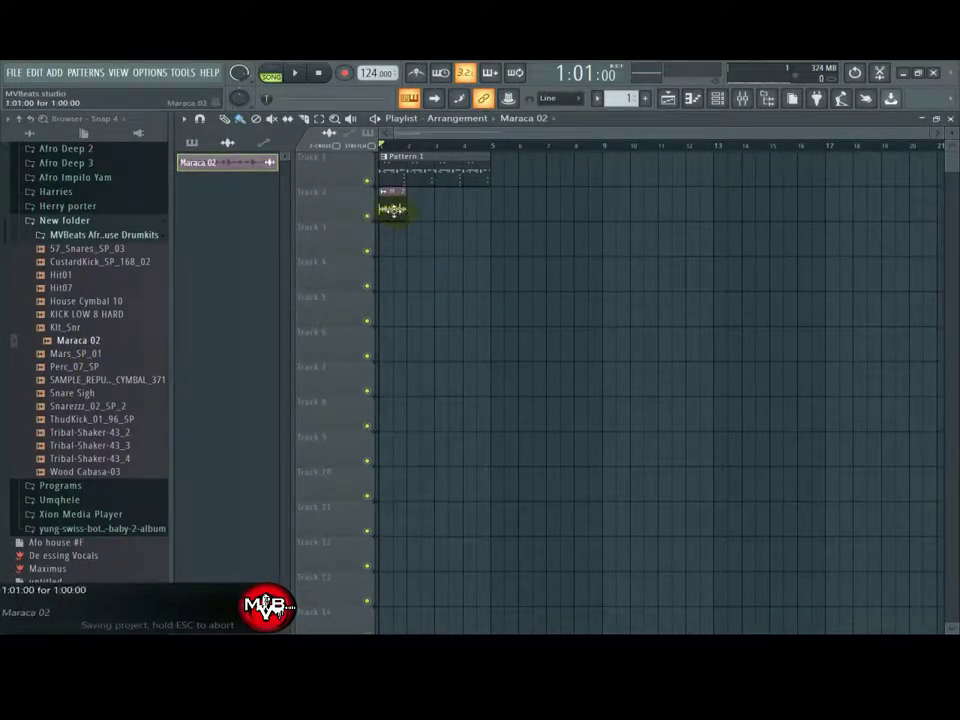
double_click(481, 193)
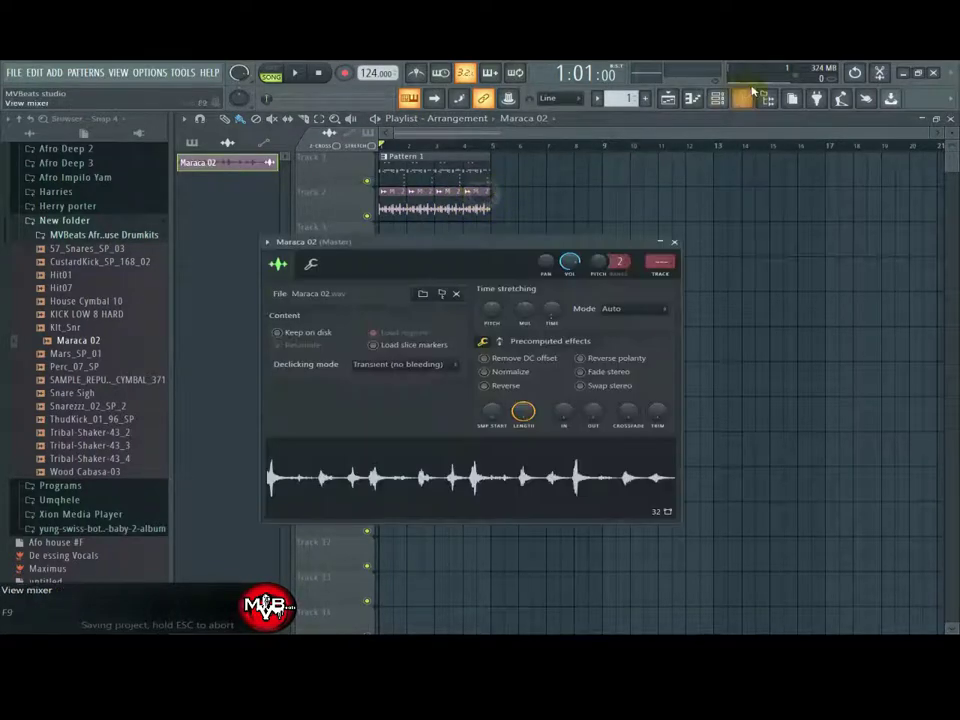
Step: Route the Maraca 02 channel to mixer track 13 and lower that track's fader
left_click(757, 101)
left_click(418, 267)
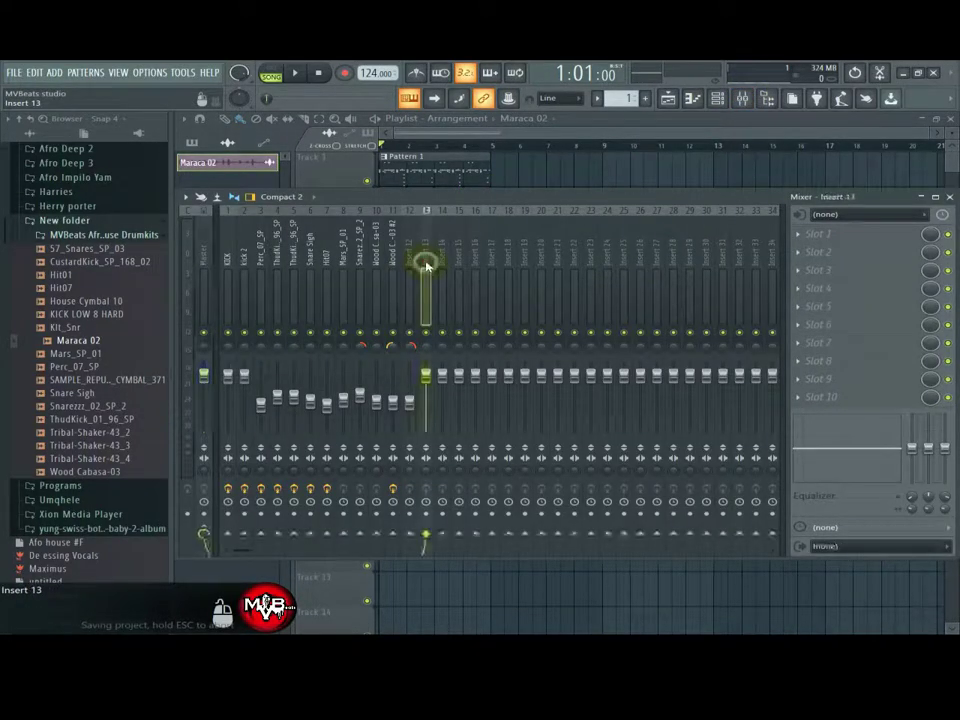
right_click(421, 268)
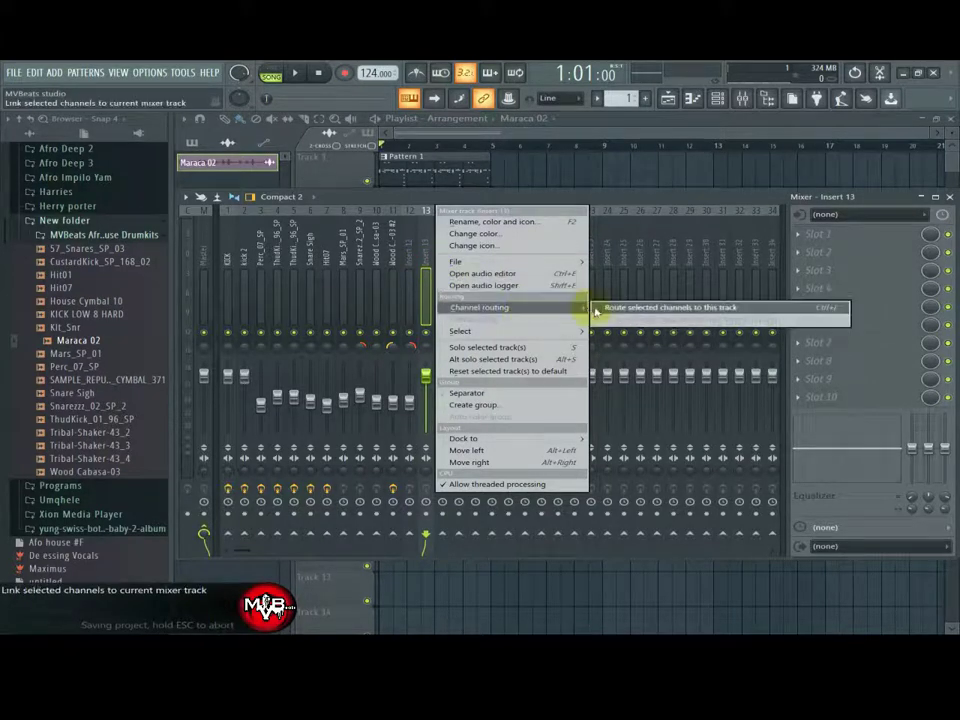
left_click(613, 308)
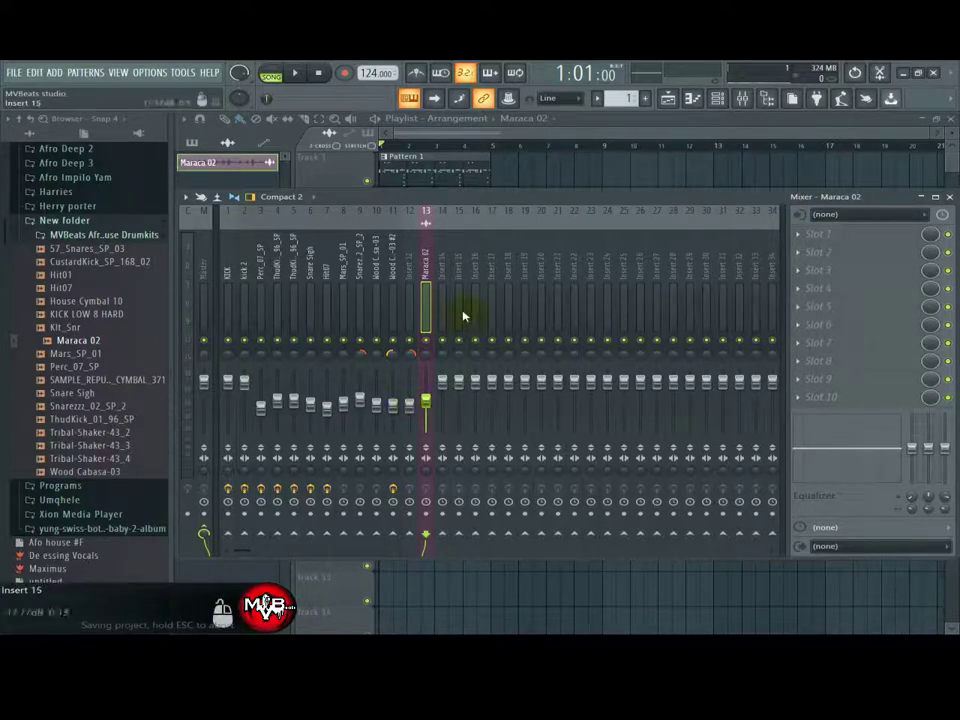
Step: Play the song and balance the Maraca 02 mixer level against Wood Cabasa-03 #2, setting Maraca 02 to about -11.6 dB
key("space")
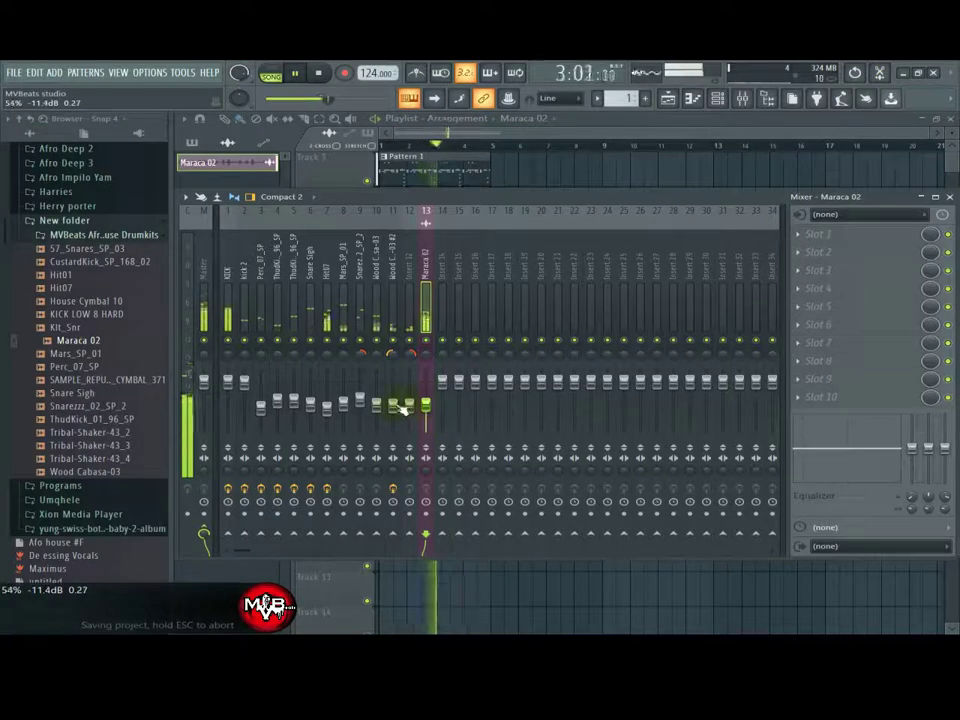
left_click_drag(394, 405, 427, 406)
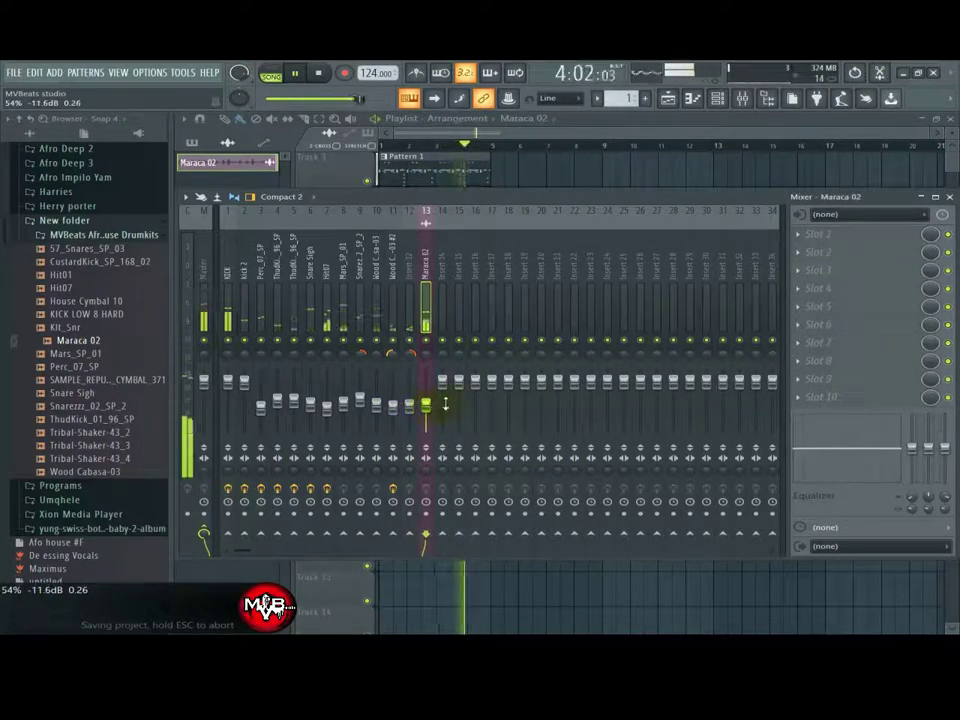
key("space")
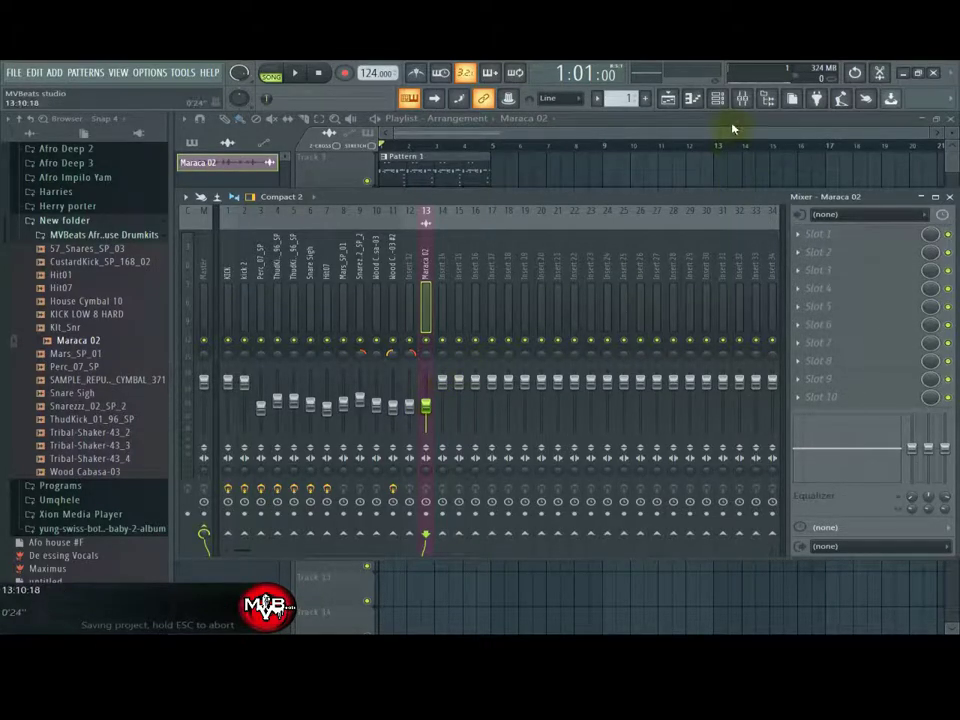
key("space")
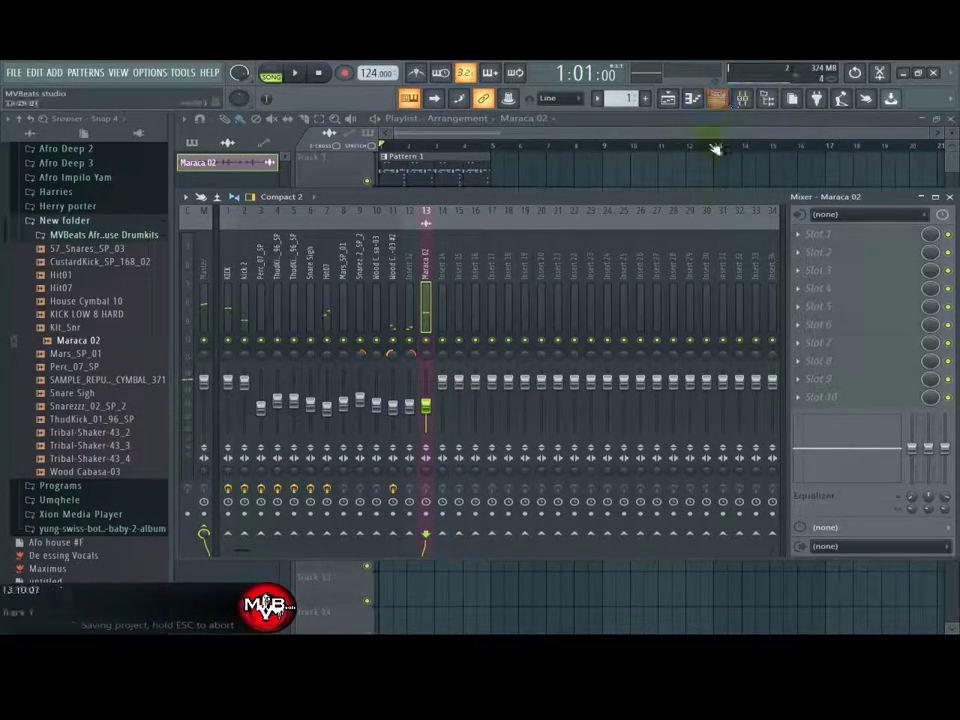
Step: Adjust the Maraca 02 sample's time-stretching pitch, enable Swap stereo and play the song
key("F6")
left_click(330, 306)
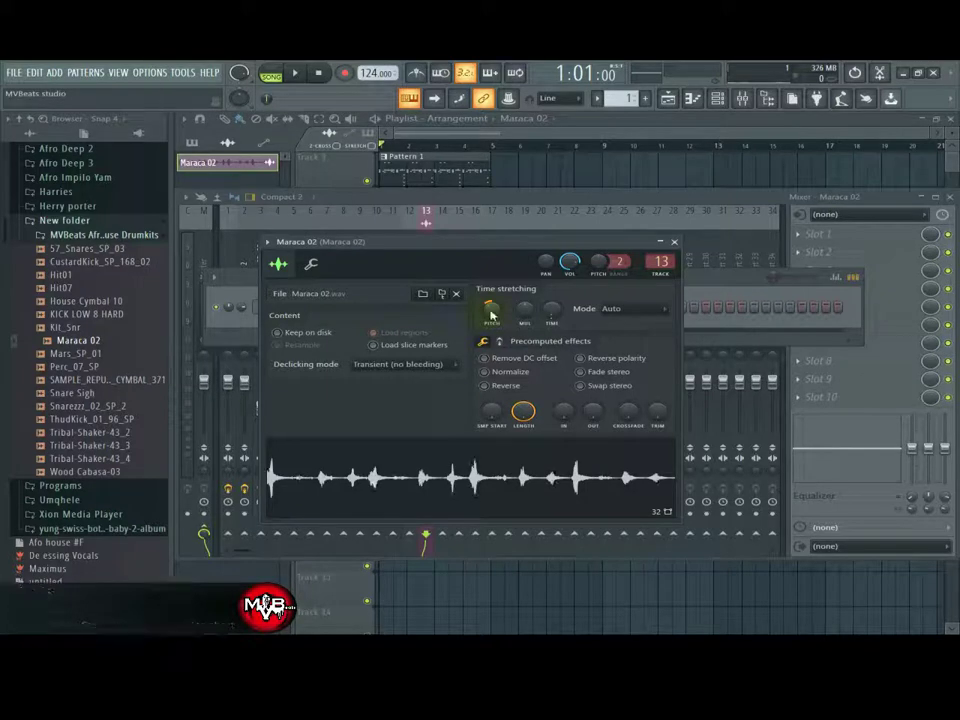
left_click(715, 280)
key("space")
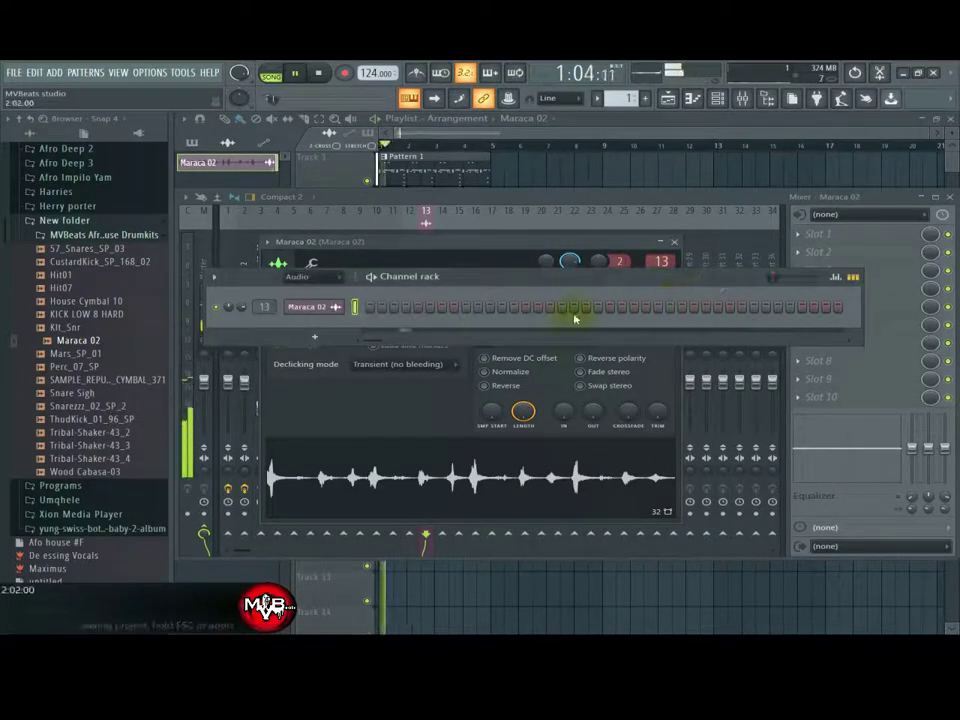
left_click(659, 382)
left_click(720, 280)
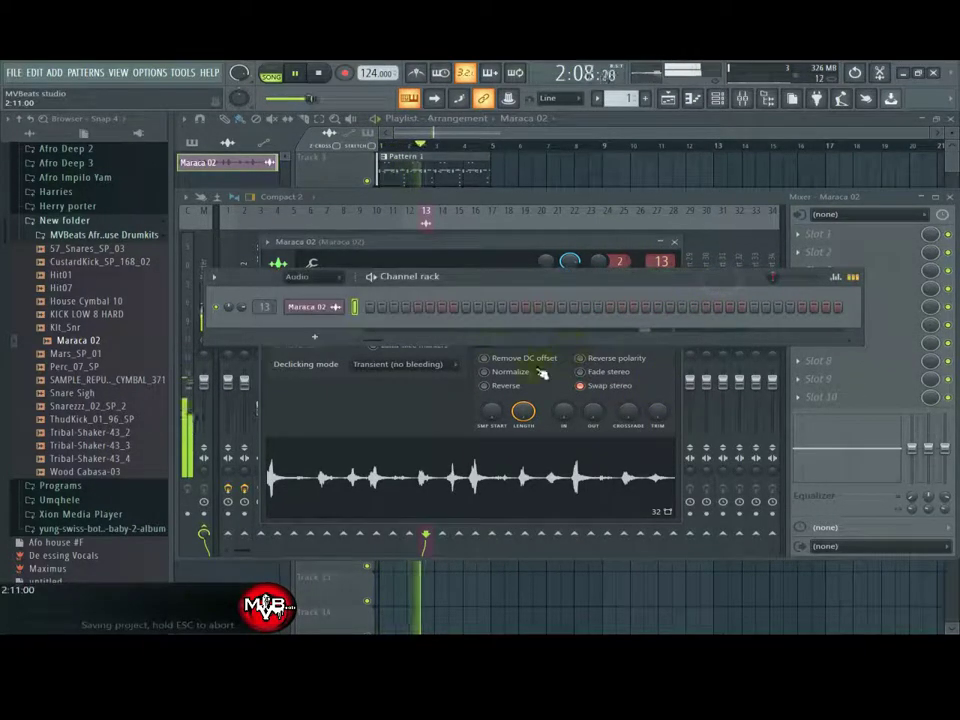
Step: Lower the Insert 12 and Wood Cabasa-03 #2 mixer levels, setting Wood Cabasa-03 #2 to about -14.2 dB, and stop playback
left_click(687, 202)
left_click_drag(410, 409, 393, 411)
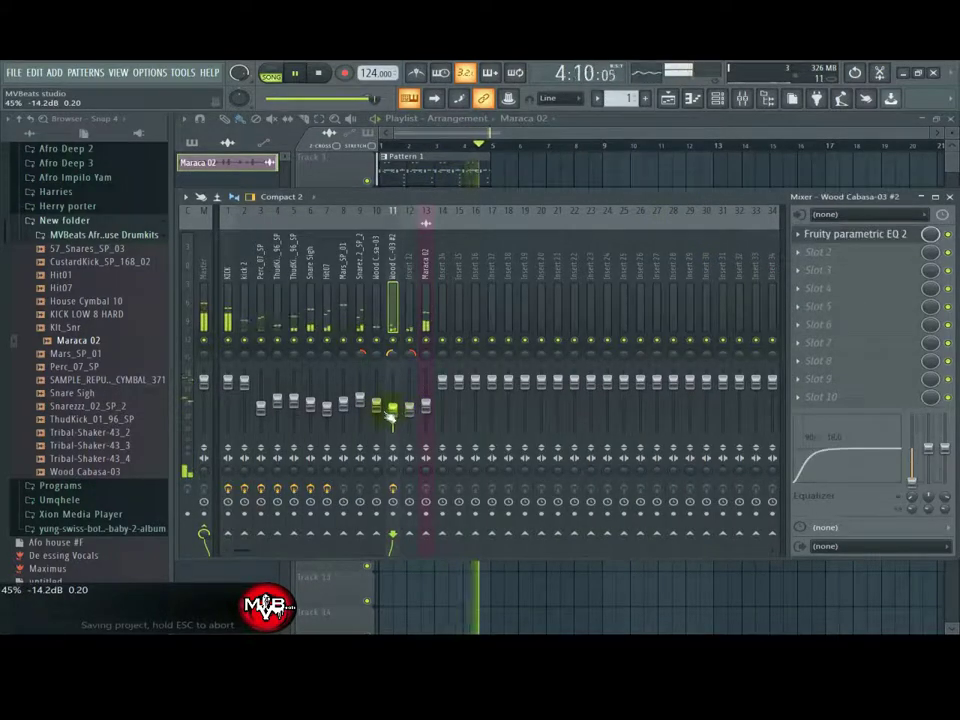
left_click(376, 410)
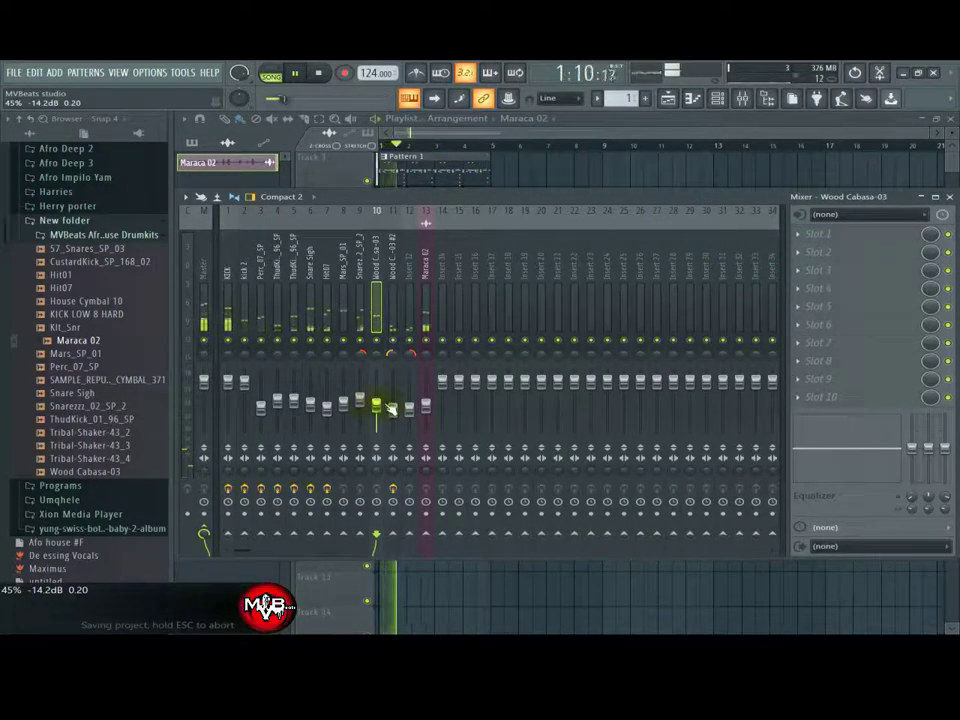
key("space")
key("F6")
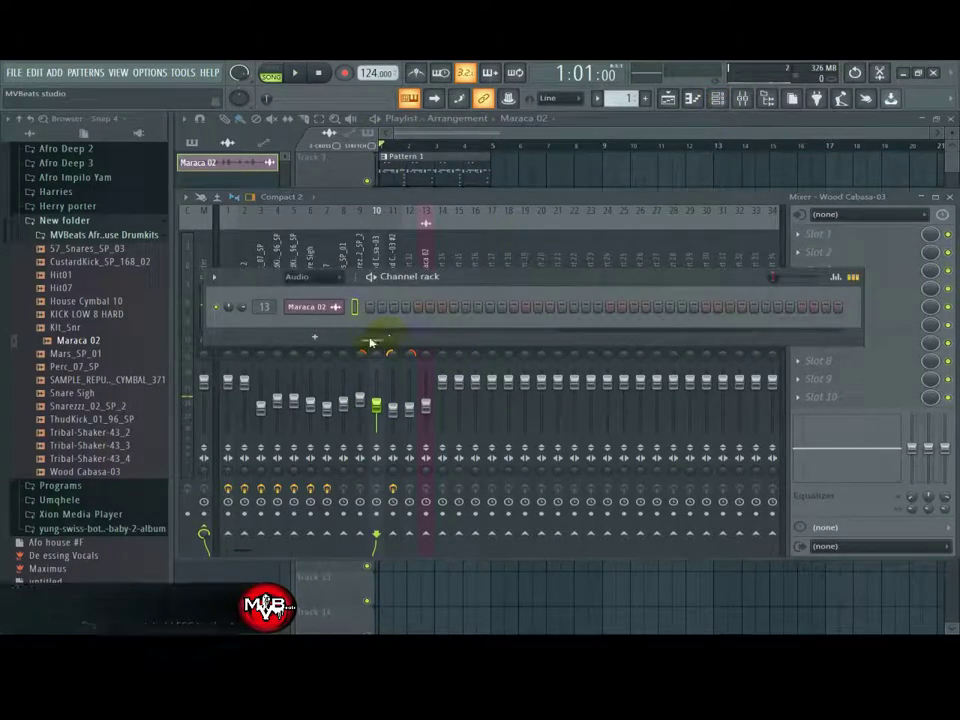
Step: Display all channels in the channel rack and add a reFX Nexus instrument channel
left_click(337, 283)
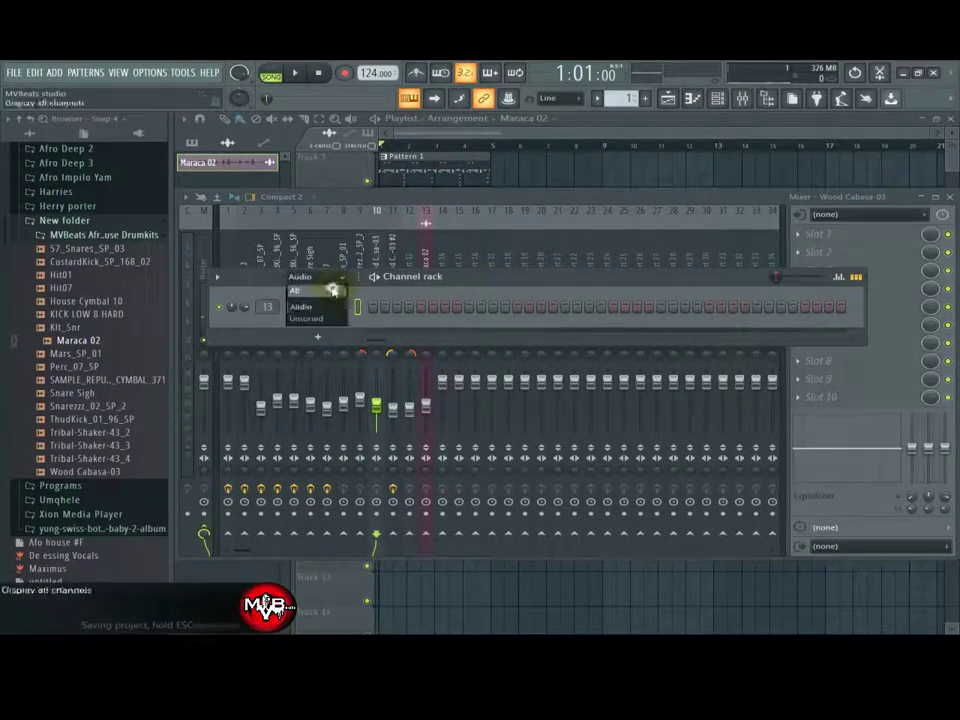
left_click(332, 287)
left_click_drag(476, 281, 463, 151)
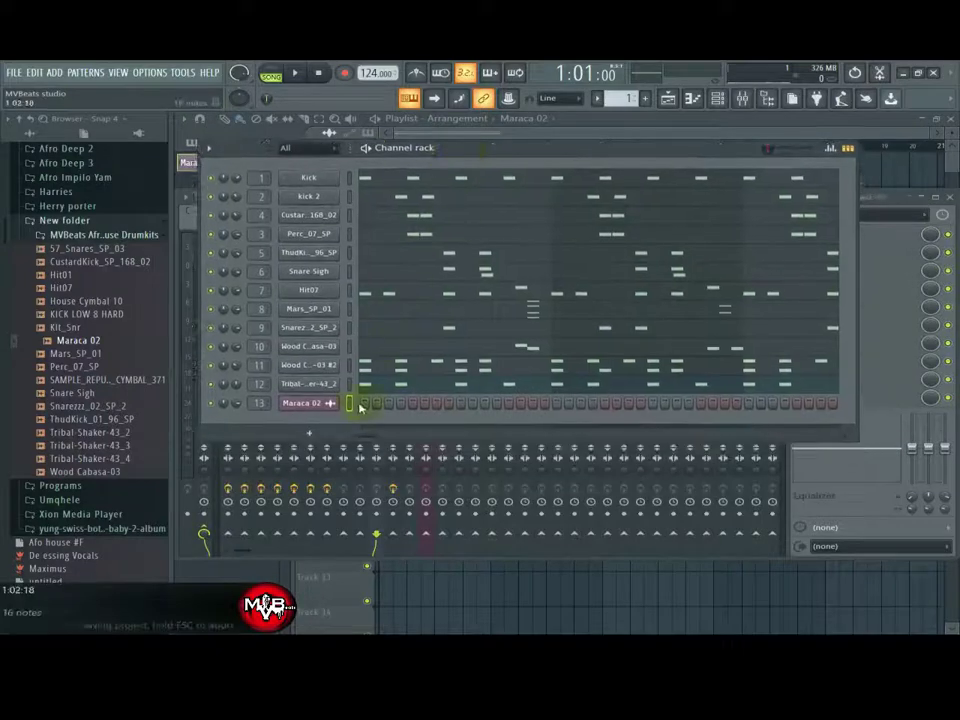
left_click(338, 437)
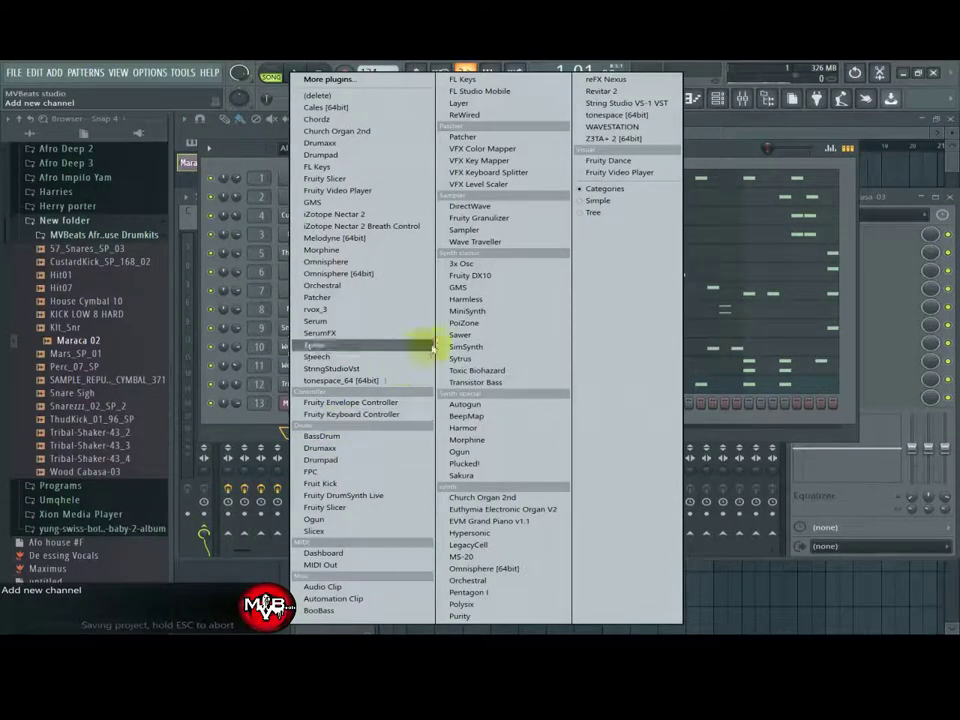
left_click(600, 79)
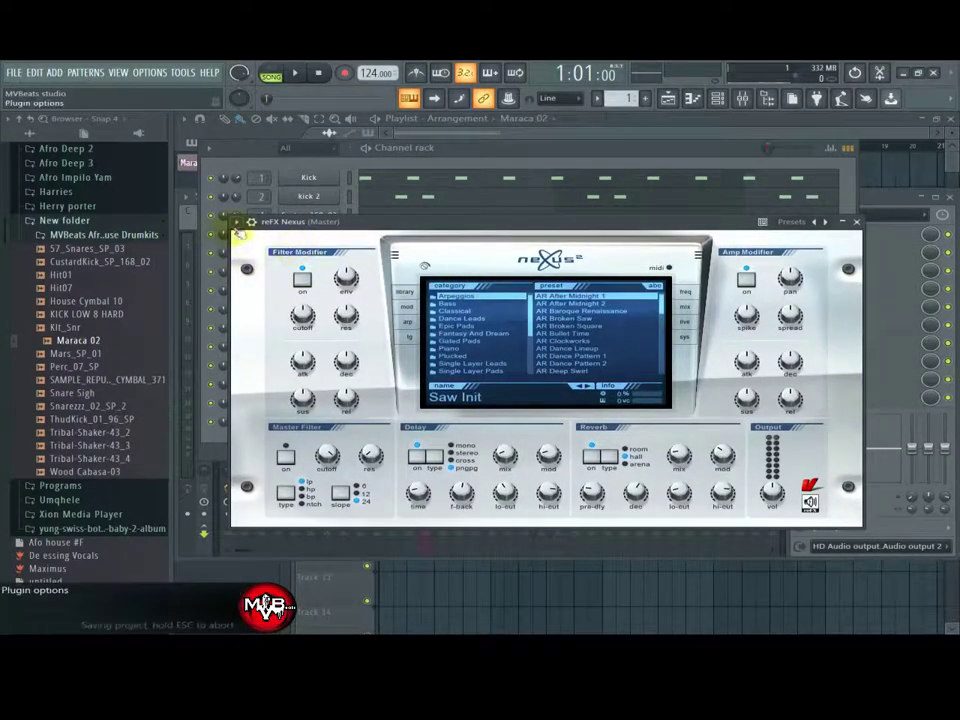
Step: Load the PL One Finger preset in the Nexus instrument
left_click(236, 223)
mouse_move(253, 255)
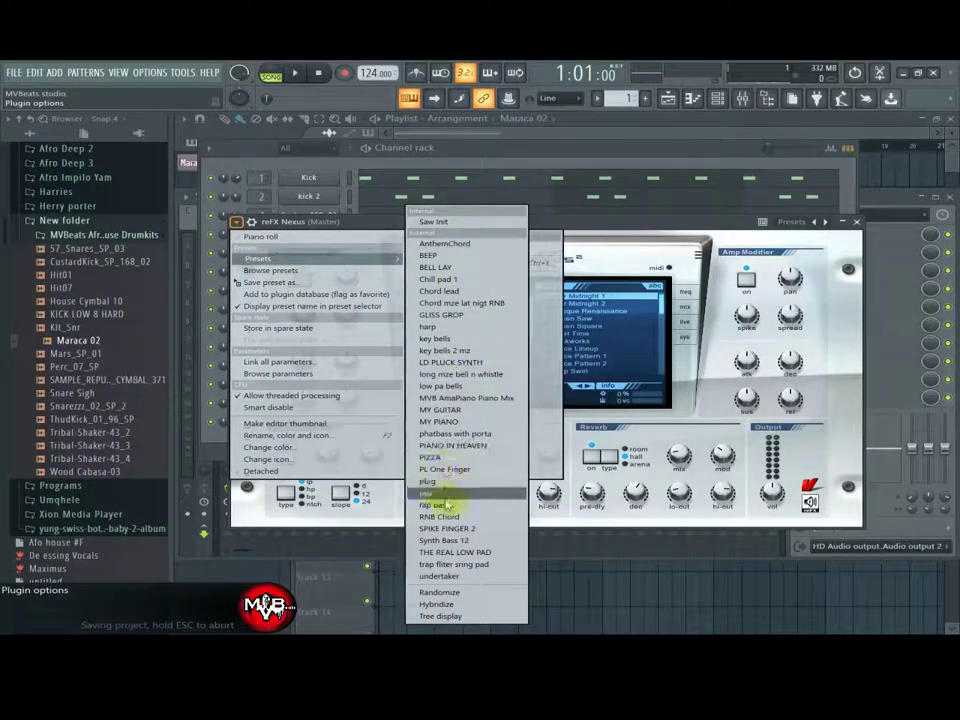
left_click(450, 469)
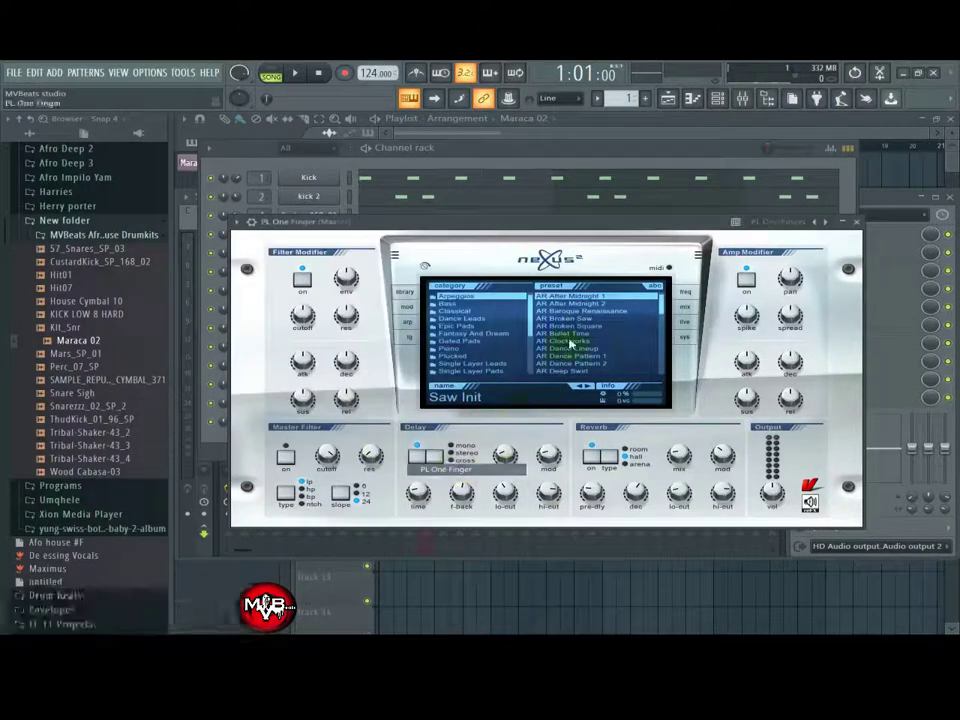
Step: Route the PL One Finger channel to mixer track 14
left_click(568, 153)
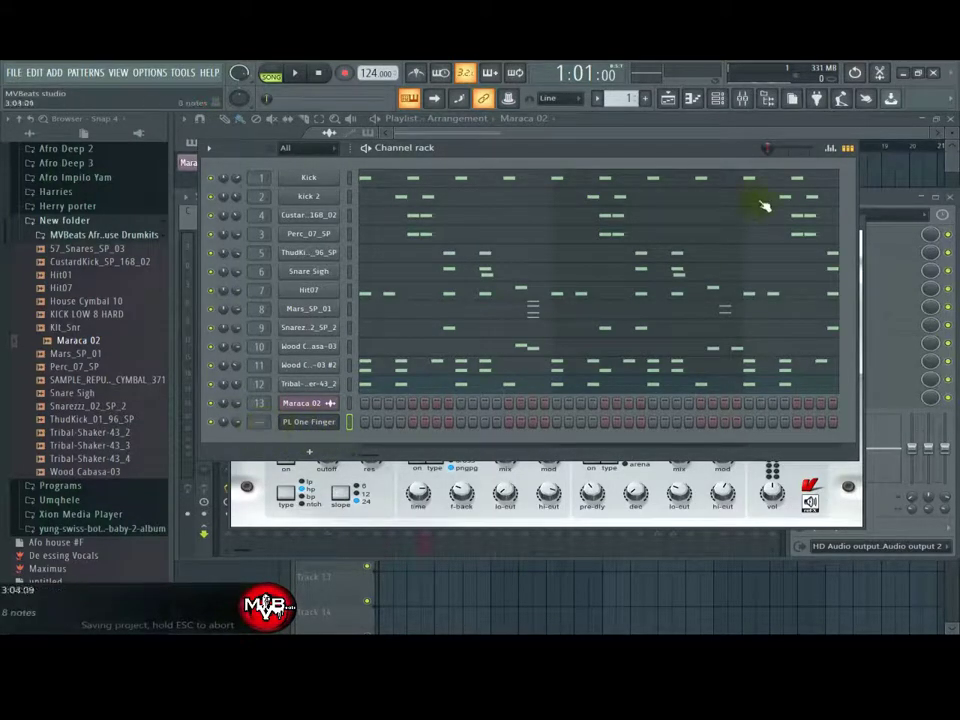
left_click(871, 204)
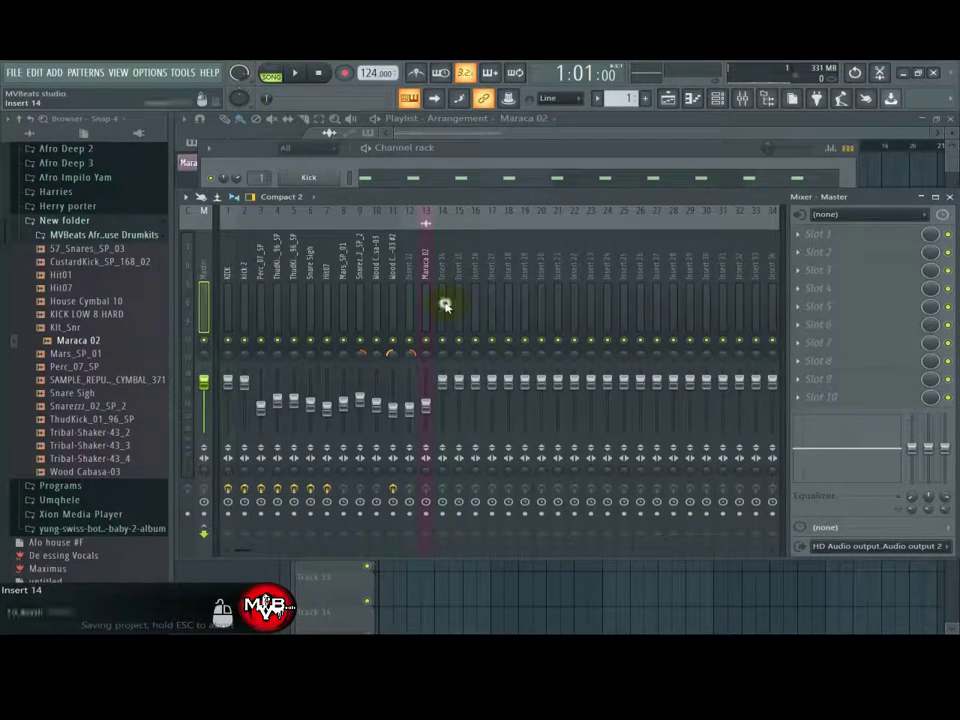
right_click(445, 305)
mouse_move(600, 308)
left_click(650, 307)
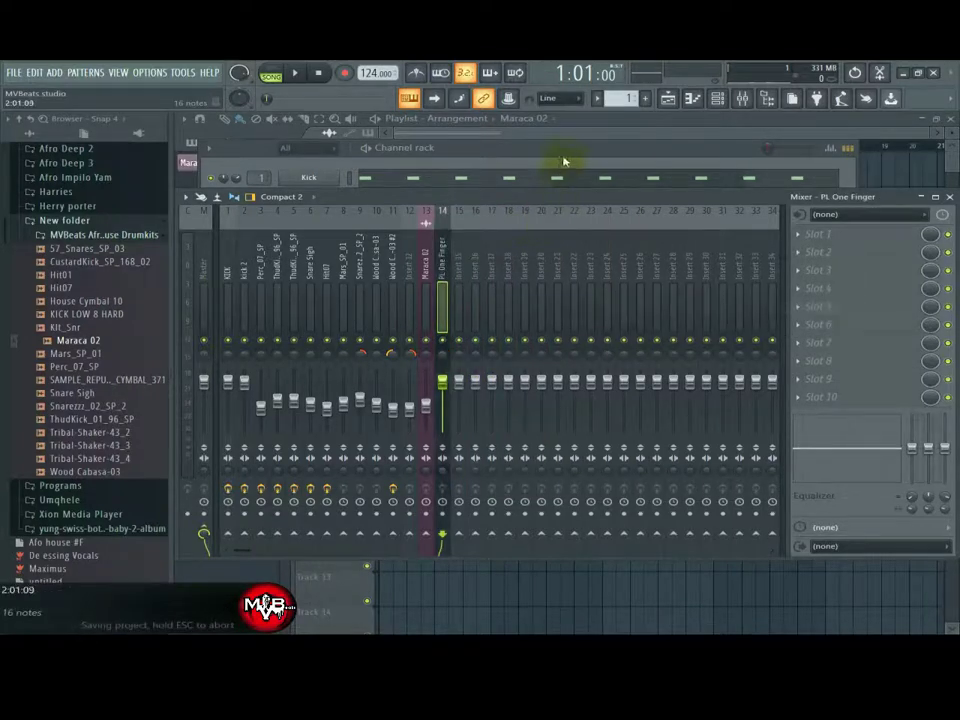
Step: Open the PL One Finger channel's piano roll around the C5 to C7 range
left_click(563, 161)
right_click(320, 426)
left_click(366, 423)
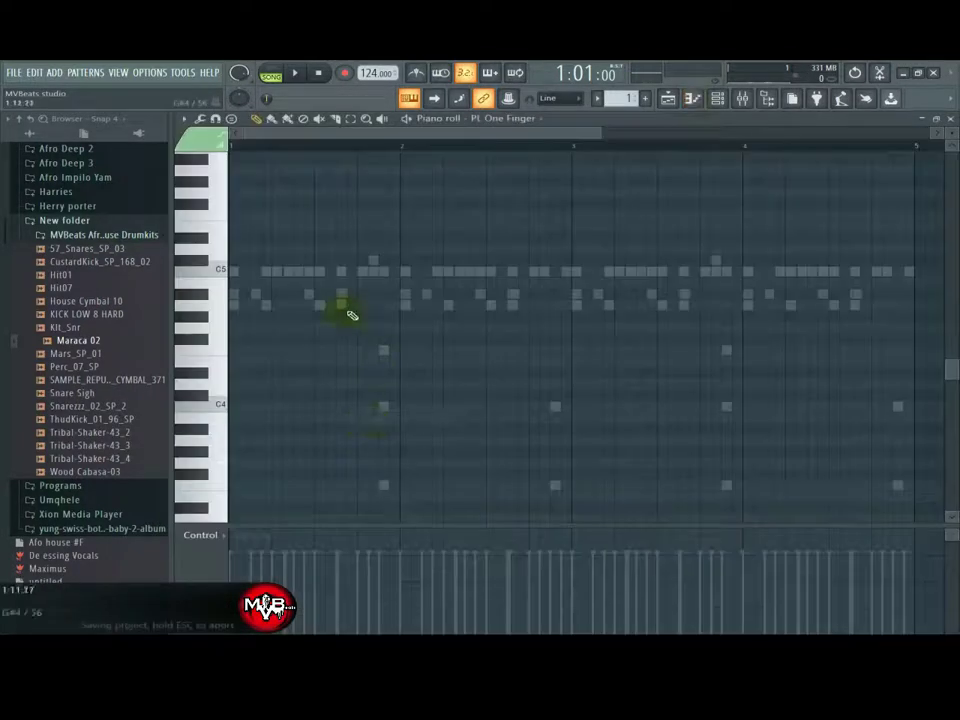
scroll(349, 322, "up", 4)
scroll(496, 233, "down", 1)
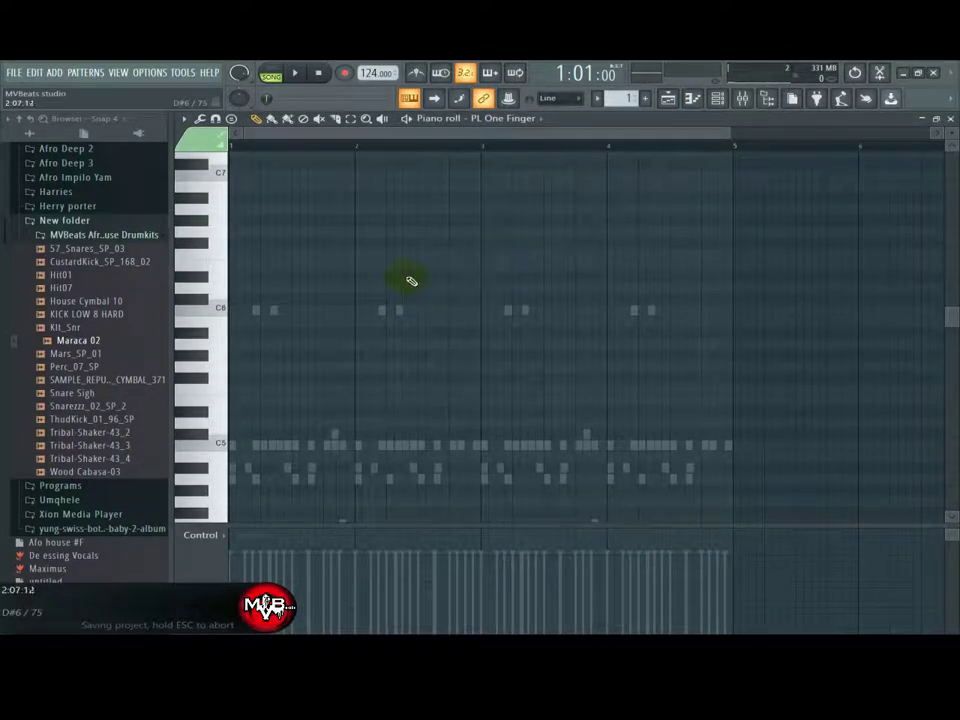
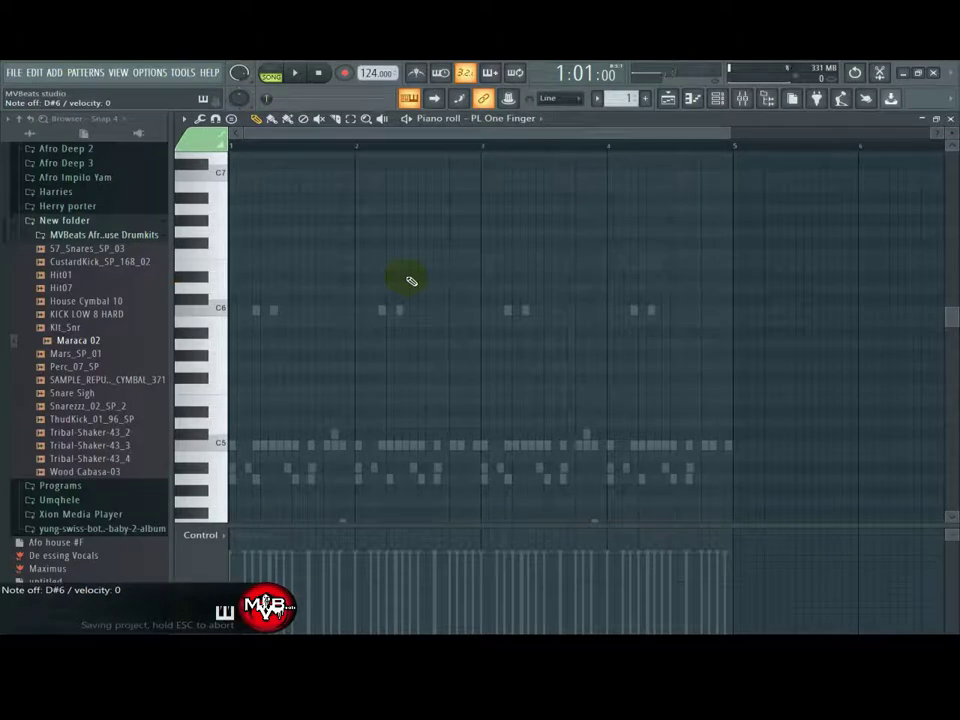
Step: Play the song to try out PL One Finger notes against the drums, and stop playback
key("space")
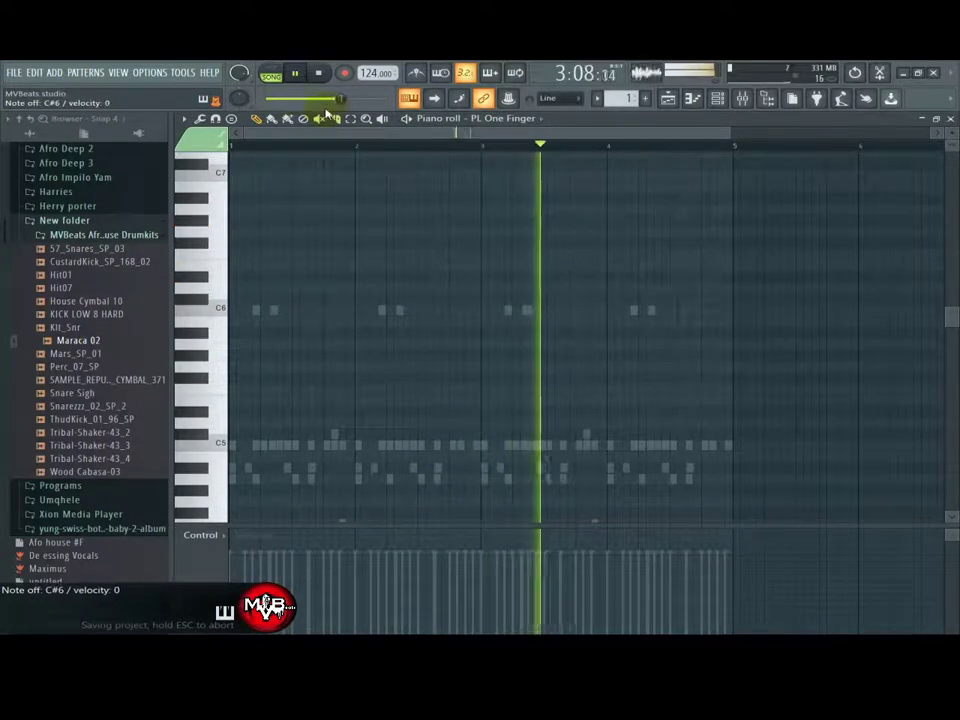
left_click(310, 84)
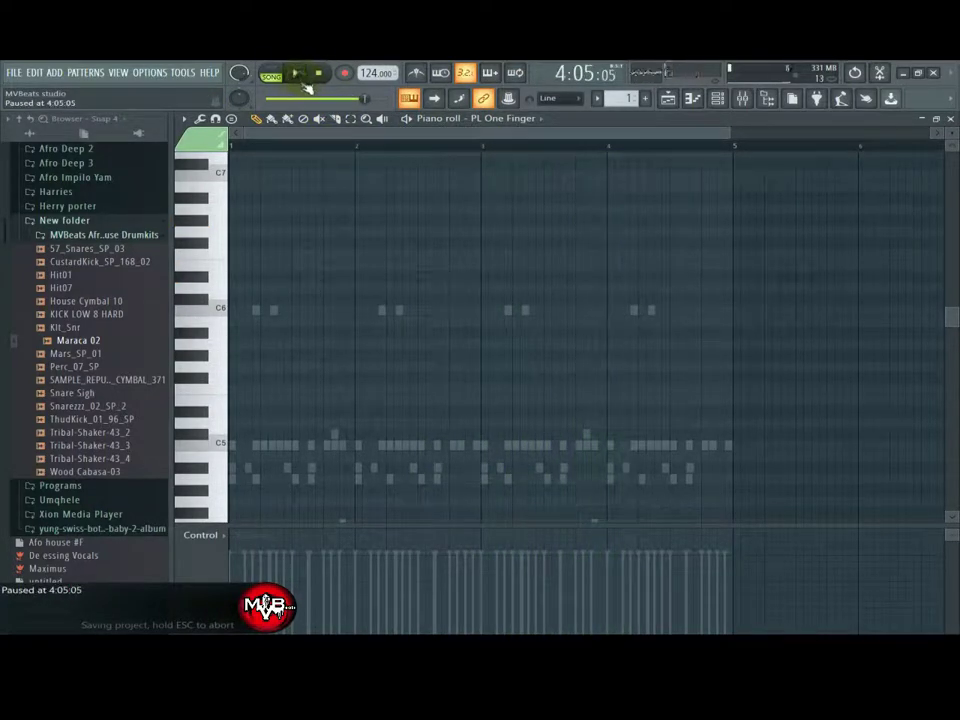
left_click(318, 78)
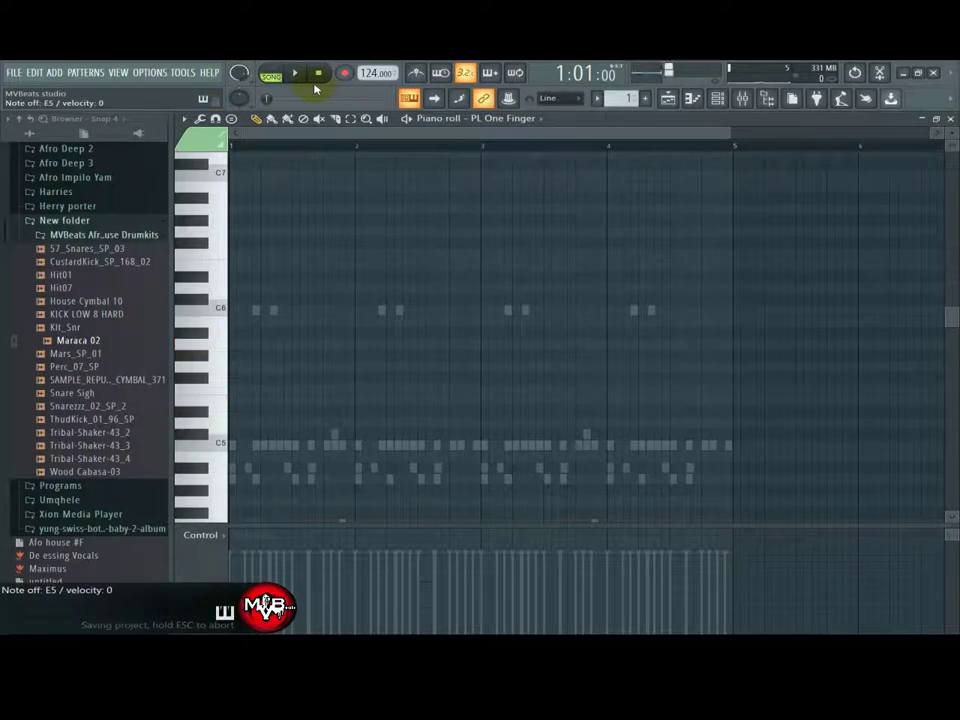
left_click(320, 80)
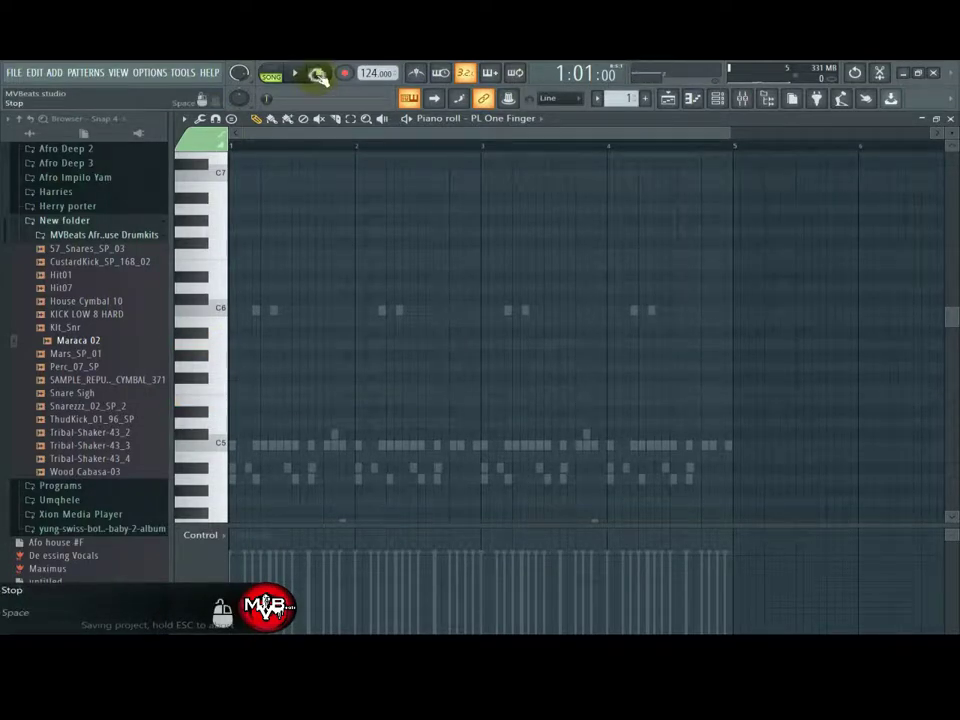
Step: Place paired E5 and A#5 notes at steps 1 and 4 of bar 1 and play them briefly with the song
left_click(237, 403)
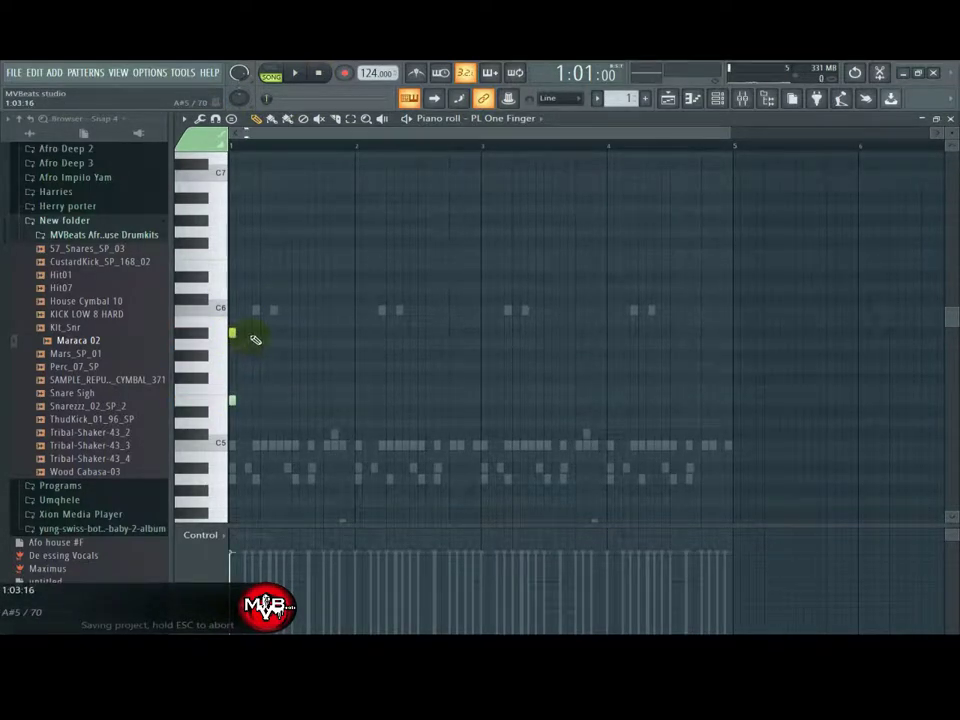
left_click(255, 336)
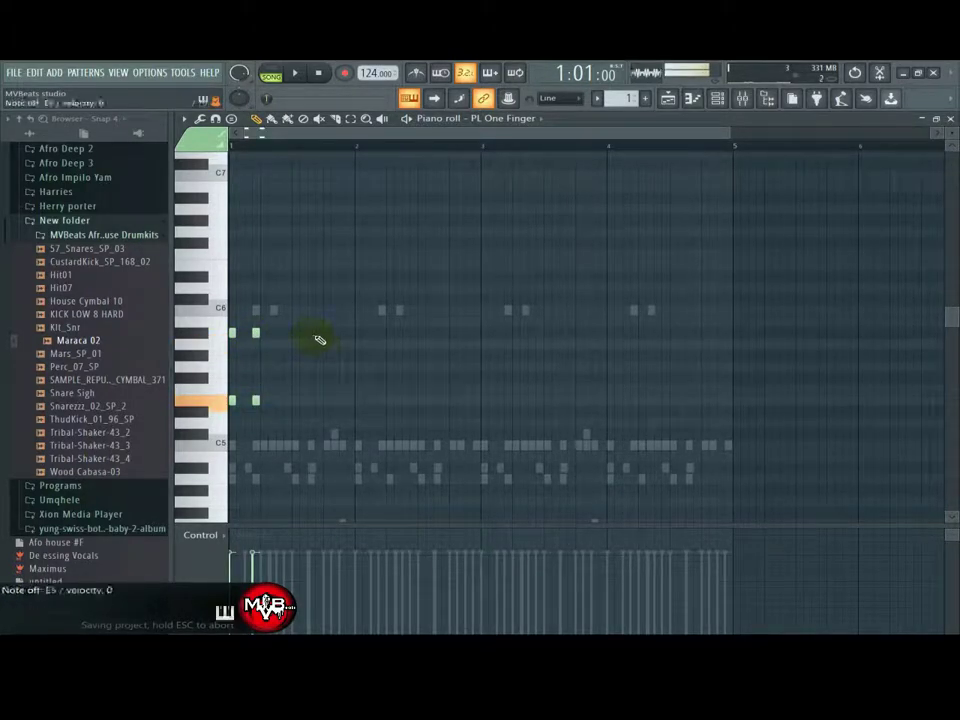
left_click(298, 75)
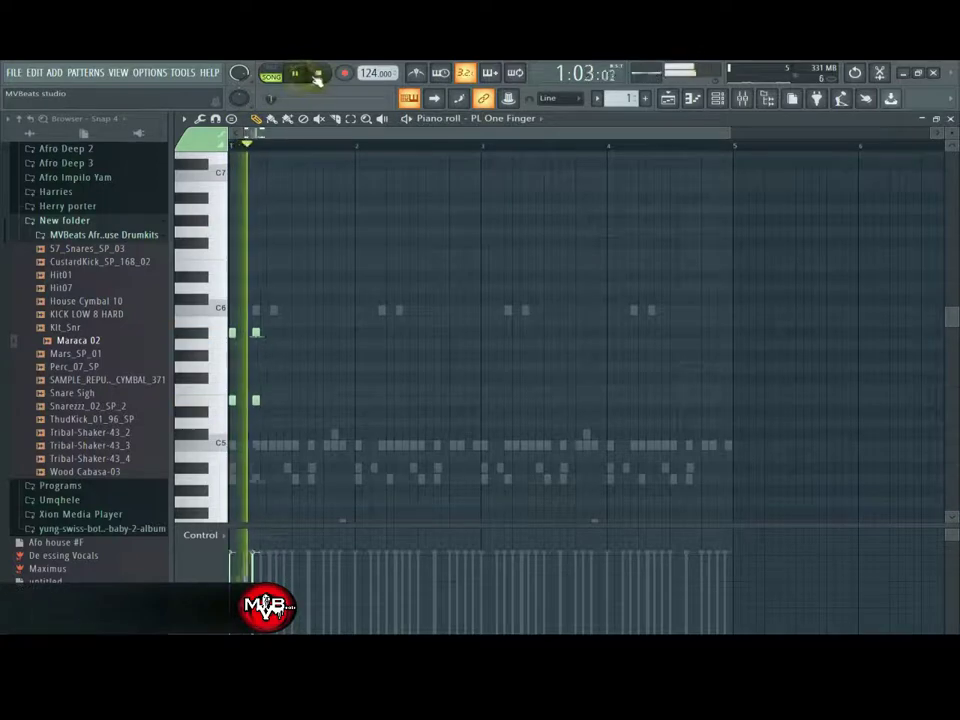
left_click(320, 76)
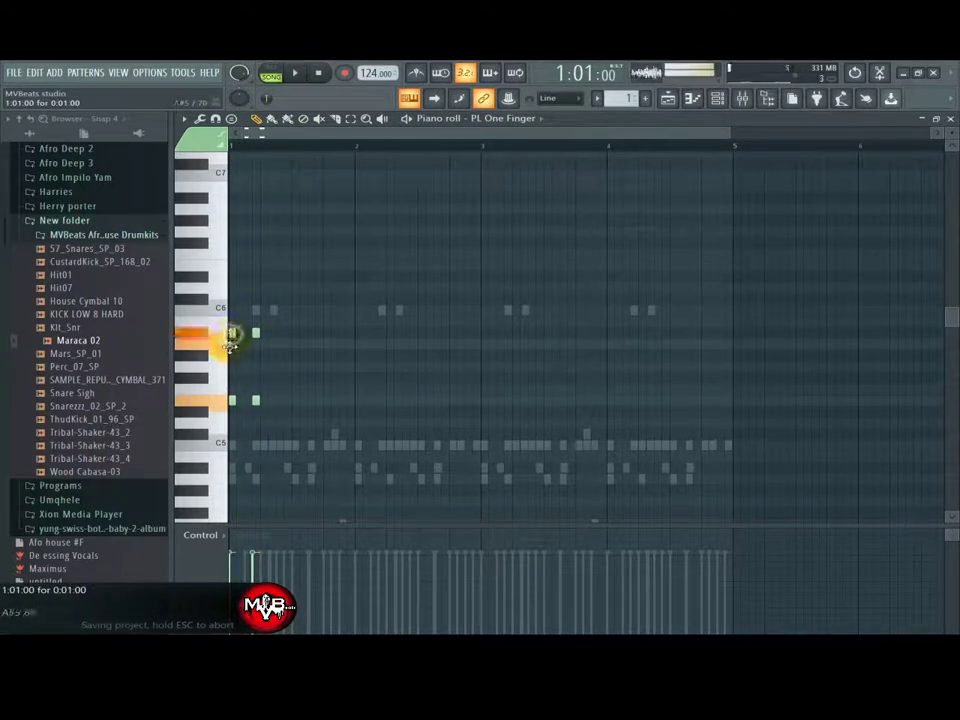
Step: Lower the upper notes to A5 and move the second note pair to step 3 of bar 1
left_click(252, 345)
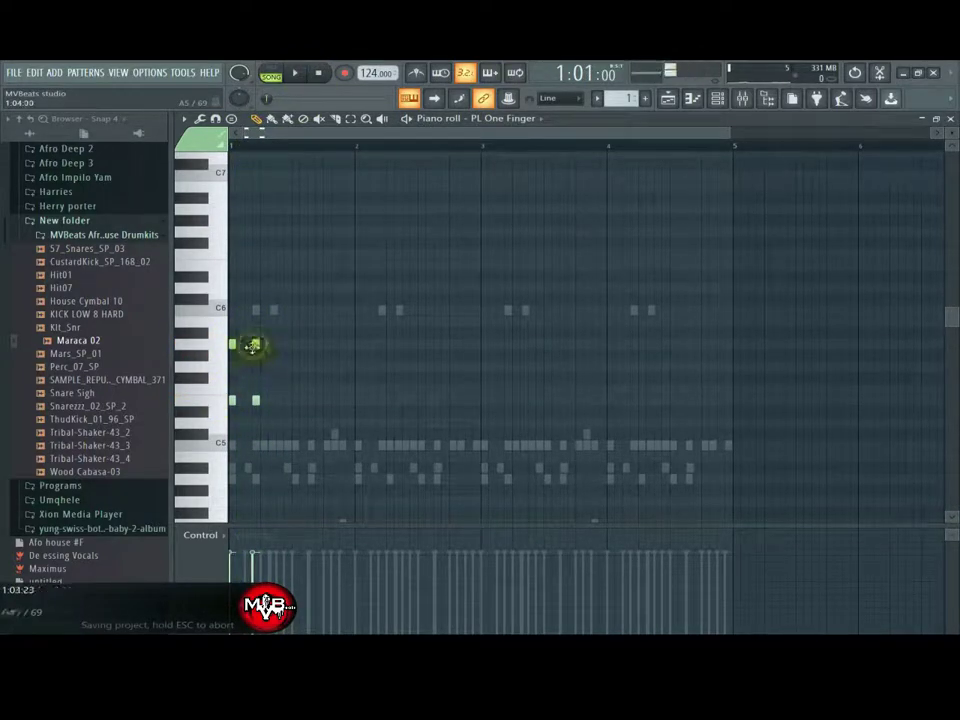
left_click(245, 346)
left_click(248, 400)
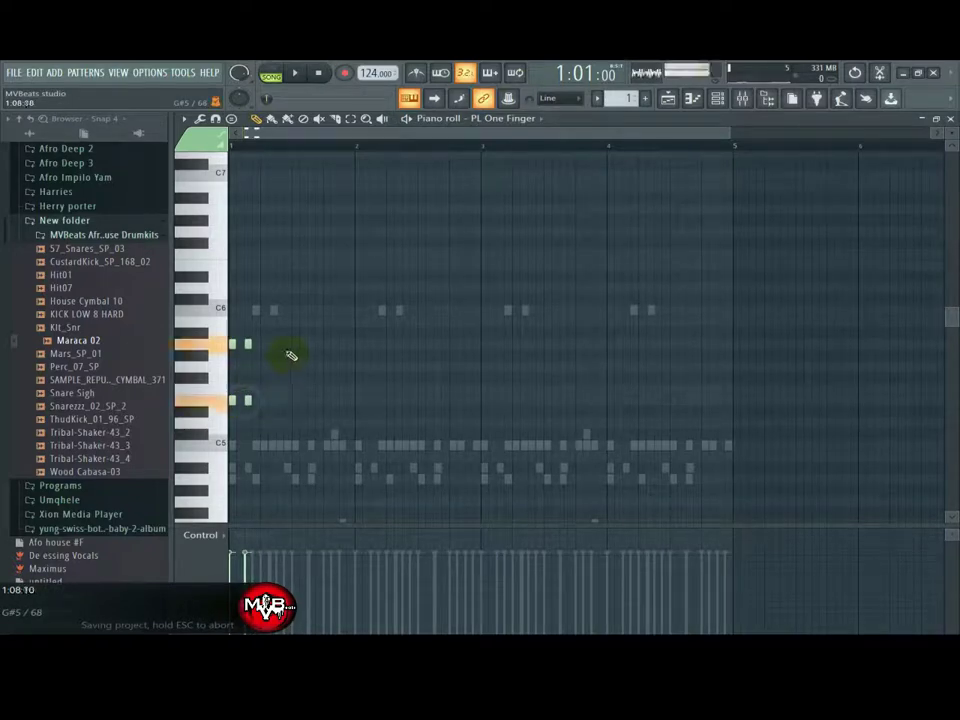
Step: Add E5 and A5 note pairs at steps 8 and 11 of bar 1, and play the song to check the melody
left_click(287, 345)
left_click(287, 400)
left_click(311, 345)
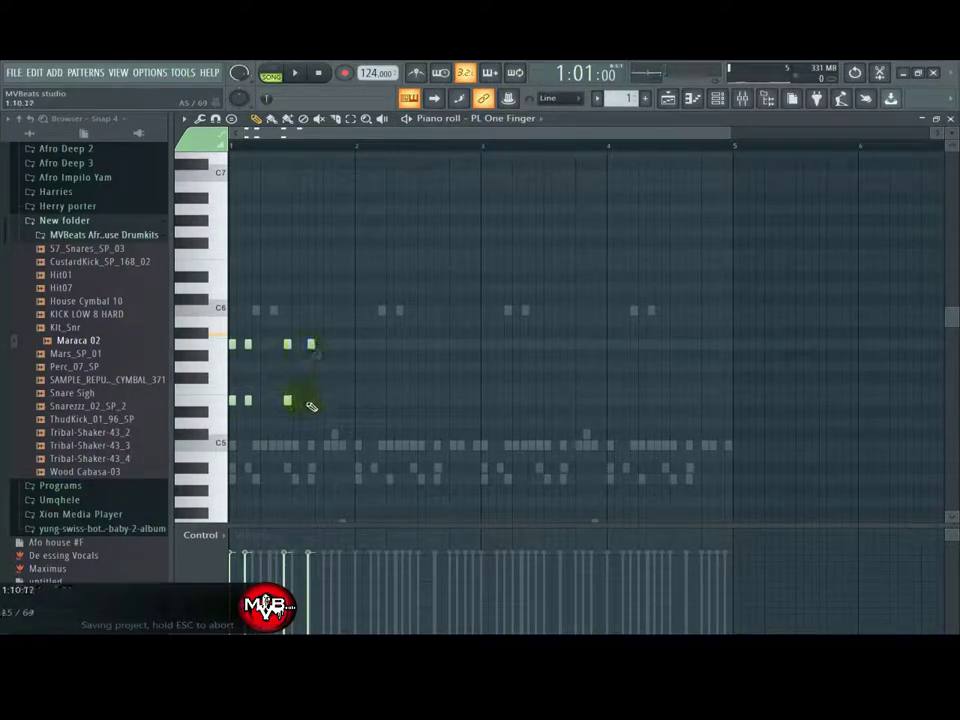
left_click(311, 400)
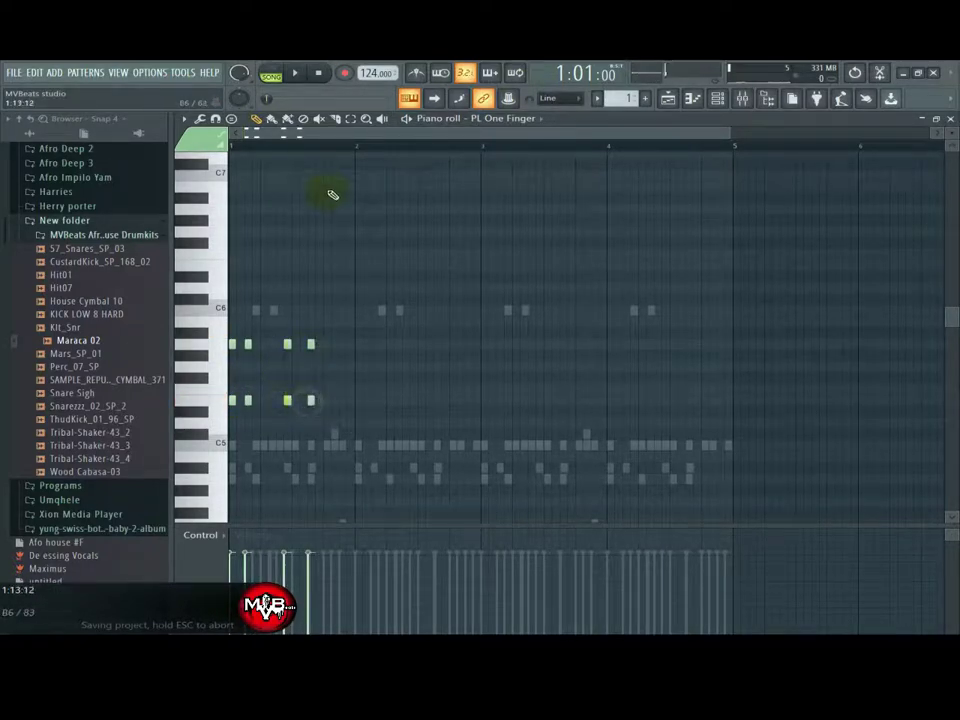
left_click(294, 73)
key("space")
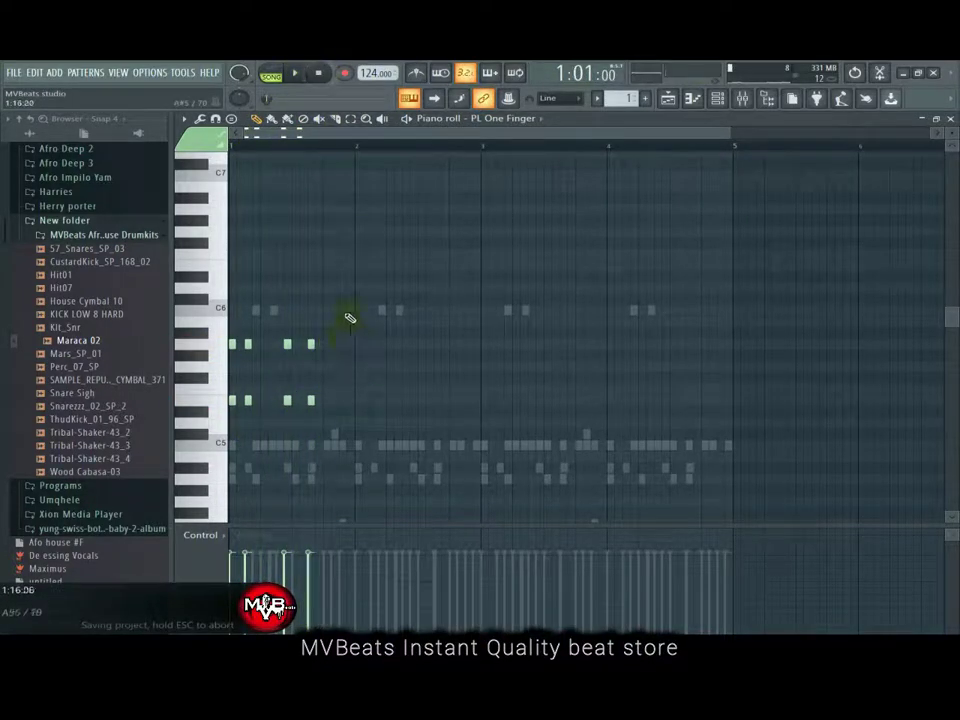
Step: Duplicate all the bar 1 notes into bar 2 at the same pitch and play the song
key("ctrl+a")
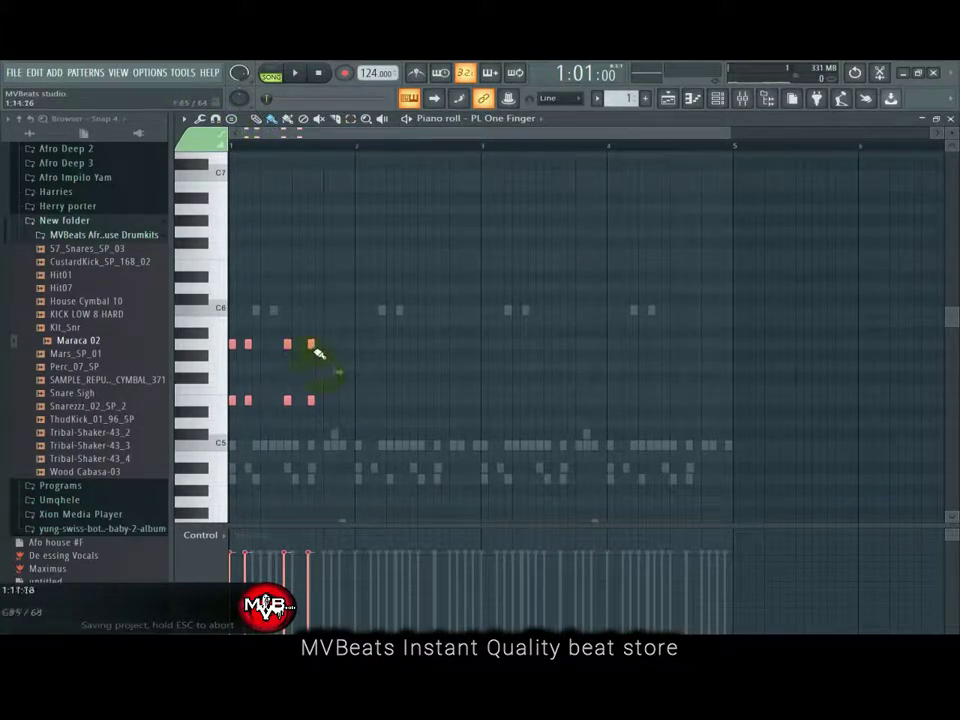
left_click_drag(310, 346, 435, 346)
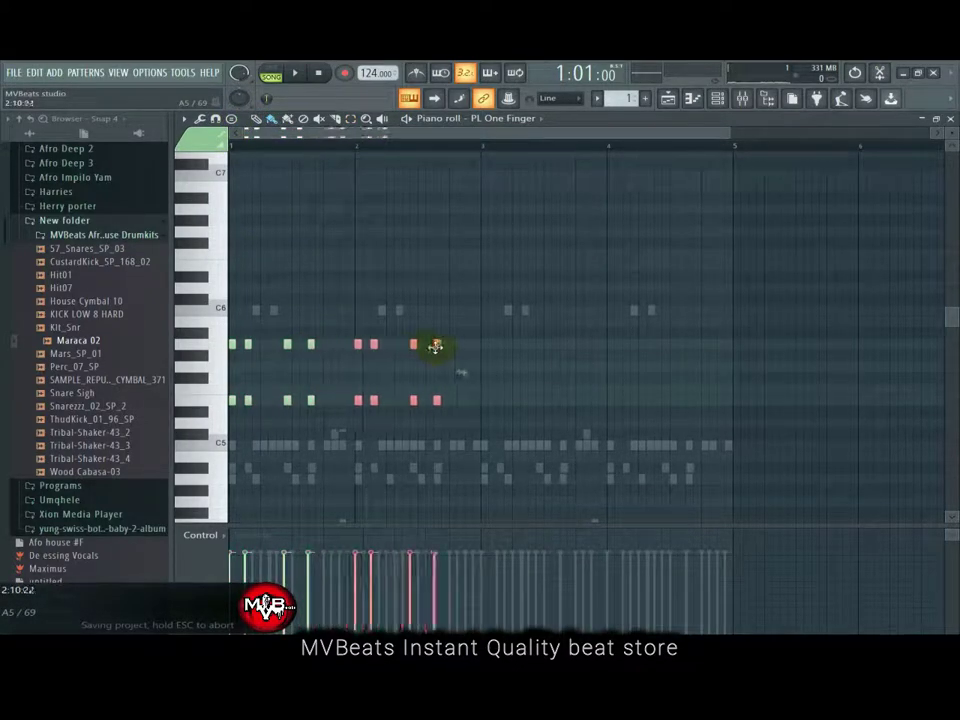
key("space")
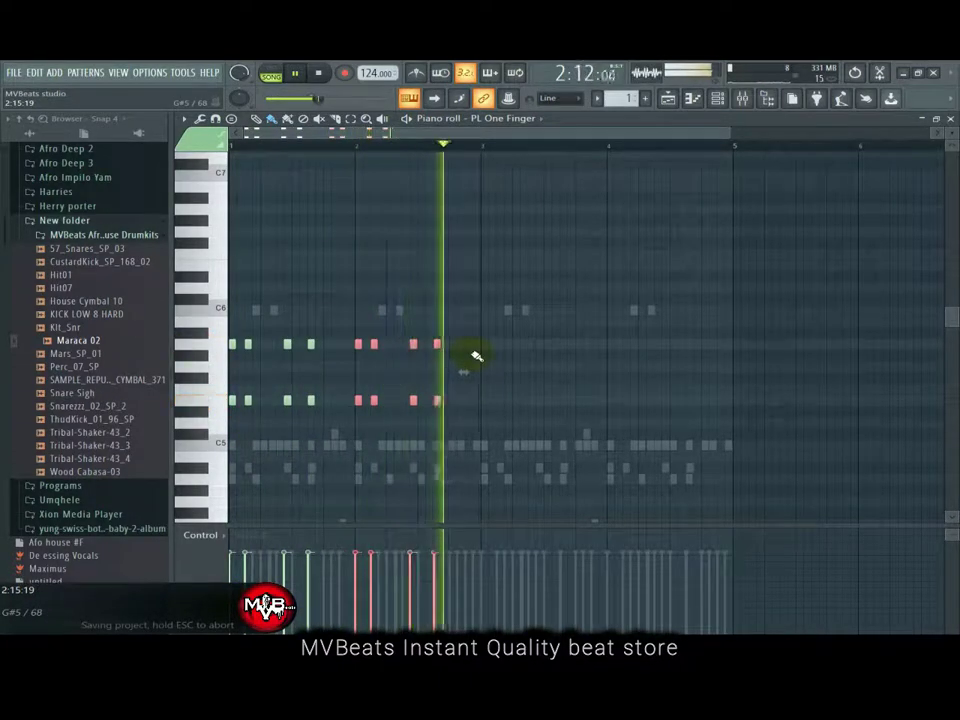
key("space")
Step: Lower the PL One Finger fader on mixer track 14 and play the song to check its level
left_click(722, 103)
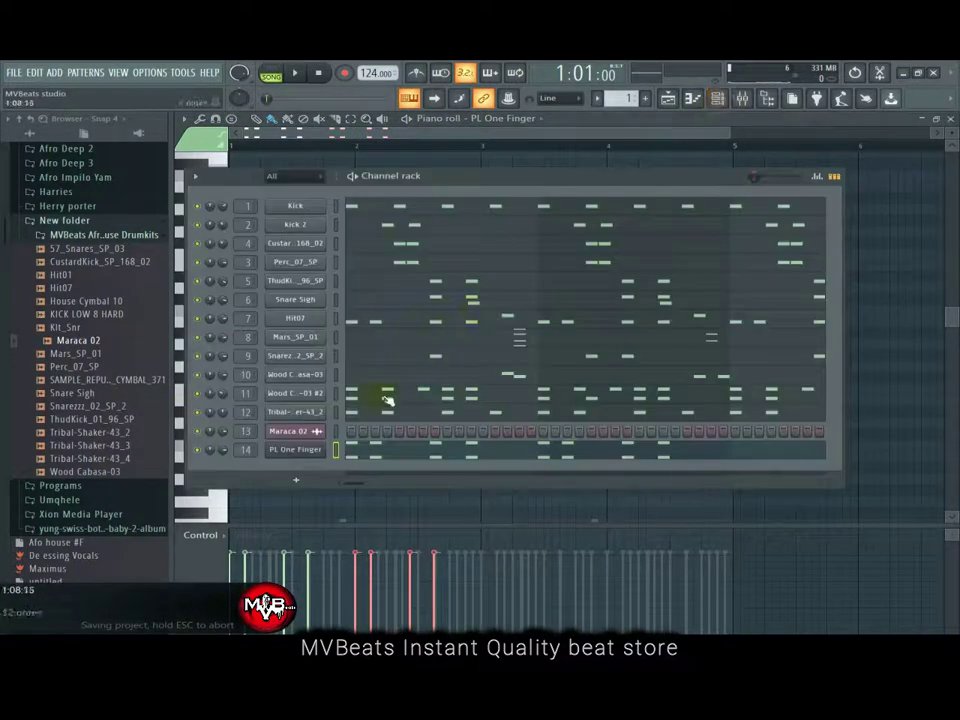
left_click(305, 449)
left_click(743, 101)
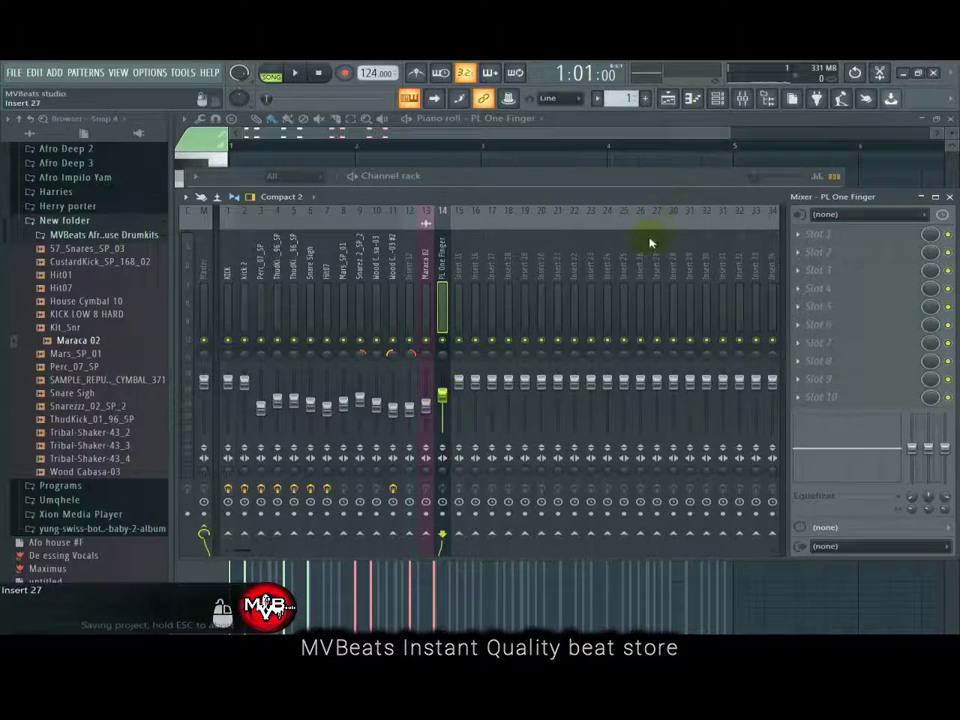
key("space")
key("space")
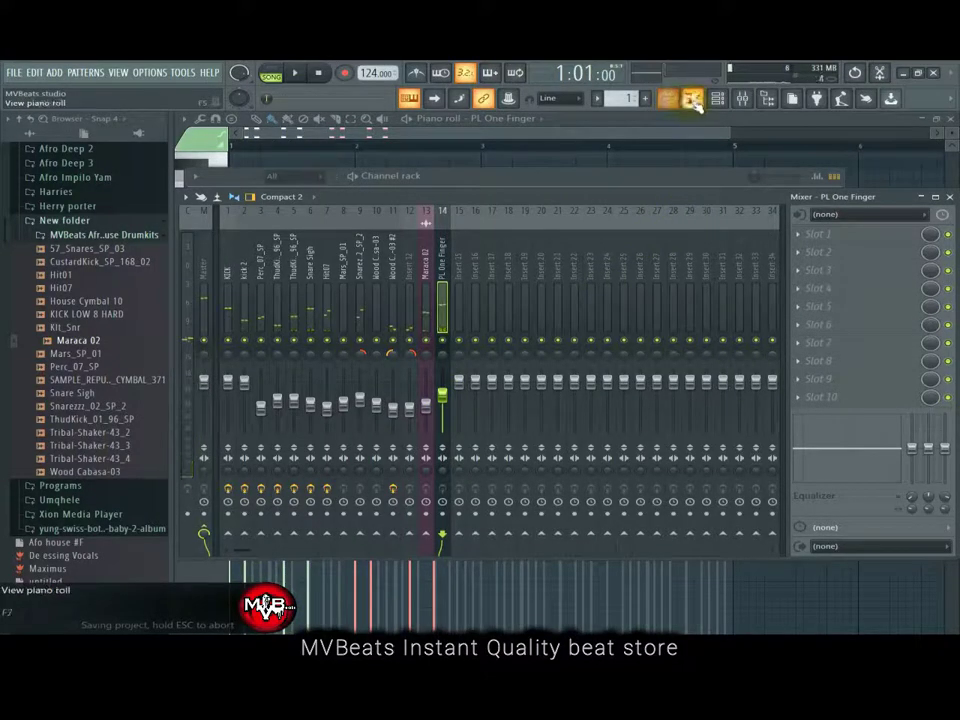
Step: Copy the bar 2 notes into bar 3, transposed up to A5 and D6, and play the song
left_click(692, 100)
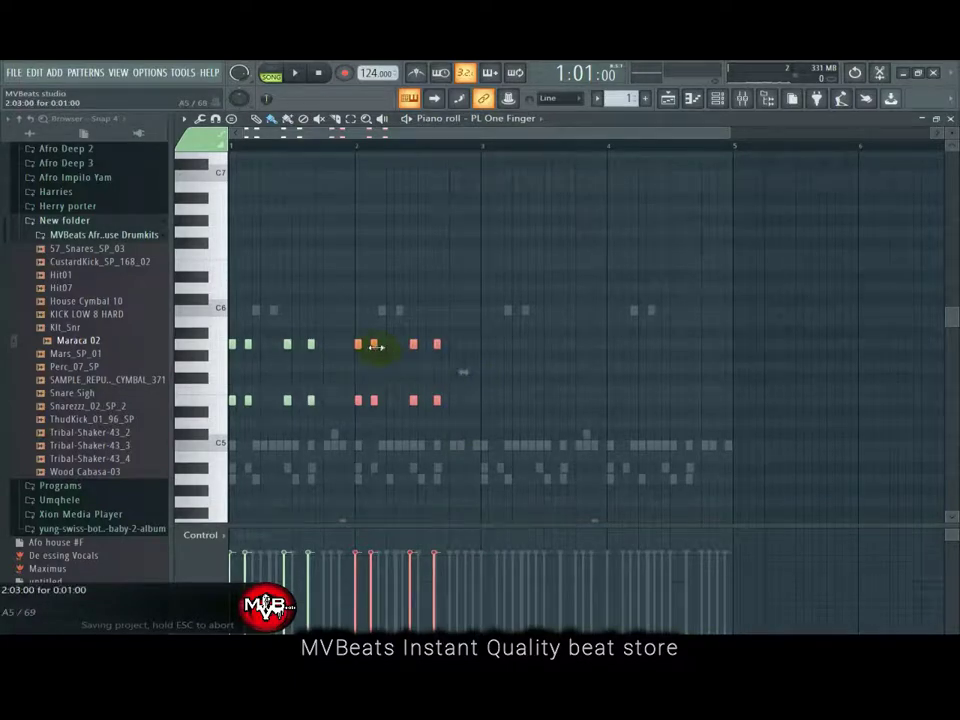
left_click_drag(373, 345, 500, 292)
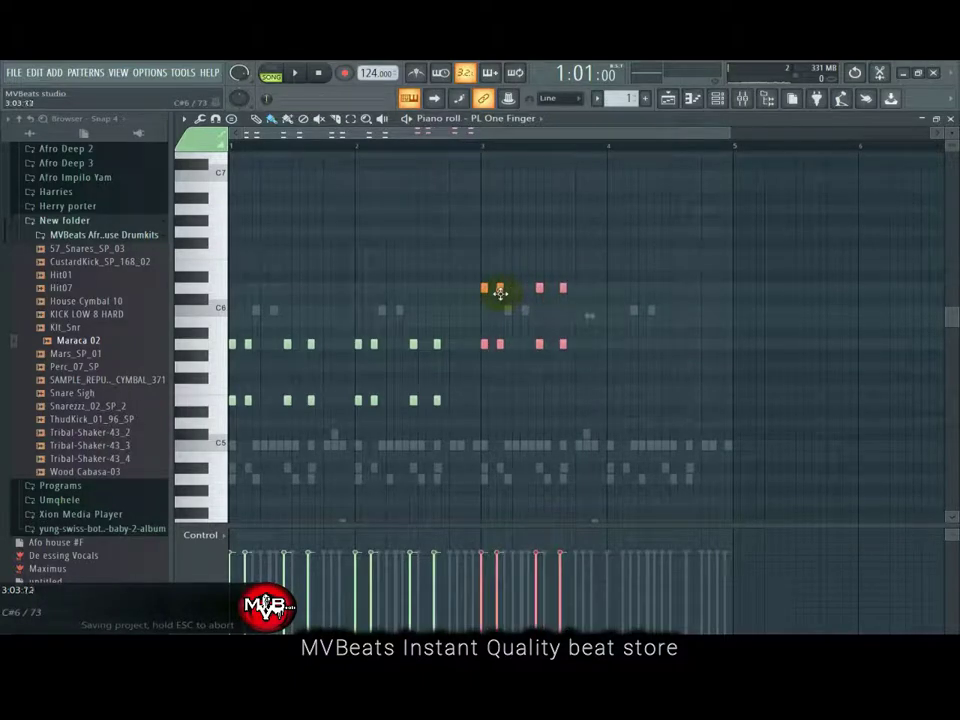
key("space")
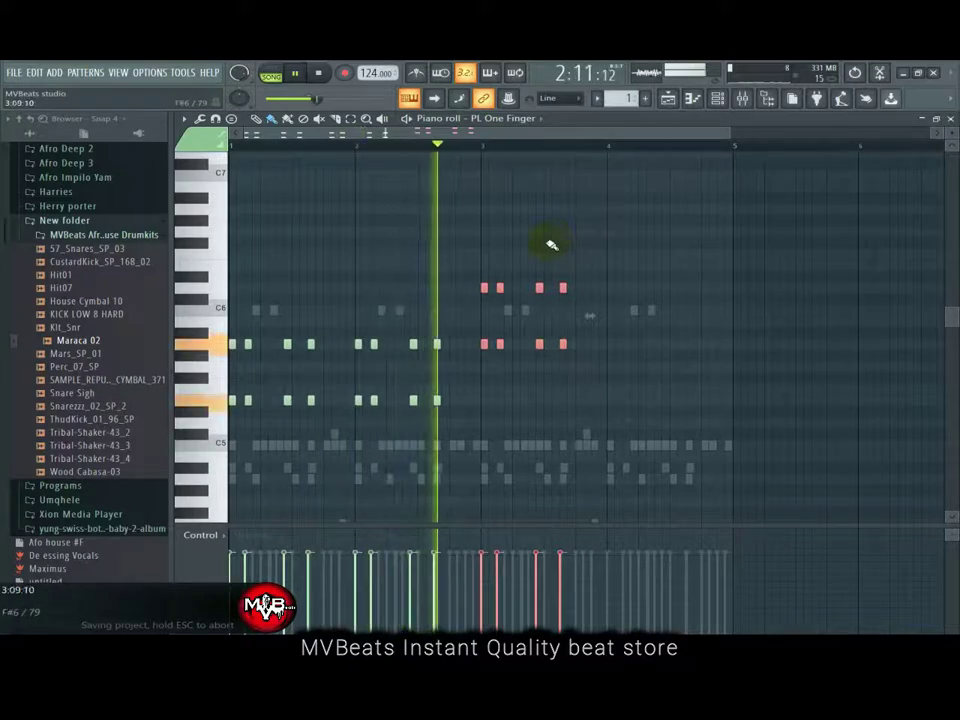
key("space")
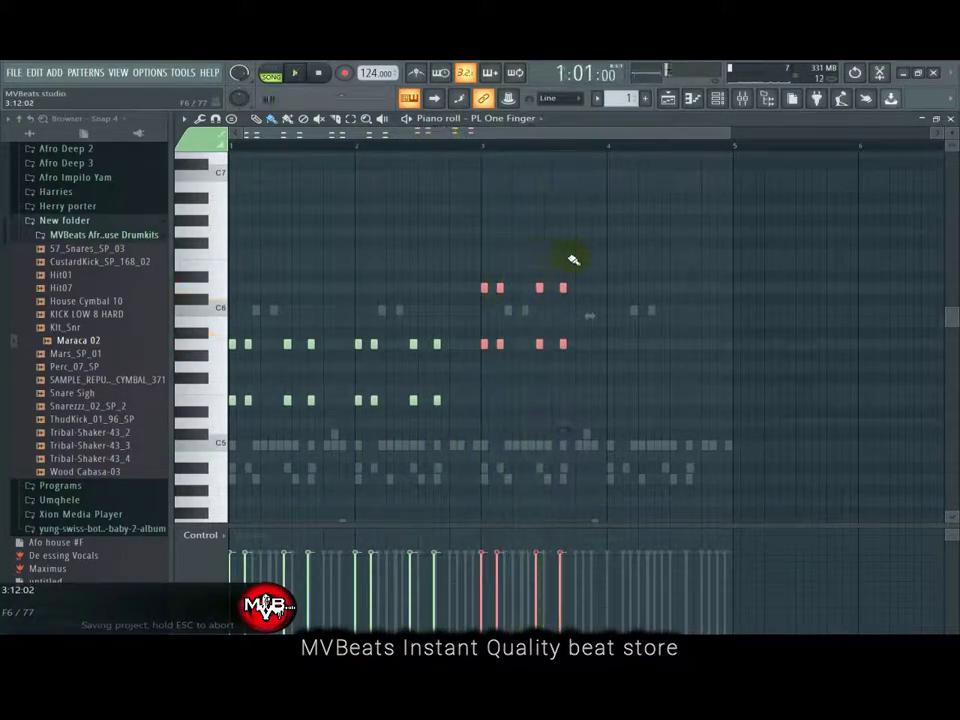
Step: Lower the last note pair of bar 3 to G5 and C6 and play the song
left_click(643, 283)
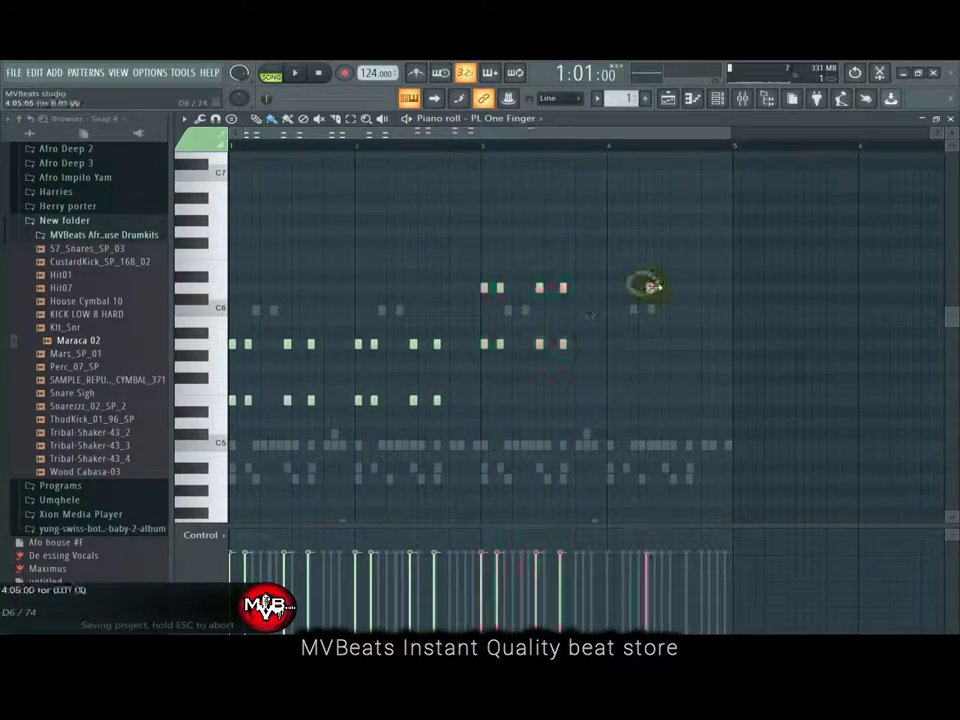
left_click(353, 120)
left_click_drag(597, 252, 550, 367)
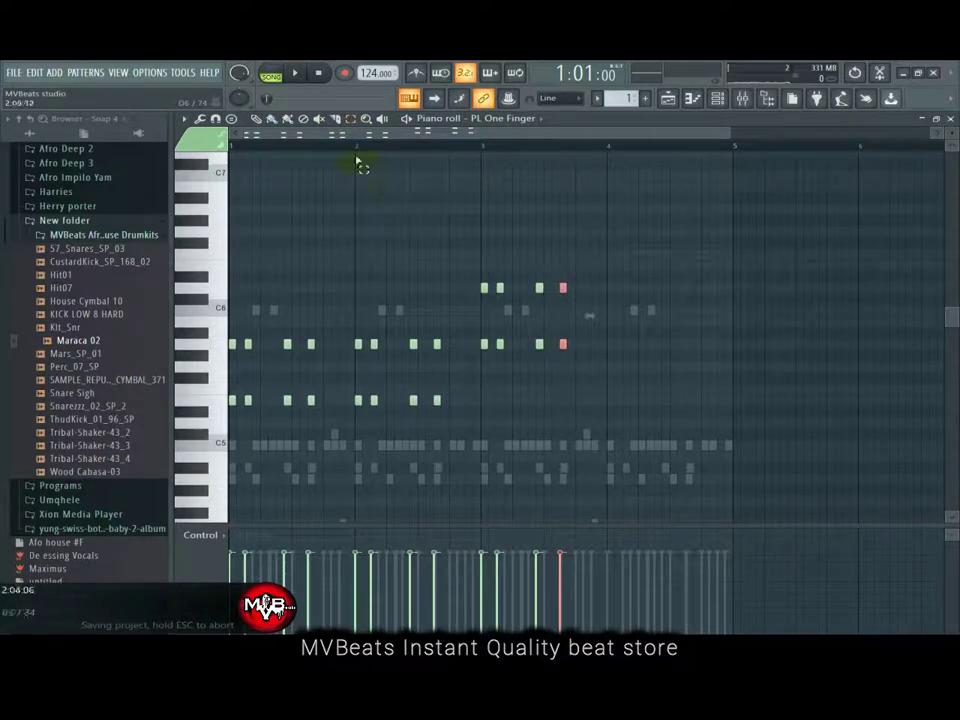
left_click(288, 122)
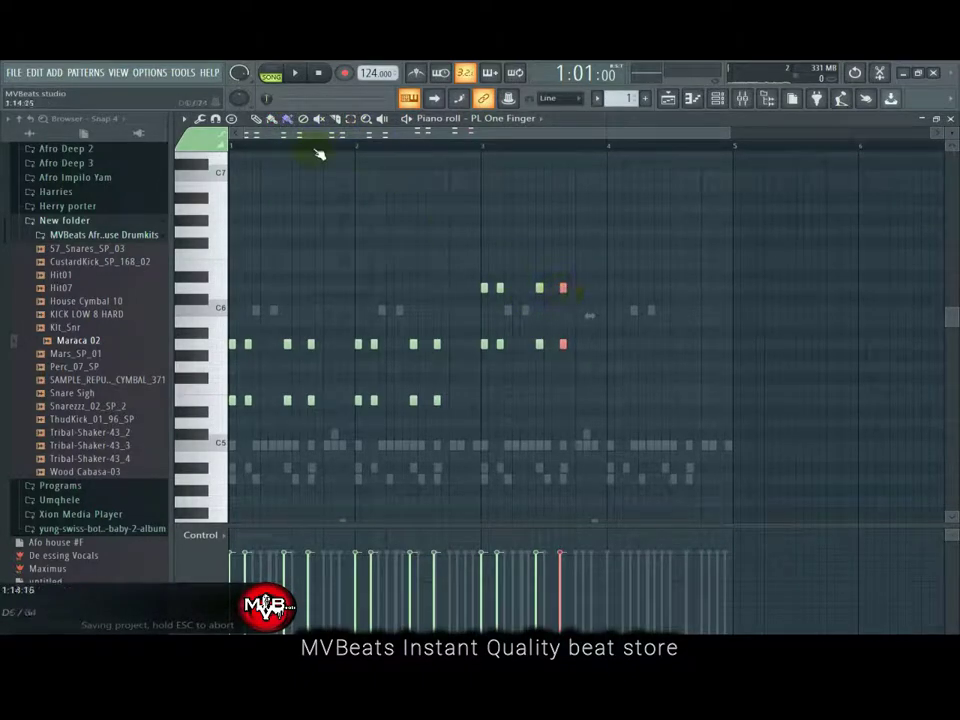
left_click(562, 291)
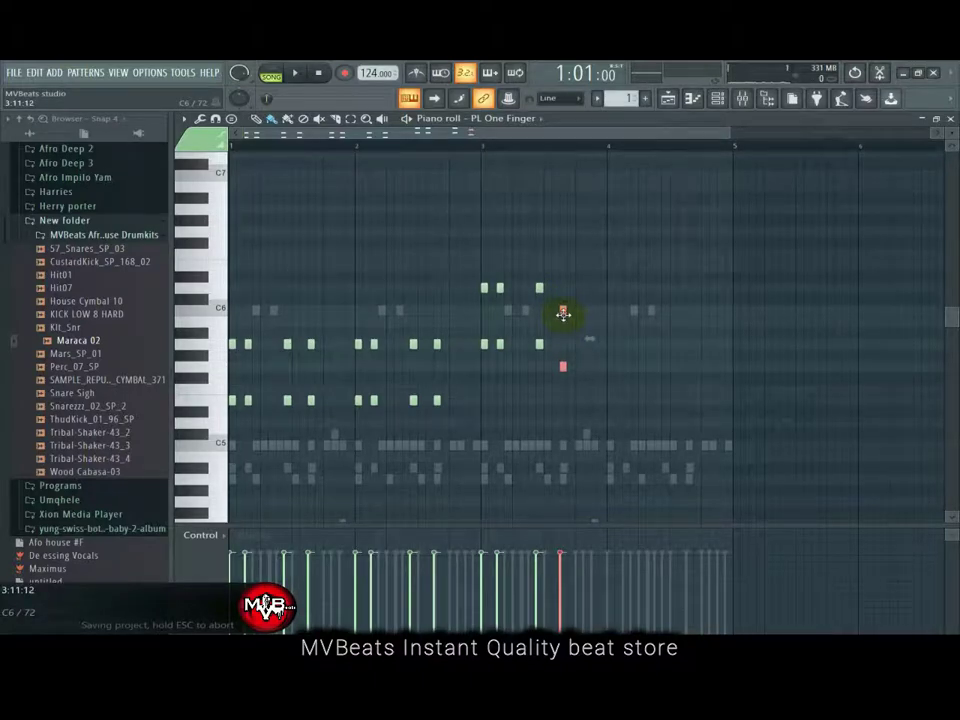
key("space")
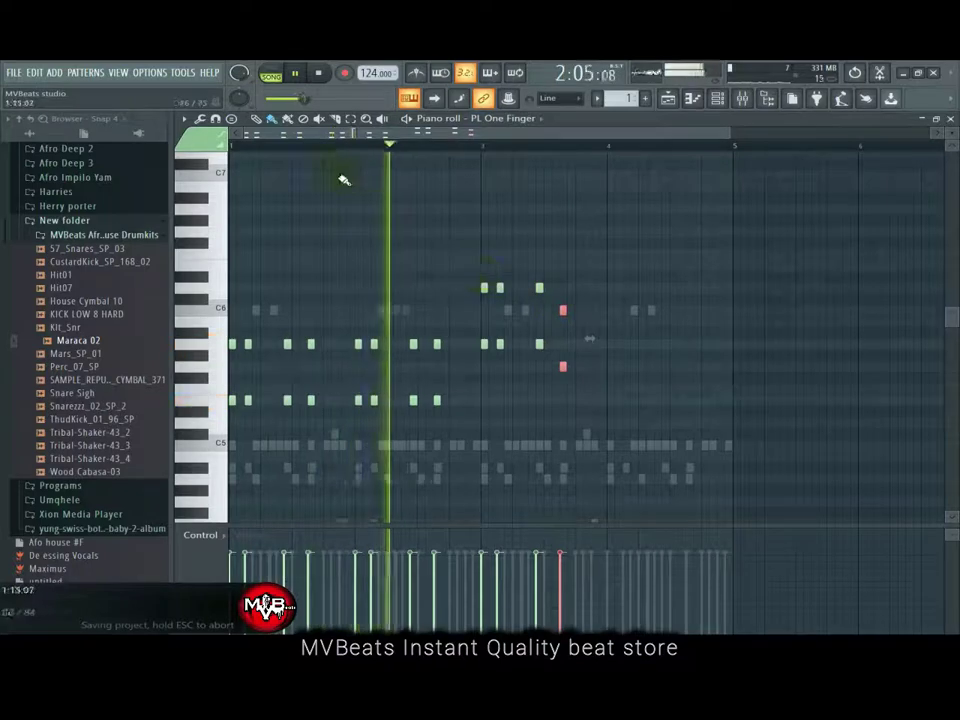
Step: Copy the bar 3 notes into bar 4, transposed down three semitones to start on F#5 and B5, and play the song
left_click(349, 118)
left_click_drag(460, 258, 550, 352)
key("space")
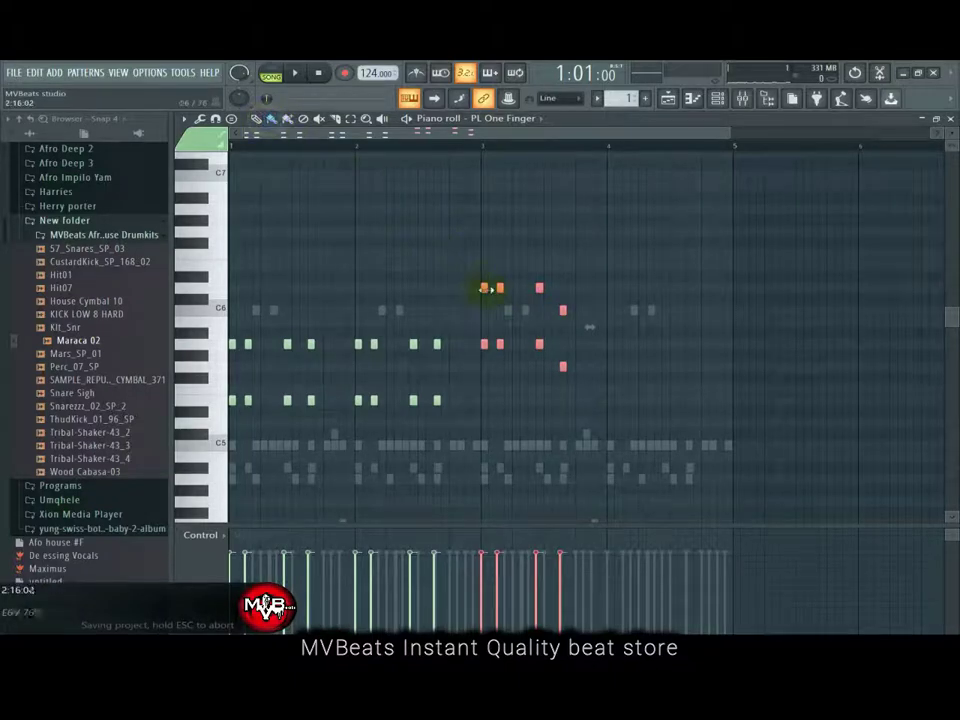
left_click_drag(484, 289, 611, 323)
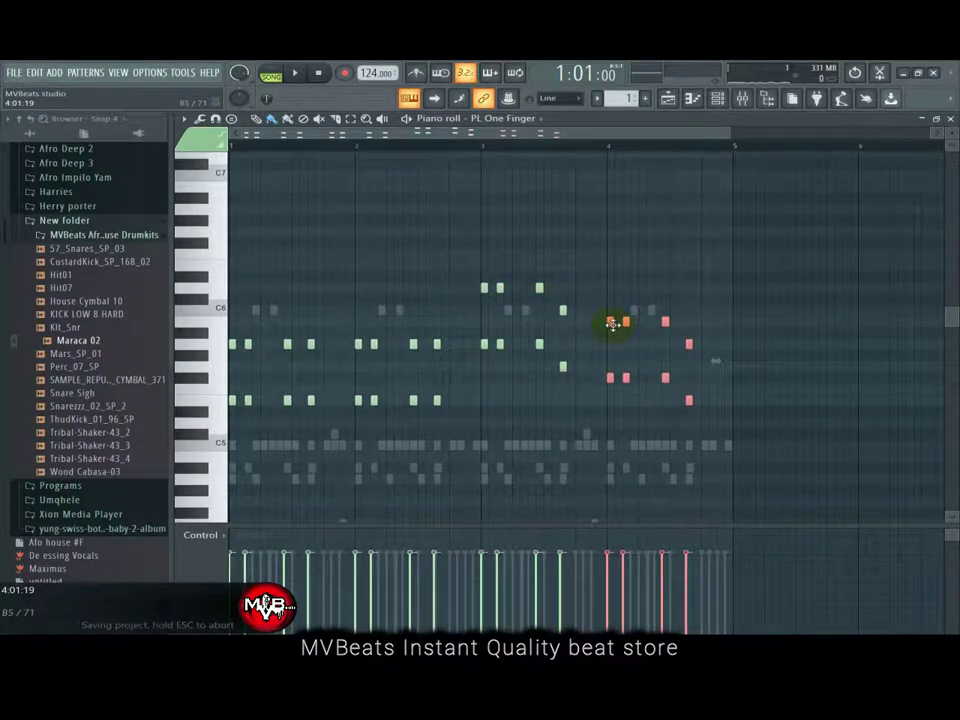
key("space")
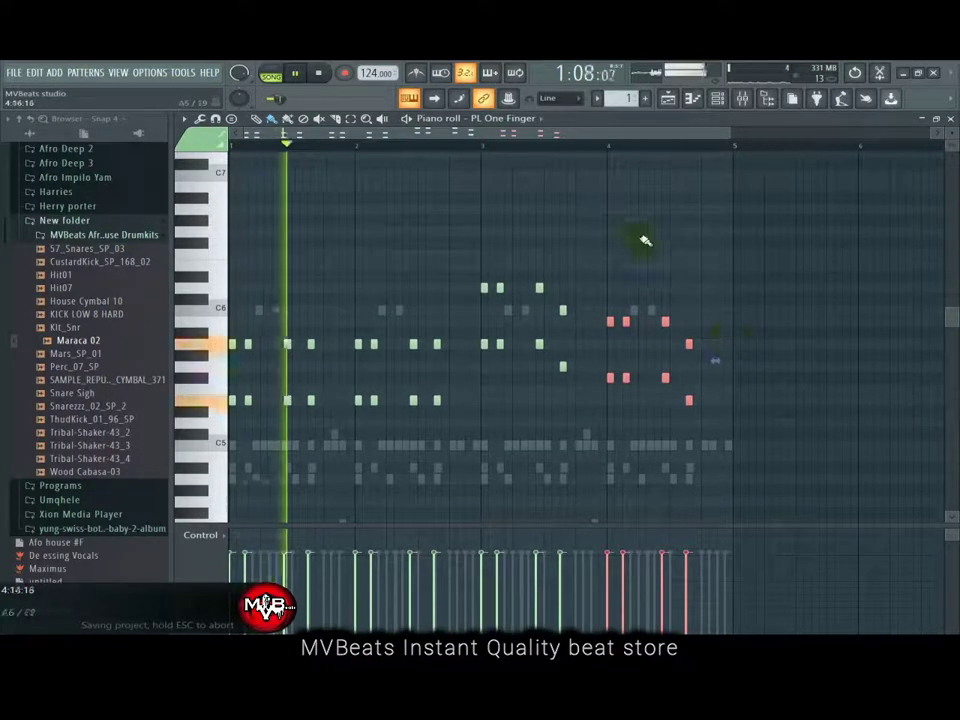
left_click_drag(676, 137, 748, 176)
left_click_drag(700, 136, 523, 149)
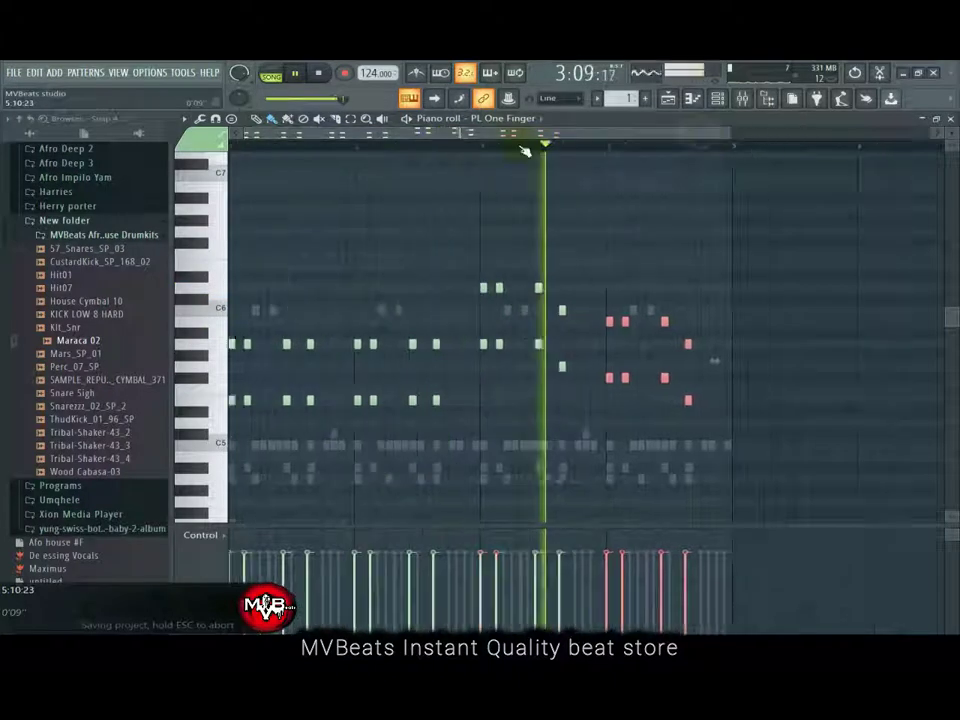
Step: Duplicate all notes of bars 1 and 2 into bars 5 and 6 at the same pitch and play the song
left_click(351, 120)
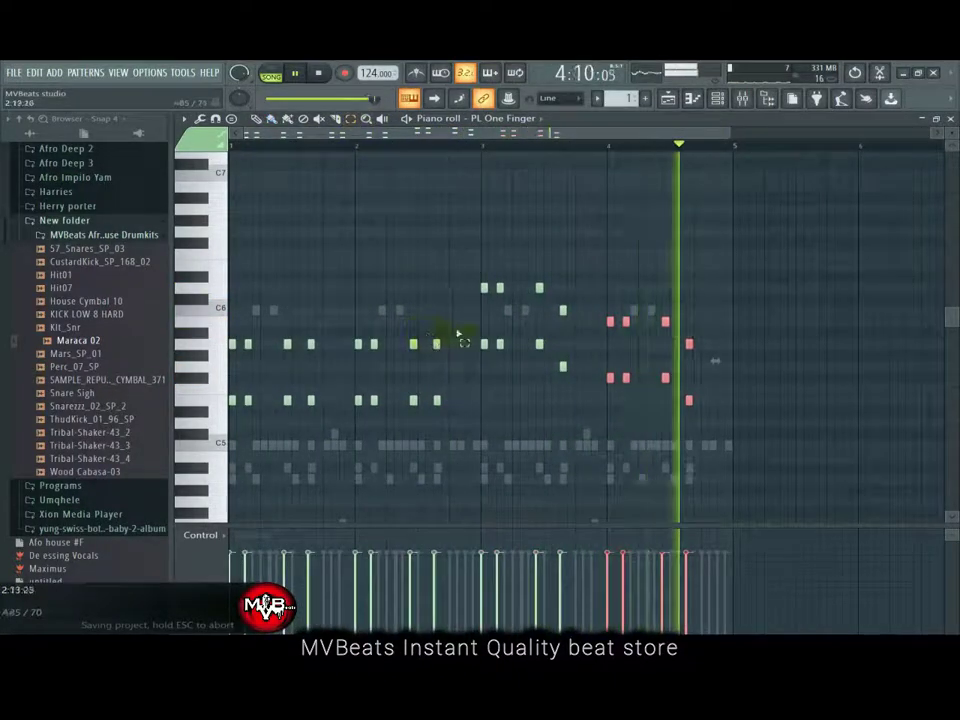
left_click_drag(452, 329, 231, 407)
key("space")
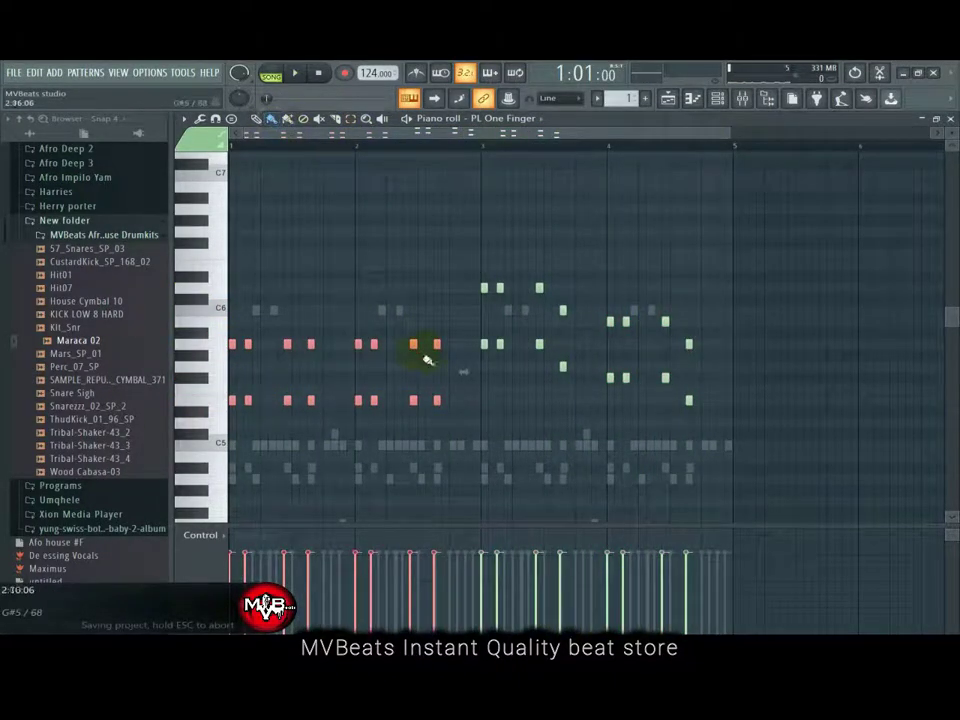
left_click_drag(412, 345, 916, 344)
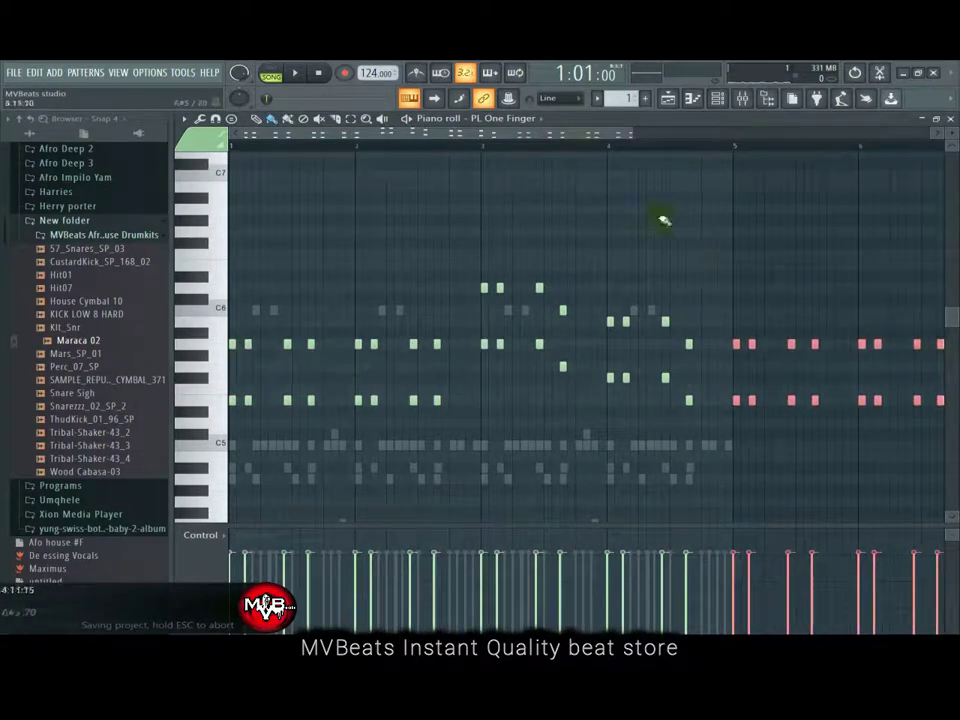
left_click_drag(578, 141, 756, 165)
key("space")
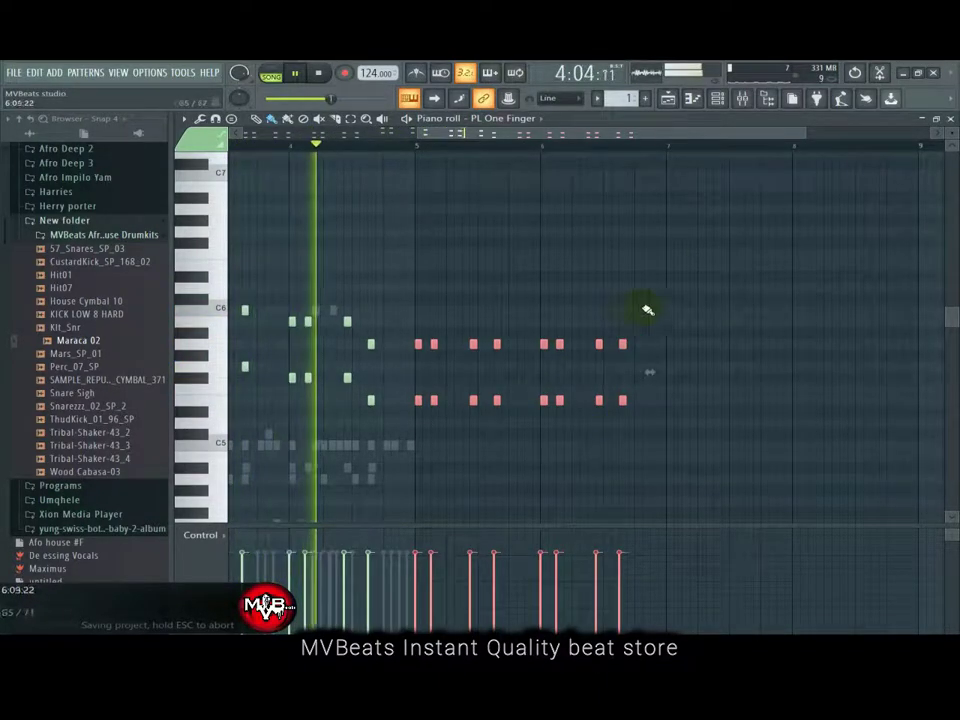
left_click(504, 256, "ctrl")
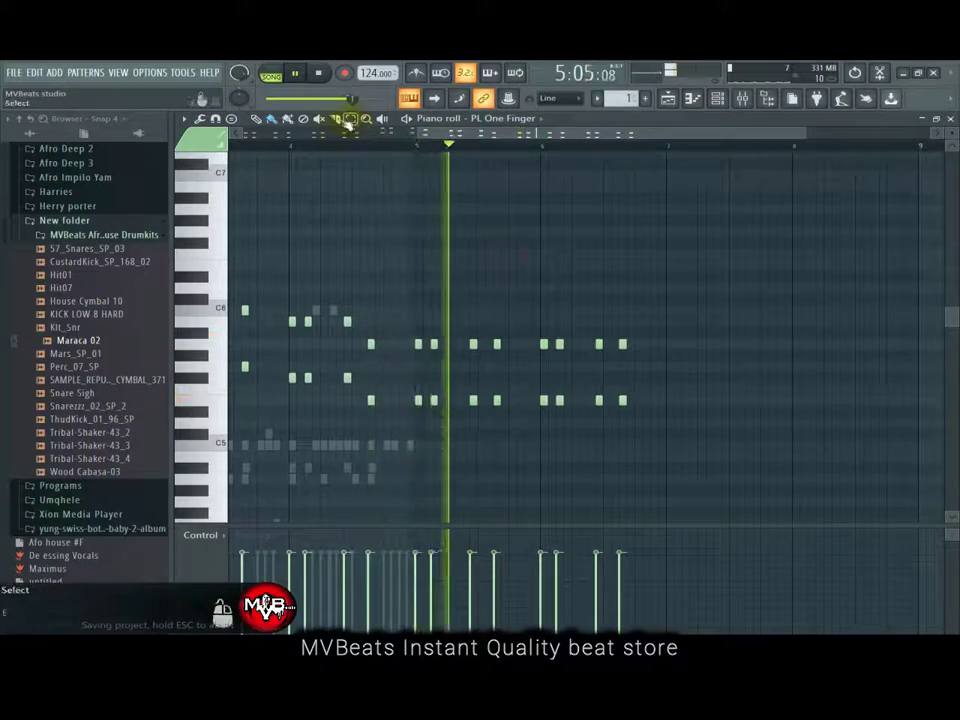
key("space")
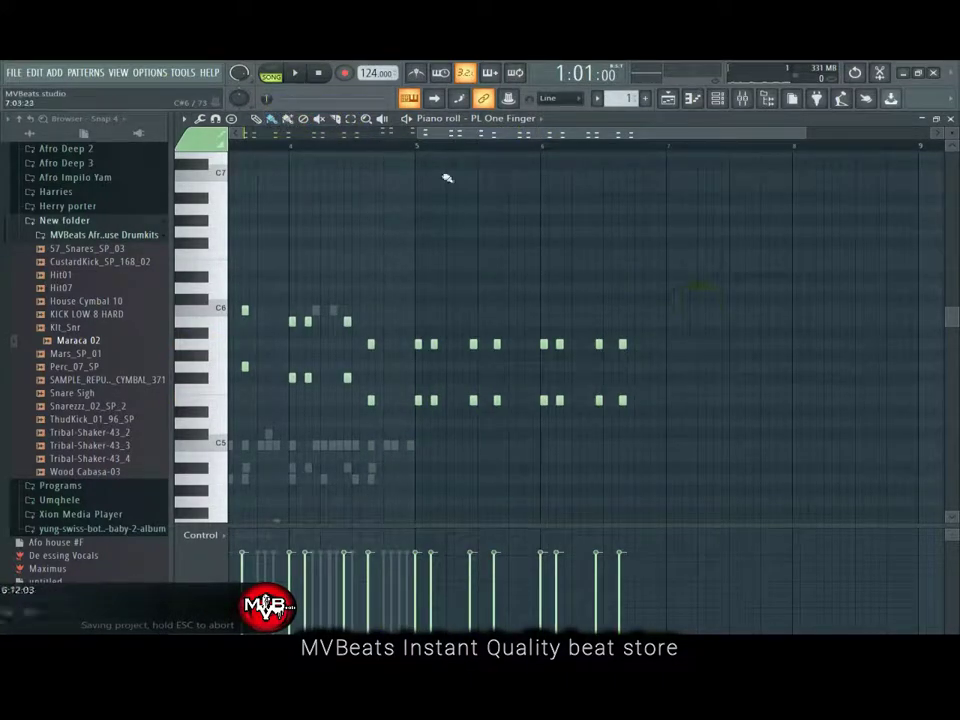
Step: Copy the bar 6 notes into bar 7, transposed up to A5 and D6, and raise the last pair to B5 and E6
left_click_drag(668, 290, 526, 438)
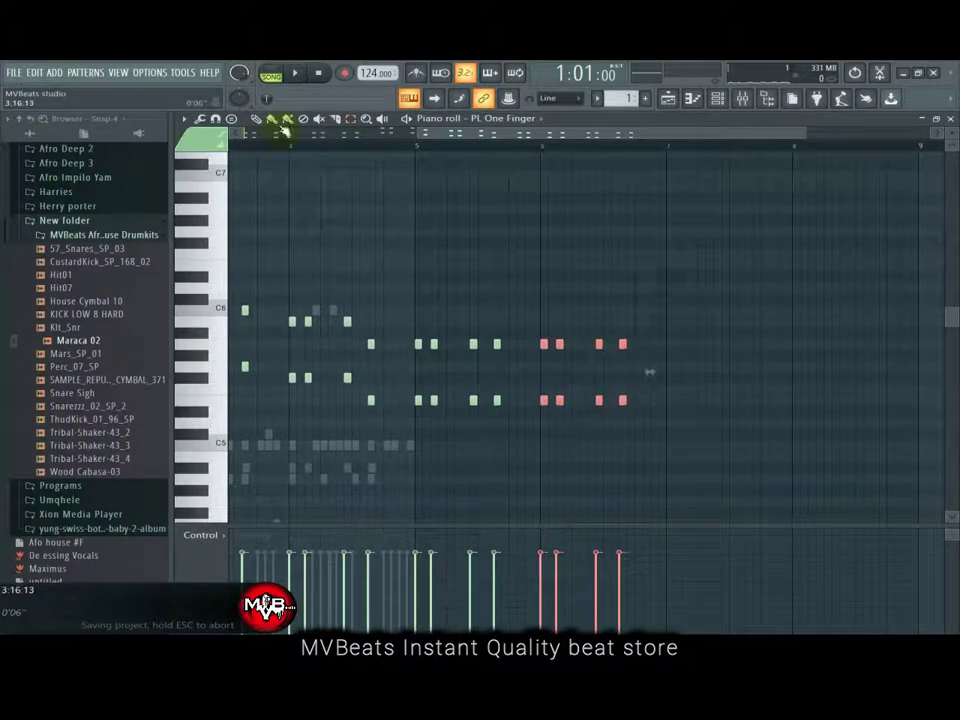
left_click_drag(560, 344, 687, 292)
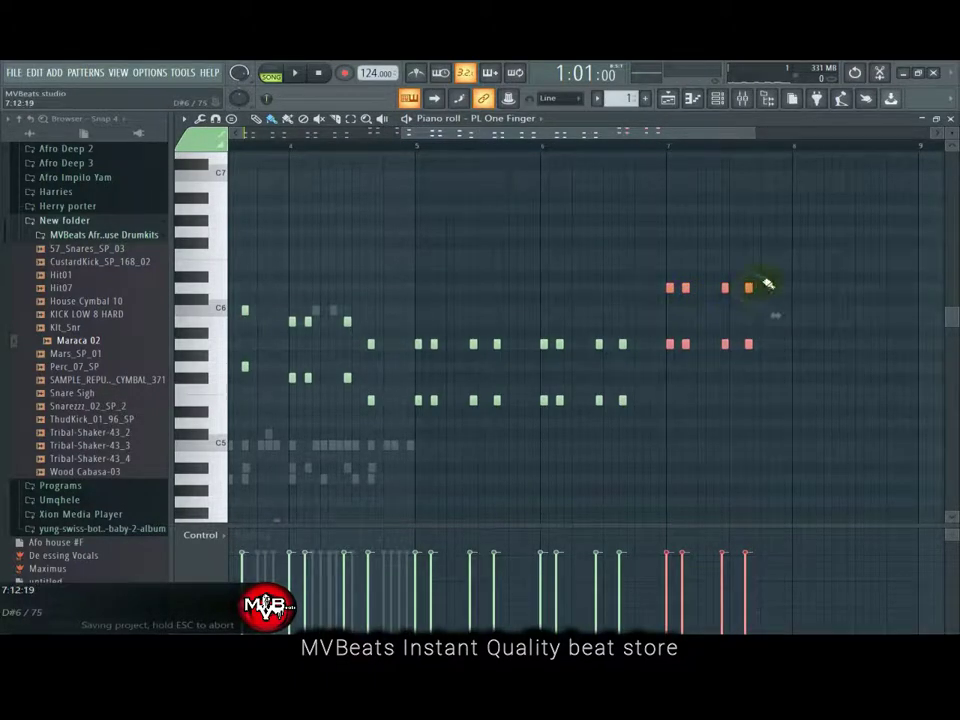
left_click(766, 284)
key("space")
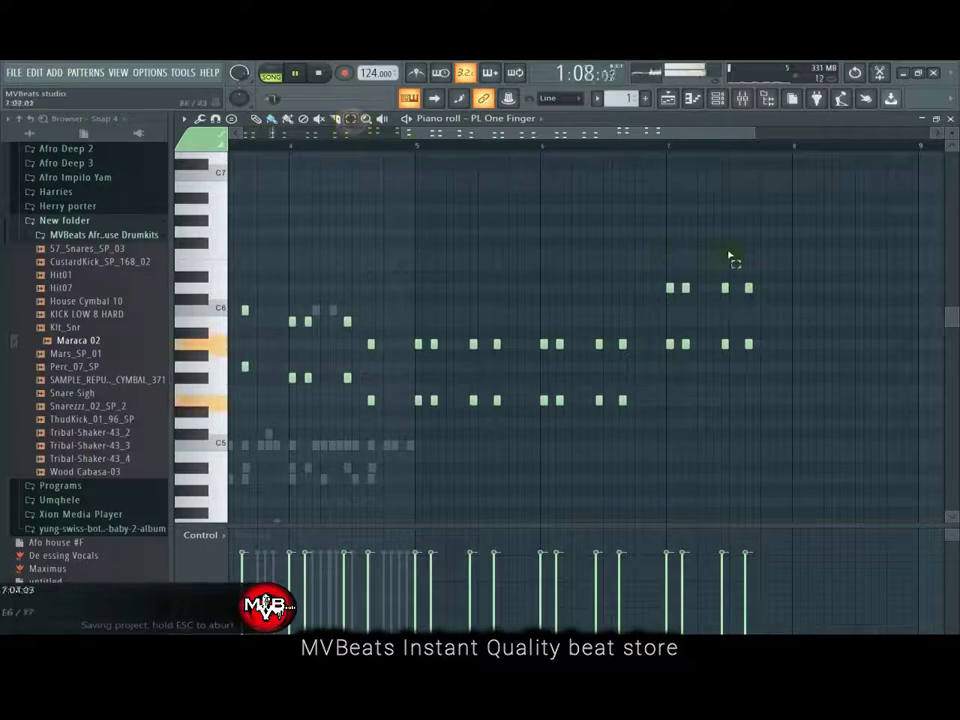
left_click_drag(779, 257, 735, 359)
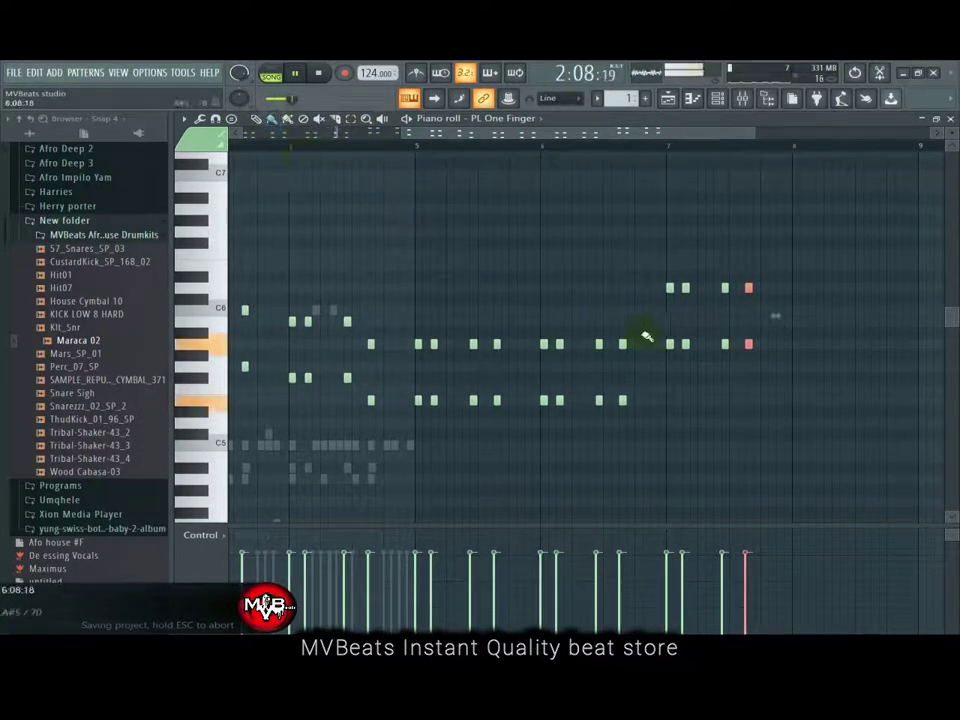
left_click_drag(747, 289, 747, 265)
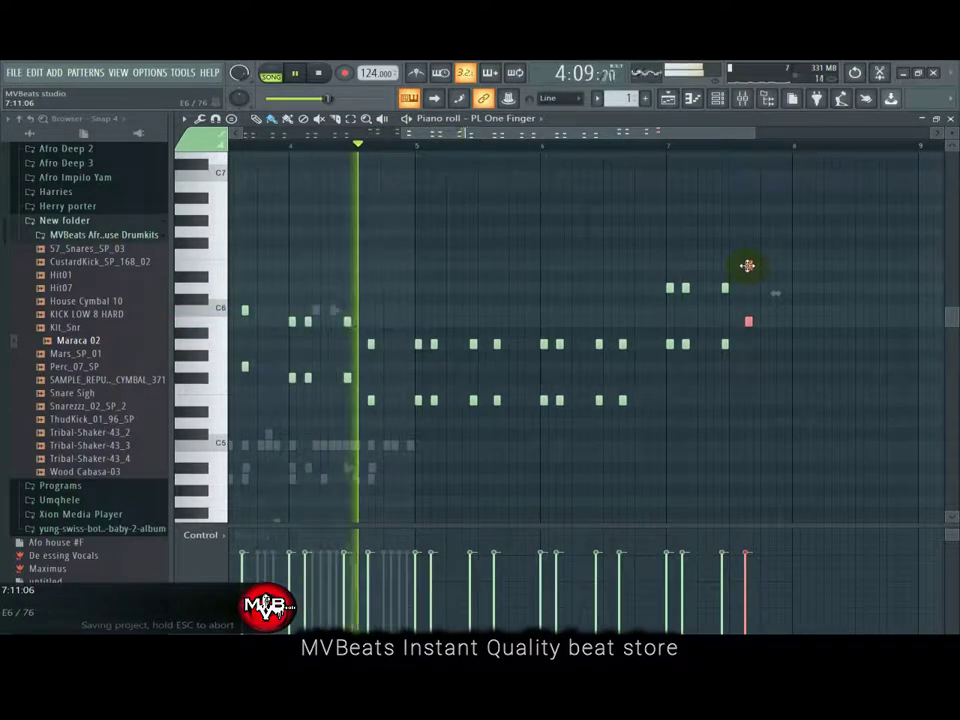
Step: Copy the first three note pairs of bar 7 into bar 8, transposed down to G5 and C6
left_click_drag(634, 135, 738, 140)
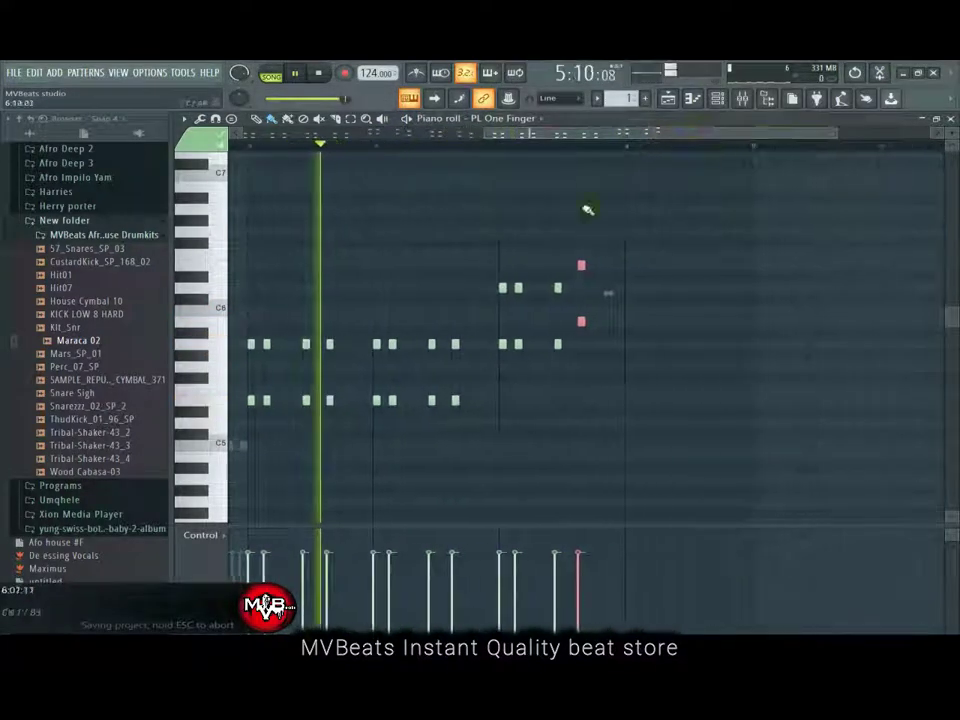
left_click_drag(563, 274, 504, 357)
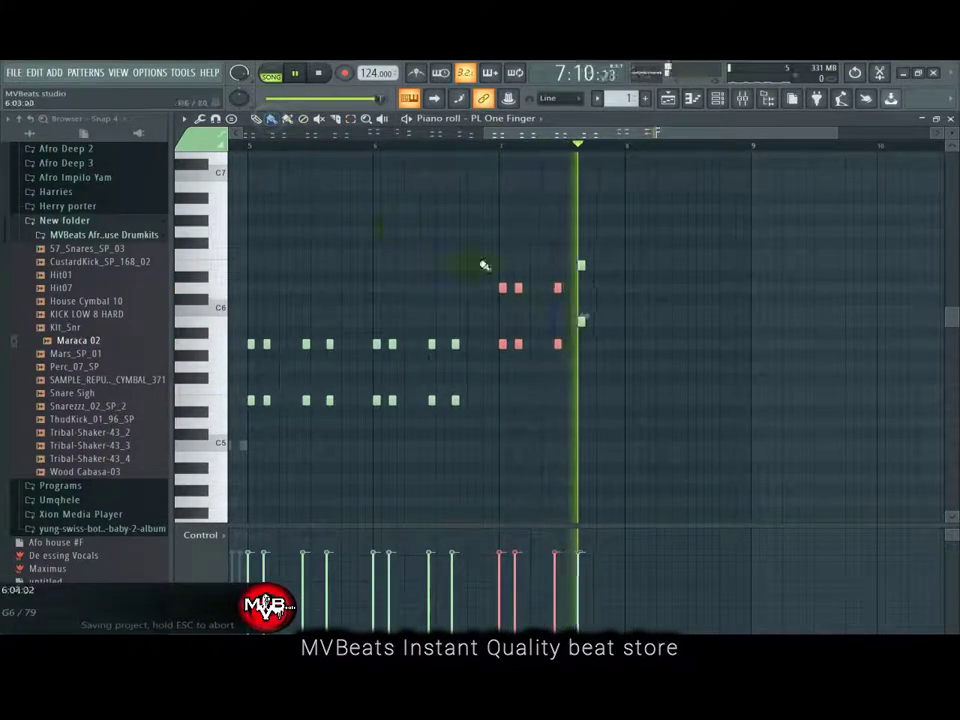
left_click_drag(516, 285, 641, 306)
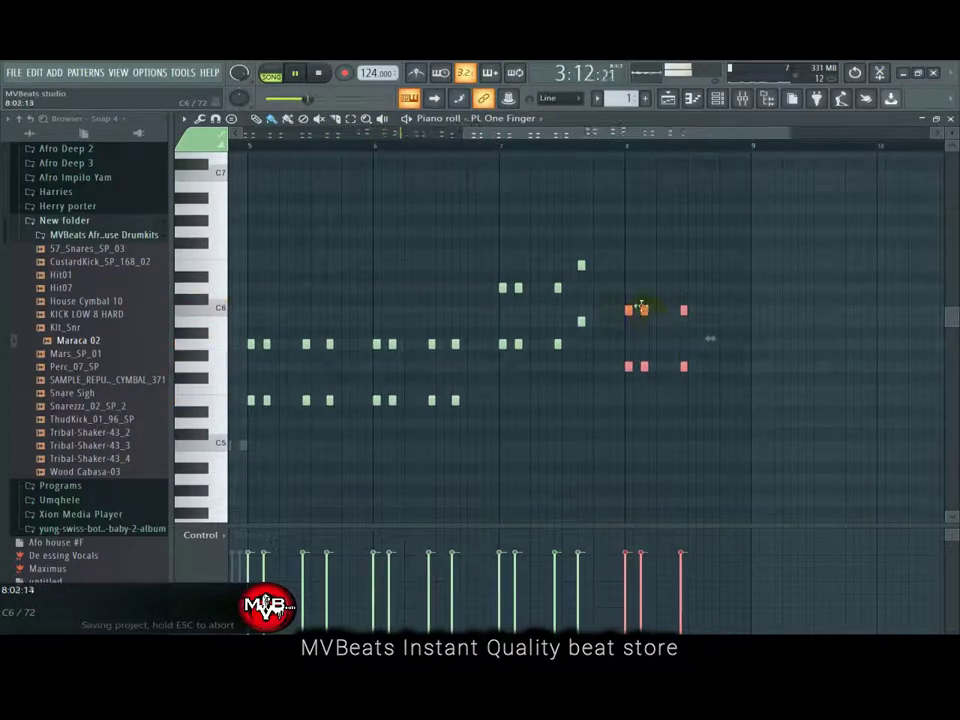
left_click(721, 309)
right_click(724, 312)
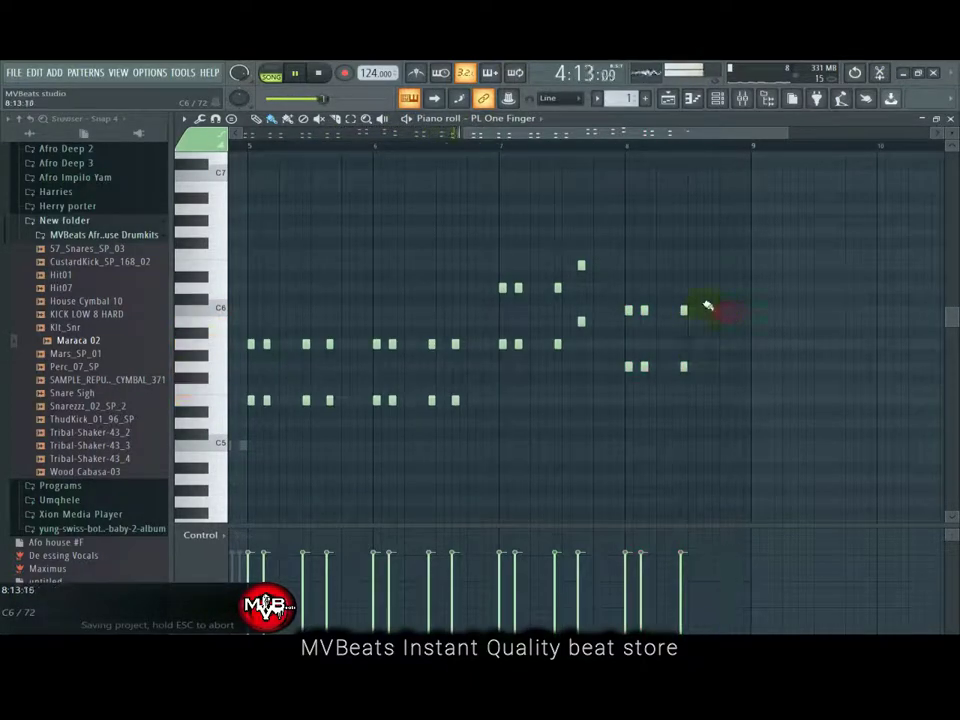
Step: Copy the last note pair of bar 8 to step 11, lowered to F#5 and B5, and stop playback
left_click(356, 122)
left_click_drag(711, 259, 679, 392)
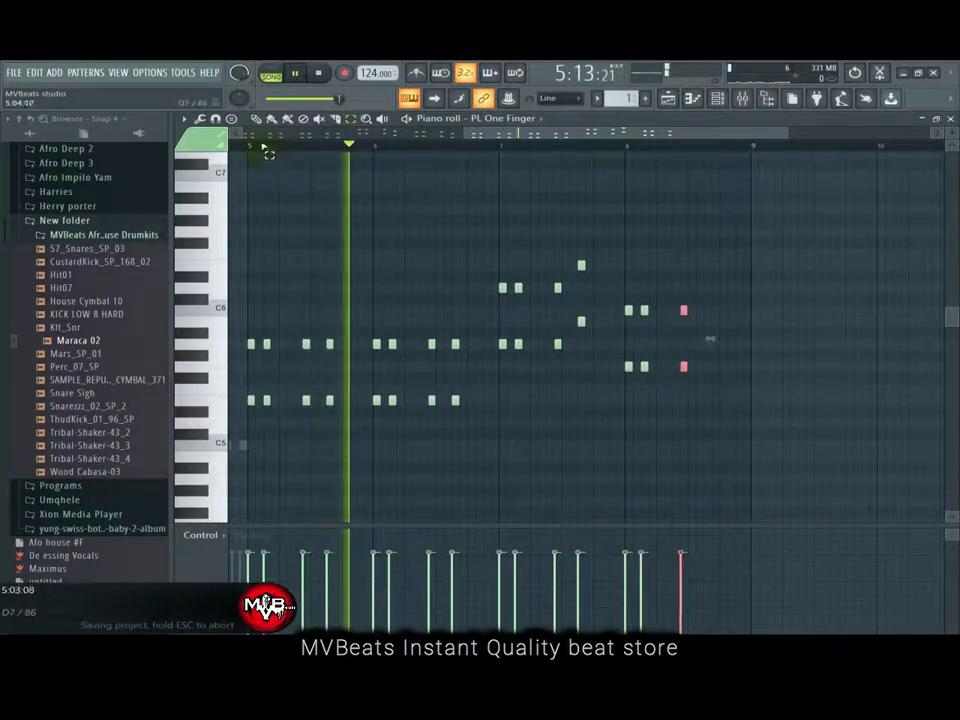
left_click(276, 120)
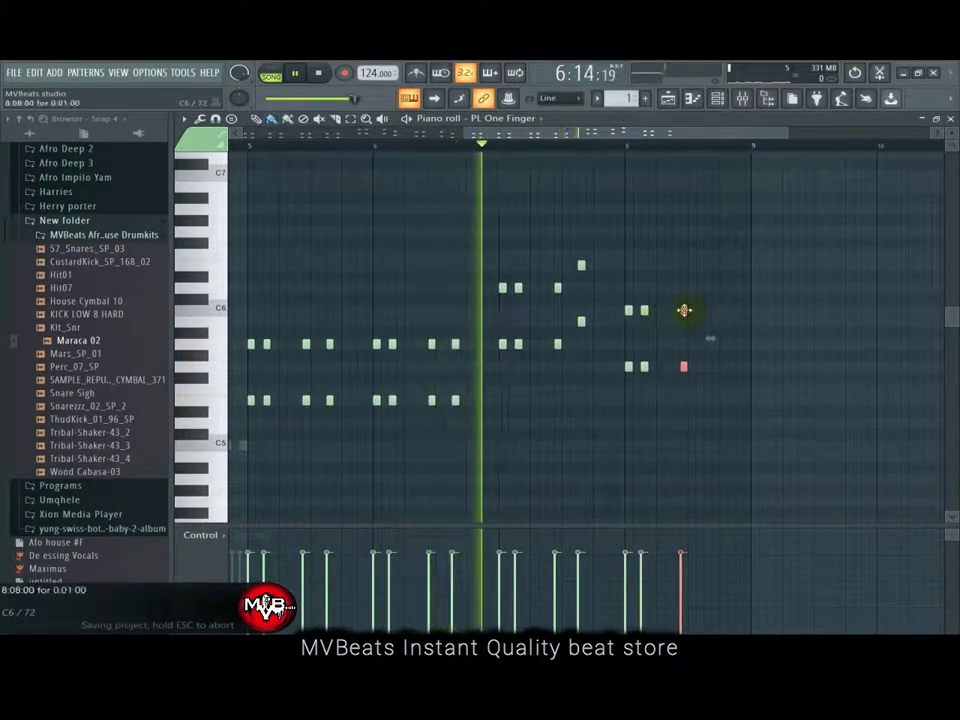
left_click_drag(683, 311, 709, 323)
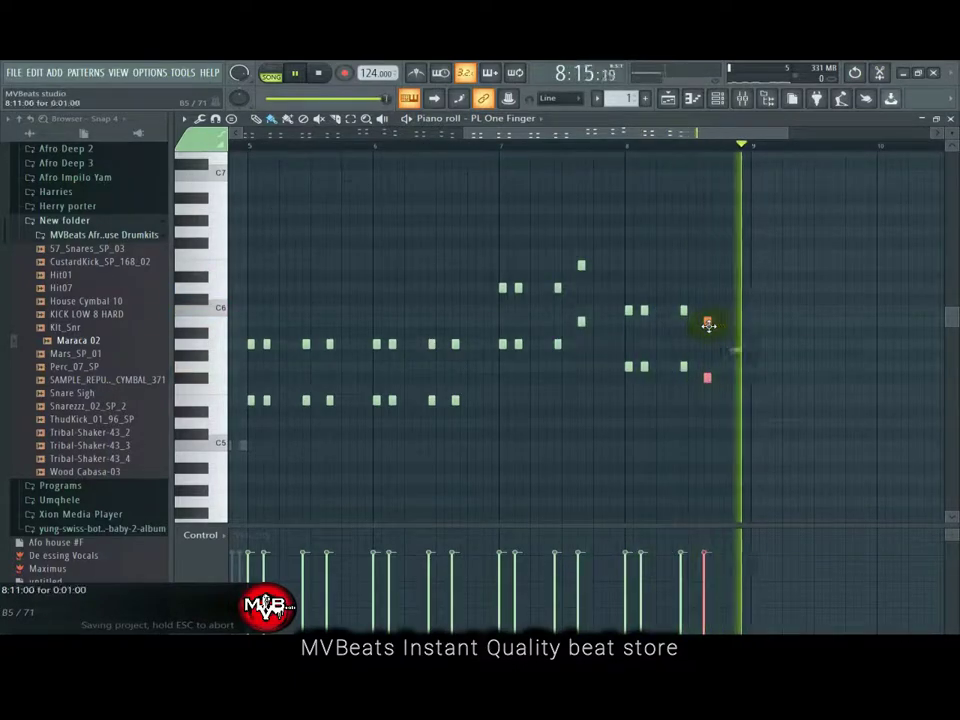
key("space")
Step: Compare the length of Pattern 1 in the playlist with its channel rack and the PL One Finger piano roll
left_click(672, 100)
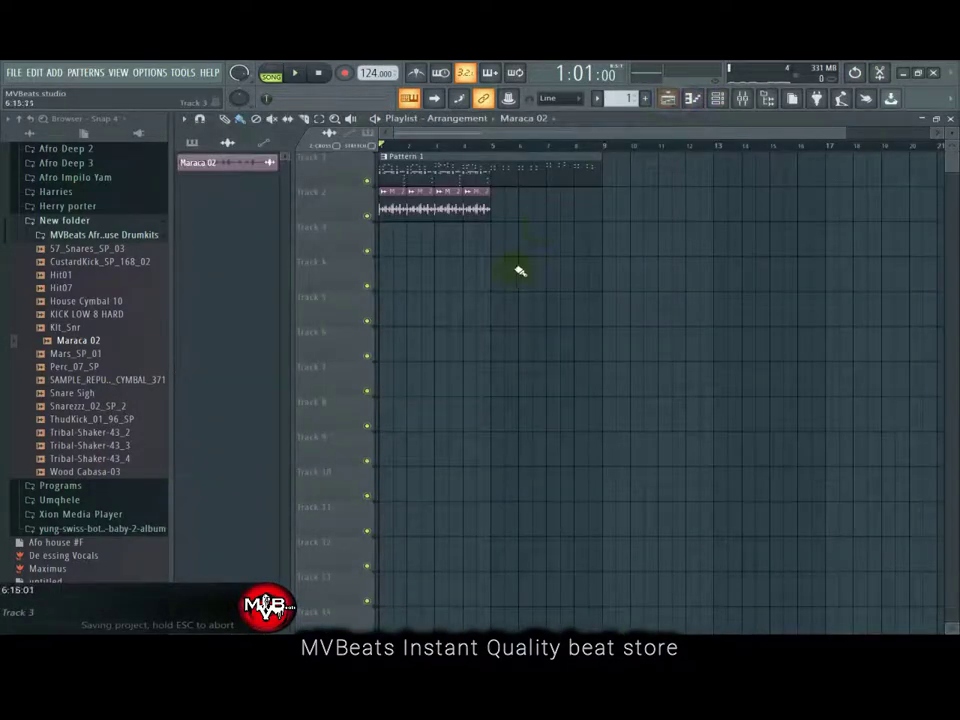
left_click(717, 104)
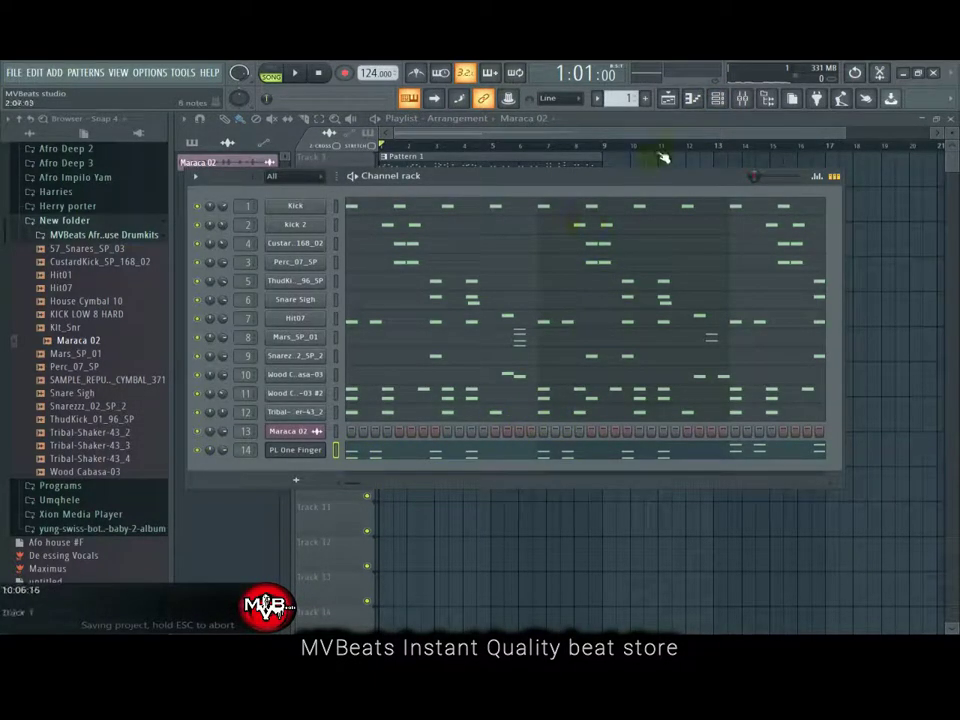
left_click(699, 137)
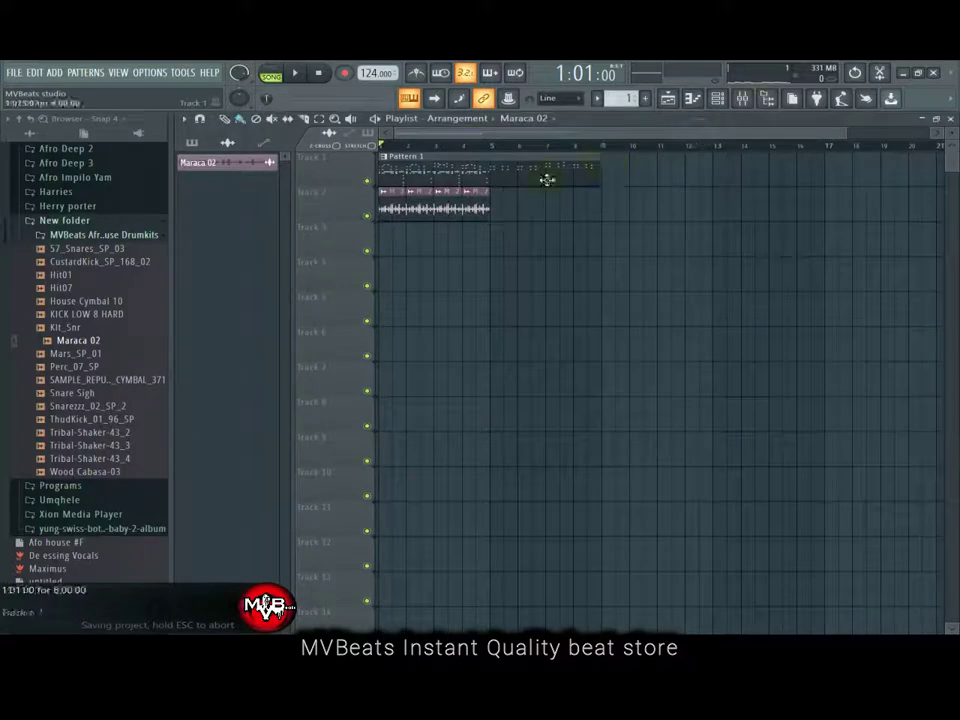
left_click(738, 99)
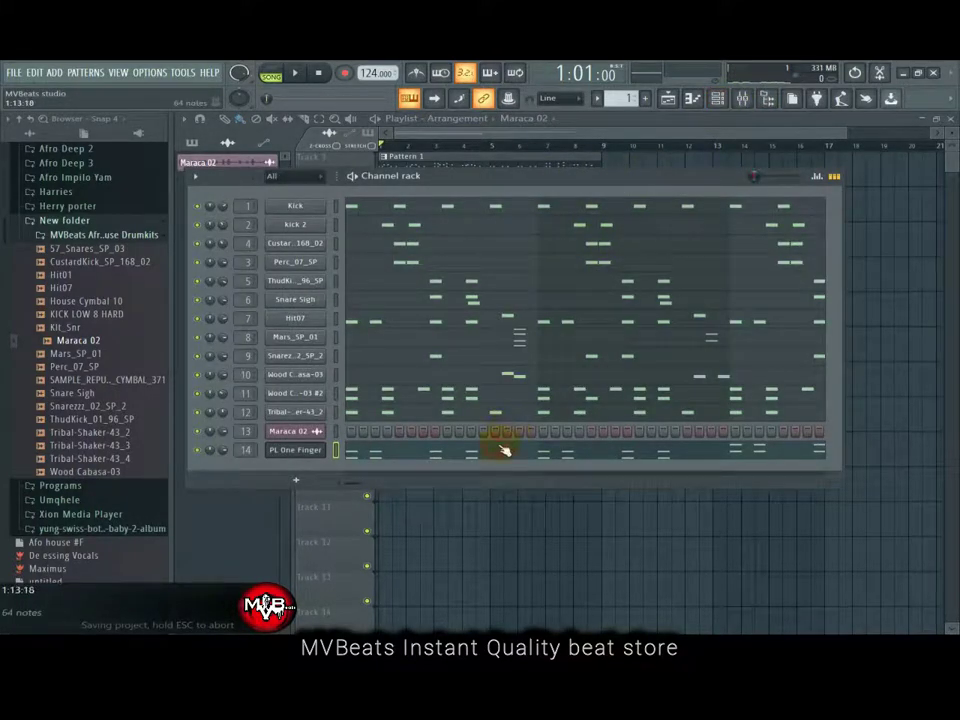
left_click(503, 450)
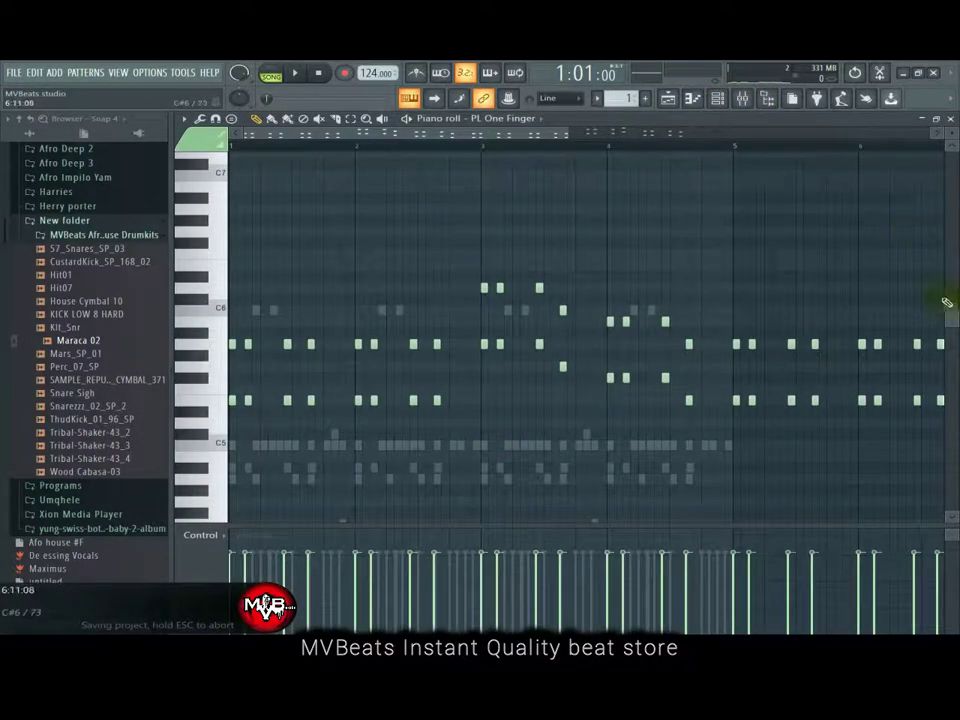
scroll(946, 302, "up", 3)
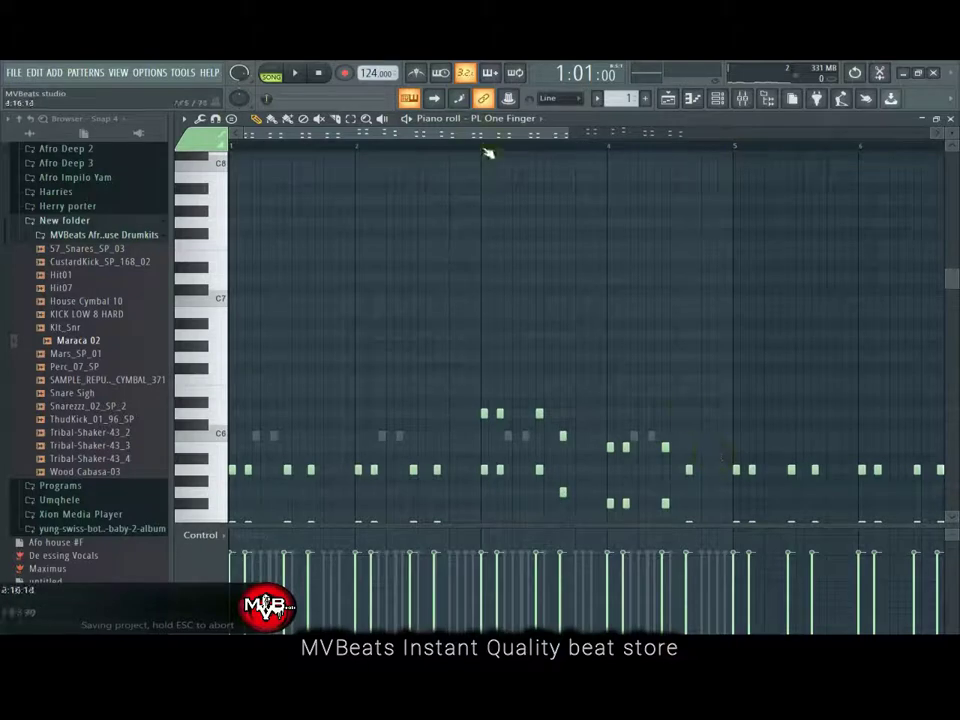
left_click_drag(489, 135, 696, 144)
Step: Play the playlist arrangement from bar 5 to hear where the drums end
left_click(679, 100)
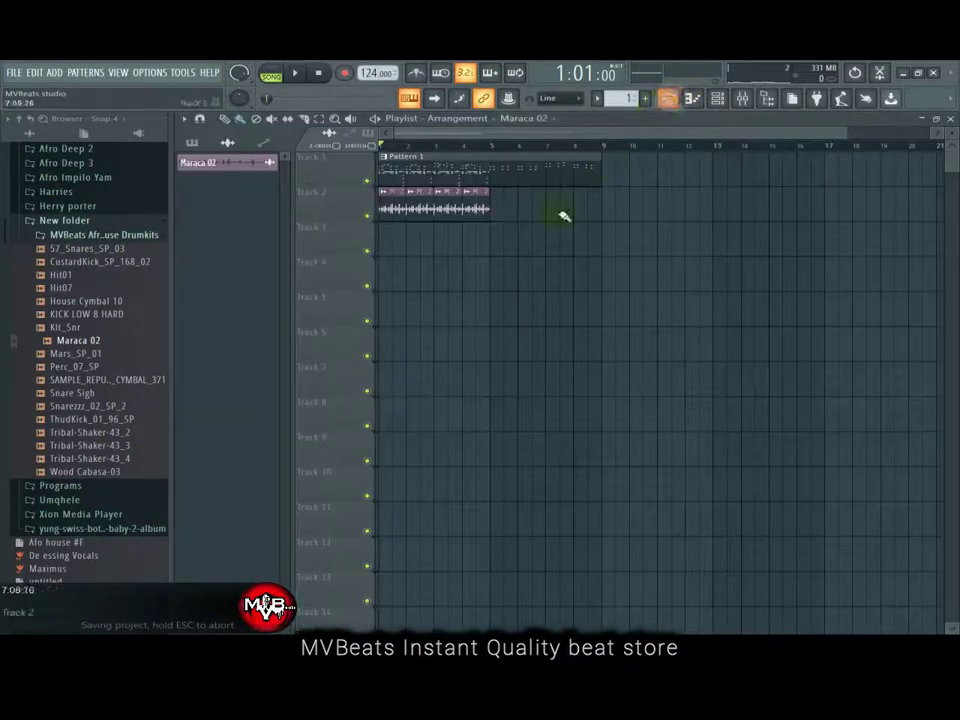
left_click(500, 151)
key("space")
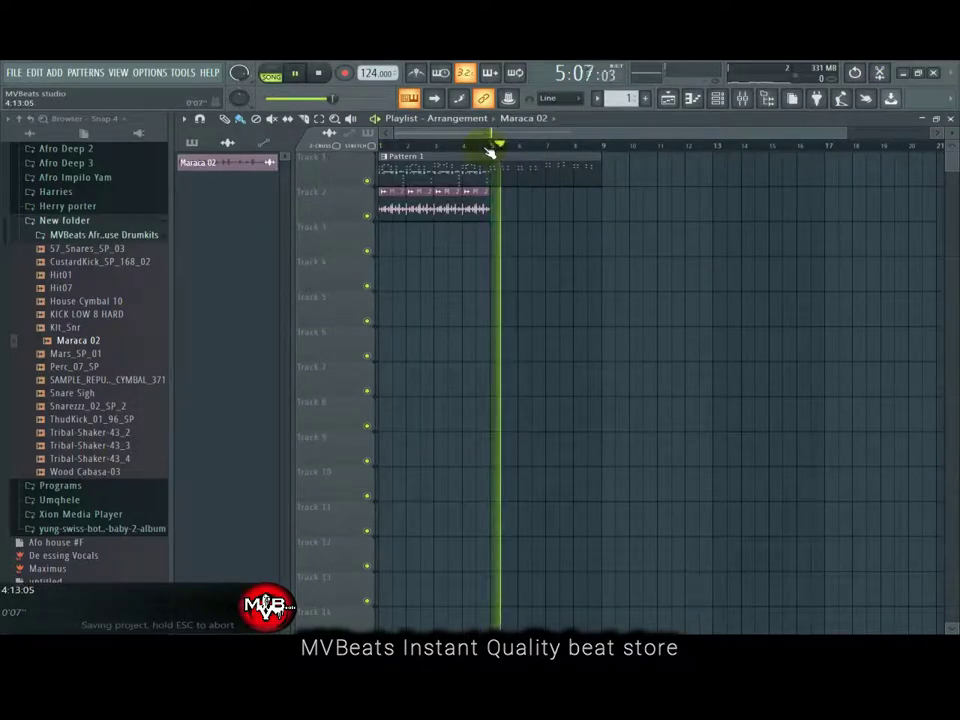
Step: Stop playback and cut the PL One Finger notes out of Pattern 1
key("space")
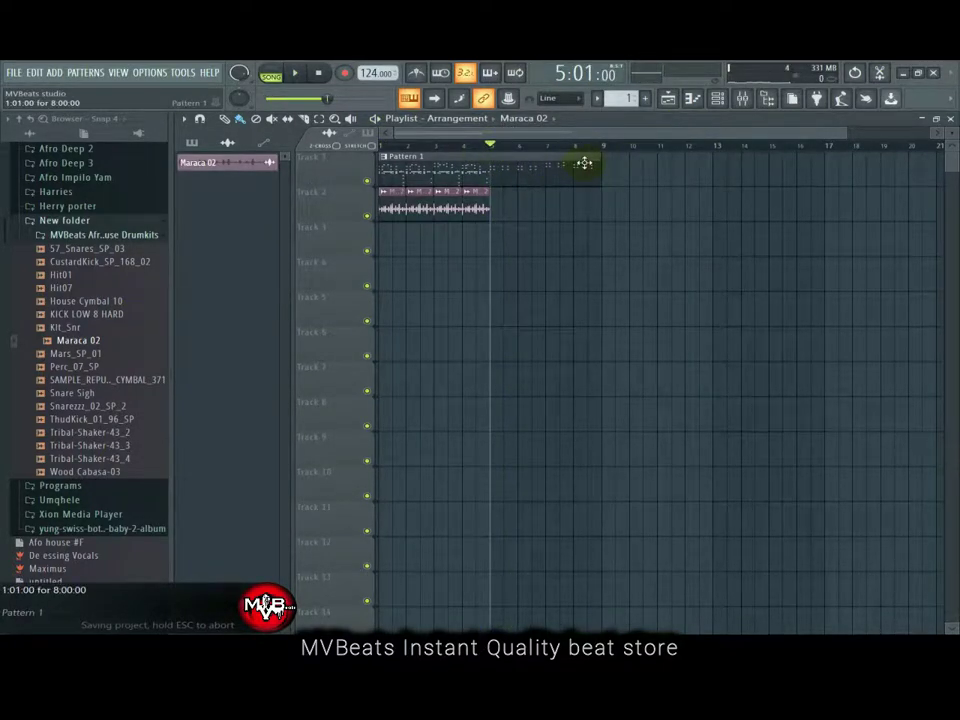
left_click(720, 102)
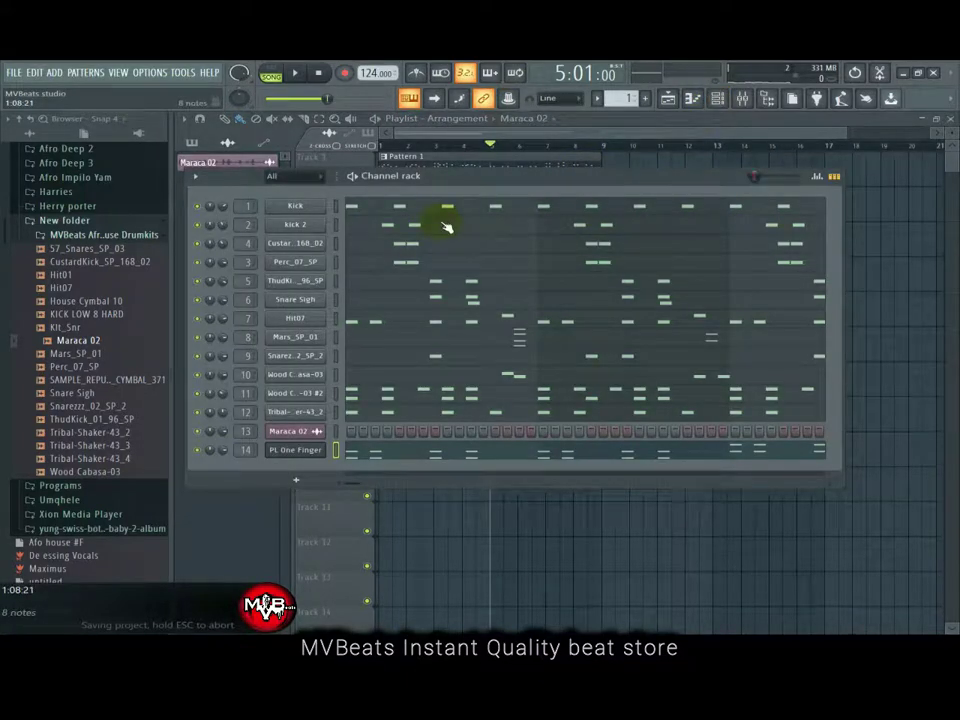
left_click(655, 121)
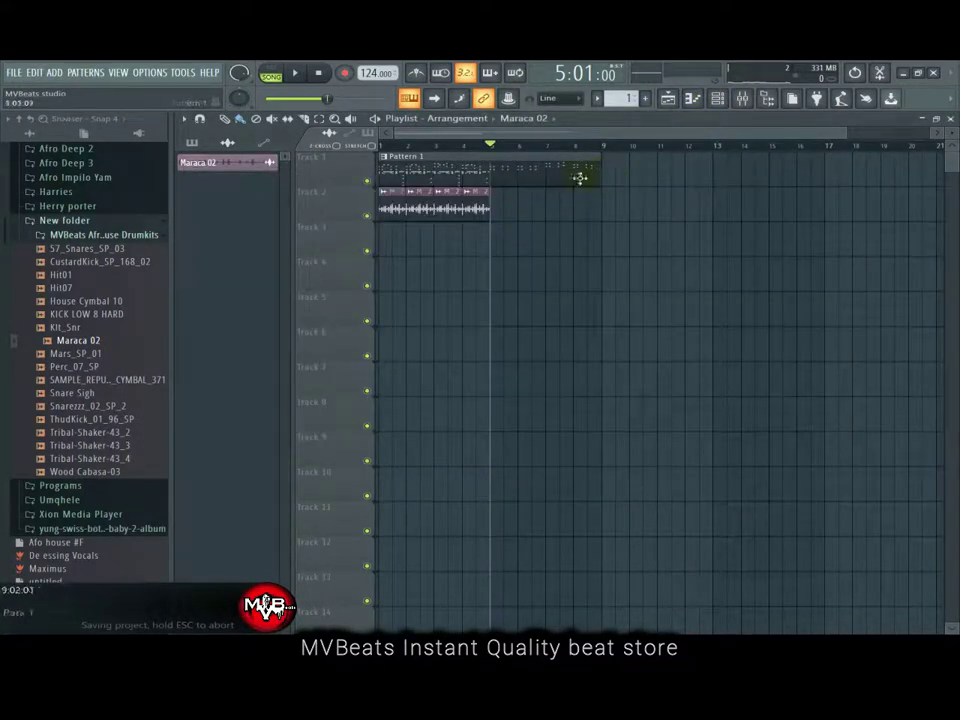
left_click(717, 99)
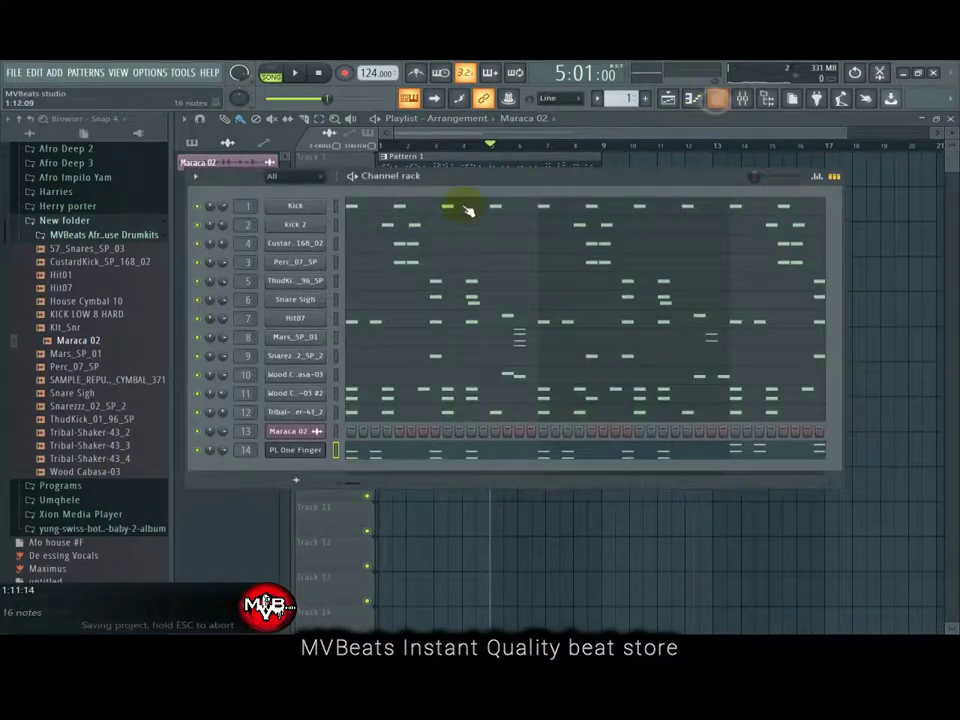
right_click(305, 453)
left_click(474, 451)
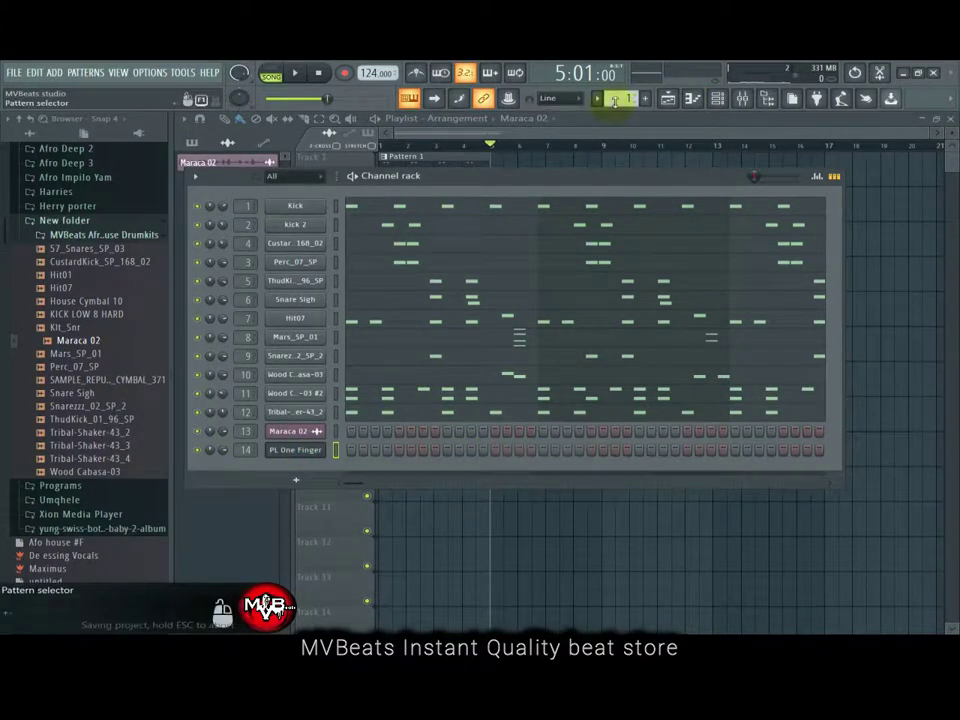
Step: Paste the cut melody onto PL One Finger in Pattern 2 and place Pattern 2 at bar 1 of Track 3 in the playlist
scroll(622, 99, "up", 1)
right_click(338, 449)
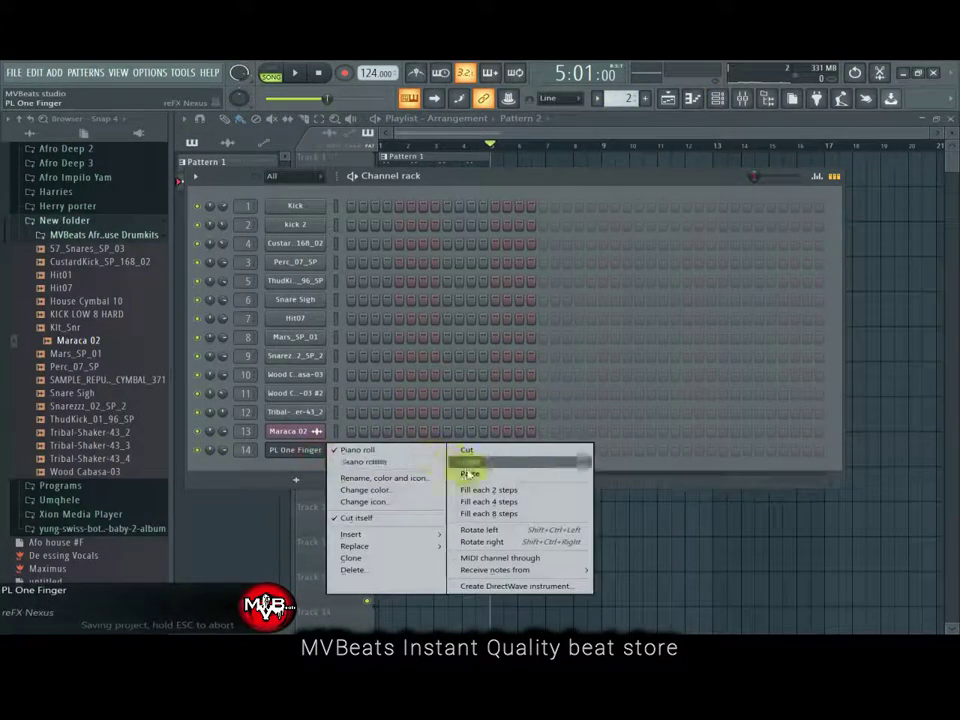
left_click(472, 471)
key("ctrl+s")
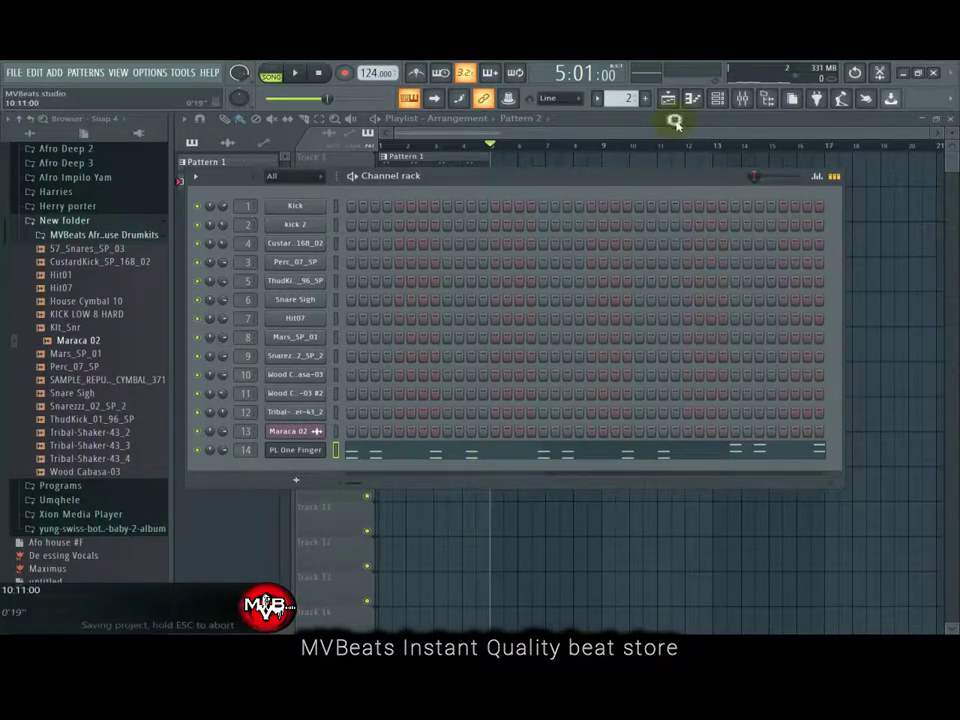
left_click(675, 121)
left_click_drag(514, 243, 386, 243)
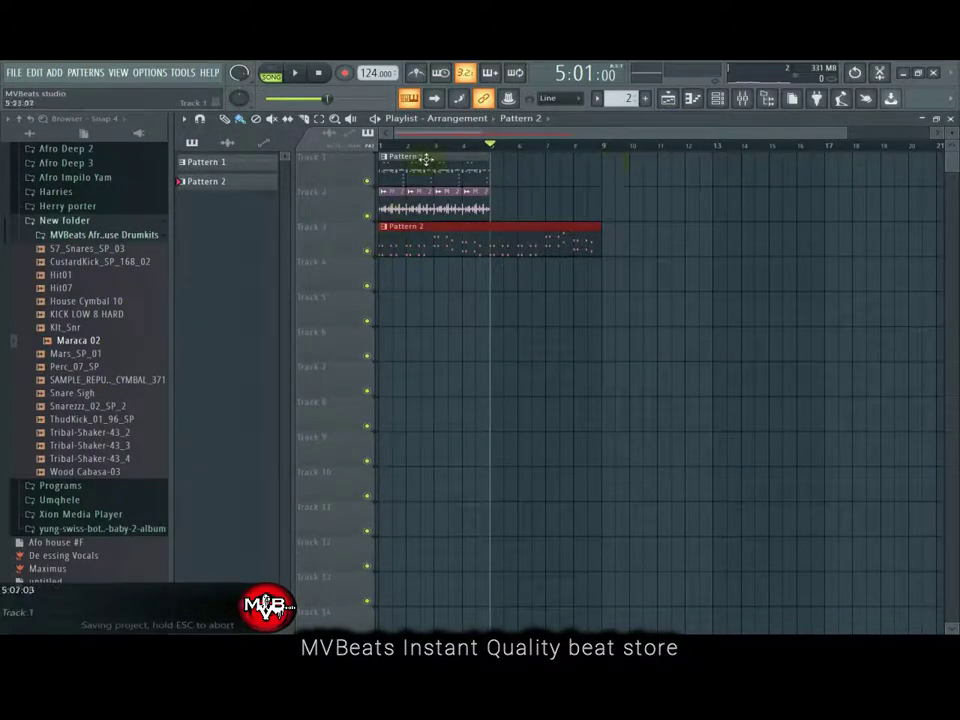
Step: Duplicate the Pattern 1 clip and the four Maraca 02 clips to bar 5 on their own playlist tracks
left_click_drag(430, 159, 554, 167)
left_click(321, 120)
left_click_drag(522, 205, 385, 213)
left_click(241, 119)
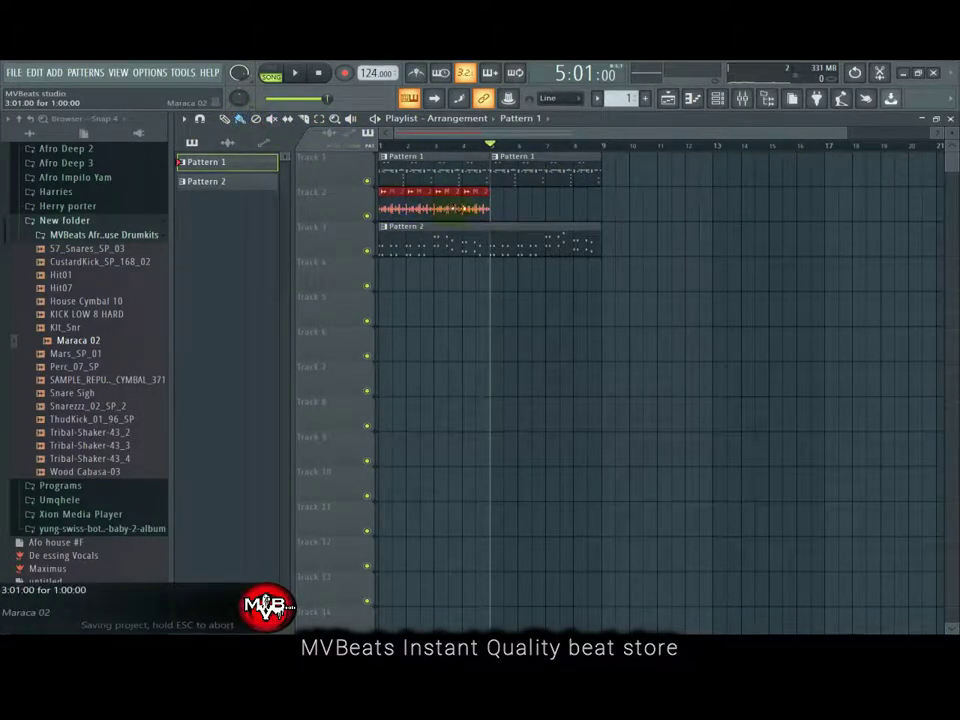
left_click_drag(475, 209, 594, 201)
Step: Play the extended arrangement from bar 5 and adjust the PL One Finger channel volume
key("space")
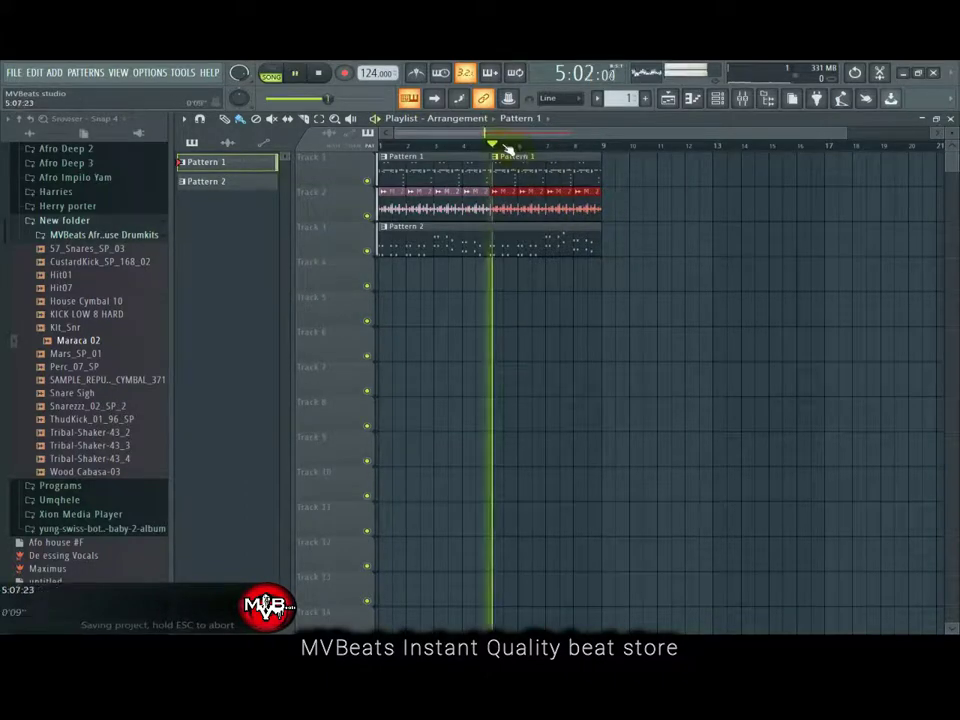
left_click(720, 100)
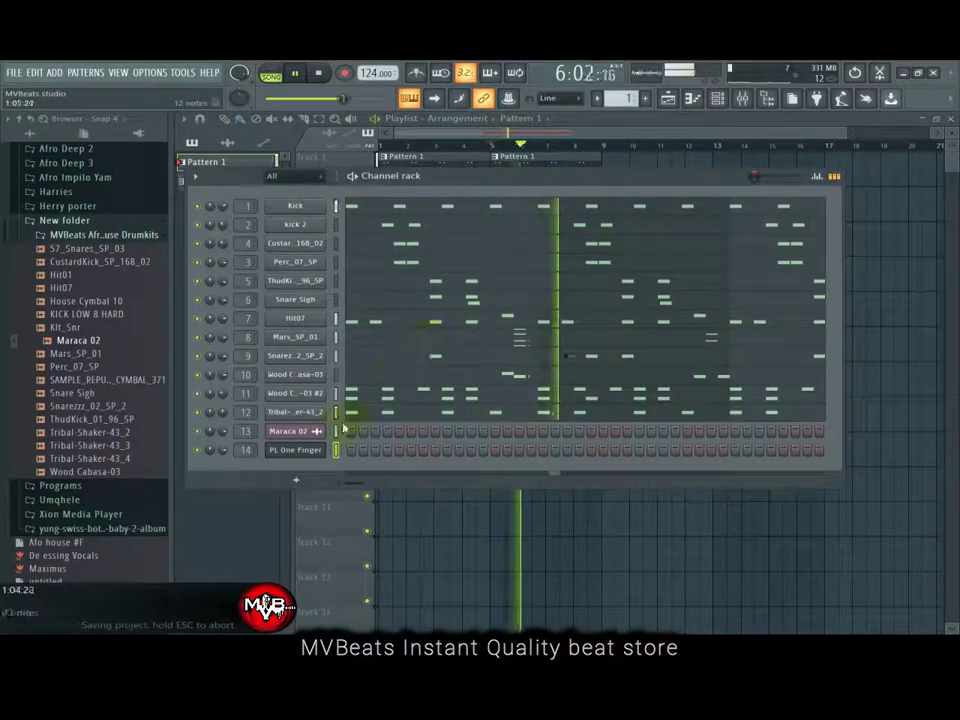
left_click(225, 451)
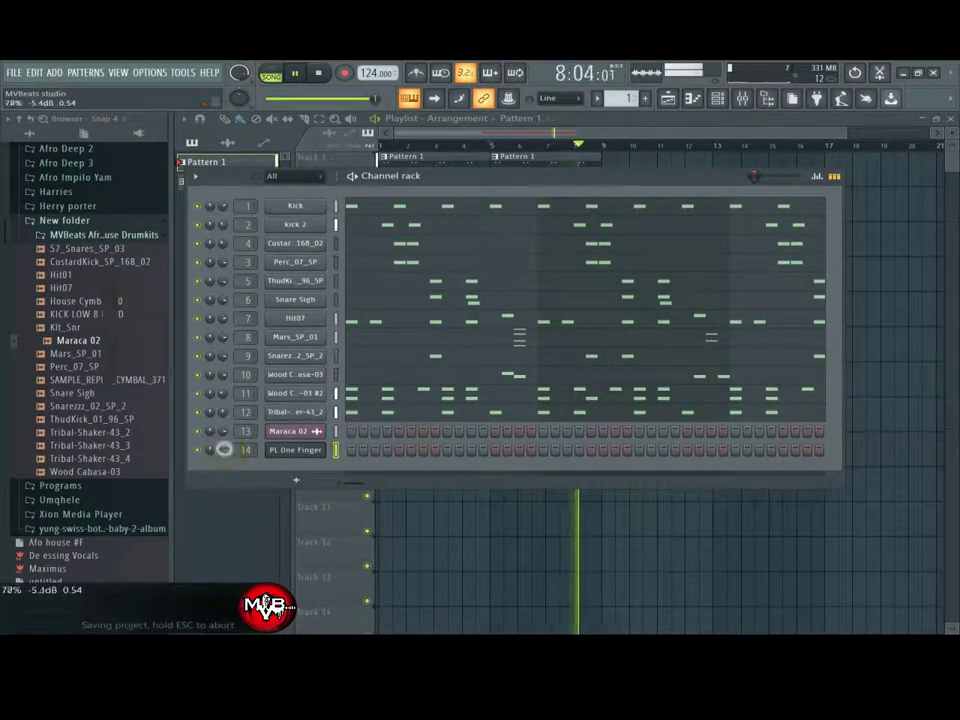
key("space")
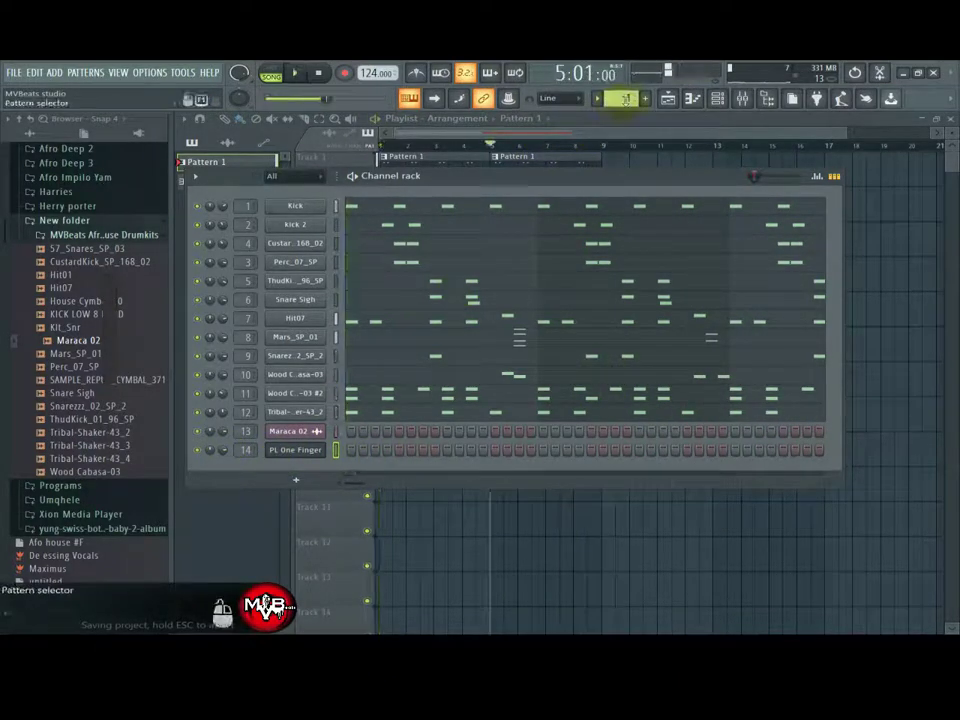
Step: Clone the PL One Finger channel in Pattern 2 and copy its melody notes onto the clone
scroll(621, 98, "up", 1)
right_click(320, 450)
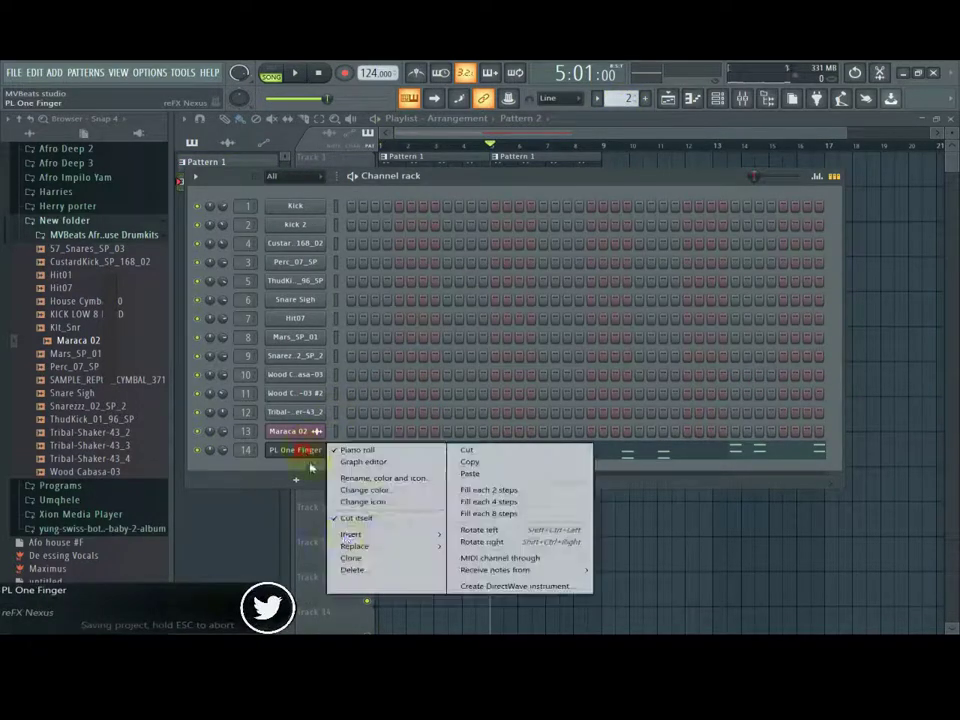
left_click(352, 558)
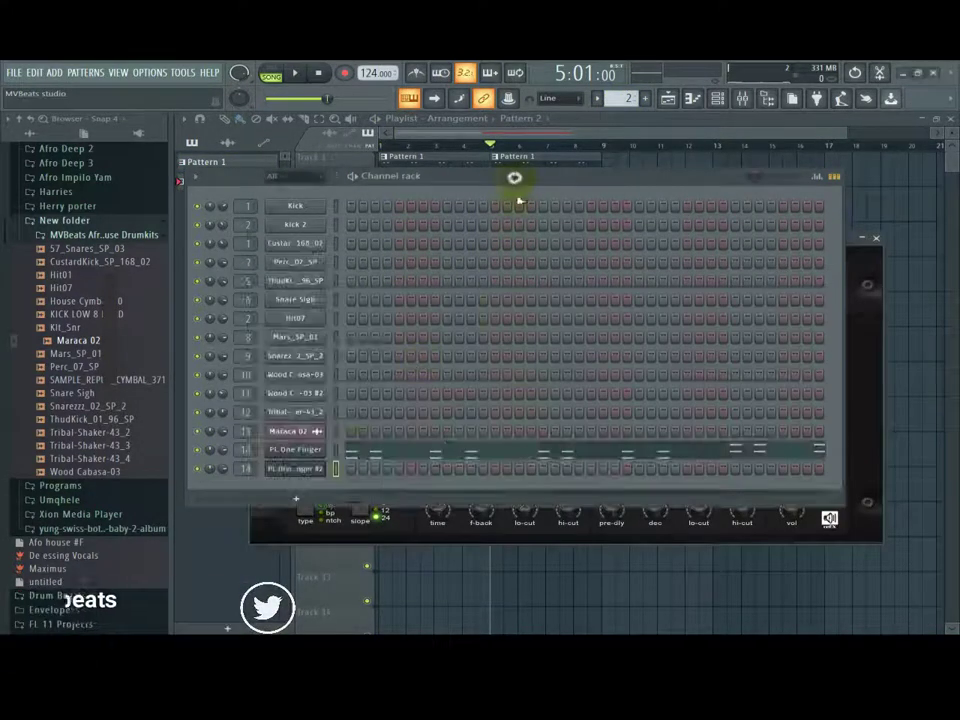
right_click(318, 455)
left_click(481, 462)
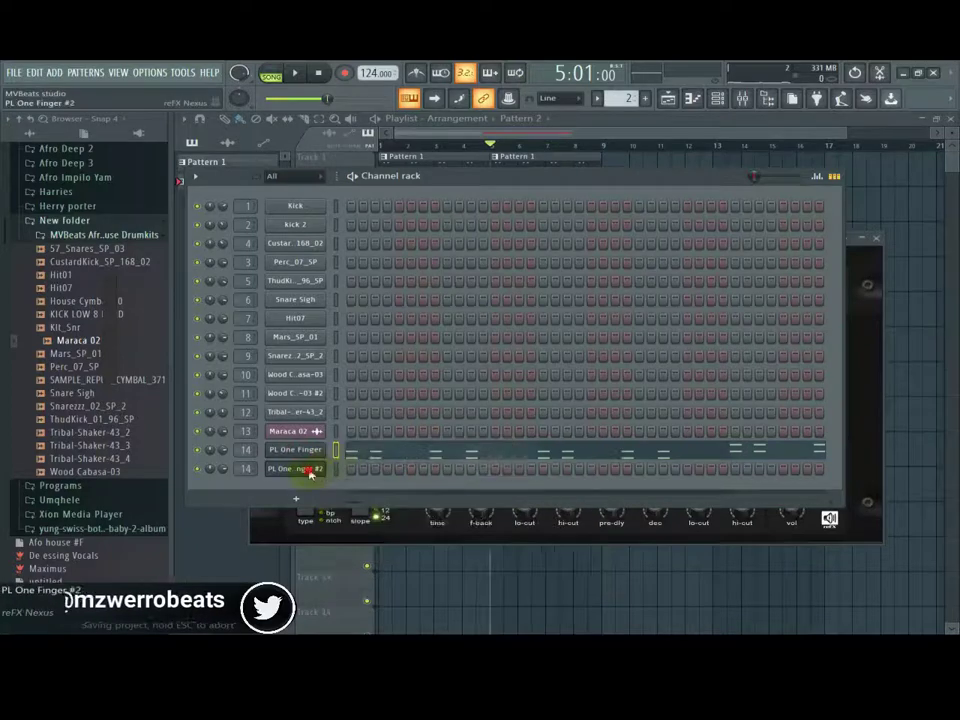
right_click(305, 469)
left_click(474, 490)
Step: Set the root note of the PL One Finger #2 channel to C5
left_click(301, 469)
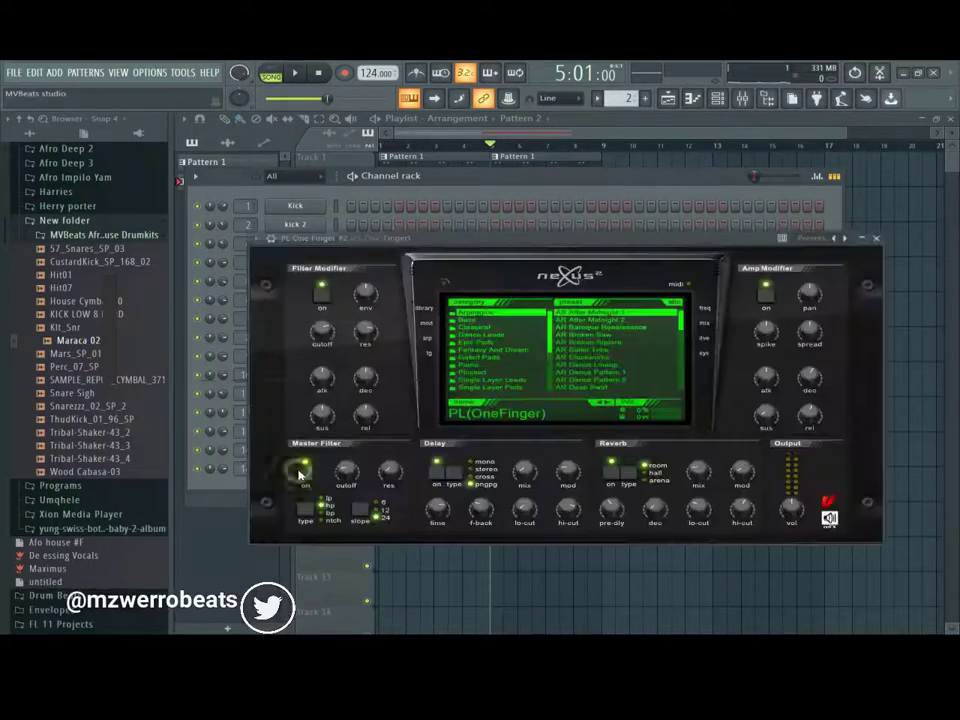
left_click(270, 238)
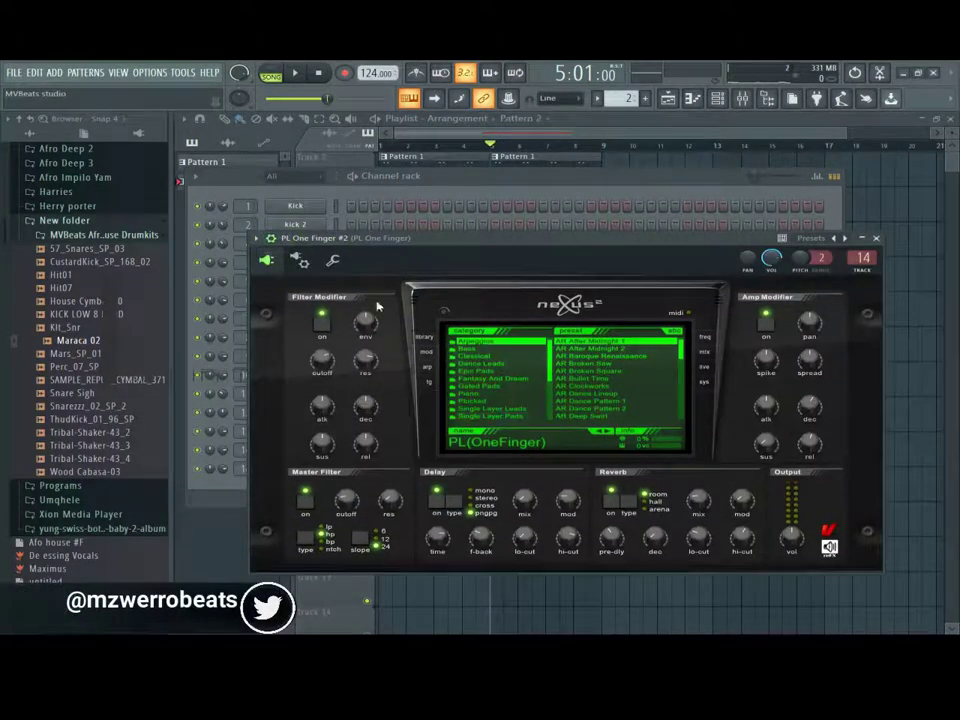
left_click(332, 260)
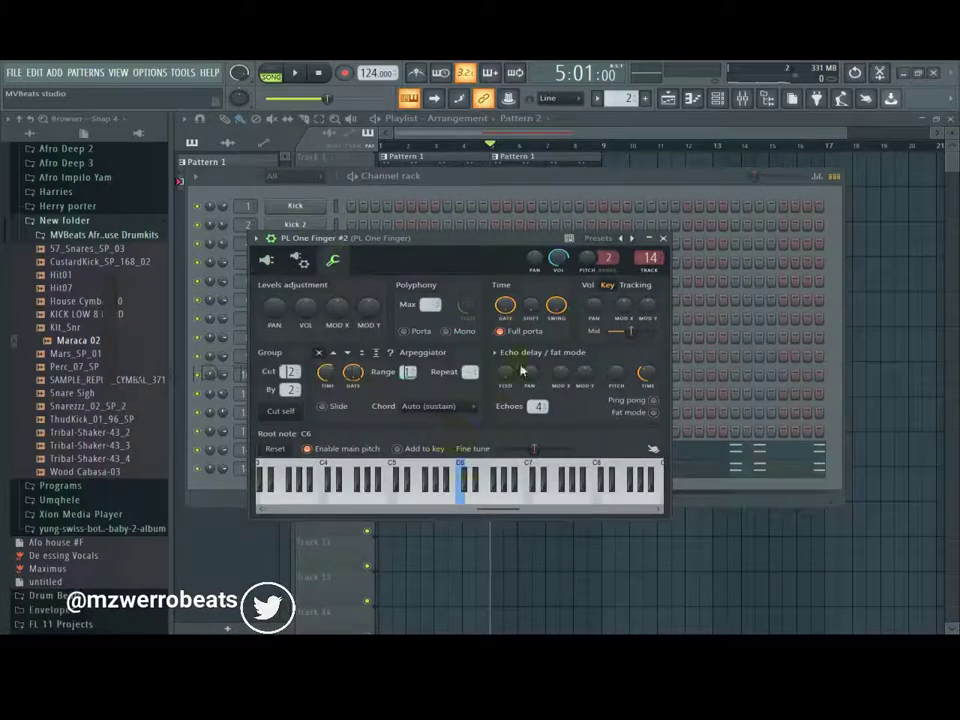
left_click(393, 468)
left_click(501, 184)
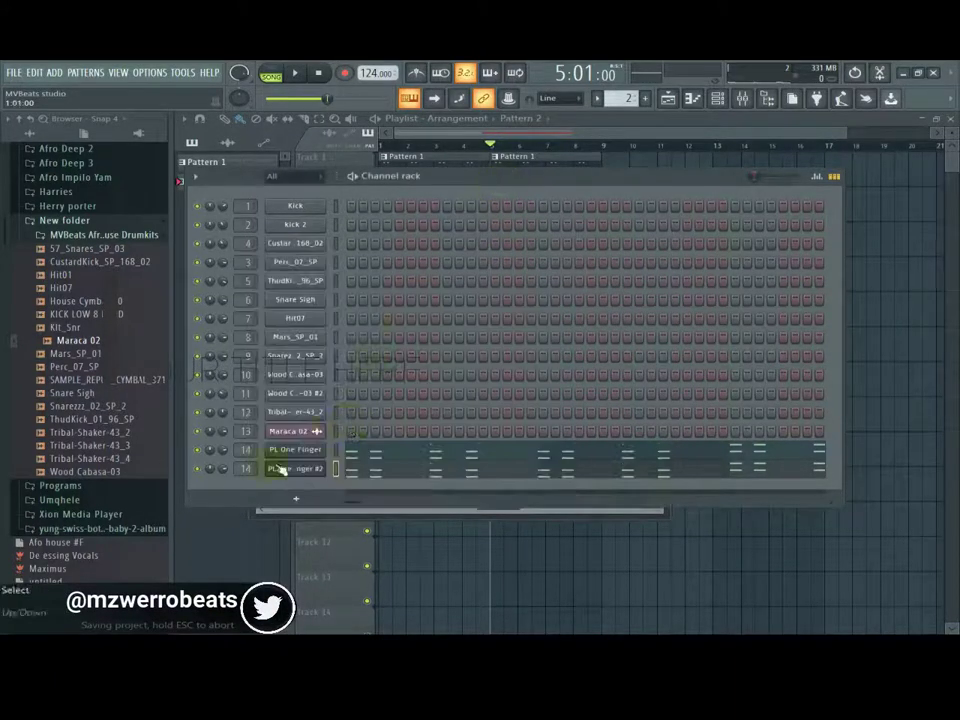
Step: Set PL One Finger #2's root note to C4 during playback and lower the PL One Finger channel volume
key("space")
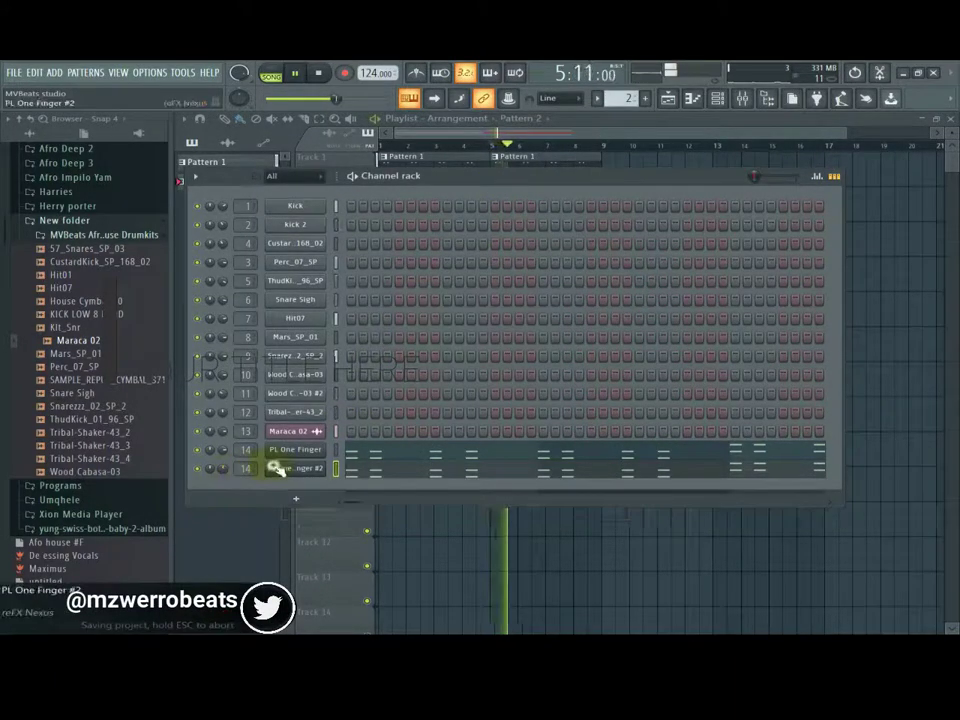
left_click(292, 468)
left_click(392, 475)
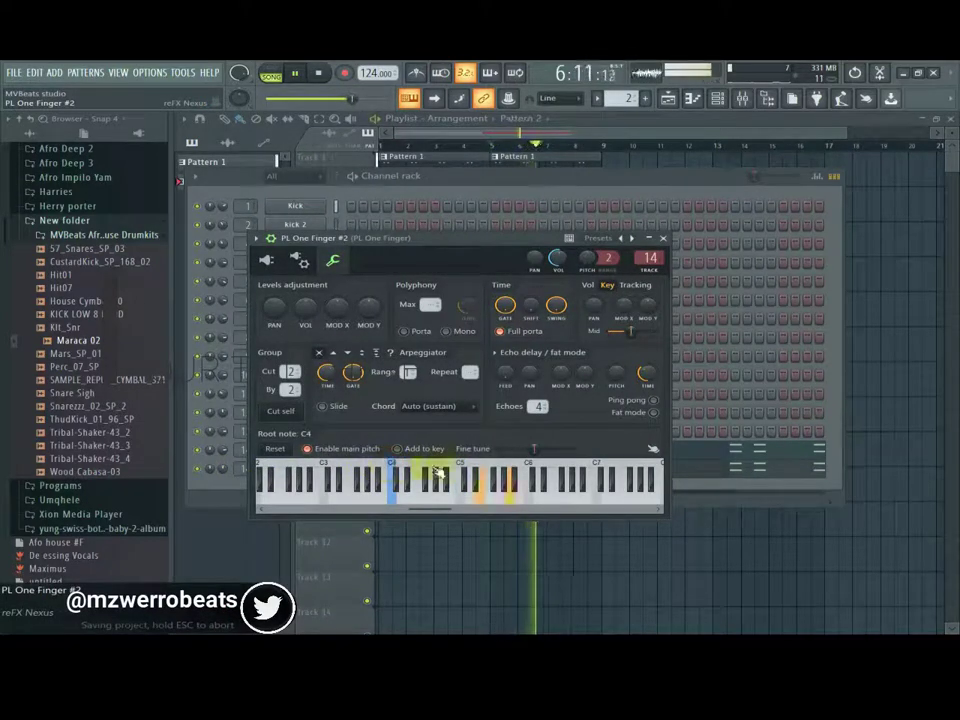
left_click(463, 197)
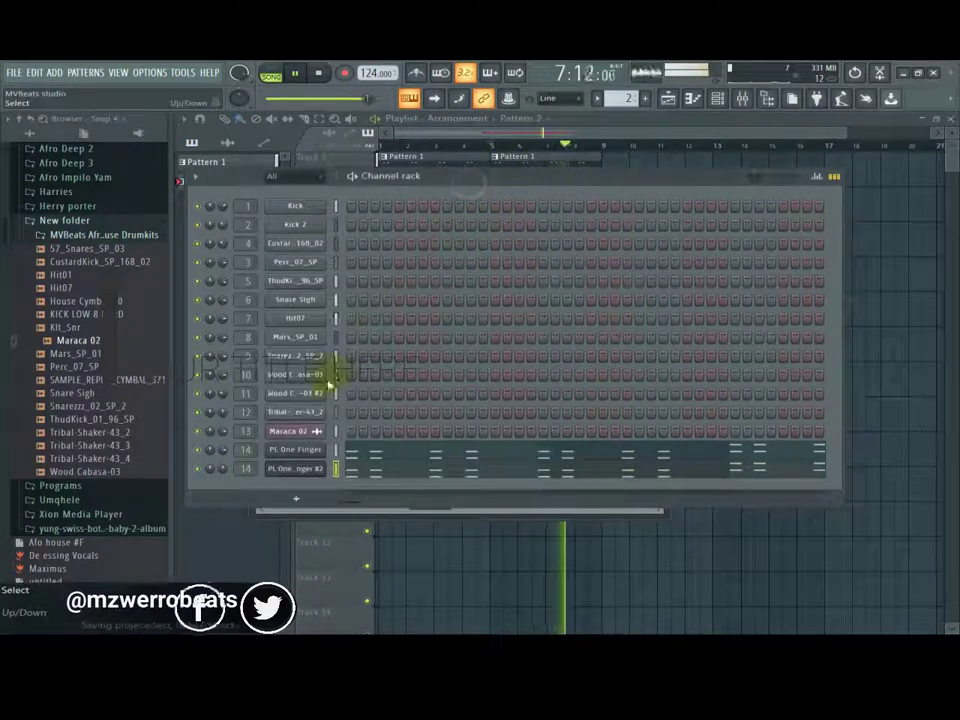
left_click_drag(225, 451, 227, 466)
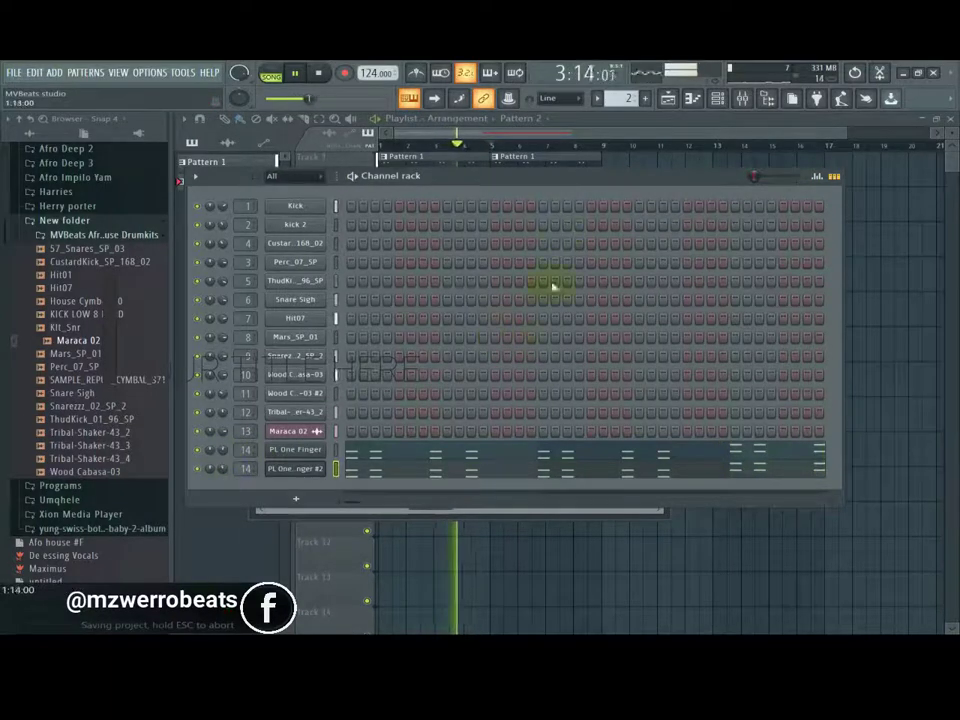
Step: Lower the PL One Finger mixer track's fader to about -9.7 dB while the arrangement plays
left_click_drag(613, 187, 600, 171)
left_click(742, 98)
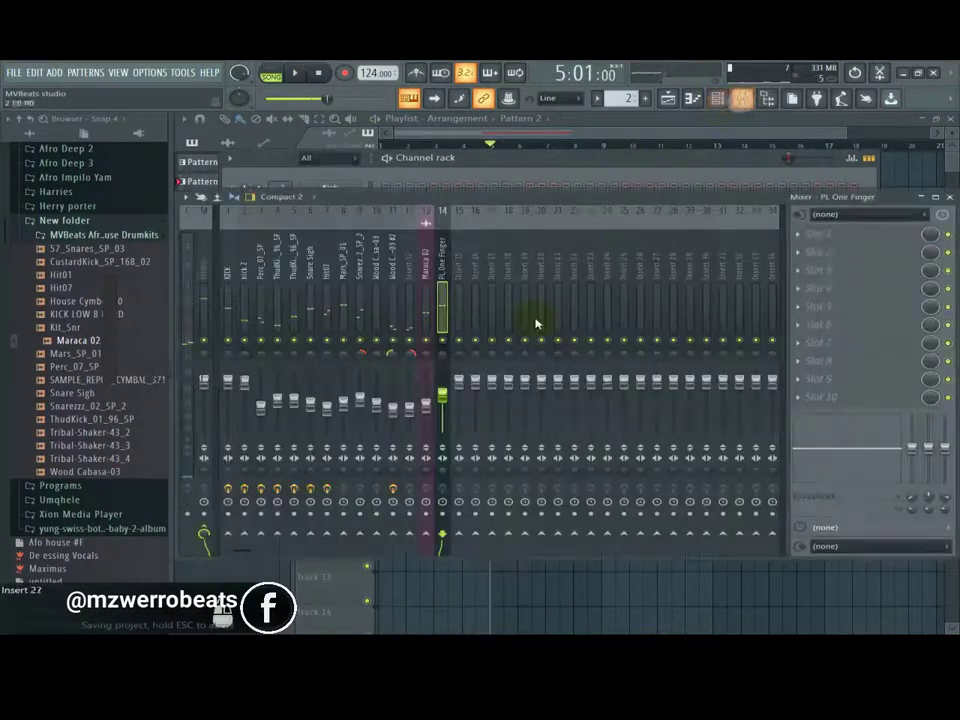
key("space")
left_click_drag(448, 396, 449, 403)
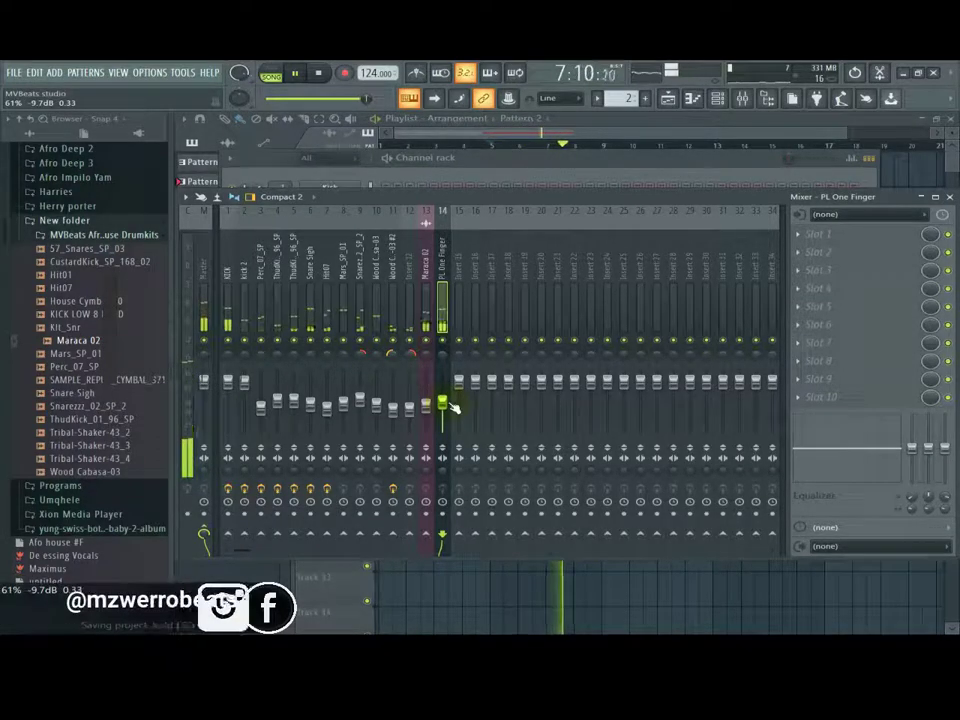
key("space")
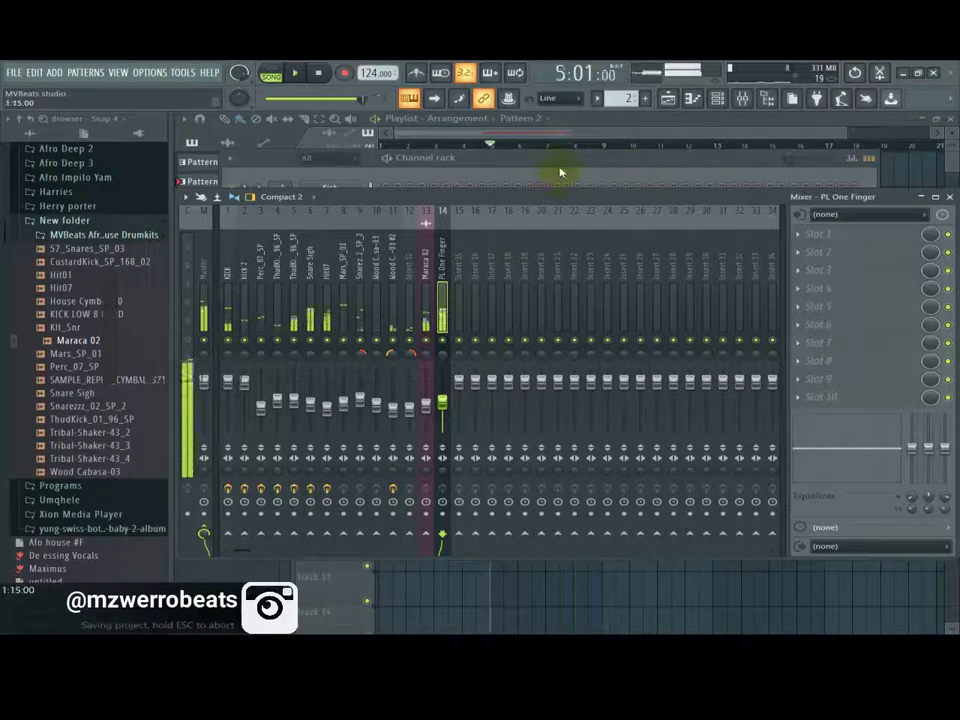
Step: Briefly play the layered melody and add a Morphine synthesizer channel to the channel rack
left_click(561, 172)
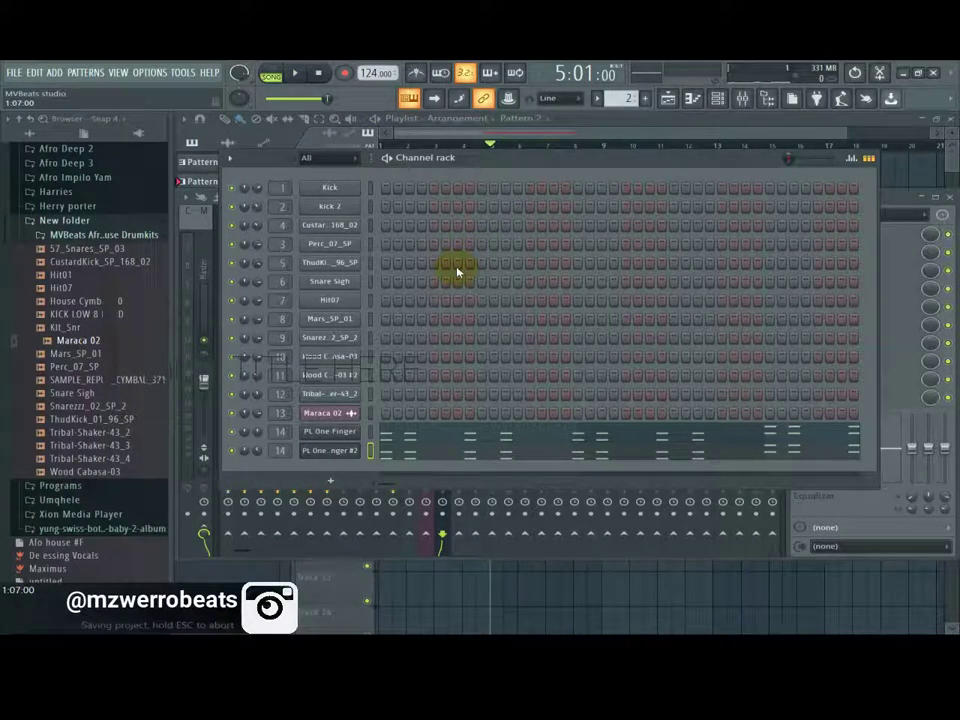
key("space")
key("space")
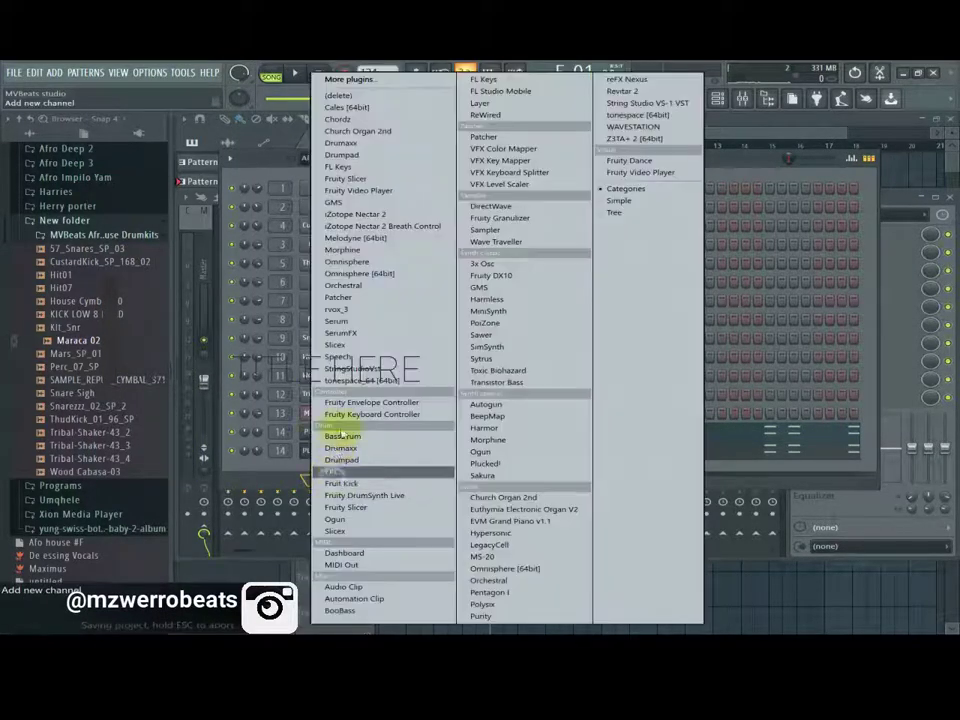
left_click(330, 481)
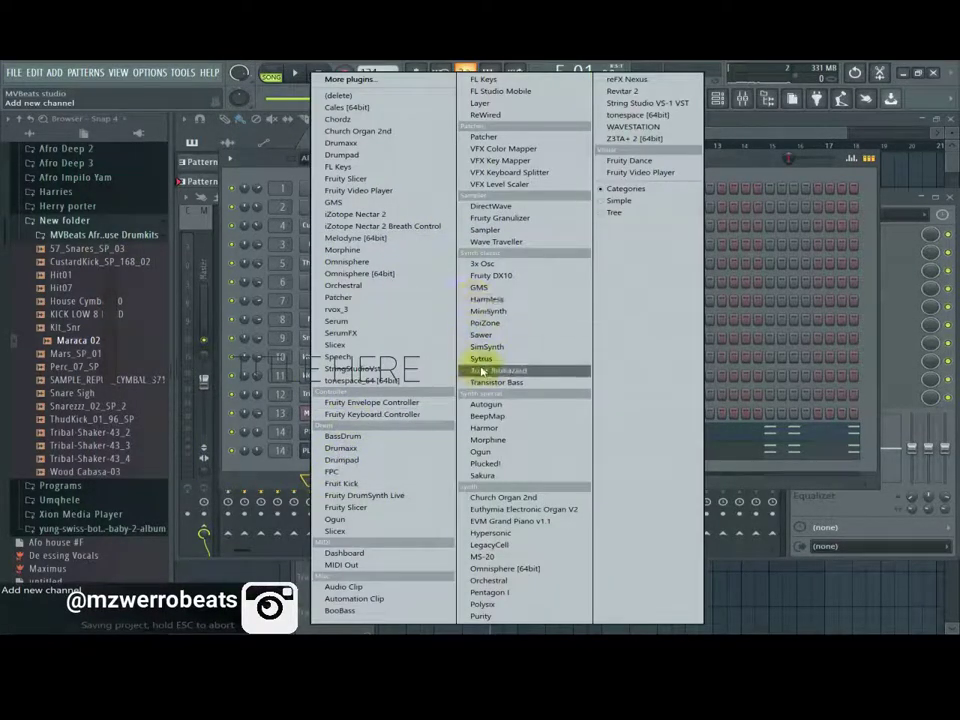
left_click(488, 440)
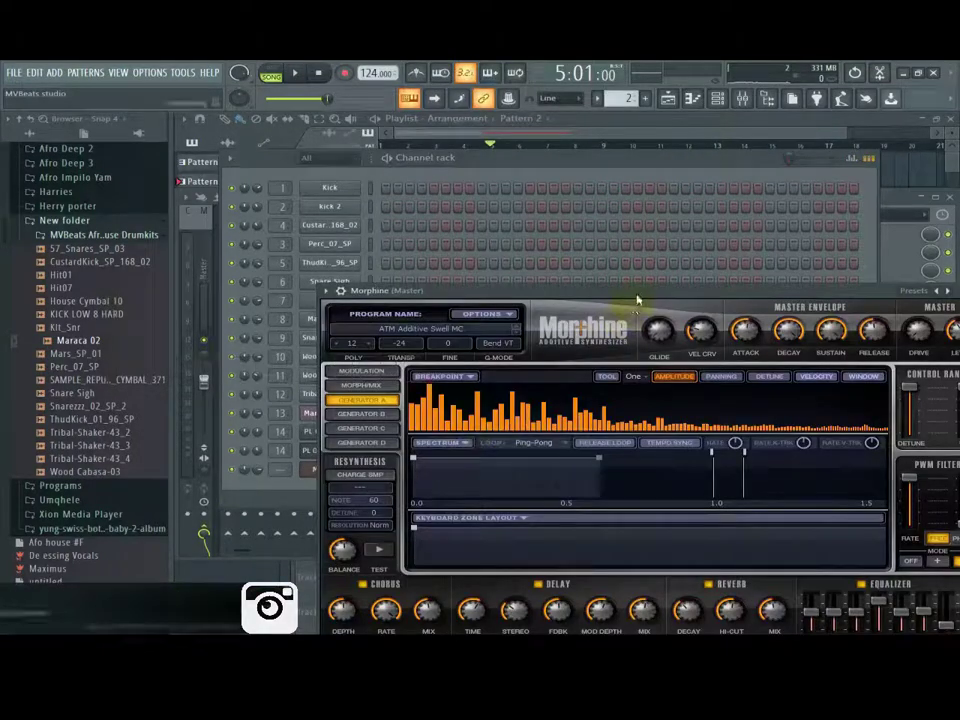
Step: Load the PRC Fairy FG program from Morphine's Percussion bank
left_click_drag(638, 298, 530, 278)
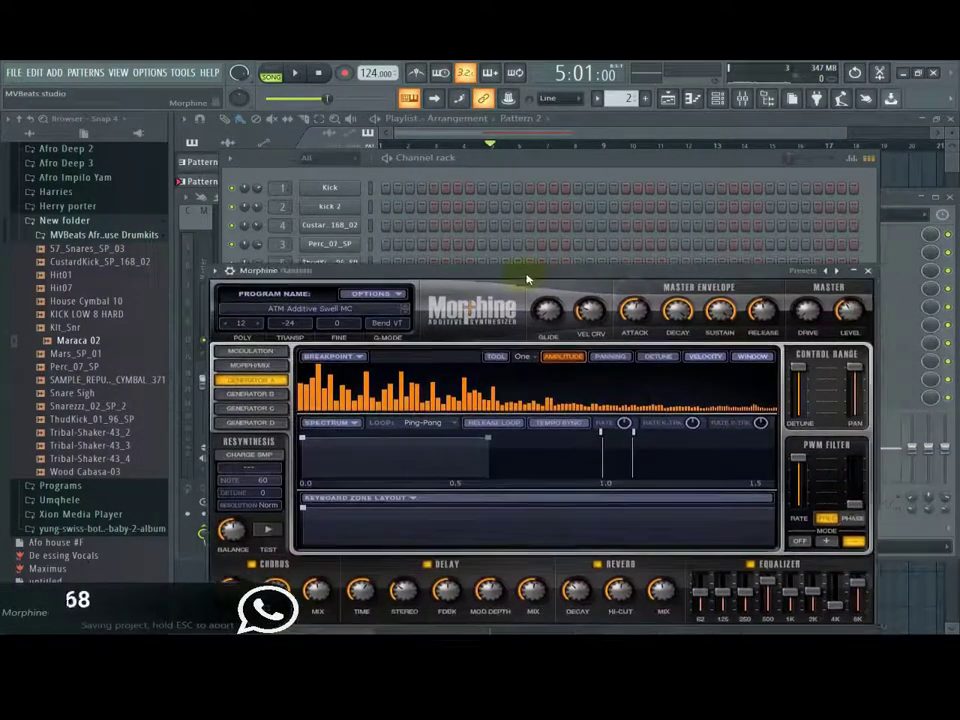
left_click(314, 312)
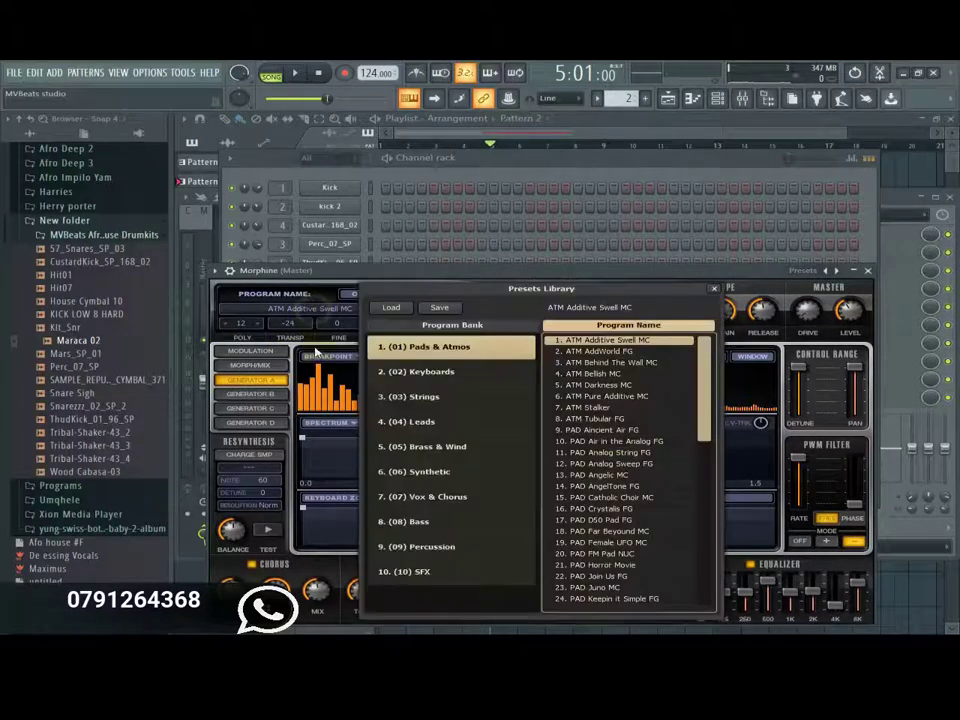
left_click(437, 548)
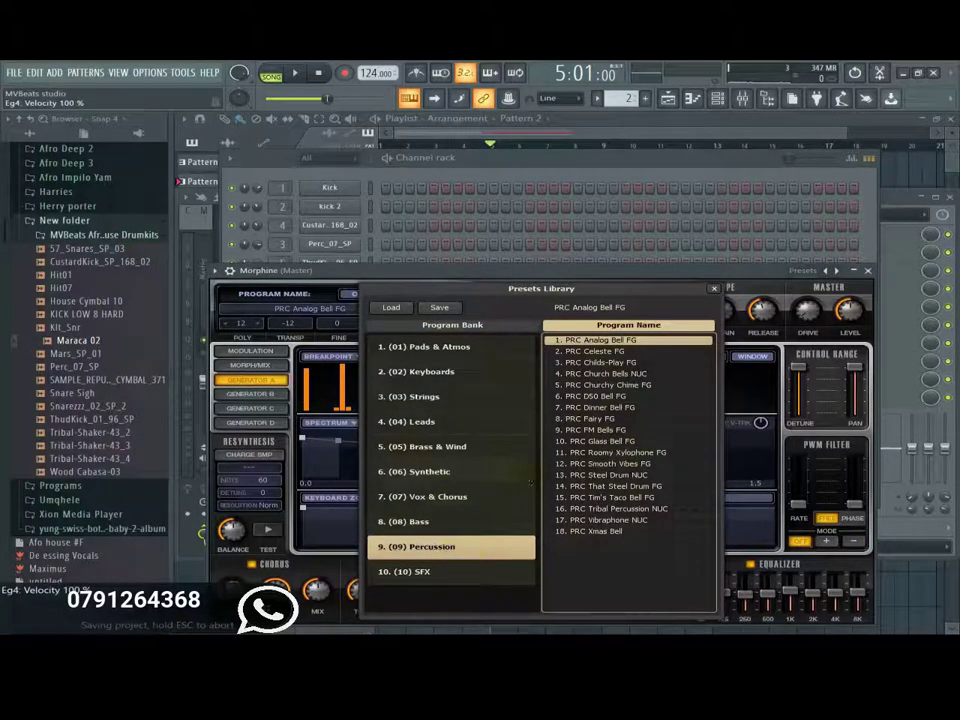
double_click(606, 420)
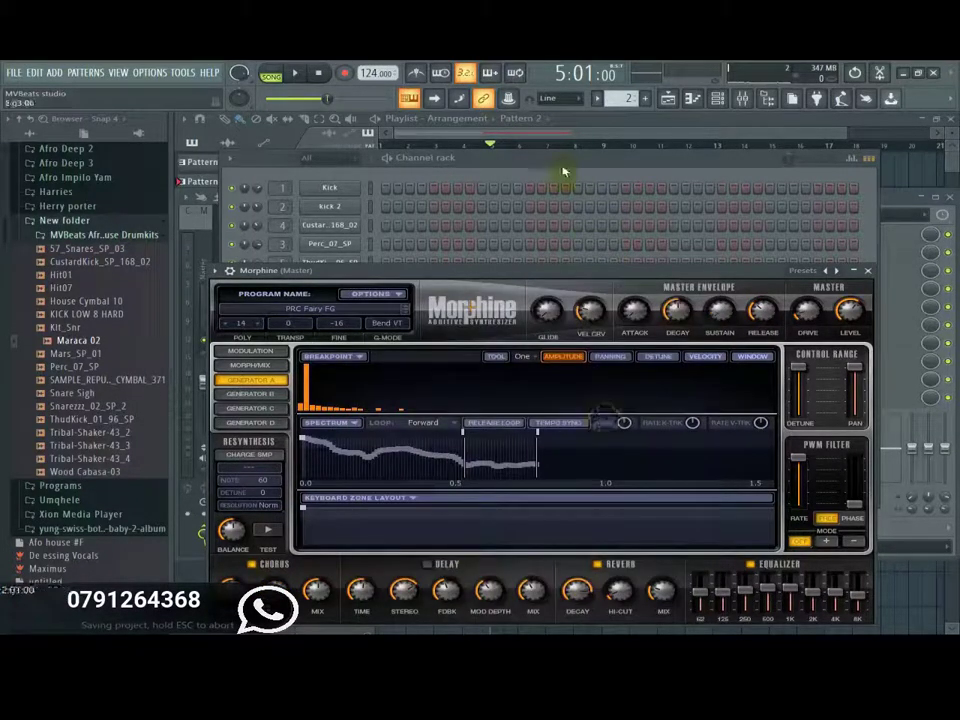
Step: Open the Morphine channel's piano roll and place a short A3 note at the start of bar 1
left_click(563, 173)
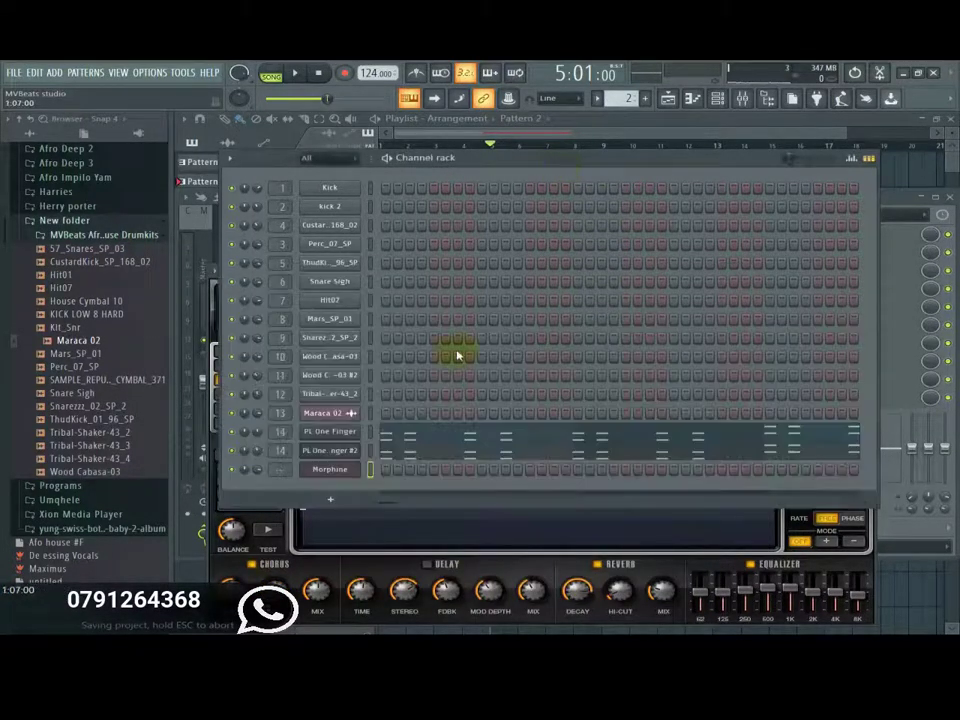
right_click(340, 474)
left_click(380, 467)
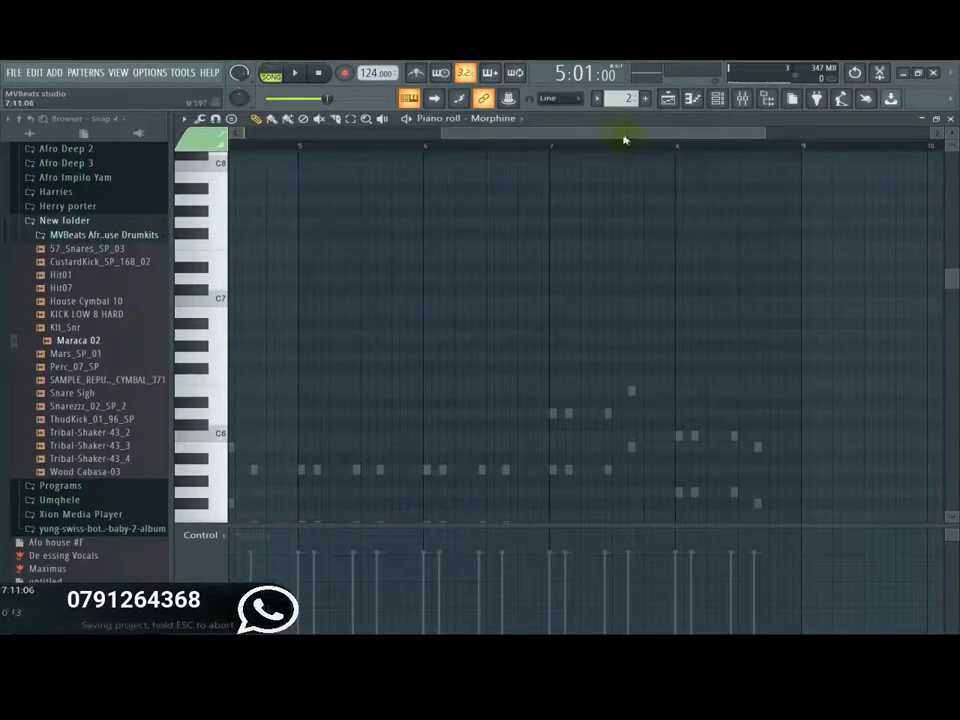
left_click_drag(623, 139, 386, 156)
scroll(619, 300, "down", 3)
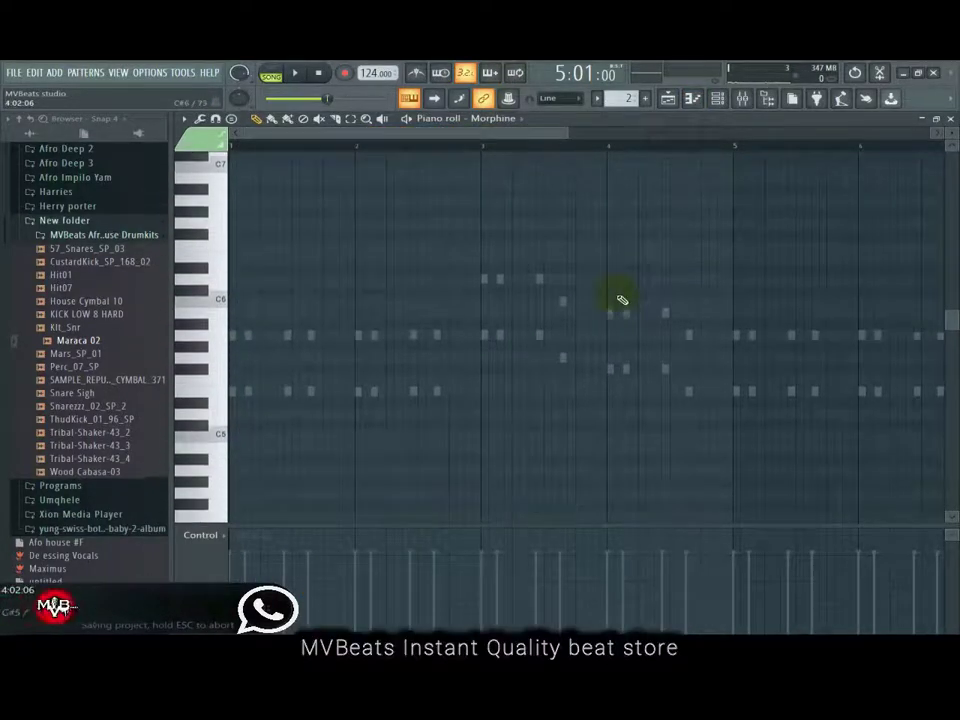
scroll(620, 300, "down", 4)
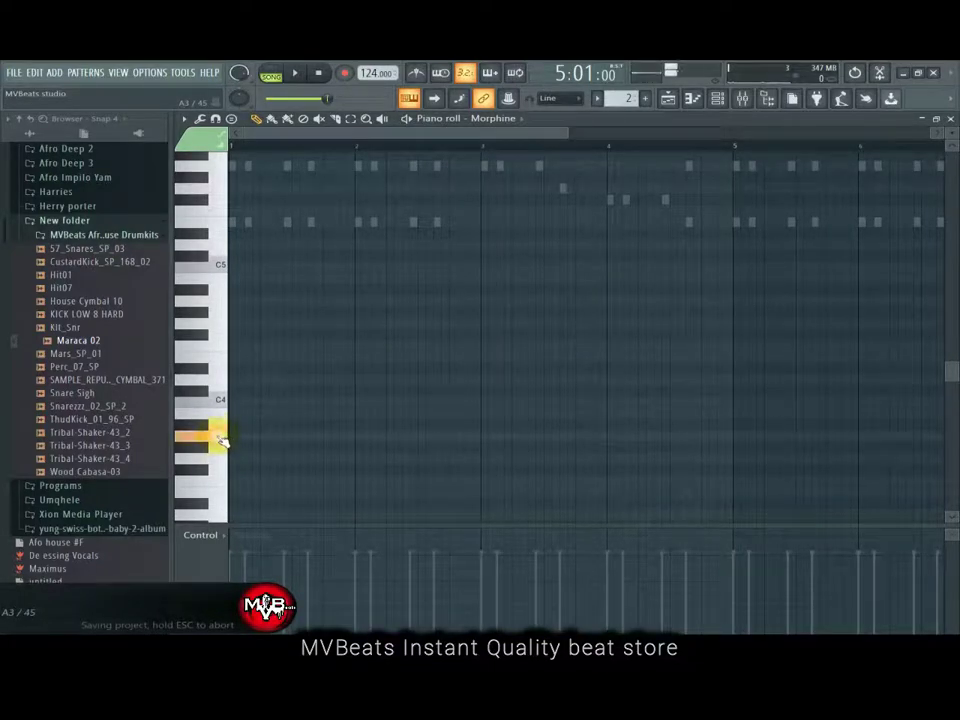
left_click(232, 437)
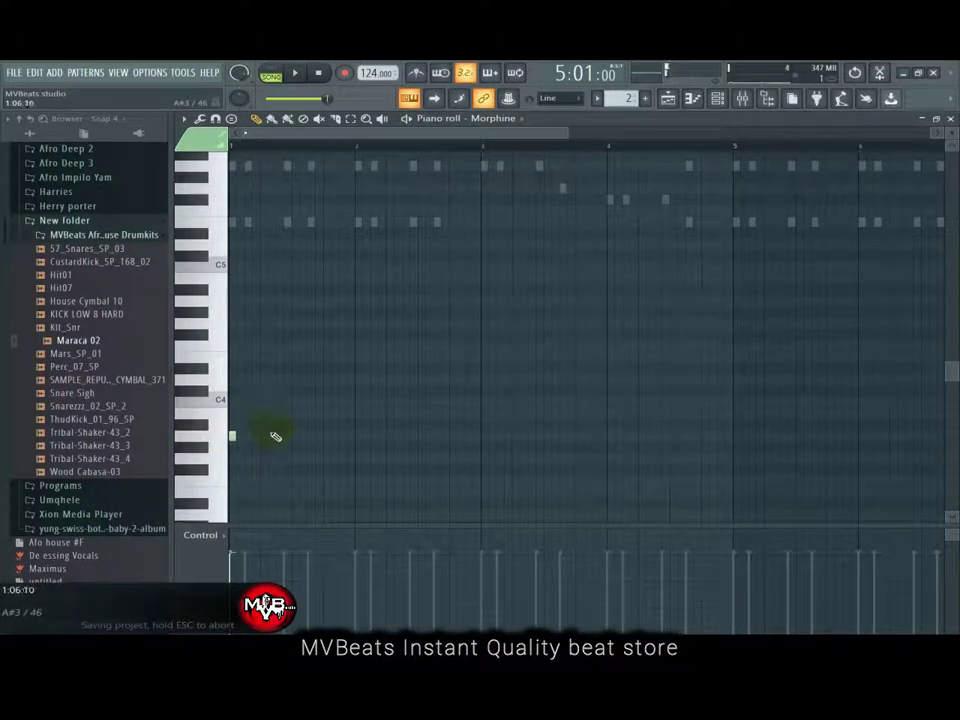
Step: Briefly play the arrangement with the new Morphine note and audition the E5 key
key("space")
key("space")
left_click(225, 250)
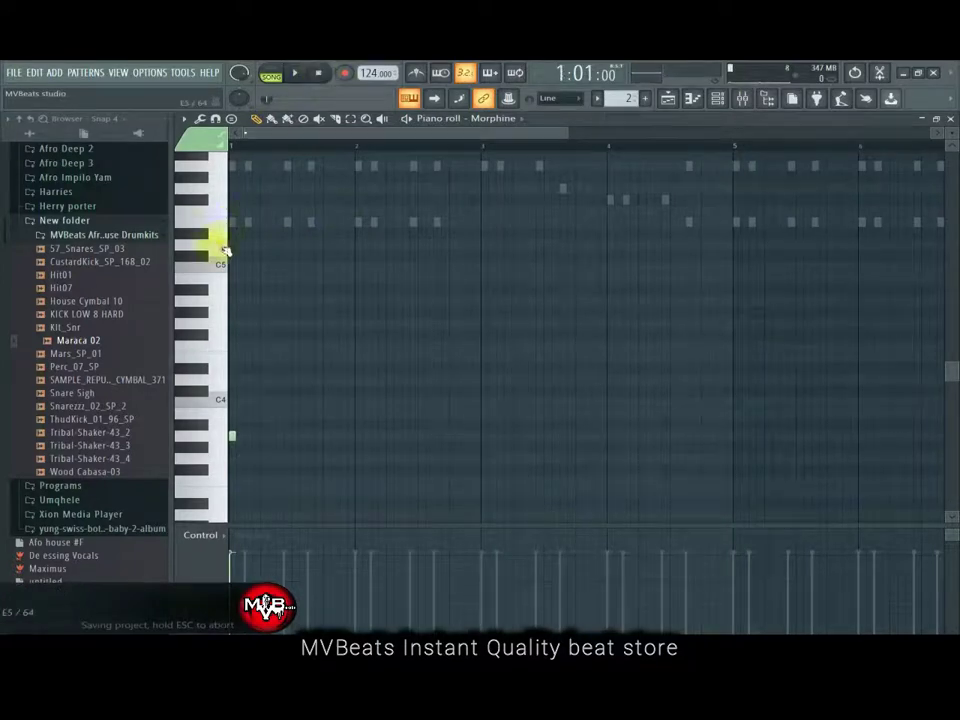
Step: Add paired A4 and A3 Morphine notes on each beat of bar 1 and on the first beat of bar 2
left_click(231, 301)
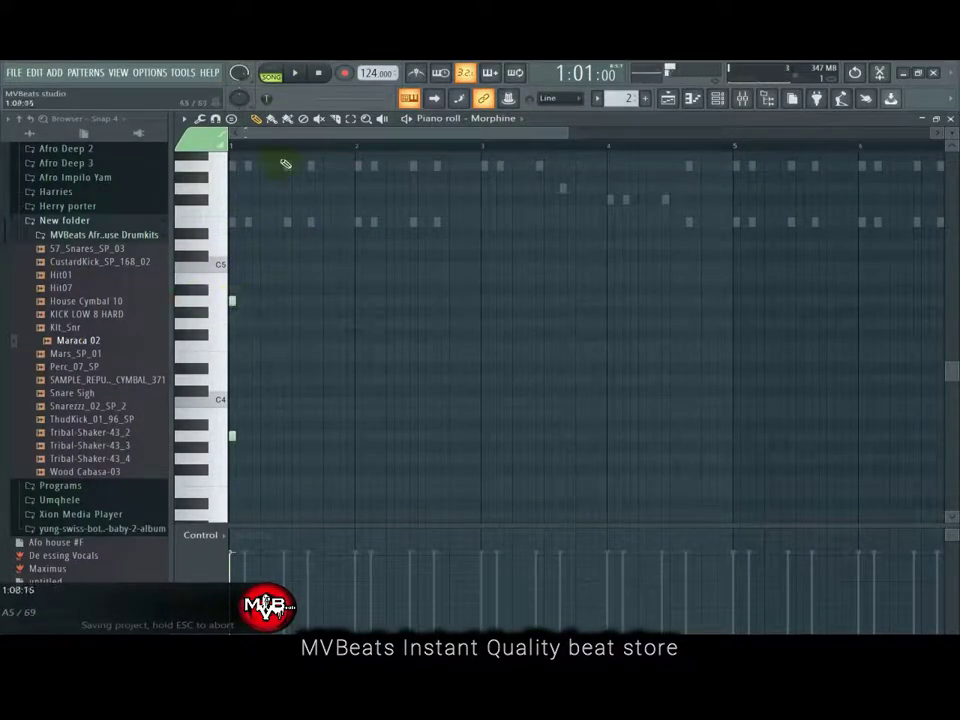
left_click(263, 301)
left_click(263, 436)
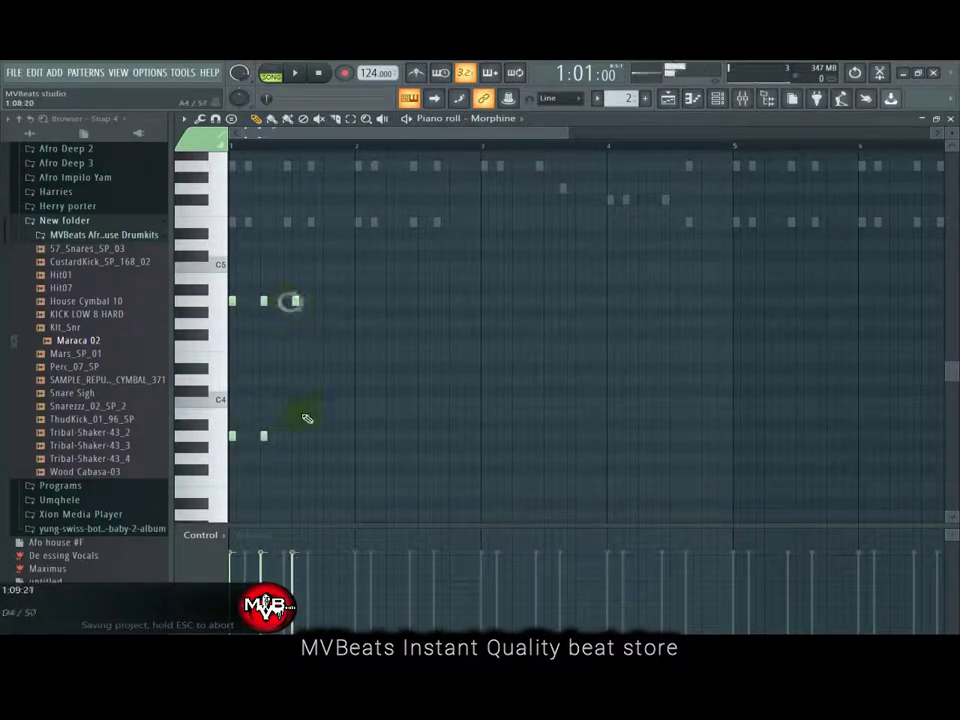
left_click(295, 436)
left_click(326, 301)
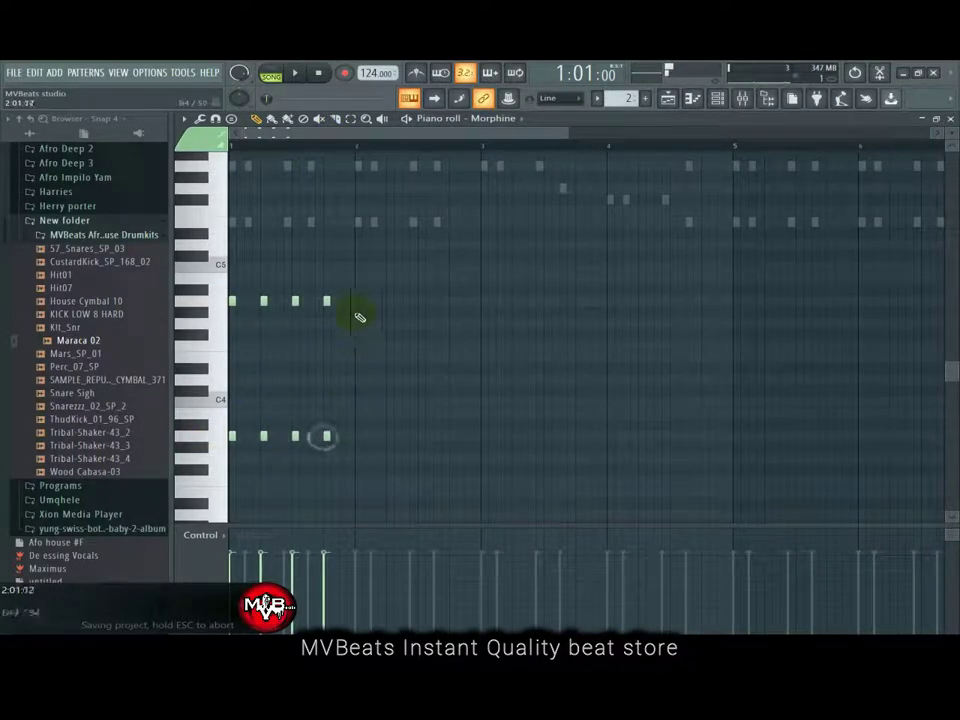
left_click(357, 301)
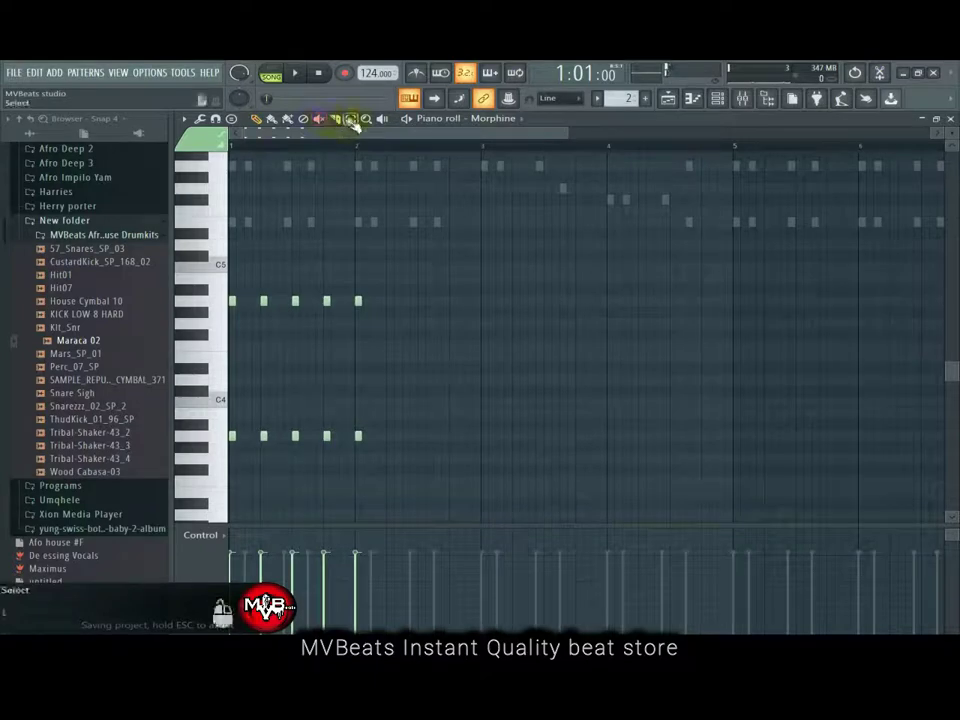
Step: Duplicate the A4 and A3 notes so the pair repeats on every beat through the end of bar 4
key("ctrl+b")
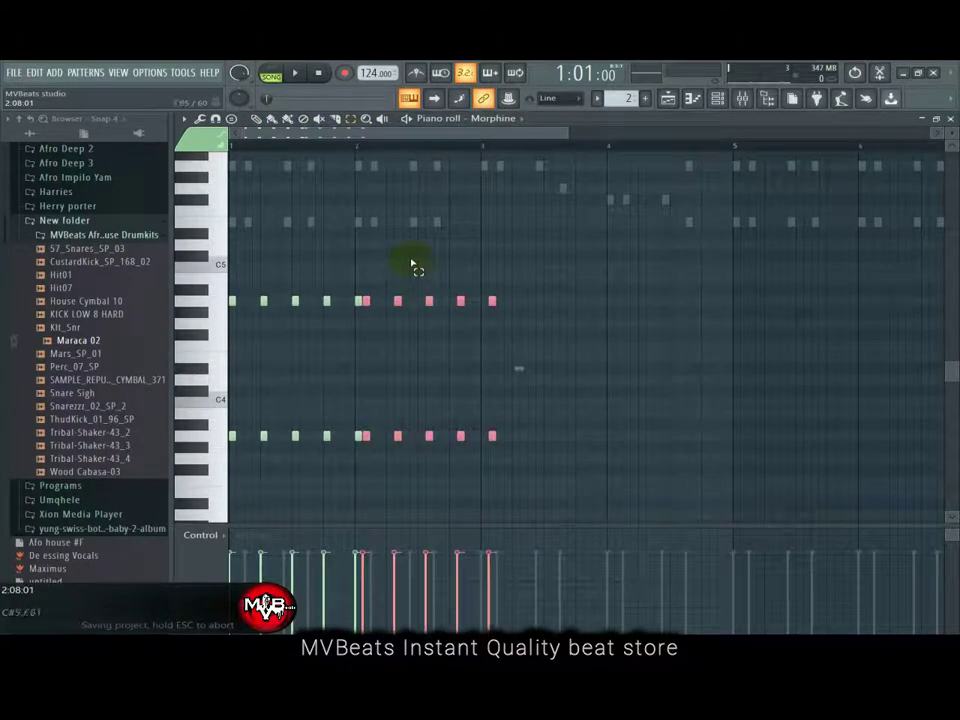
left_click(272, 120)
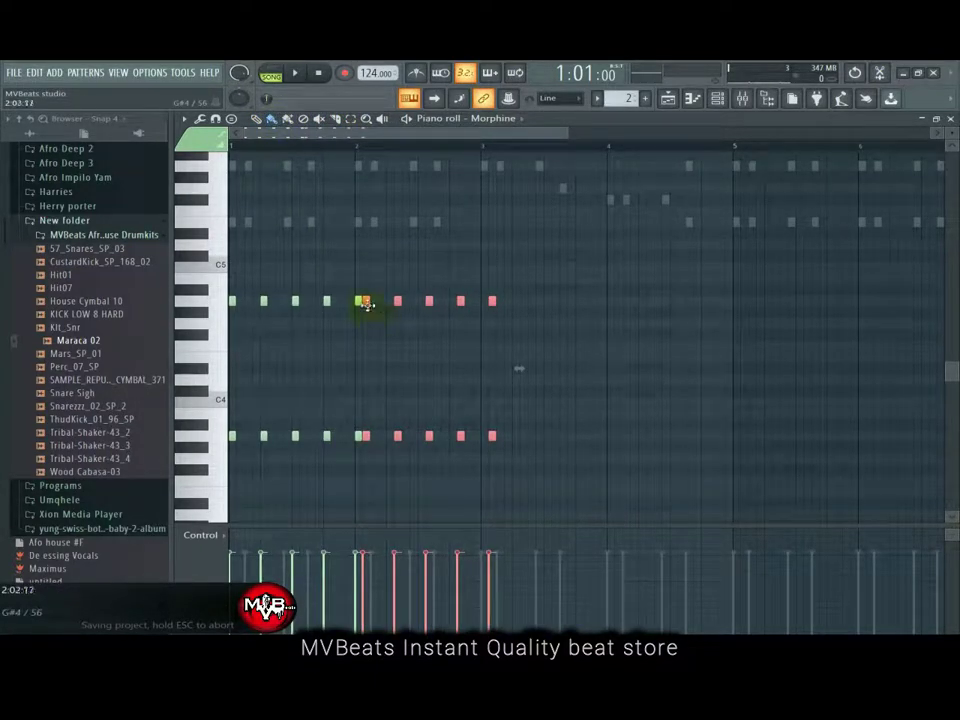
left_click_drag(366, 302, 550, 300)
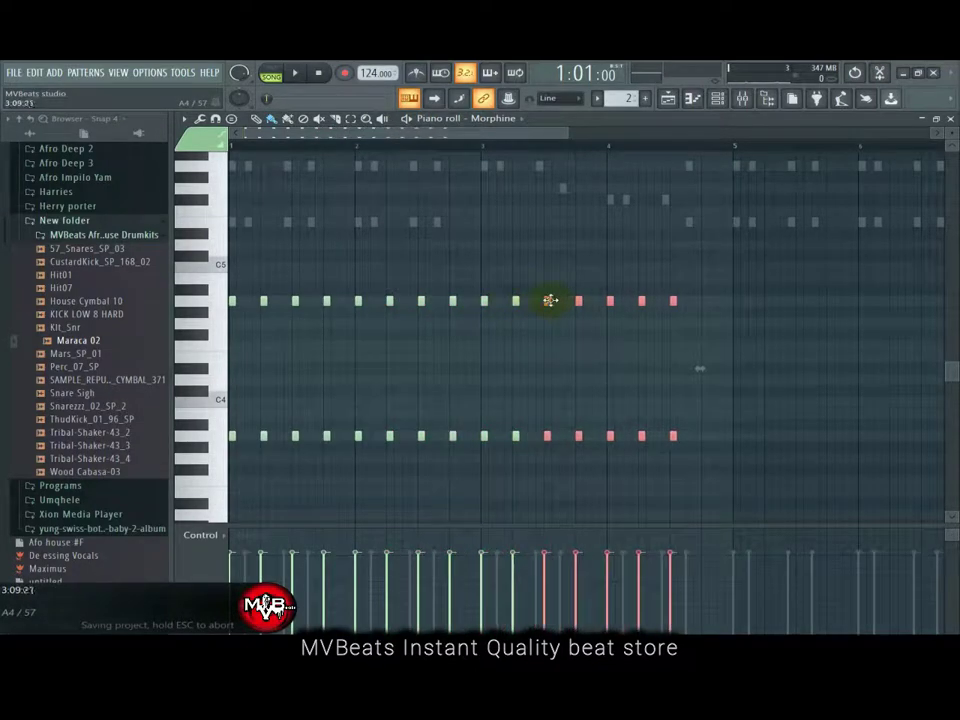
left_click(700, 302)
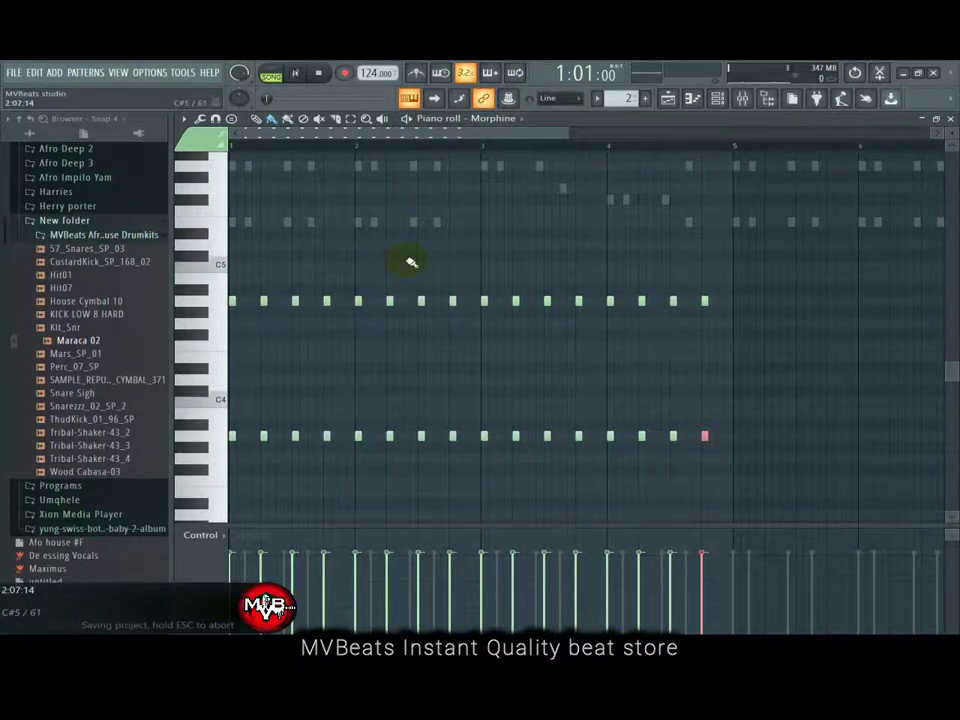
Step: Route the Morphine channel to mixer track 15 and lower that track's volume fader
key("space")
left_click(740, 98)
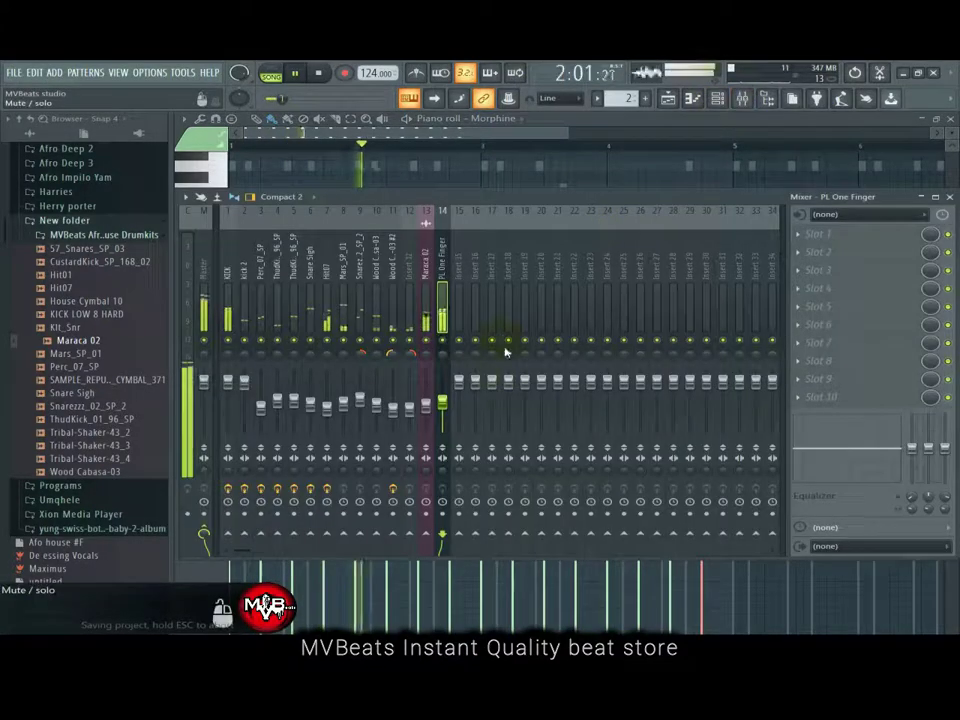
key("space")
key("F6")
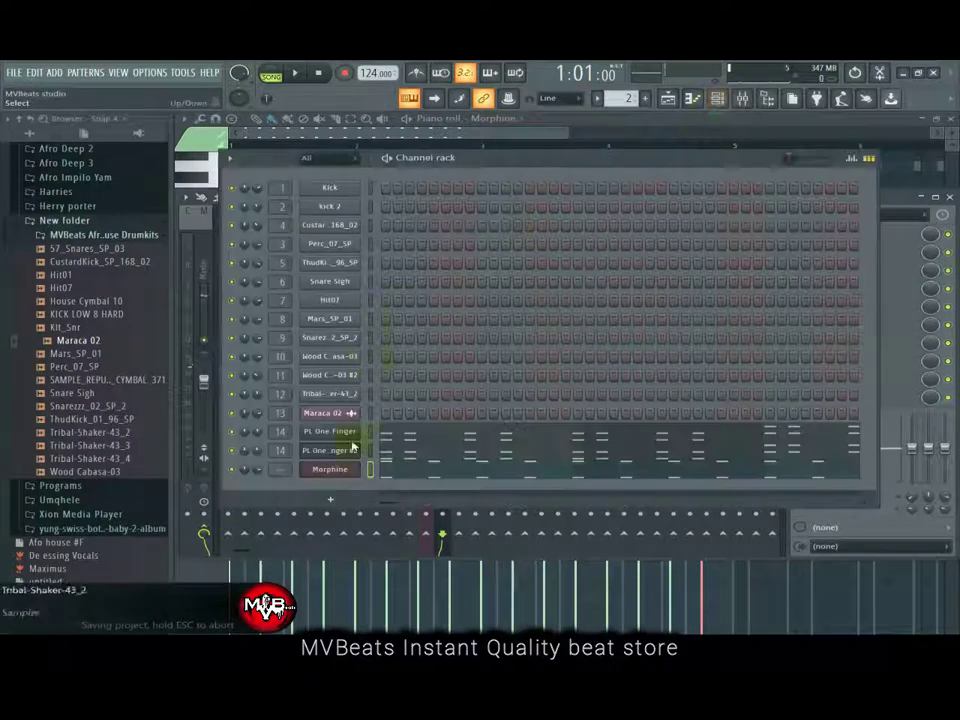
key("F9")
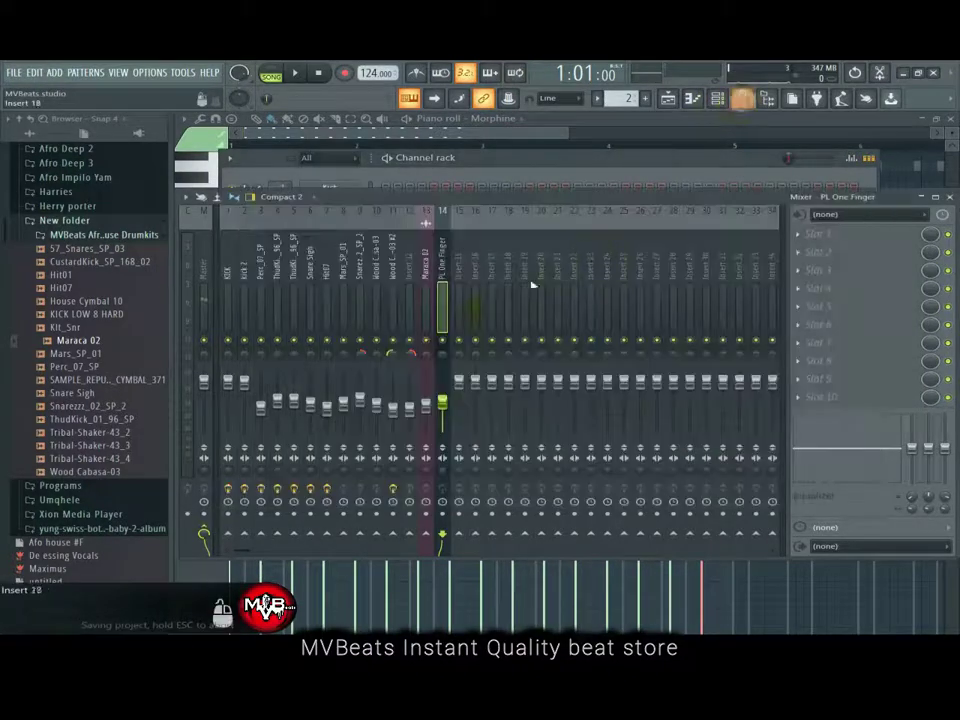
right_click(459, 272)
mouse_move(540, 307)
left_click(650, 306)
key("space")
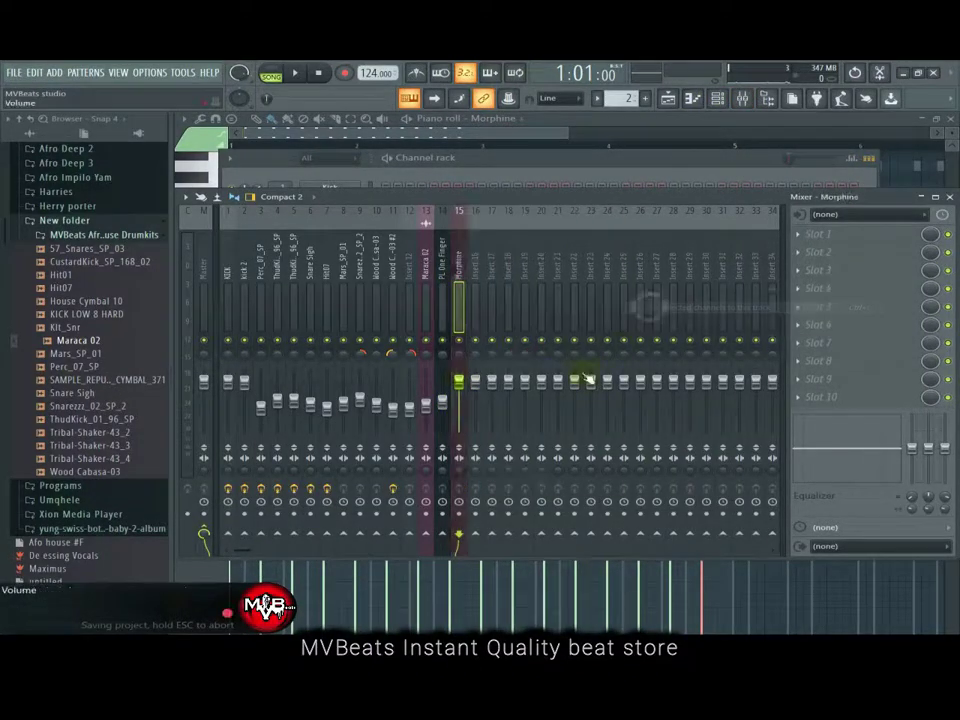
mouse_move(458, 382)
left_mouse_down()
mouse_move(465, 413)
mouse_move(463, 401)
left_mouse_up()
Step: Mute the PL One Finger and PL One Finger #2 channels in the channel rack and stop playback
left_click(596, 168)
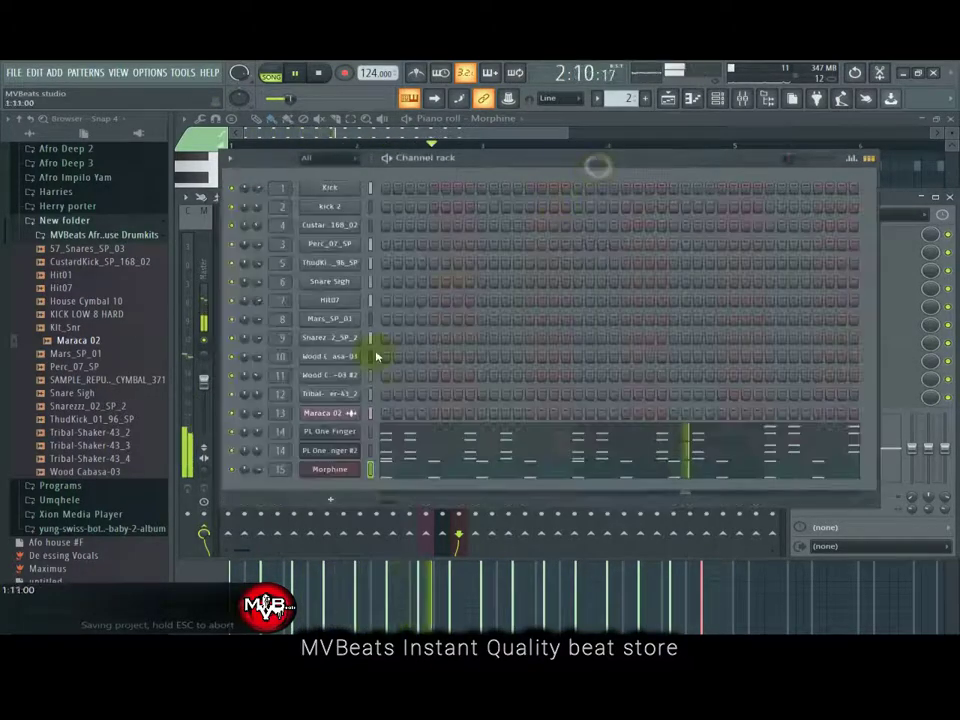
left_click(232, 431)
left_click(232, 450)
key("space")
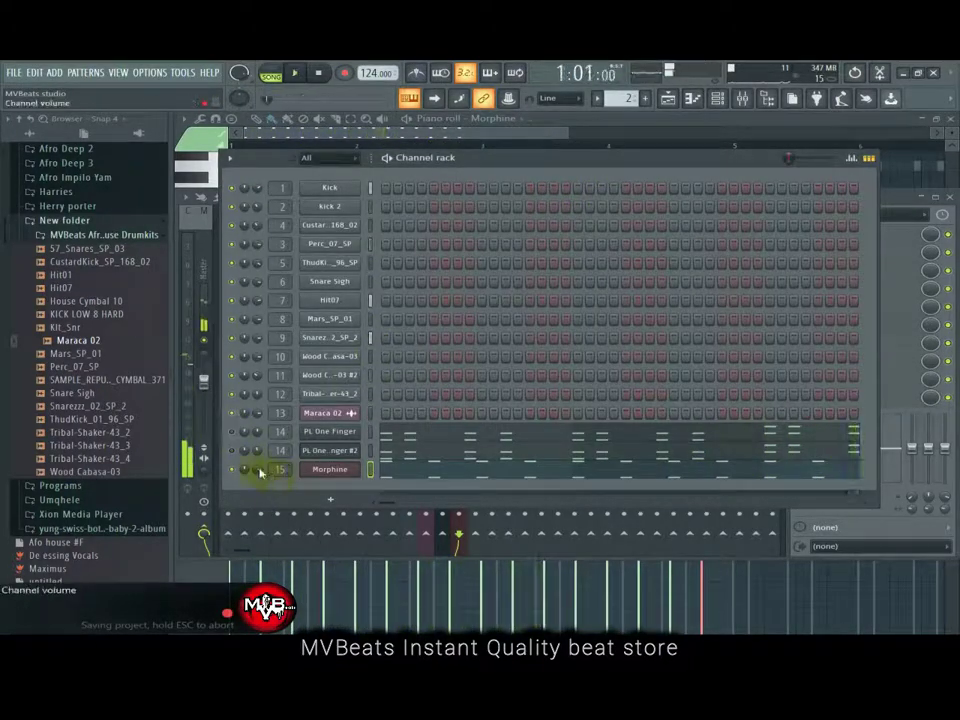
Step: Add paired E5 and E4 notes on steps 8 and 11 of bar 1 in Morphine's piano roll
left_click(398, 471)
left_click(397, 472)
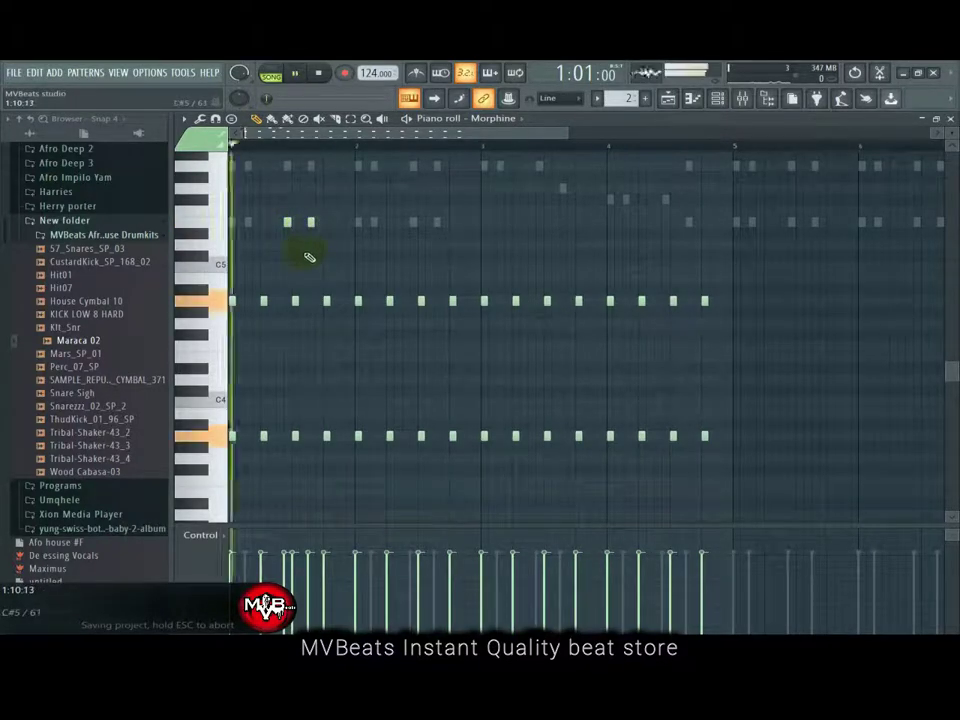
key("space")
key("space")
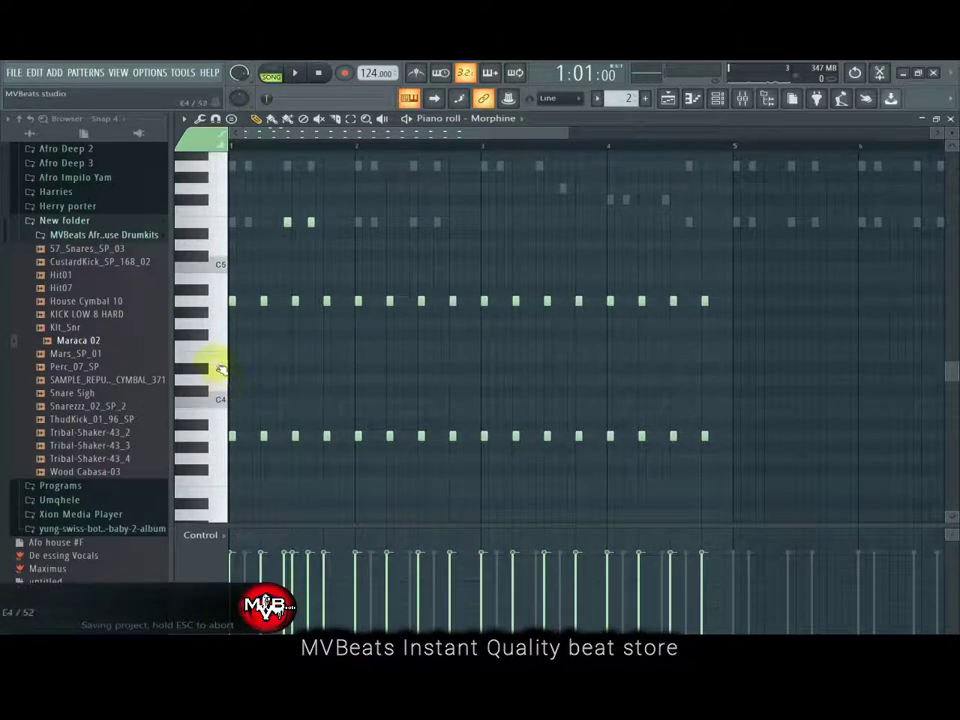
left_click(310, 357)
key("space")
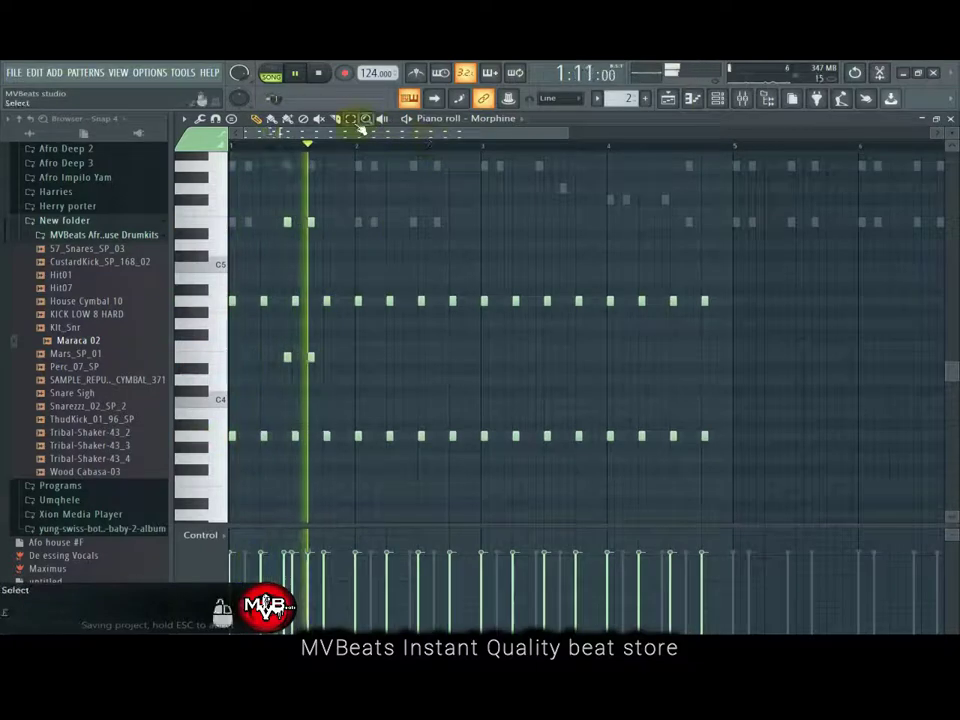
key("space")
Step: Duplicate the E5 and E4 notes of bar 1 to the same positions in bars 2, 3 and 4
left_click_drag(339, 210, 283, 236)
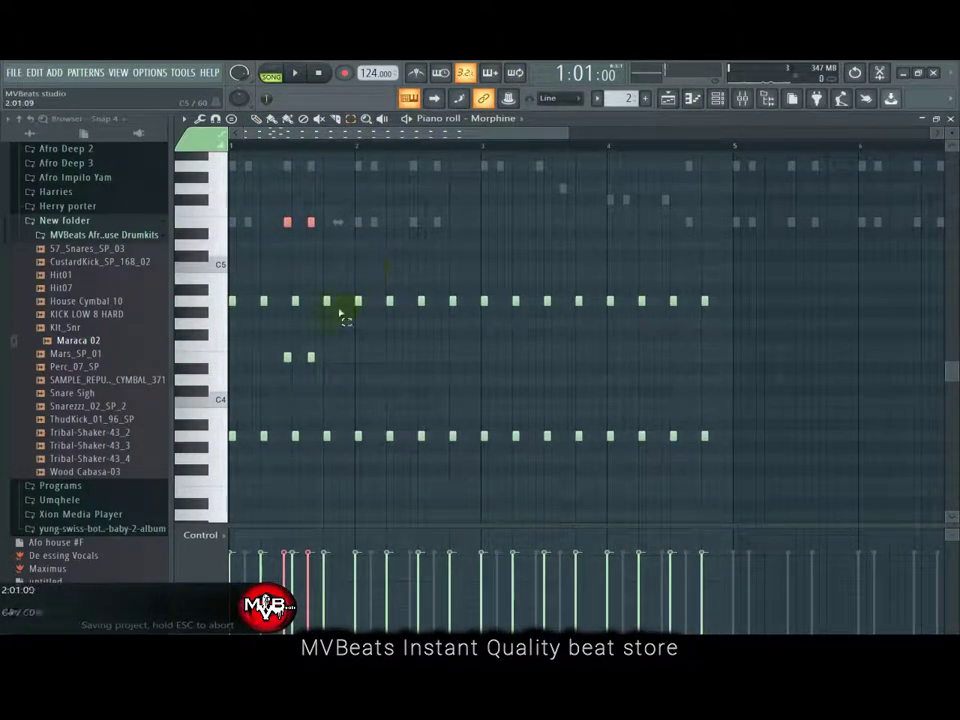
left_click_drag(282, 368, 275, 369)
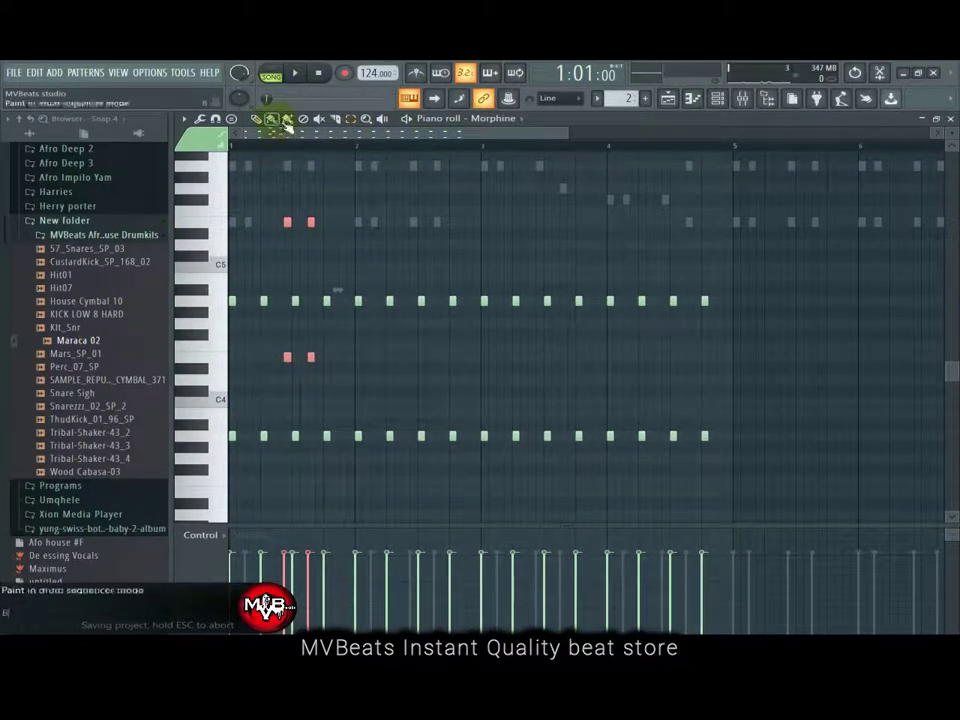
key("ctrl+b")
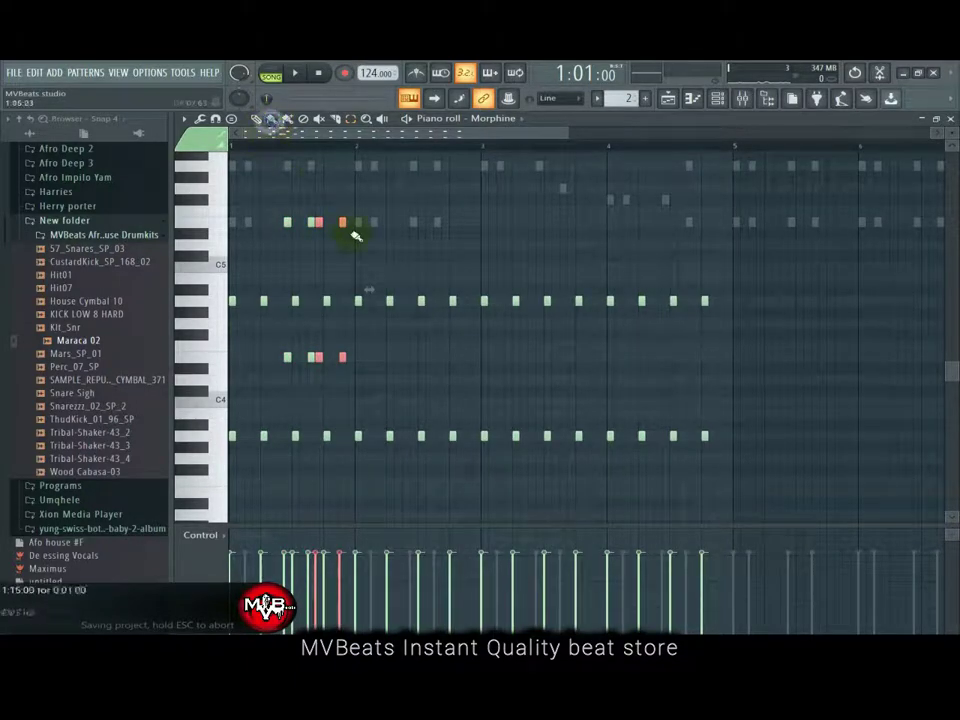
left_click_drag(340, 222, 563, 221)
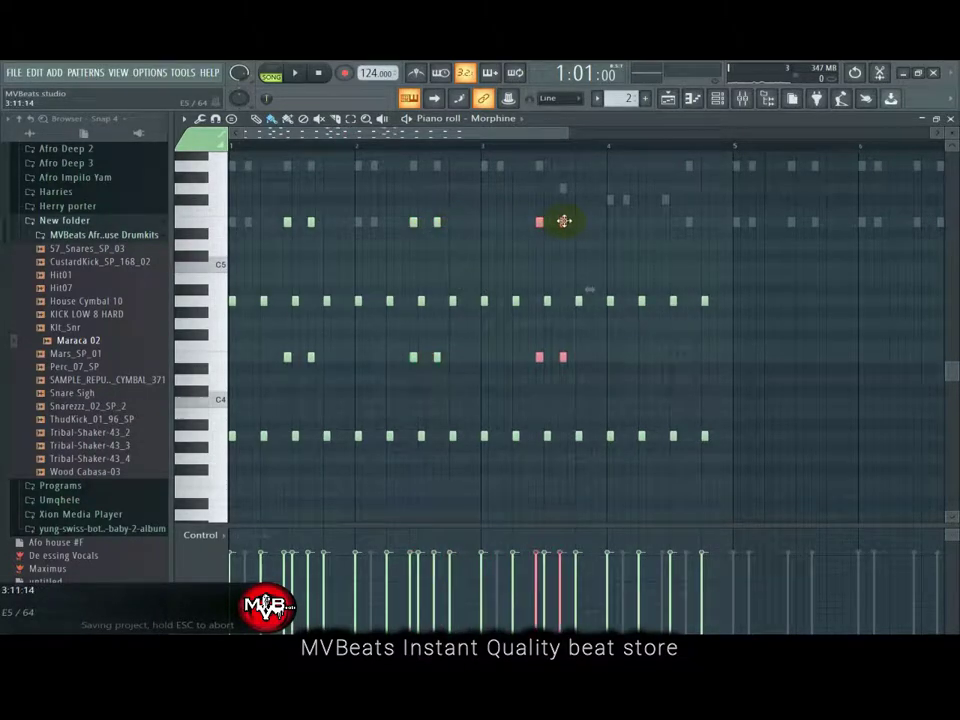
left_click_drag(663, 221, 688, 216)
key("space")
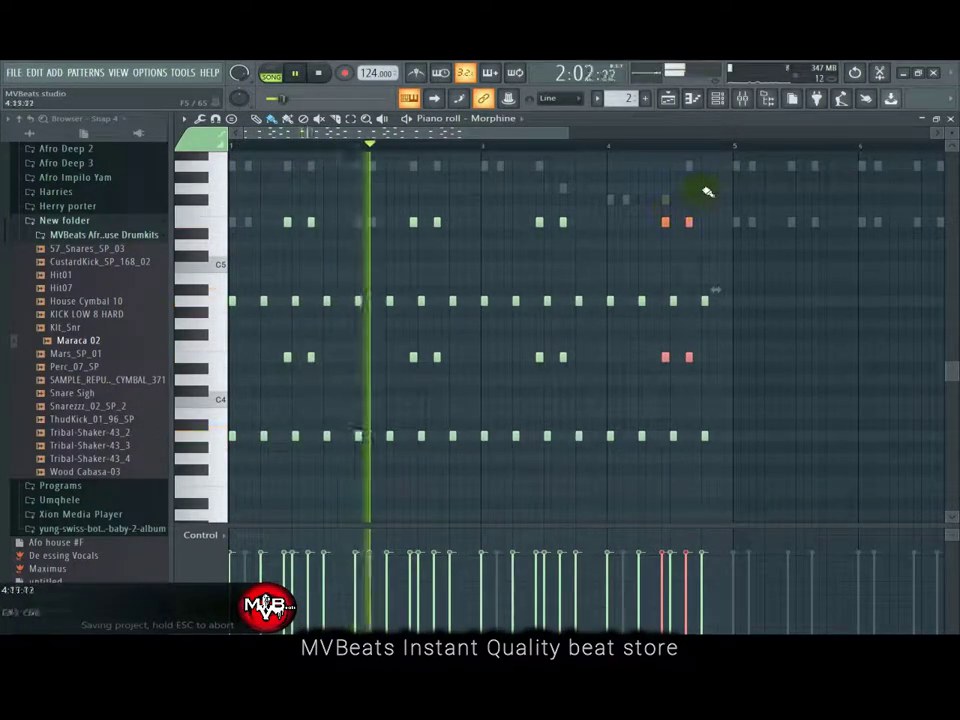
Step: Play the song while reviewing the Morphine synth's settings and its note pattern in the piano roll
left_click(718, 103)
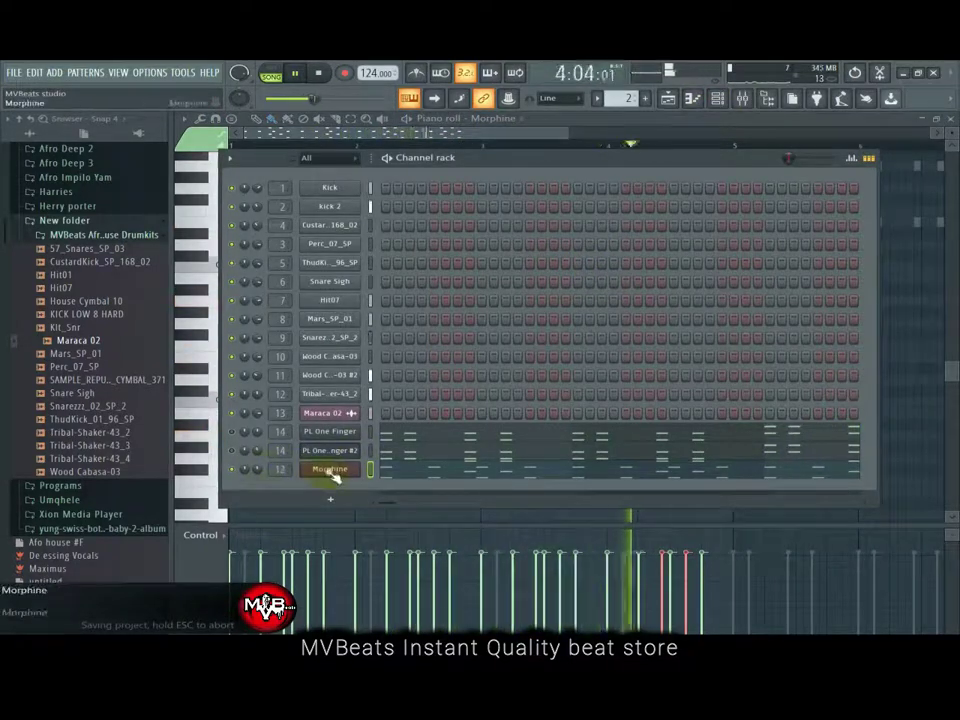
left_click(330, 470)
key("ctrl+s")
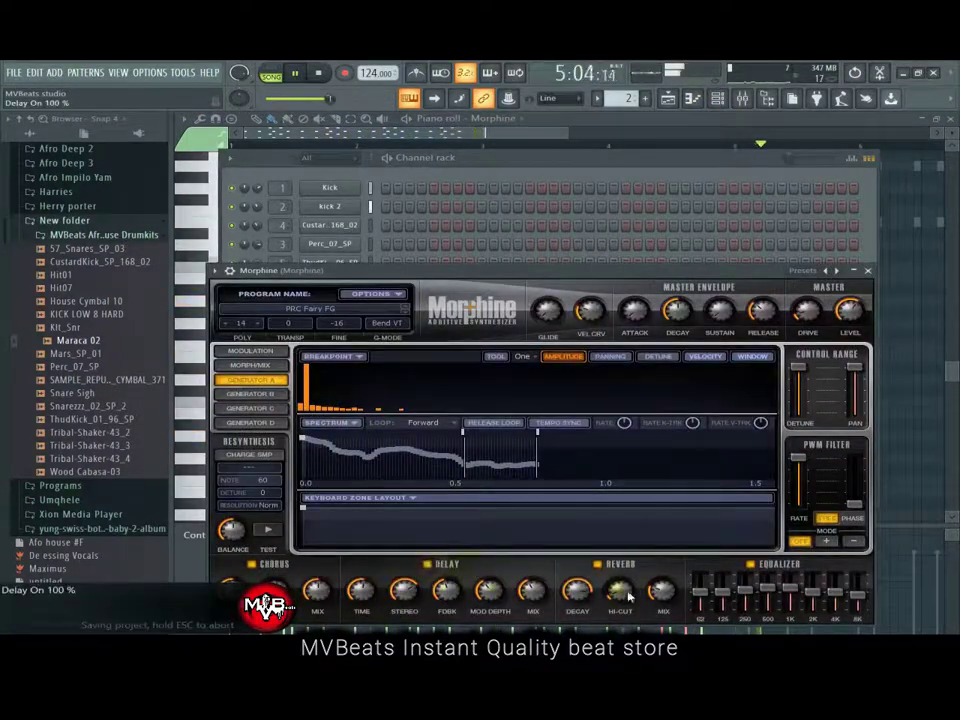
key("space")
left_click(572, 163)
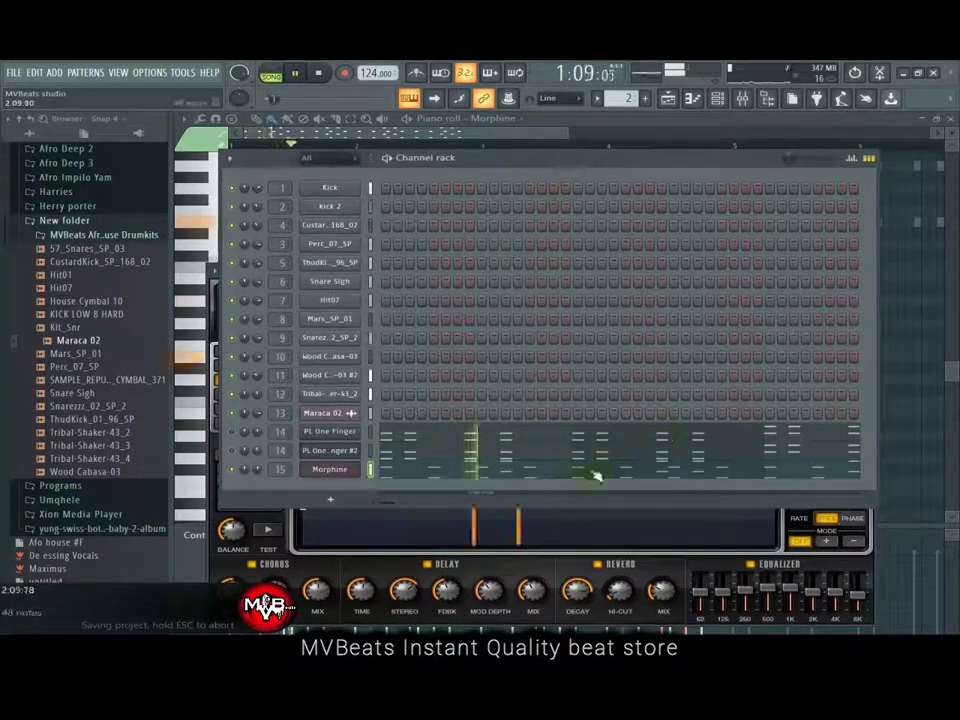
left_click(590, 473)
left_click(589, 473)
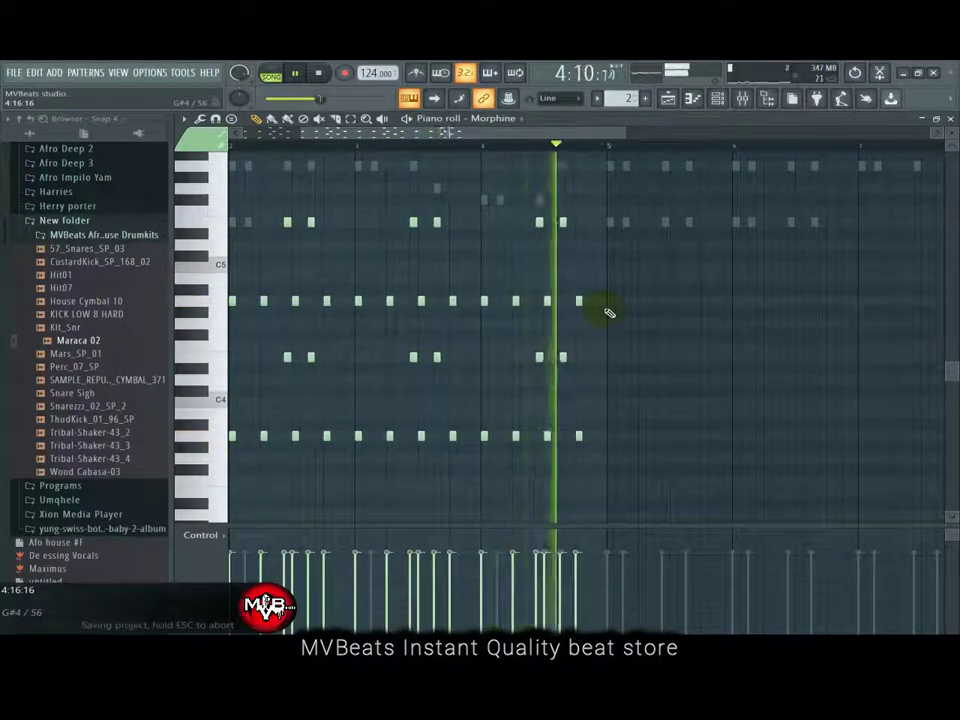
key("space")
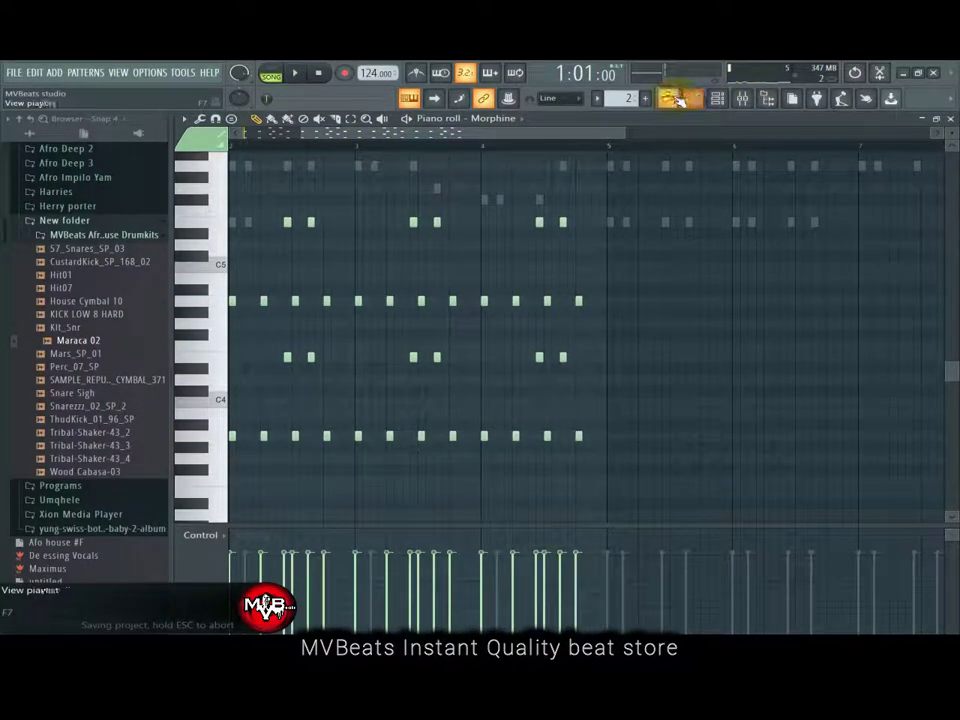
Step: Cut the Morphine notes from Pattern 2, paste them into Pattern 1's Morphine channel, and play the song to check them
left_click(667, 100)
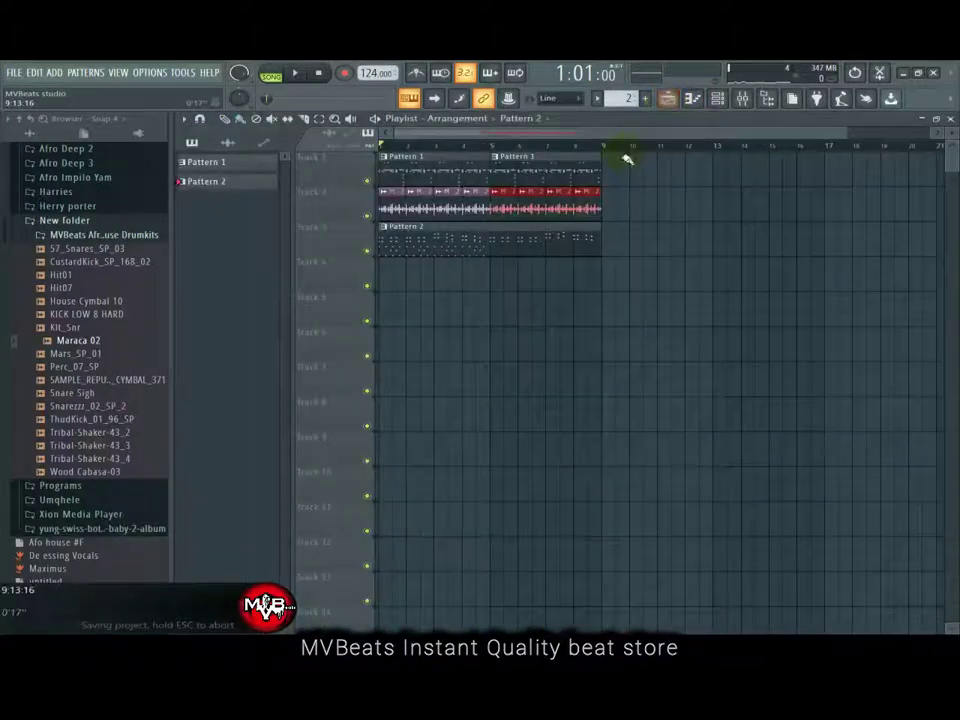
key("F6")
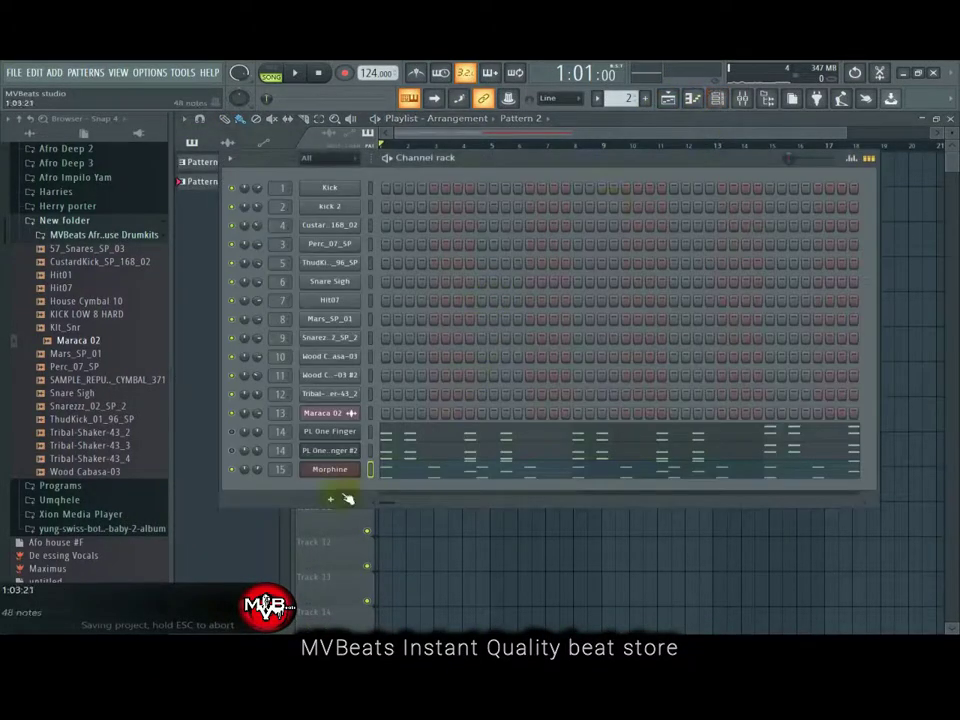
right_click(350, 466)
left_click(504, 480)
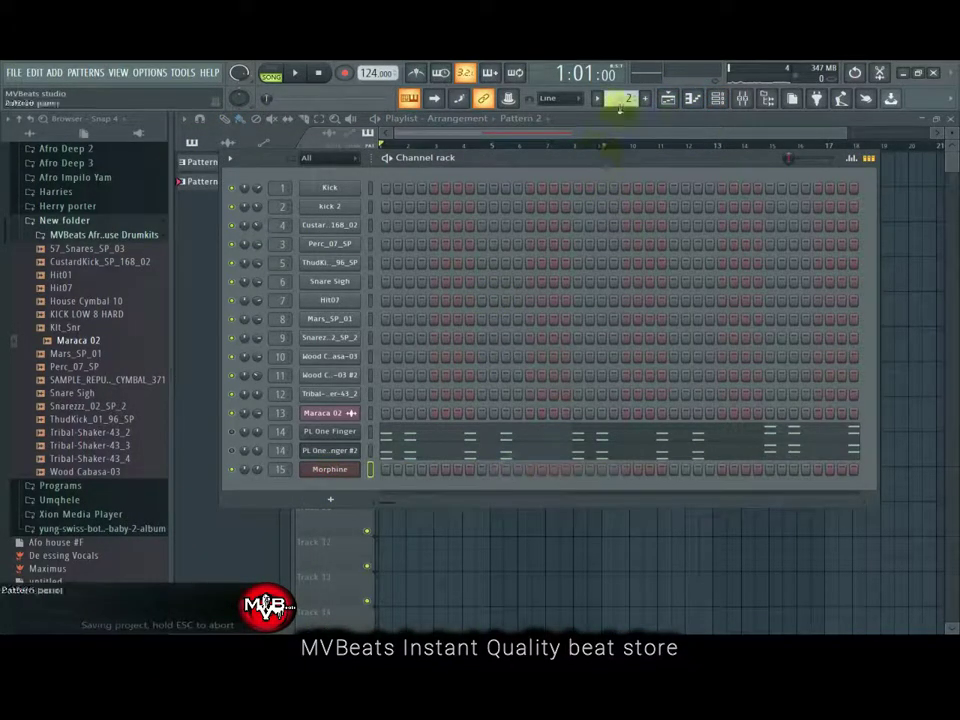
scroll(620, 105, "down", 1)
right_click(350, 472)
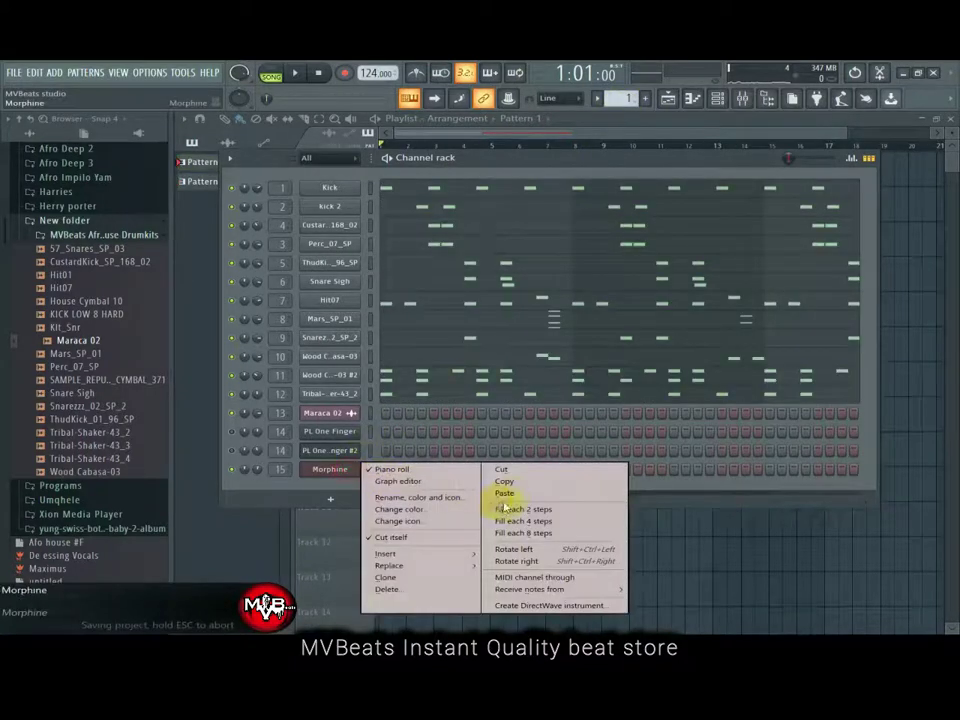
left_click(508, 491)
key("space")
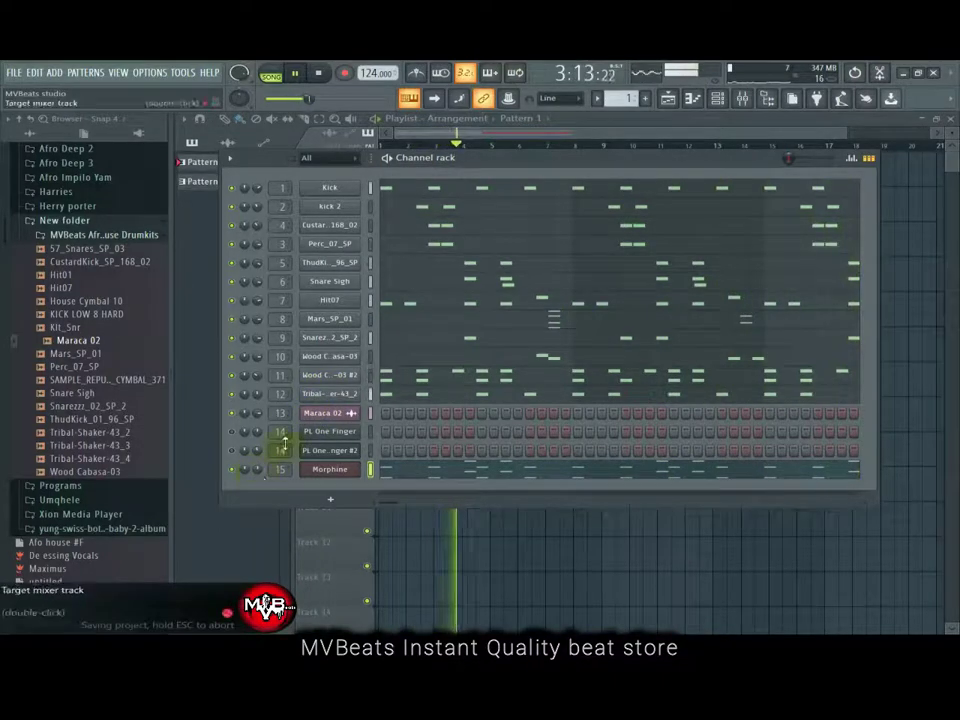
key("space")
left_click(322, 75)
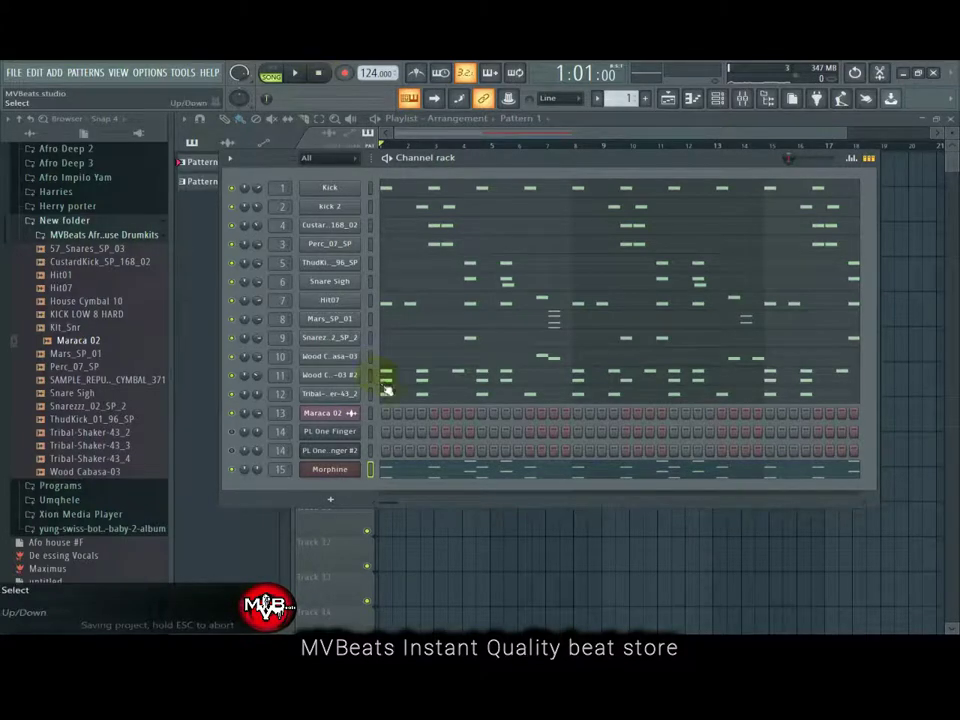
Step: Add a Hypersonic instrument channel to the channel rack
left_click(330, 498)
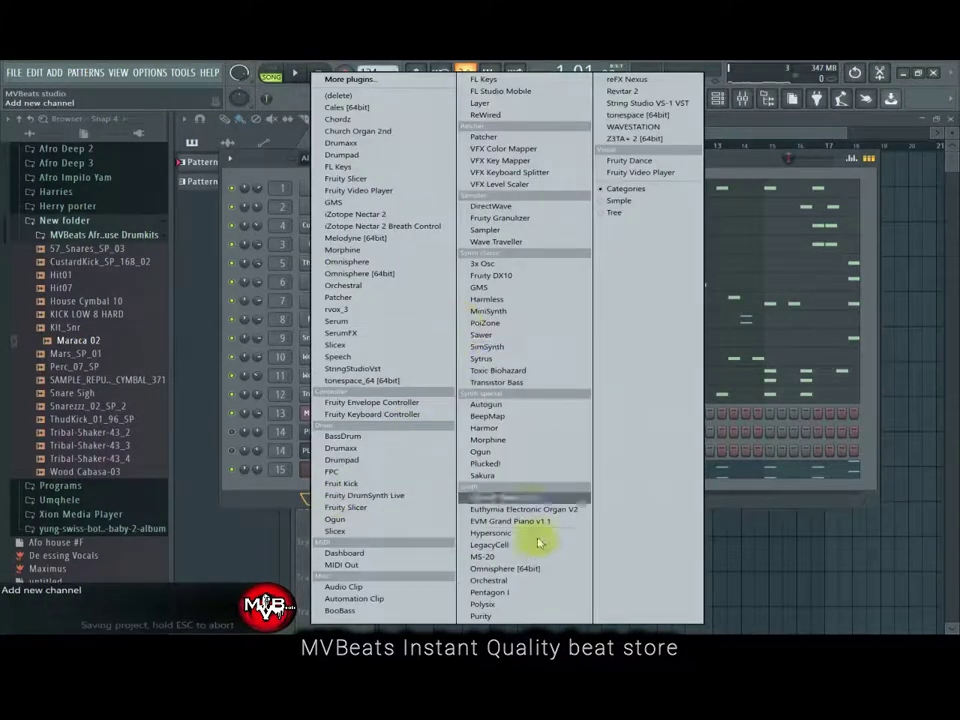
left_click(490, 533)
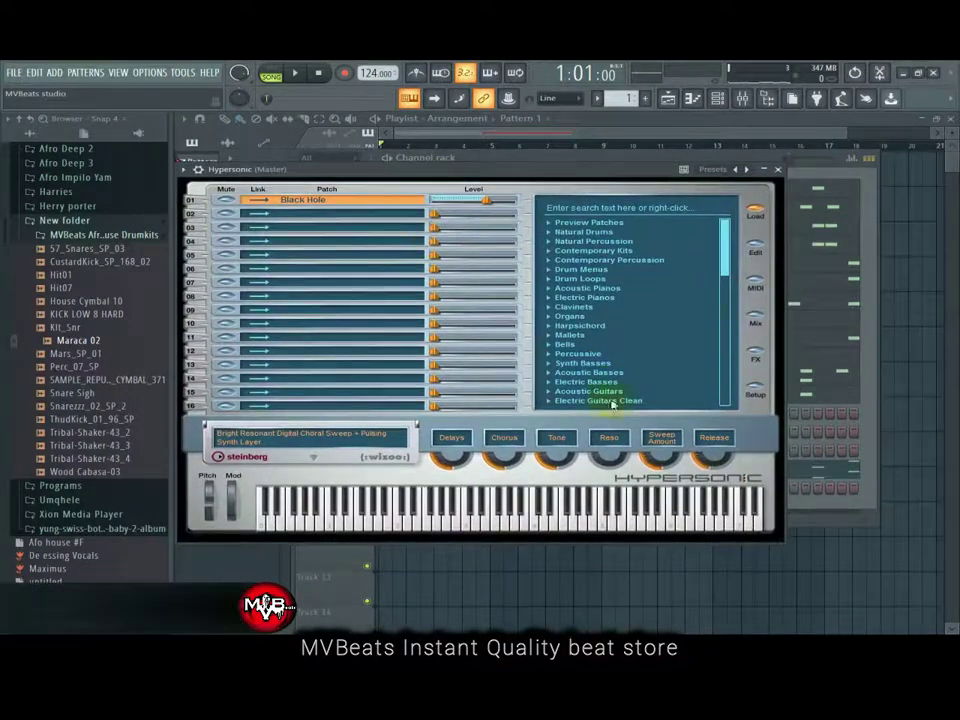
Step: Load the Marimba + Xylophone patch from Hypersonic's Mallets category into the first patch slot
scroll(729, 272, "down", 8)
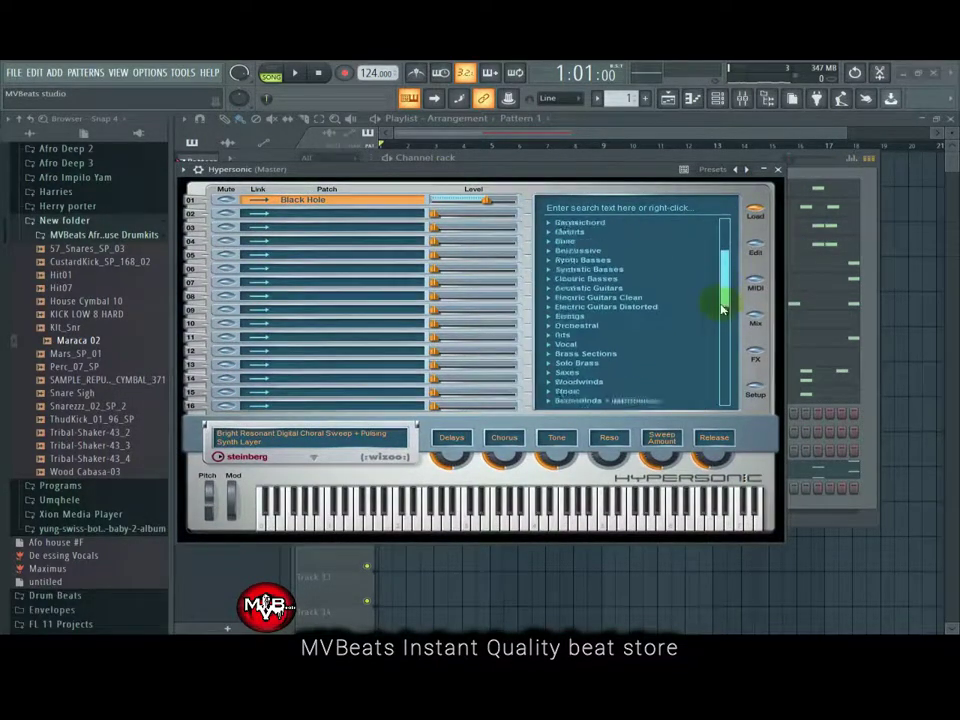
scroll(727, 265, "up", 8)
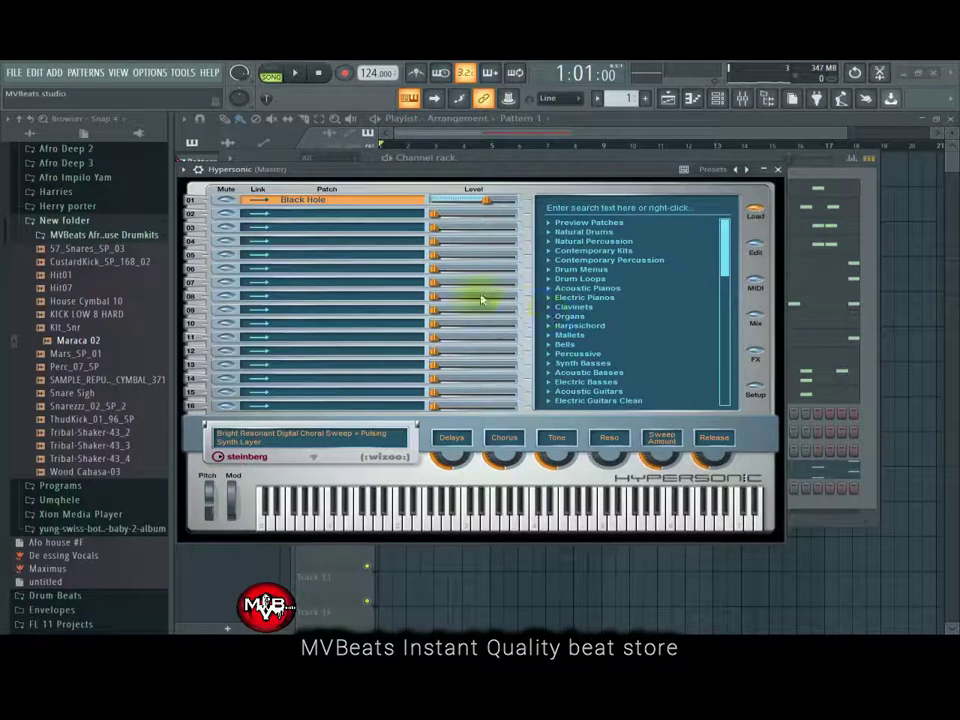
left_click(547, 336)
left_click_drag(728, 258, 731, 296)
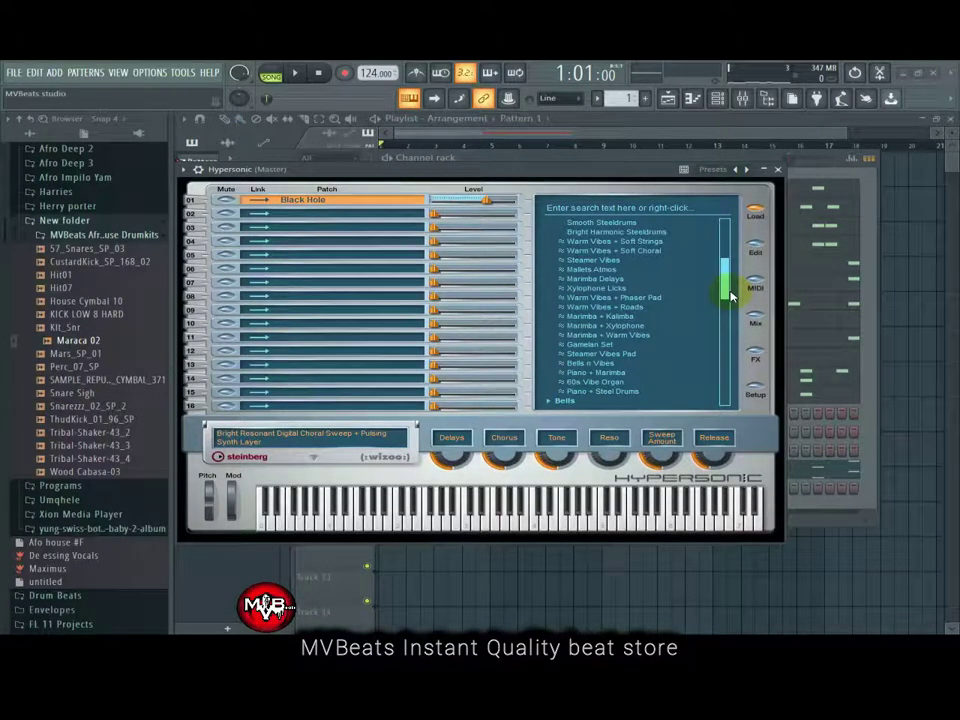
double_click(617, 327)
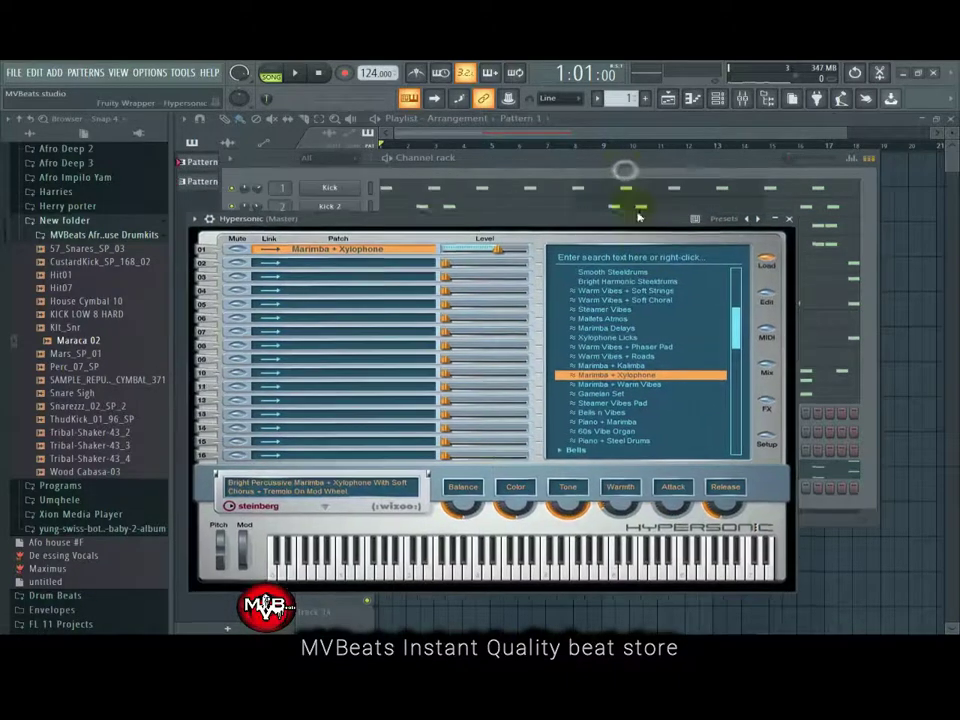
Step: Add A4 notes on beats 1, 2 and 4 of all four bars in Hypersonic's piano roll and play them back
left_click(612, 158)
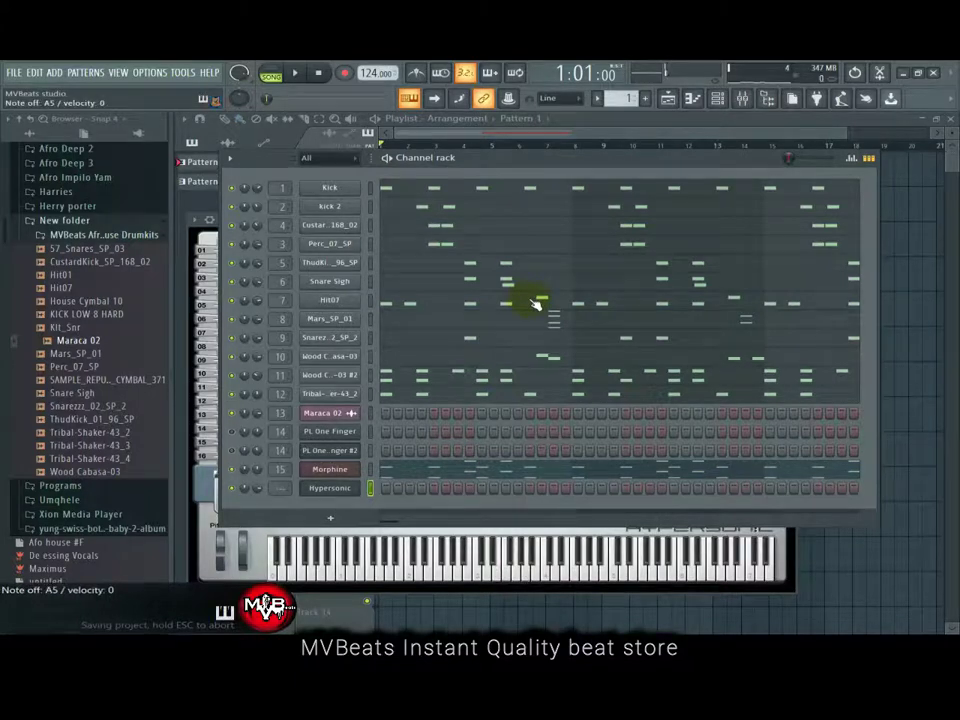
right_click(340, 492)
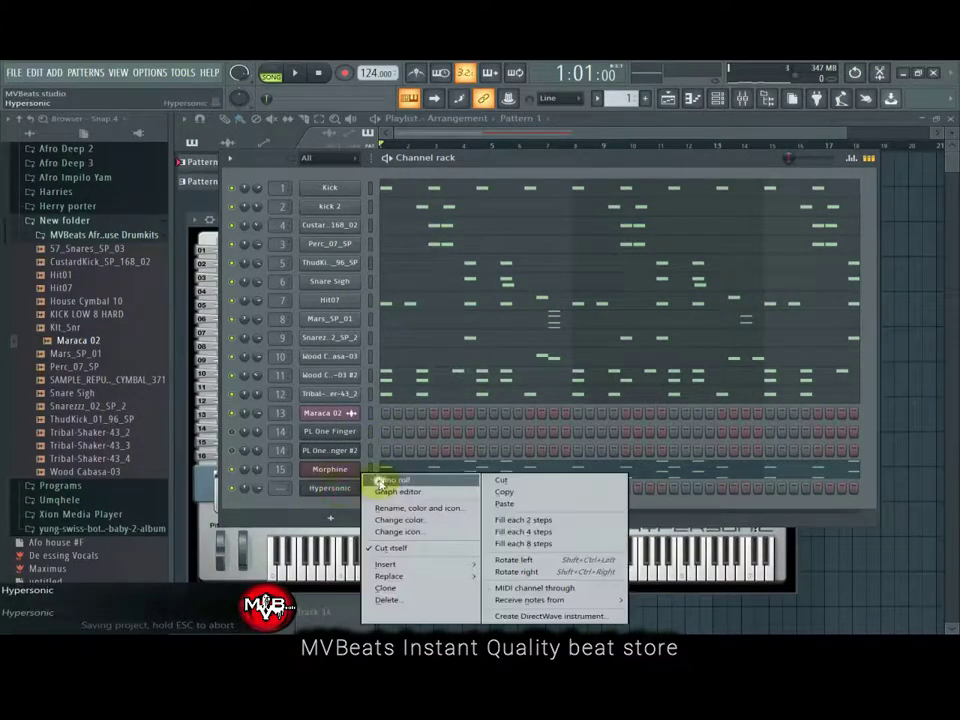
left_click(385, 489)
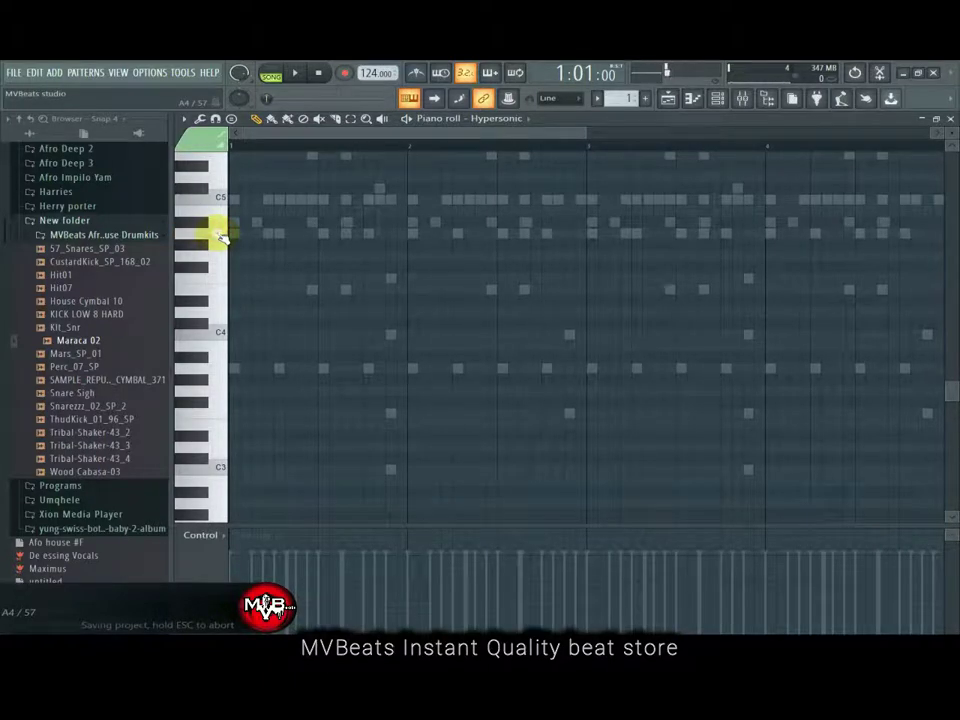
left_click(277, 236)
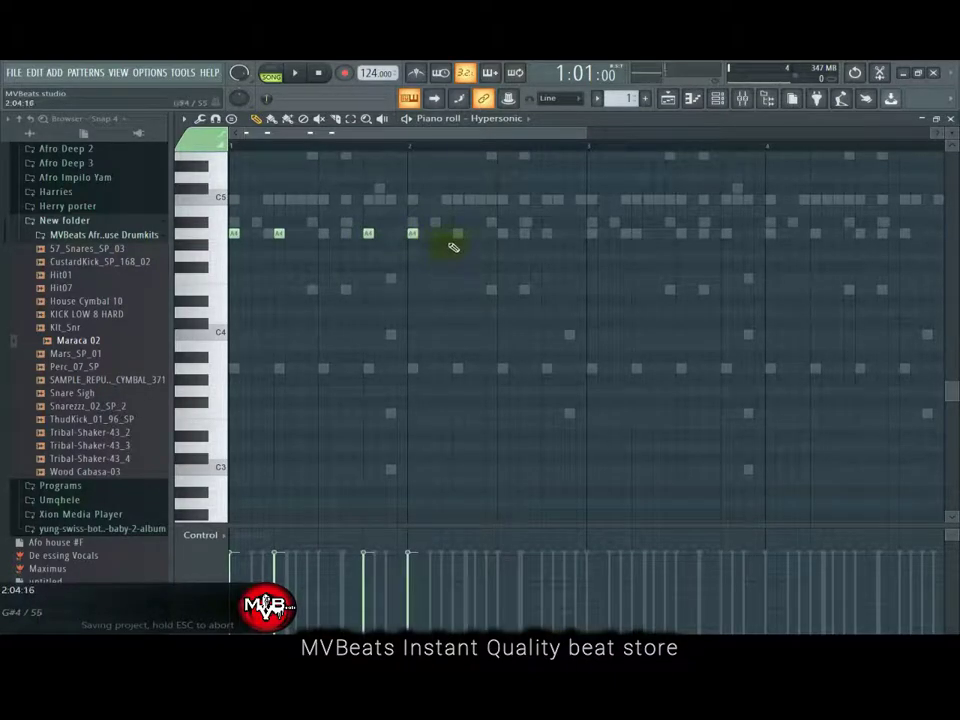
left_click(452, 240)
key("space")
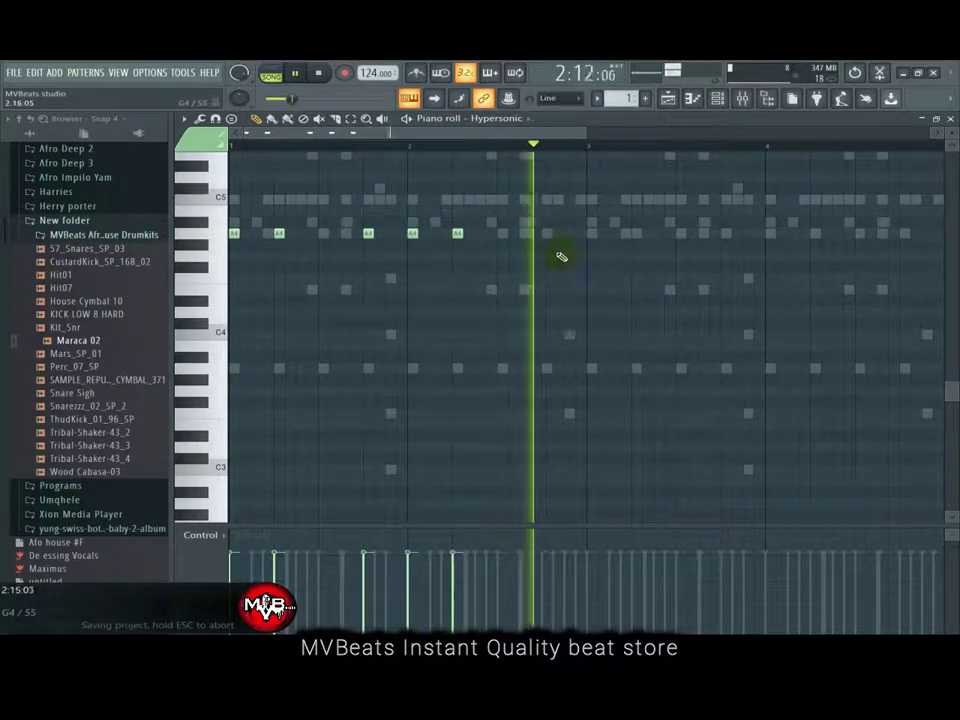
key("space")
left_click(549, 237)
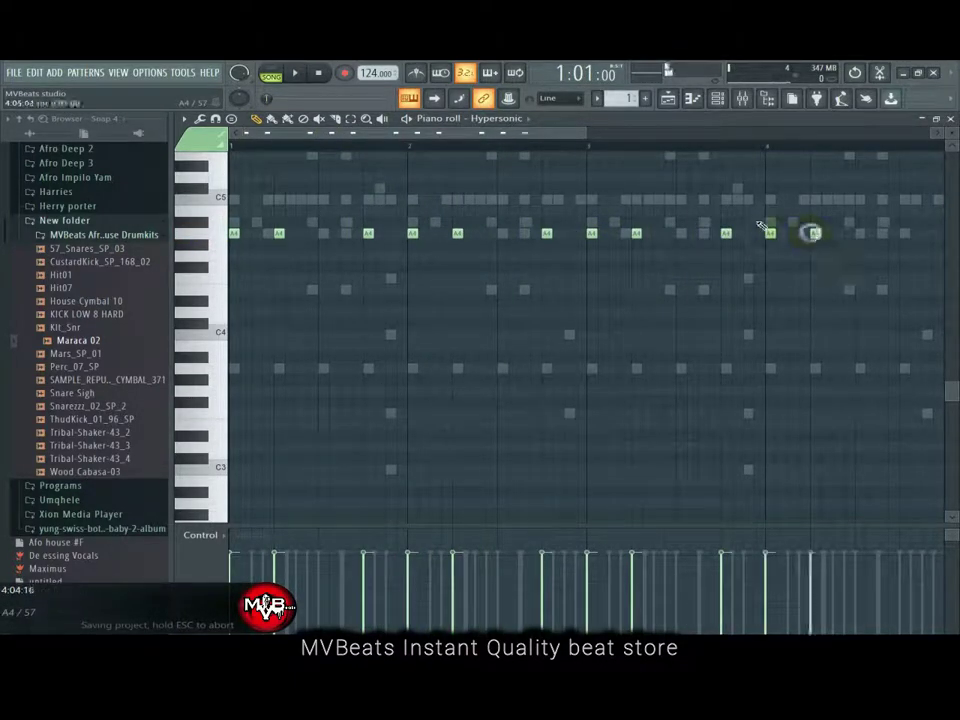
left_click_drag(532, 132, 448, 152)
left_click(695, 234)
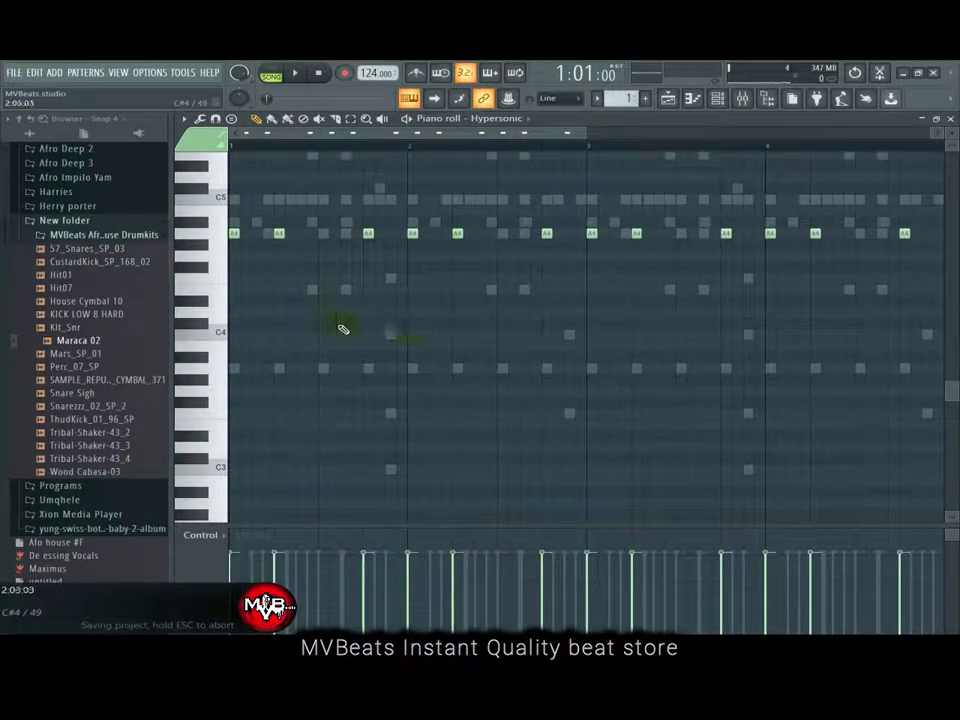
key("space")
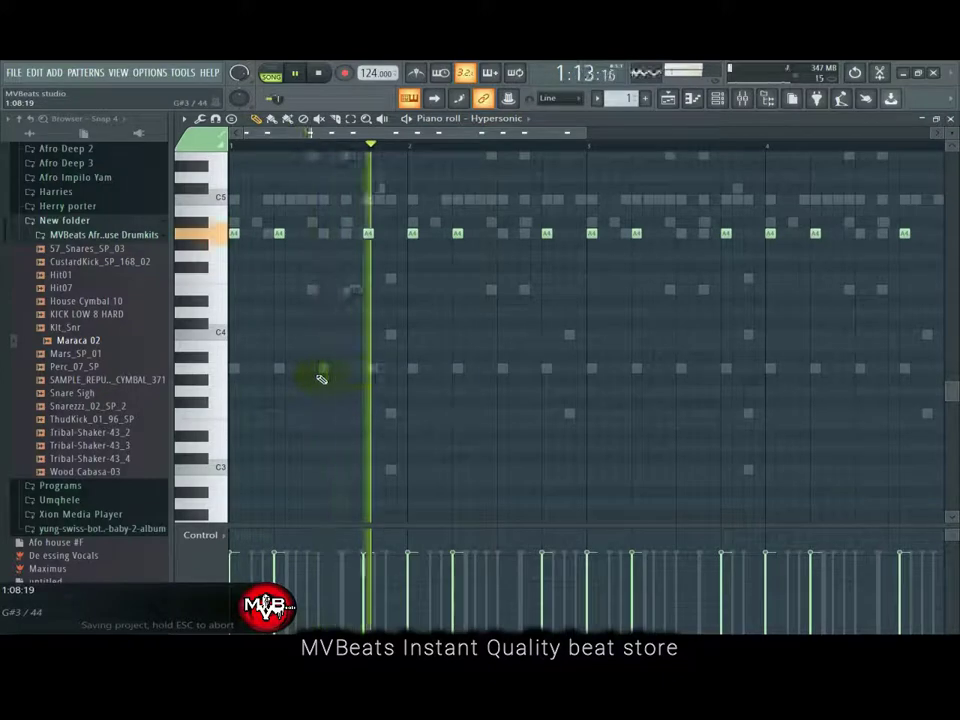
key("space")
Step: Add E4 and A3 notes together at steps 8, 10 and 11 of bar 1 and play the result
left_click(310, 290)
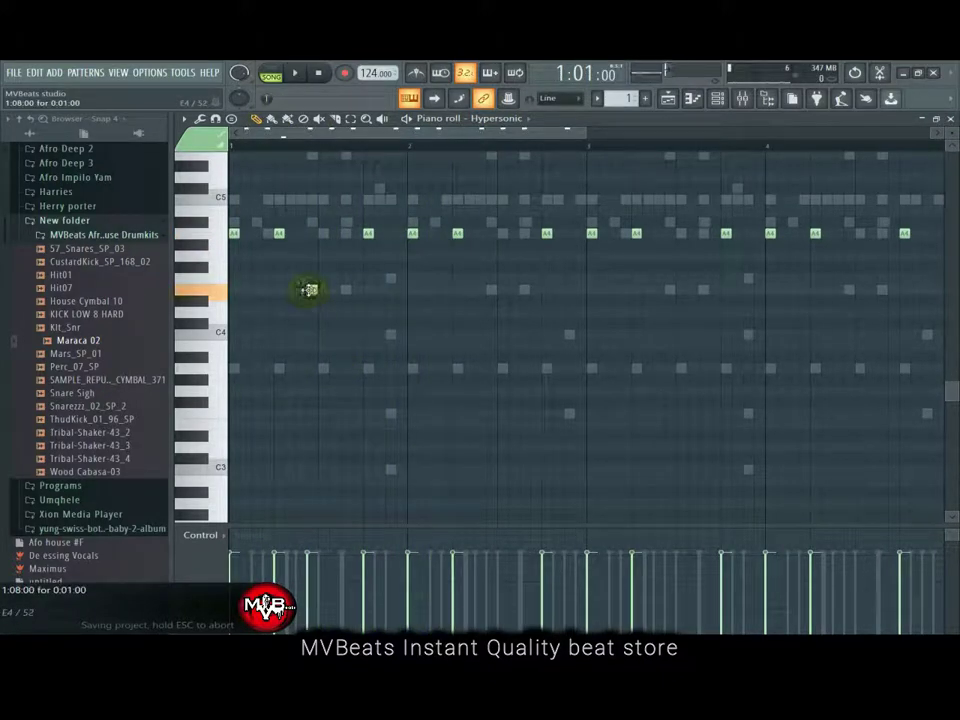
double_click(311, 290)
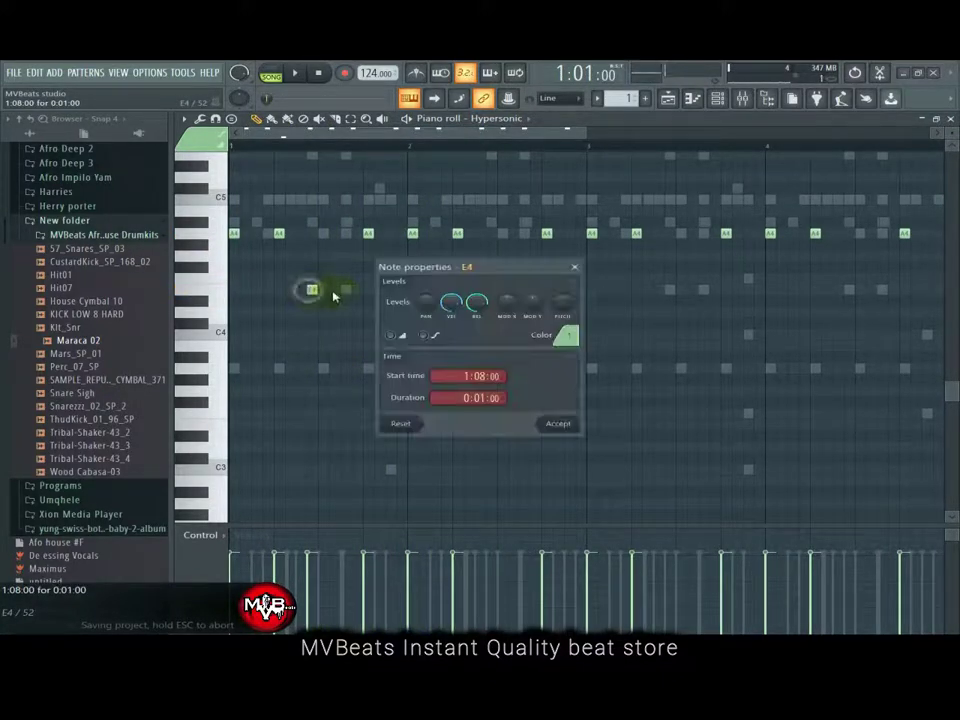
left_click(574, 268)
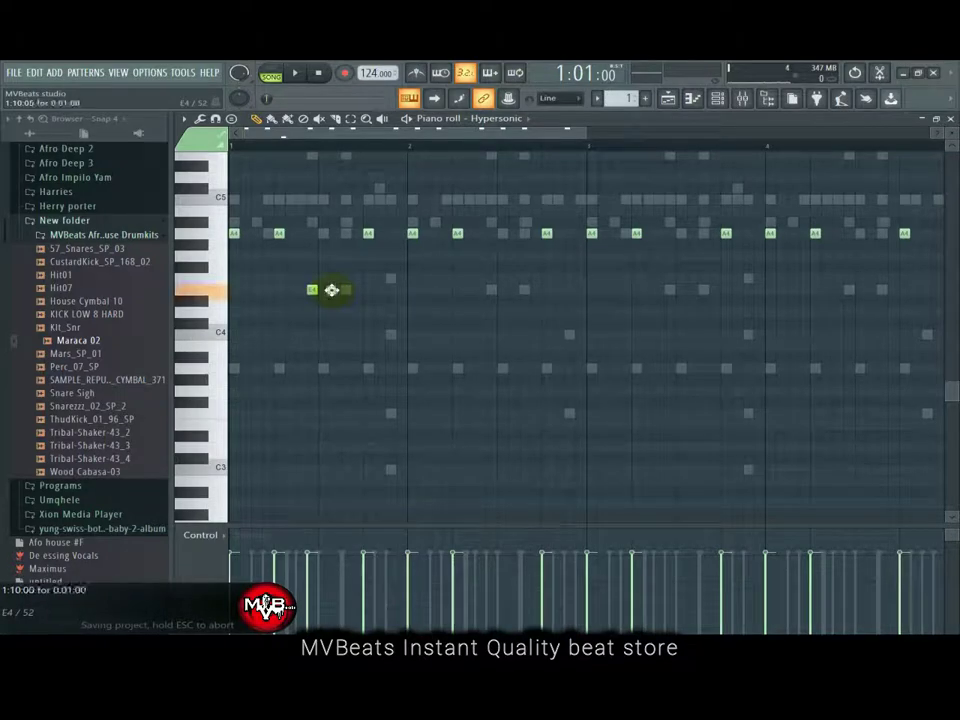
left_click(342, 290)
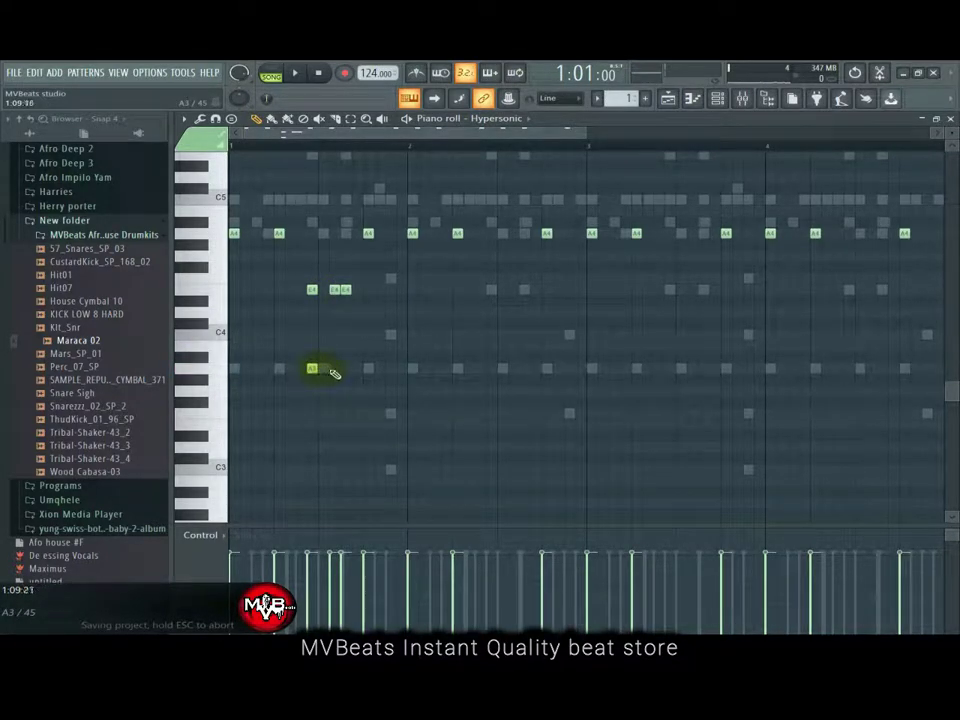
left_click(344, 369)
key("space")
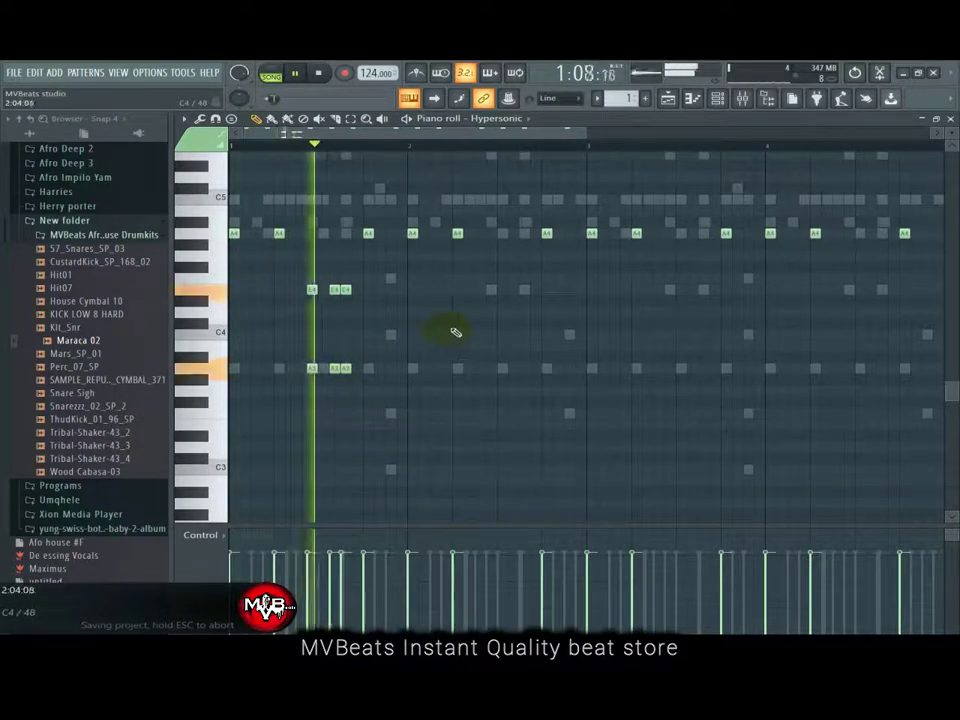
key("space")
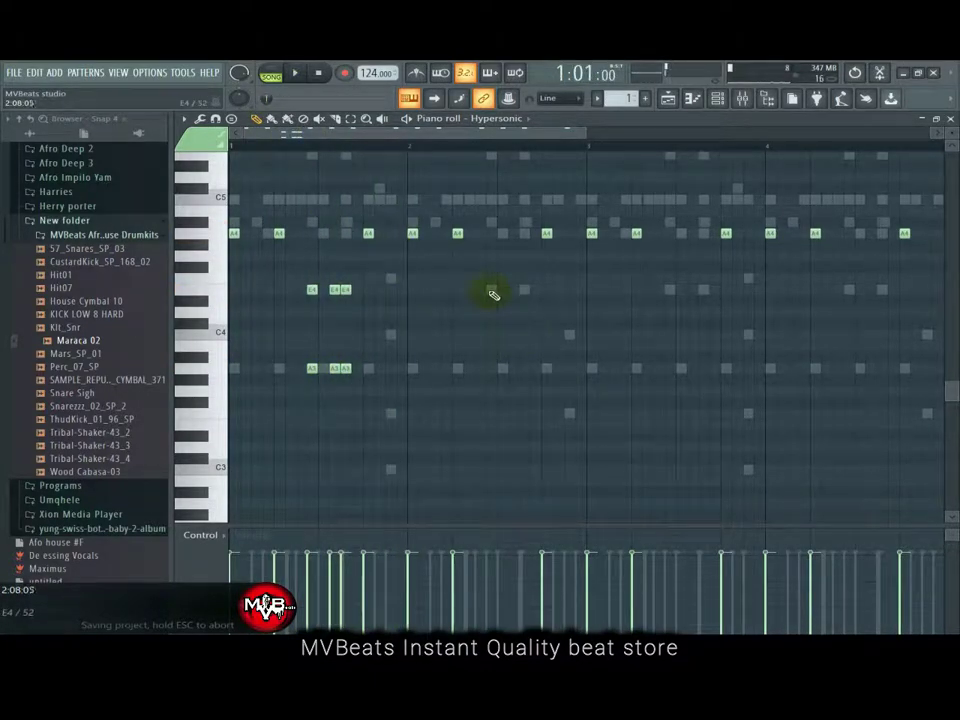
Step: Add E4 and C#4 notes at steps 8 and 11 of bar 2 and play the song to check them
left_click(488, 290)
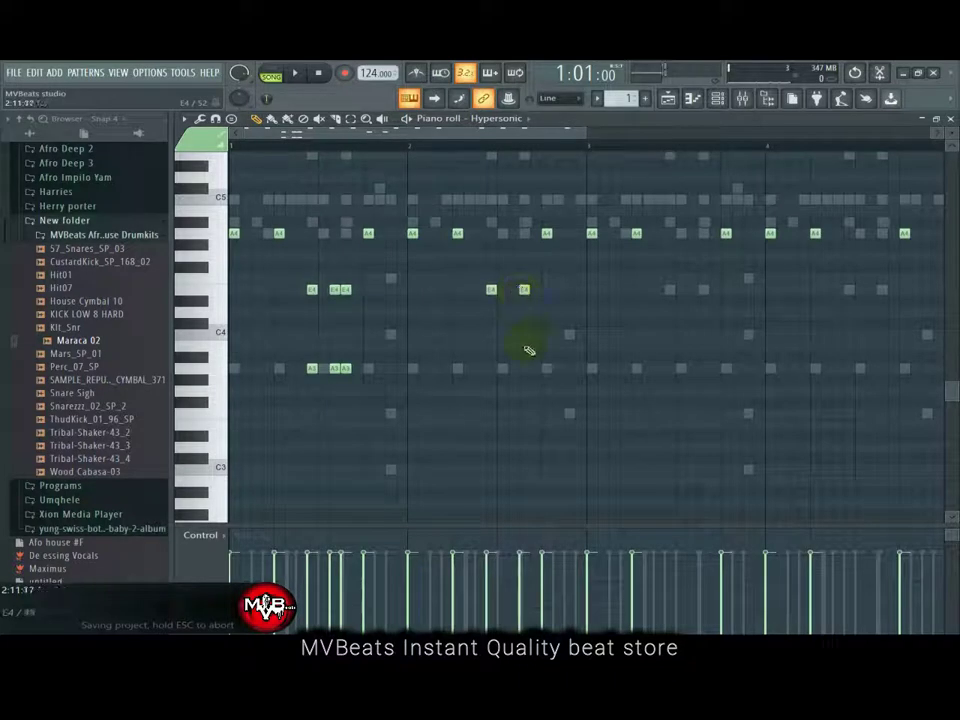
left_click(489, 333)
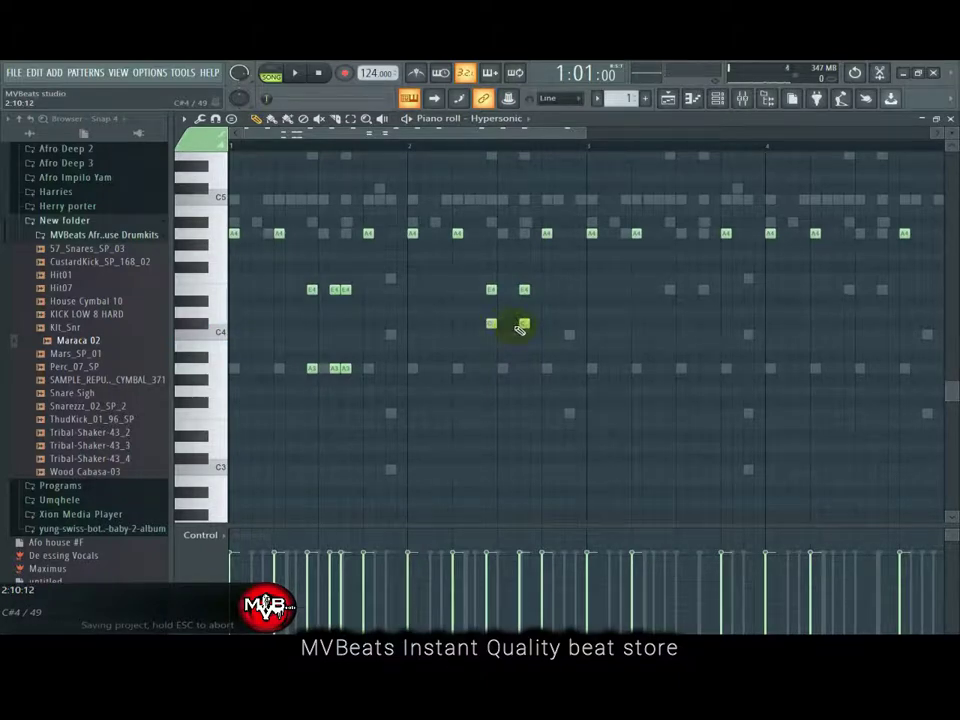
key("space")
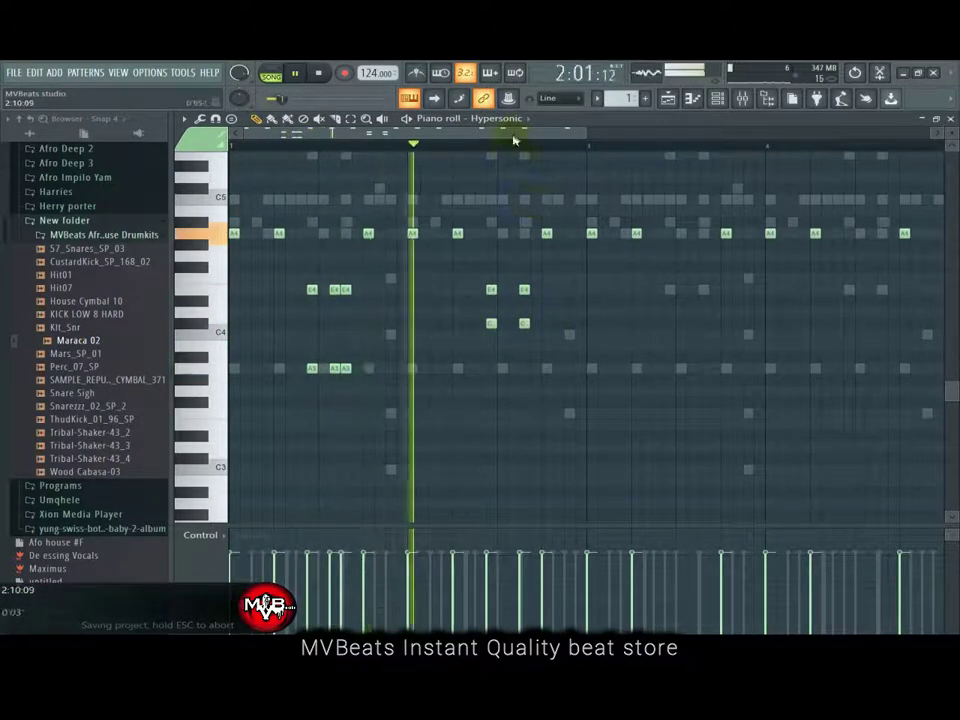
left_click_drag(515, 136, 559, 156)
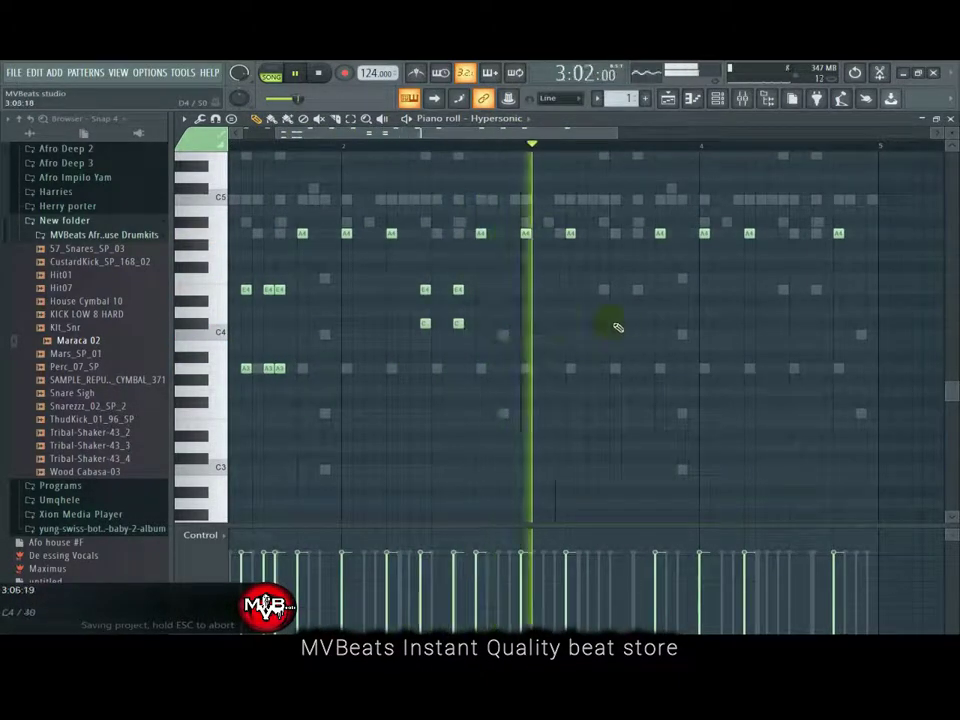
key("space")
Step: Add F4 and C4 notes at steps 8, 10 and 11 of bar 3, and lower bar 2's C#4 notes to C4
left_click(602, 291)
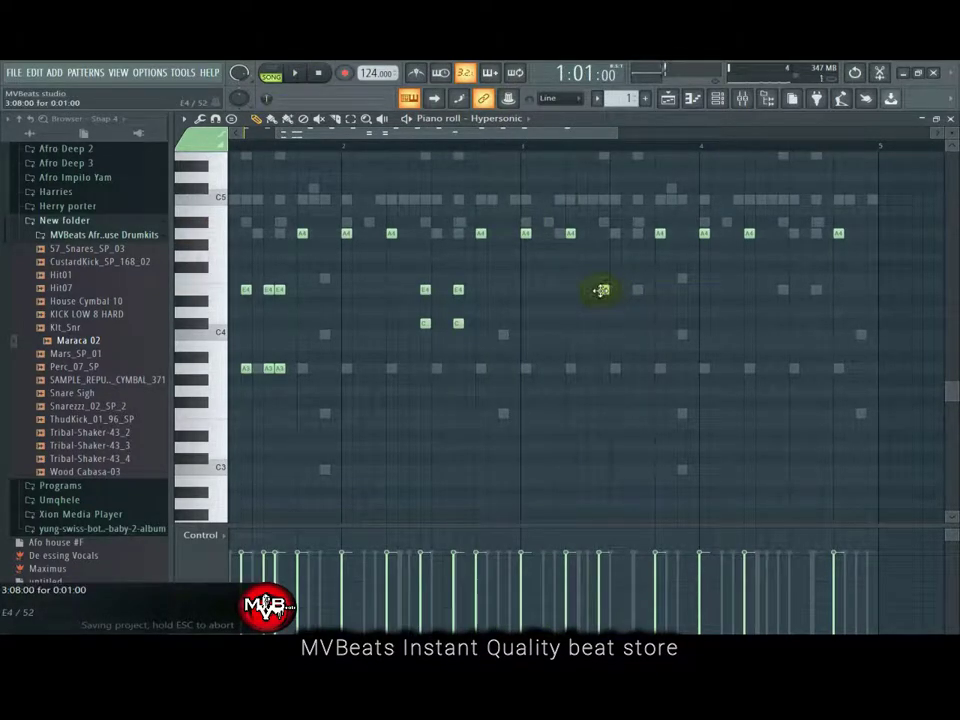
left_click_drag(604, 281, 604, 278)
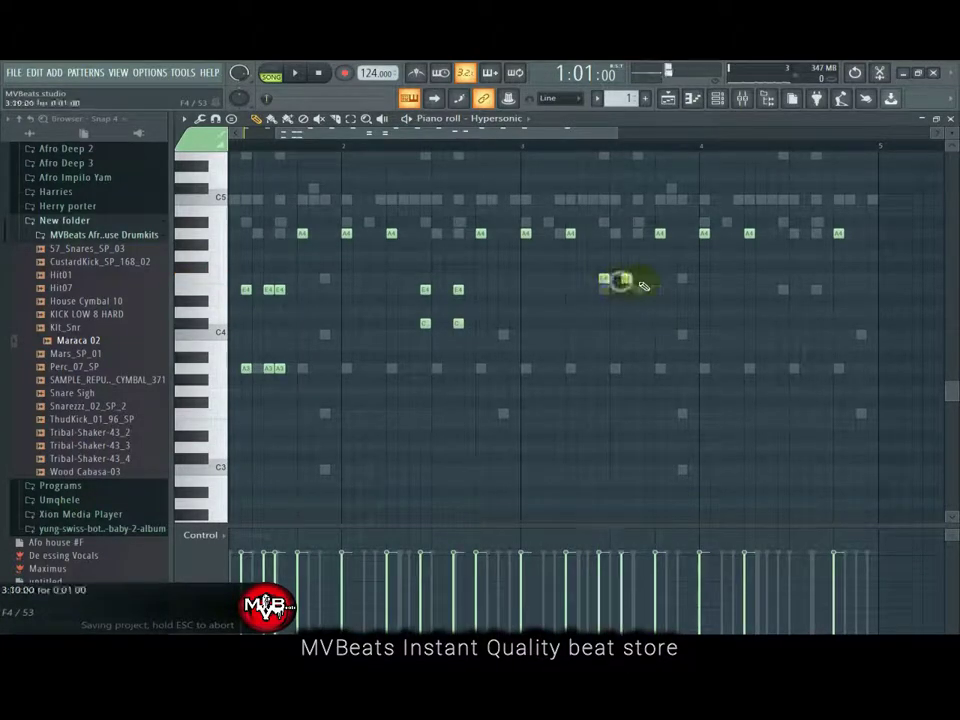
left_click(636, 278)
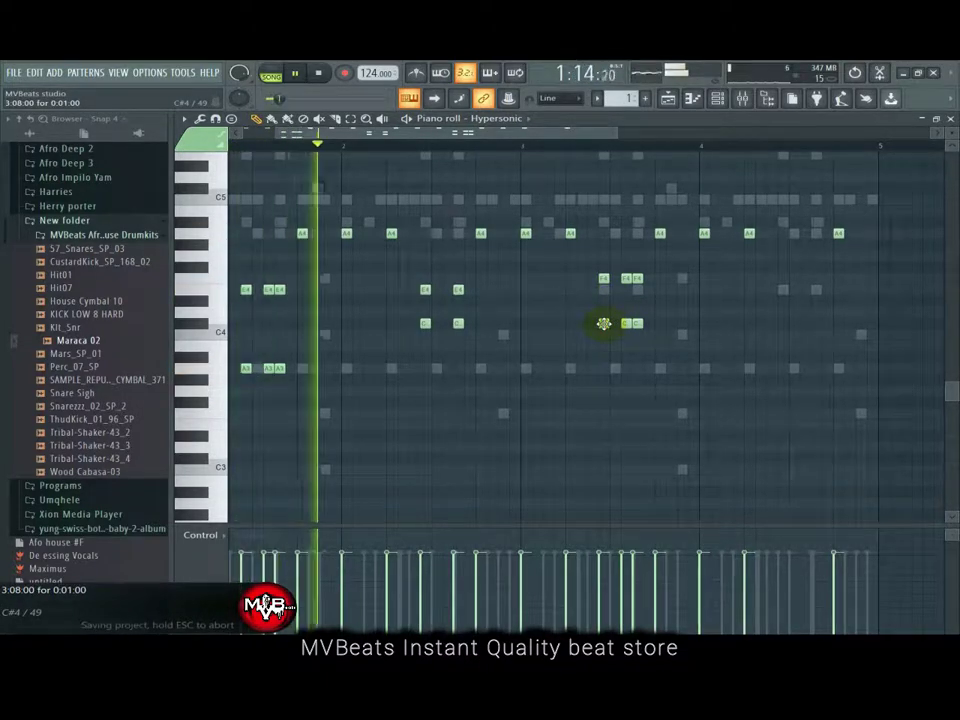
key("space")
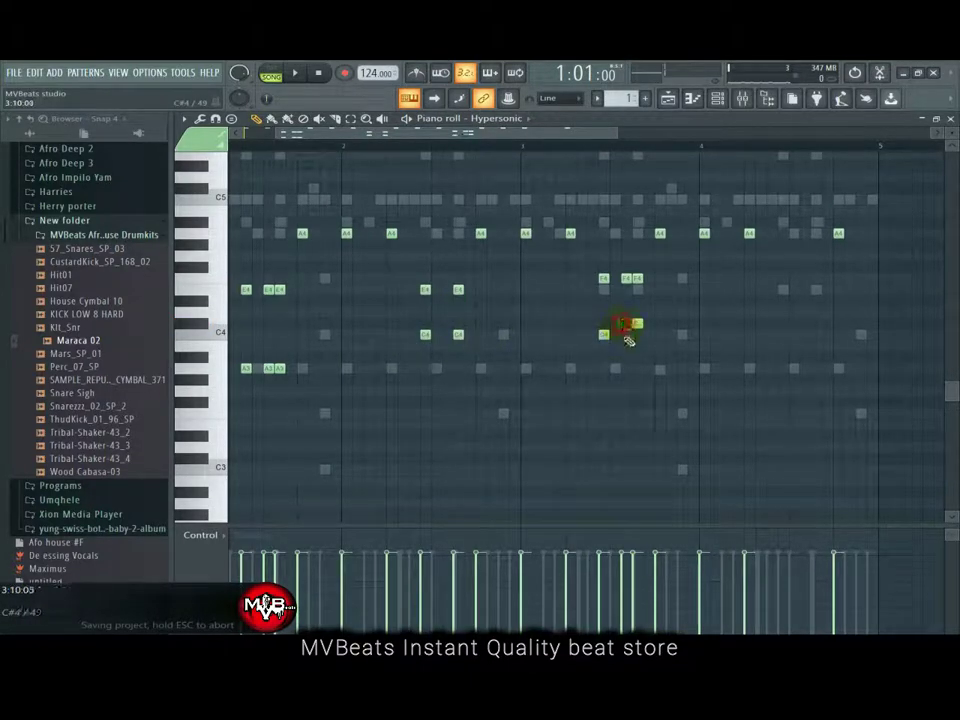
key("space")
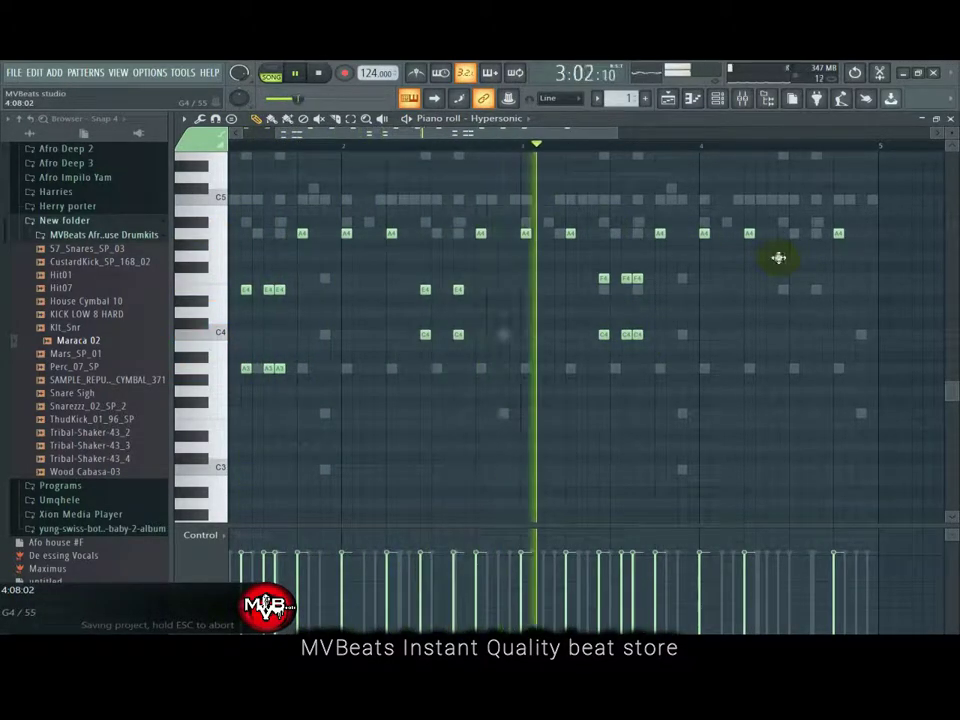
Step: Add G4 and E4 notes at steps 8 and 11 of bar 4 while the song plays
left_click(783, 257)
left_click(816, 257)
left_click(783, 289)
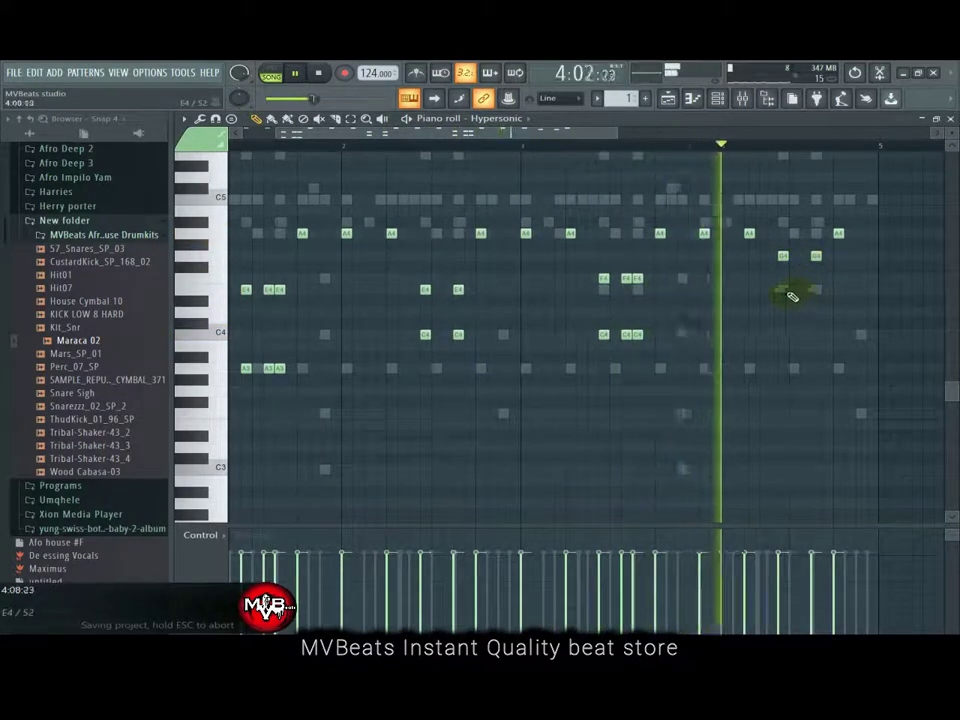
left_click(816, 289)
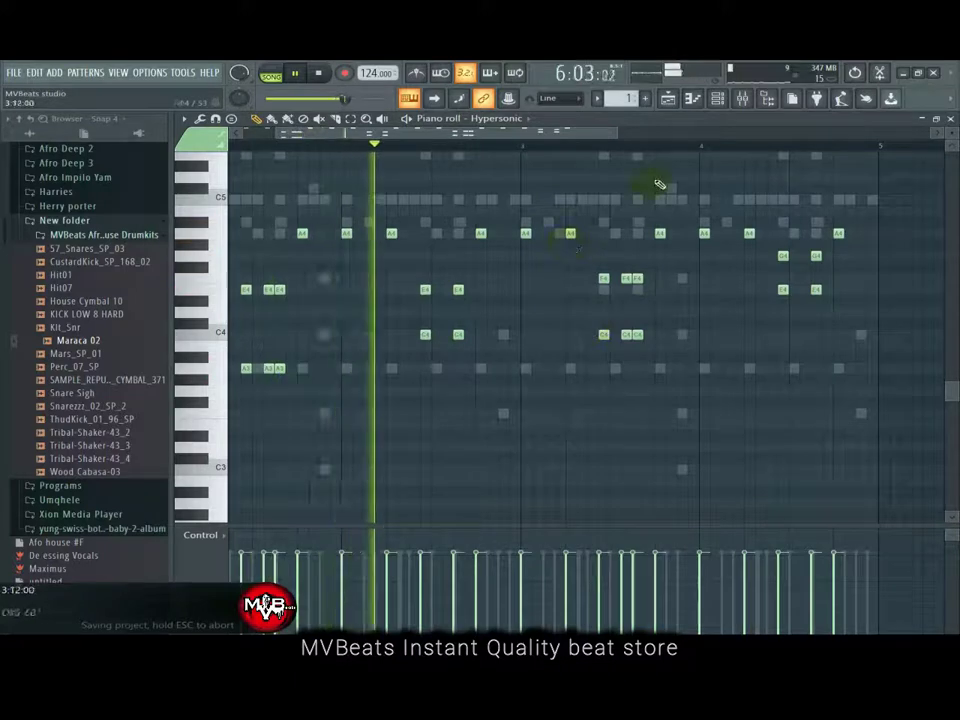
Step: Route the Hypersonic channel to mixer insert 16
left_click(717, 98)
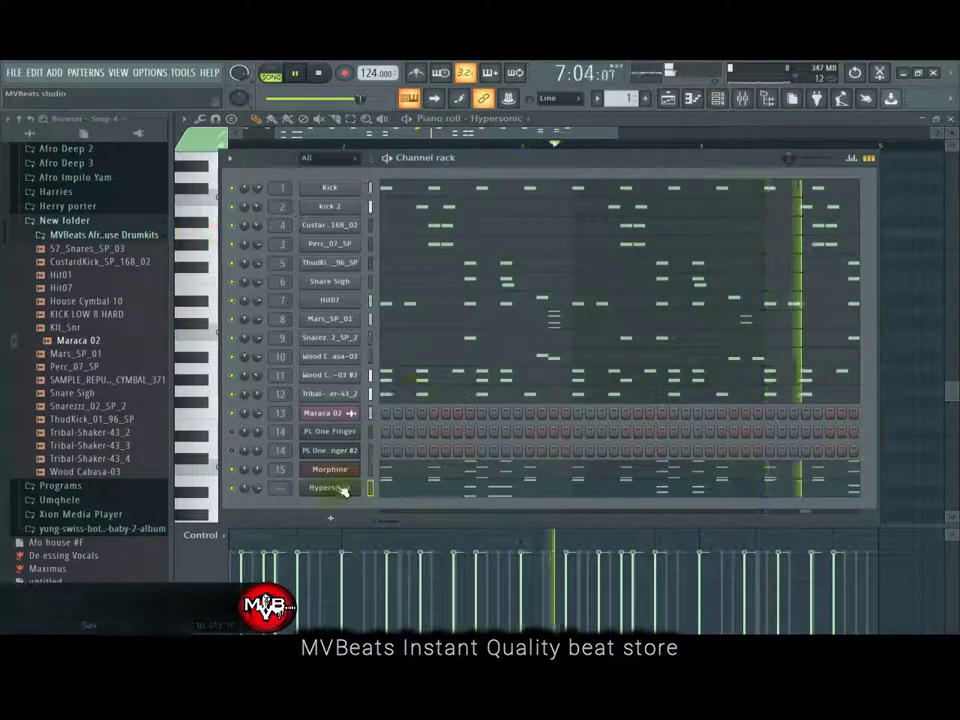
left_click(329, 487)
left_click(744, 98)
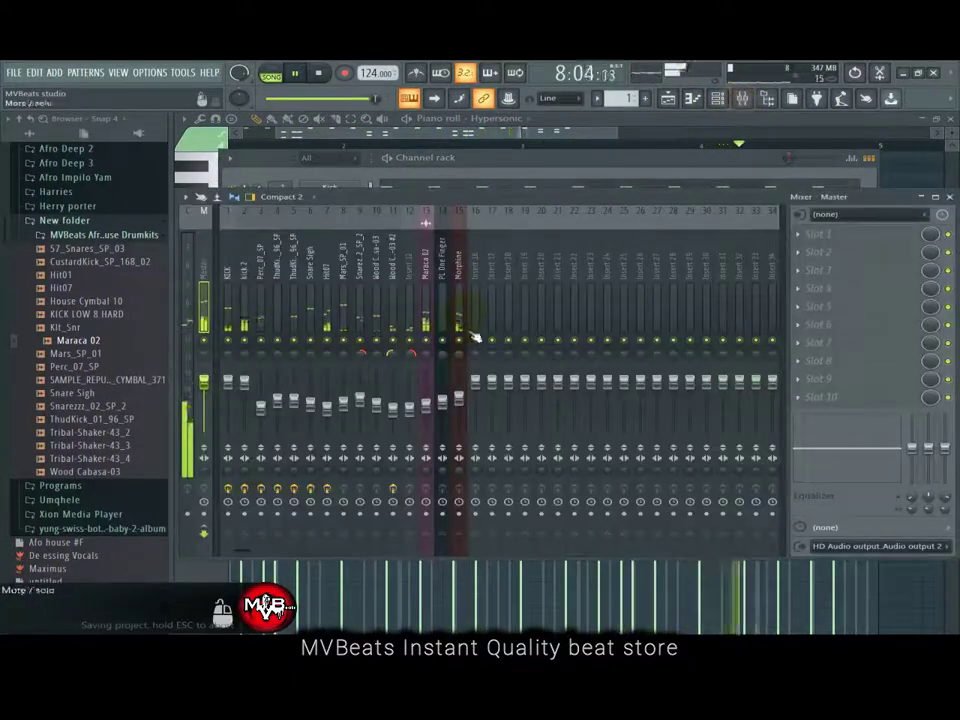
right_click(482, 210)
mouse_move(595, 312)
left_click(700, 307)
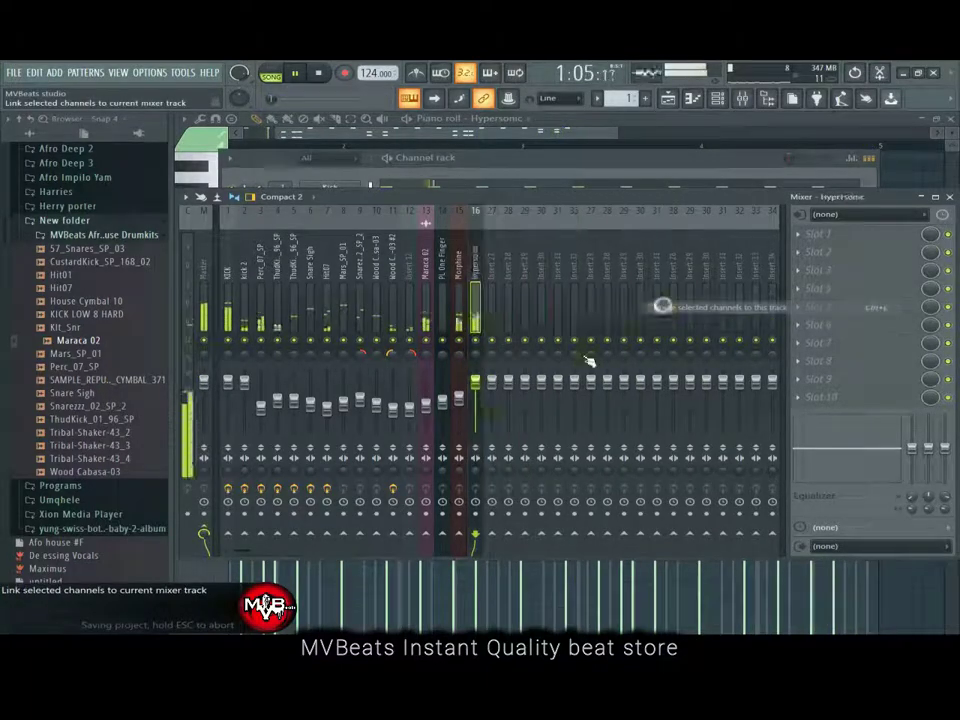
Step: Set the Hypersonic track's low EQ band to -18.0 dB, its high band to 4.6 dB and its volume to 80% (-4.7 dB)
left_click_drag(918, 449, 912, 482)
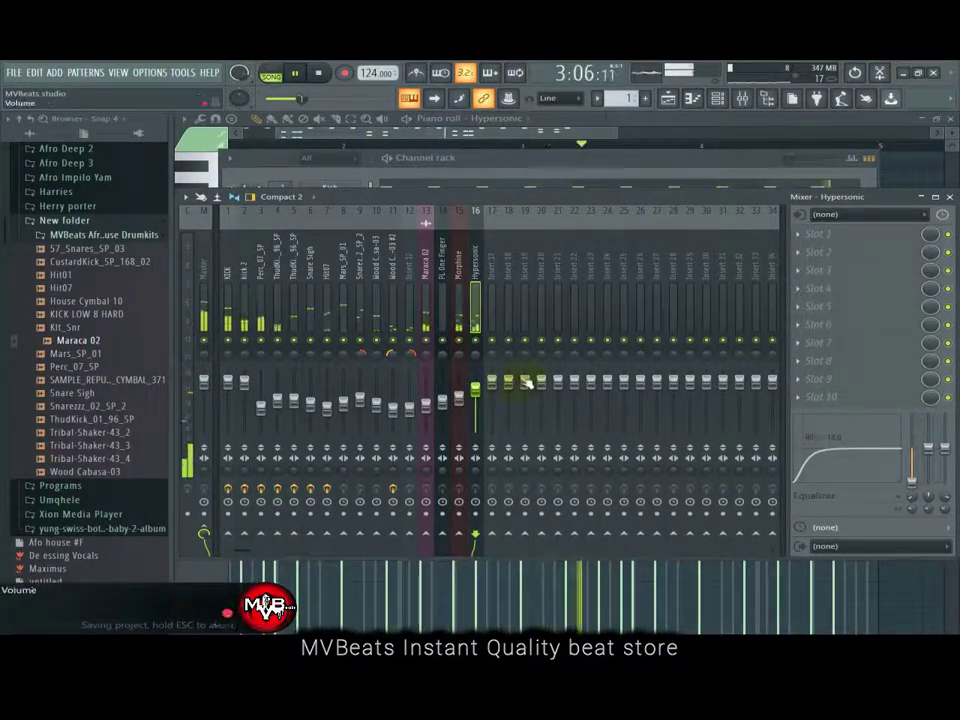
left_click_drag(945, 449, 945, 441)
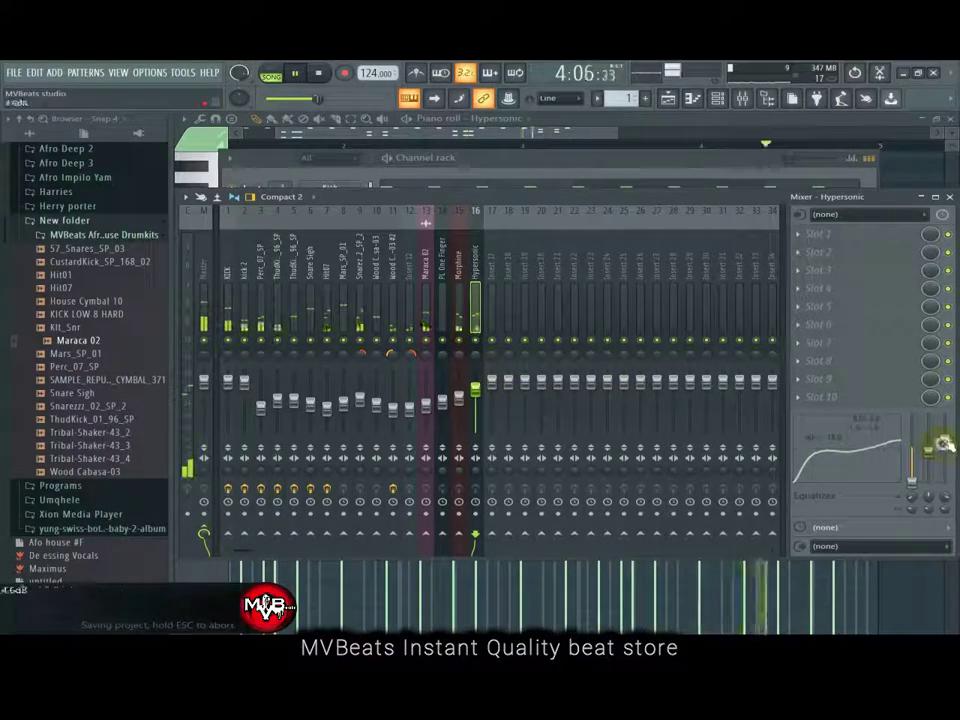
left_click_drag(474, 390, 480, 397)
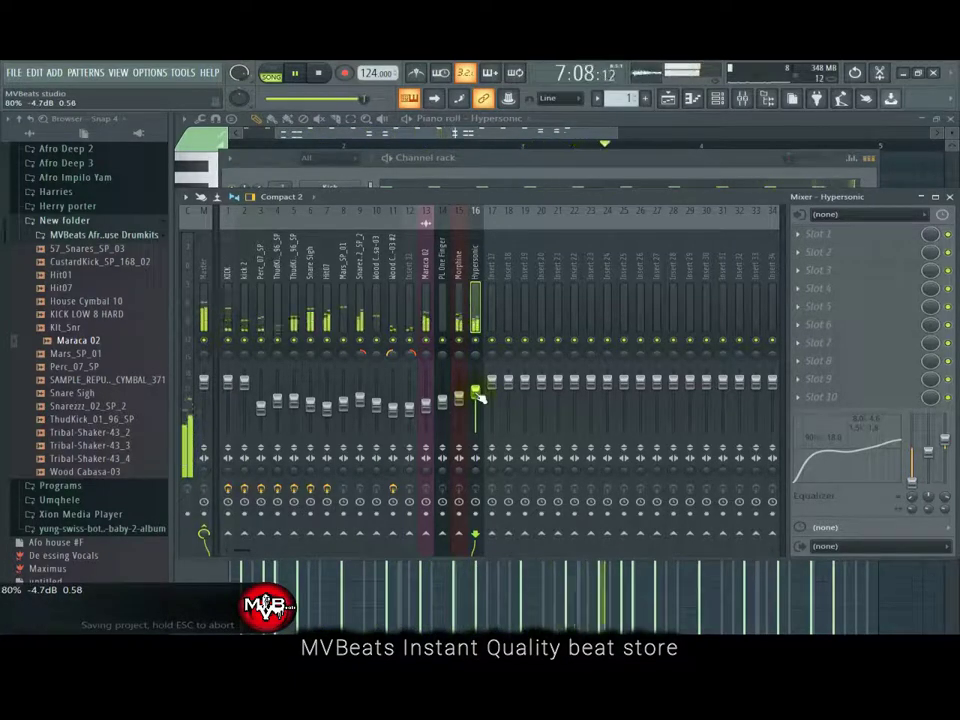
Step: Lower the Morphine track's volume to about 64% and cut its low EQ band to -18.0 dB
left_click(460, 372)
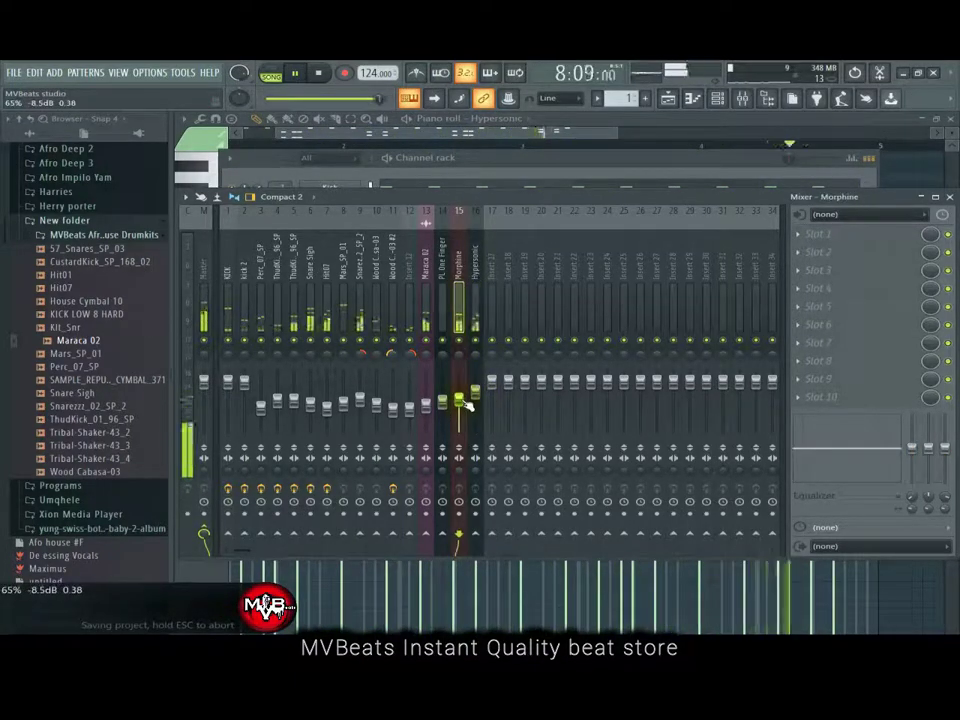
key("space")
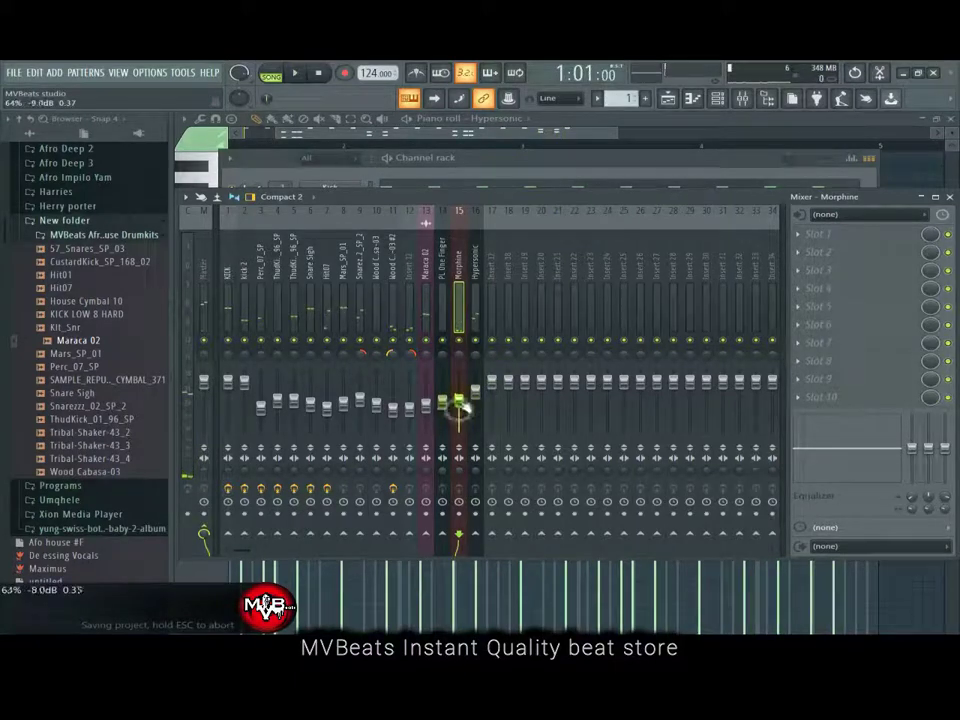
left_click_drag(911, 452, 911, 485)
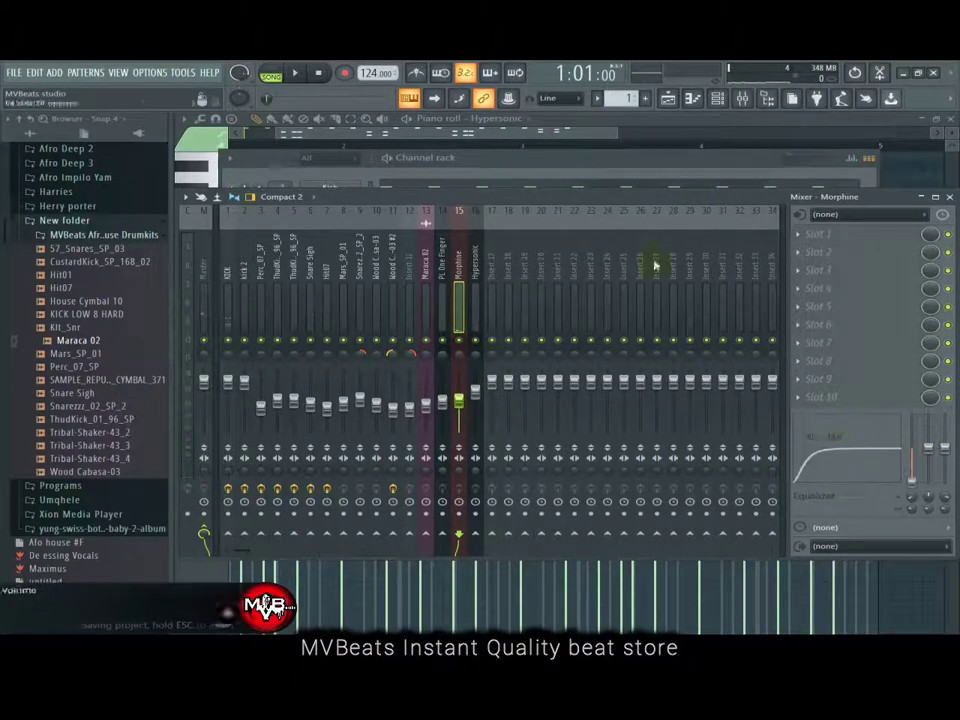
Step: Add a reFX Nexus channel to the channel rack and load its Chill pad 1 preset
left_click(612, 168)
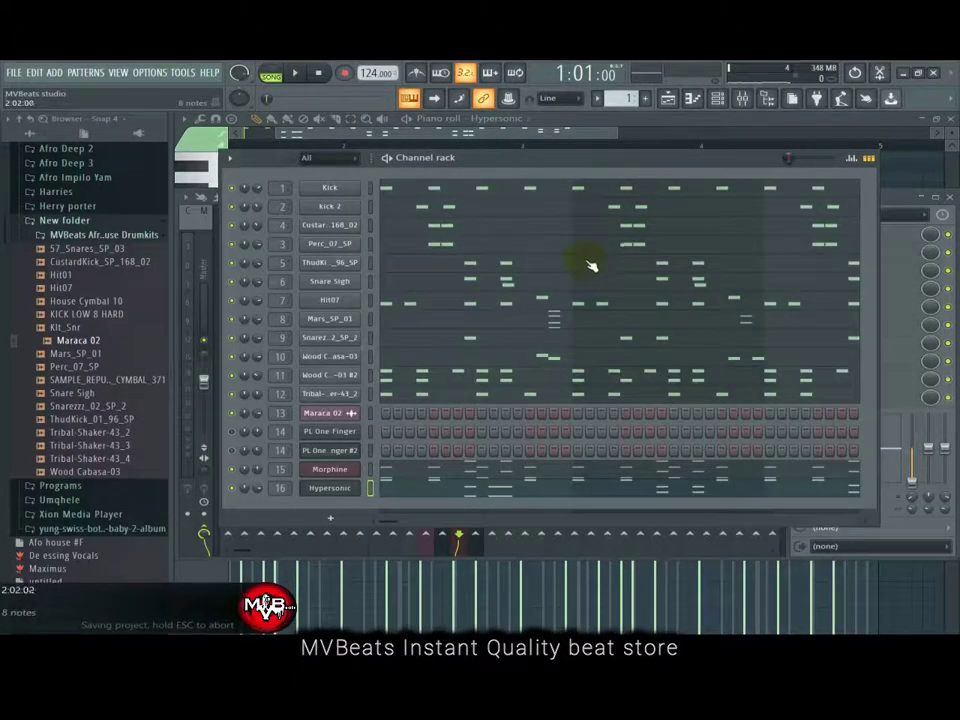
key("F9")
left_click_drag(530, 167, 524, 147)
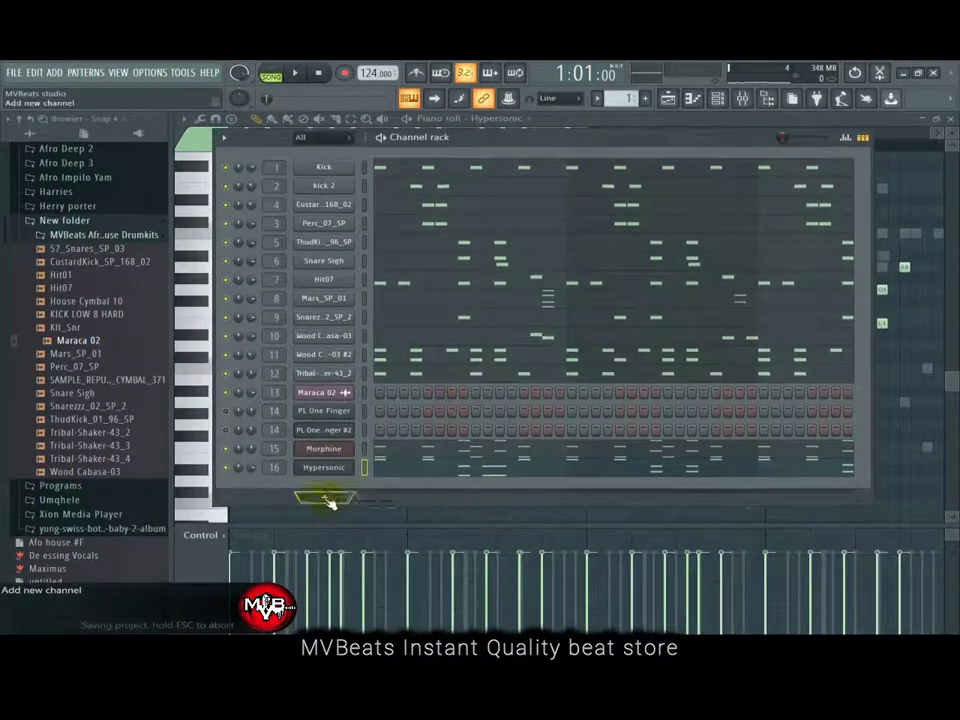
left_click(326, 500)
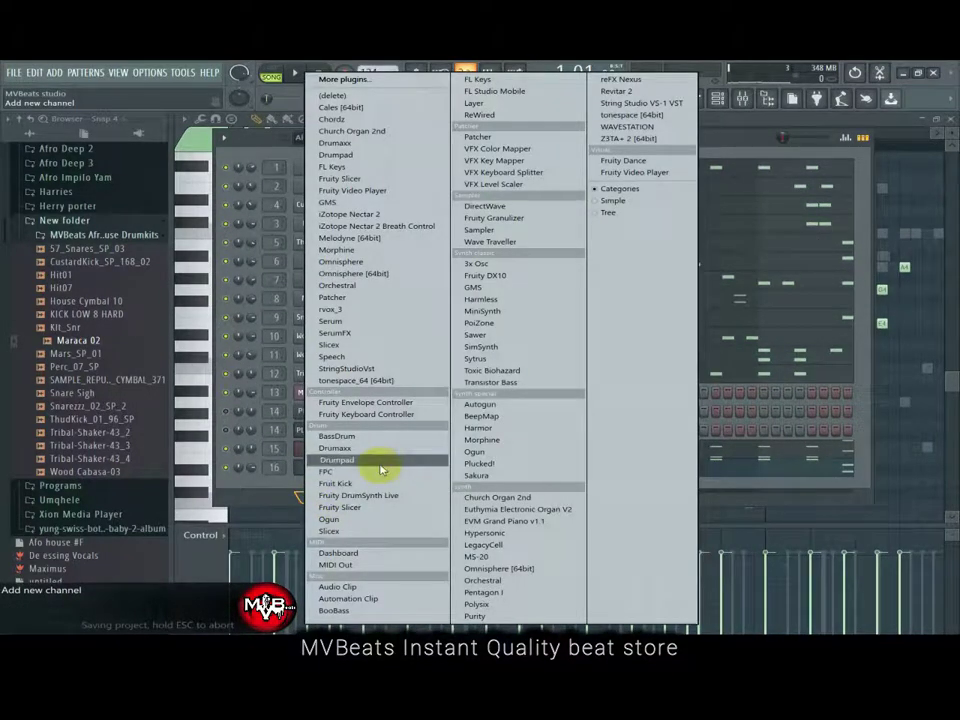
left_click(605, 79)
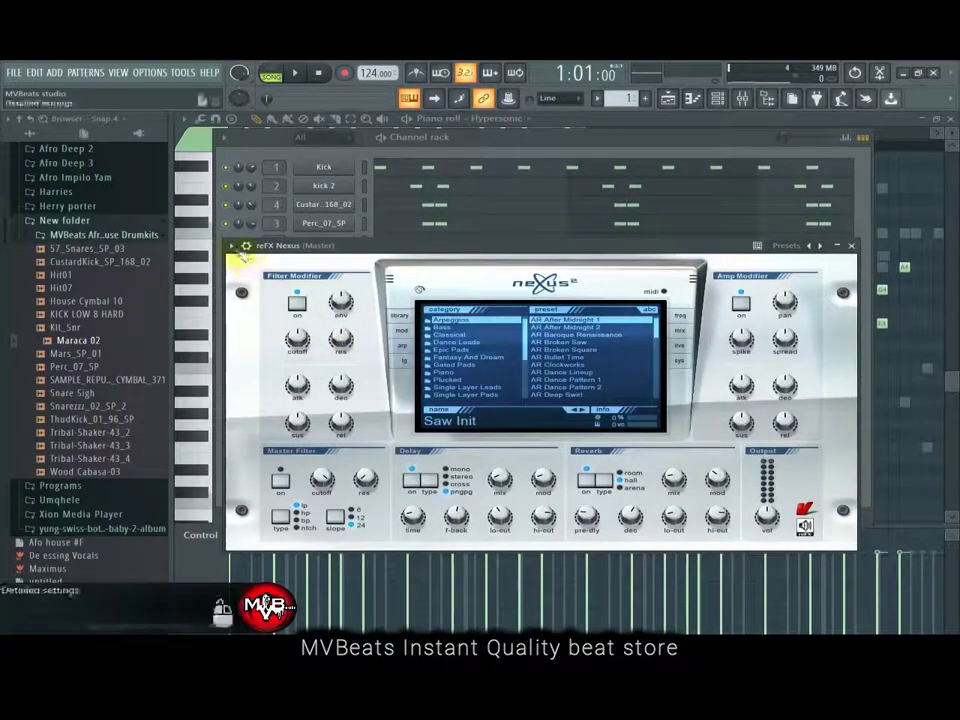
left_click(233, 247)
mouse_move(290, 282)
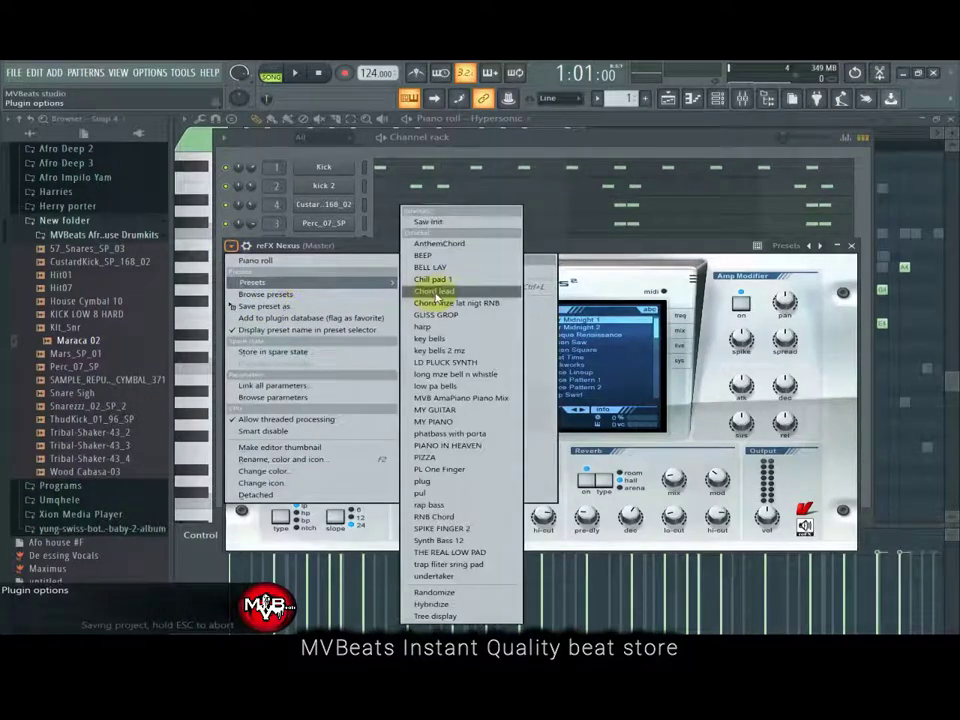
left_click(440, 280)
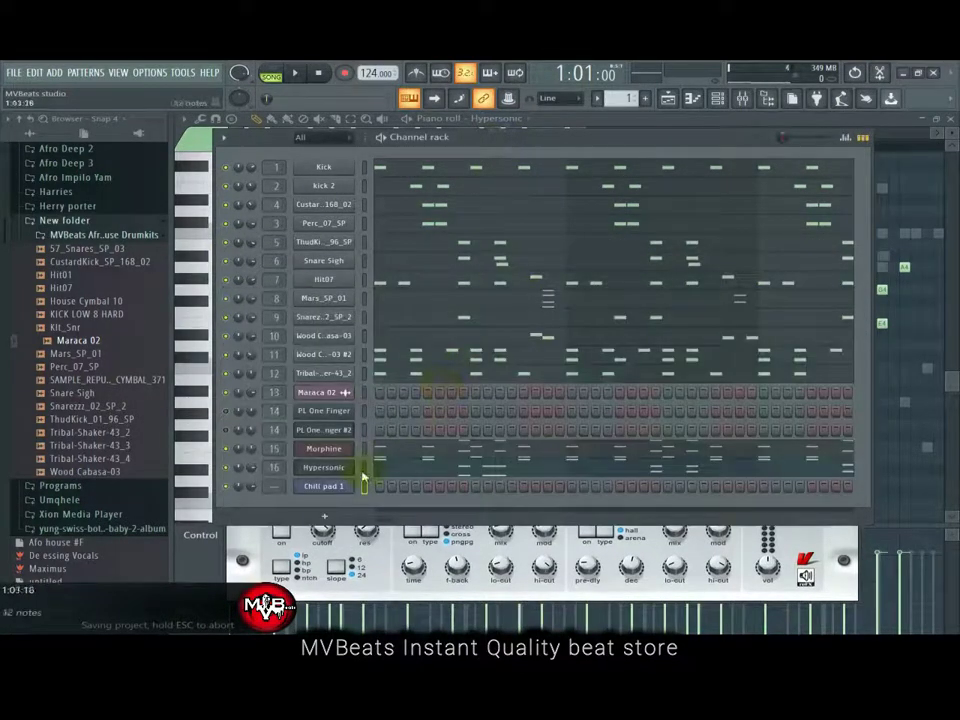
Step: Enter a sustained C4, E4 and A4 chord across bars 1 and 2 in Chill pad 1's piano roll
right_click(323, 486)
left_click(327, 492)
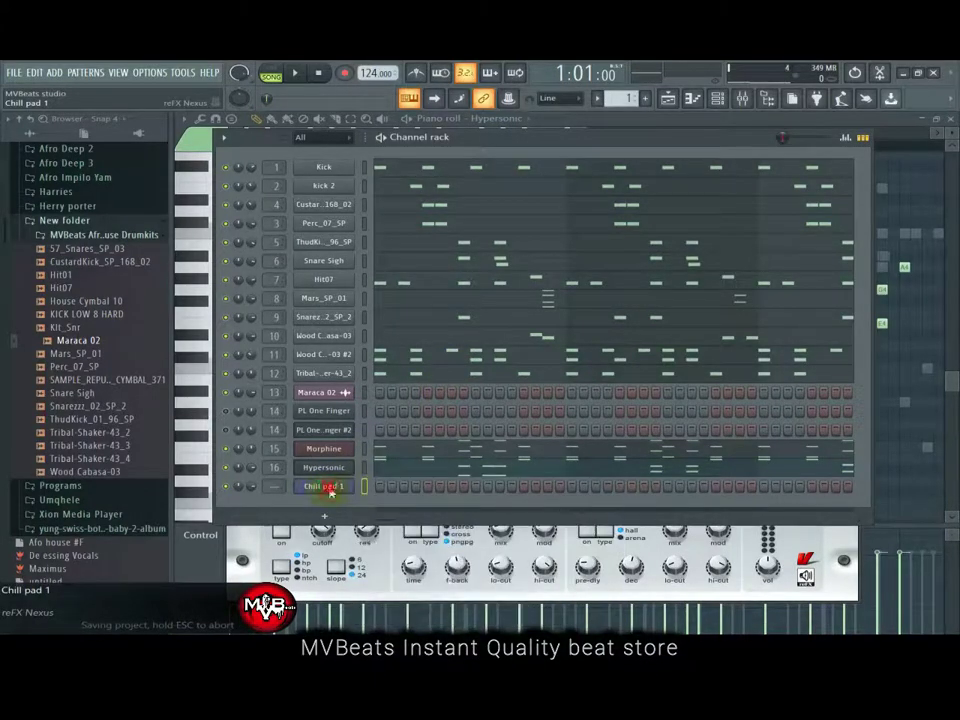
right_click(331, 493)
left_click(382, 481)
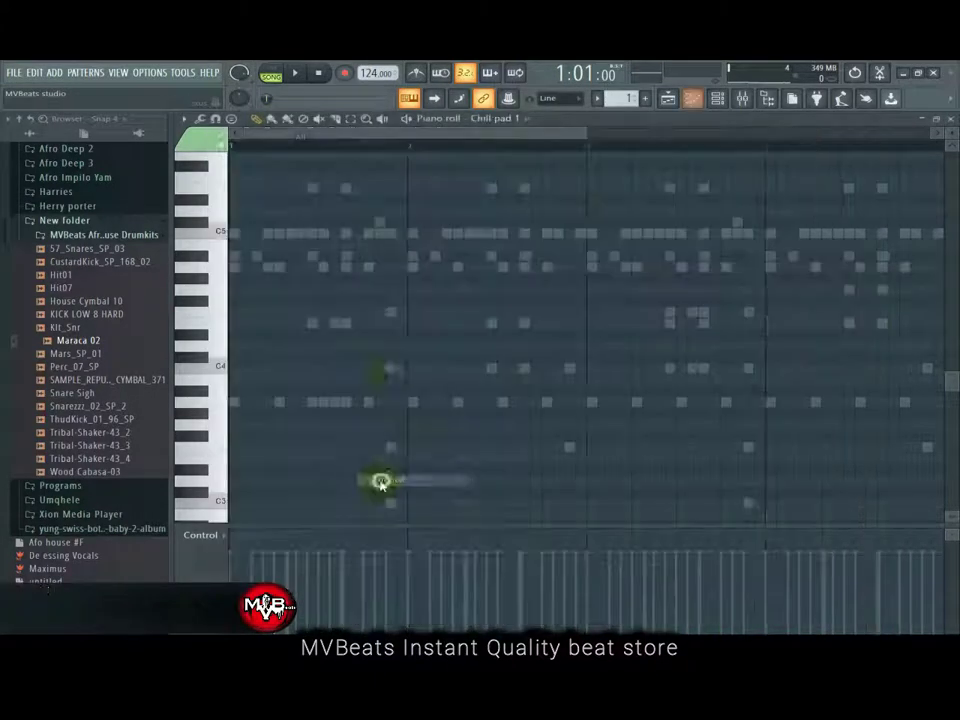
left_click(234, 369)
left_click_drag(242, 369, 580, 368)
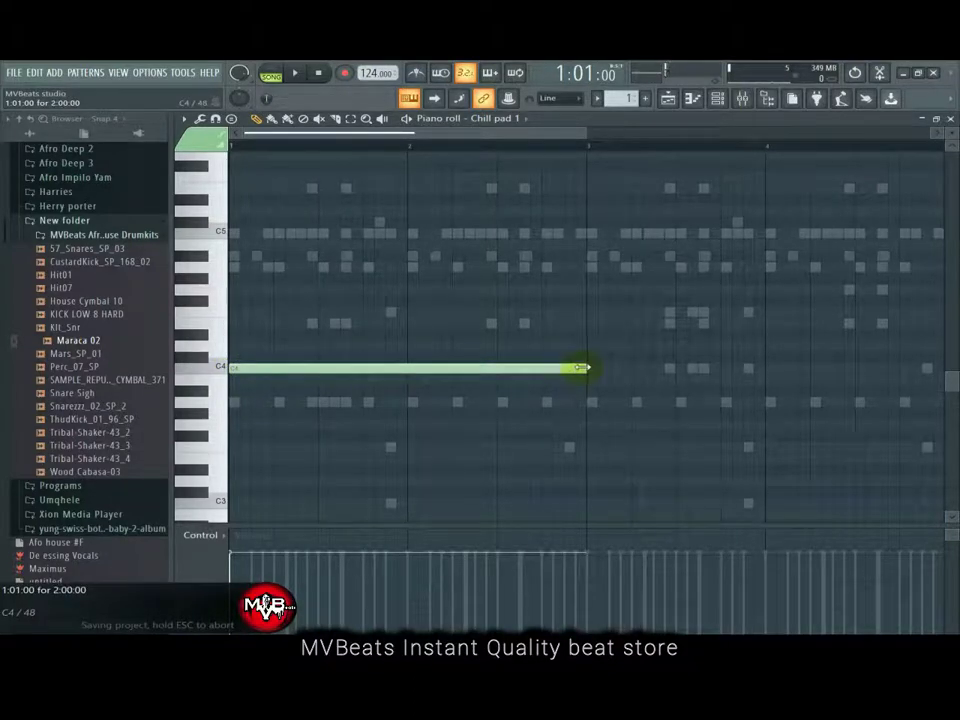
left_click(236, 313)
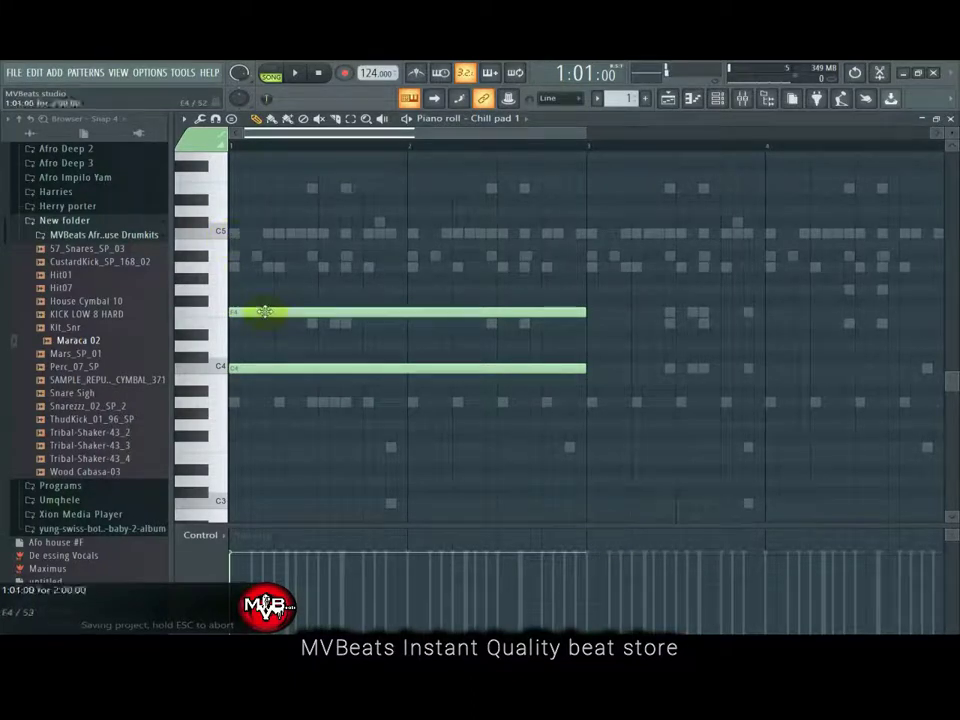
left_click_drag(264, 312, 261, 324)
left_click(232, 268)
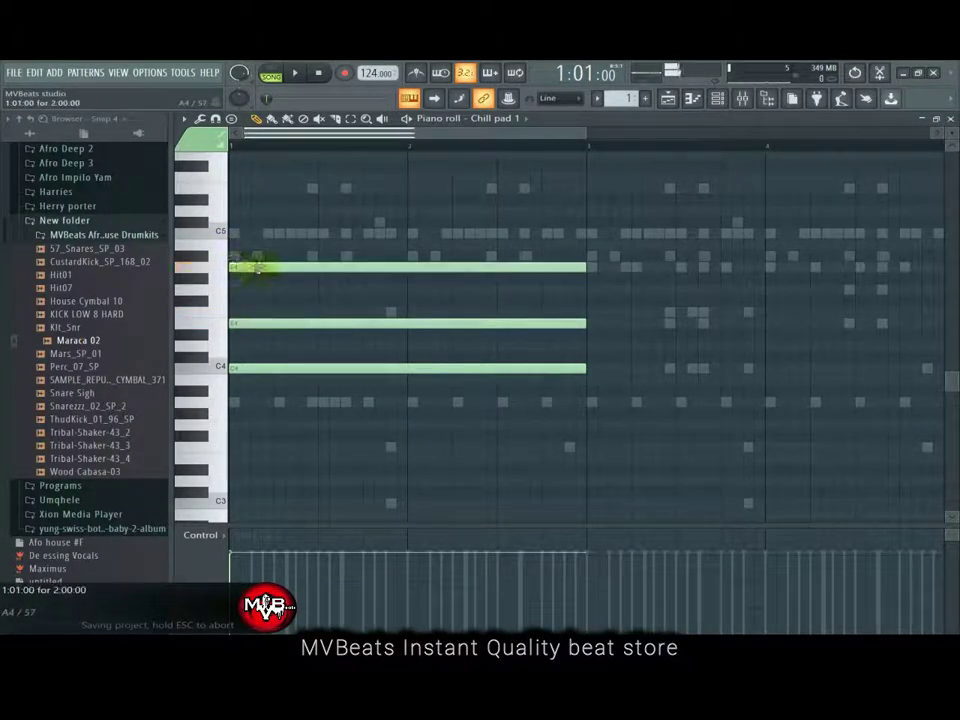
Step: Add a one-bar chord of A4, F4 and A3 in bar 3 of the Chill pad 1 part
left_click_drag(588, 268, 943, 268)
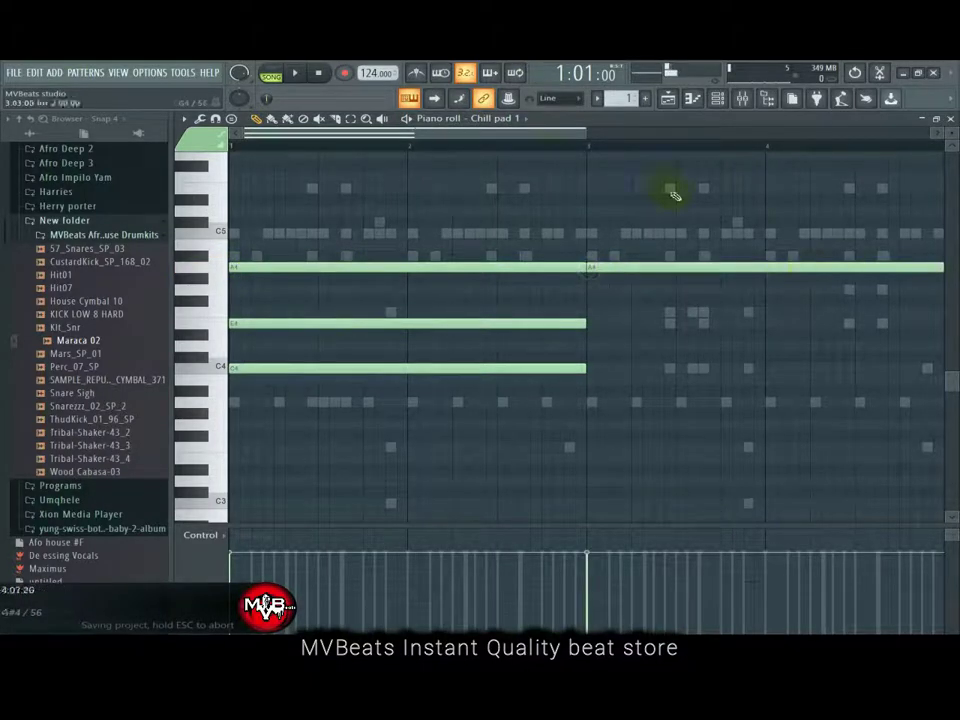
left_click_drag(543, 137, 617, 138)
left_click_drag(790, 269, 609, 268)
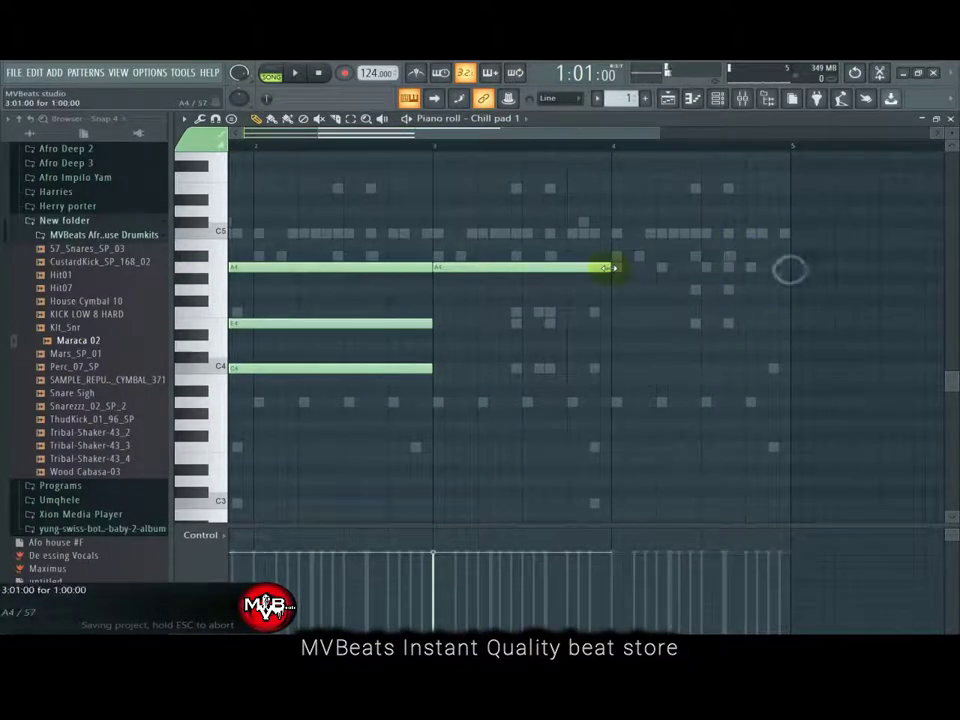
left_click(433, 311)
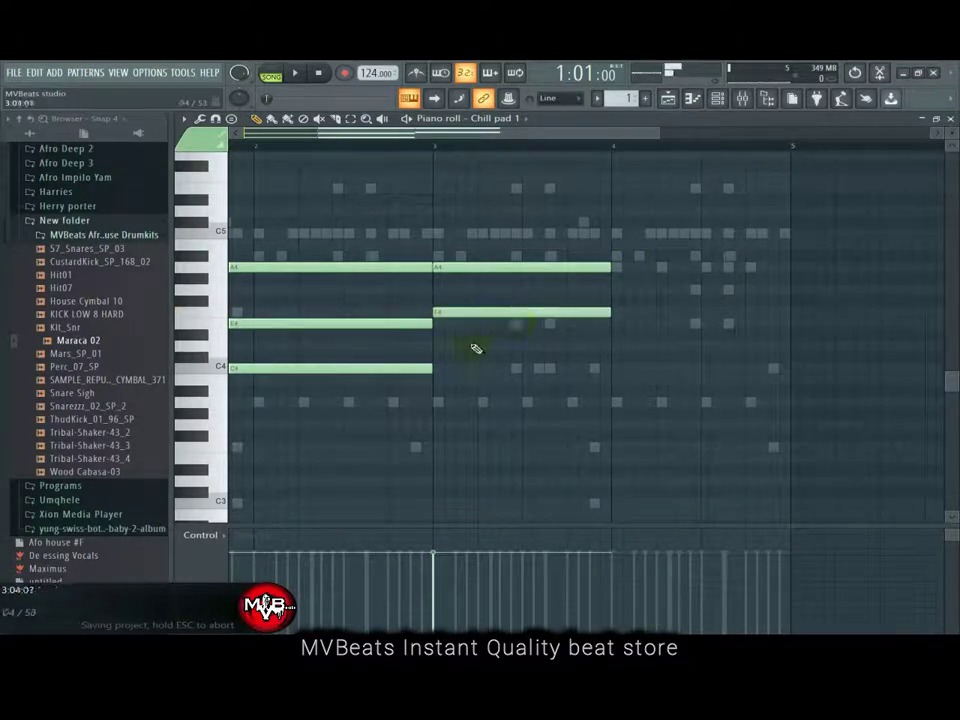
left_click(436, 391)
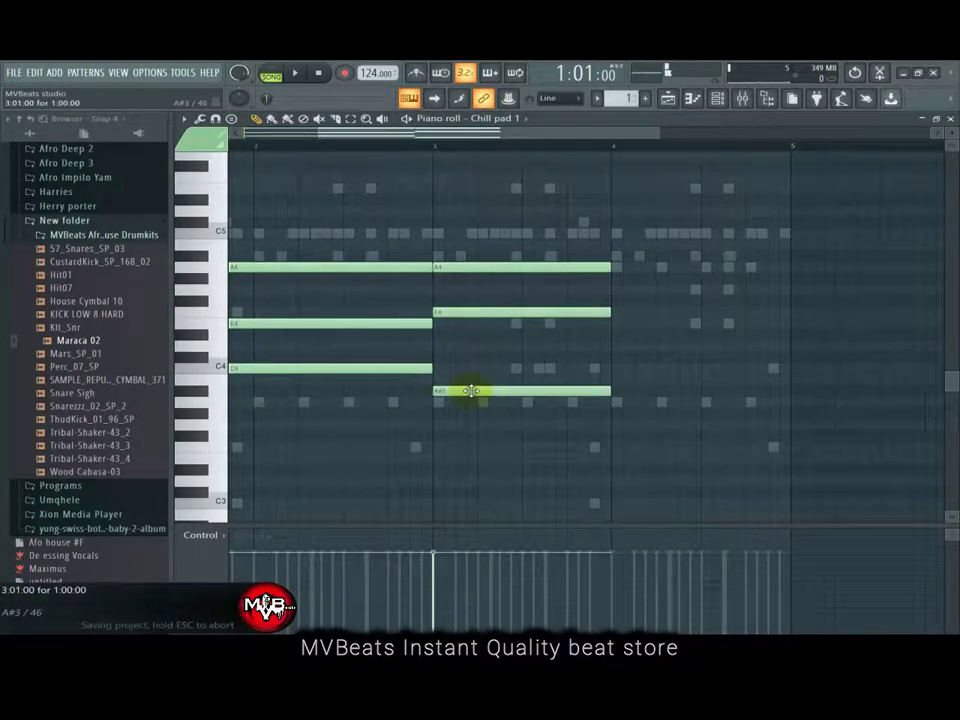
left_click_drag(473, 401, 472, 403)
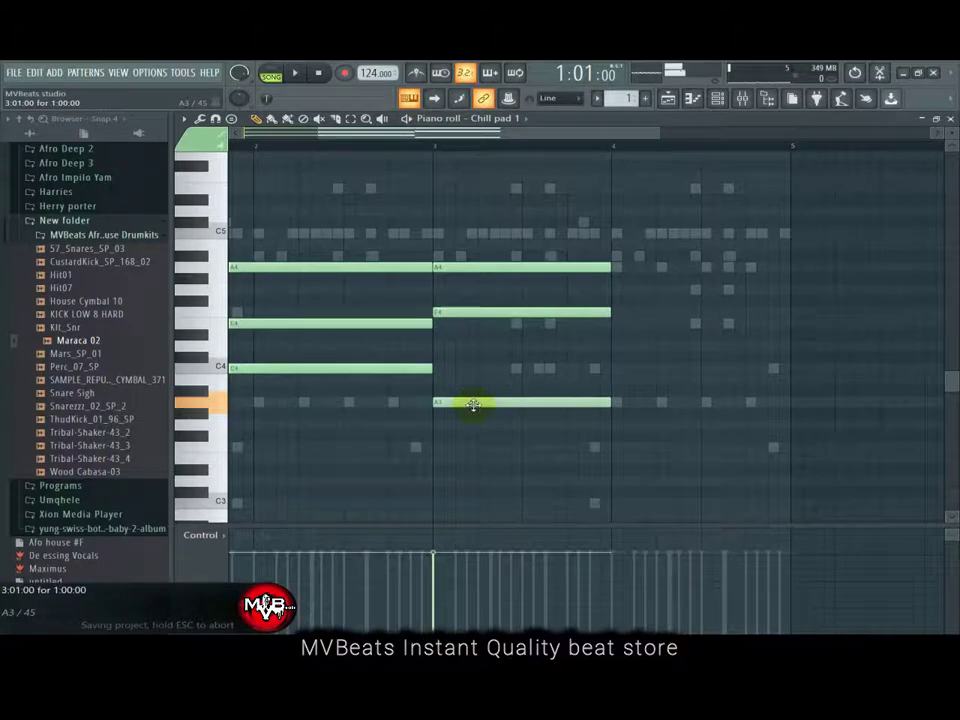
Step: Add a one-bar chord of G4, E4 and C4 in bar 4 and briefly play back the pad progression
left_click(620, 291)
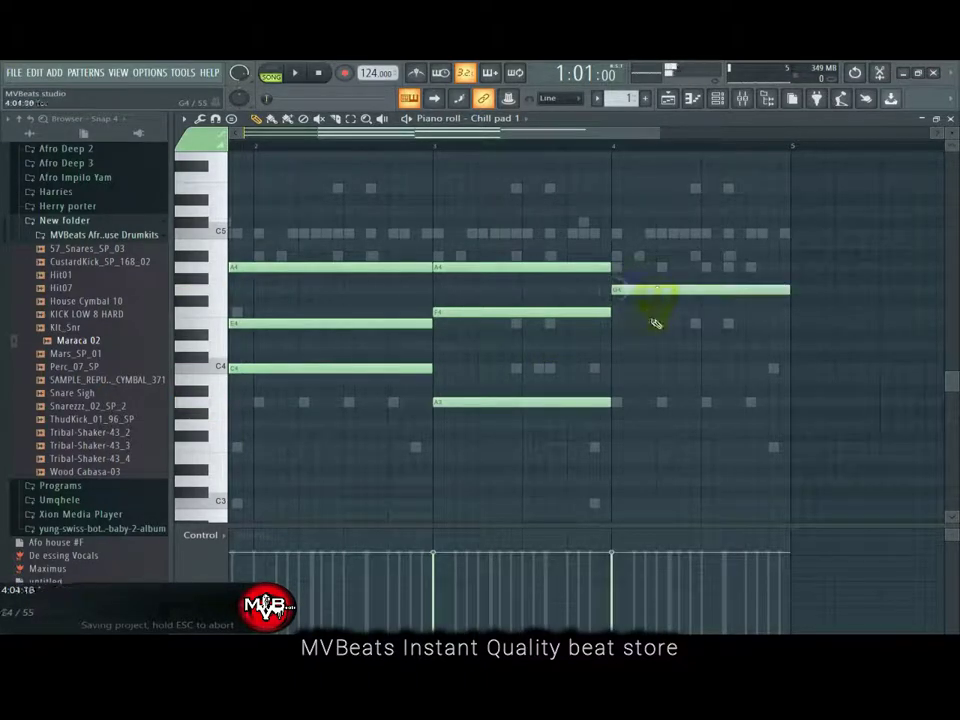
left_click(618, 325)
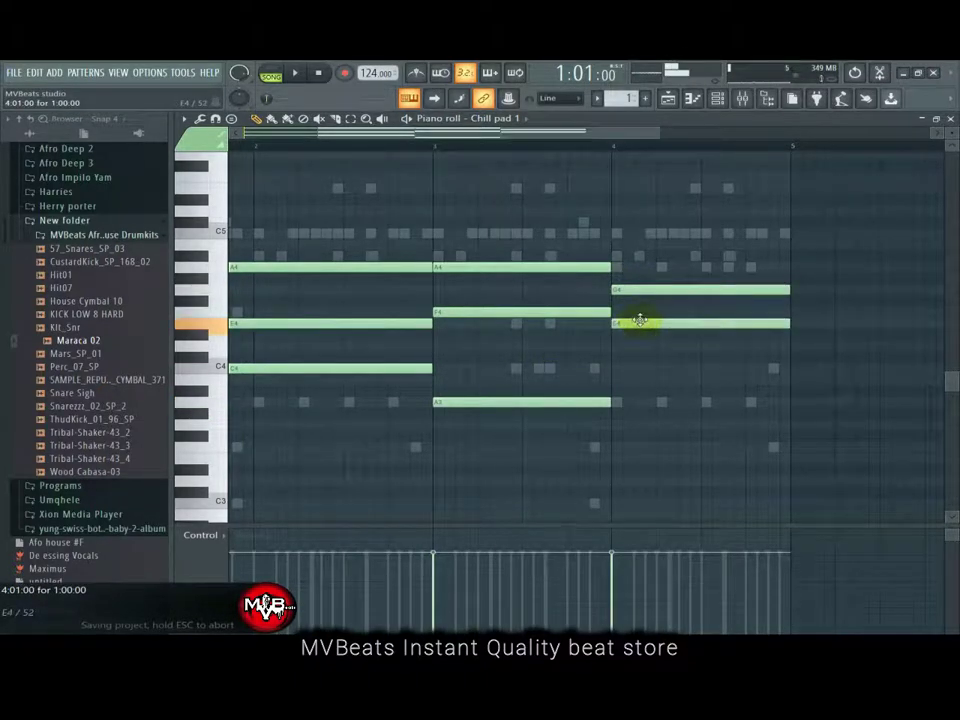
left_click_drag(620, 380, 649, 369)
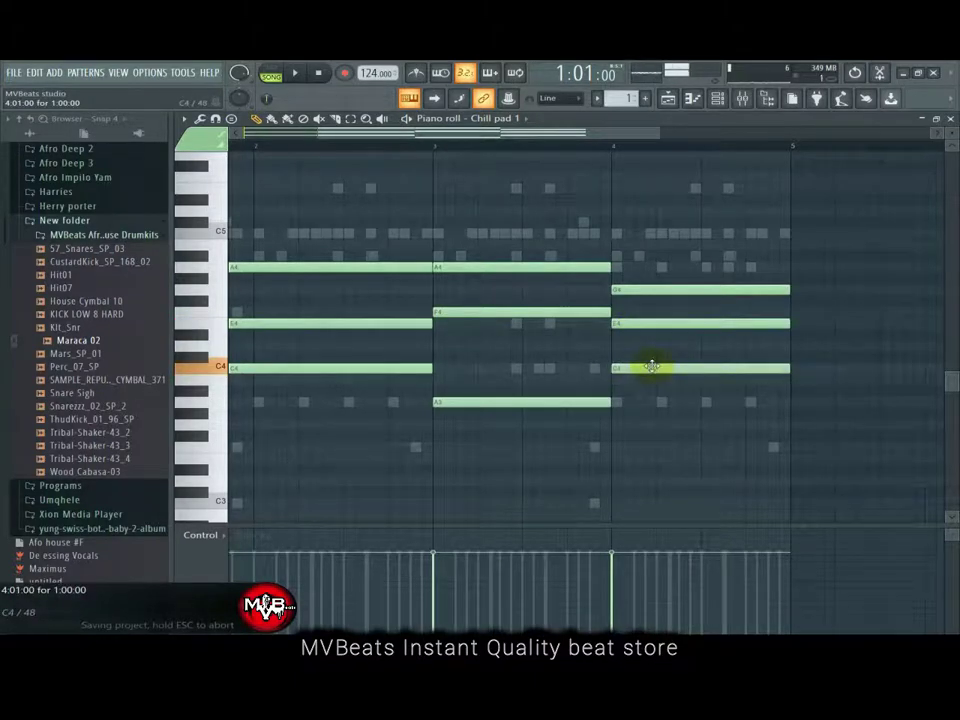
left_click_drag(621, 133, 574, 133)
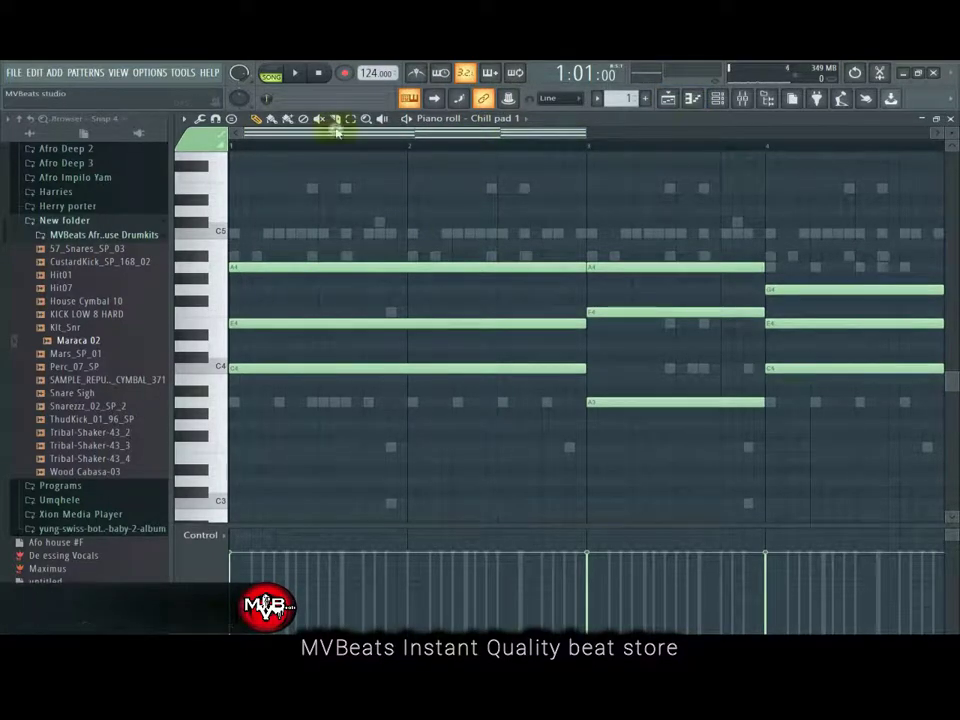
key("space")
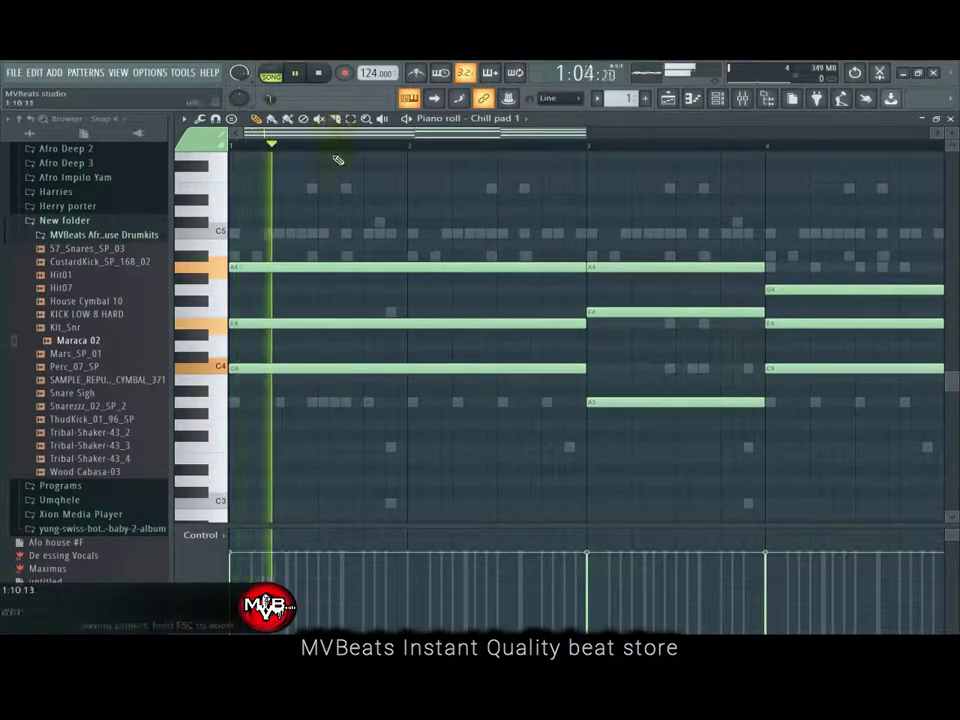
left_click(318, 74)
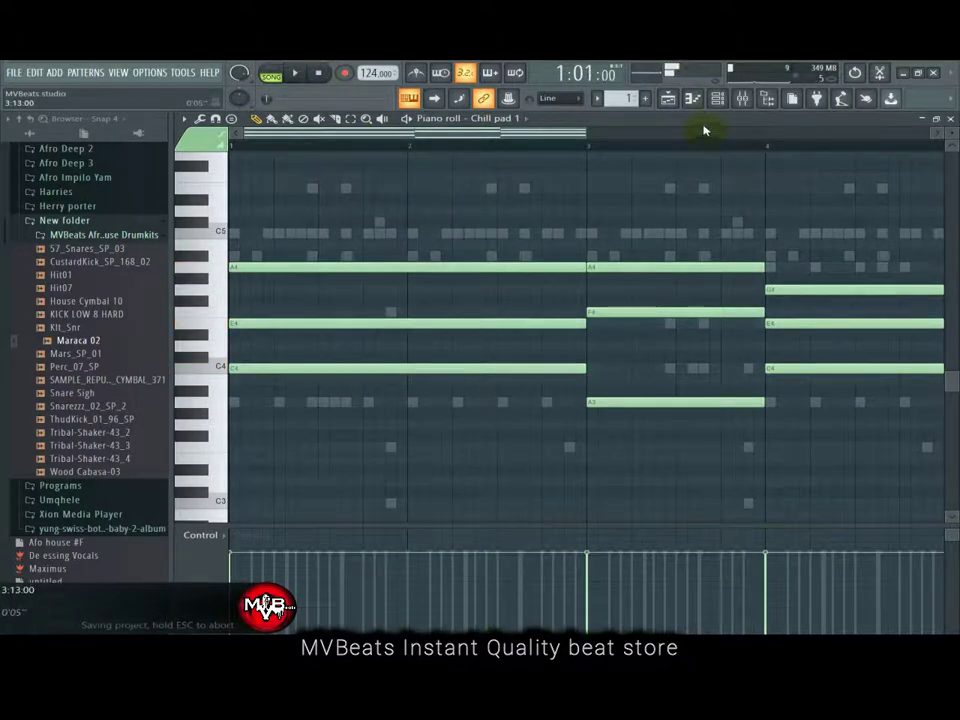
Step: Set the Chill pad 1 channel's root note to C4 in its miscellaneous functions
key("F6")
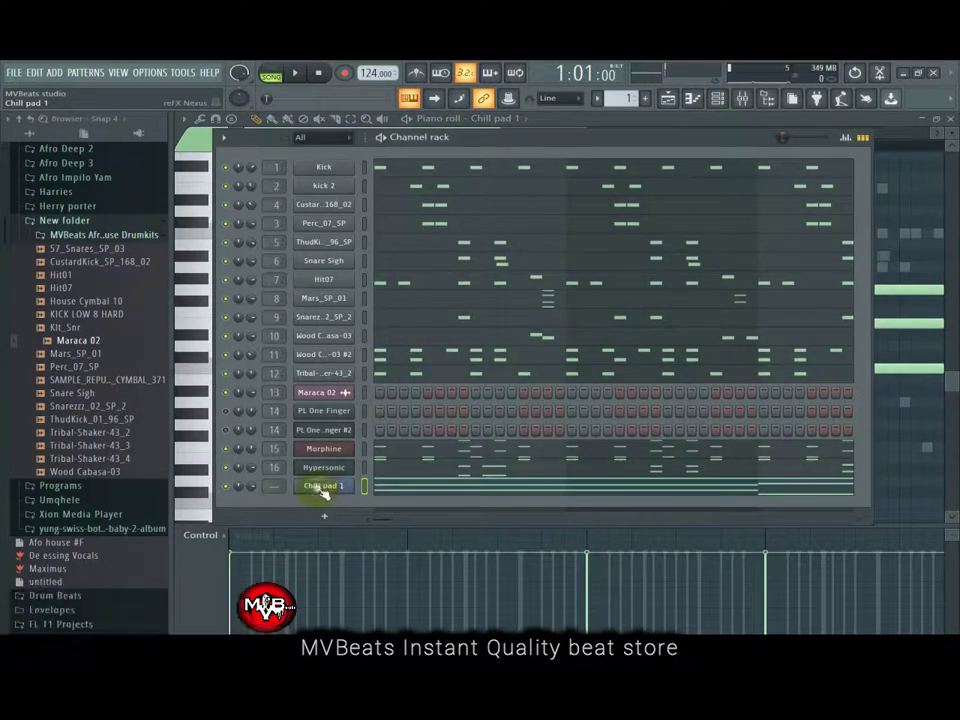
left_click(323, 489)
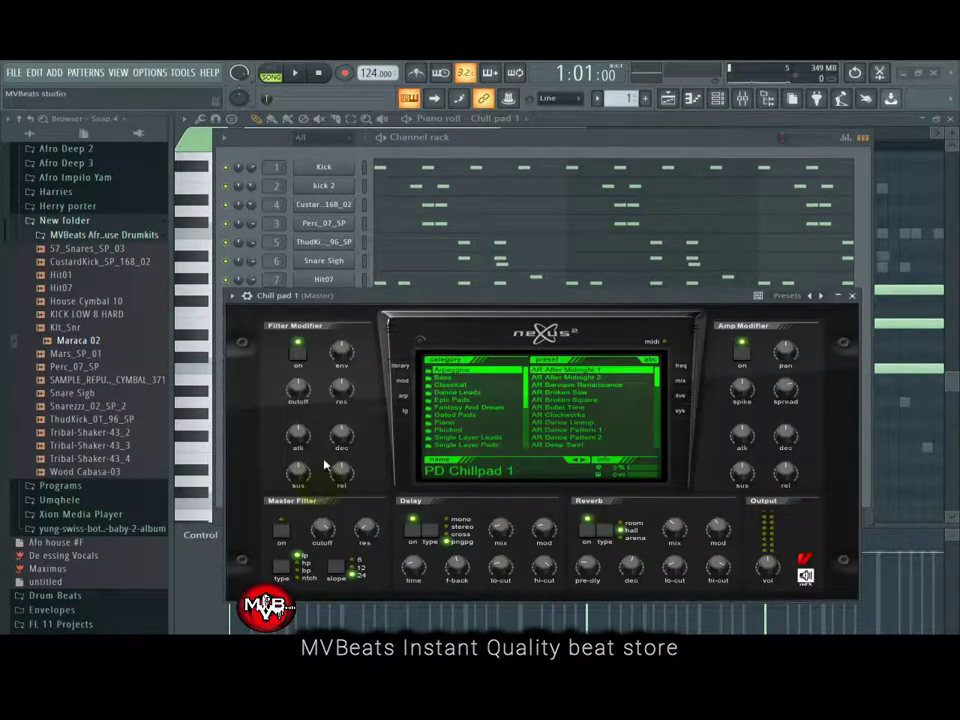
left_click(246, 296)
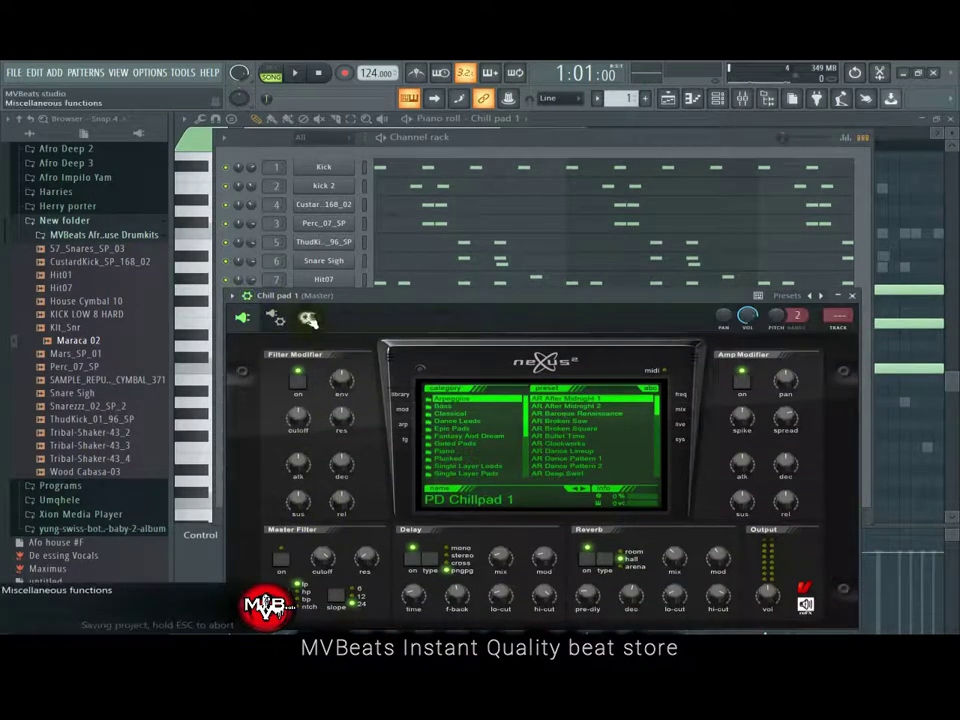
left_click(308, 318)
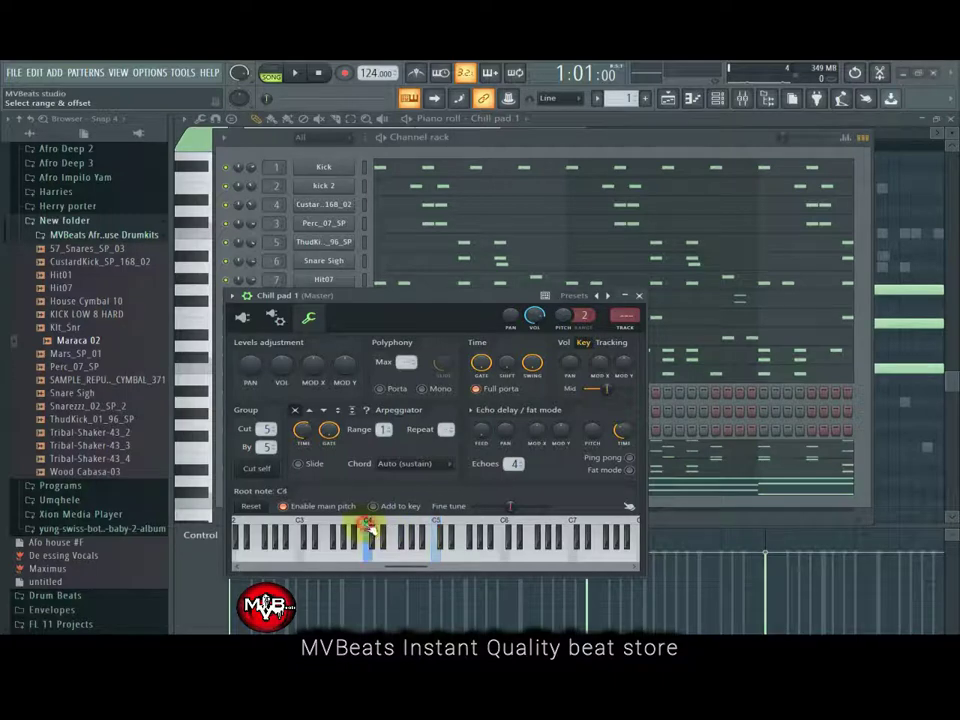
left_click(495, 139)
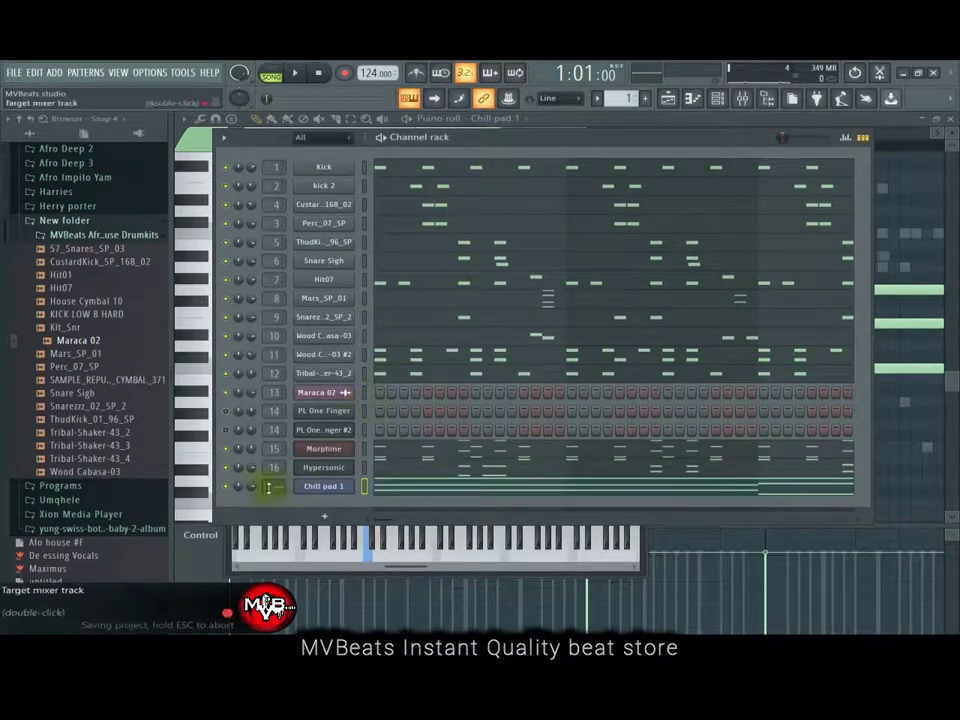
Step: Play the song briefly with the pad, stop it, and route the Chill pad 1 channel to mixer insert 17
key("space")
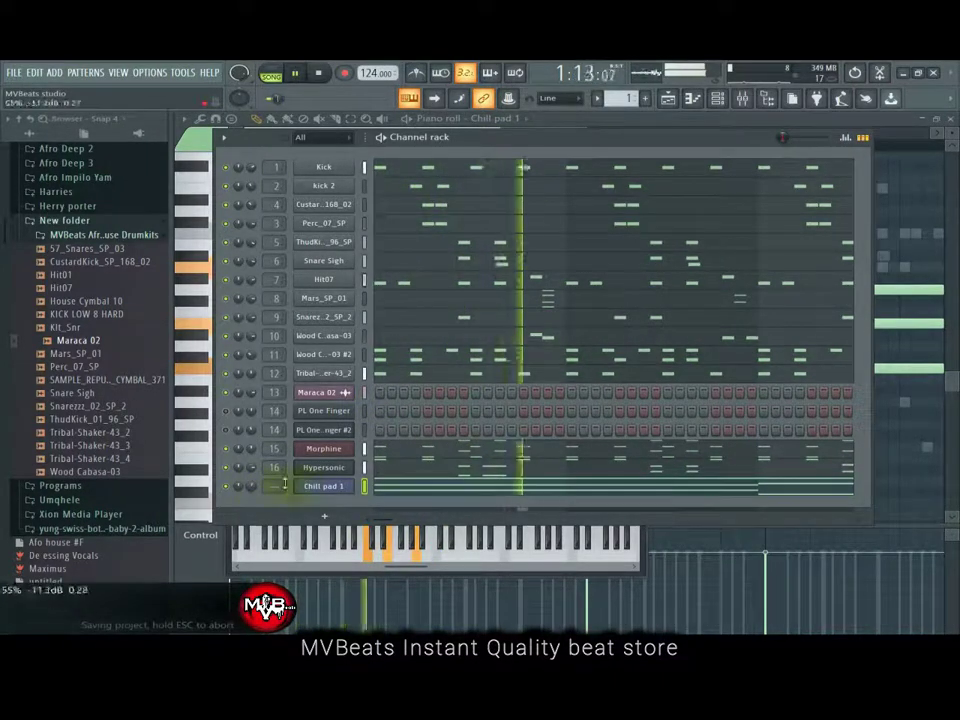
left_click(323, 486)
left_click(743, 101)
key("space")
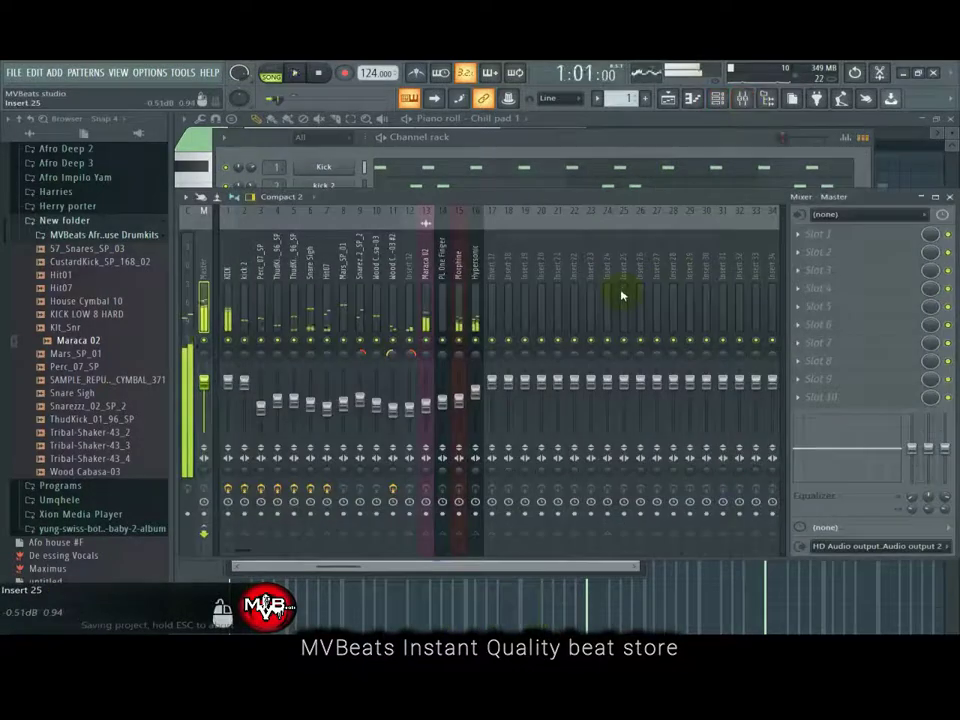
left_click(490, 288)
right_click(495, 210)
mouse_move(545, 307)
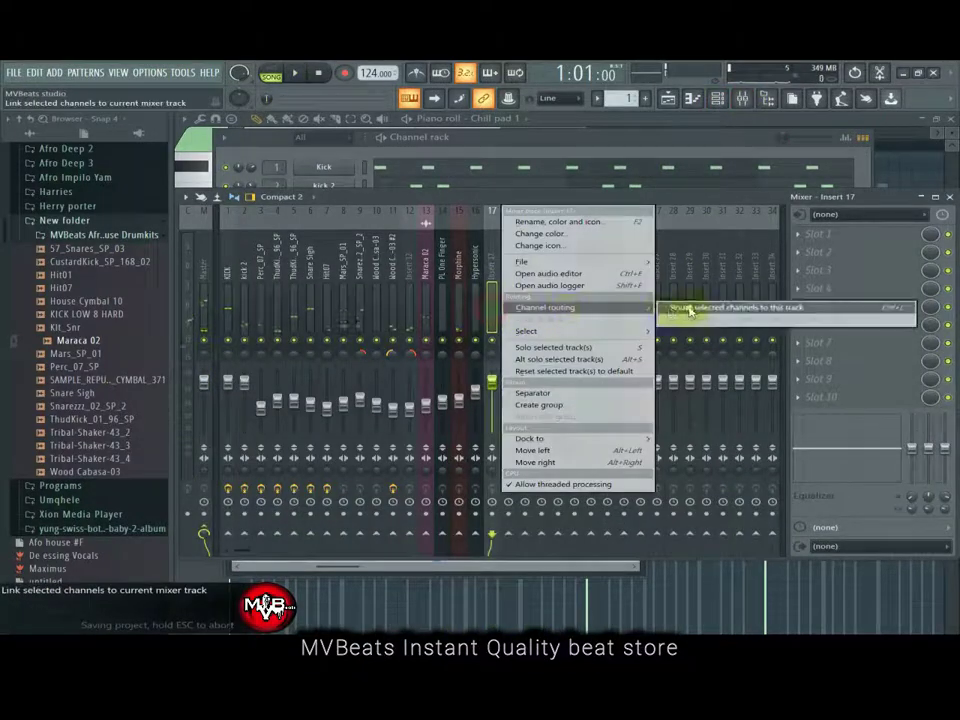
left_click(689, 312)
Step: Lower the Chill pad 1 track's volume and cut its low EQ band to -18.0 dB while the song plays
left_click_drag(493, 384, 497, 406)
key("space")
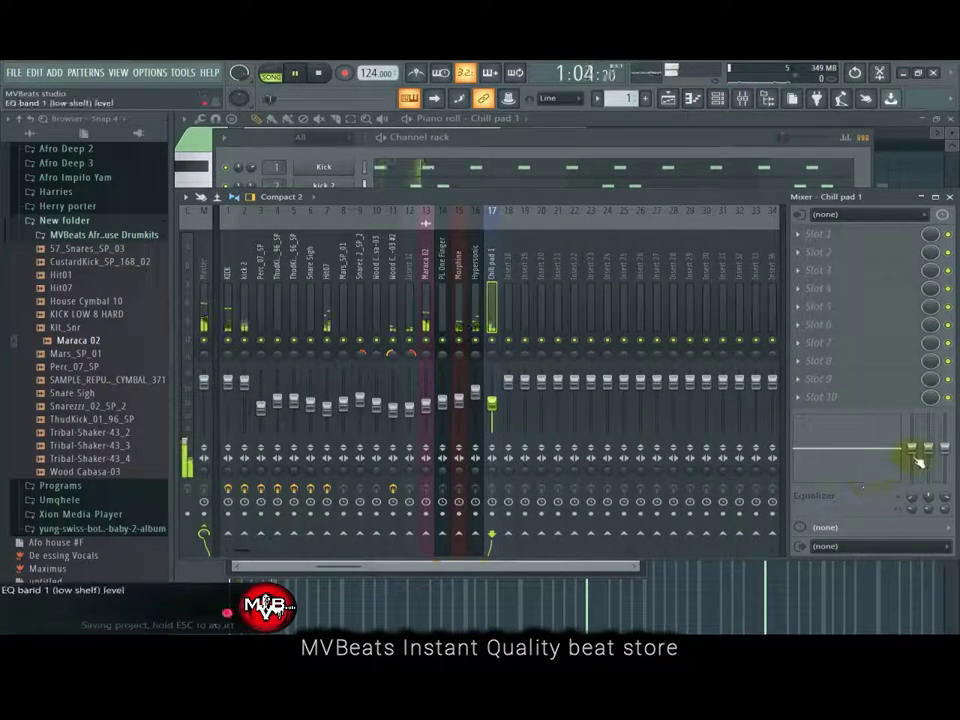
left_click_drag(913, 452, 914, 488)
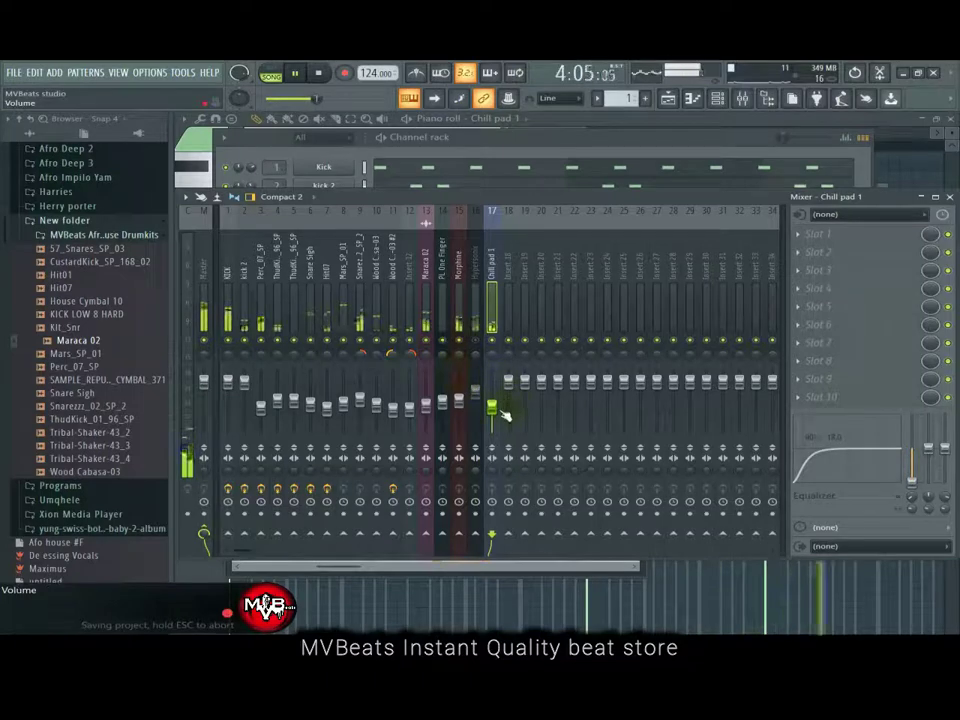
Step: Rebalance the Chill pad 1 track's volume to about 72% (-6.6 dB) while the song plays, and stop playback
left_click_drag(492, 404, 492, 394)
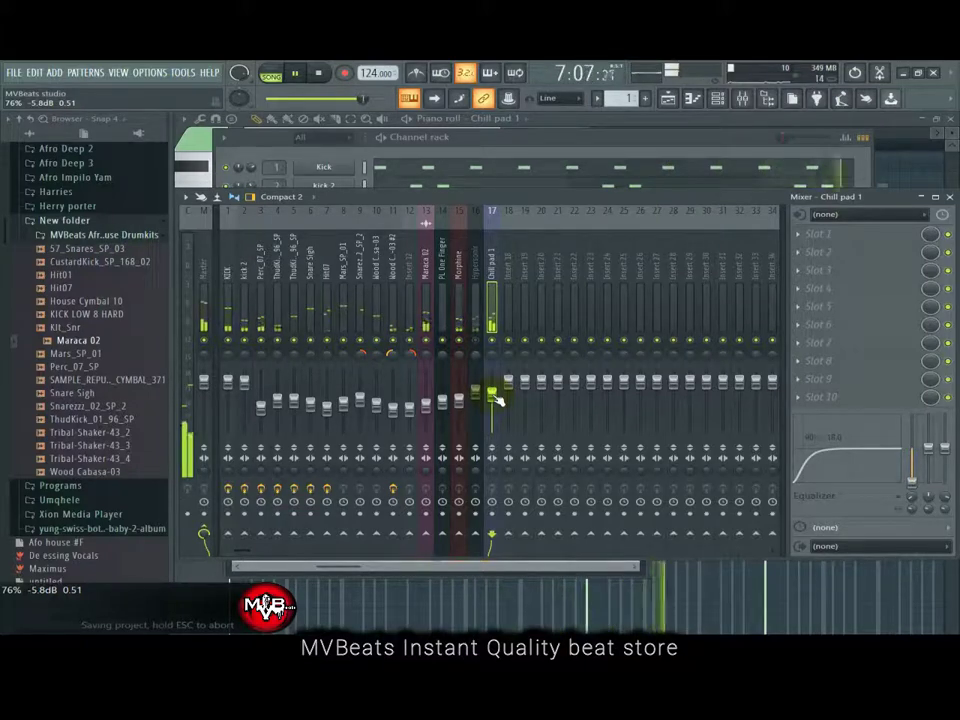
left_click_drag(494, 396, 494, 399)
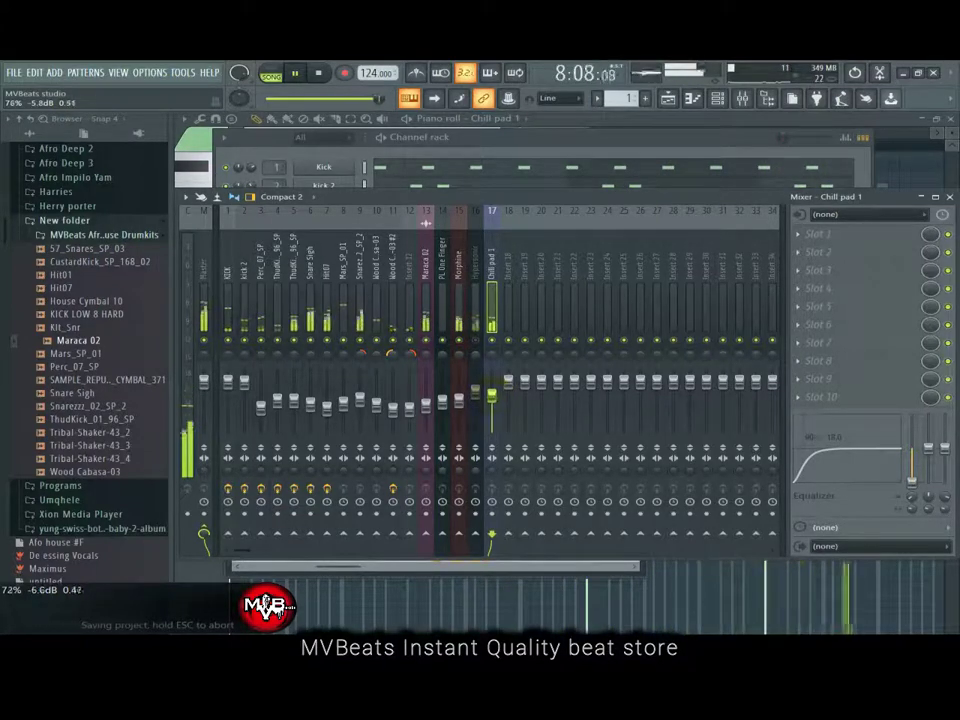
key("space")
Step: Clone the Chill pad 1 channel and open the clone's piano roll
key("F6")
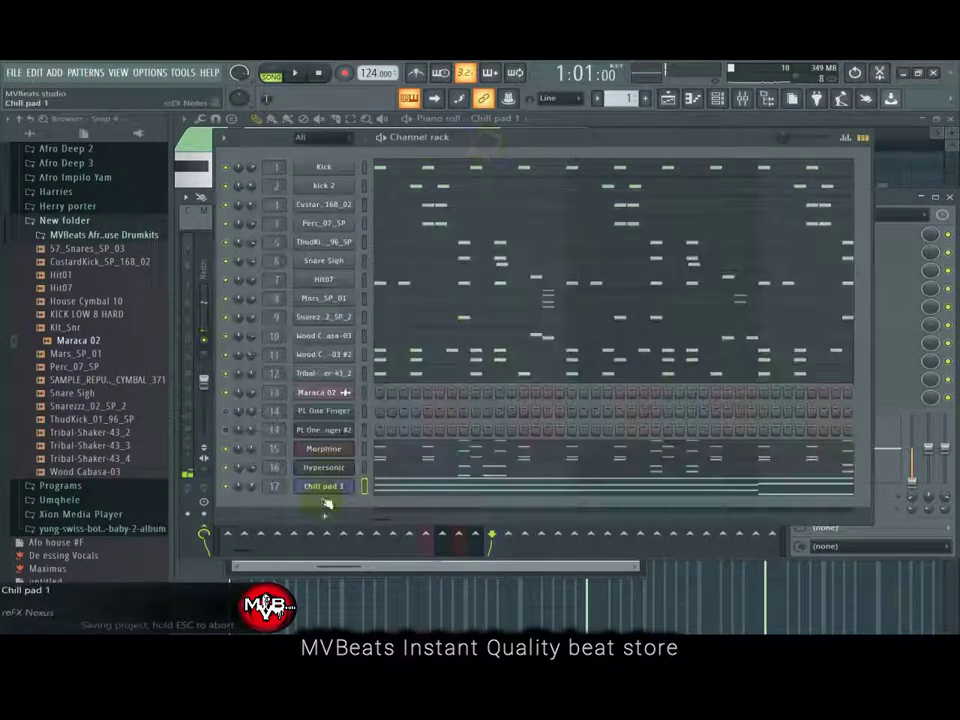
right_click(348, 488)
left_click(389, 587)
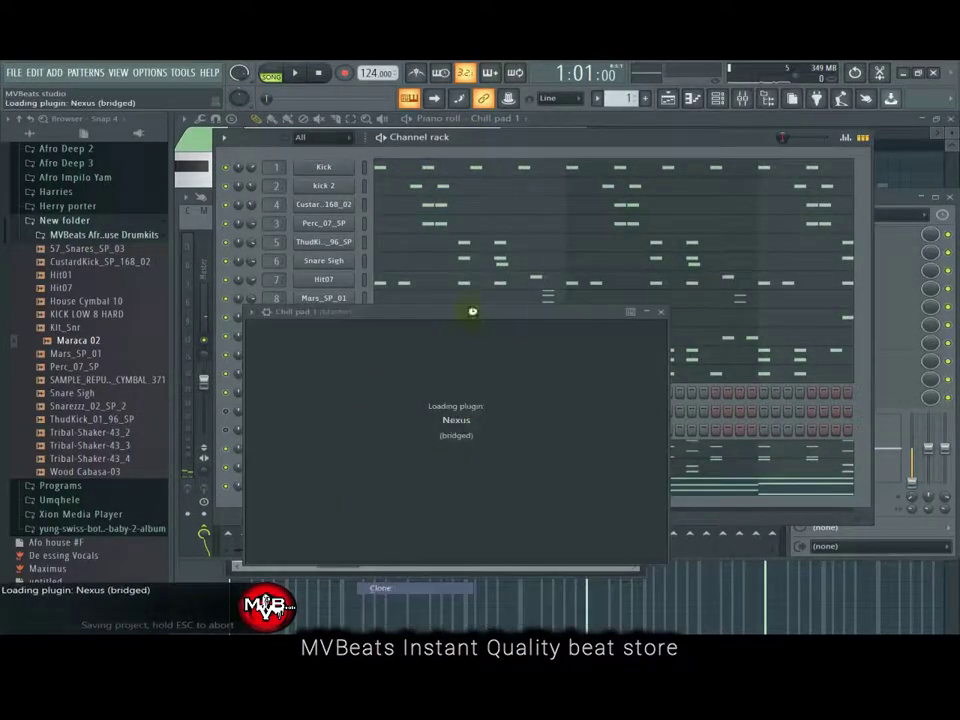
left_click(489, 142)
right_click(337, 488)
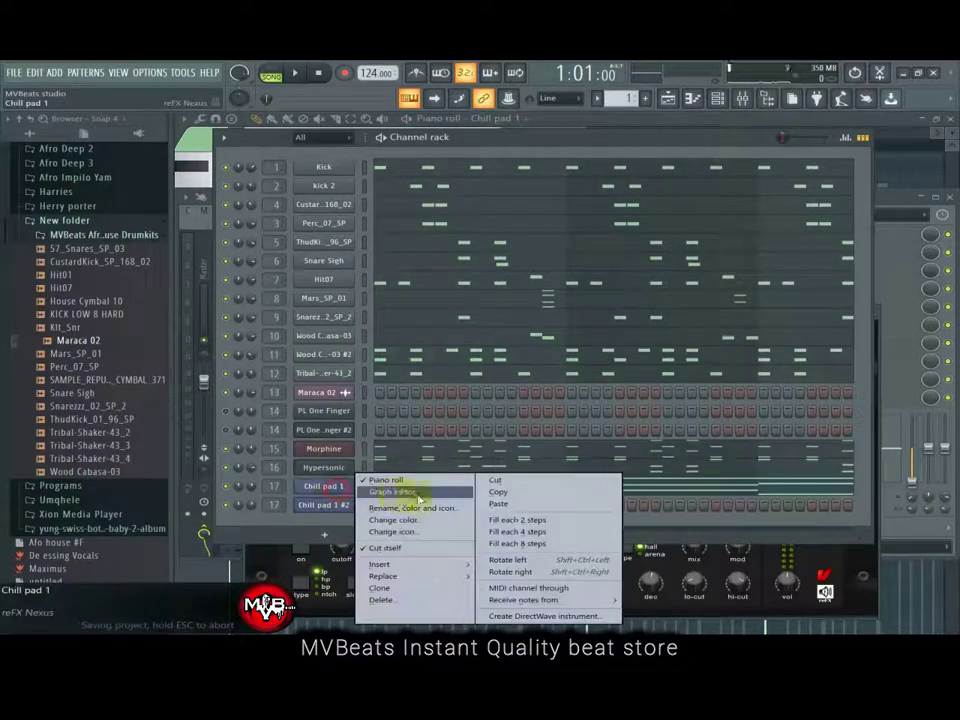
right_click(330, 506)
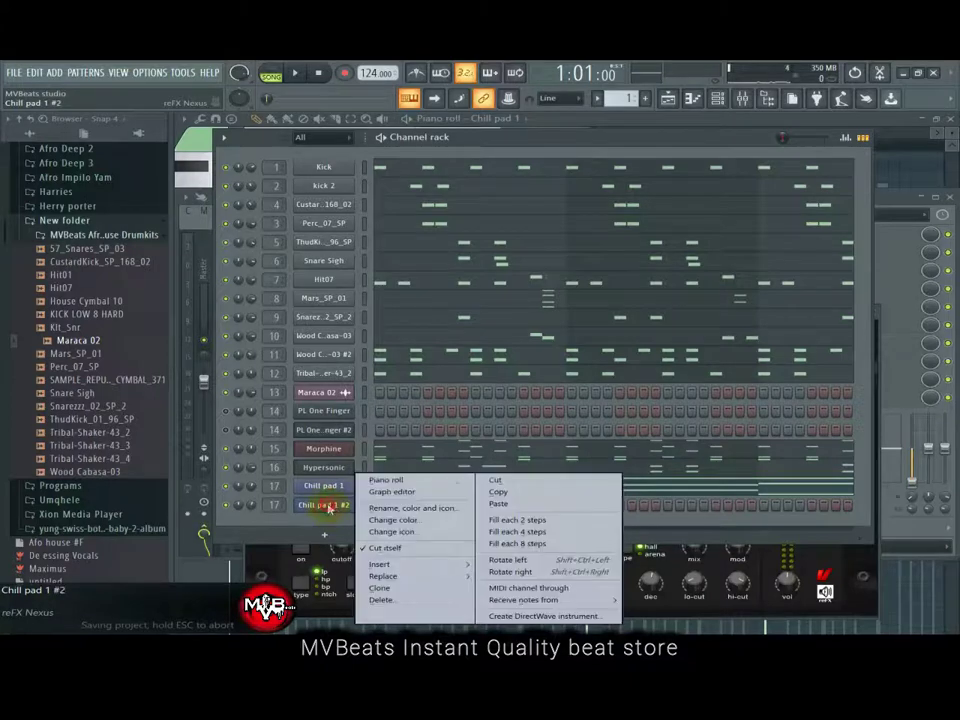
left_click(370, 481)
Step: Draw C6 and A5 notes from the start of bar 1, each about one and a half bars long
scroll(484, 279, "up", 2)
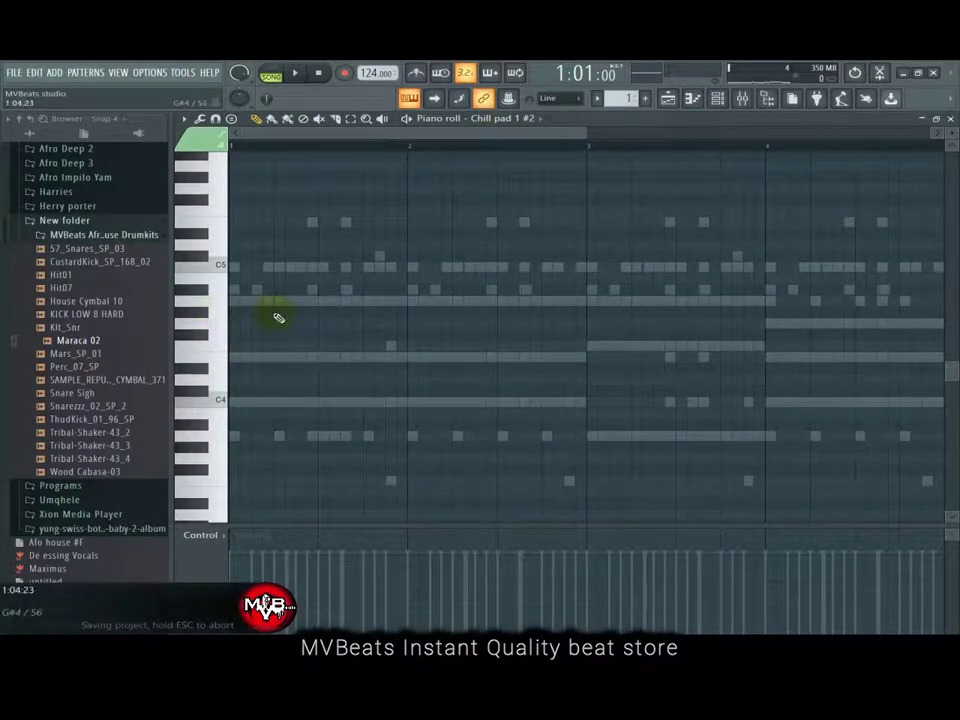
scroll(279, 318, "up", 3)
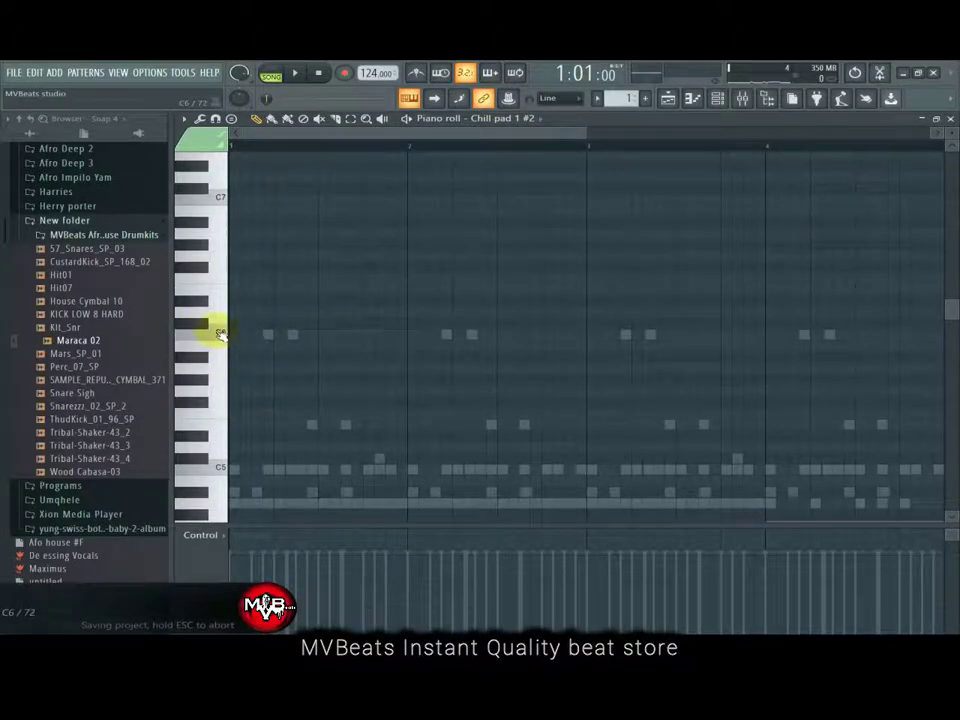
left_click_drag(229, 335, 522, 339)
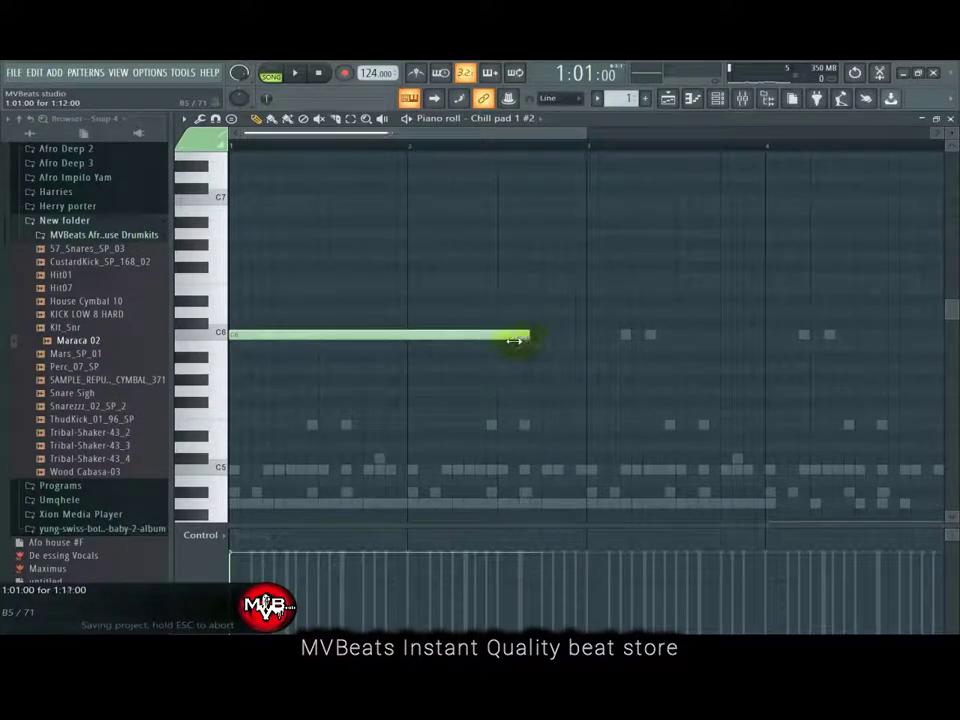
left_click(237, 369)
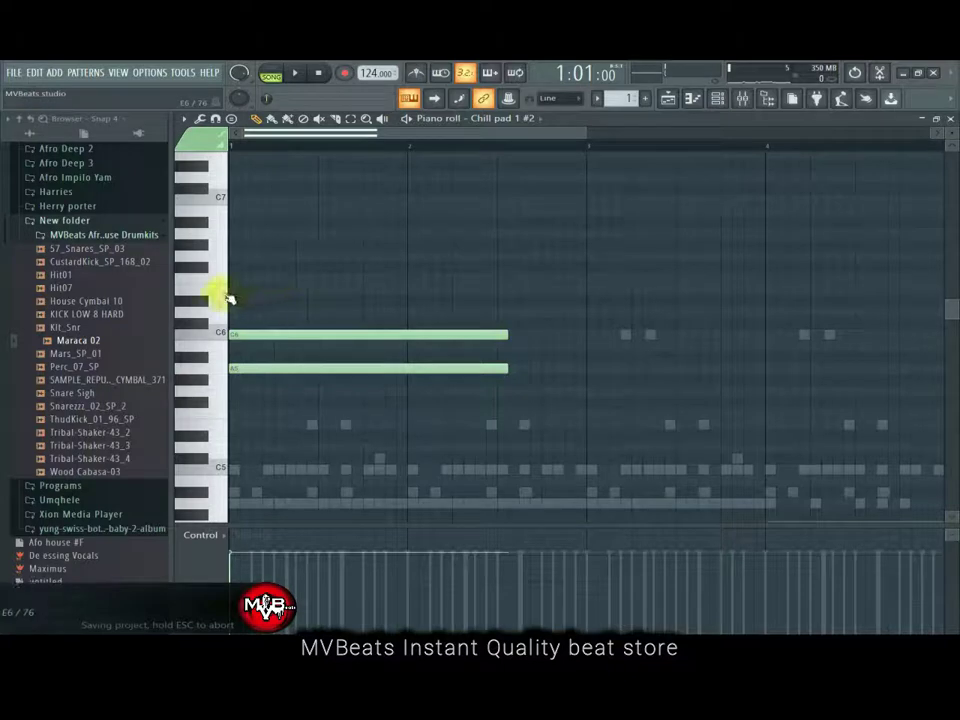
Step: Add F6 and D6 notes at 2:09 with length 0:05:00, and shorten the C6 and A5 notes to 1:08:00
left_click(512, 291)
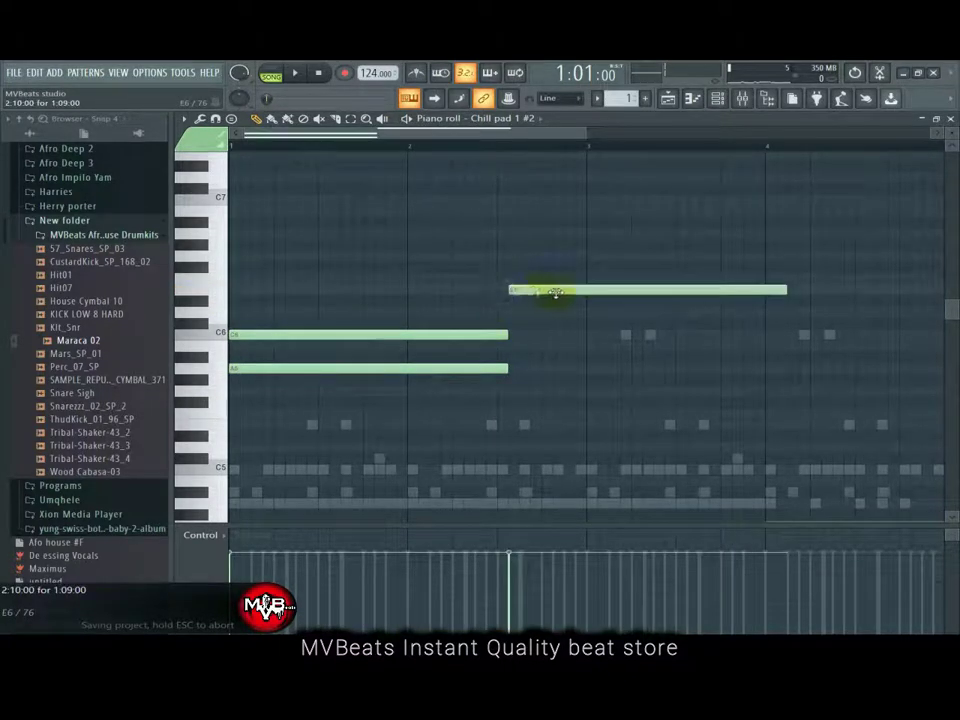
left_click_drag(786, 290, 576, 278)
left_click(591, 300)
right_click(620, 300)
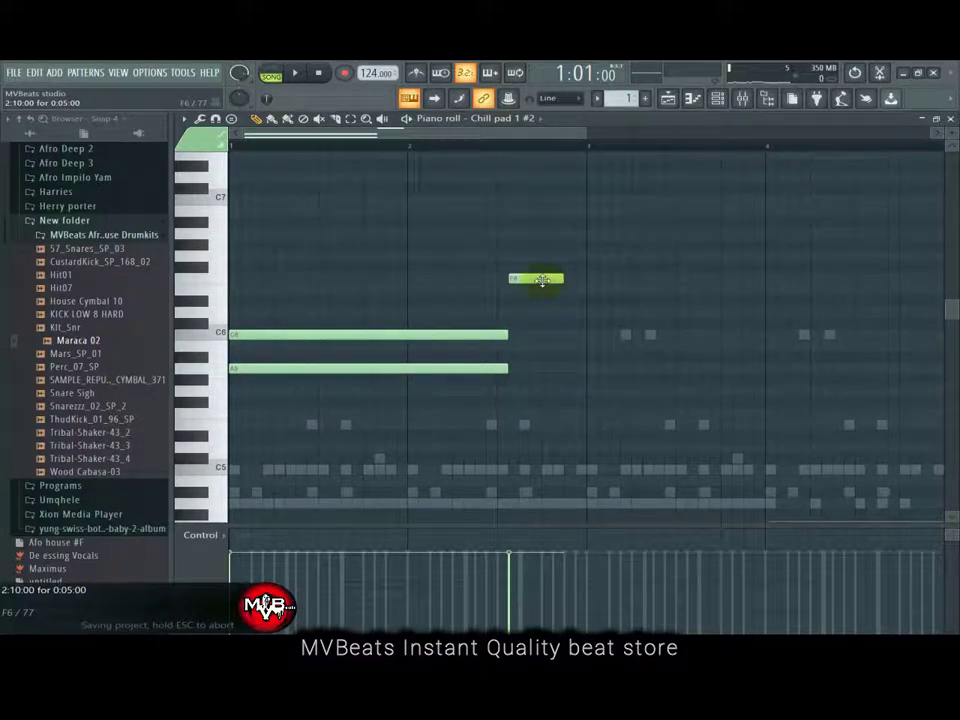
left_click_drag(542, 280, 531, 280)
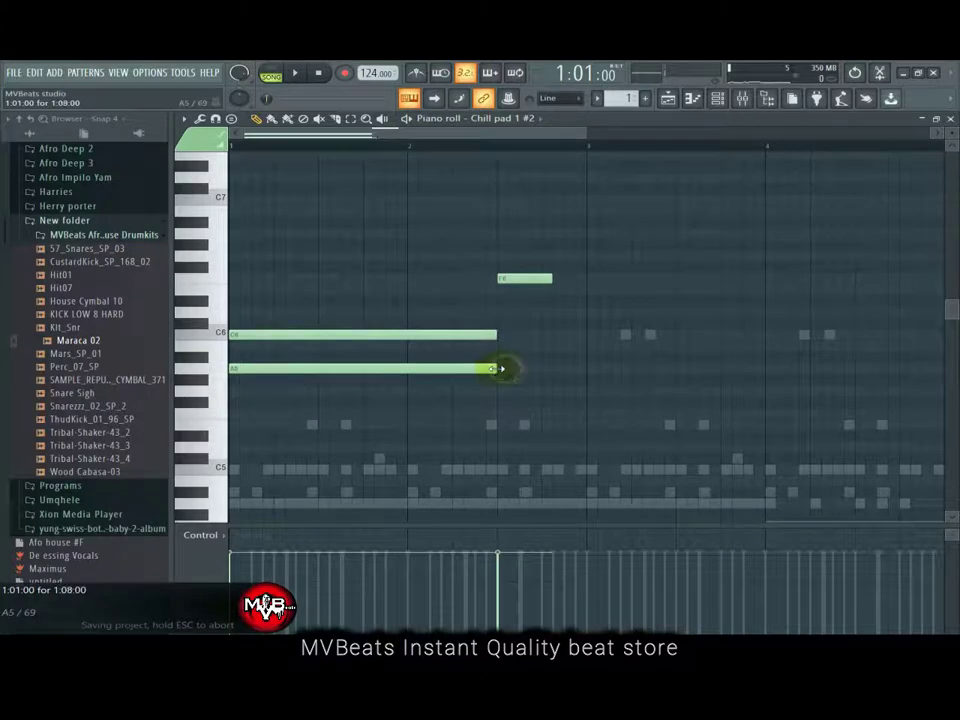
left_click_drag(506, 315, 563, 314)
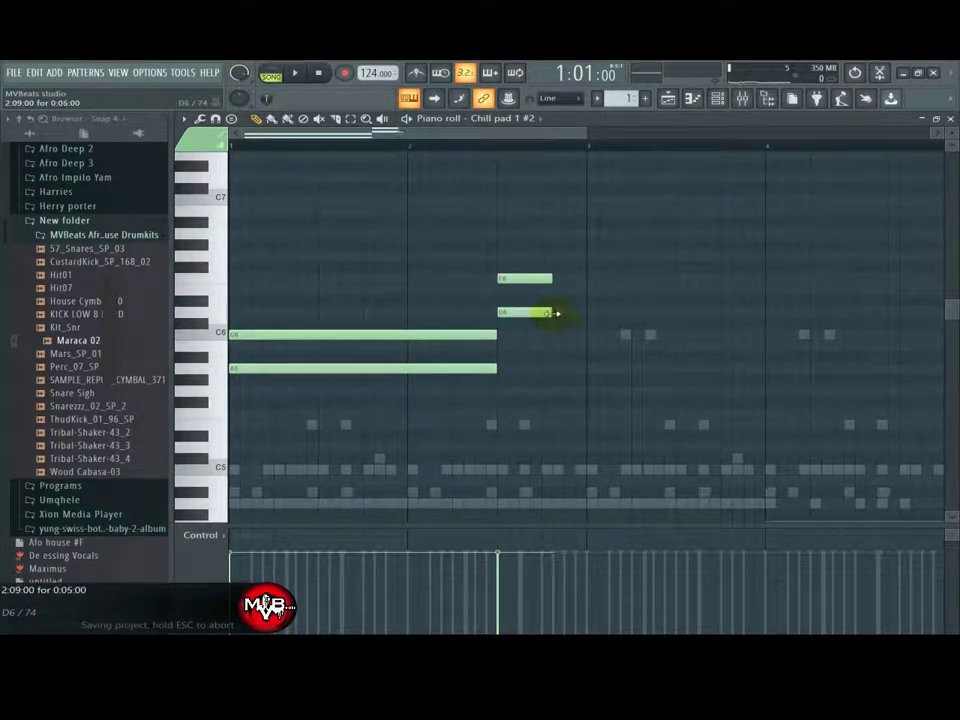
Step: Add one-bar E6 and C6 notes after the short F6, with two-step D6 and B5 notes at 2:13 leading into them
left_click(556, 290)
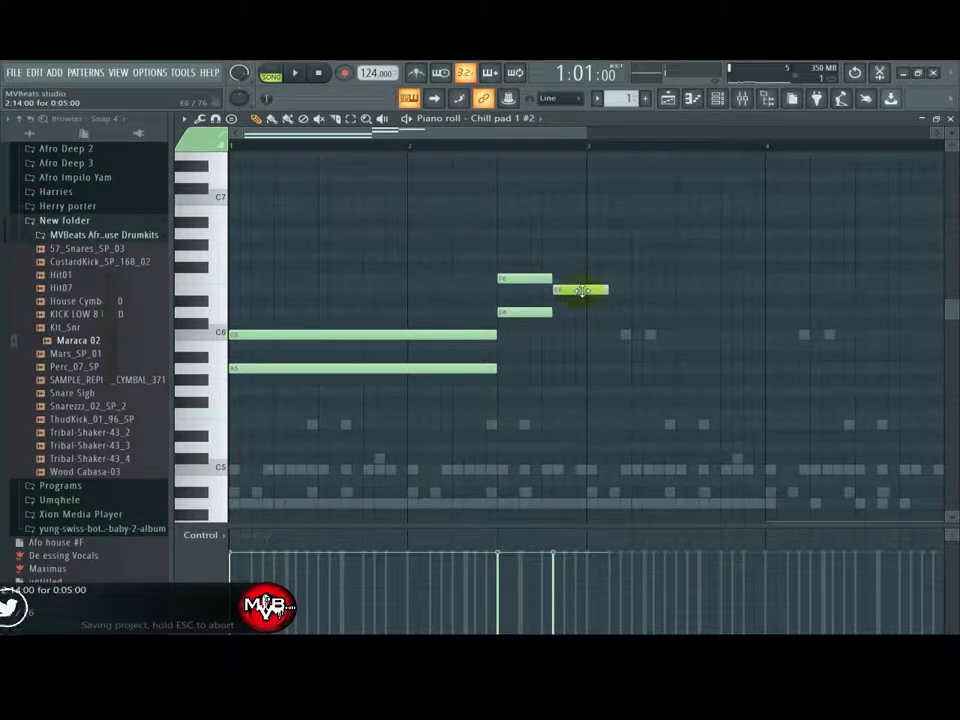
left_click_drag(583, 290, 744, 296)
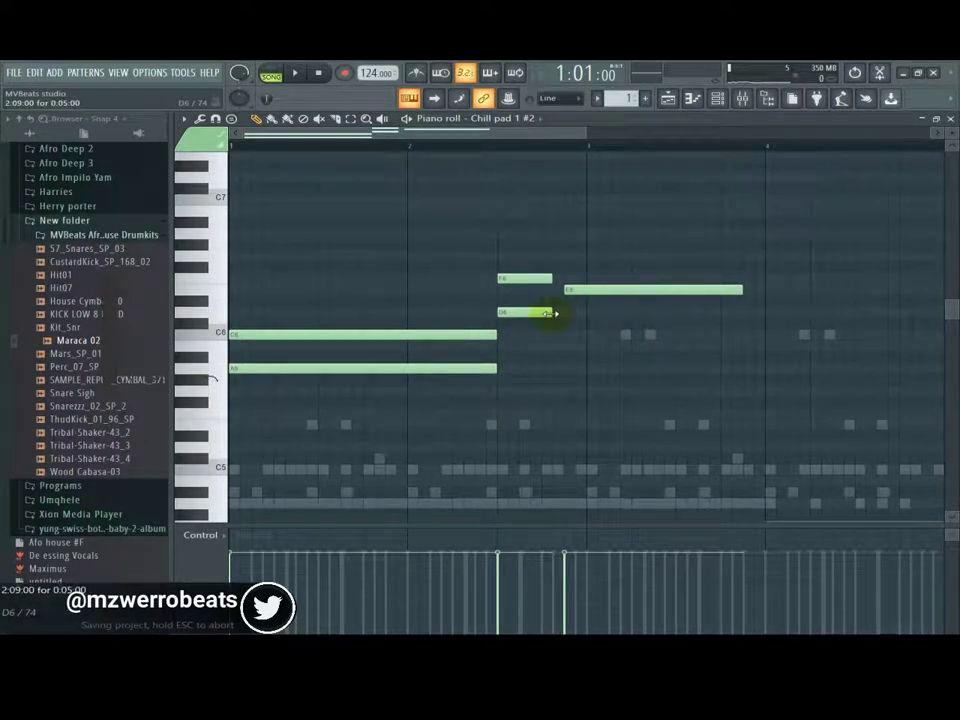
mouse_move(549, 313)
left_mouse_down()
mouse_move(595, 315)
mouse_move(568, 315)
left_mouse_up()
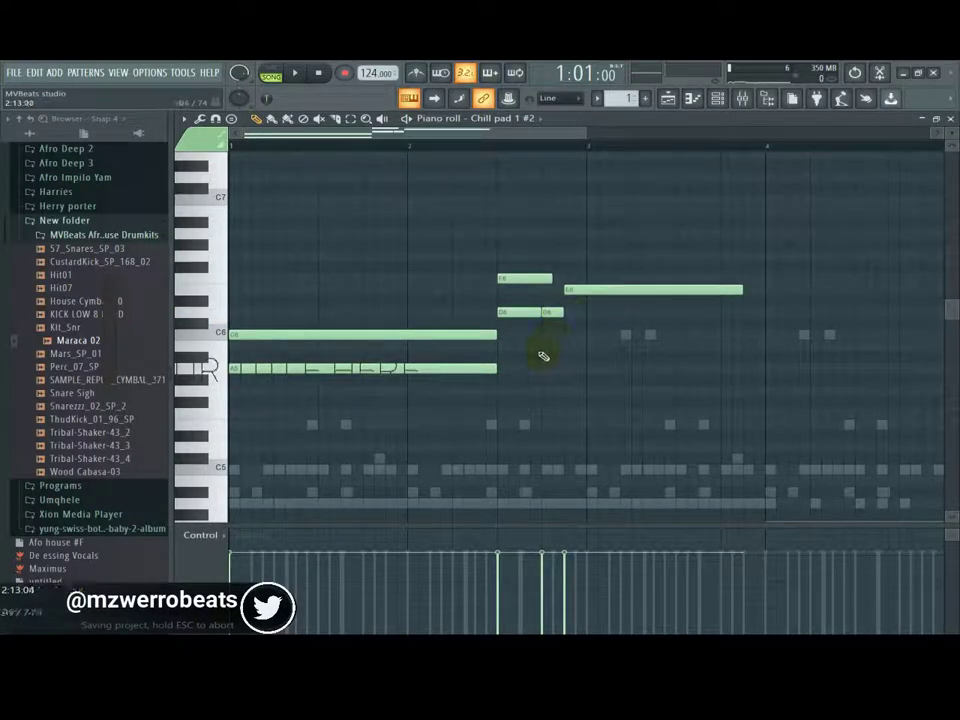
left_click(545, 346)
left_click(566, 335)
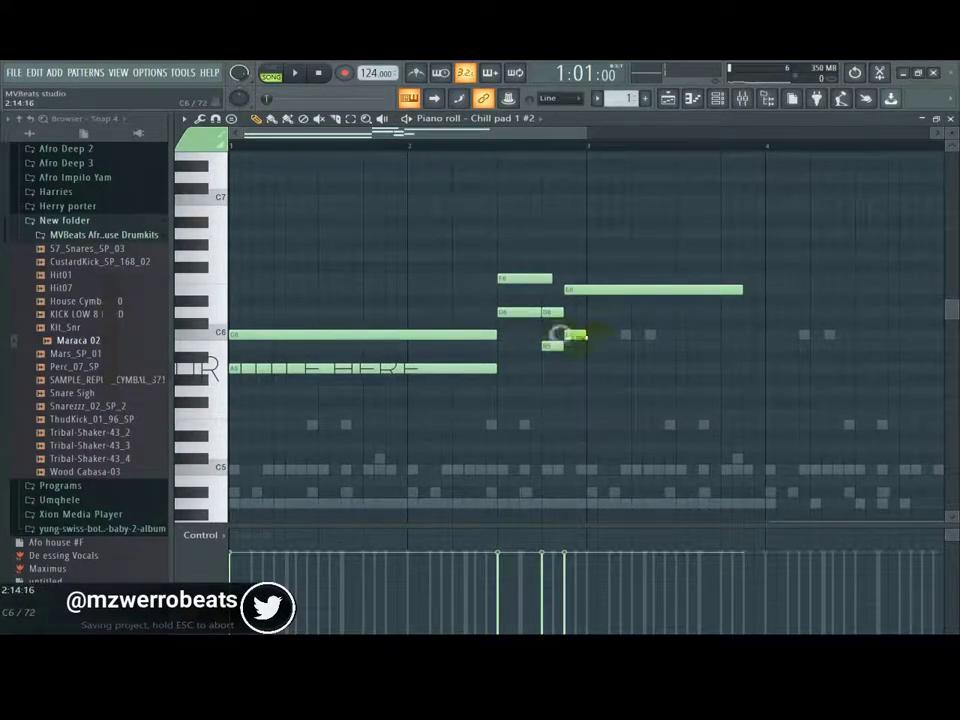
left_click_drag(585, 336, 717, 336)
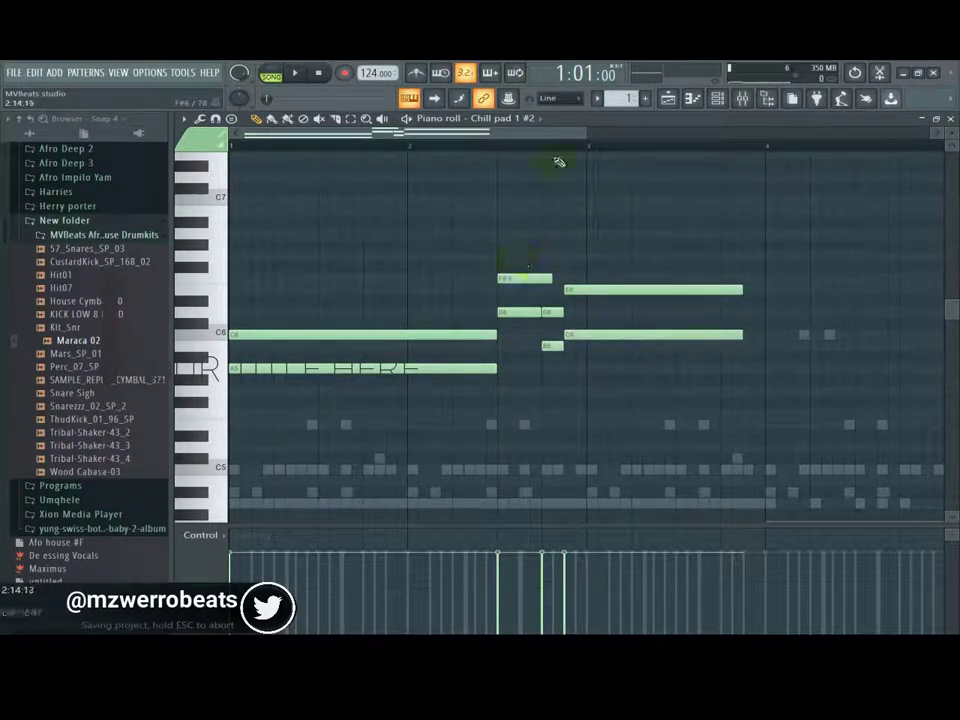
Step: Add G5 and B5 notes at 3:15 with length 0:12:00, followed by G5 and E5 notes to the end of bar 4
scroll(555, 140, "right", 3)
left_click(631, 392)
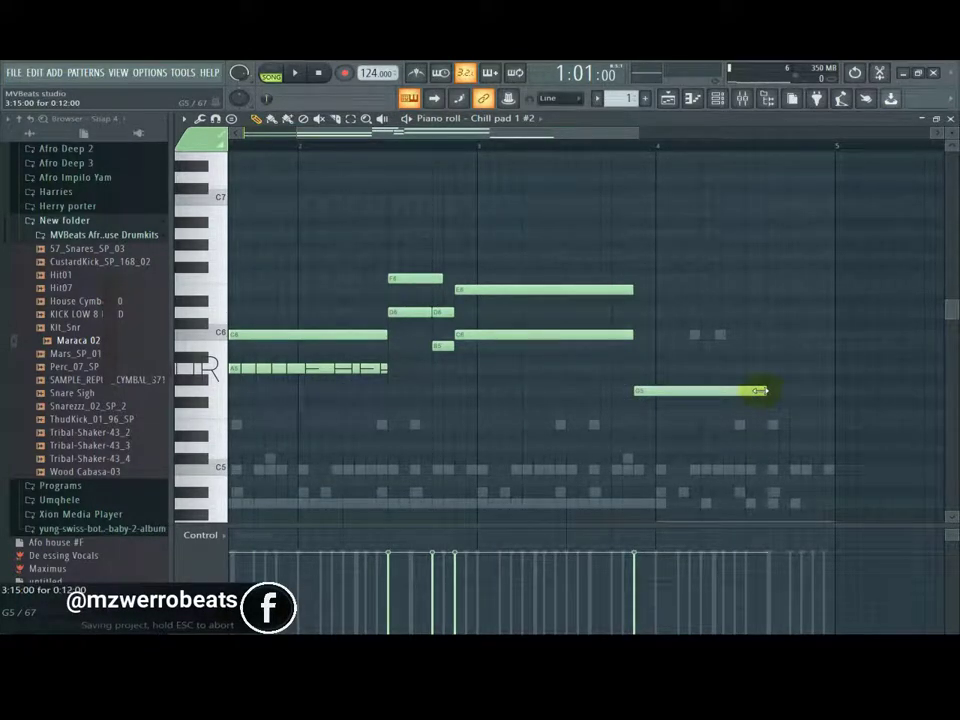
left_click(662, 346)
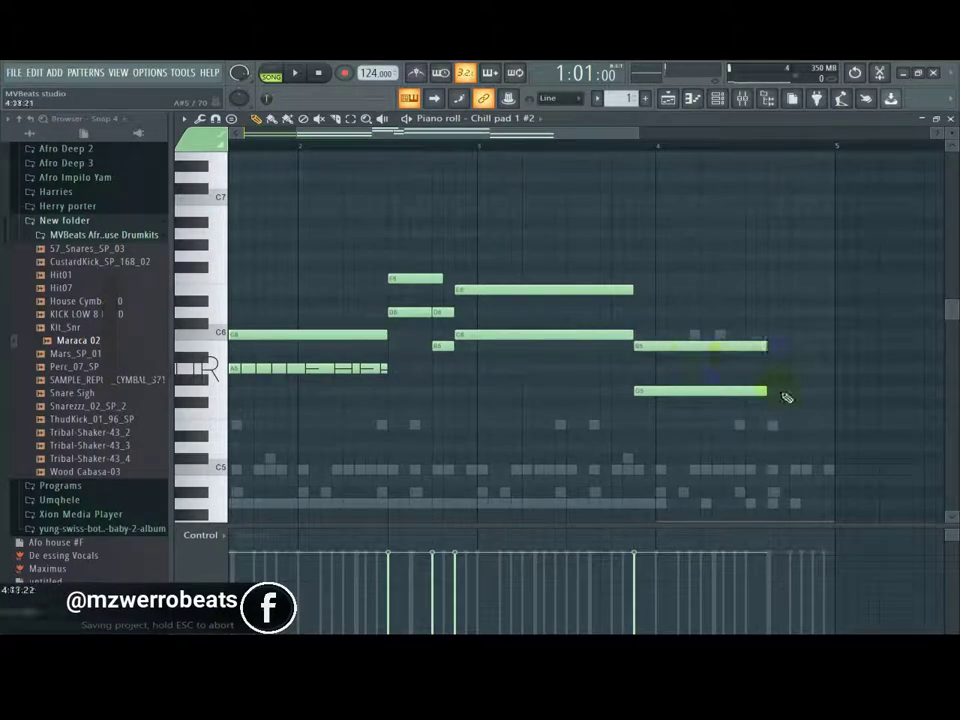
left_click_drag(774, 399, 840, 393)
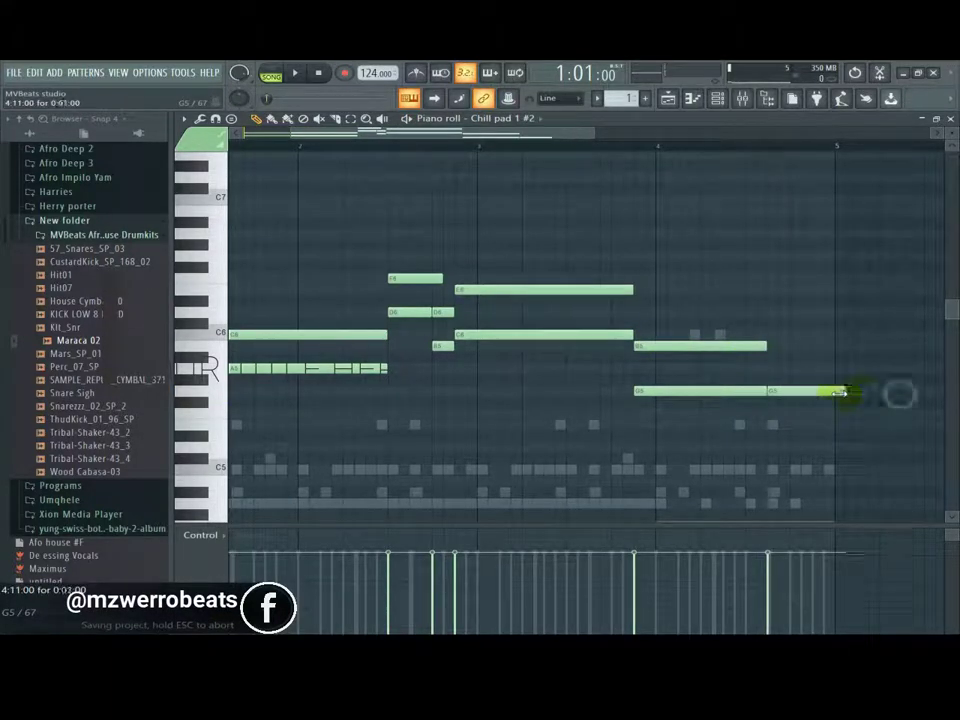
left_click(772, 425)
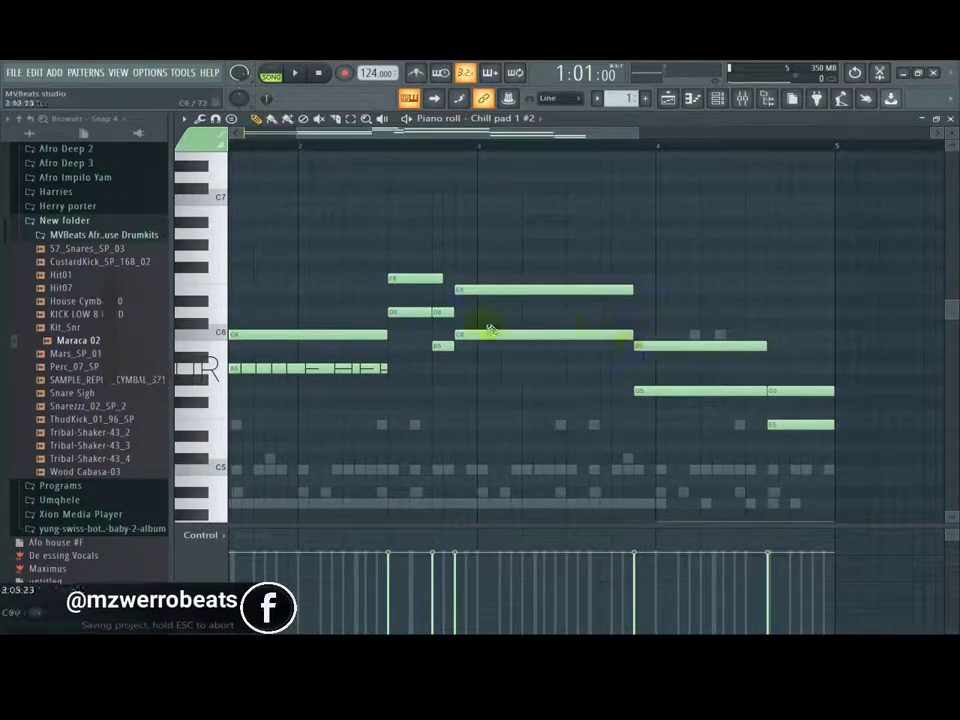
left_click_drag(611, 143, 522, 149)
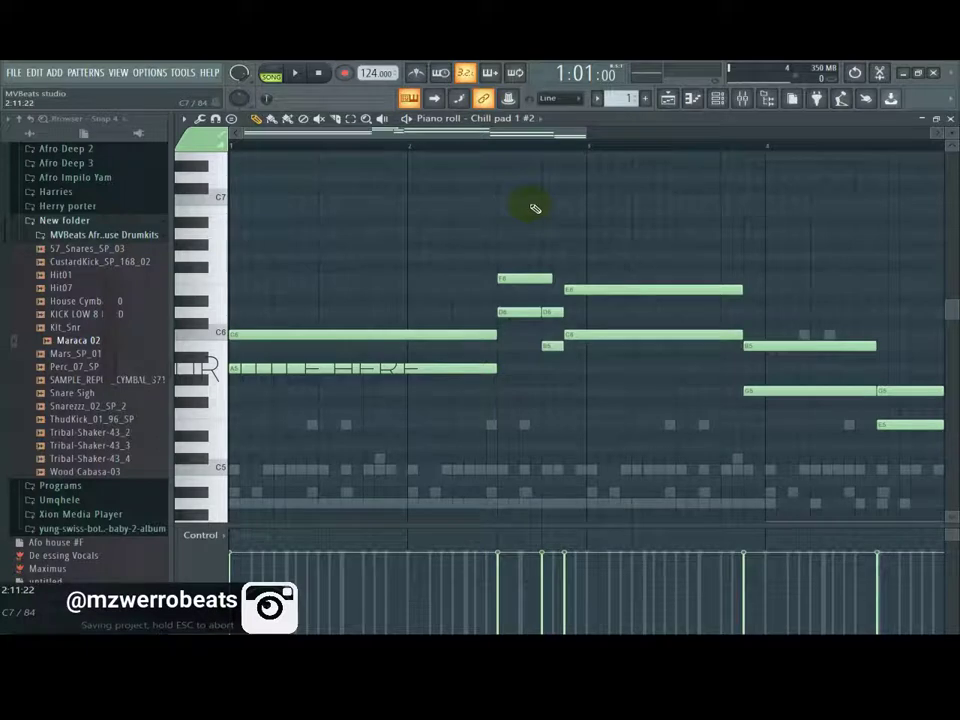
Step: Play the song, mute the original Chill pad 1 channel, and lower the Chill pad 1 #2 channel's volume to about 68% (-7.8 dB)
left_click(295, 73)
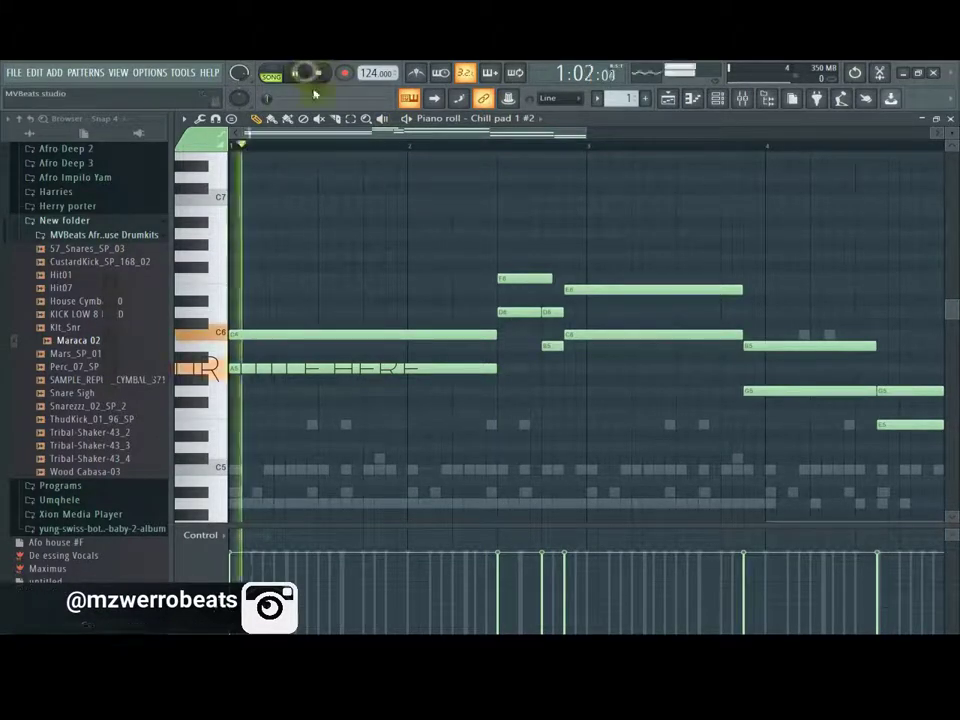
left_click(717, 98)
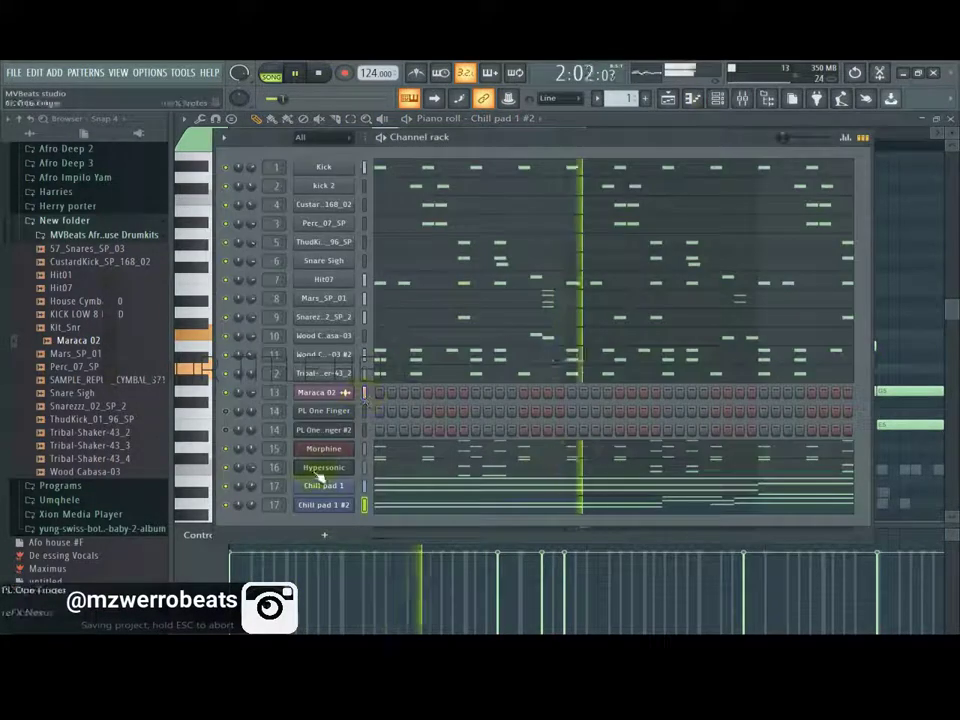
left_click(226, 487)
left_click_drag(251, 505, 251, 516)
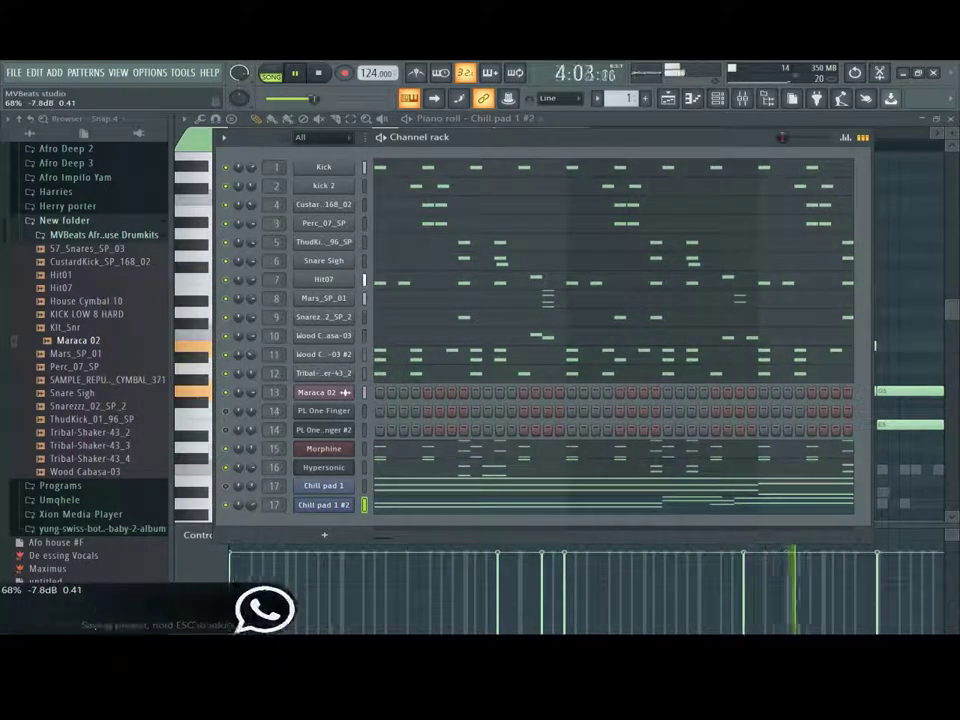
Step: Stop playback and route the Chill pad 1 #2 channel to mixer insert 18
left_click(317, 508)
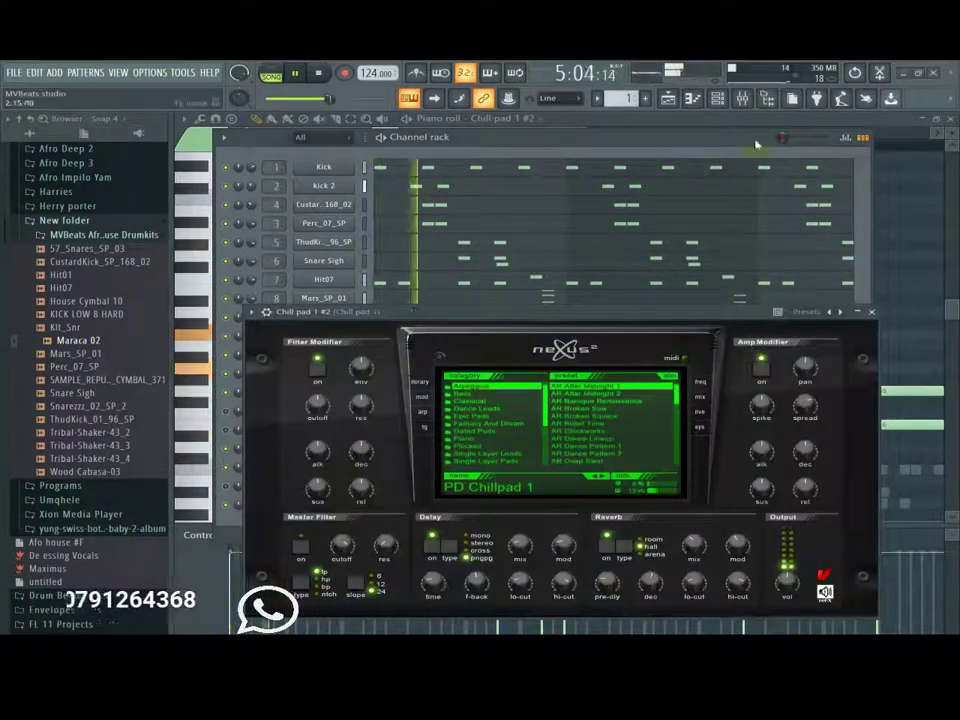
left_click(742, 99)
key("space")
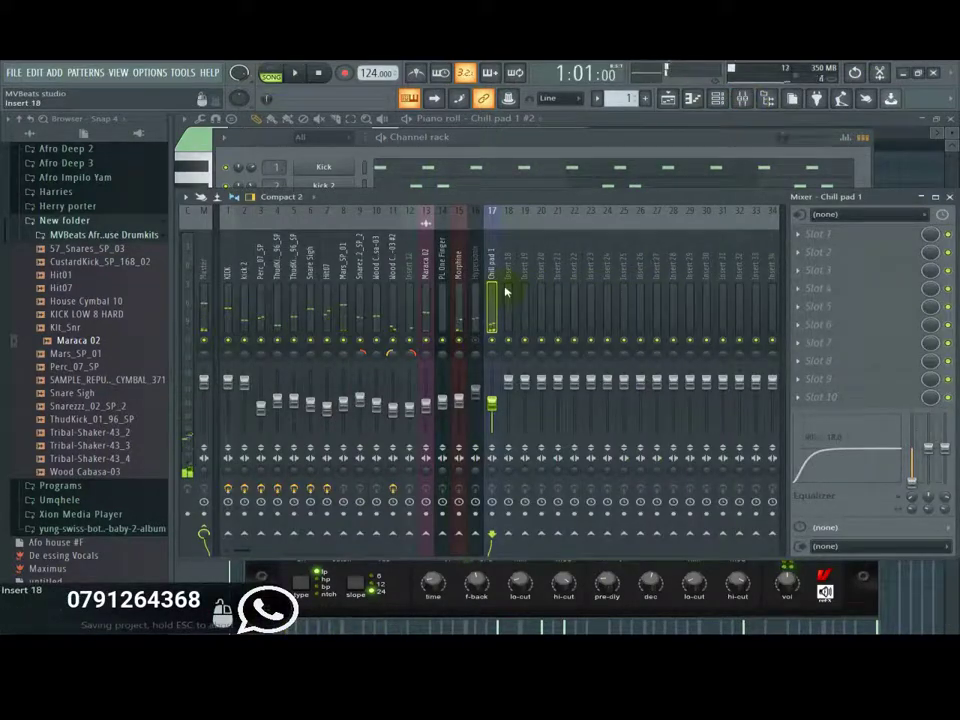
left_click(506, 292)
right_click(507, 295)
left_click(700, 306)
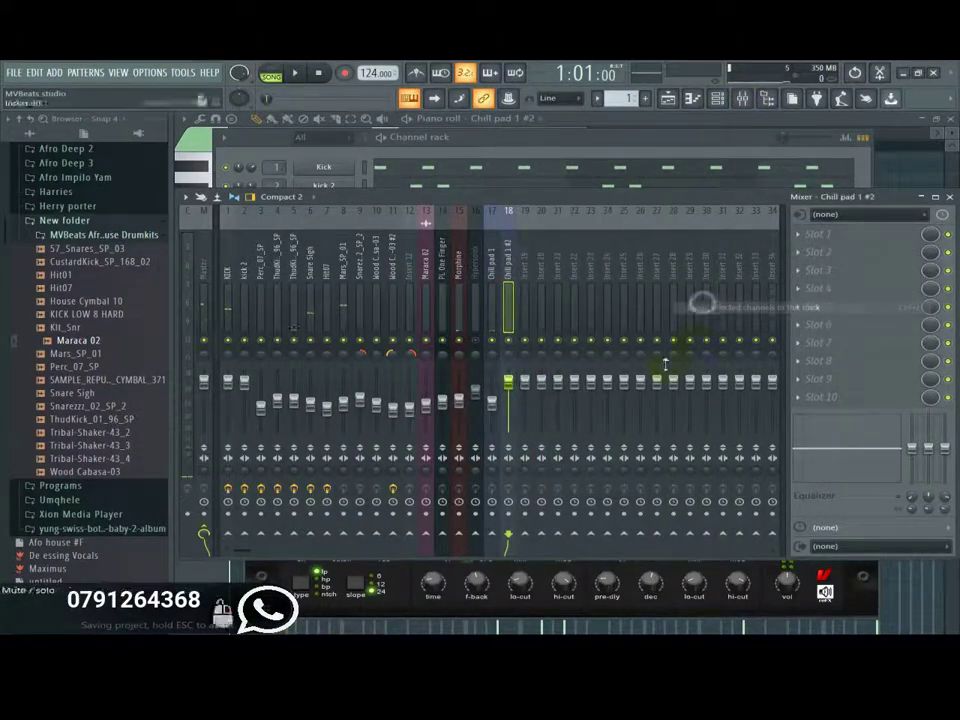
Step: Cut the Chill pad 1 #2 track's low EQ band to -18.0 dB and load Fruity 7 Band Equalizer in slot 1
left_click_drag(914, 450, 913, 486)
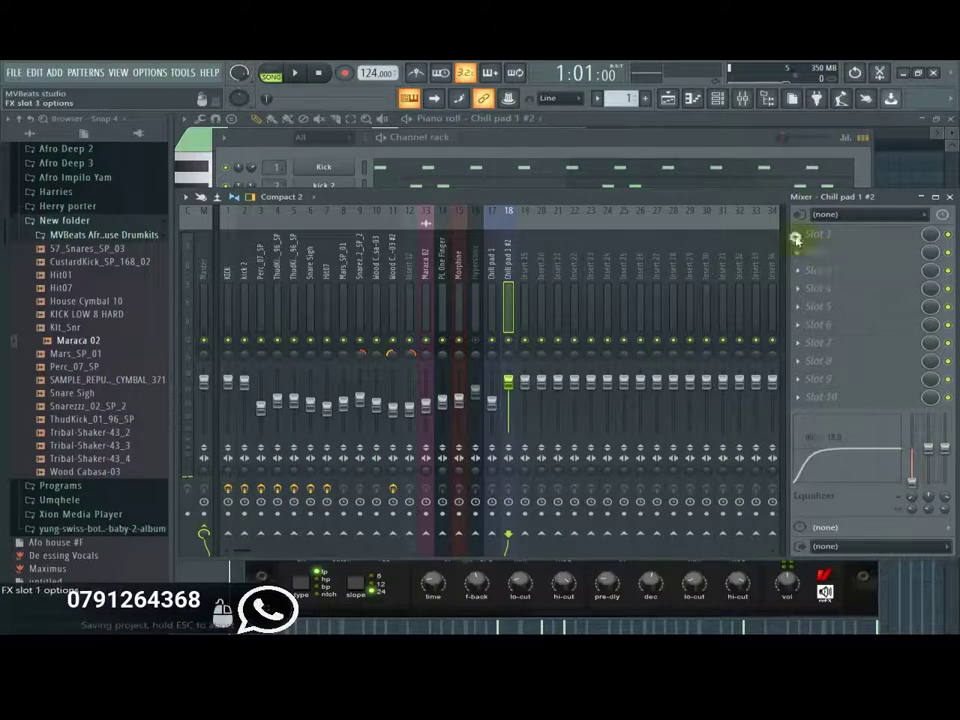
left_click(796, 238)
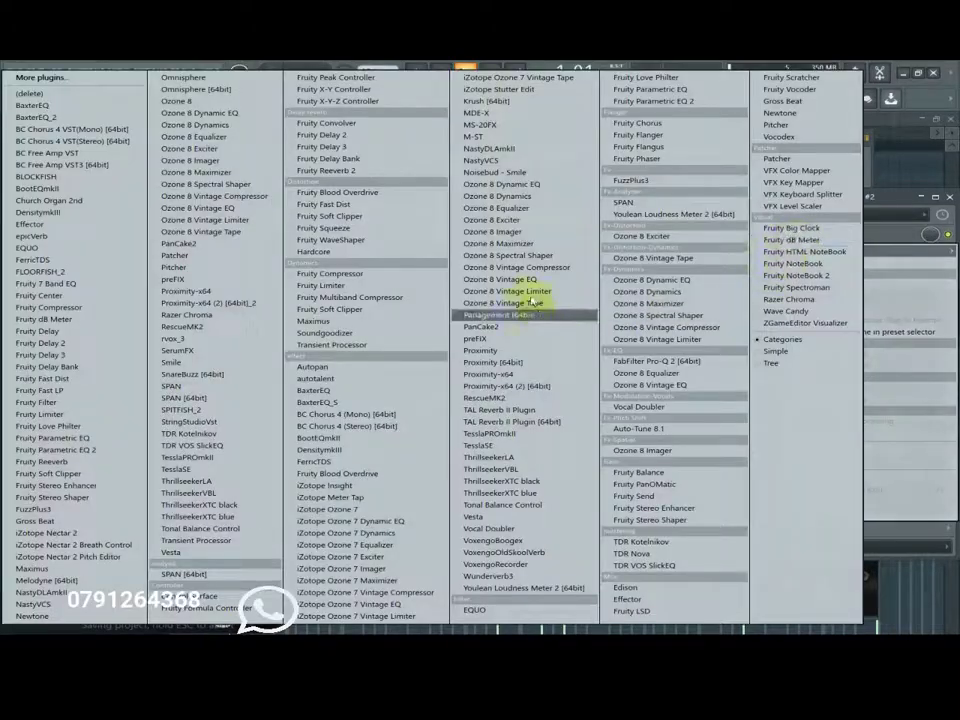
left_click(92, 286)
Step: Cut the equalizer's 63, 250 and 500 Hz bands, boost its 3000, 5000 and 8000 Hz bands, and play the song
left_click_drag(323, 324, 397, 331)
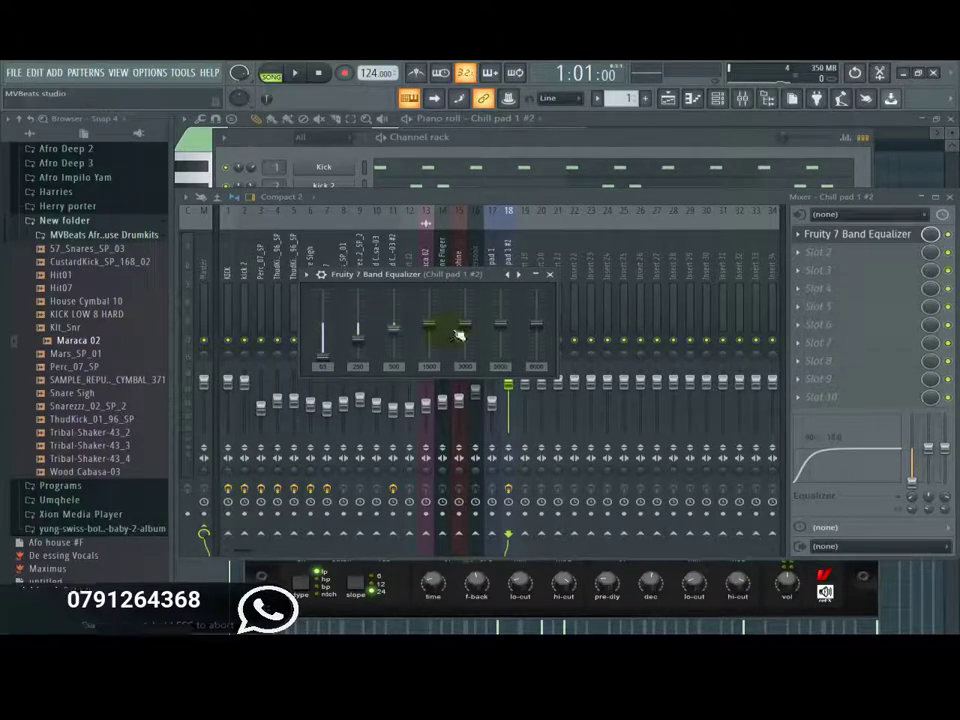
left_click_drag(500, 299, 501, 305)
left_click_drag(466, 323, 467, 313)
left_click_drag(394, 329, 393, 332)
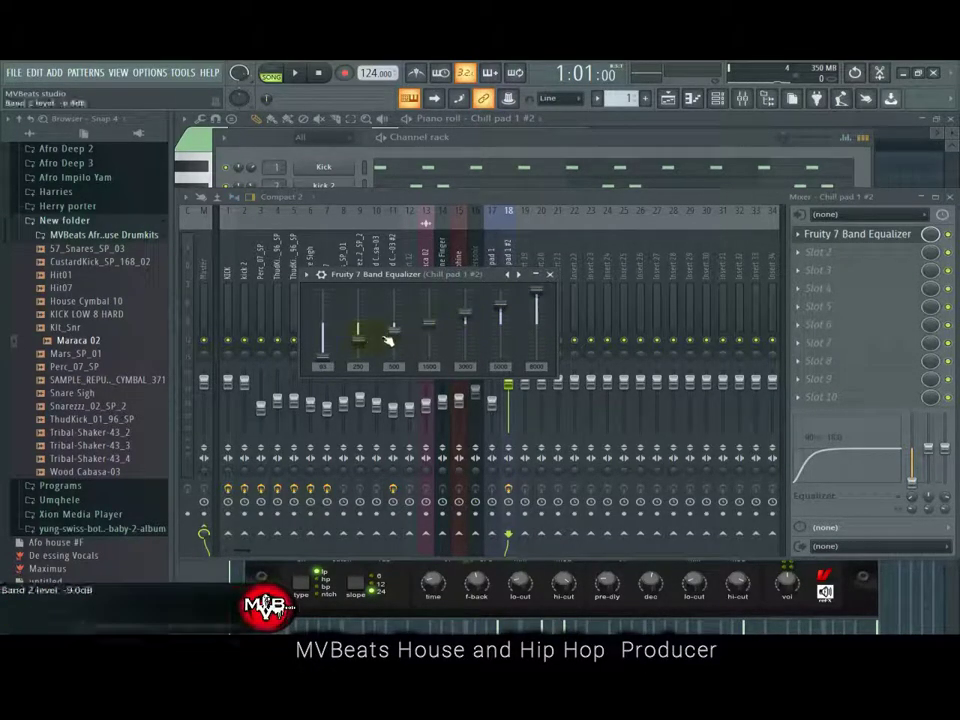
left_click(586, 199)
key("space")
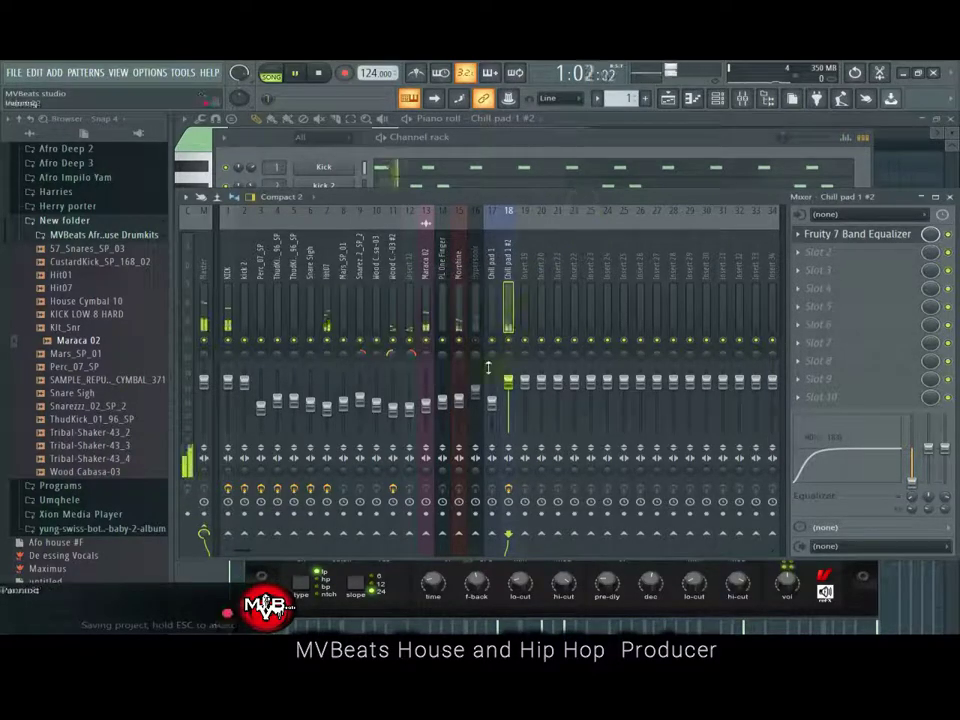
Step: Lower the Chill pad 1 #2 mixer track to about 78% (-5.3 dB) and unmute the PL One Finger channels
left_click_drag(510, 386, 512, 397)
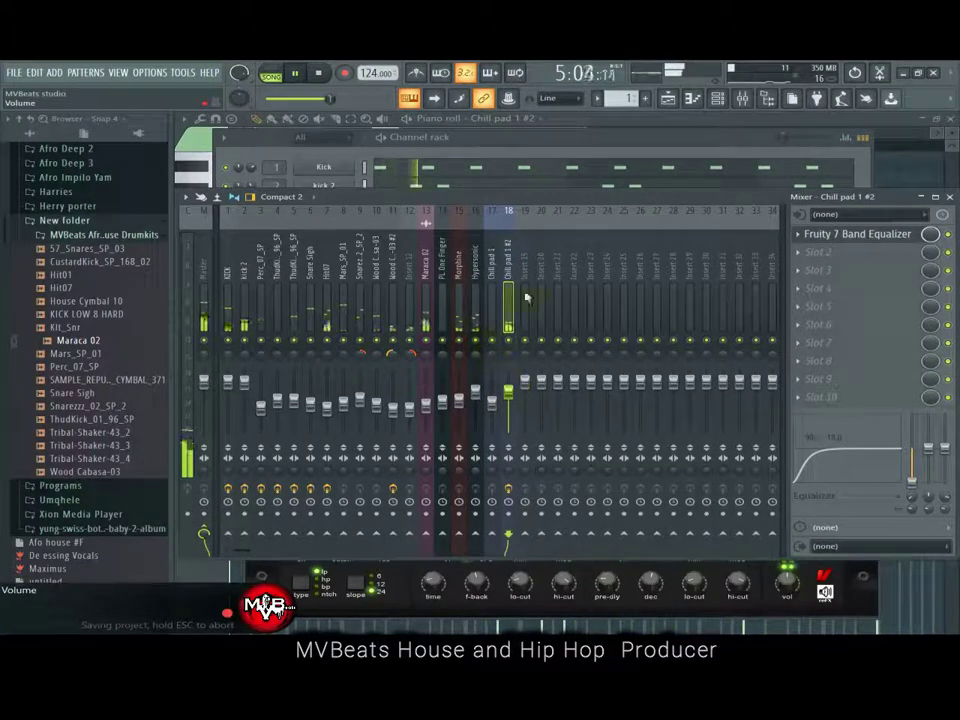
left_click(345, 135)
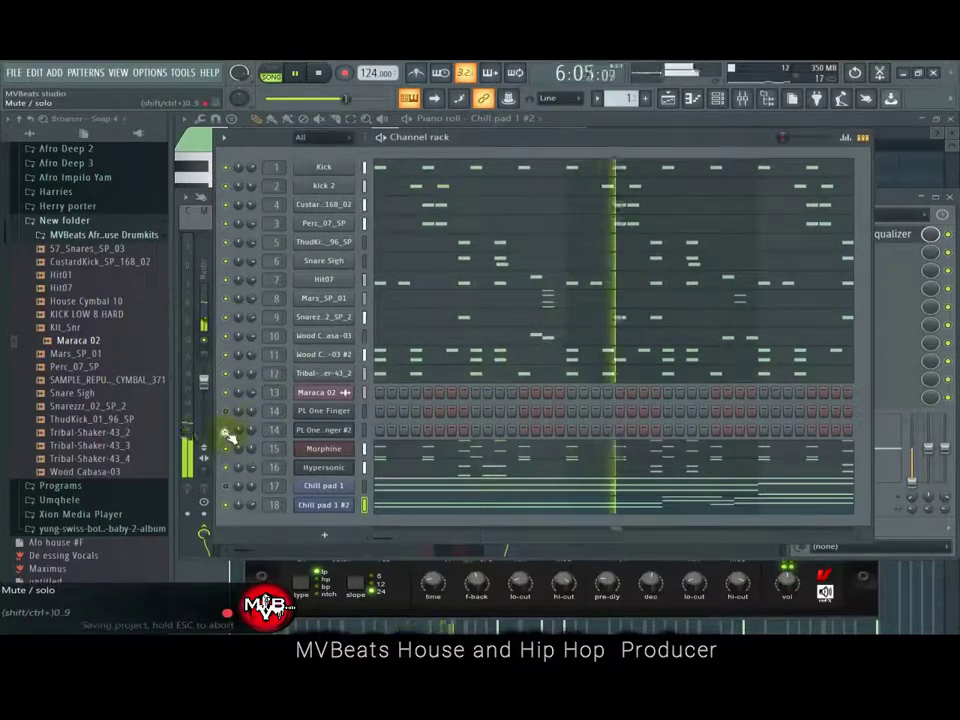
left_click(882, 199)
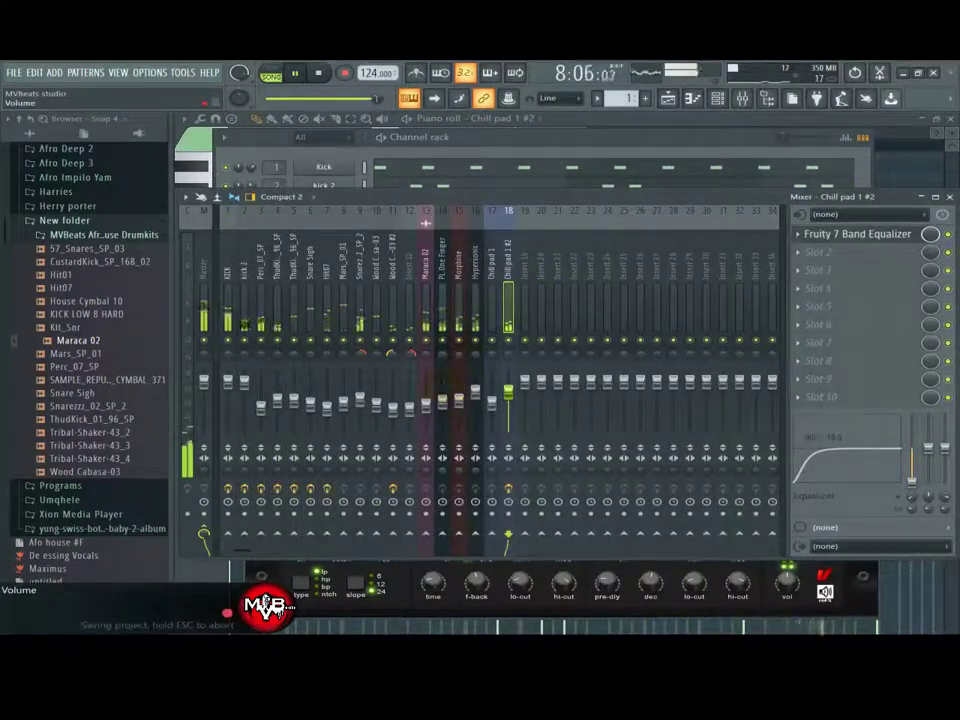
Step: Set the PL One Finger mixer track to about 57% (-10.7 dB), slightly lower the Hypersonic and Chill pad 1 #2 tracks, and stop playback
left_click(446, 402)
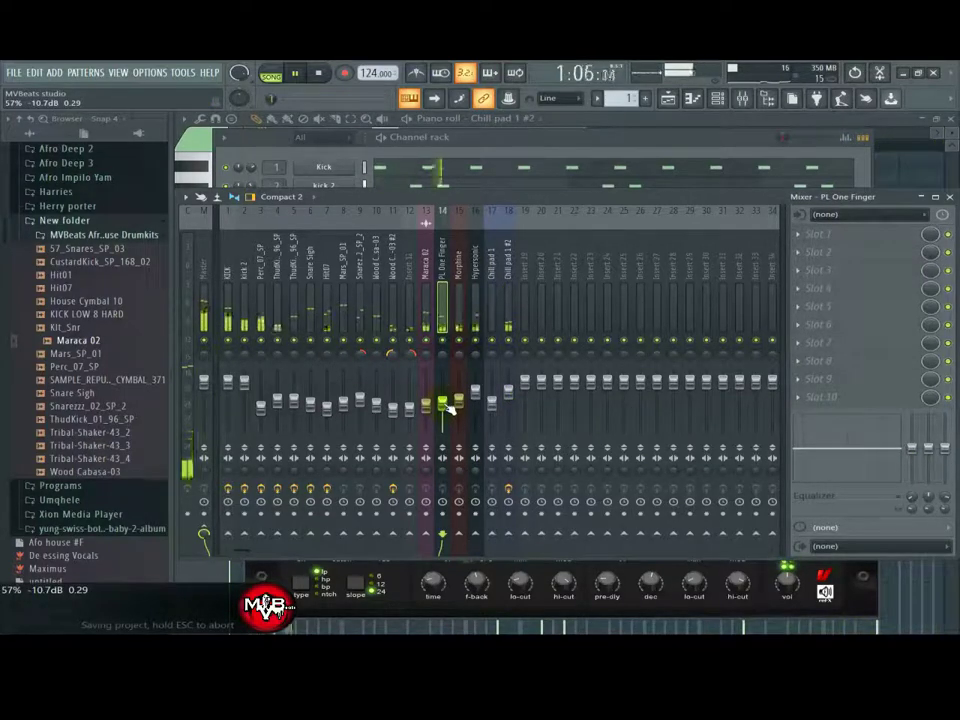
left_click(509, 392)
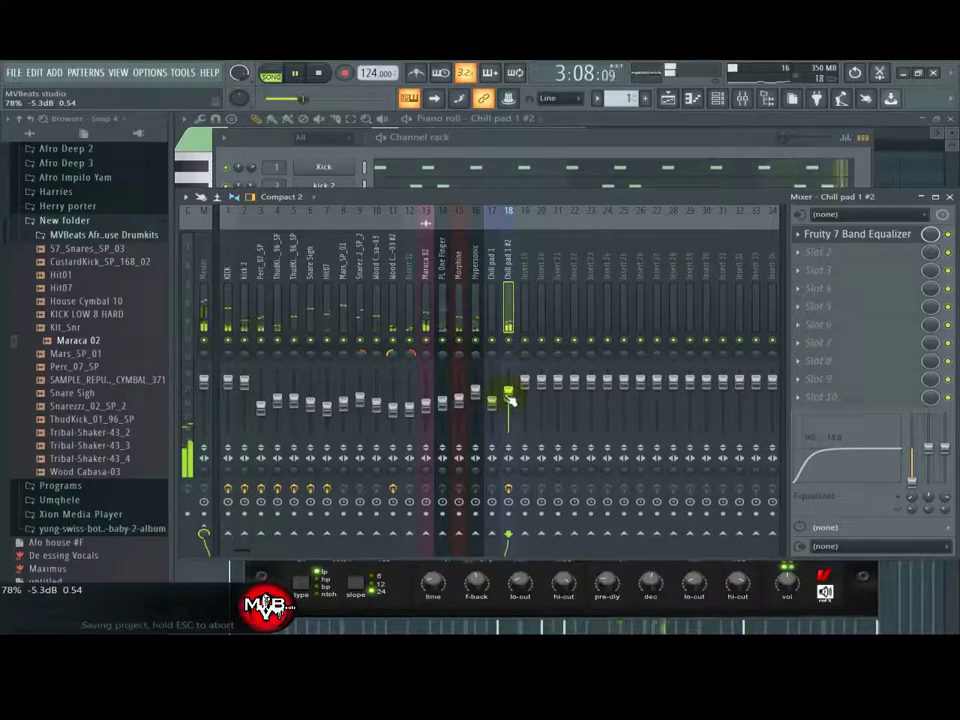
left_click_drag(480, 392, 510, 397)
key("space")
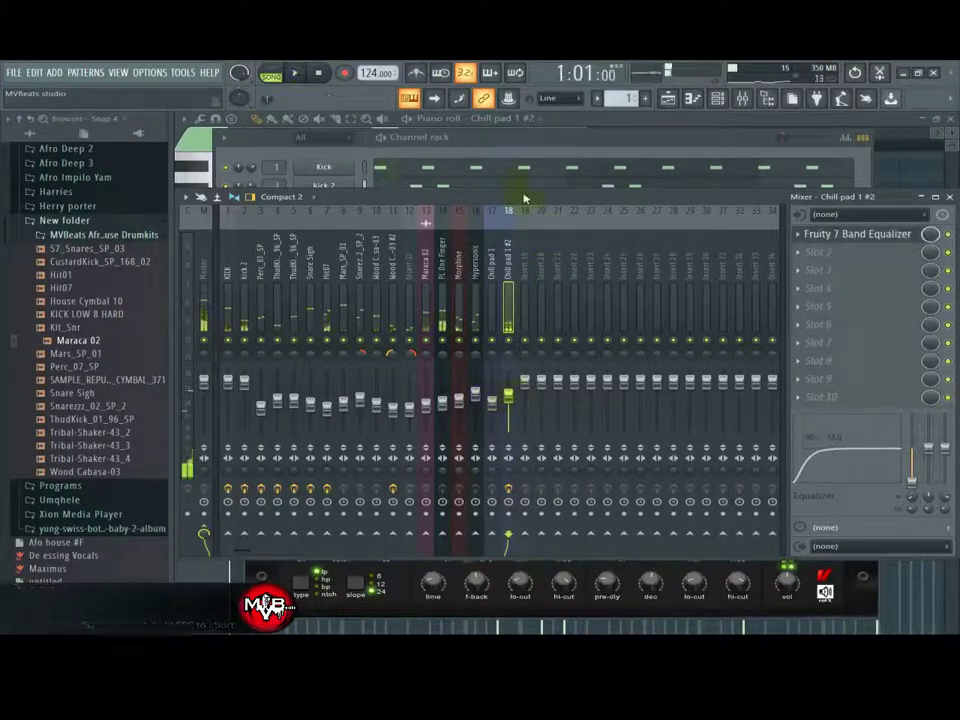
Step: Clone the Chill pad 1 #2 channel and load the Synth Bass 12 preset in the cloned Nexus
left_click(572, 146)
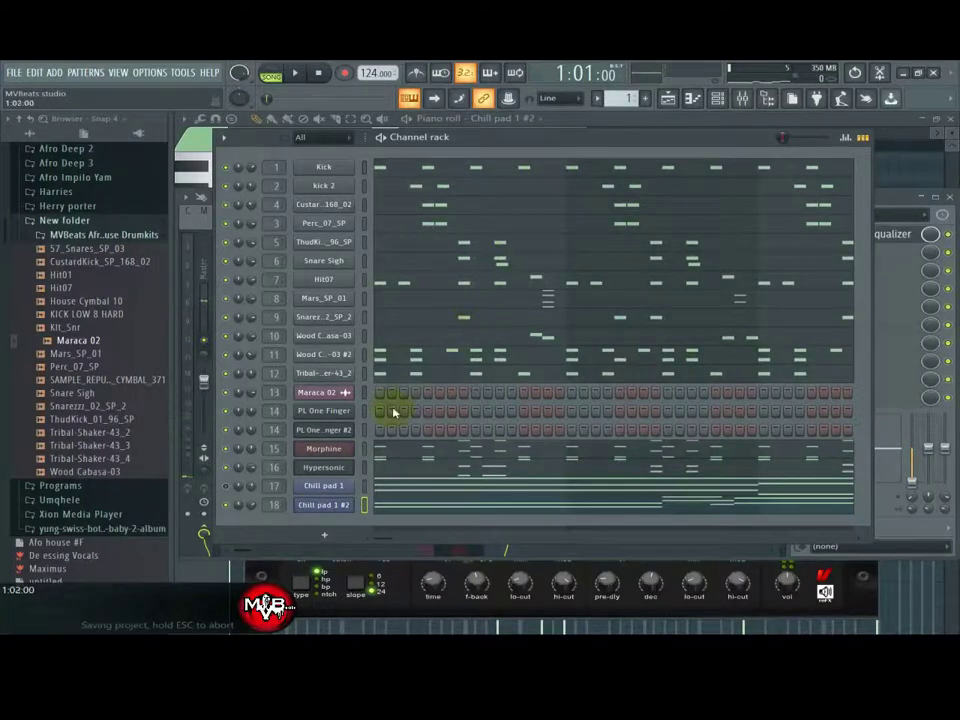
right_click(323, 504)
left_click(383, 574)
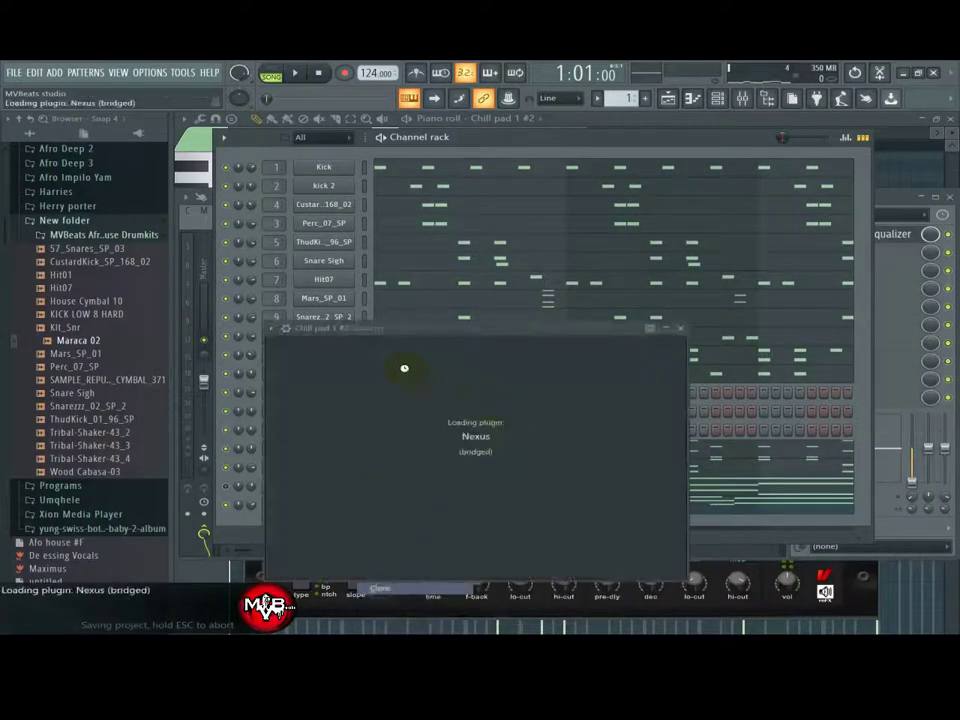
left_click_drag(480, 328, 500, 252)
left_click(298, 241)
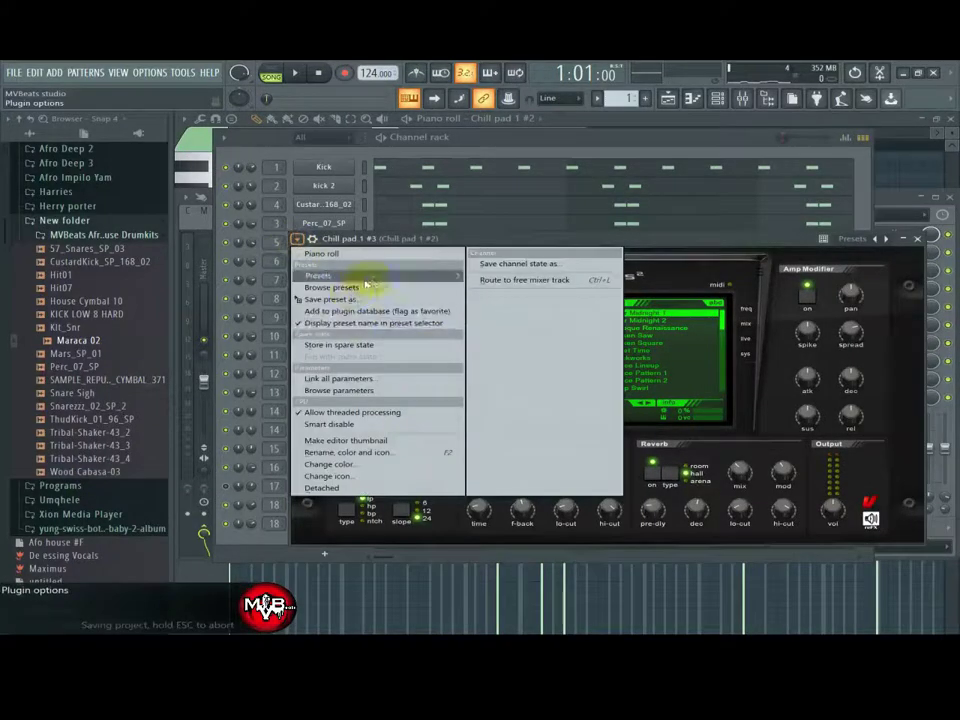
mouse_move(370, 280)
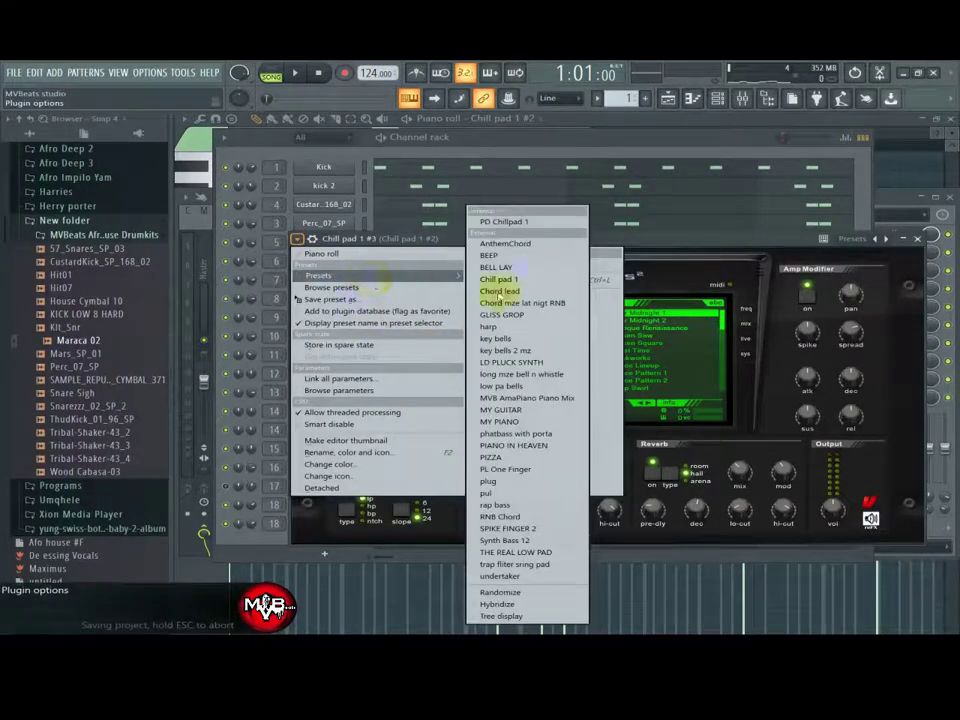
left_click(505, 540)
Step: Set the Synth Bass 12 channel's root note to C5 in its miscellaneous channel settings
left_click(480, 160)
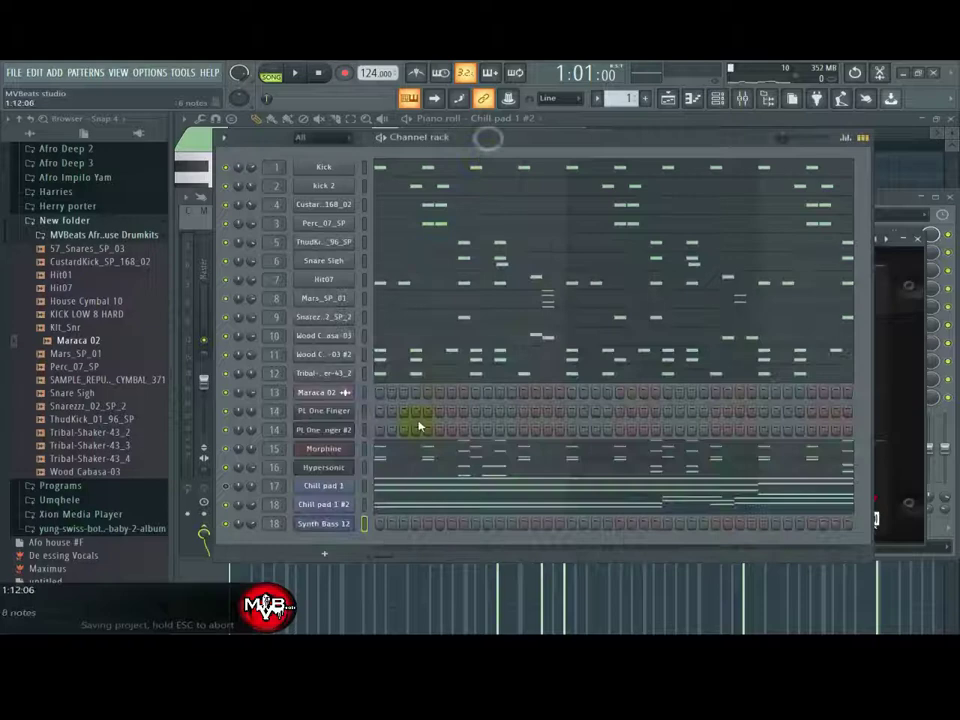
left_click(347, 526)
left_click(345, 525)
left_click(493, 138)
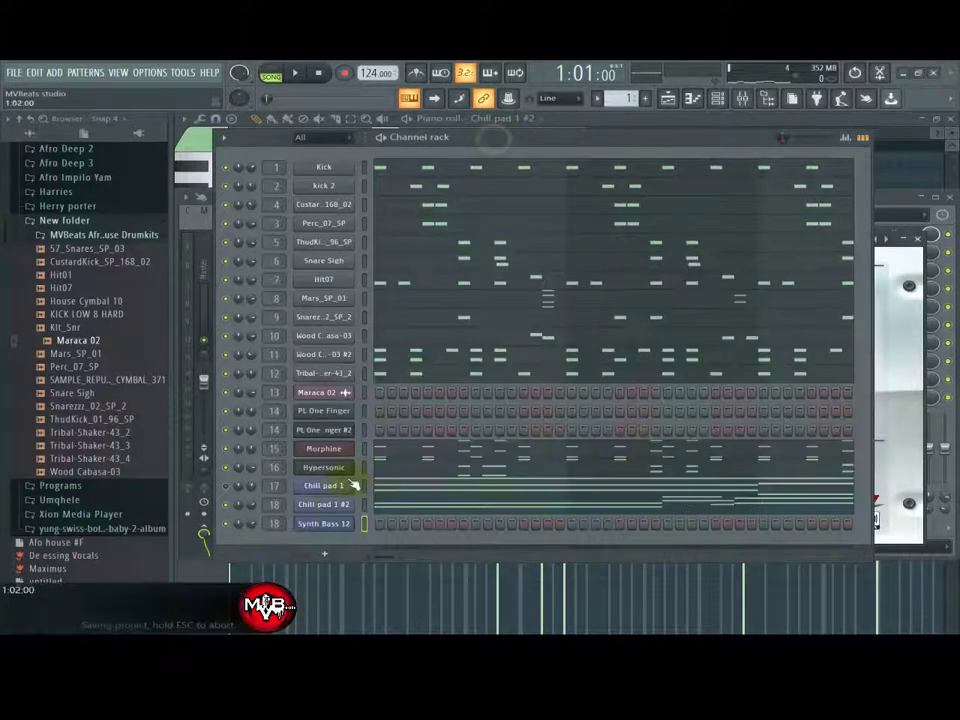
left_click(327, 526)
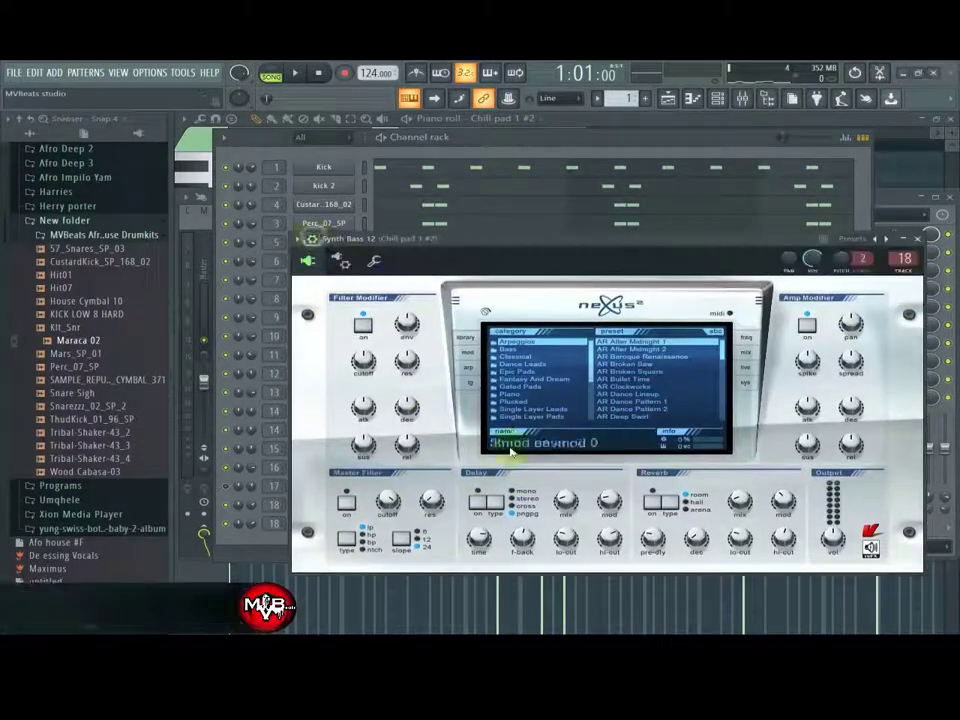
left_click(374, 261)
right_click(572, 475)
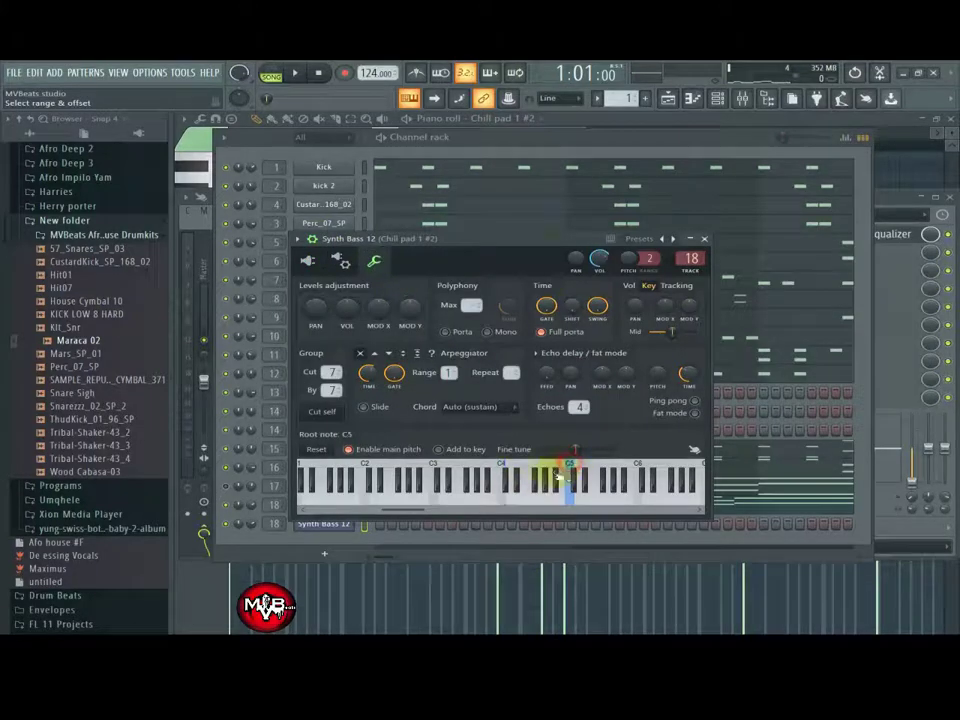
Step: Open the Synth Bass 12 channel in the piano roll and audition a note
left_click(545, 139)
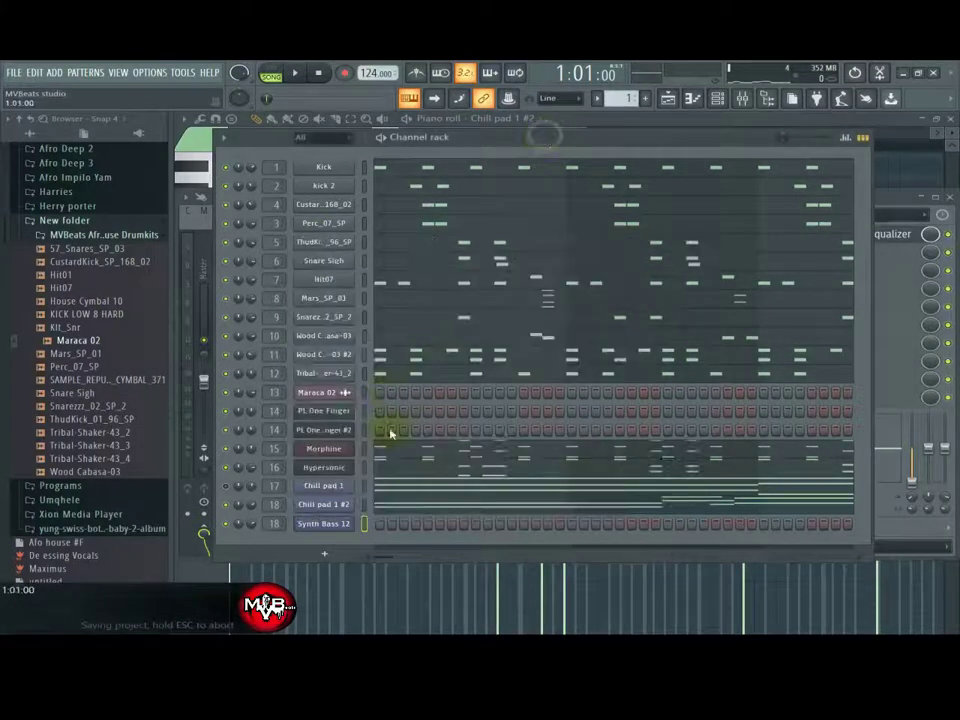
right_click(336, 523)
left_click(385, 480)
key("v")
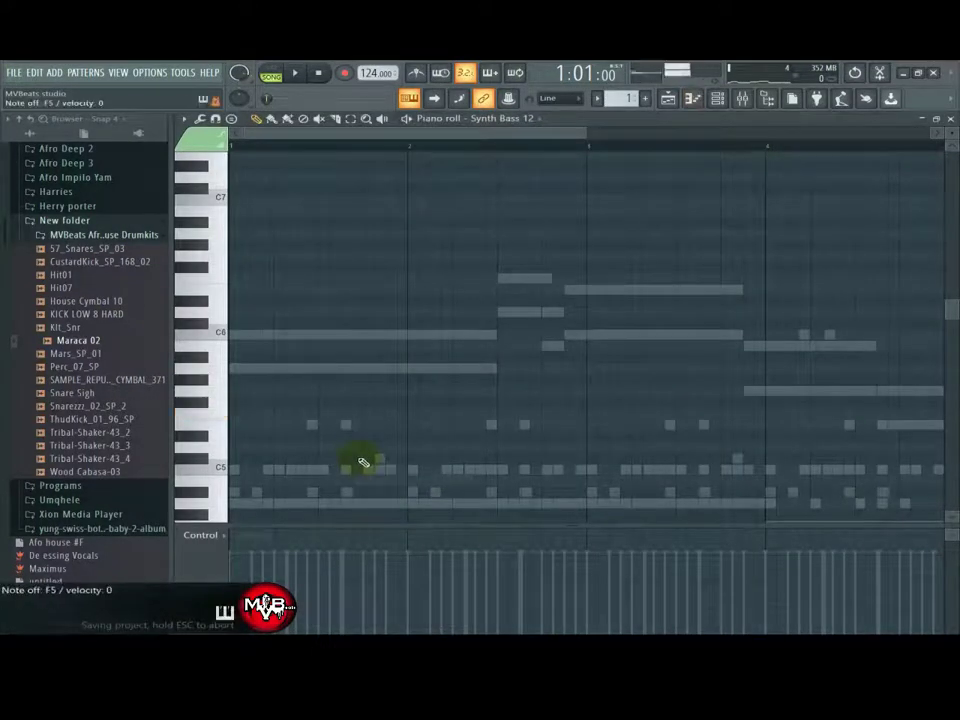
Step: Route the Synth Bass 12 channel straight to the Master instead of insert 18 and audition a few notes
left_click(717, 98)
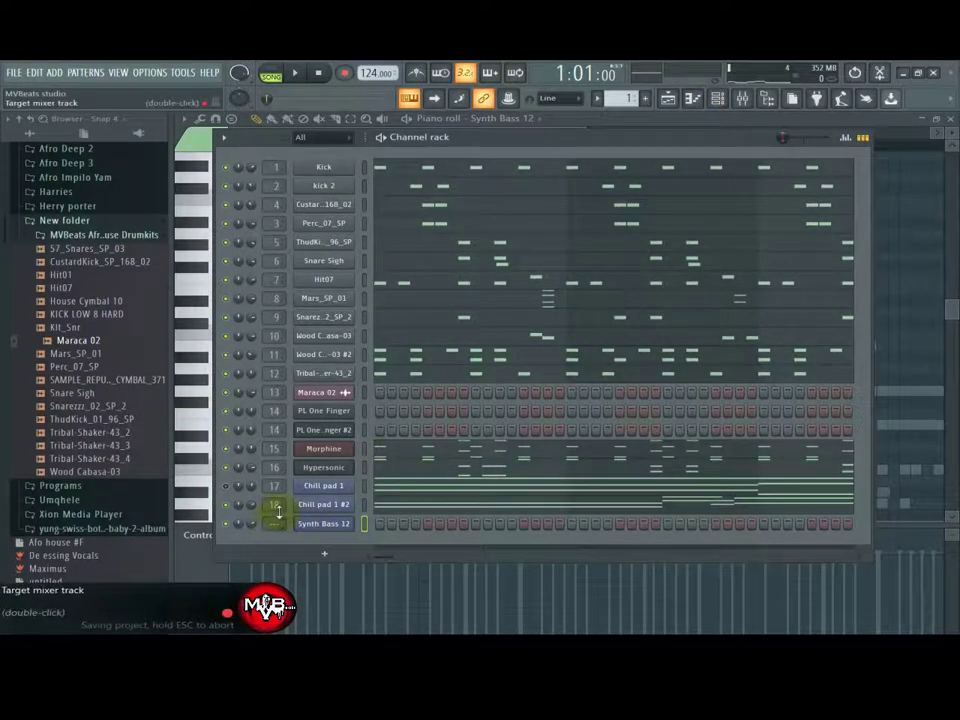
key("v")
key("b")
key("b")
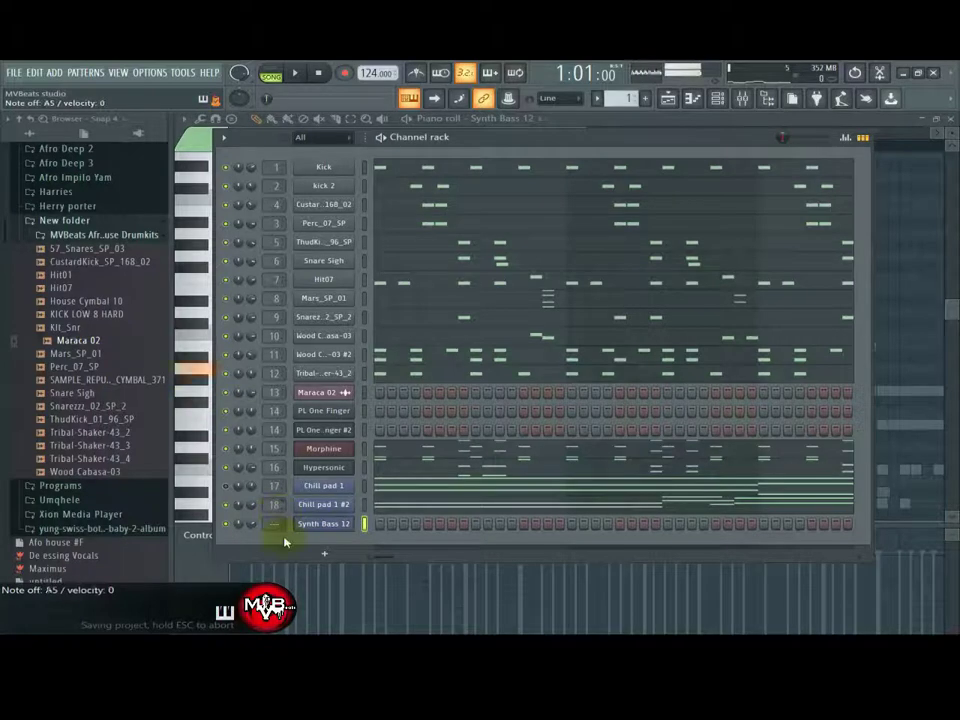
Step: Set the Synth Bass 12 channel's root note to C6 and return to its piano roll
left_click(314, 524)
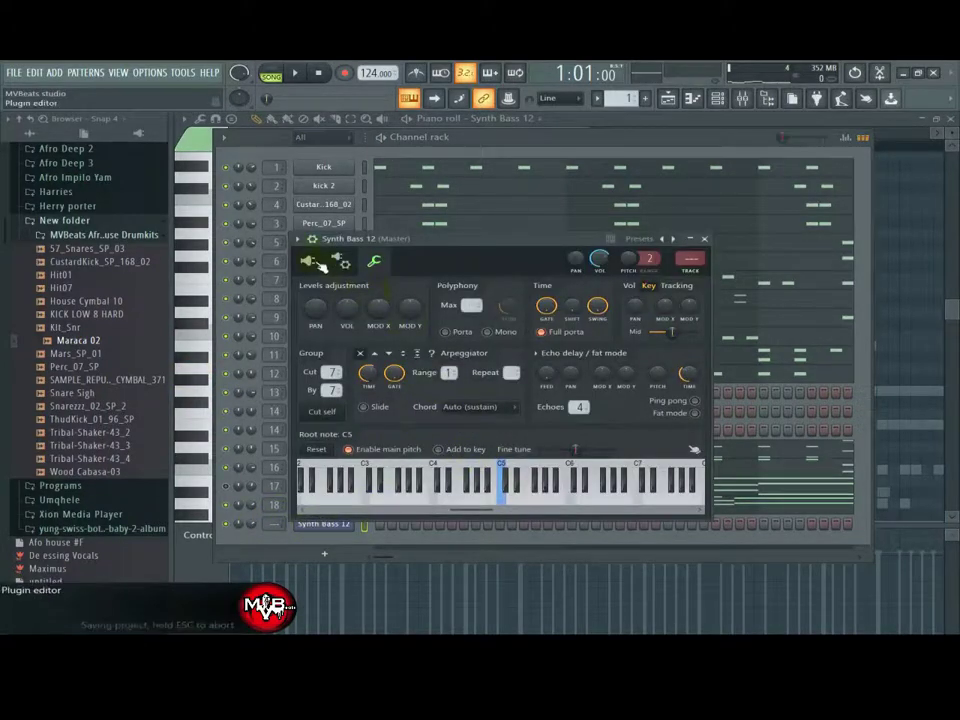
right_click(572, 468)
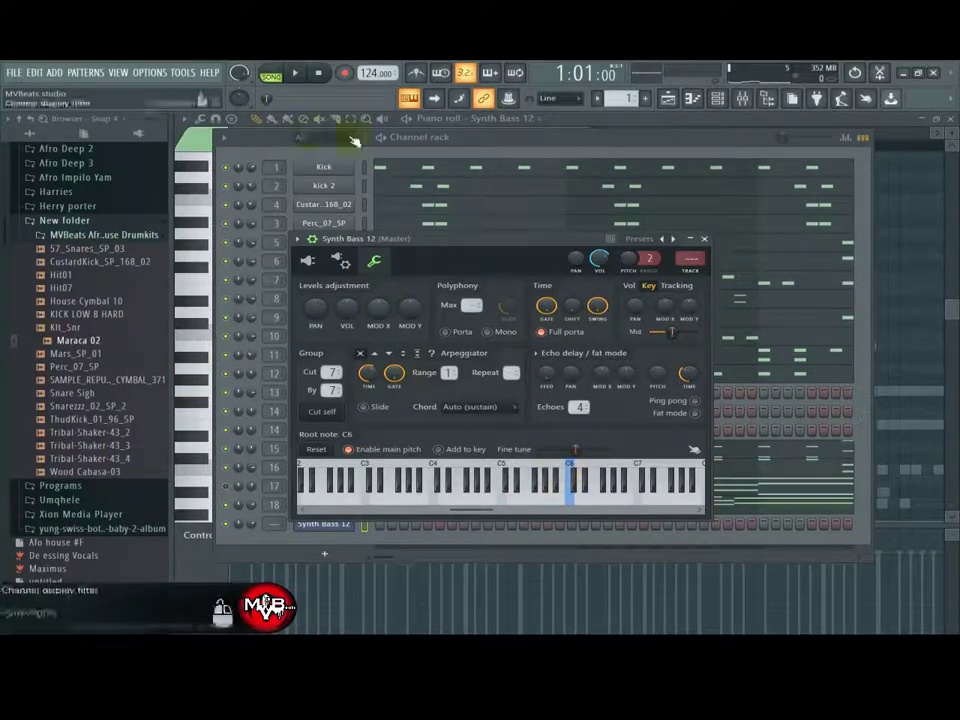
left_click(488, 146)
right_click(360, 520)
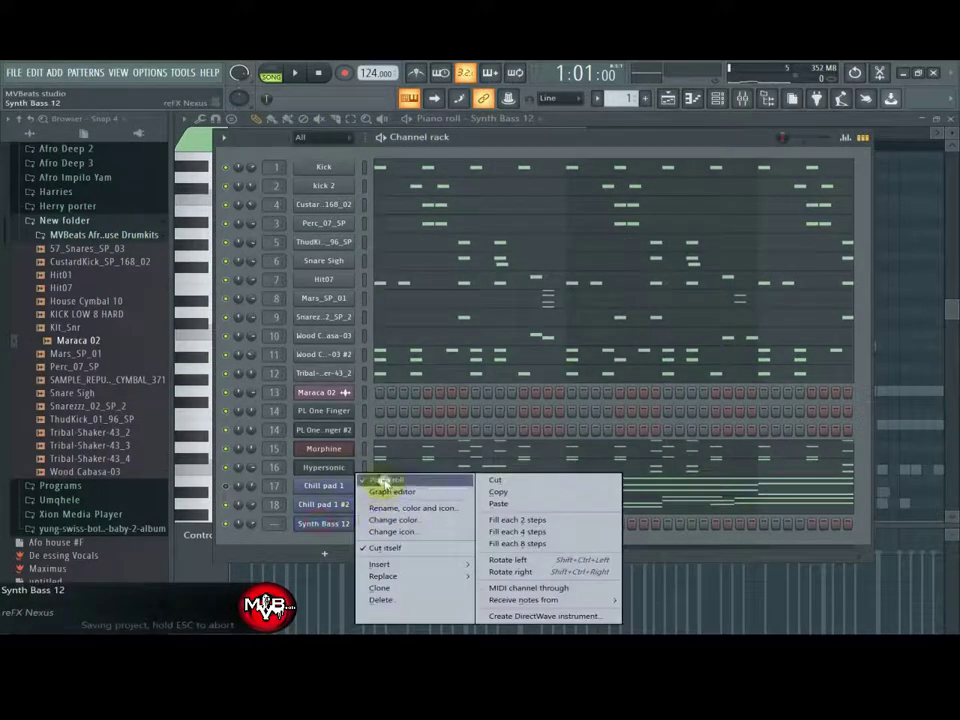
left_click(385, 481)
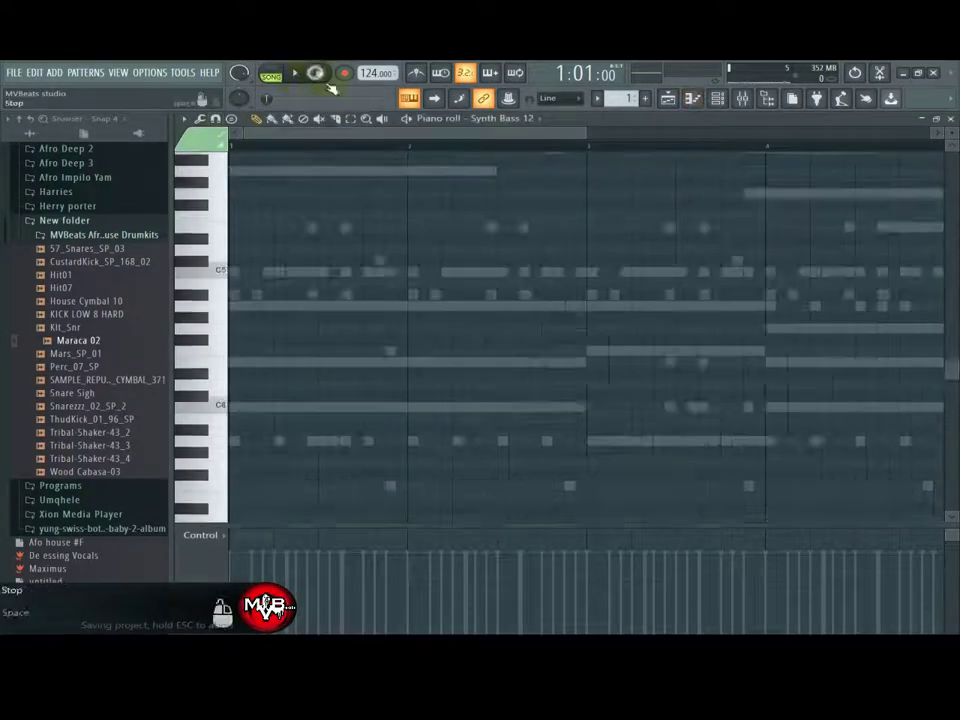
Step: Turn on the metronome and record a four-bar Synth Bass 12 line over the song as notes and automation
left_click(416, 75)
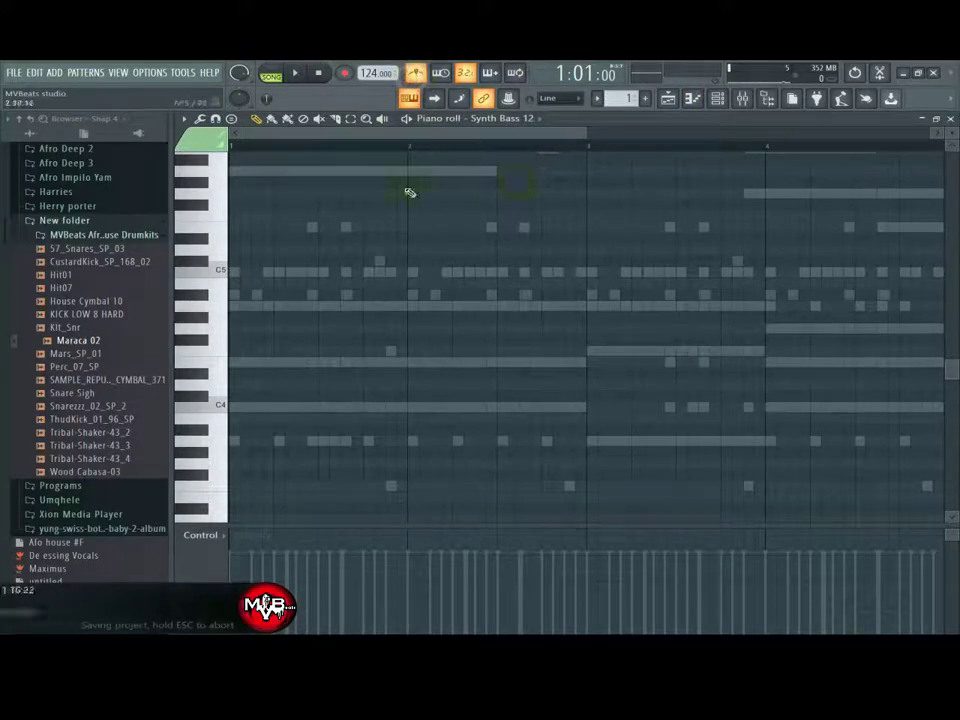
left_click(345, 76)
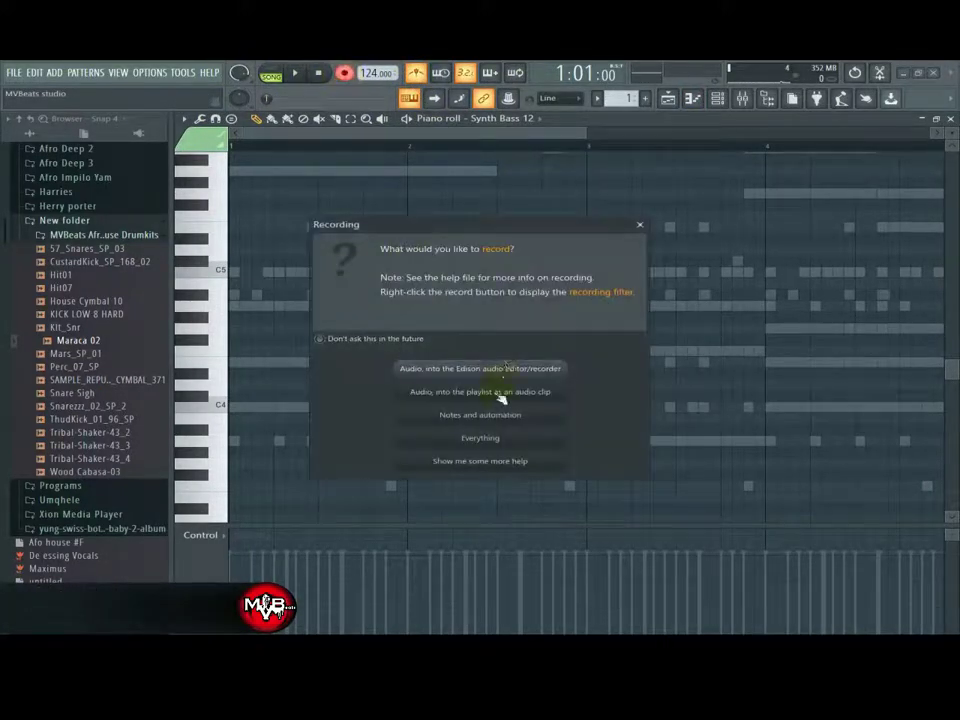
left_click(476, 416)
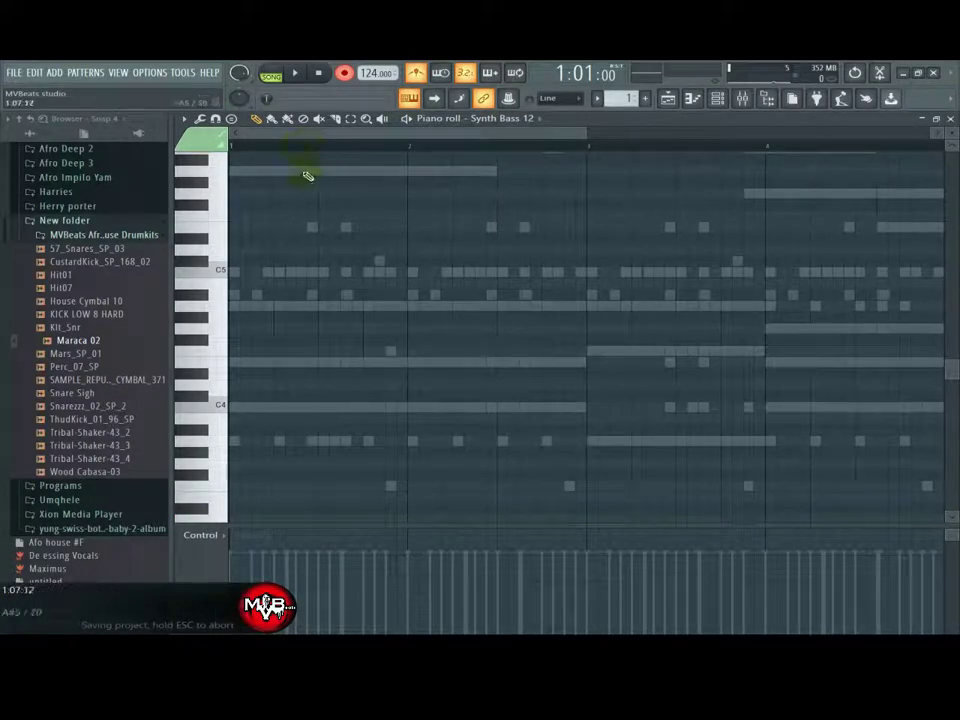
left_click(299, 75)
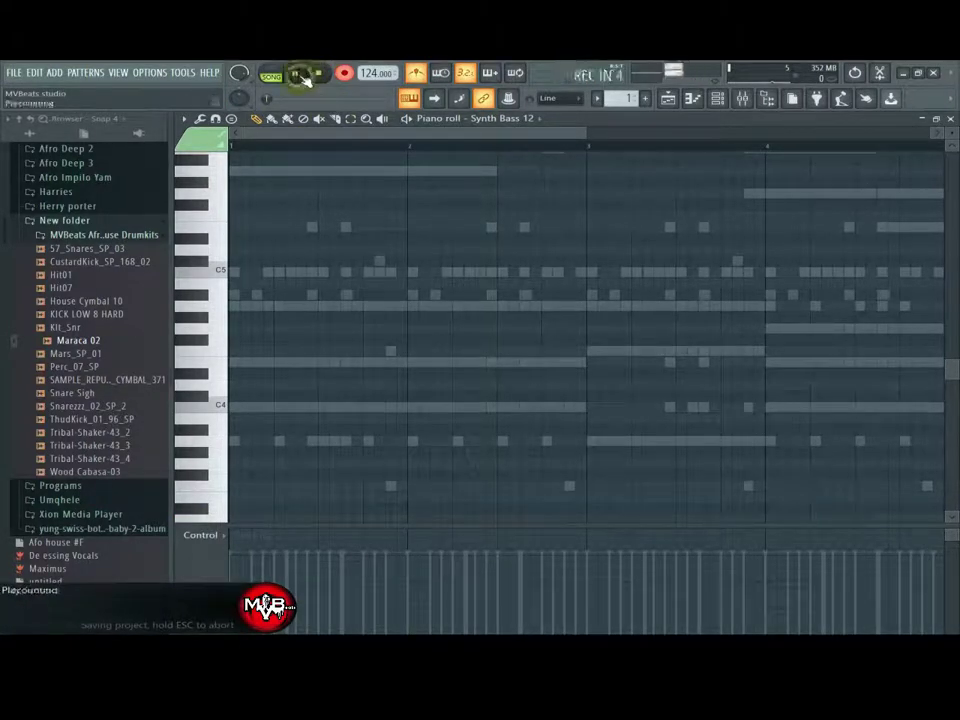
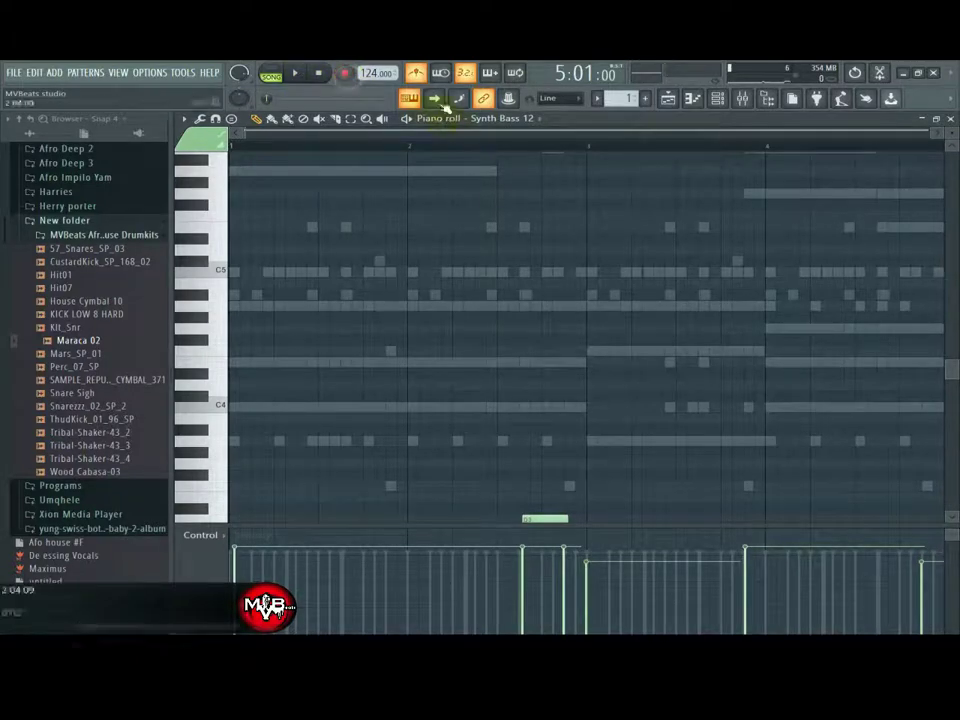
Step: Turn off the metronome and delete the overlong C3 note at the end of the recorded bass line
left_click(416, 74)
left_click_drag(955, 372, 950, 448)
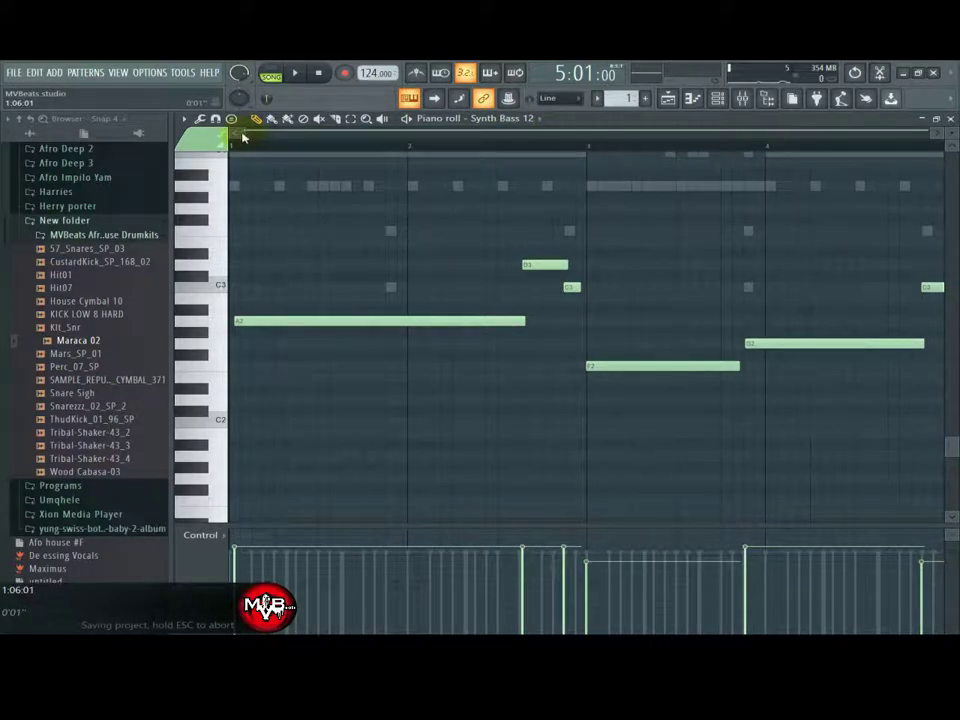
mouse_move(247, 133)
left_mouse_down()
mouse_move(257, 135)
mouse_move(244, 135)
left_mouse_up()
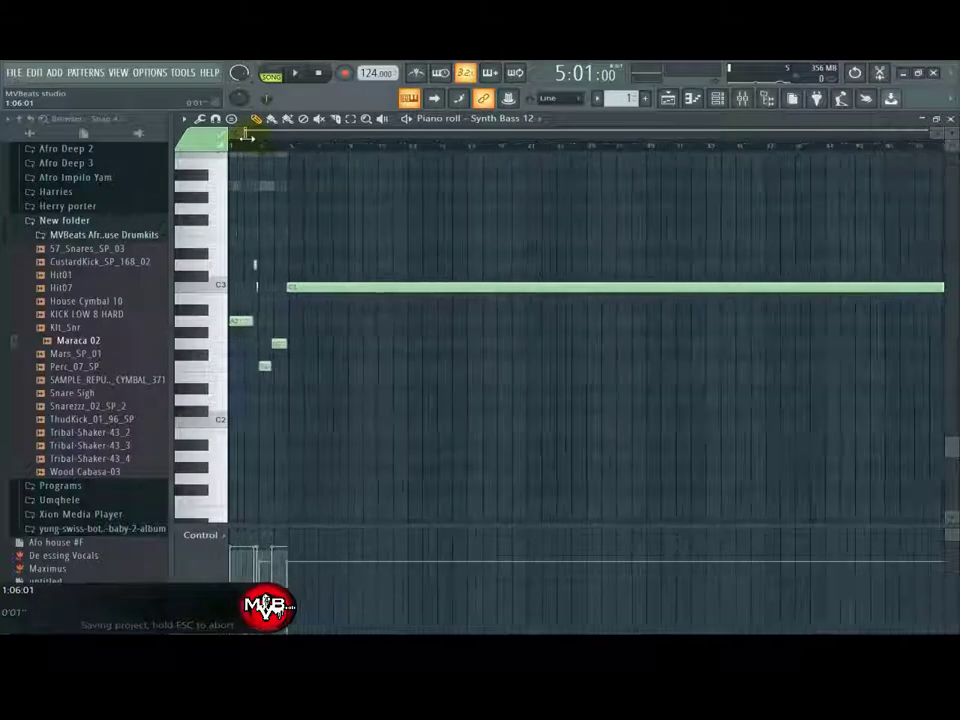
right_click(401, 296)
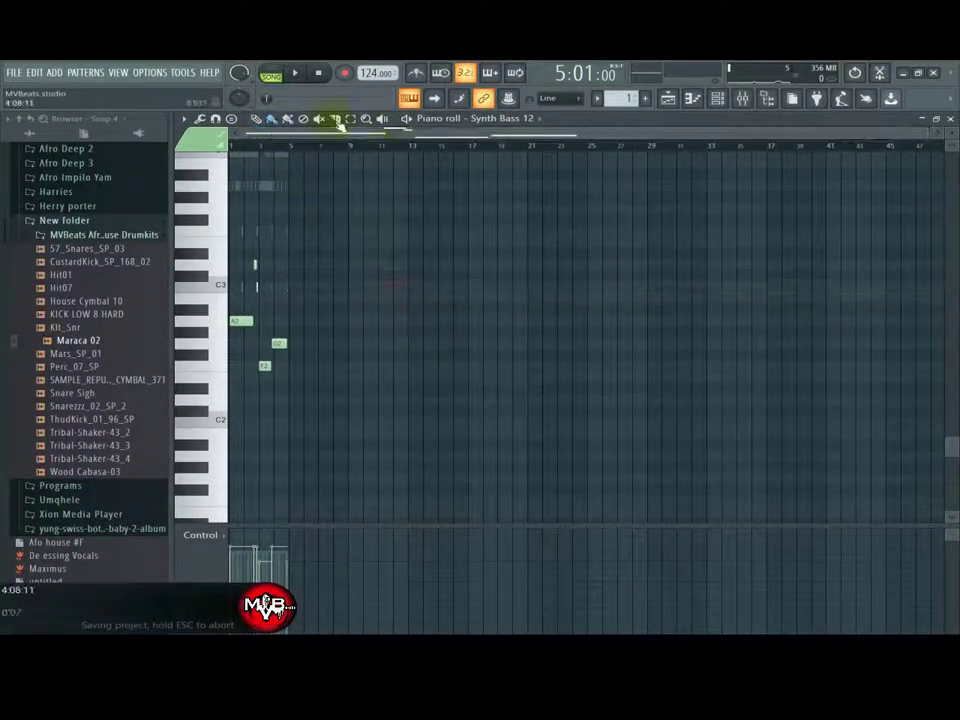
Step: Quantize the recorded Synth Bass 12 notes and play the song
left_click_drag(927, 133, 532, 158)
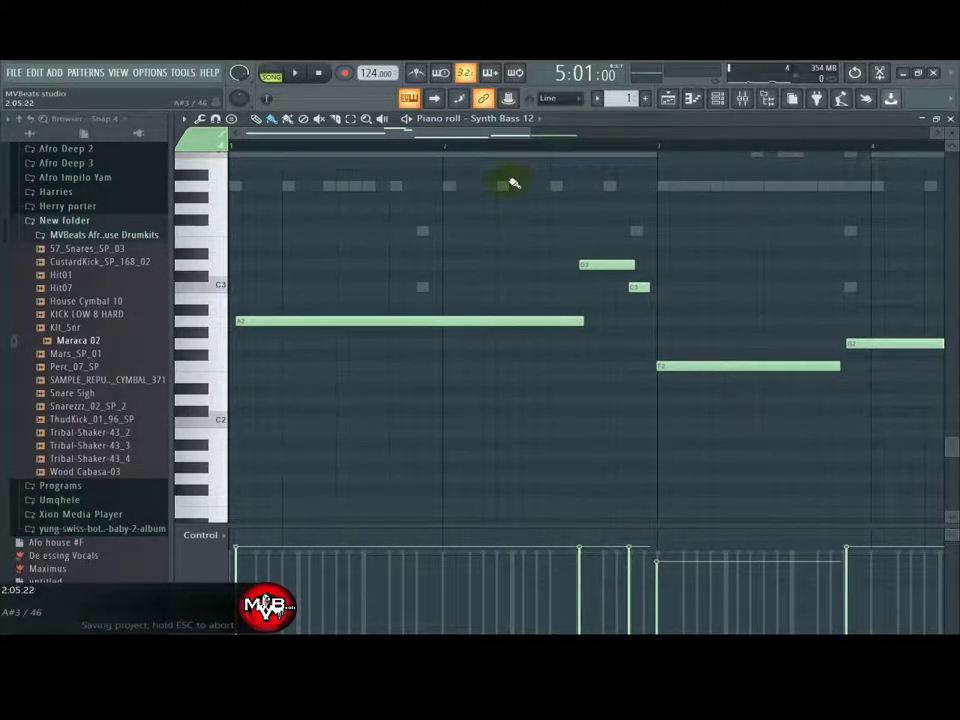
key("ctrl+q")
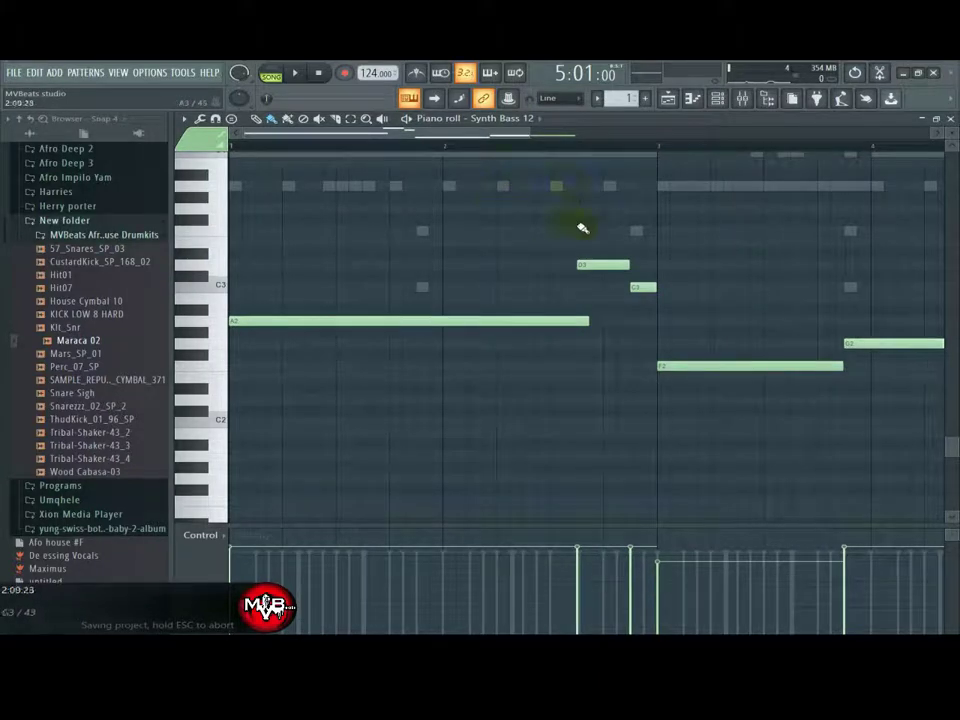
key("space")
Step: Route the Synth Bass 12 channel to mixer insert 19
left_click(742, 98)
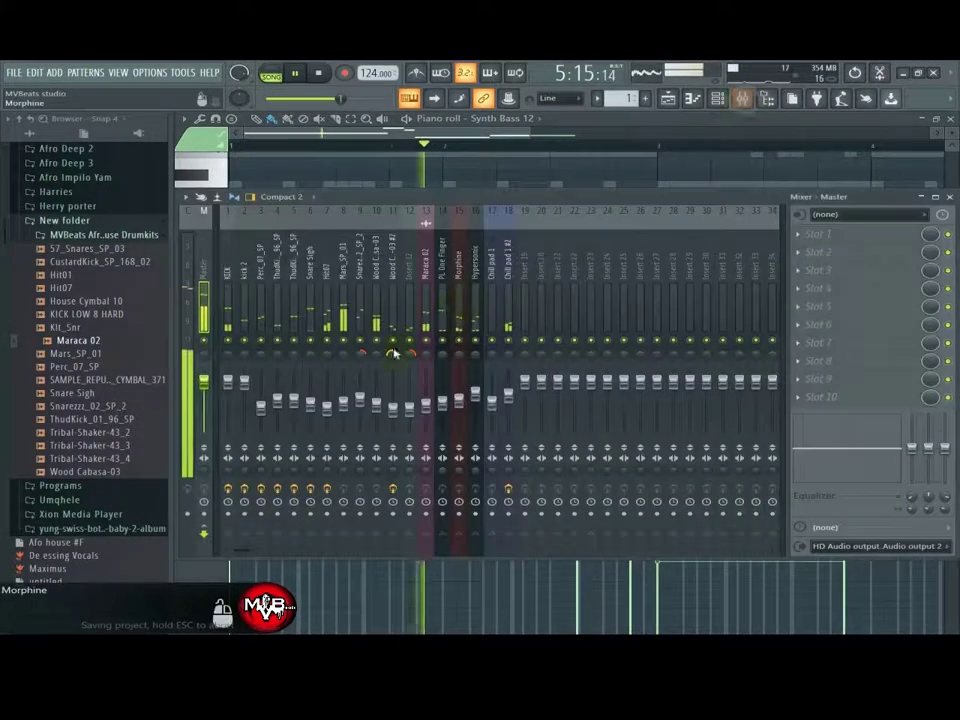
right_click(529, 316)
mouse_move(675, 308)
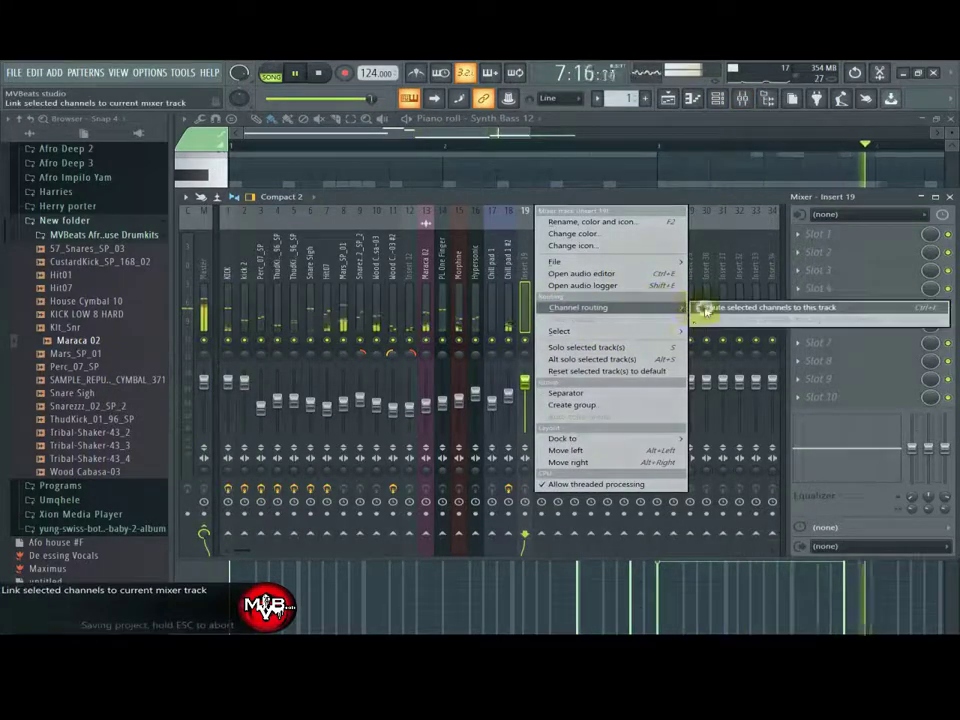
left_click(706, 311)
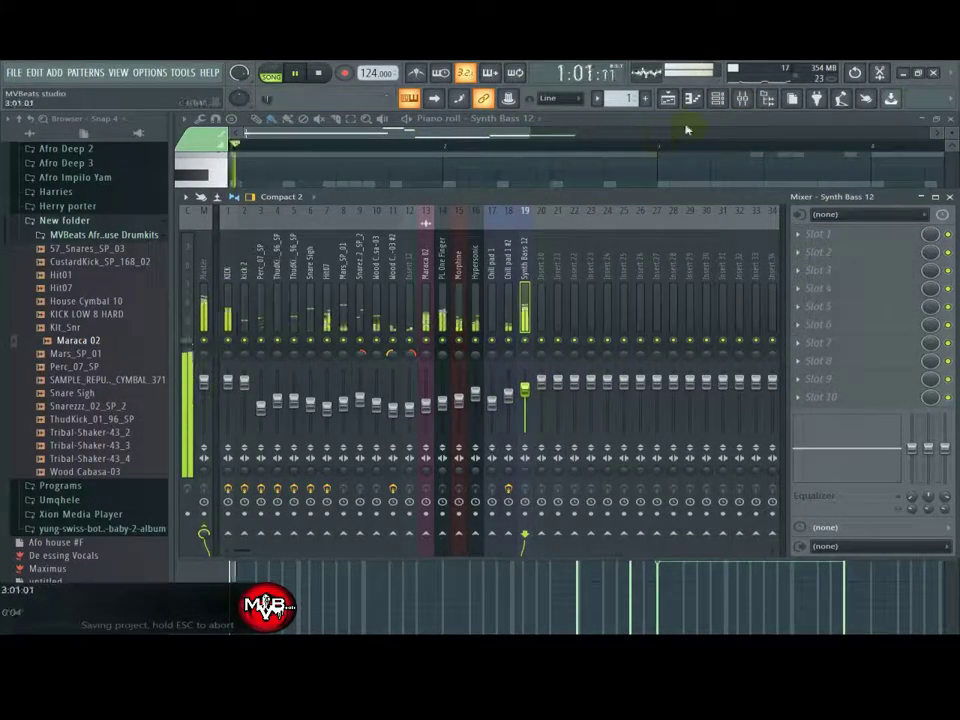
Step: Extend the final G2 note of the Synth Bass 12 line to the end of bar 4 and play it back
left_click(718, 101)
left_click(886, 119)
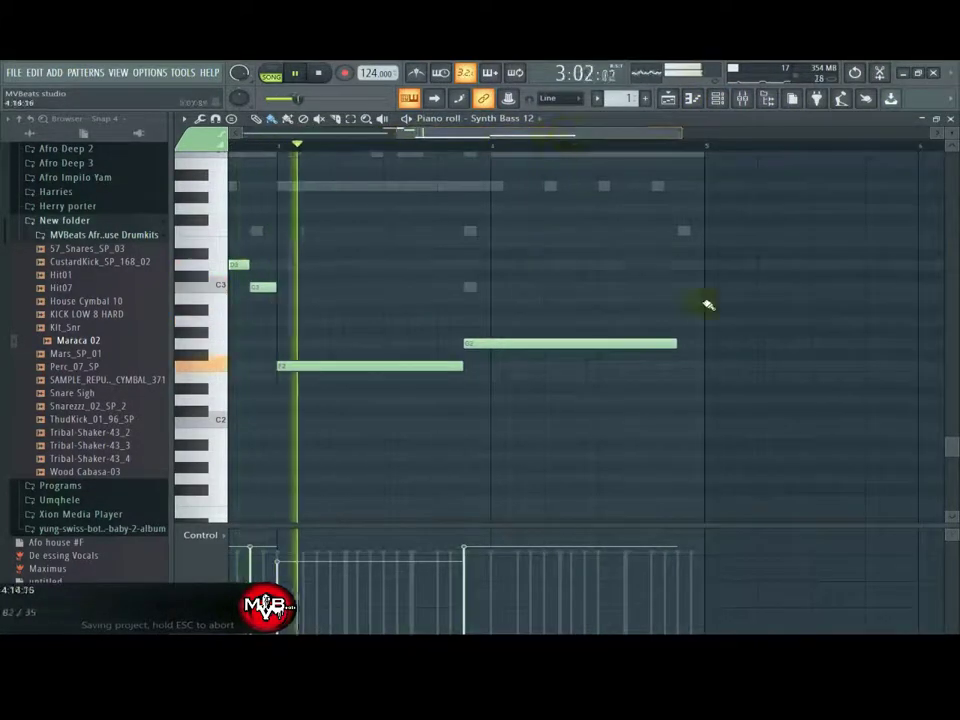
key("space")
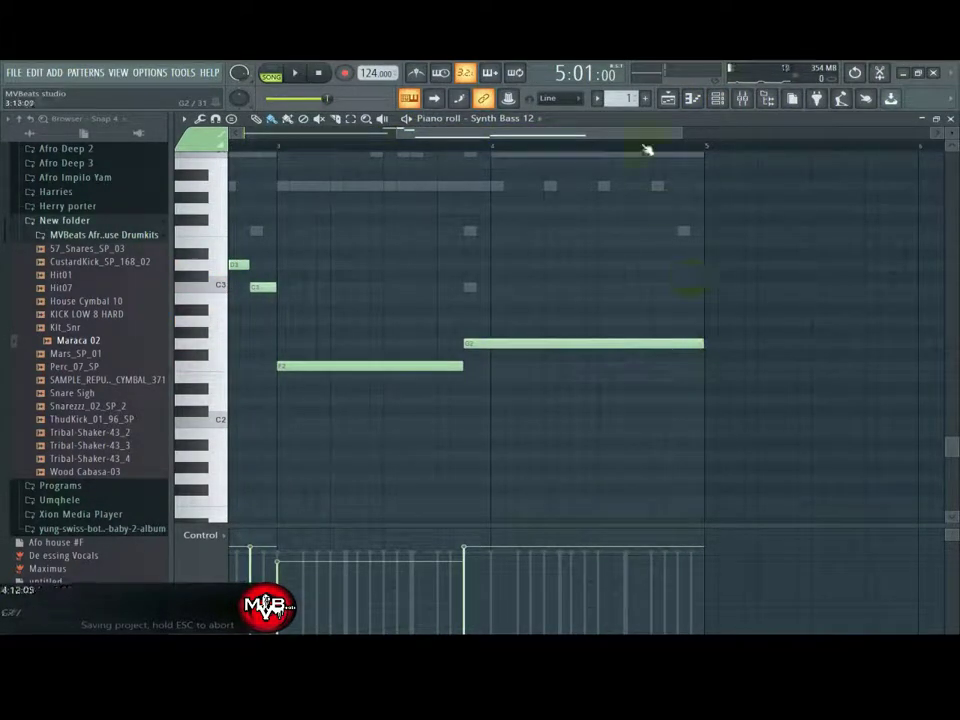
left_click_drag(648, 150, 550, 147)
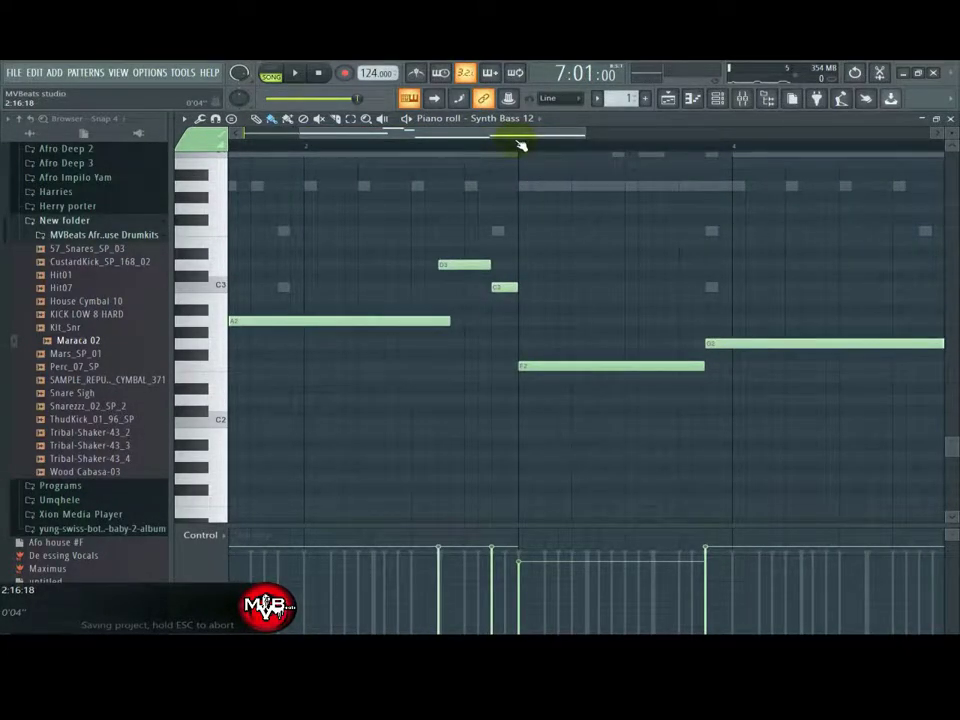
key("space")
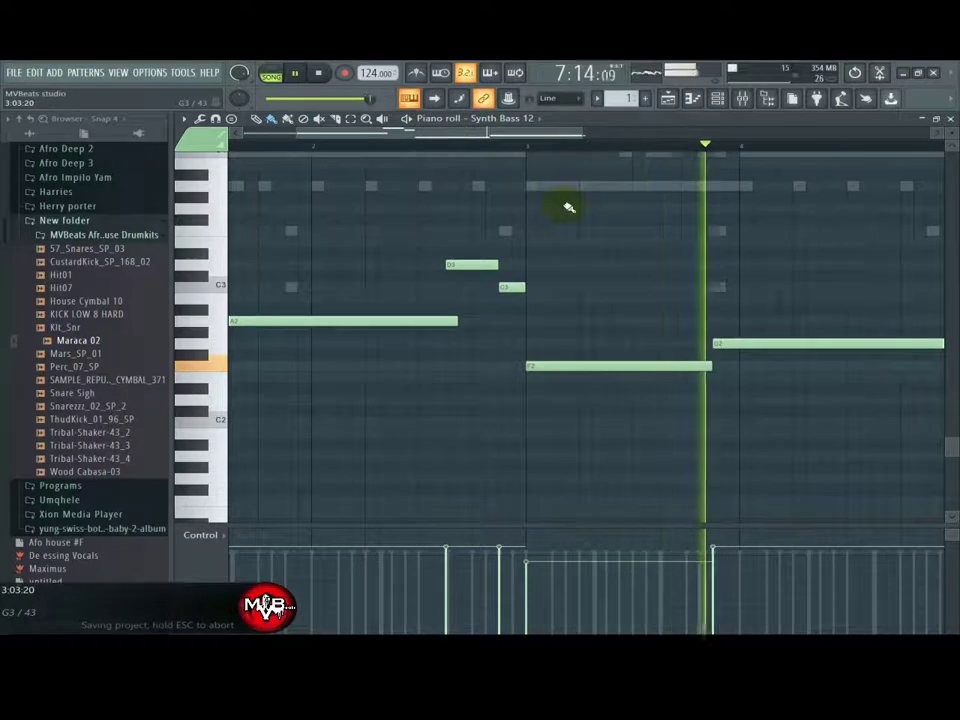
key("space")
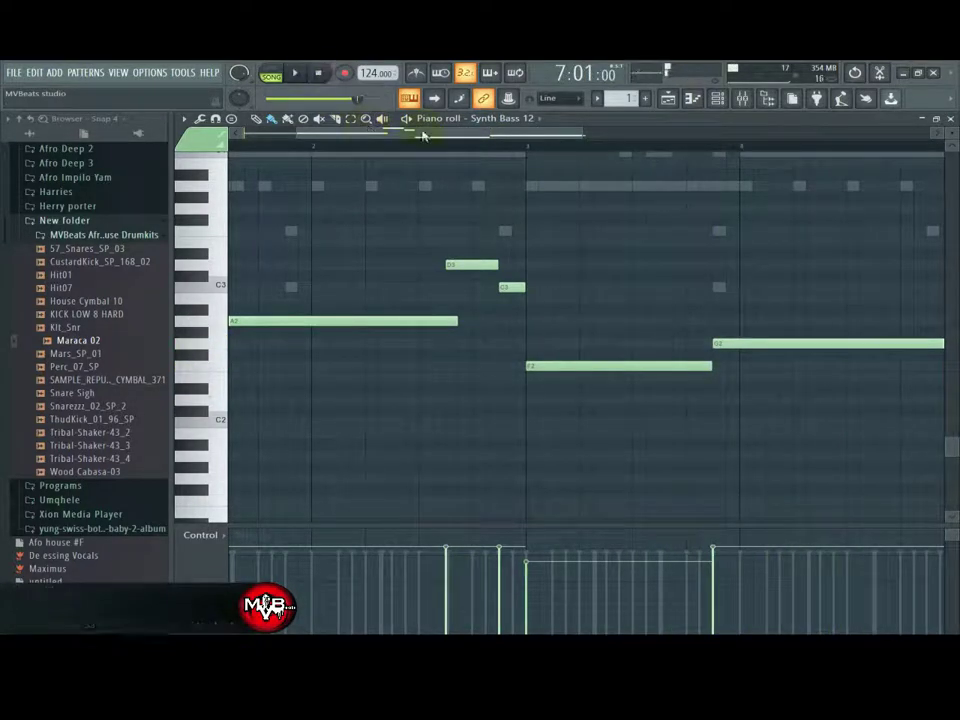
Step: Even out the Synth Bass 12 note velocities with level scaling and lower its mixer fader slightly during playback
left_click_drag(422, 136, 402, 150)
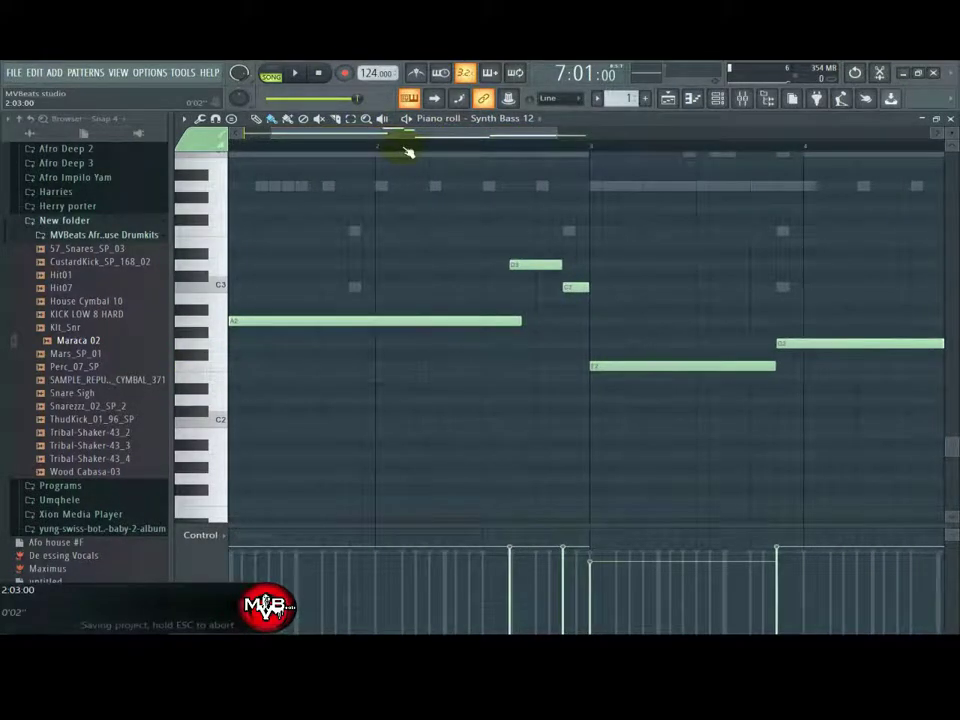
key("space")
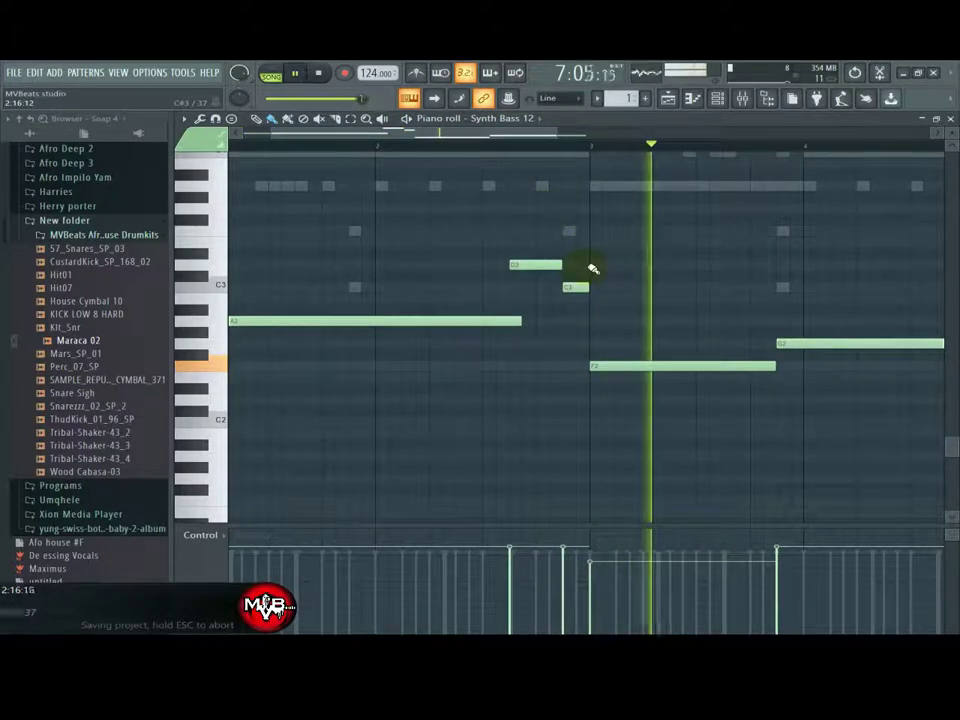
left_click(327, 79)
key("alt+x")
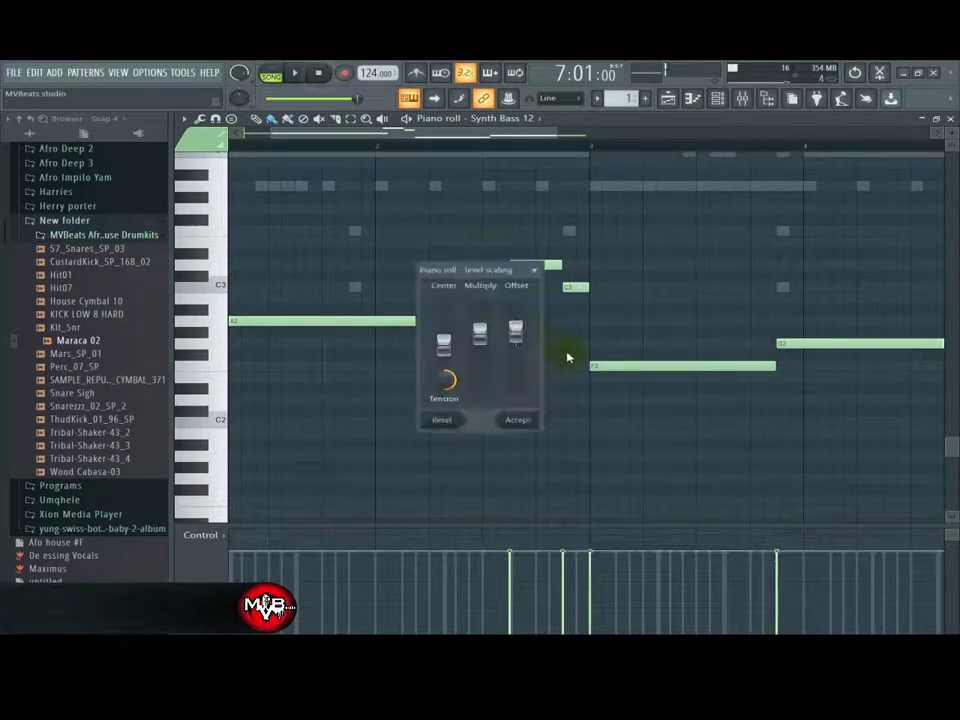
left_click(514, 421)
key("space")
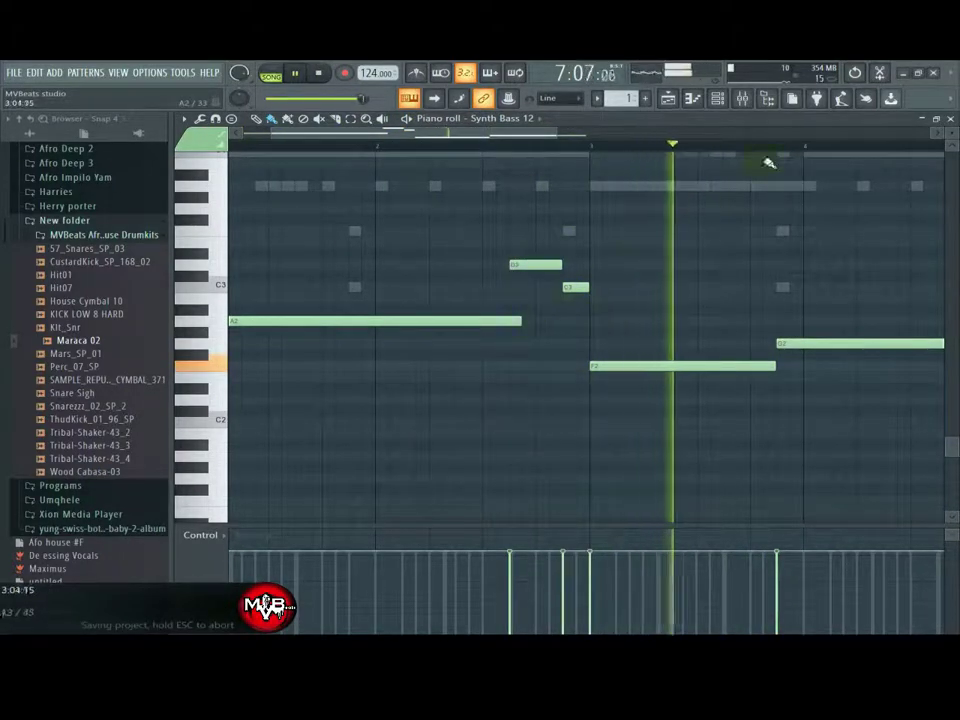
left_click(741, 98)
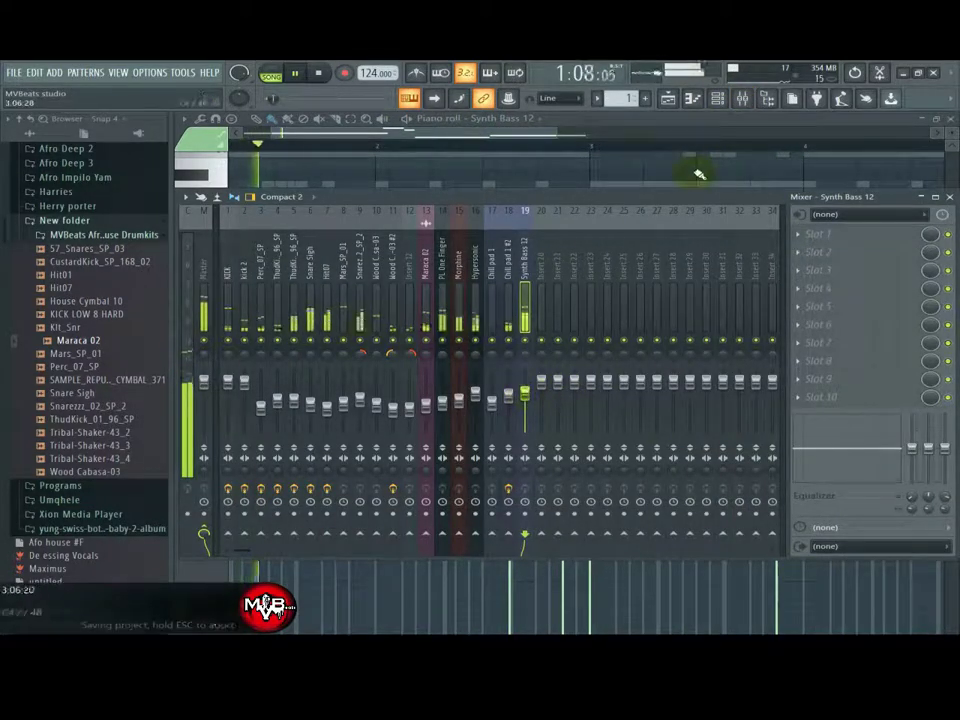
key("space")
Step: Add a short C3 note at the end of bar 4 and adjust the D3, F2 and G2 note lengths in the bass line
left_click_drag(546, 135, 622, 160)
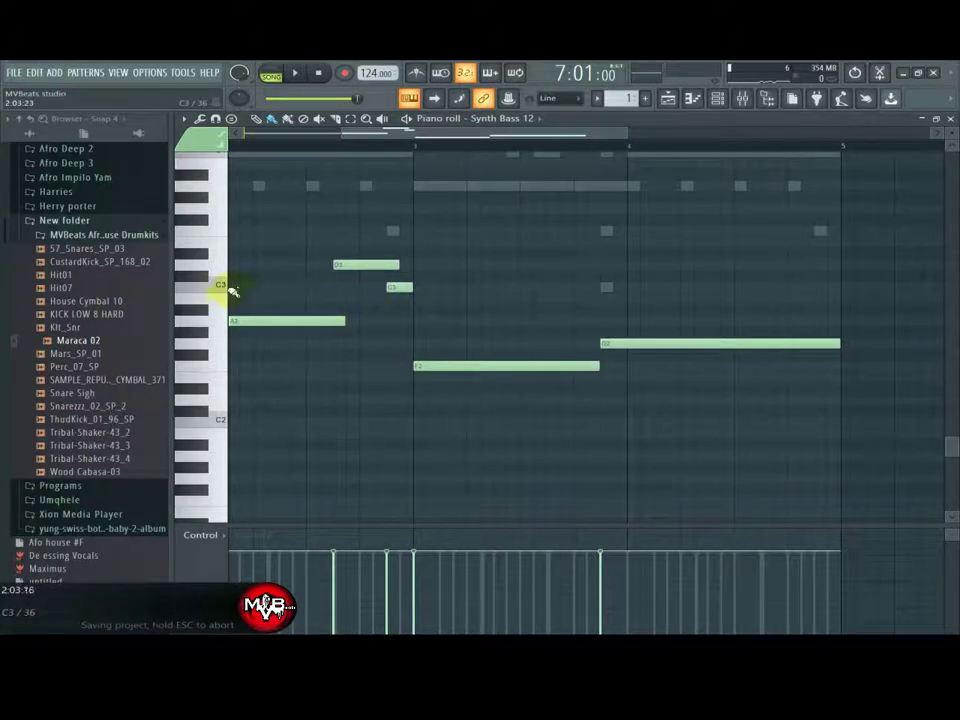
left_click(815, 288)
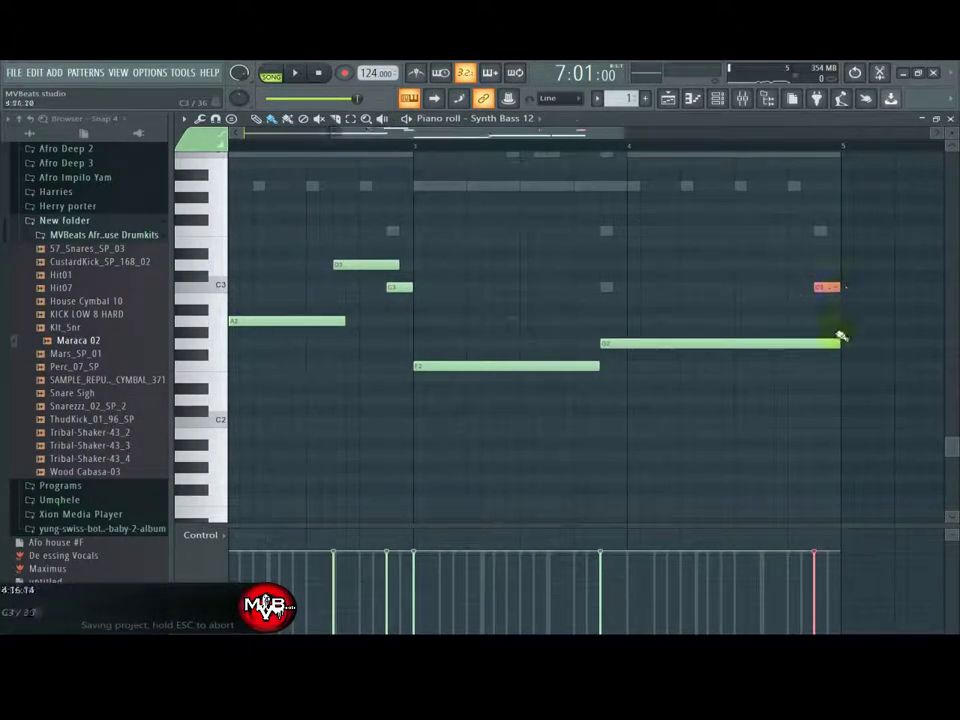
key("space")
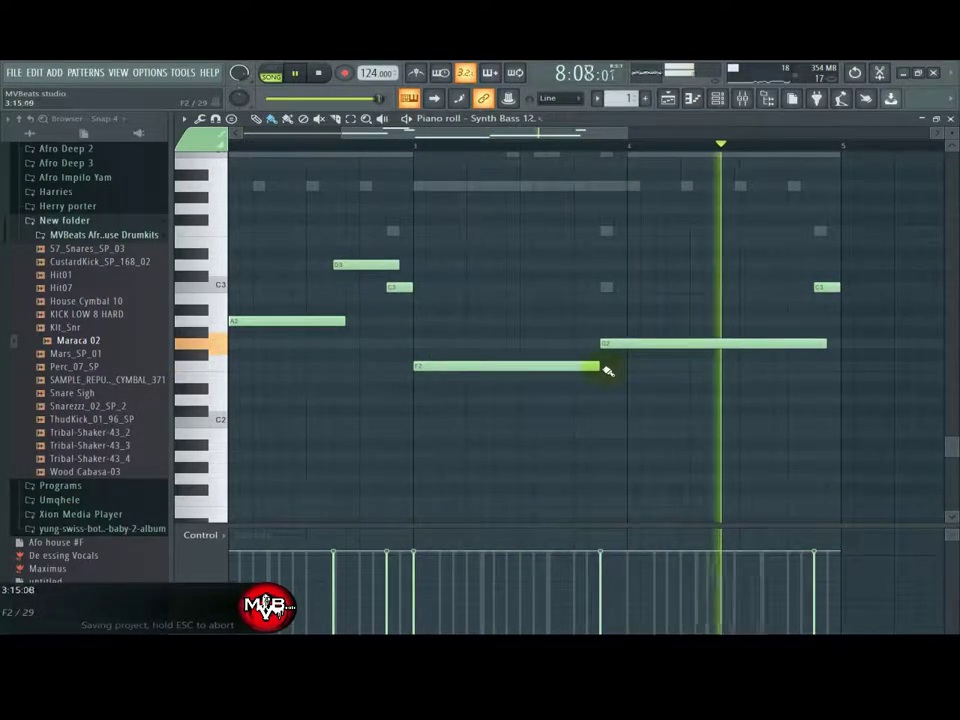
left_click_drag(597, 366, 608, 367)
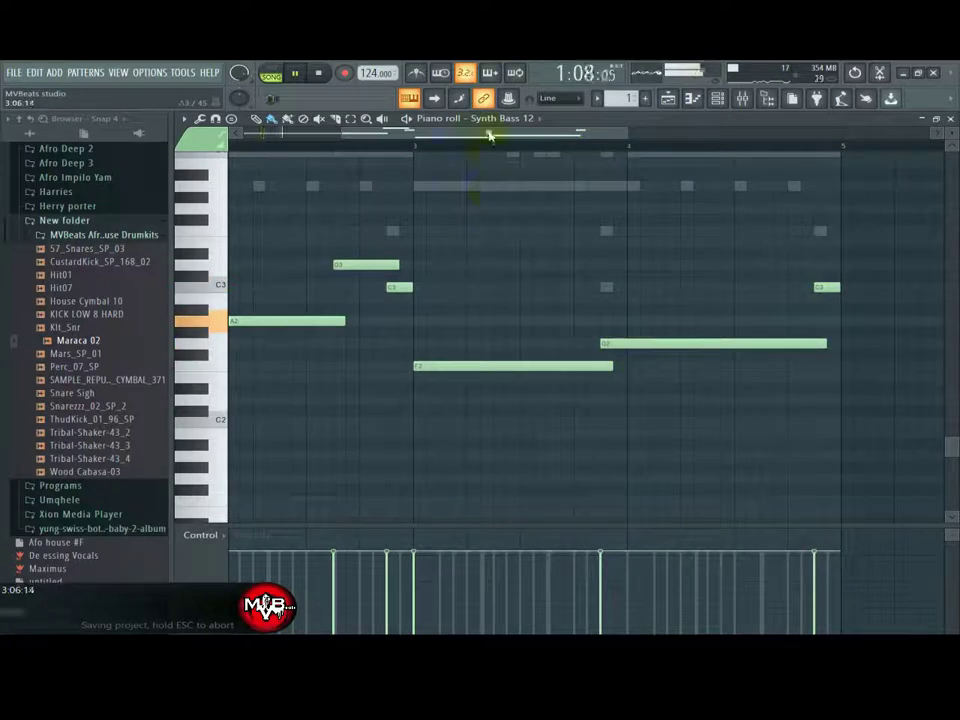
left_click_drag(490, 135, 364, 136)
left_click_drag(424, 133, 500, 150)
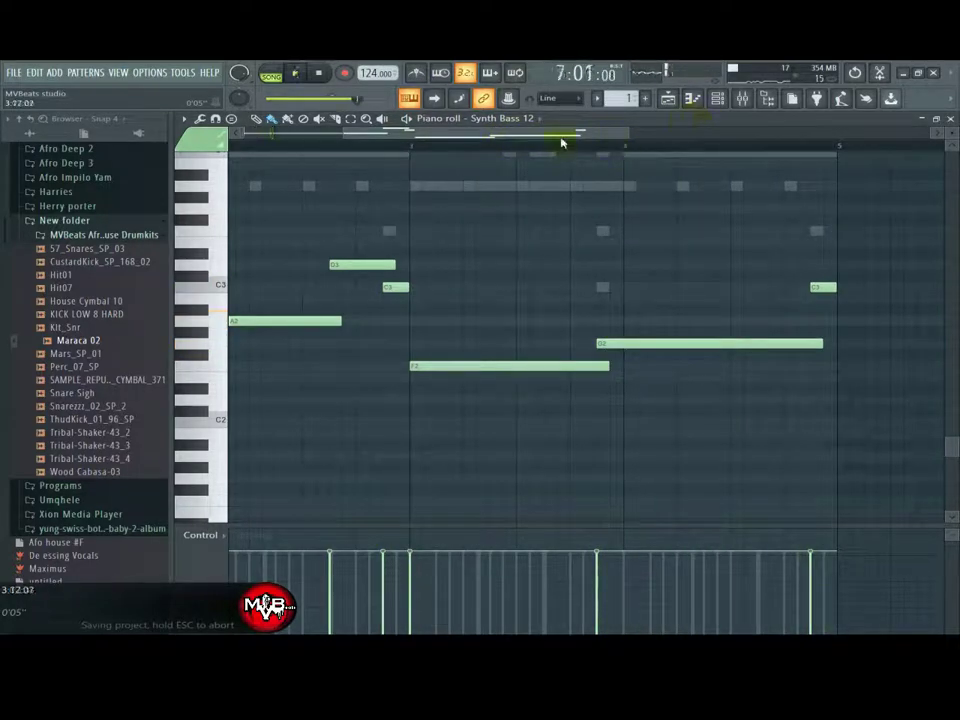
Step: Clone the Synth Bass 12 channel and open the clone's empty piano roll
left_click(718, 102)
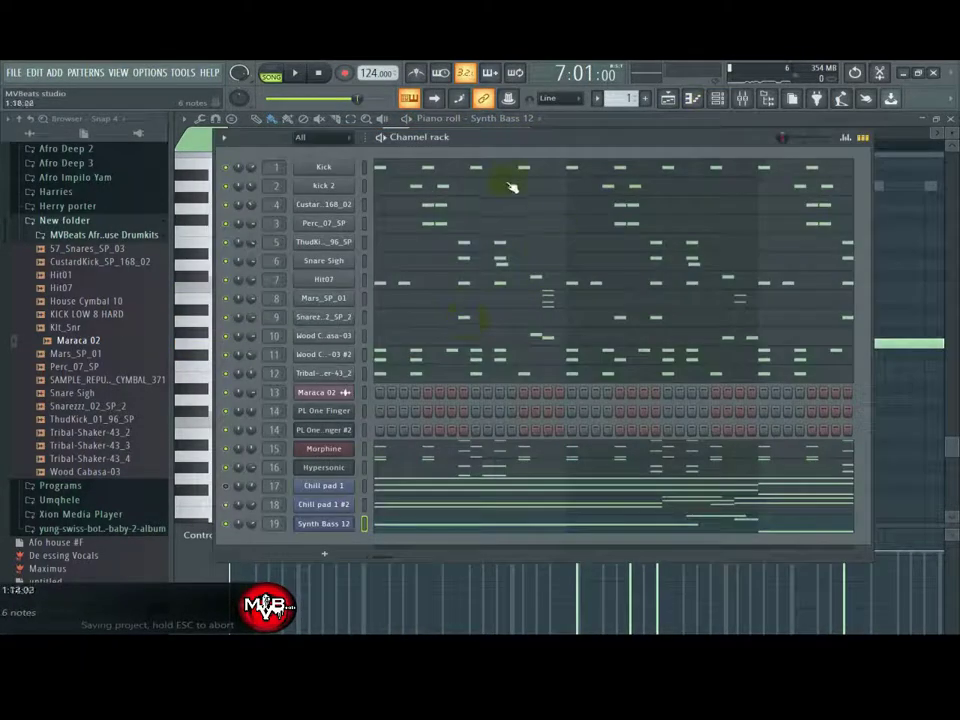
left_click_drag(531, 142, 523, 134)
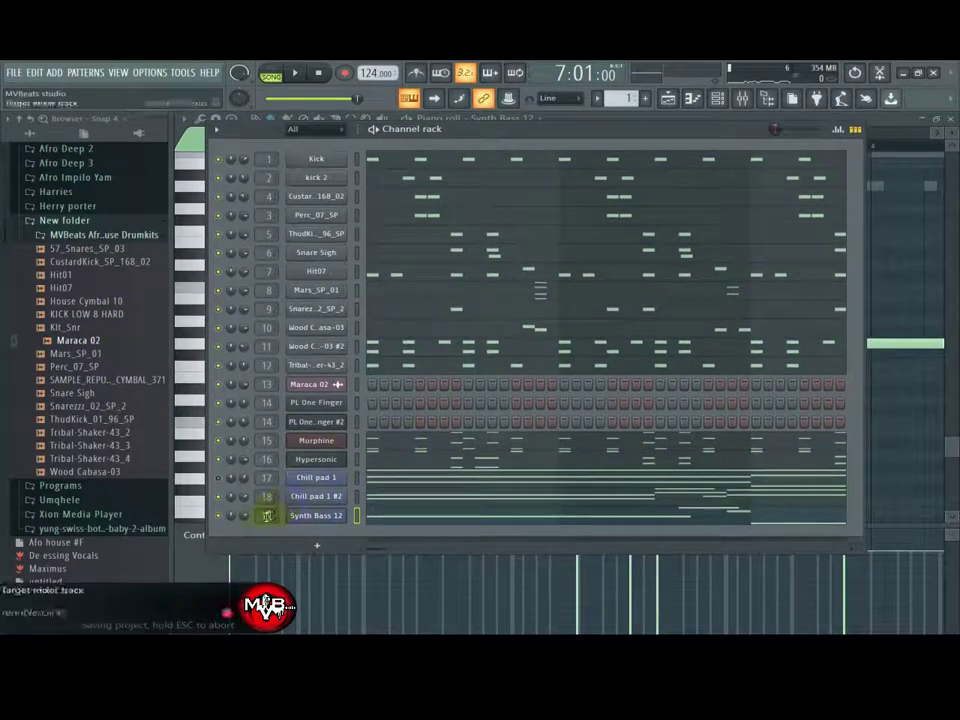
right_click(308, 517)
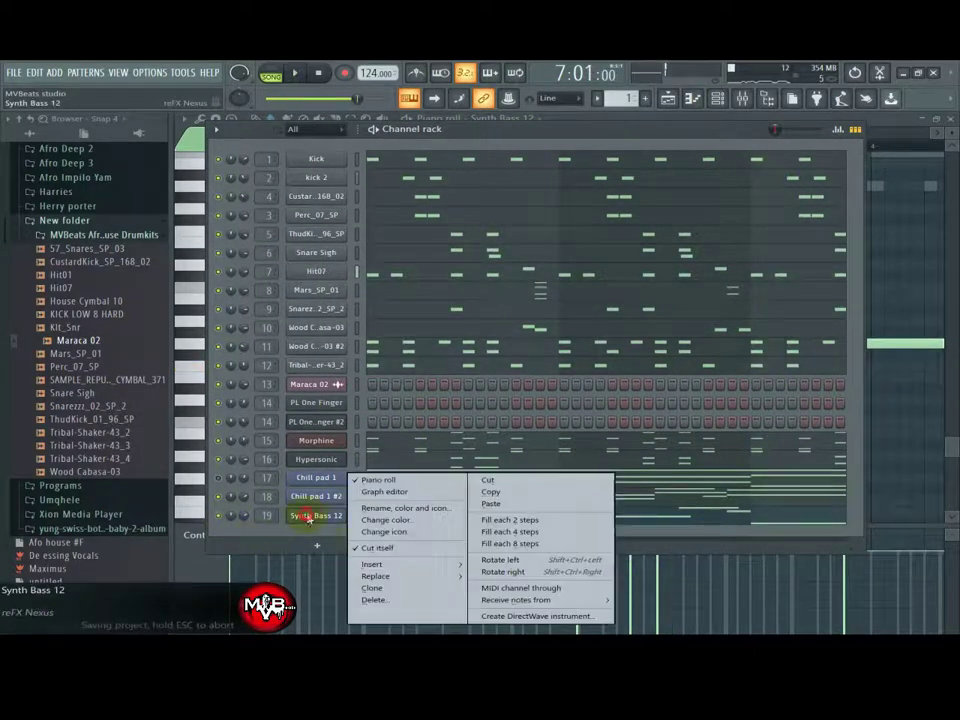
left_click(375, 588)
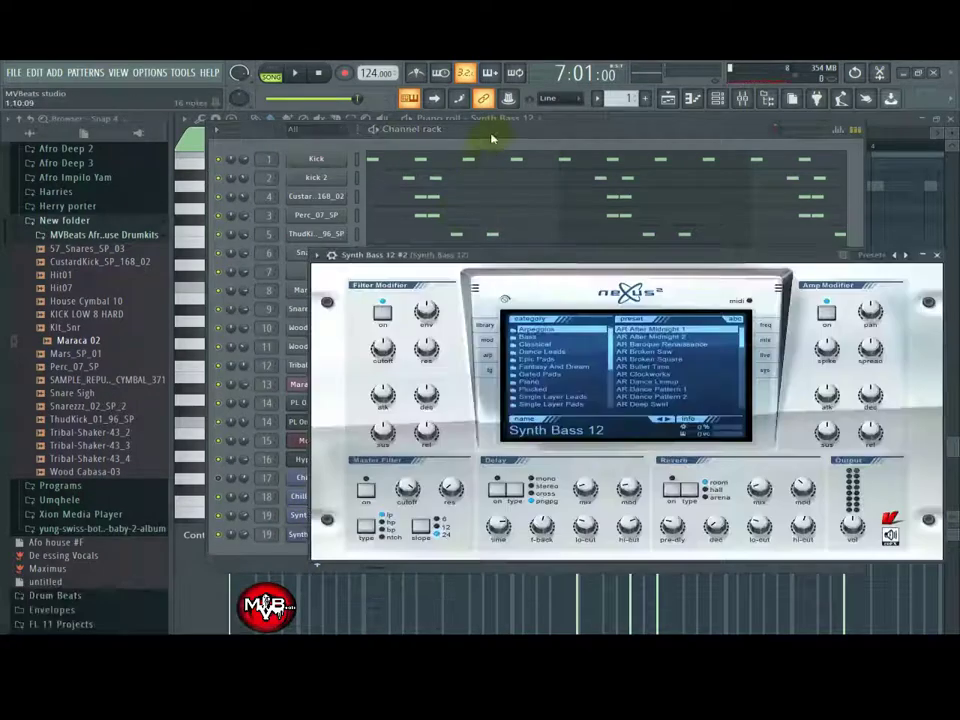
left_click(491, 138)
right_click(340, 534)
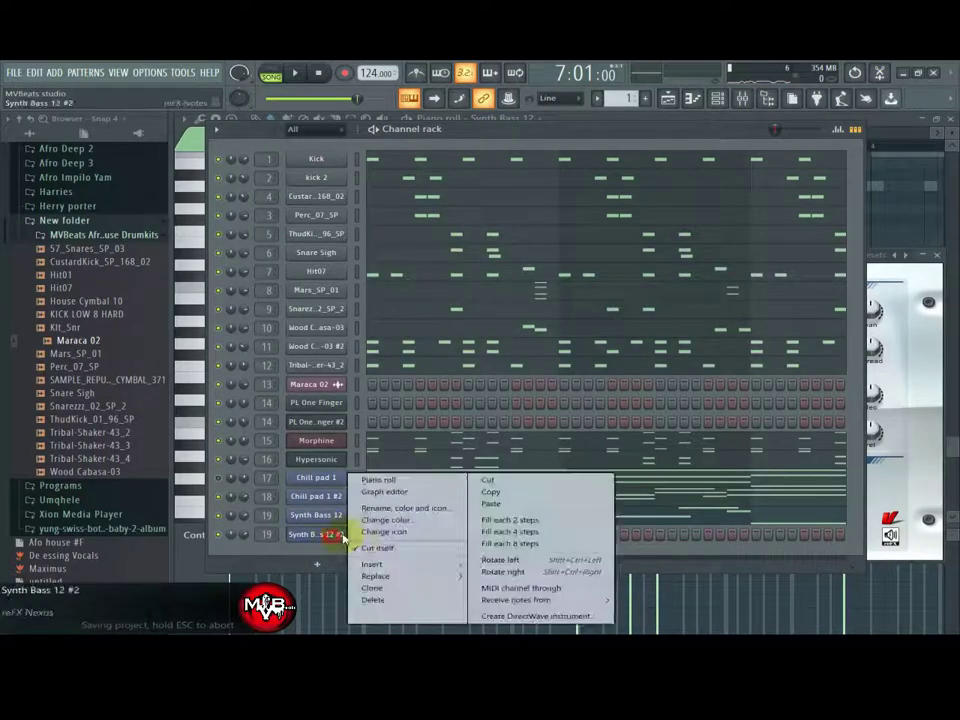
left_click(375, 487)
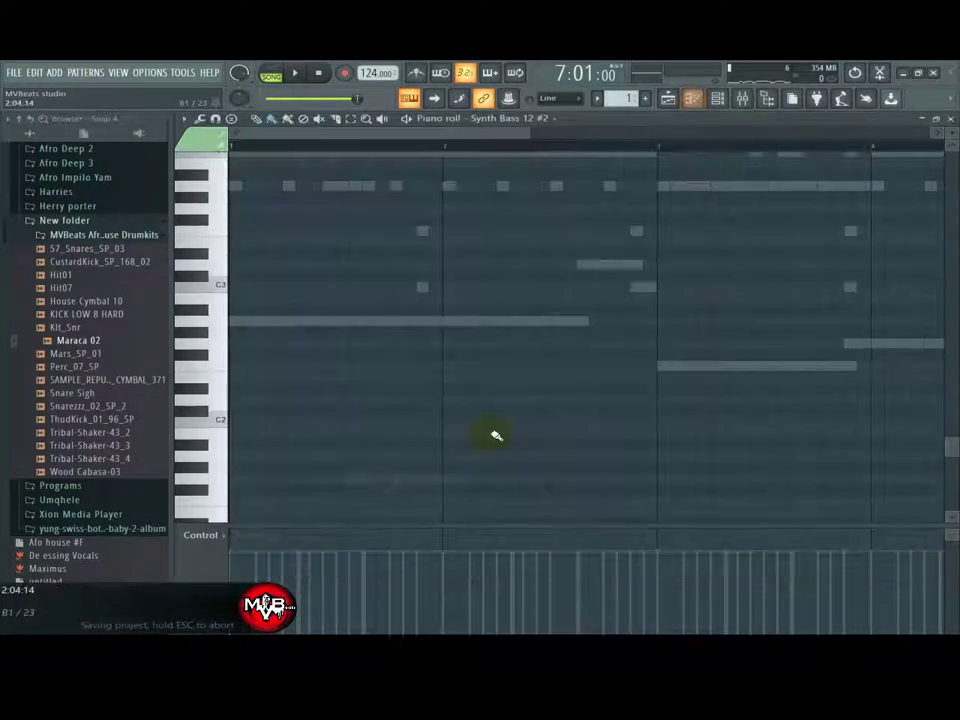
Step: Draw a two-step A2 note at the start of bar 1 and one-step A2 notes on steps 8 and 11
left_click(242, 325)
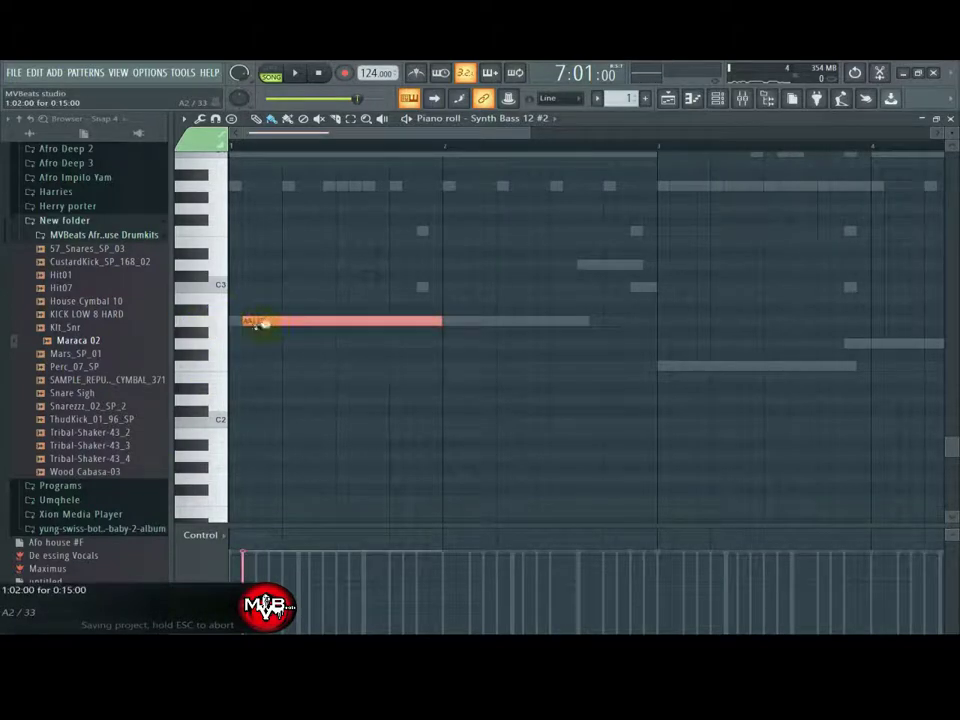
left_click_drag(428, 323, 262, 335)
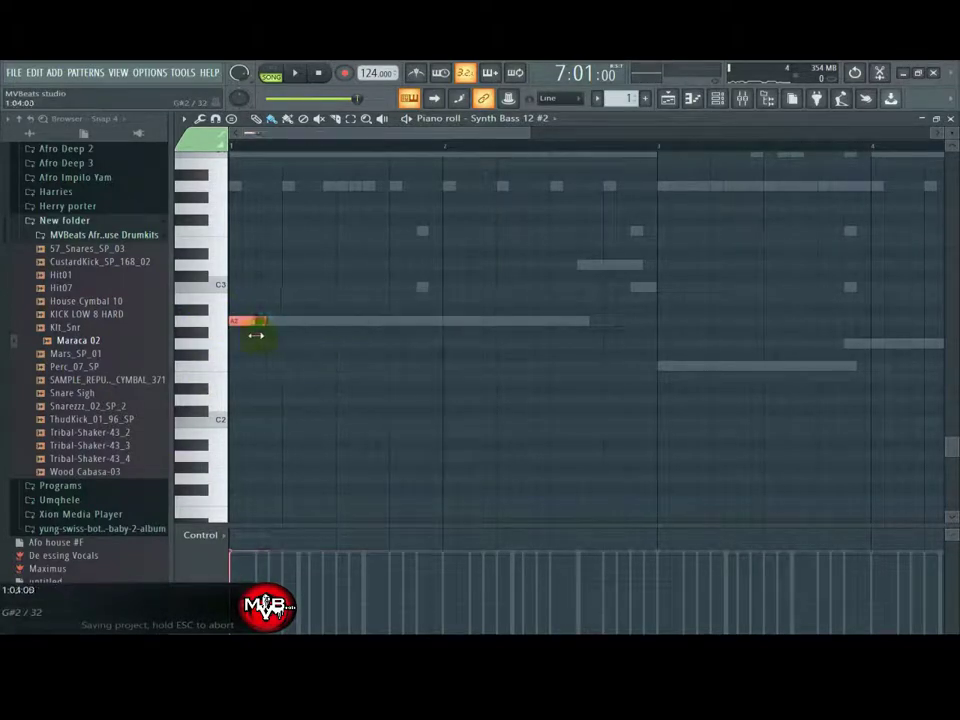
left_click(327, 324)
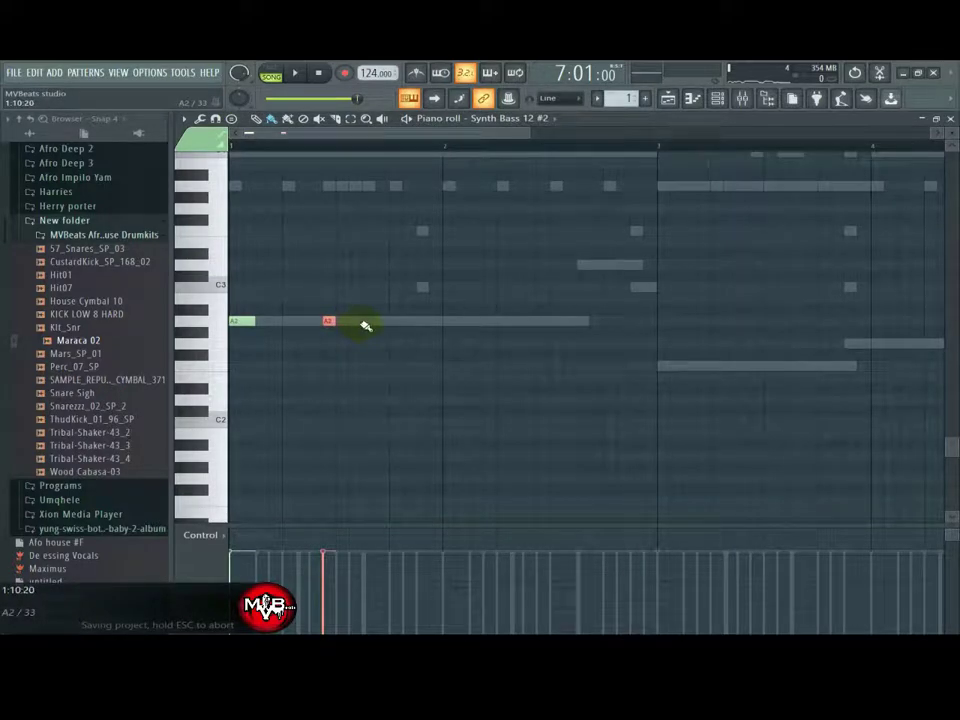
left_click(367, 323)
key("space")
key("space")
left_click(321, 74)
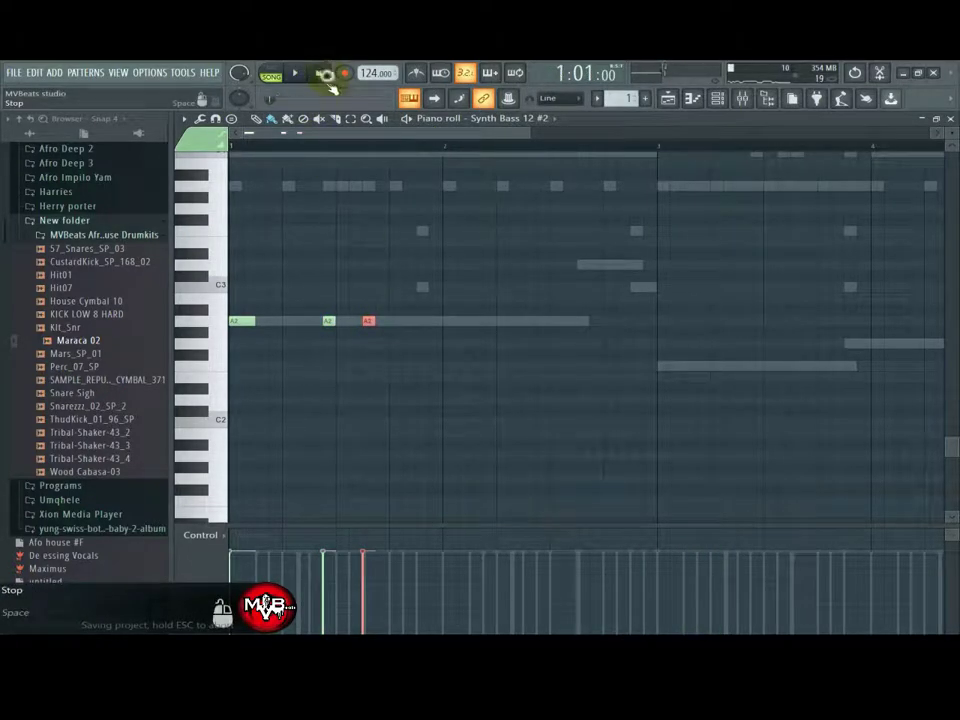
Step: Mute the original Synth Bass 12 channel for playback and lengthen the clone's third A2 note to two steps
left_click(716, 97)
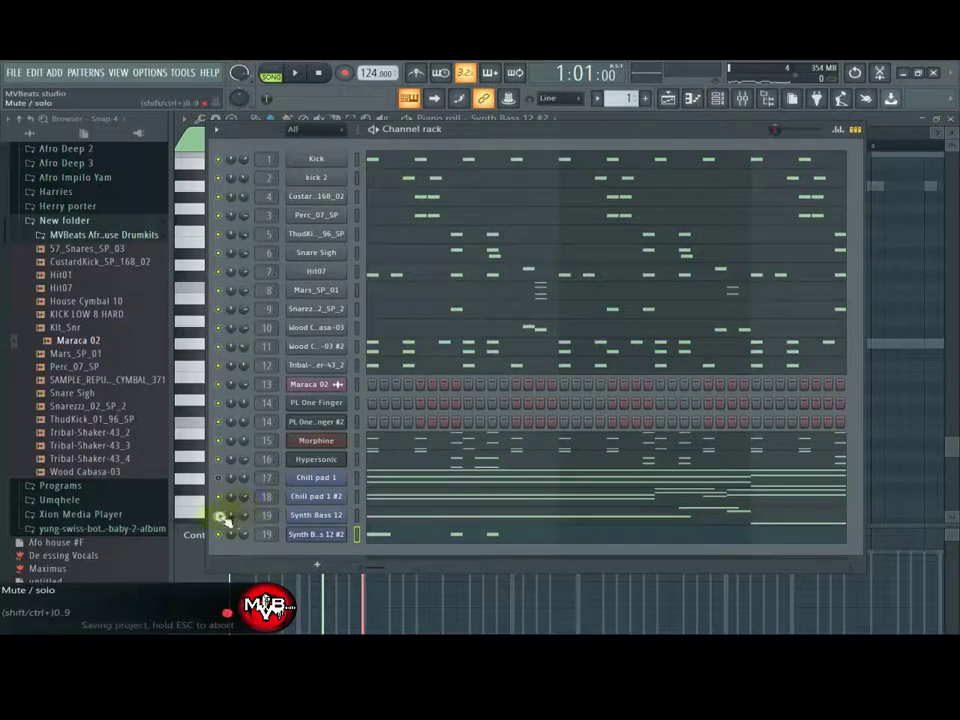
left_click(508, 536)
key("space")
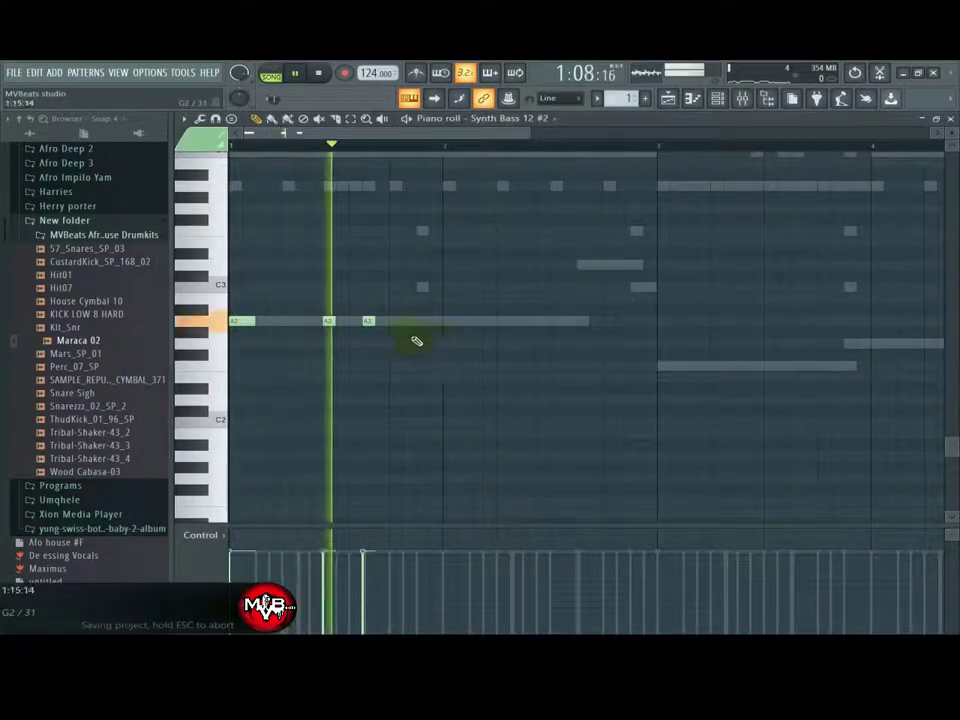
key("space")
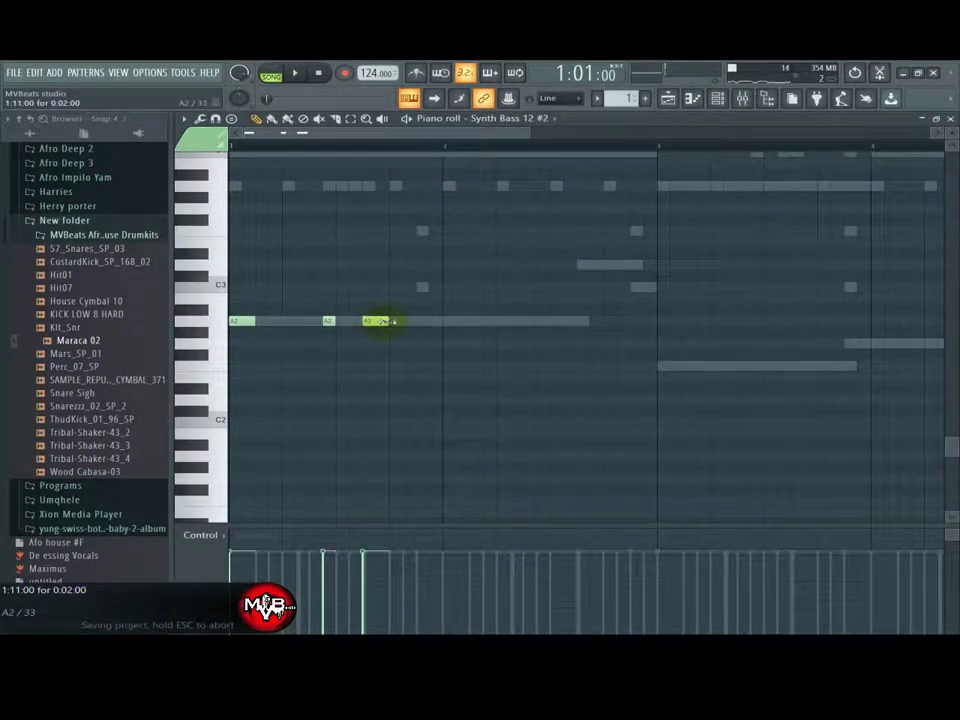
Step: Add a two-step A2 note at the start of bar 2, a one-step D3 on step 8 and a two-step D3 on step 11
left_click(448, 322)
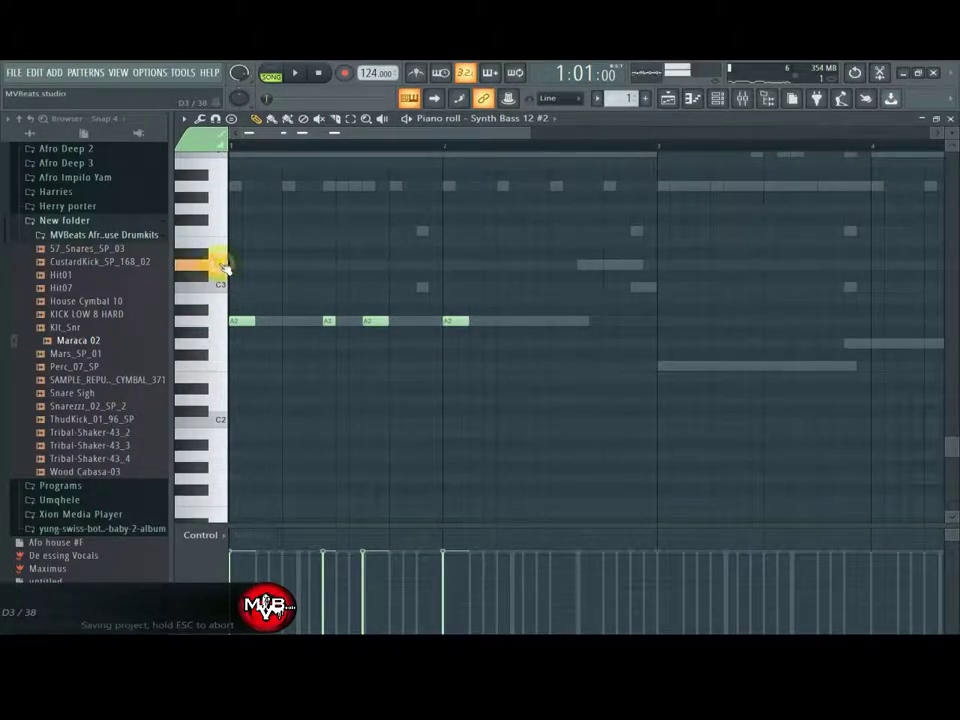
left_click(545, 266)
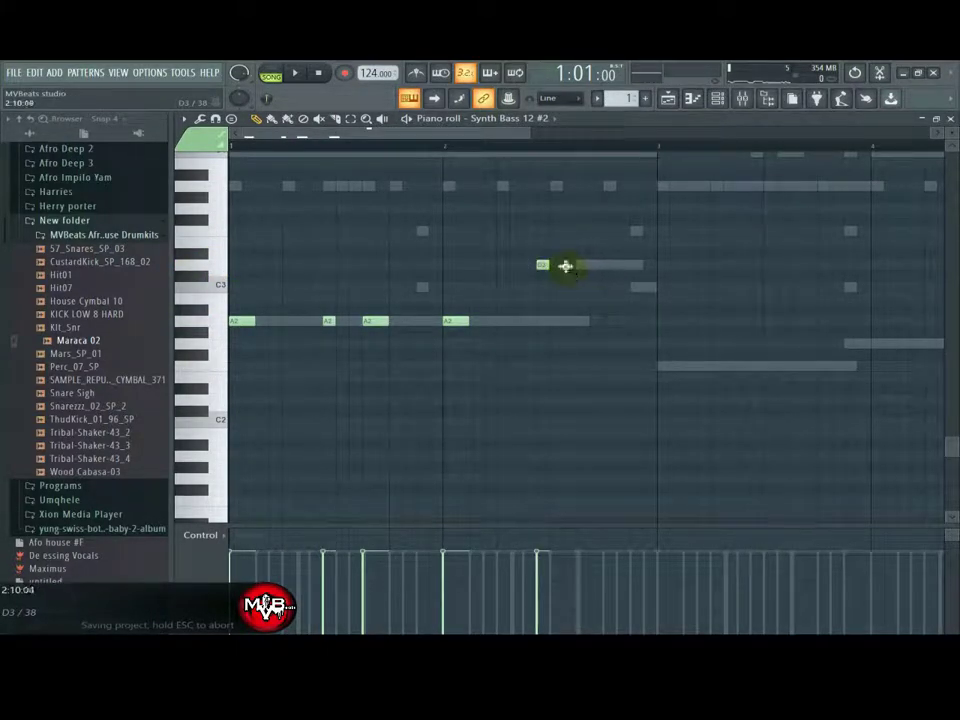
left_click(566, 266)
left_click_drag(567, 266, 597, 266)
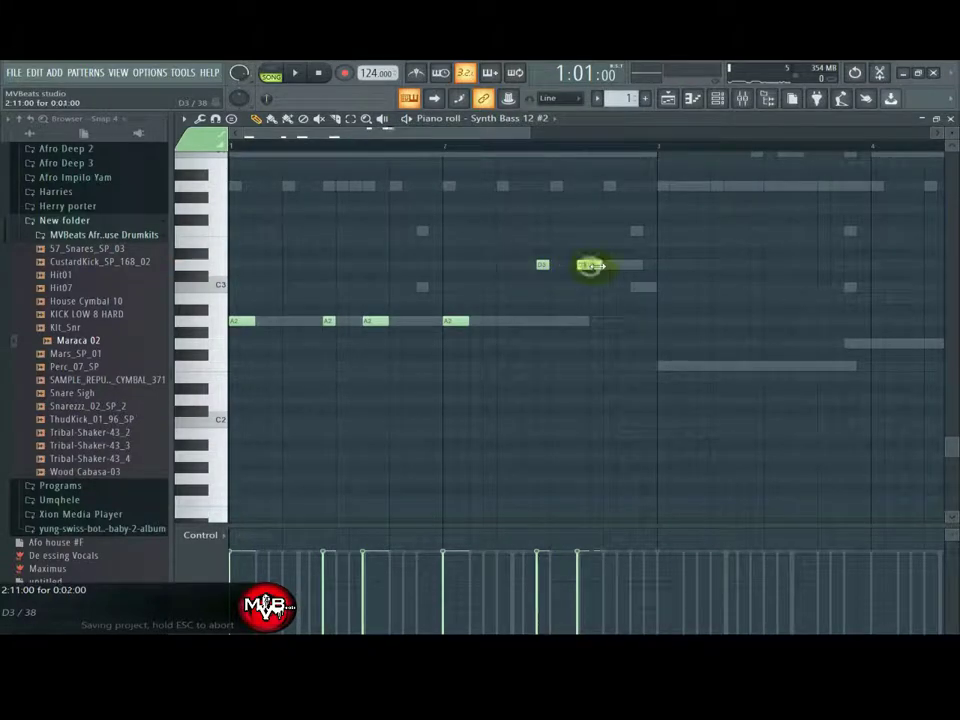
Step: Draw a two-step F2 note at the start of bar 3, a one-step F2 on step 8 and a two-step F2 on step 13
left_click(660, 366)
key("space")
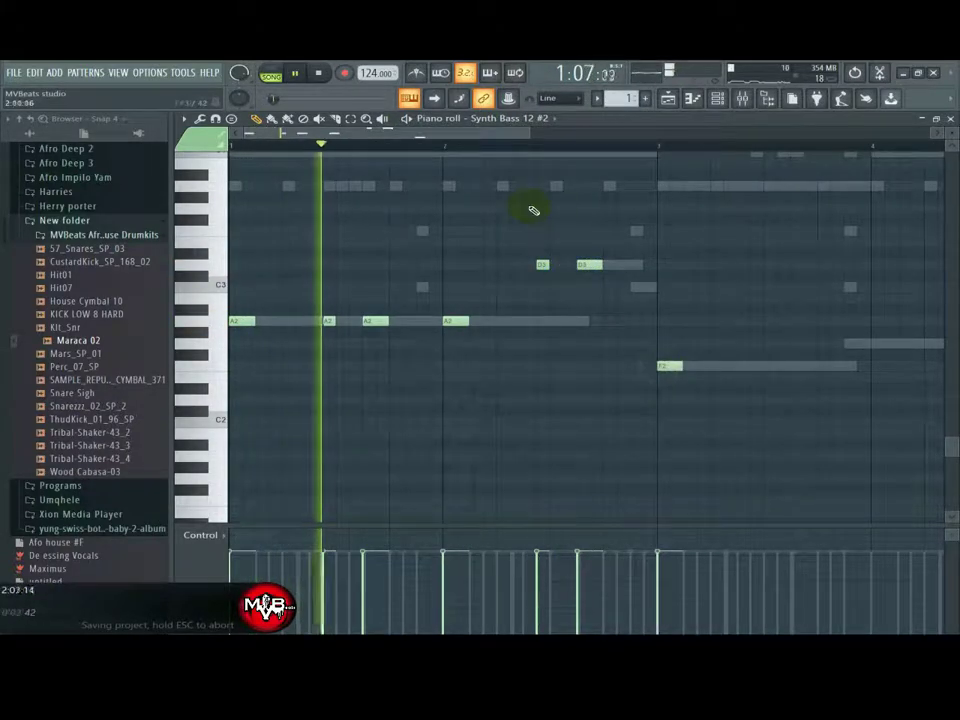
left_click_drag(432, 134, 499, 141)
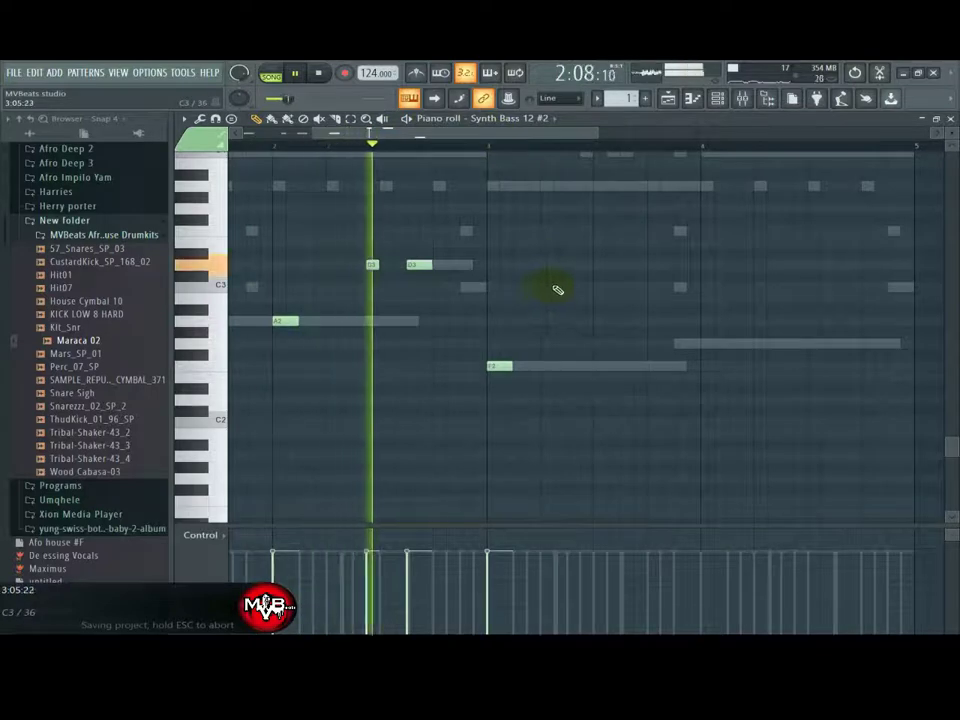
key("space")
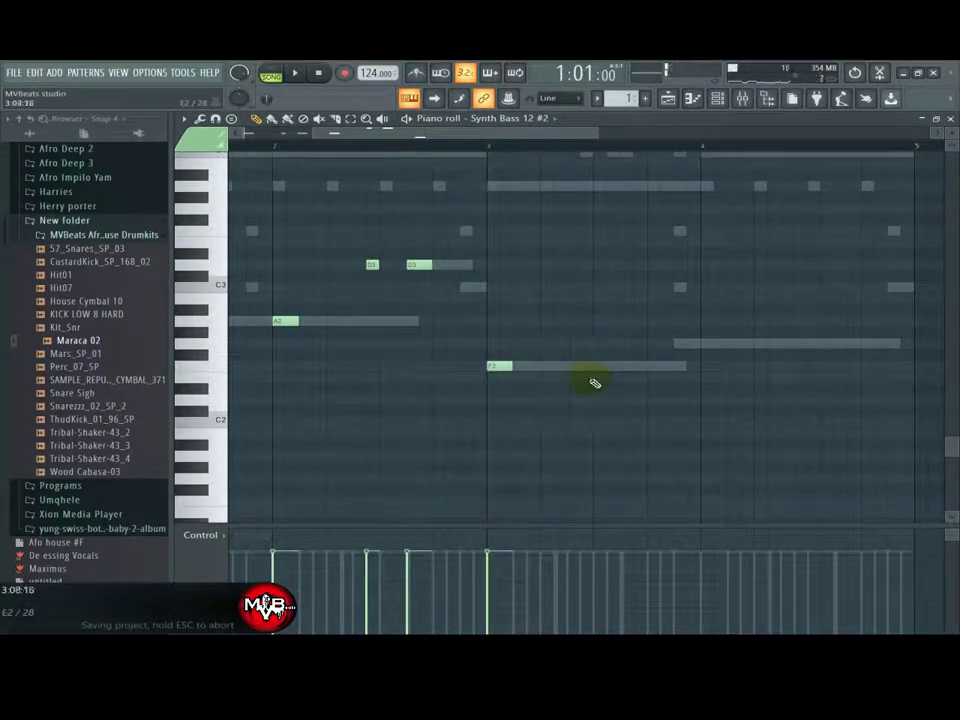
left_click(585, 366)
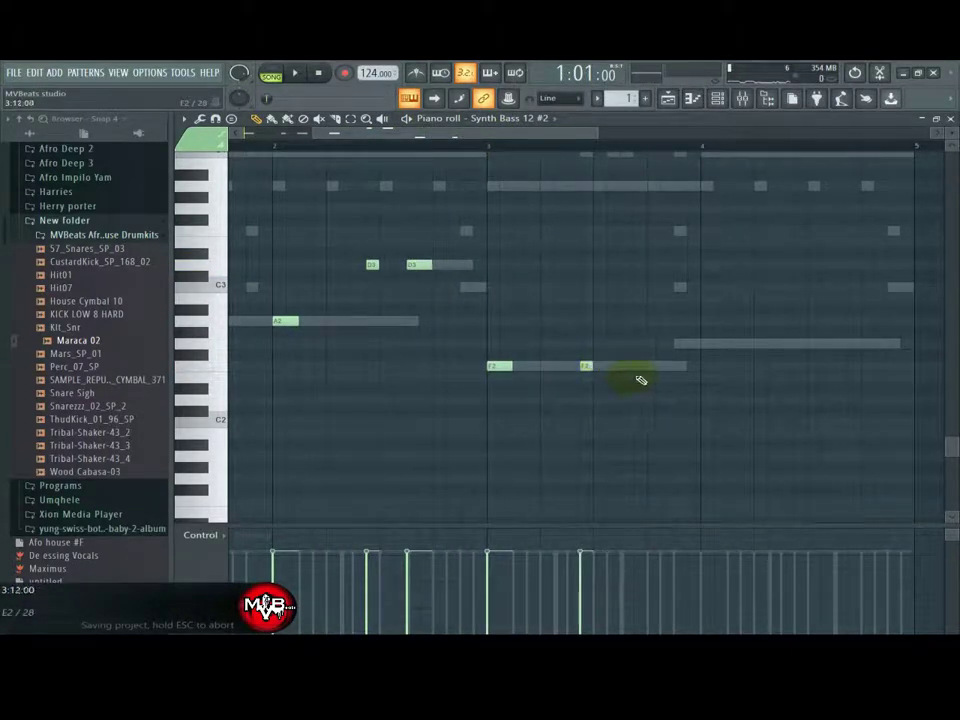
left_click(652, 366)
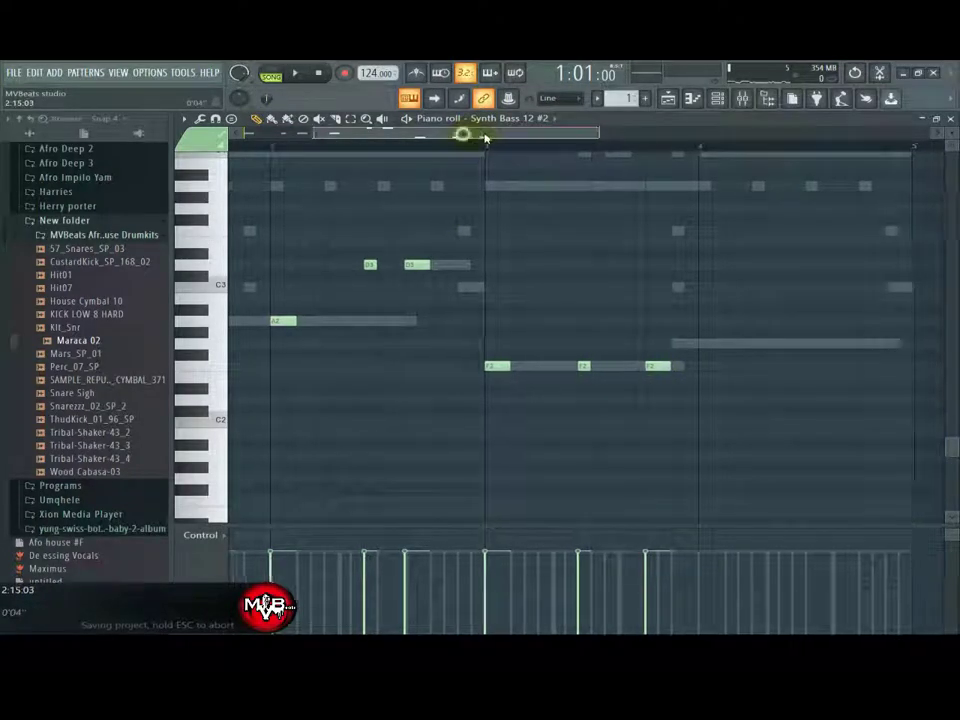
Step: Lengthen bar 3's last F2 to three steps and move it to step 11, and place a four-step C3 on step 13
mouse_move(461, 133)
left_mouse_down()
mouse_move(525, 135)
mouse_move(527, 287)
left_mouse_up()
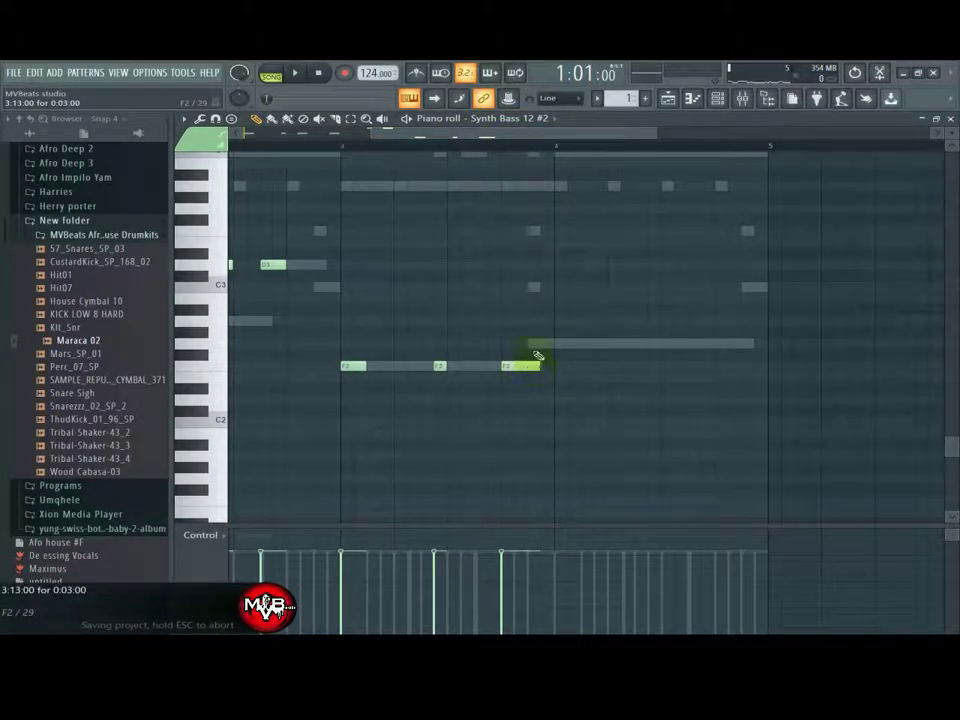
left_click(515, 291)
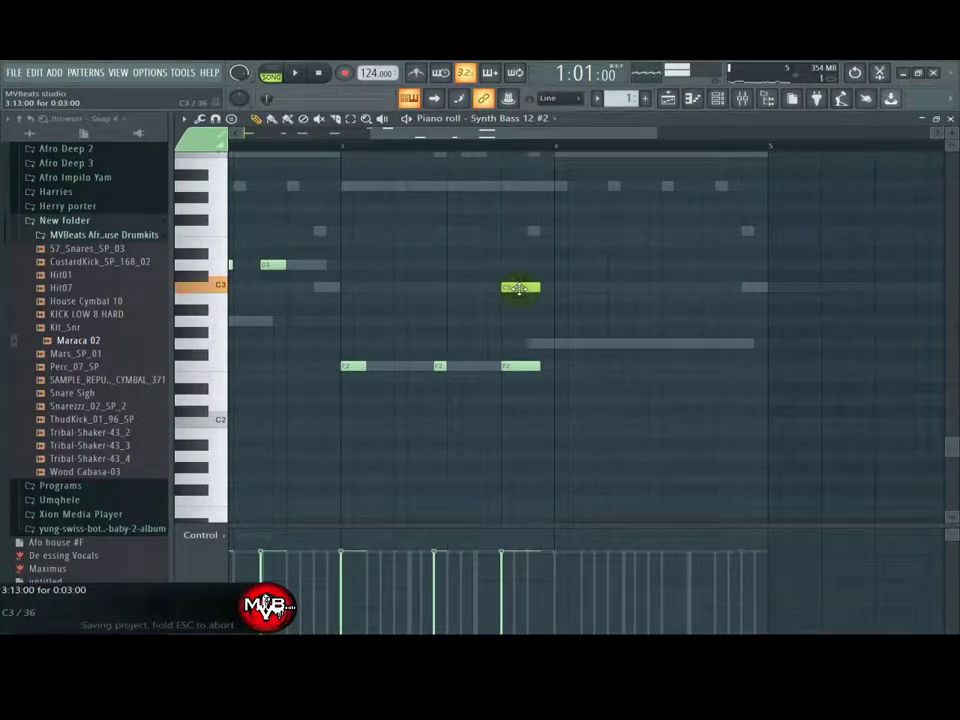
left_click_drag(531, 290, 553, 288)
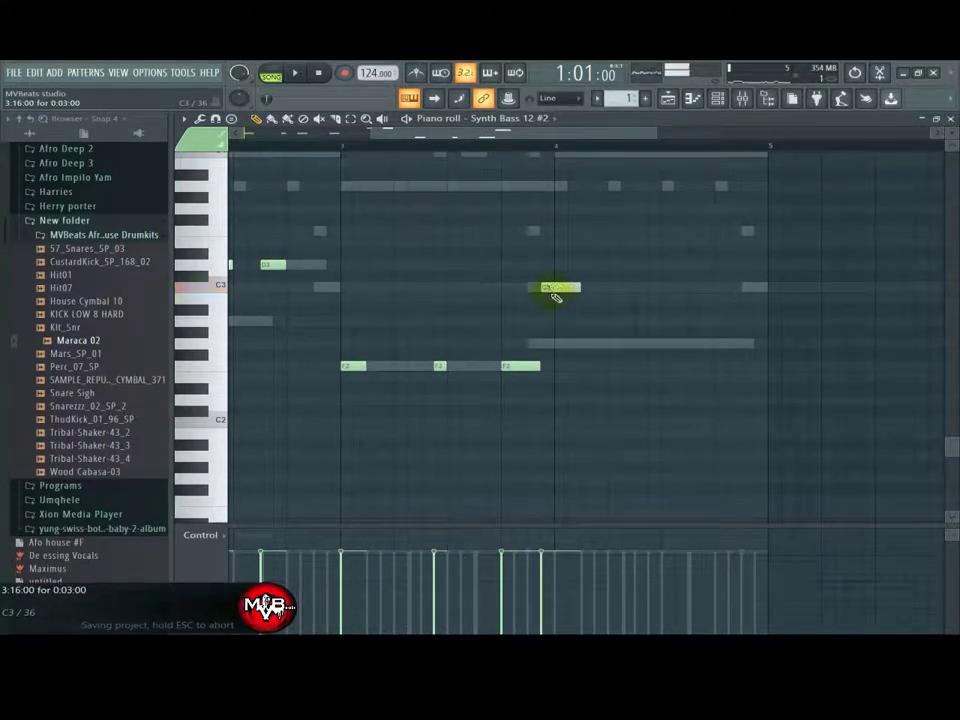
left_click_drag(515, 371, 490, 369)
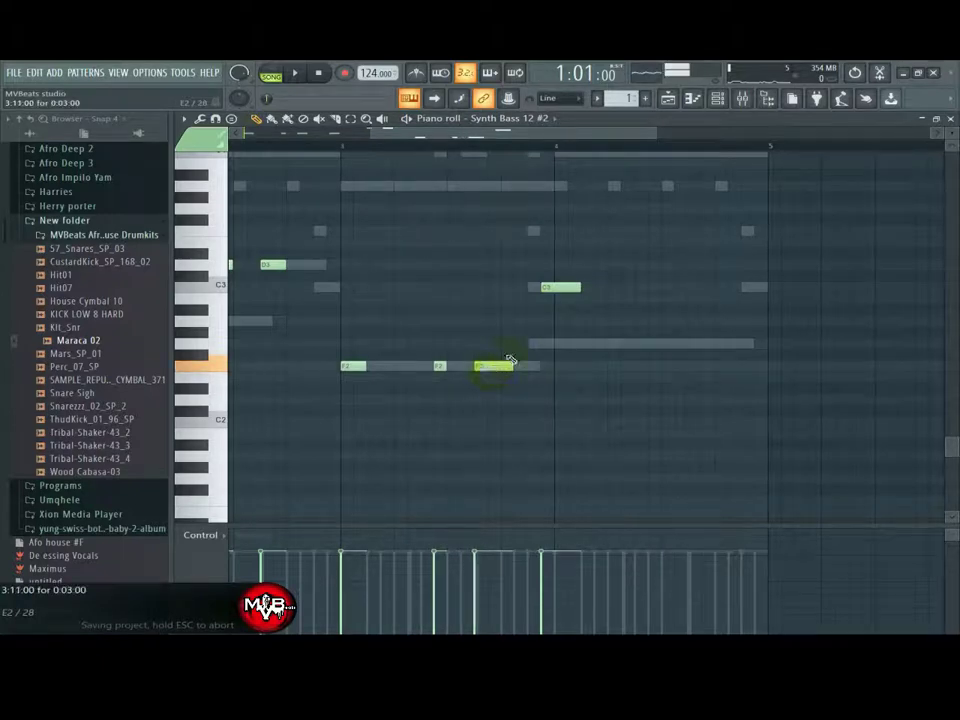
left_click_drag(553, 287, 509, 288)
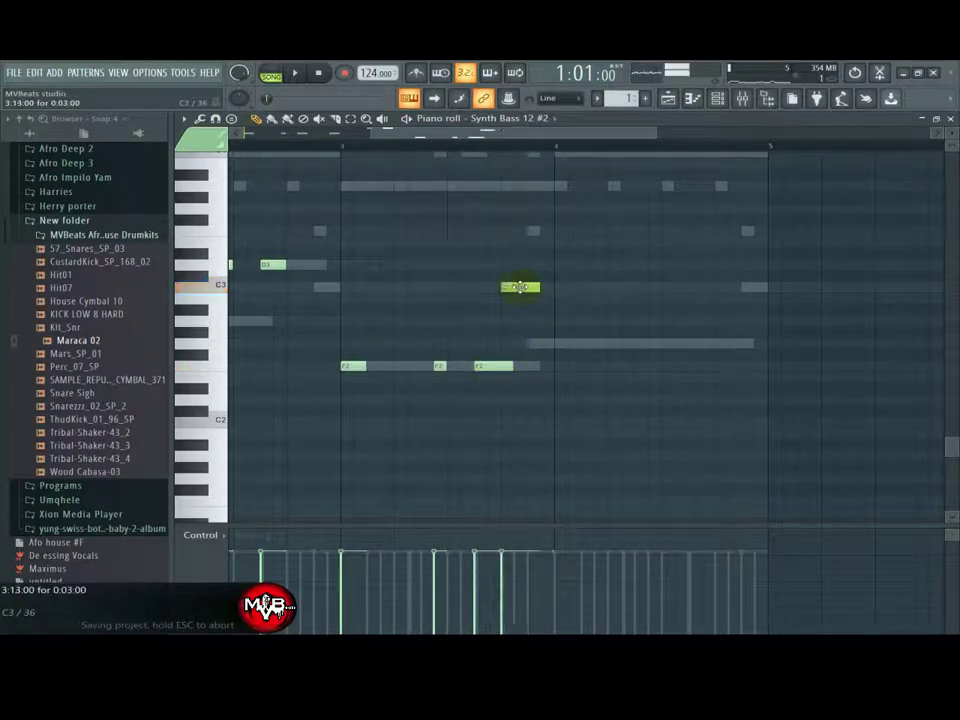
Step: Draw a two-step G2 at the start of bar 4, a one-step G2 on step 8 and a three-step E2 on step 11
left_click(561, 347)
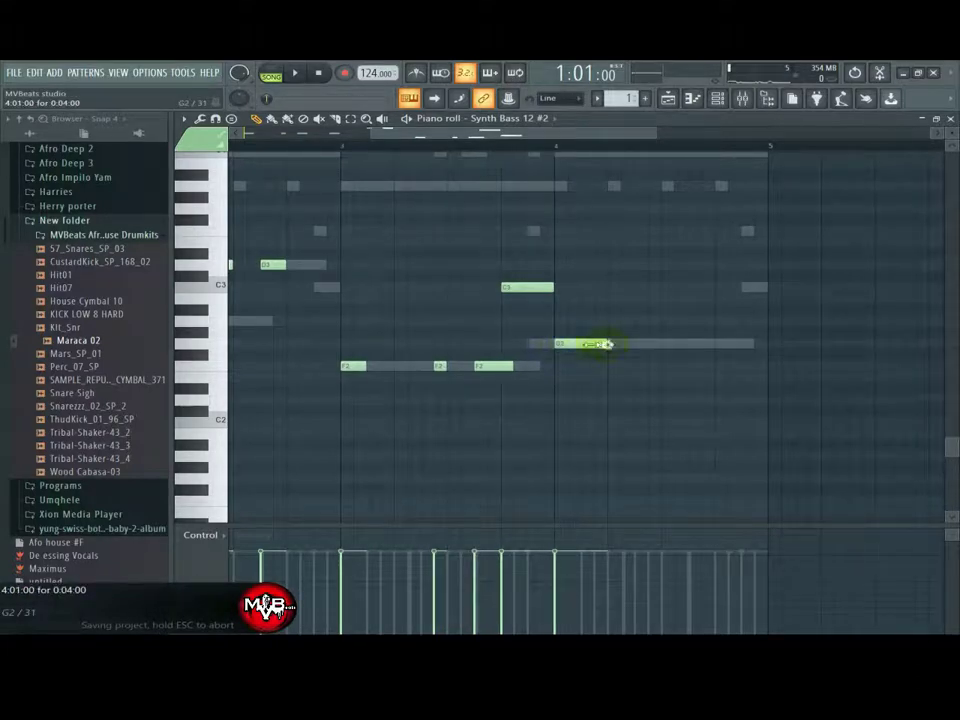
left_click_drag(607, 344, 581, 344)
left_click(655, 344)
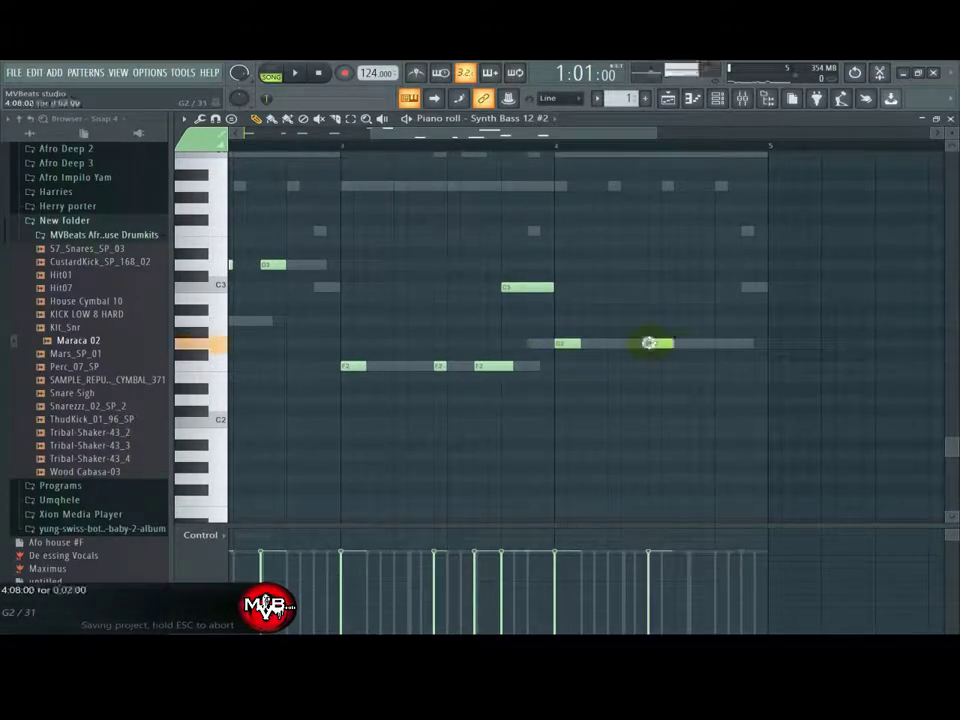
left_click(690, 377)
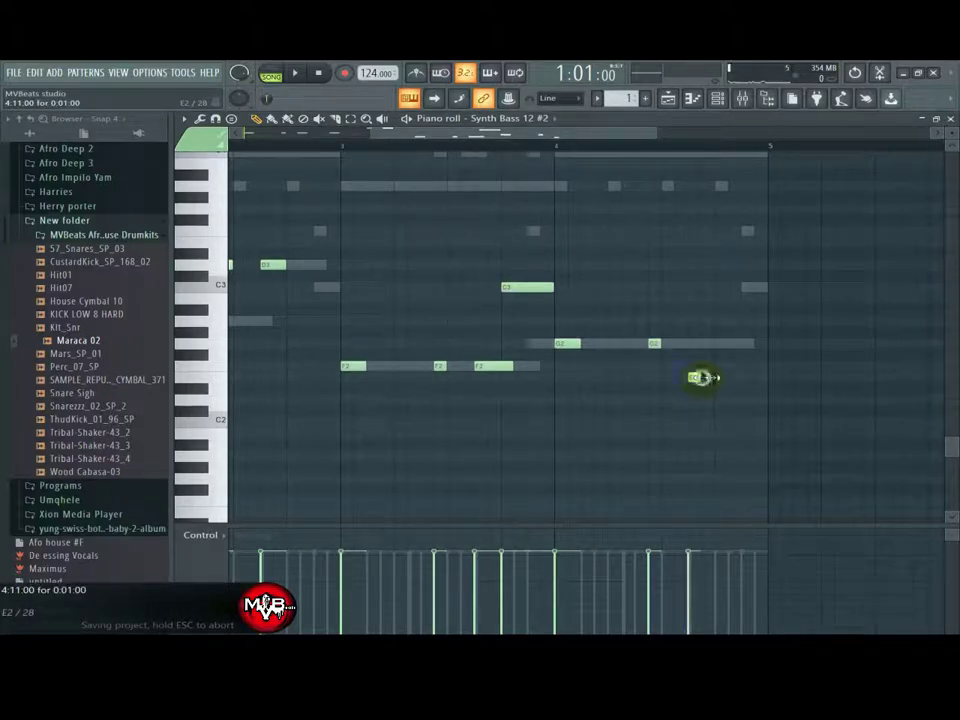
left_click_drag(708, 377, 733, 377)
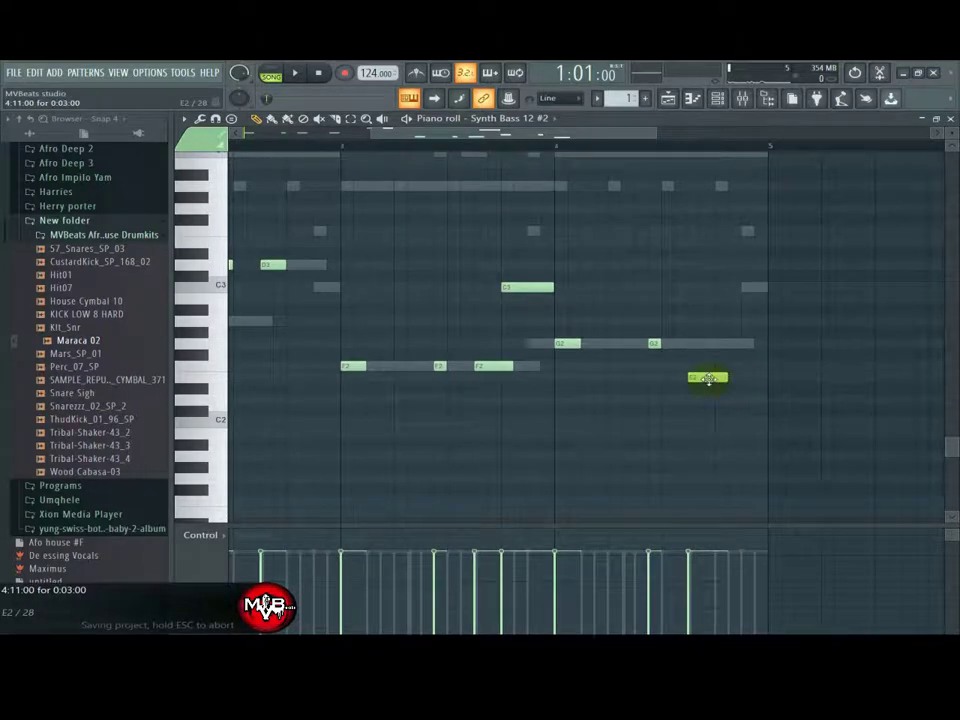
double_click(708, 377)
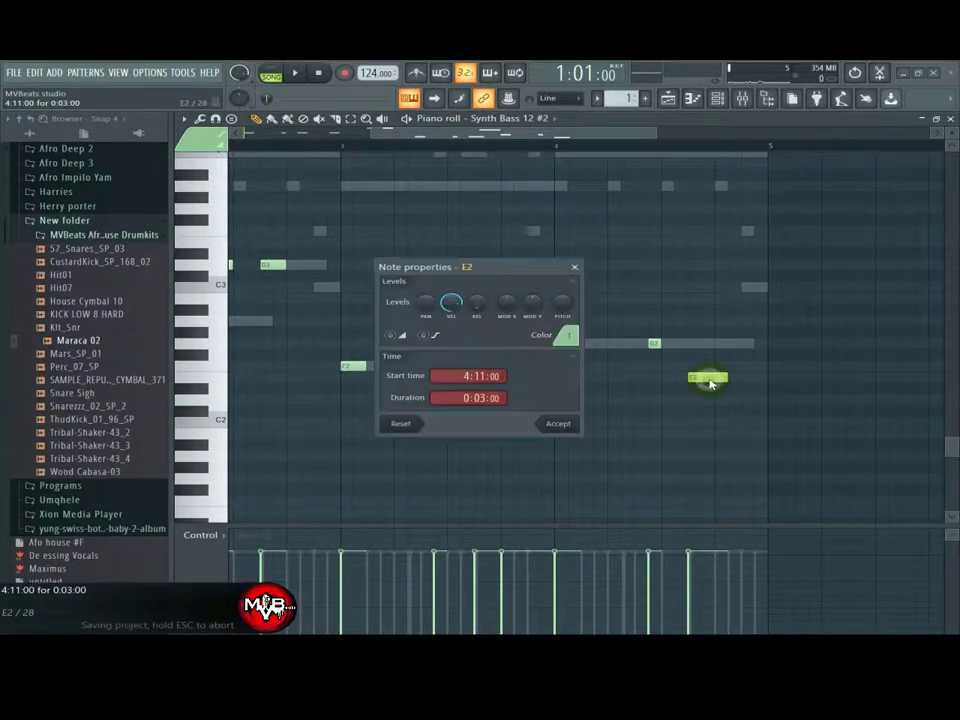
left_click(574, 268)
Step: Add a three-step F3 on step 13 and a two-step E3 on step 15 of bar 4, and play back the bass line
key("space")
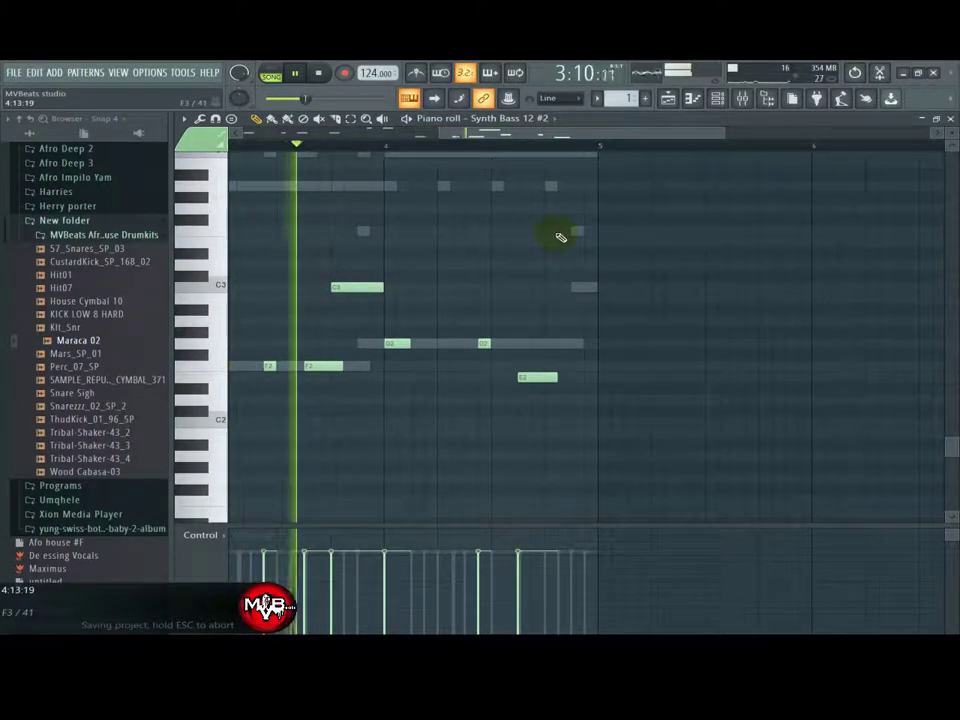
left_click(554, 232)
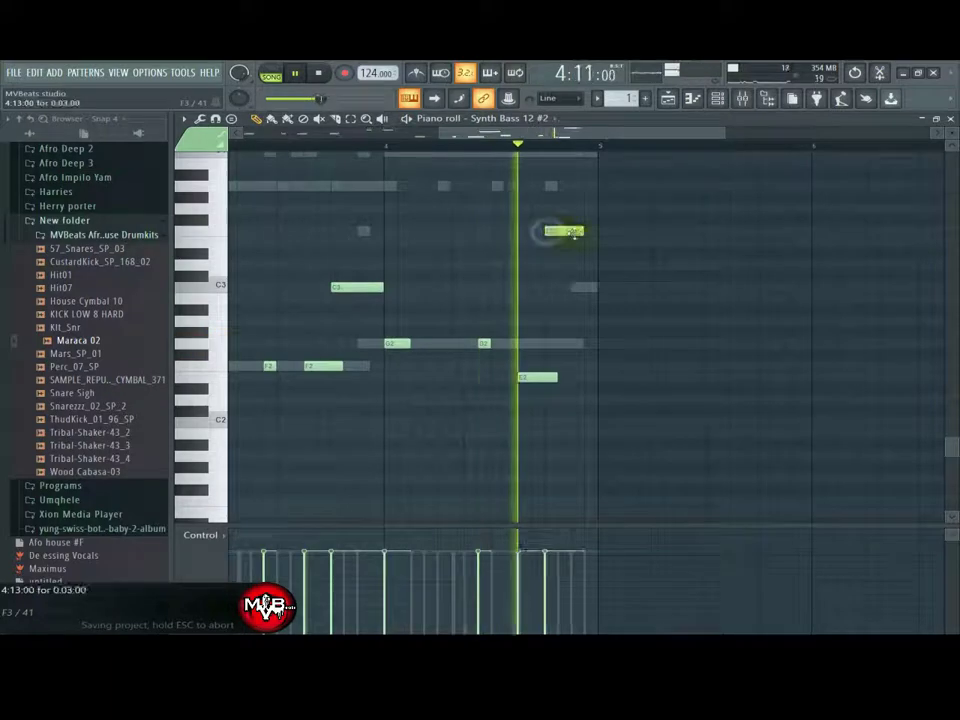
left_click(577, 242)
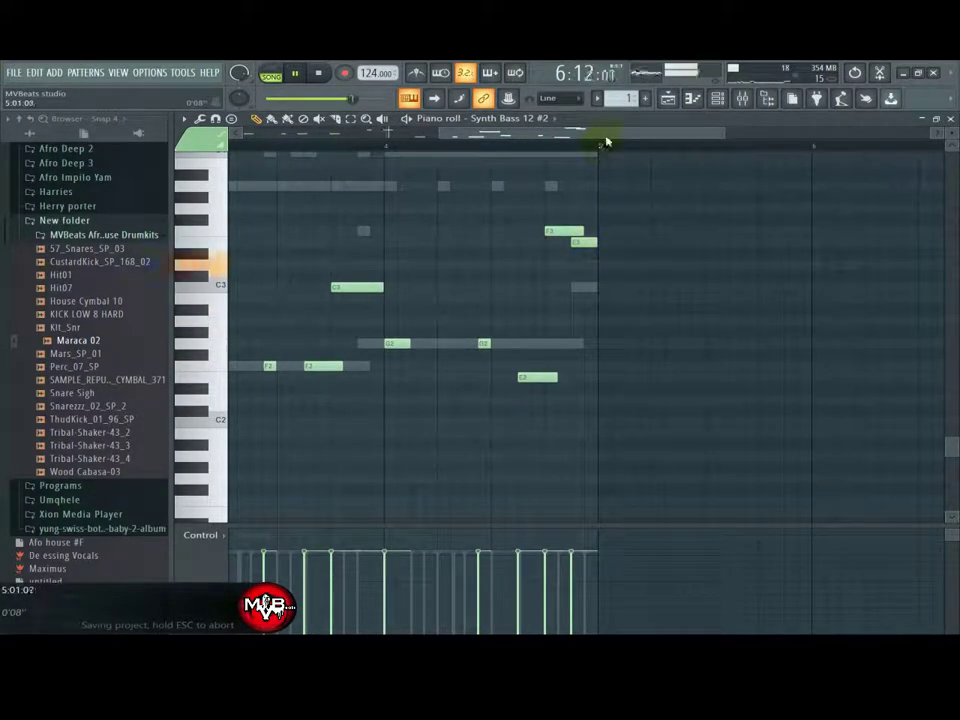
left_click_drag(605, 136, 342, 138)
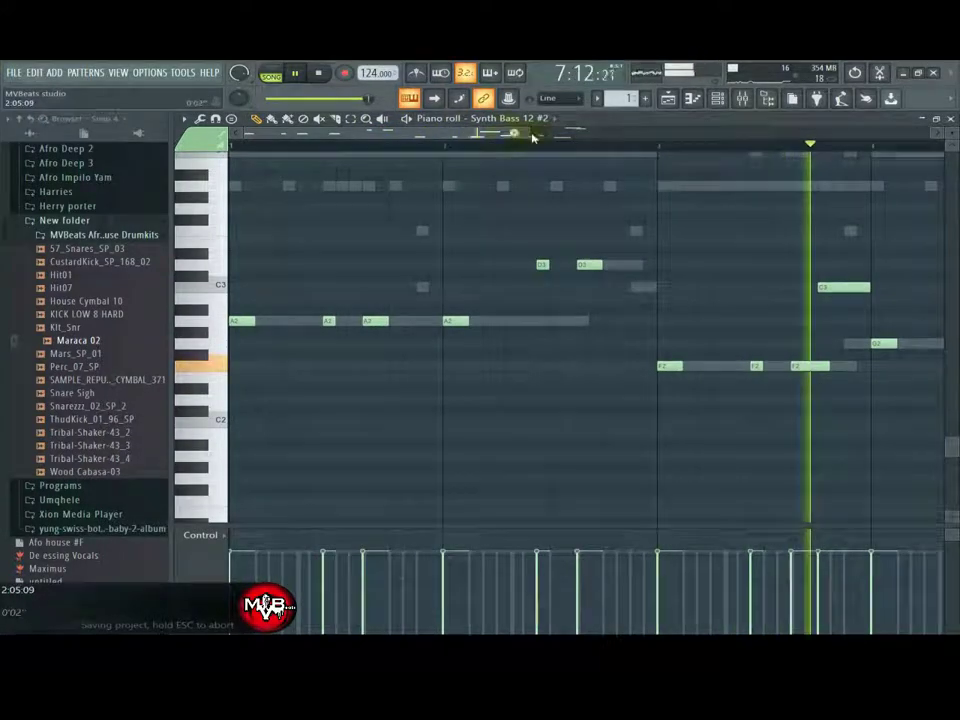
left_click_drag(521, 134, 617, 140)
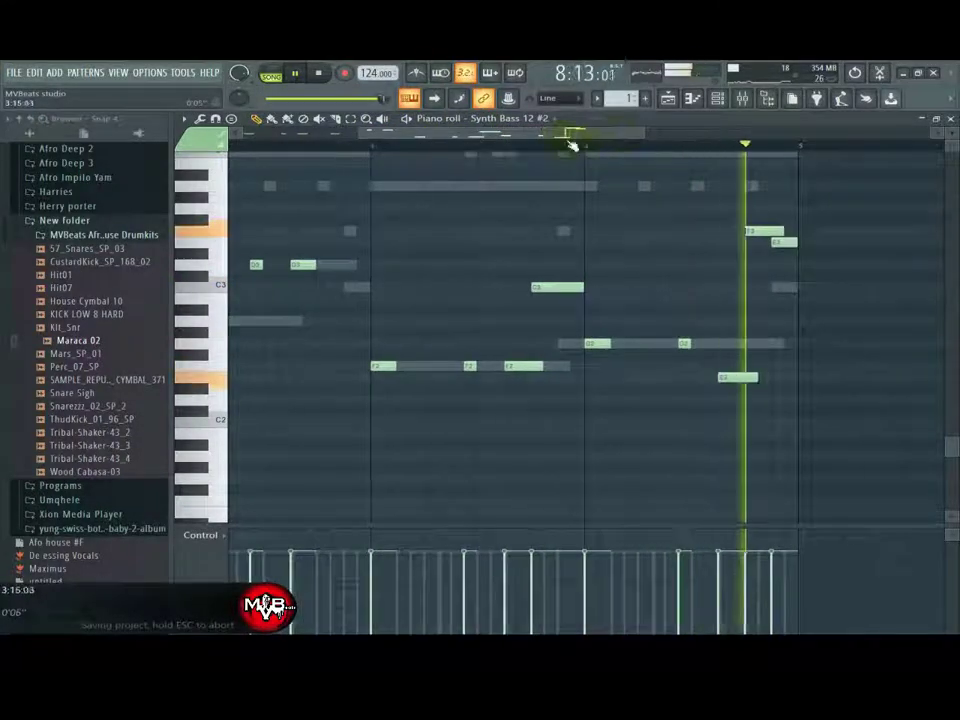
Step: Stop playback and add a new Hypersonic instrument channel to the channel rack
left_click(717, 98)
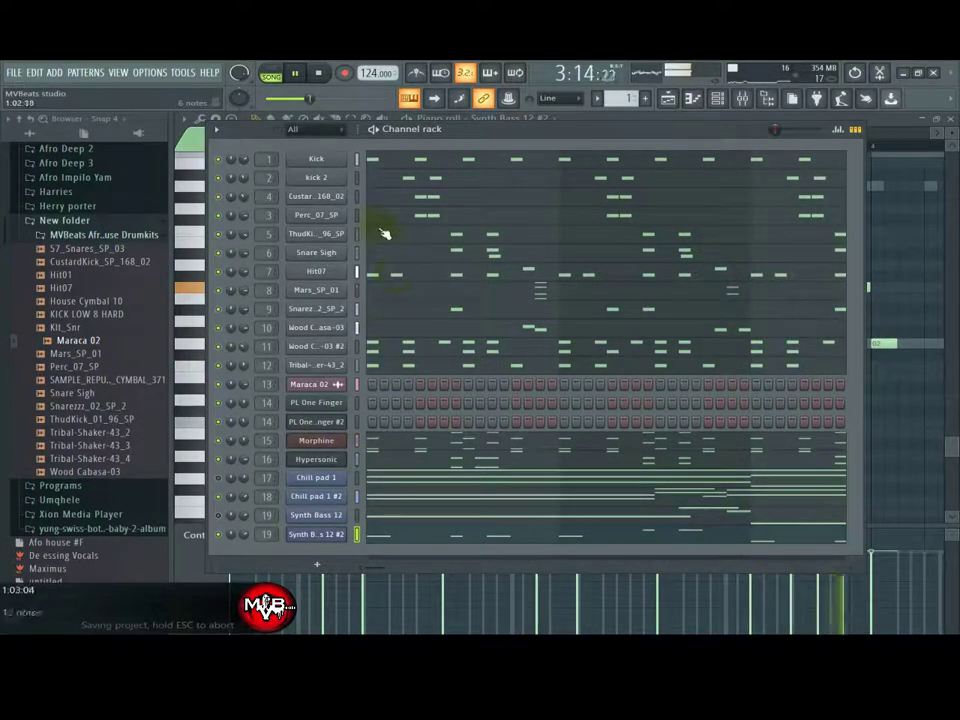
left_click_drag(549, 134, 546, 133)
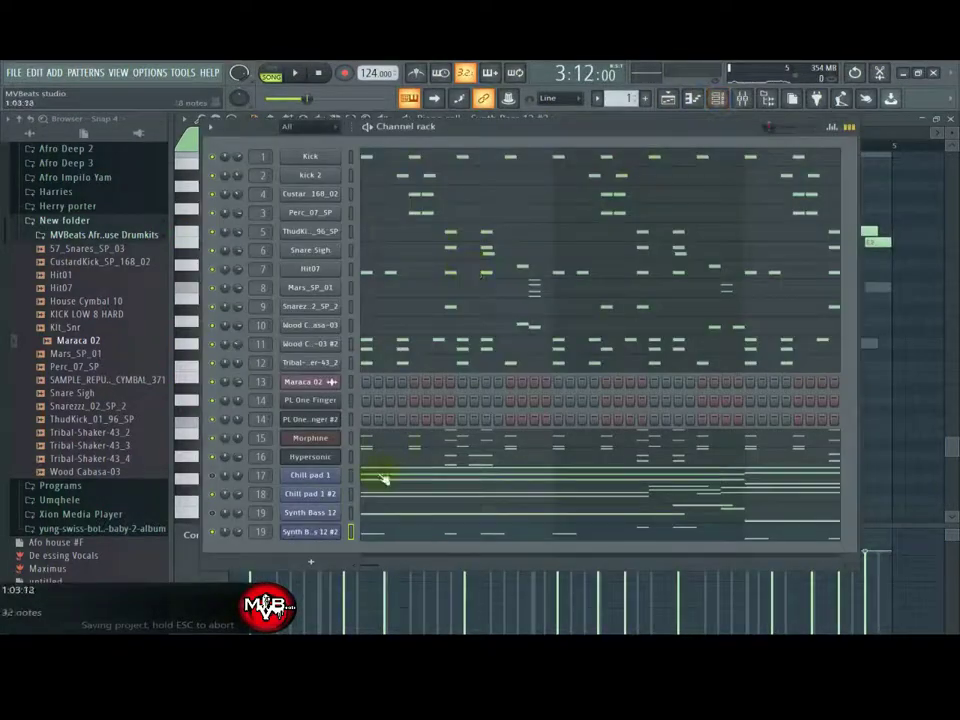
left_click(310, 562)
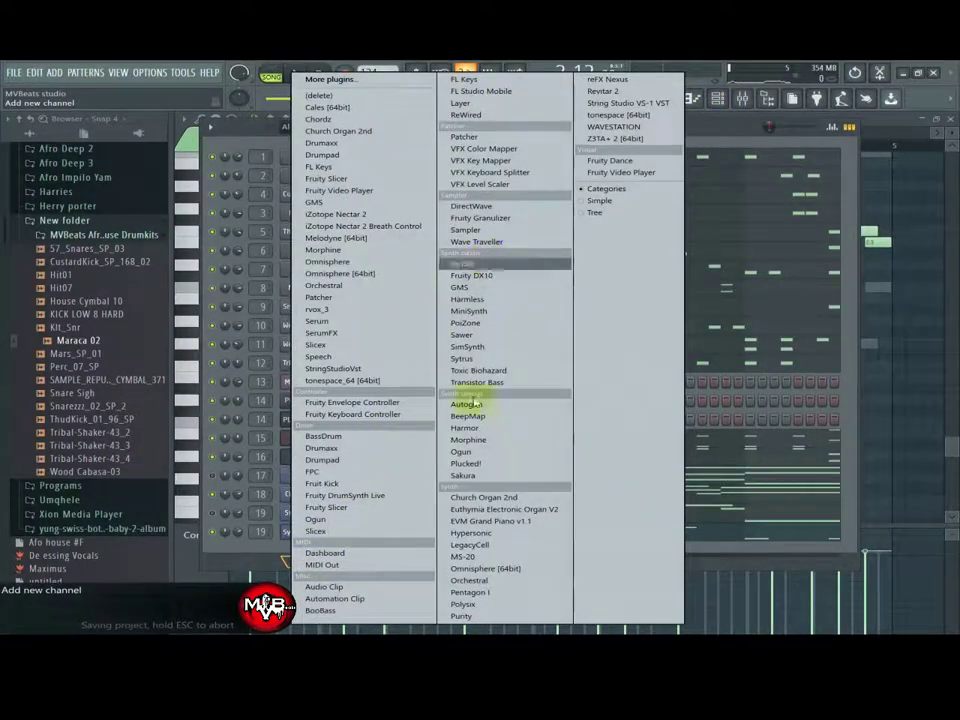
left_click(472, 532)
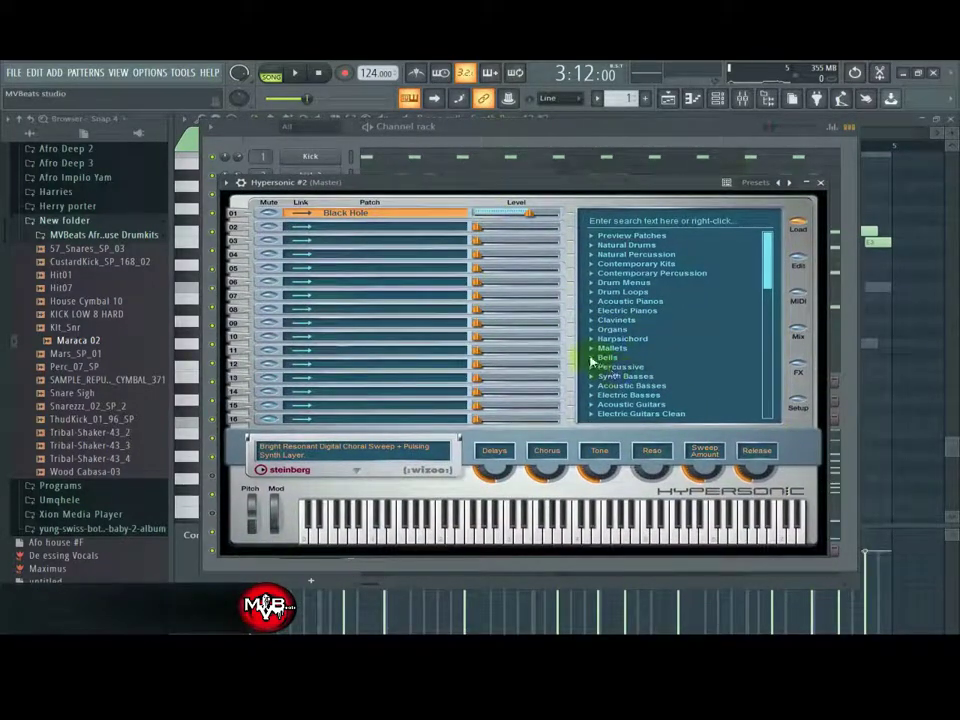
Step: Browse Hypersonic's Bells and Strings categories and load the Strings + Horns patch from the Orchestral category
left_click(598, 358)
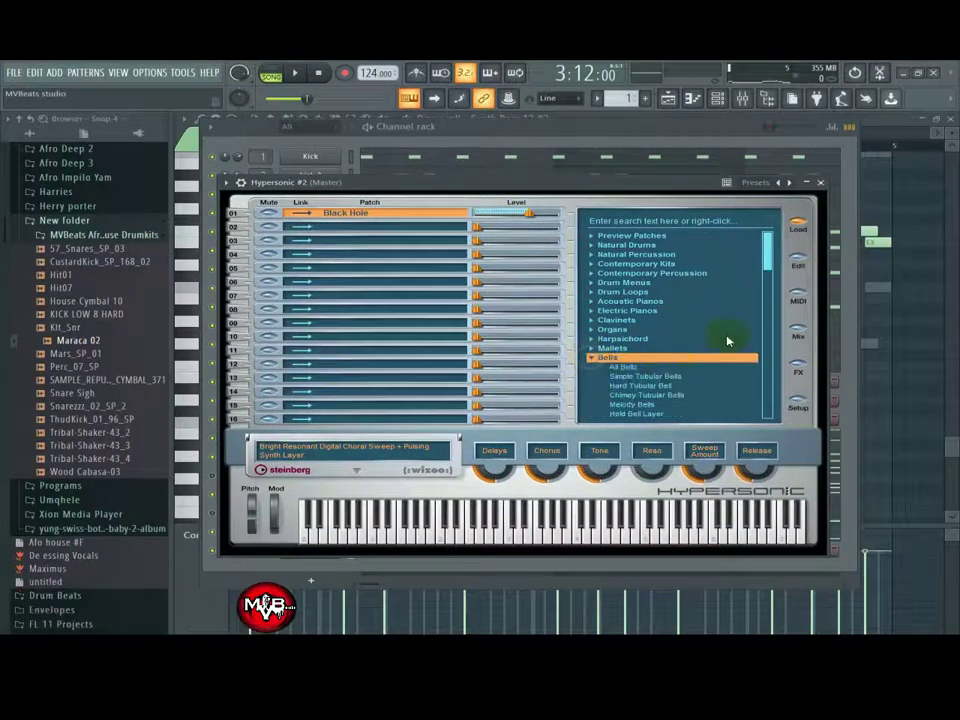
mouse_move(765, 268)
left_mouse_down()
mouse_move(766, 326)
mouse_move(766, 256)
left_mouse_up()
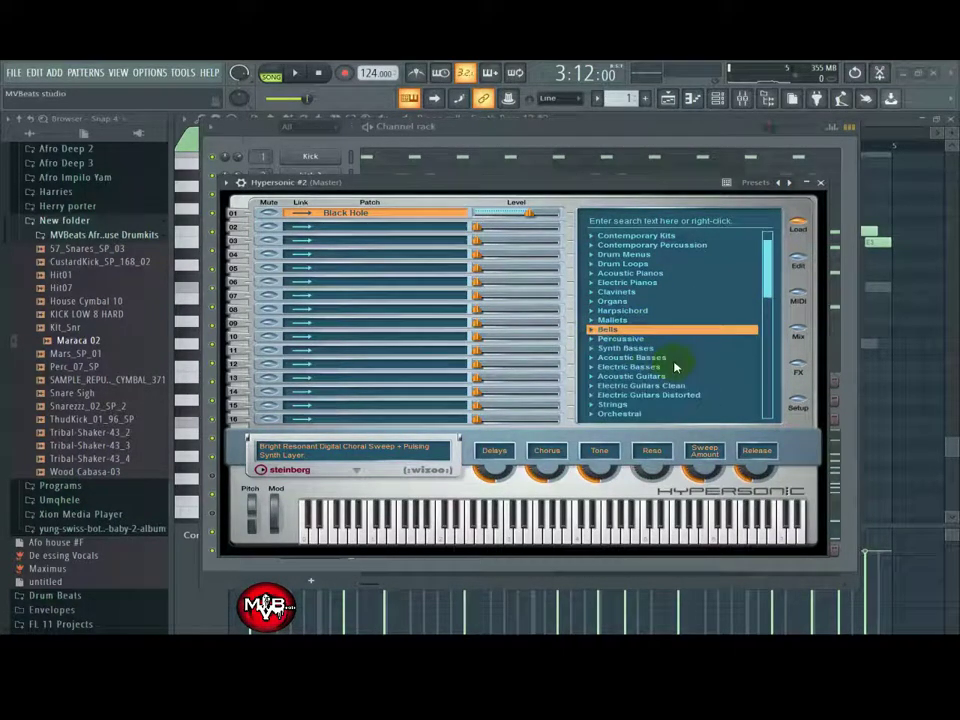
left_click(594, 406)
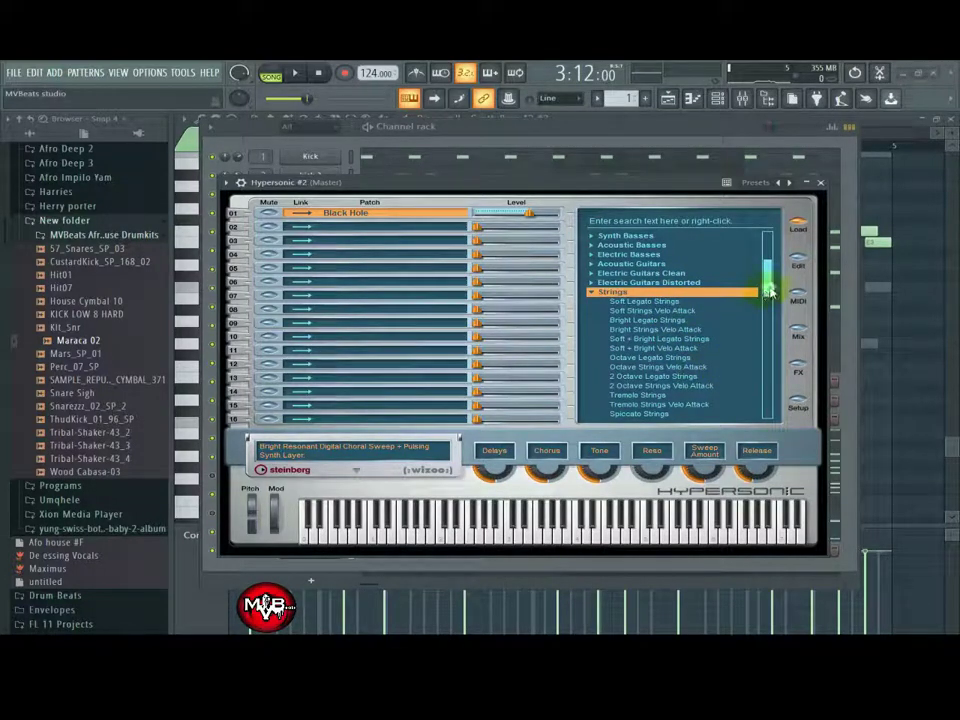
mouse_move(770, 291)
left_mouse_down()
mouse_move(769, 334)
mouse_move(771, 293)
left_mouse_up()
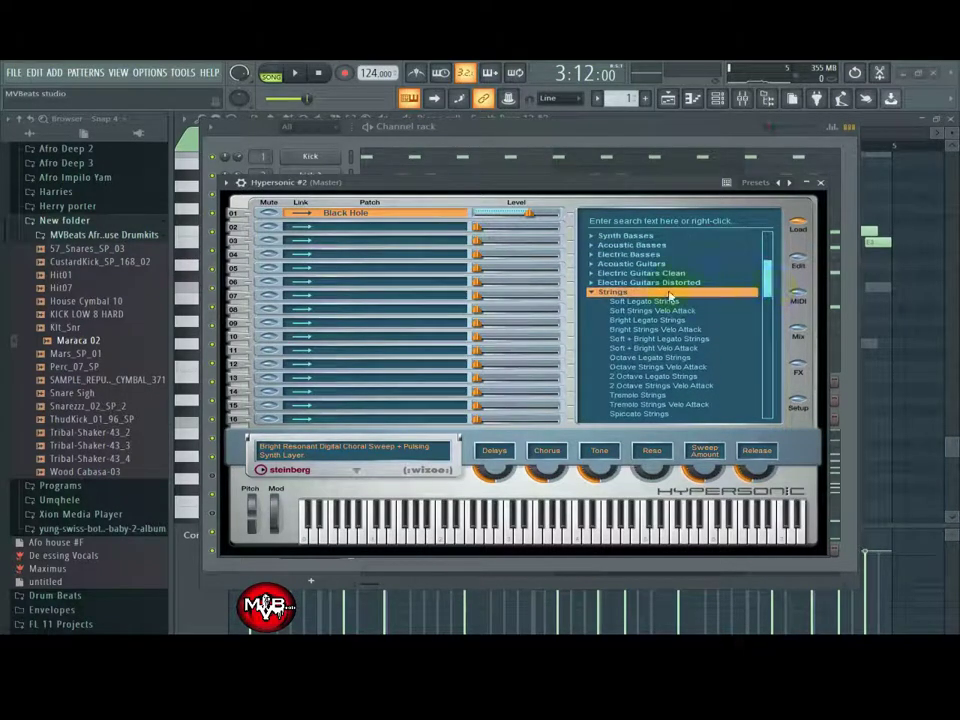
left_click(597, 293)
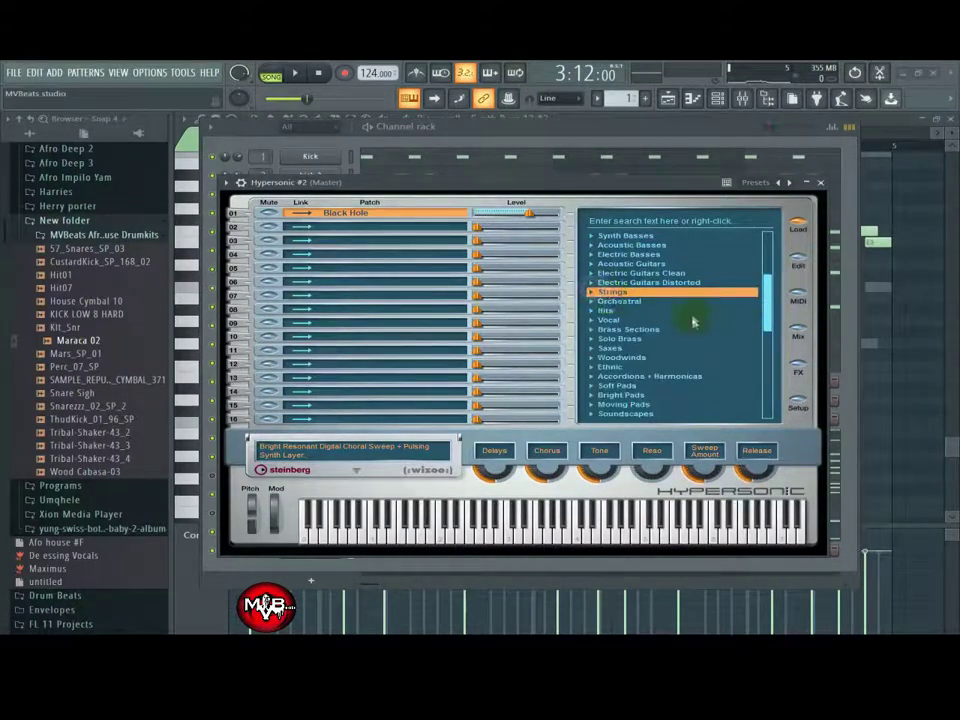
left_click(594, 302)
left_click(651, 314)
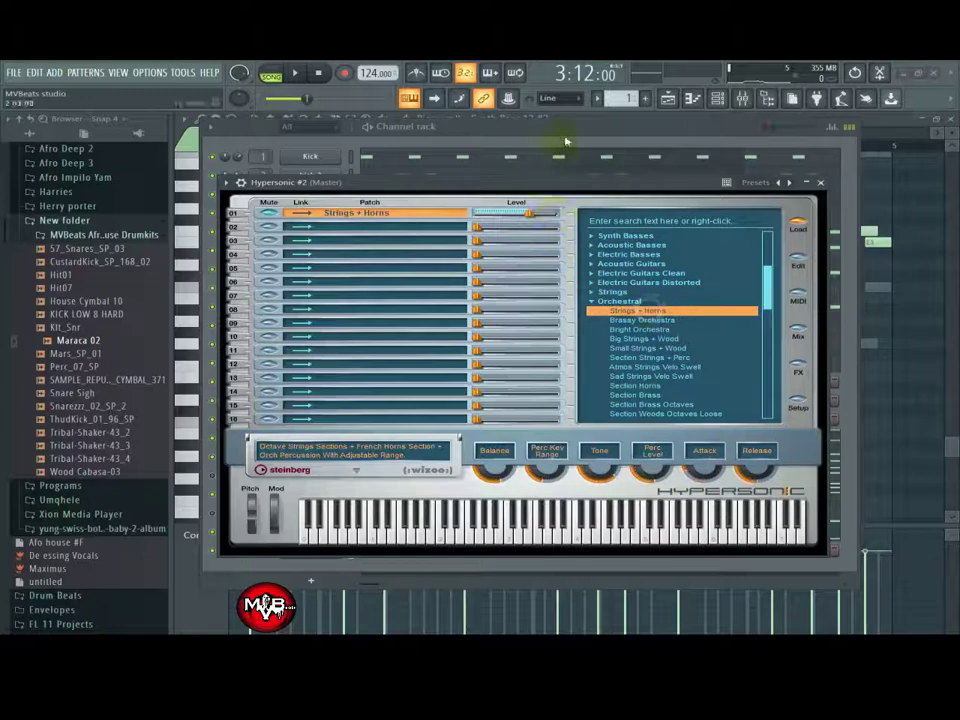
Step: Open the empty piano roll of the newly added Hypersonic channel
left_click(421, 122)
right_click(305, 553)
left_click(381, 482)
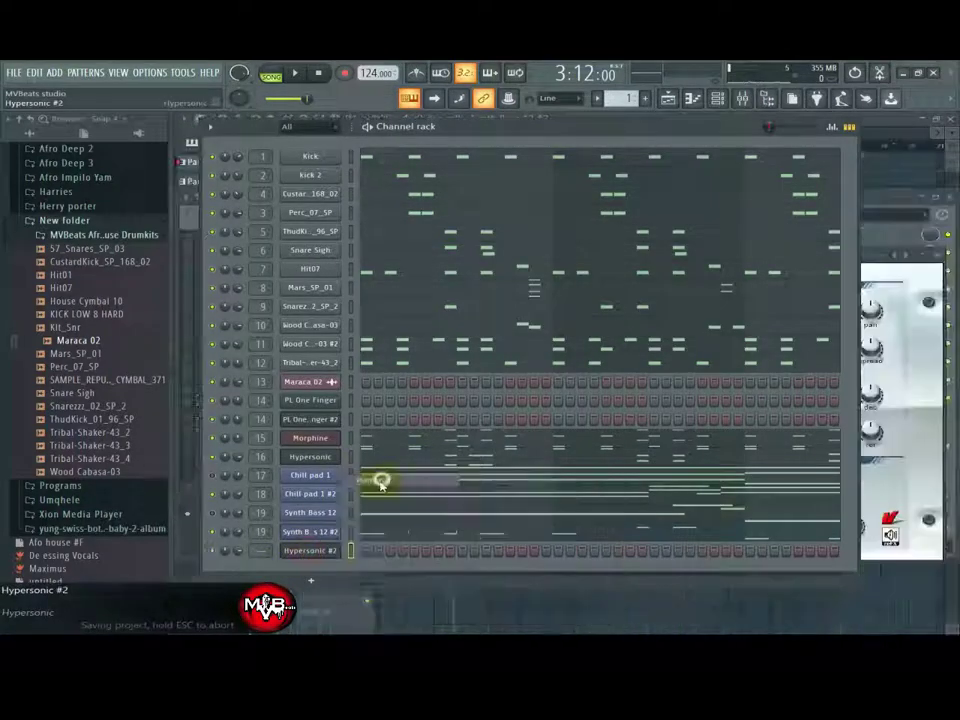
Step: Place one-step A3 notes on steps 3 and 7 of bar 1 in the Hypersonic #2 piano roll and briefly play them back
scroll(232, 340, "down", 3)
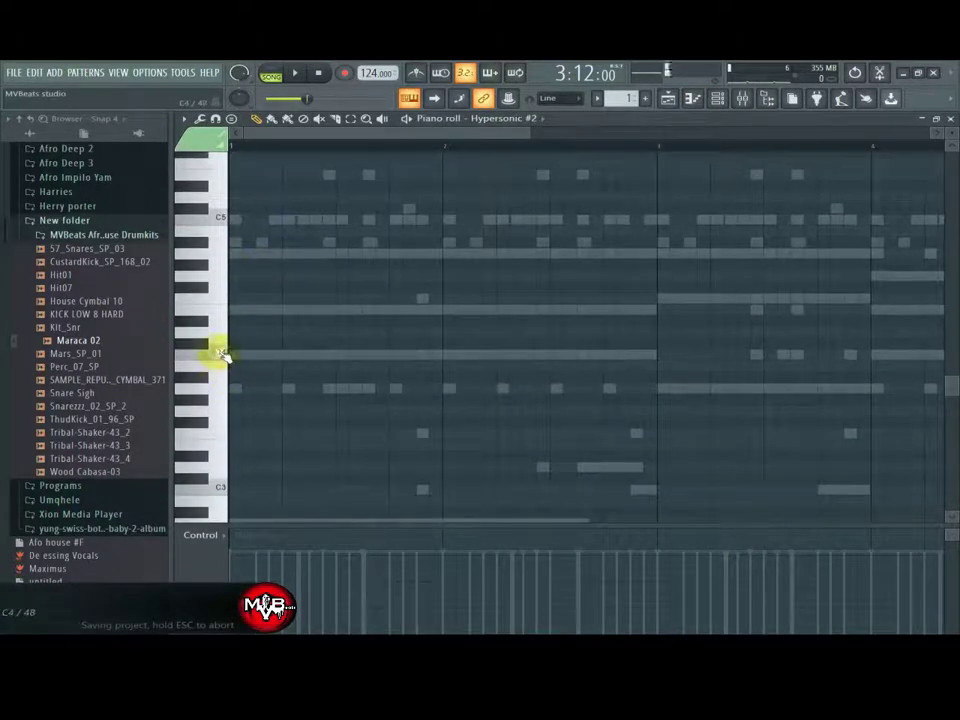
scroll(222, 360, "down", 3)
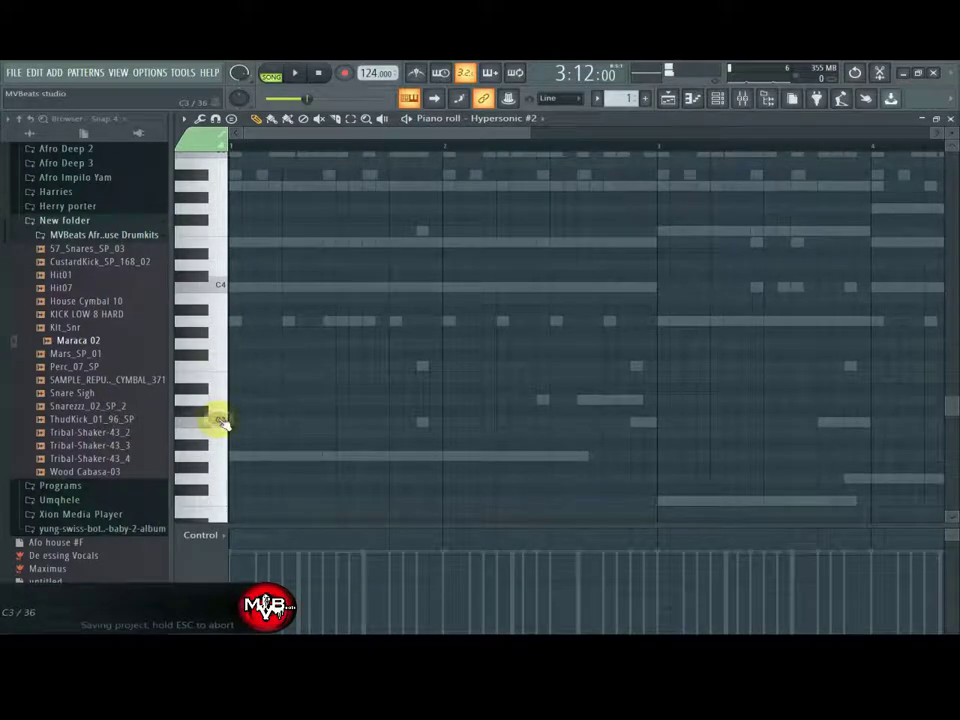
left_click(258, 322)
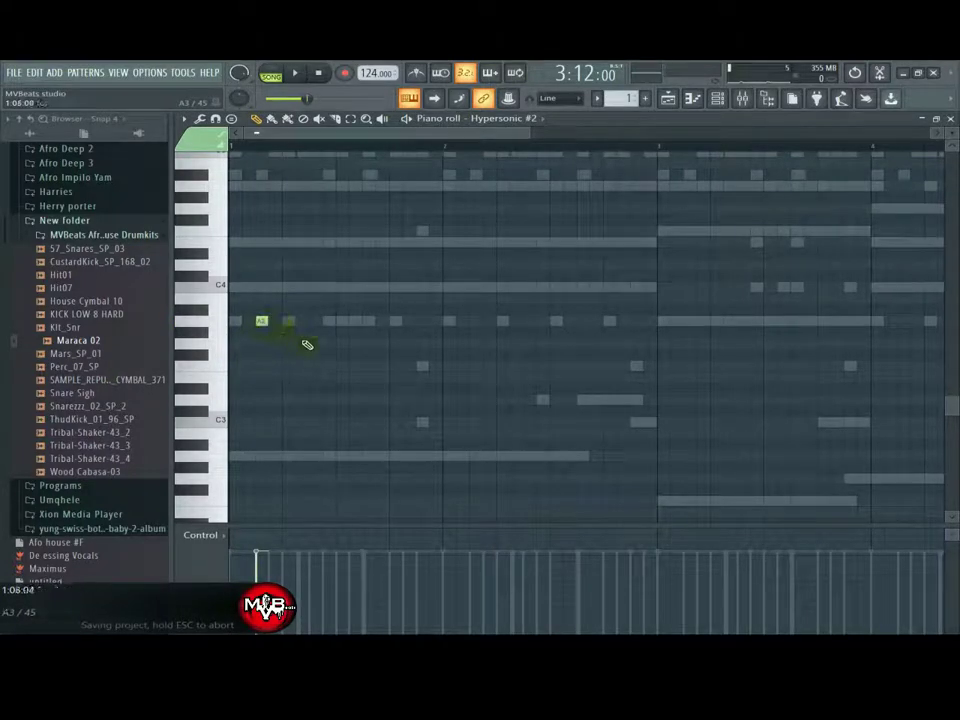
left_click(315, 321)
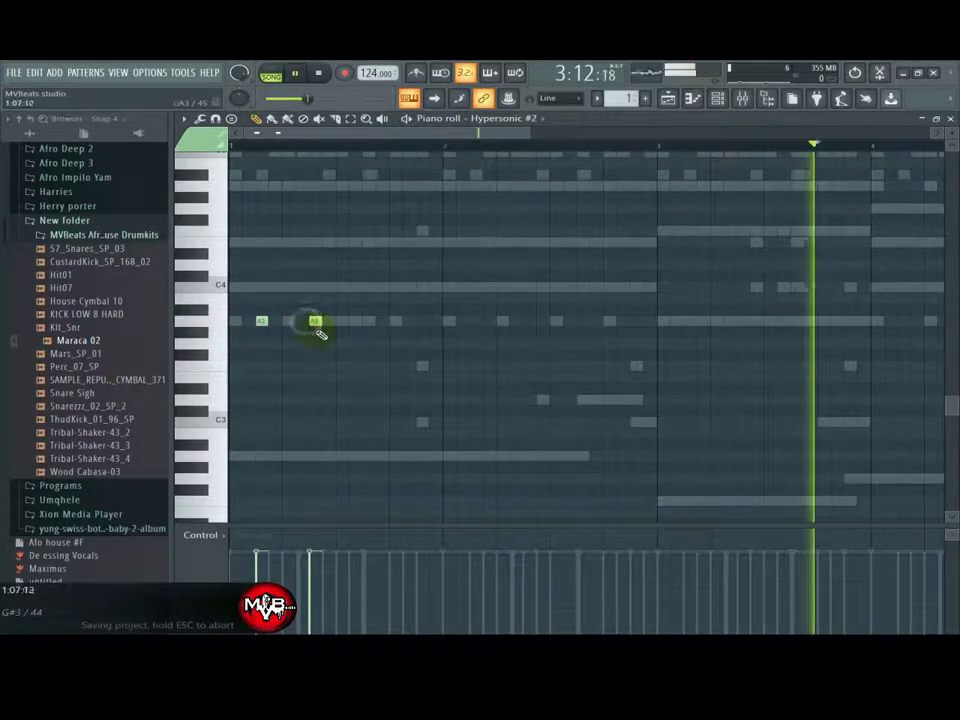
key("space")
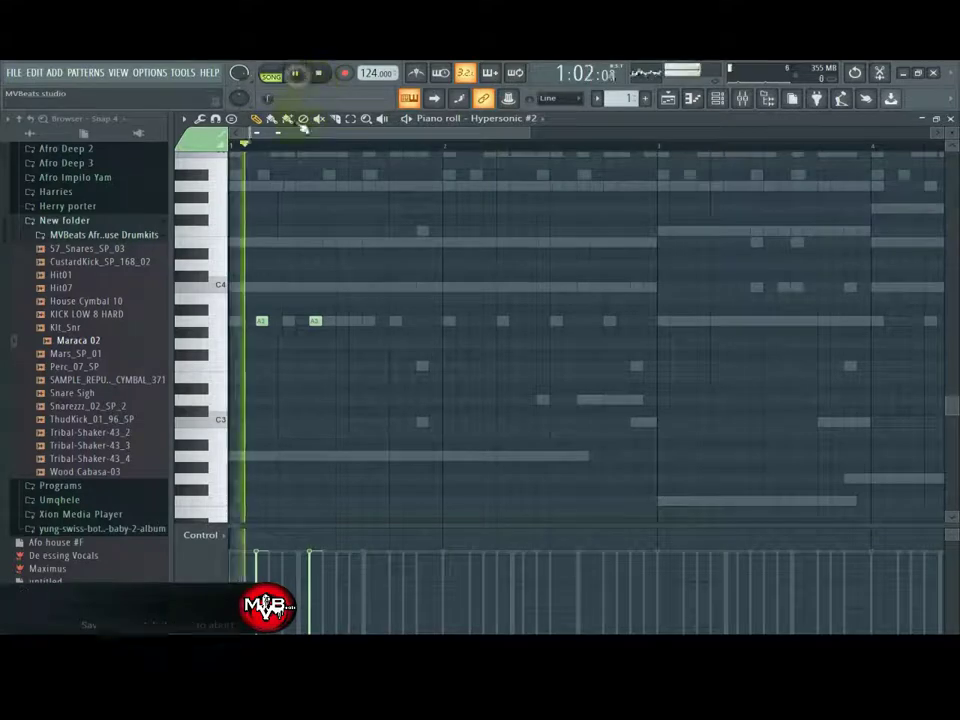
key("space")
scroll(433, 311, "down", 1)
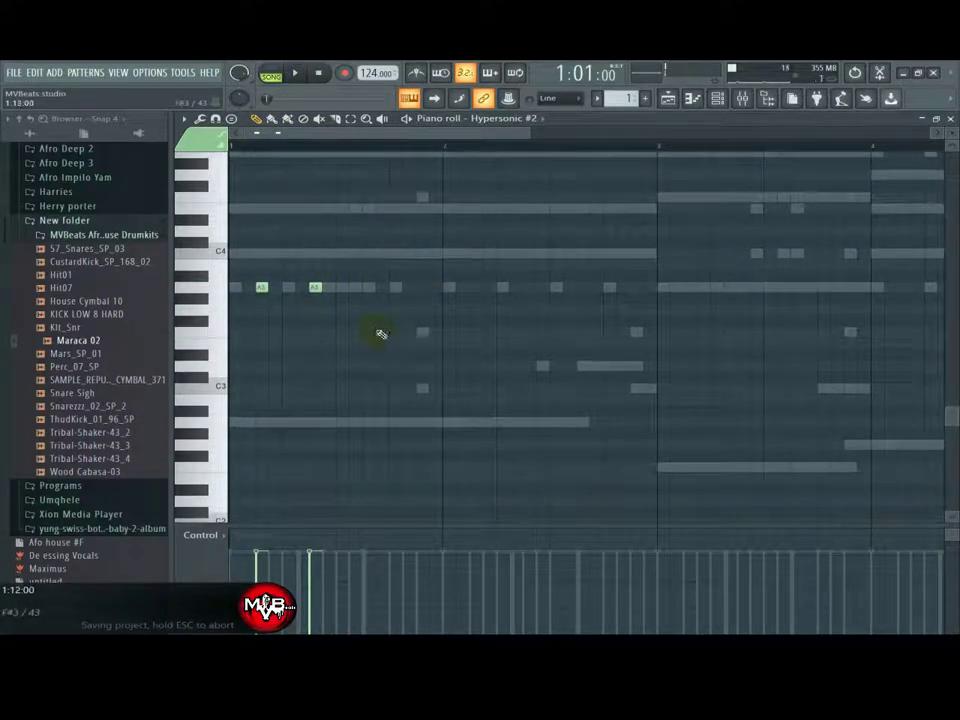
Step: Add one-step E2 and A2 notes on steps 3 and 7 of bar 1, beneath the A3 notes
scroll(339, 364, "down", 2)
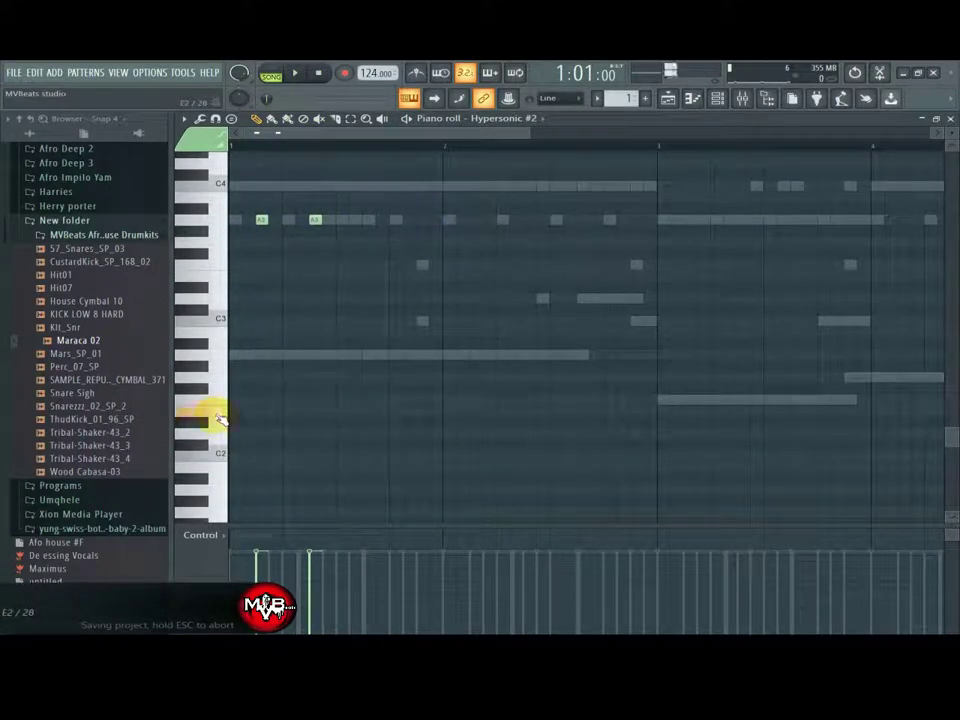
left_click(248, 411)
left_click(288, 411)
left_click_drag(288, 411, 315, 411)
left_click_drag(248, 411, 261, 411)
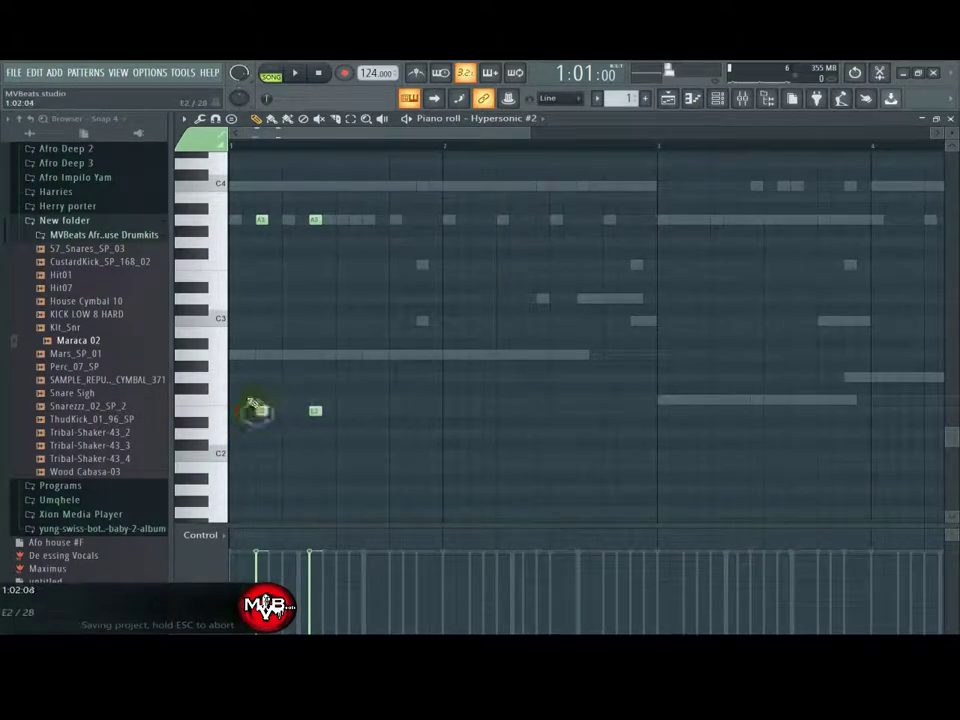
left_click(259, 356)
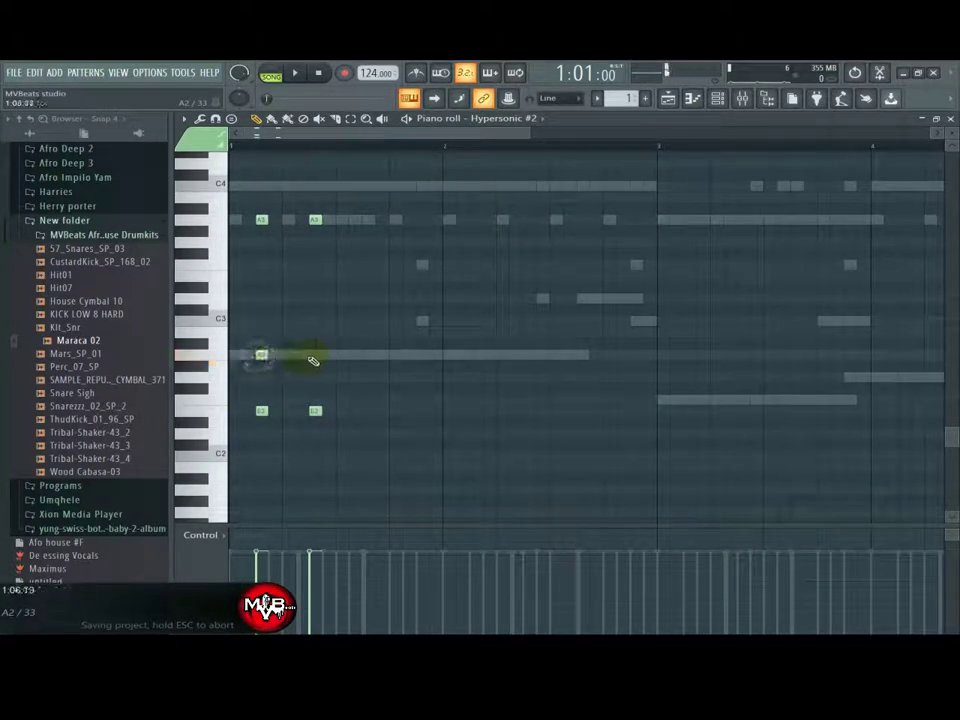
left_click(310, 356)
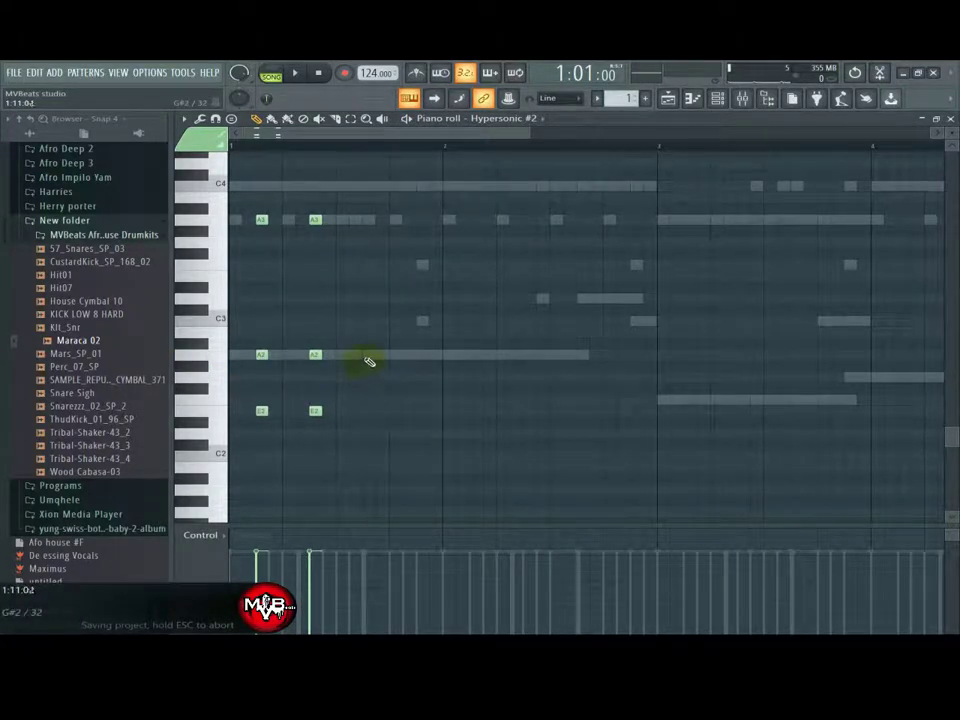
Step: Add one-step A2 and E2 notes on steps 11 and 15 of bar 1
left_click(368, 357)
left_click(420, 356)
left_click(421, 411)
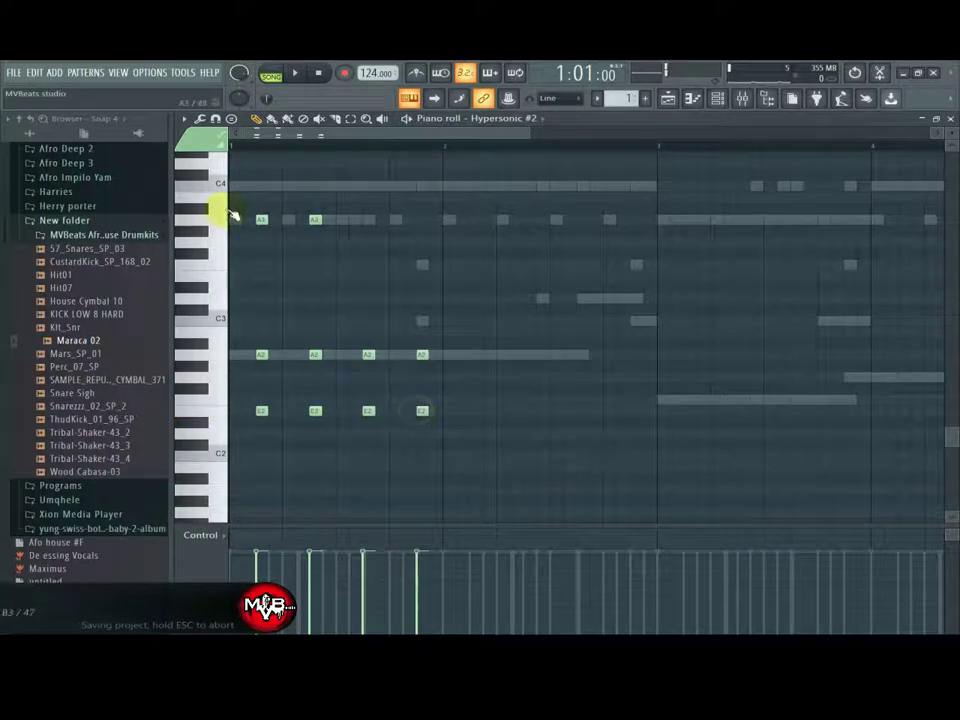
Step: Select the A2 and E2 notes of bar 1 and duplicate them across bars 2, 3 and 4
left_click_drag(463, 315, 238, 437)
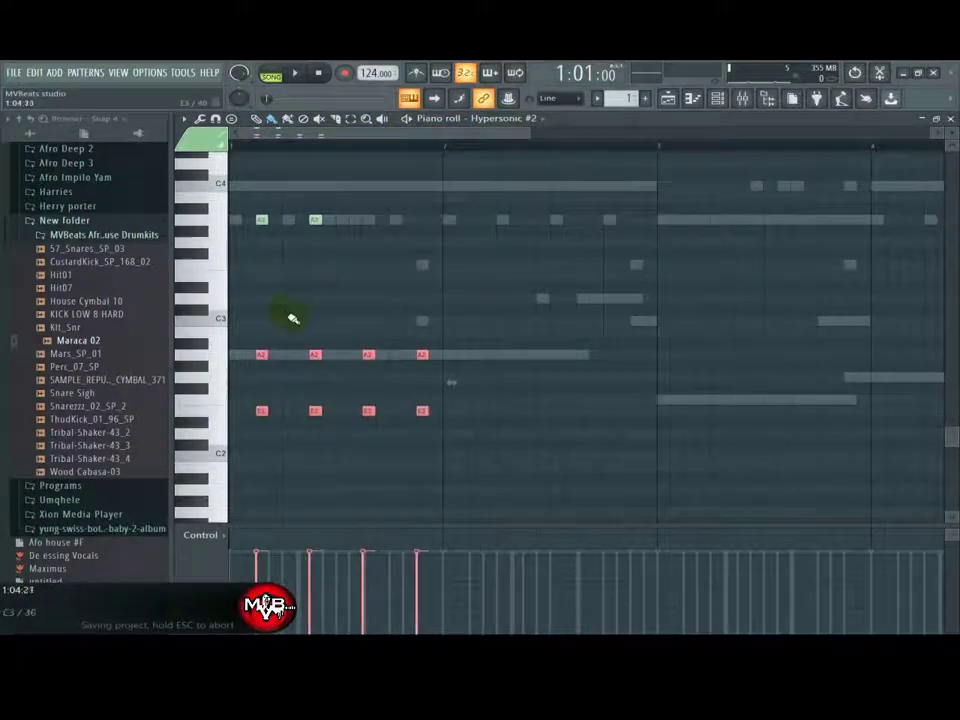
left_click_drag(315, 357, 740, 353)
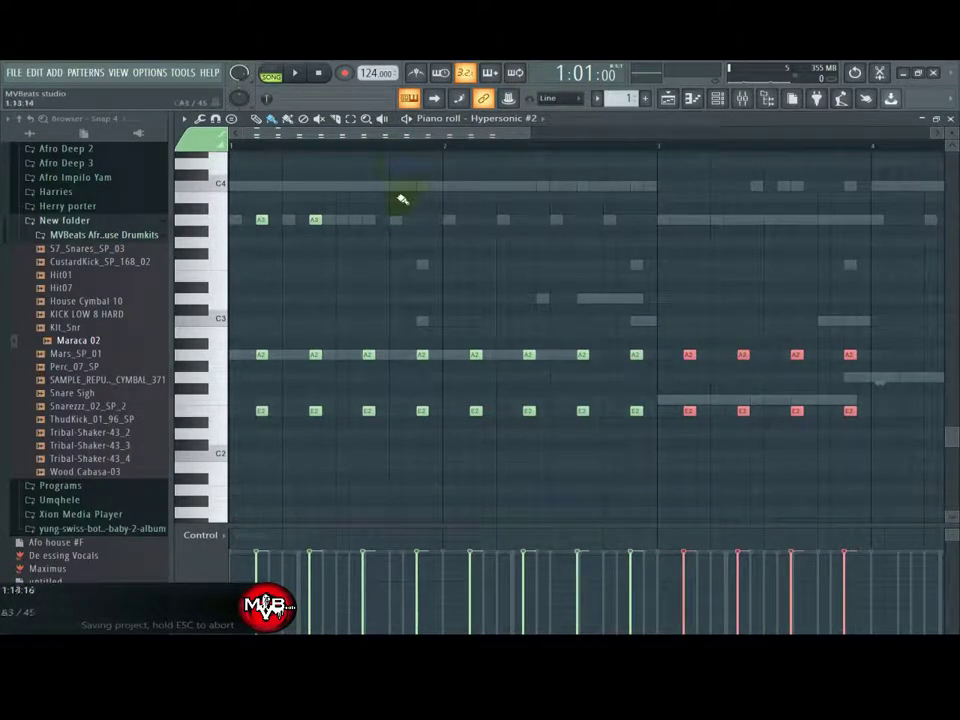
left_click_drag(416, 136, 560, 138)
left_click_drag(525, 354, 739, 356)
Step: Add one-step A3 notes on step 15 of bar 1, steps 3, 7 and 15 of bar 2, and steps 3 and 7 of bar 3
left_click_drag(522, 138, 328, 156)
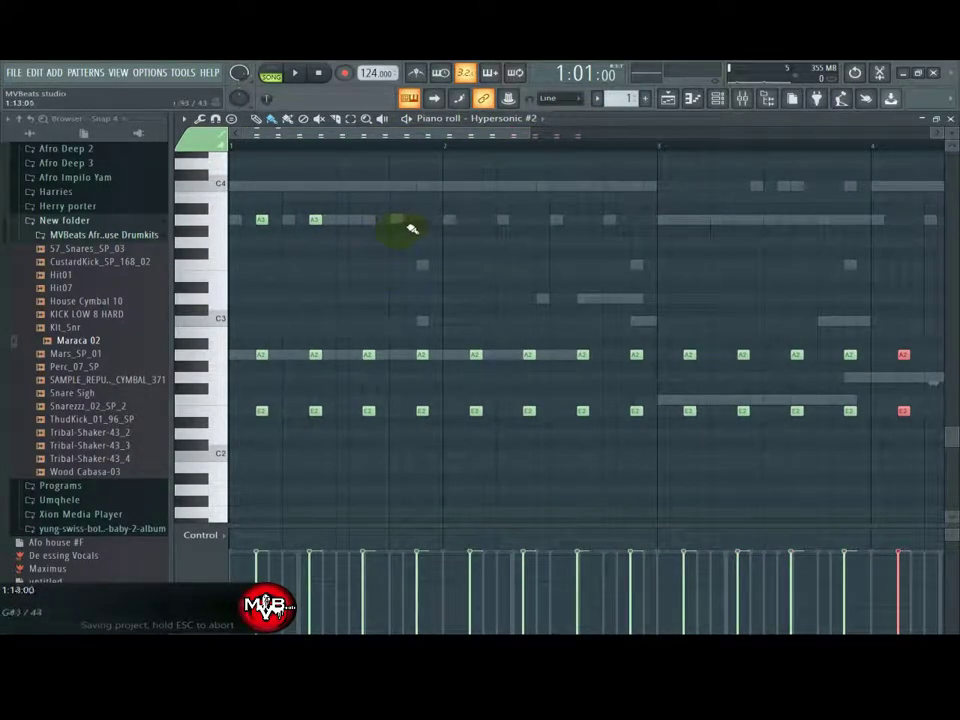
left_click(422, 219)
left_click(475, 219)
left_click(528, 219)
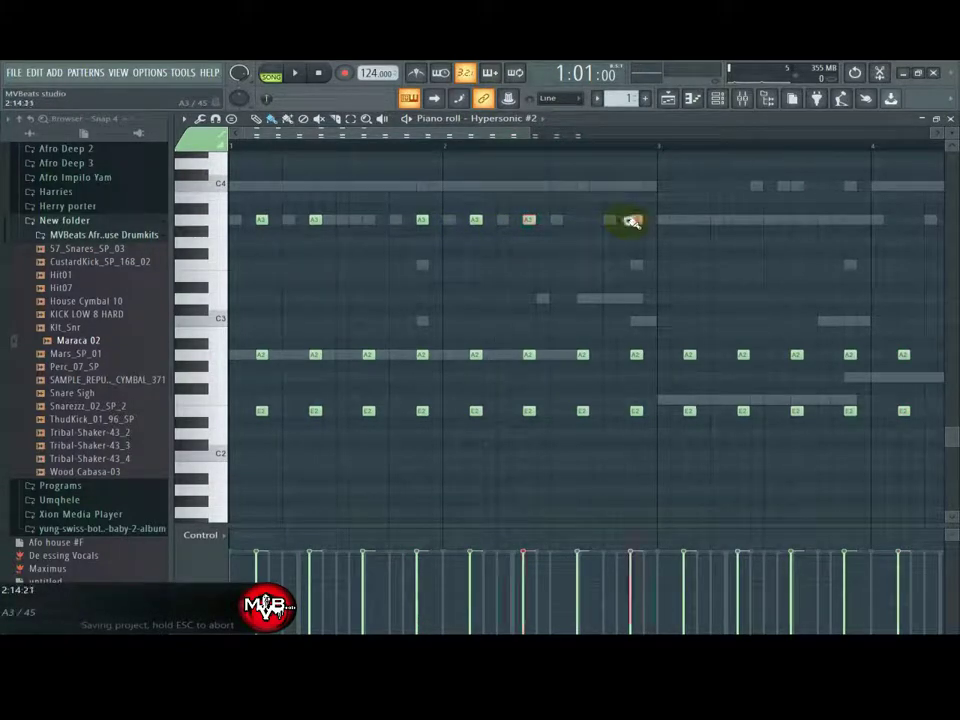
left_click(636, 219)
left_click(689, 219)
left_click(742, 219)
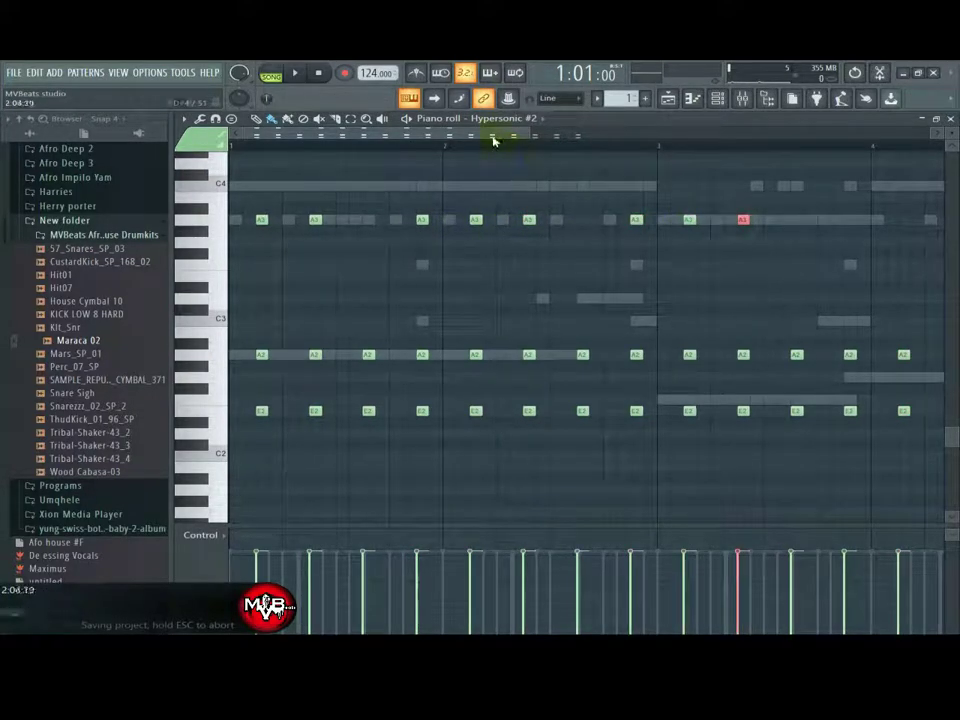
Step: Add one-step A3 notes on step 15 of bar 3 and on steps 3, 7 and 15 of bar 4
left_click_drag(493, 139, 586, 139)
left_click(659, 221)
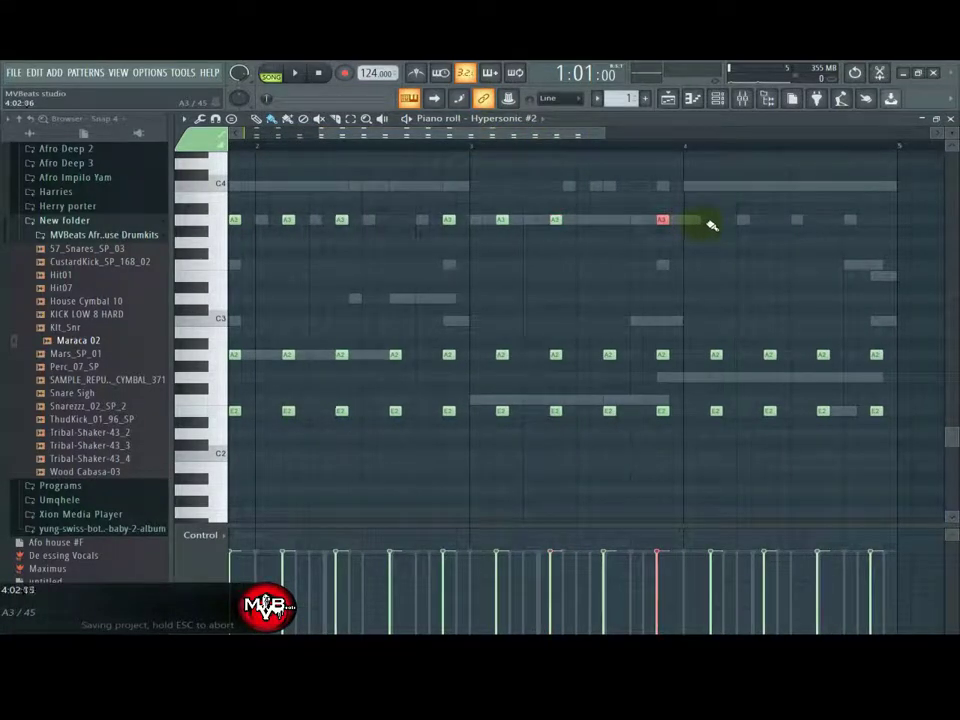
left_click(716, 219)
left_click(764, 220)
left_click(716, 219)
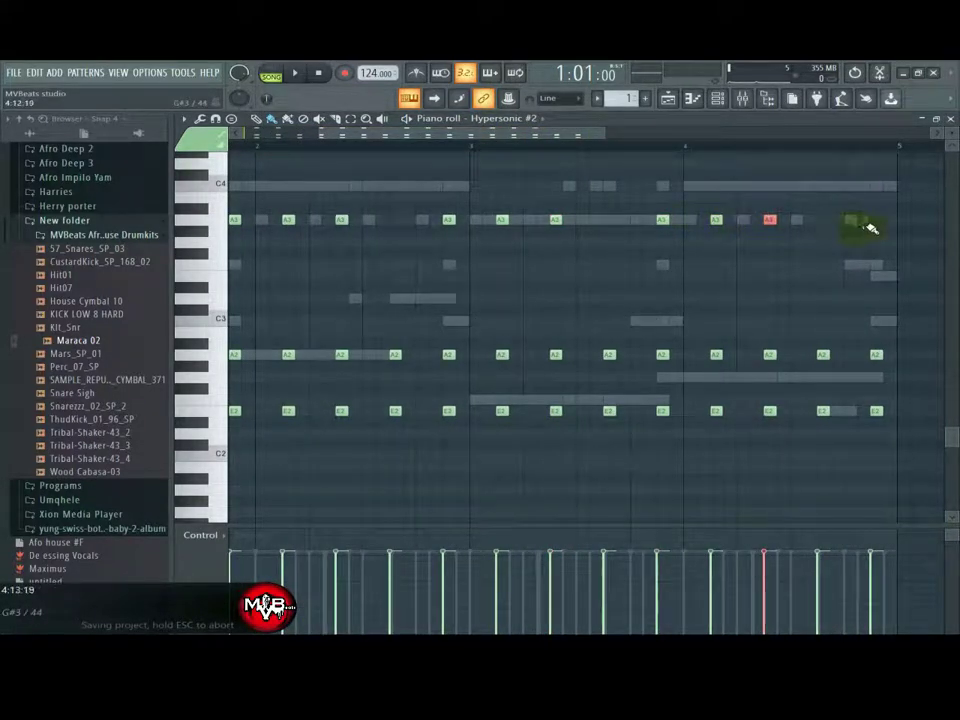
left_click(870, 221)
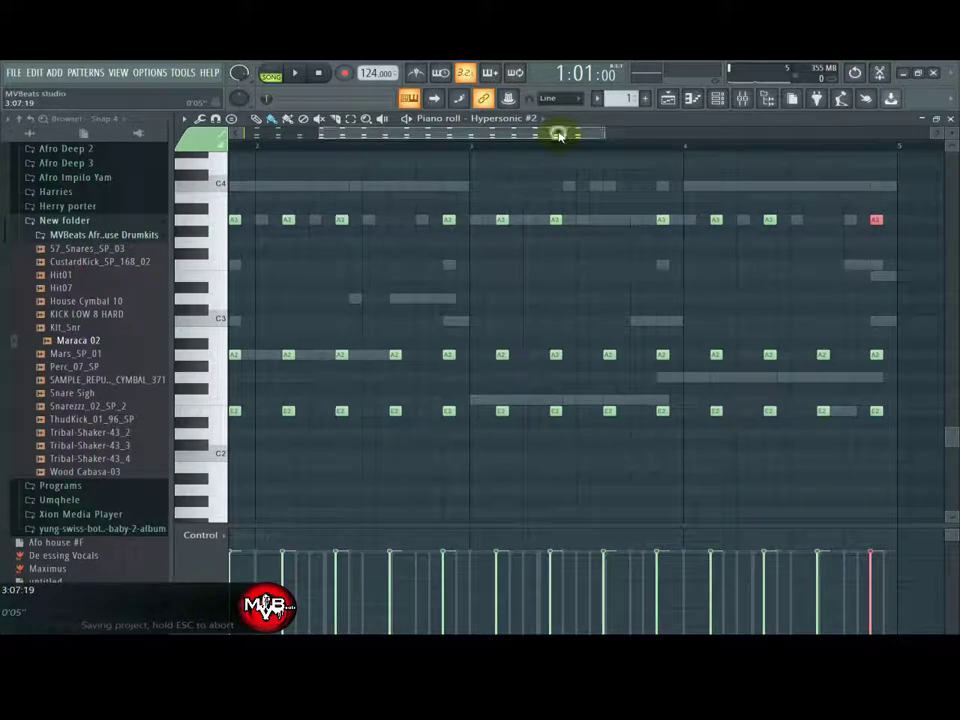
Step: Add one-step E3 notes on steps 7, 11 and 15 of bar 1 and steps 3, 7, 11 and 15 of bar 2
left_click_drag(559, 138, 457, 146)
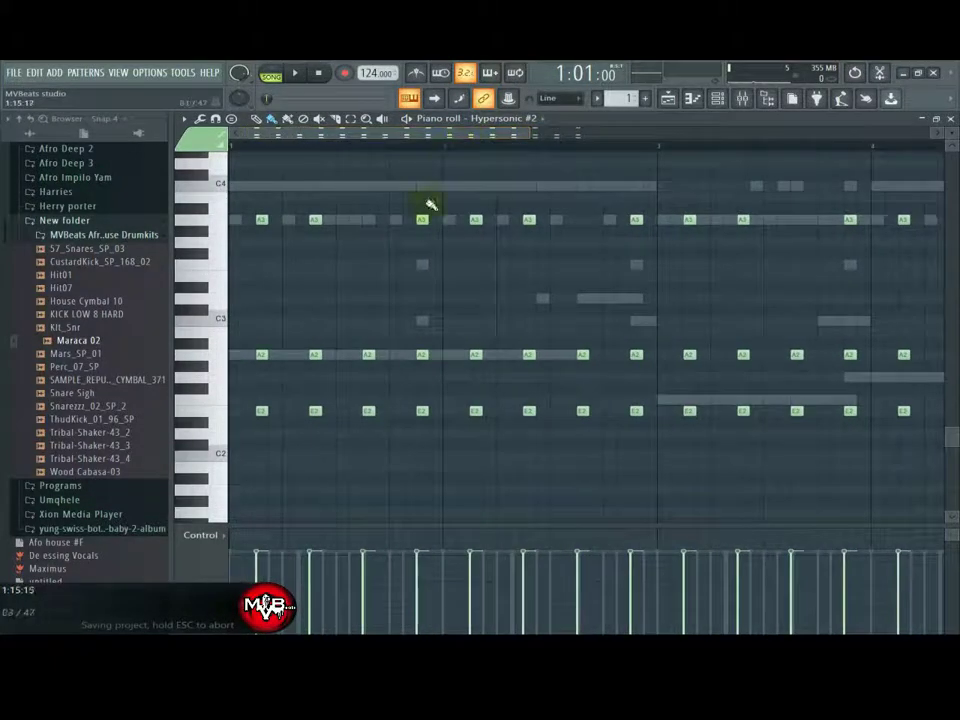
left_click(313, 279)
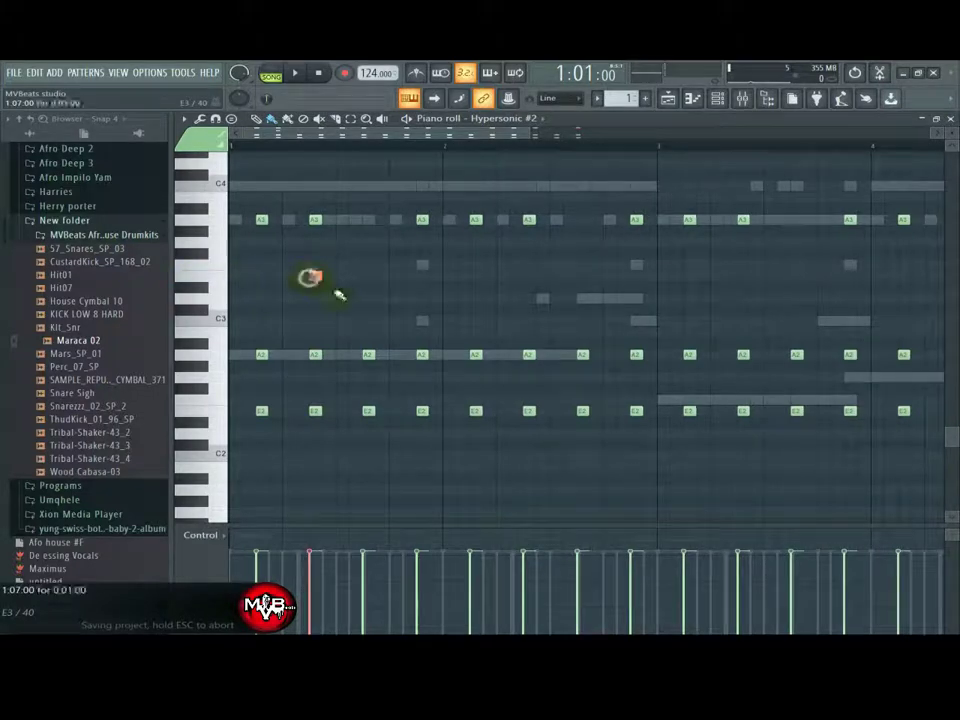
left_click(366, 280)
left_click(416, 281)
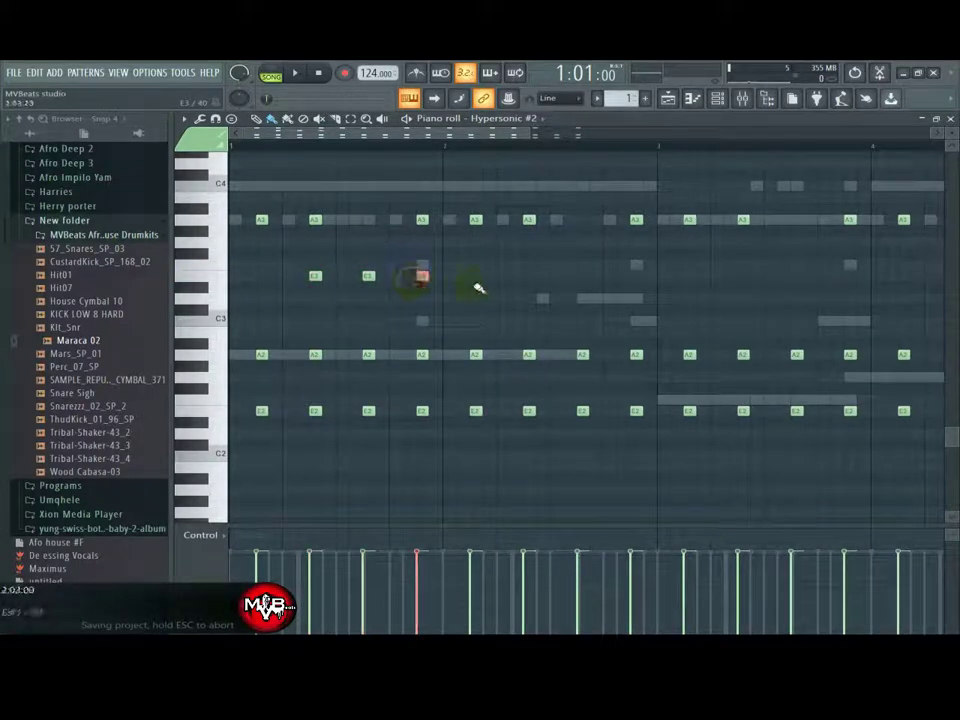
left_click(486, 279)
left_click(526, 279)
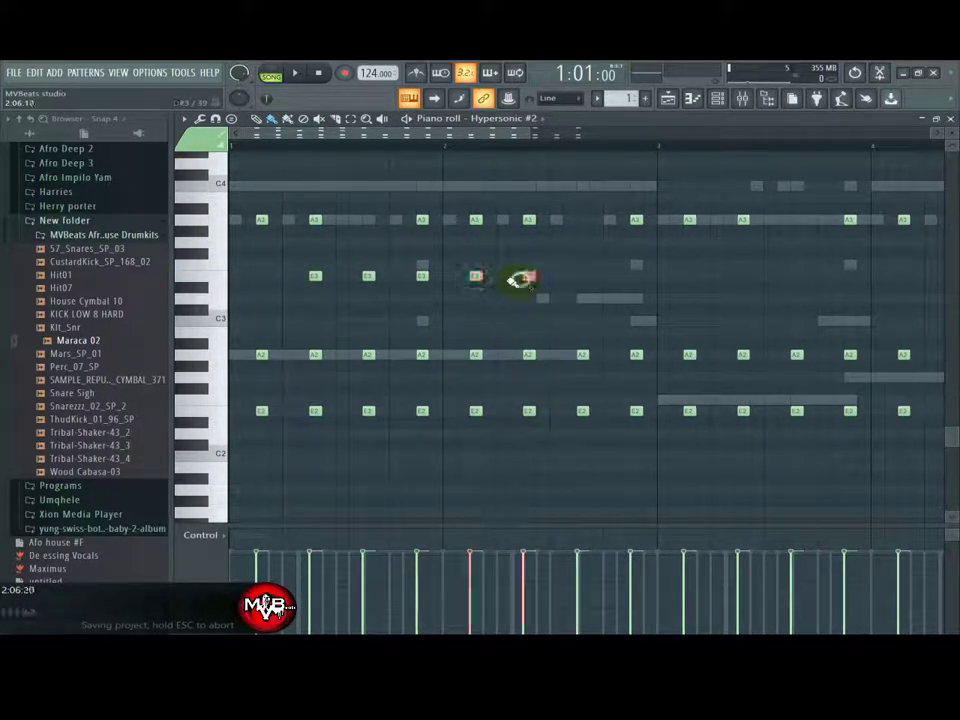
left_click(586, 279)
left_click(633, 279)
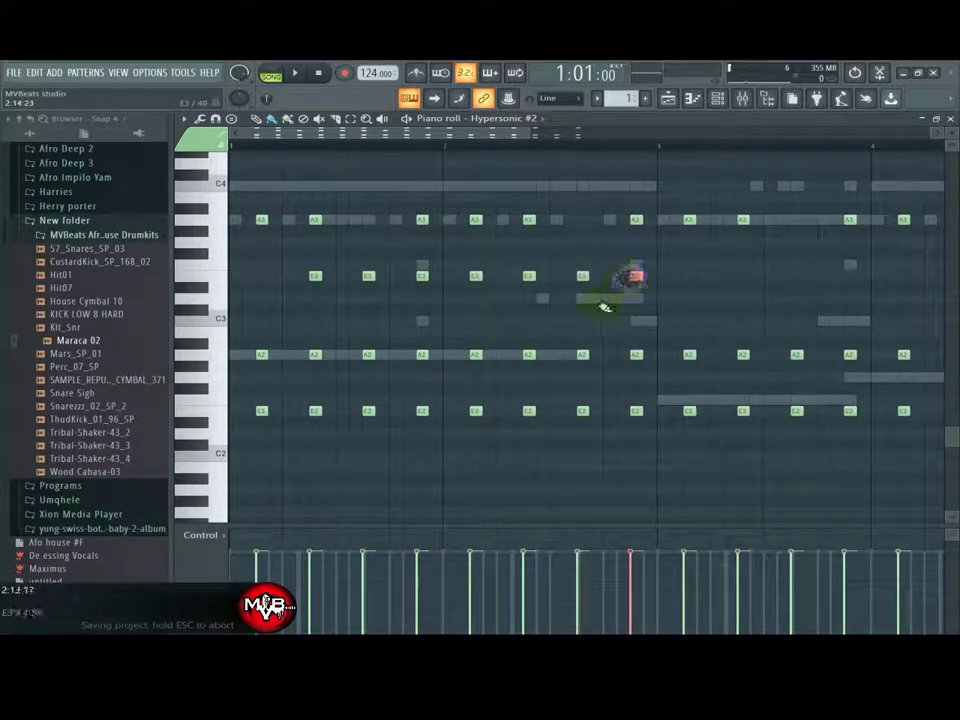
Step: Add one-step E3 notes on steps 7, 11 and 15 of both bar 3 and bar 4
left_click(745, 278)
left_click(797, 278)
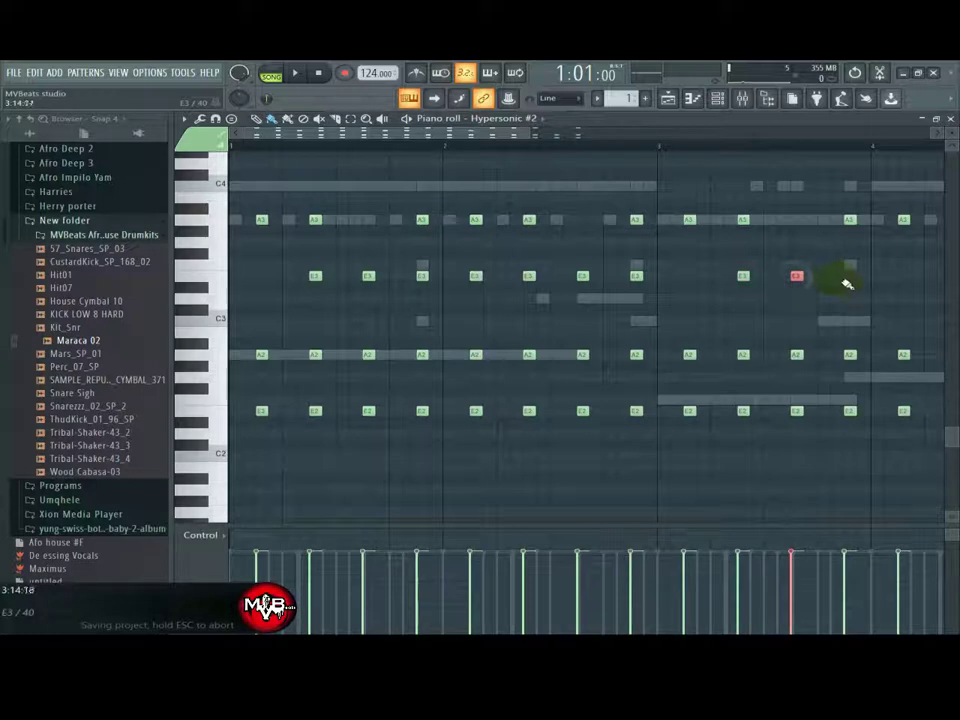
left_click(849, 278)
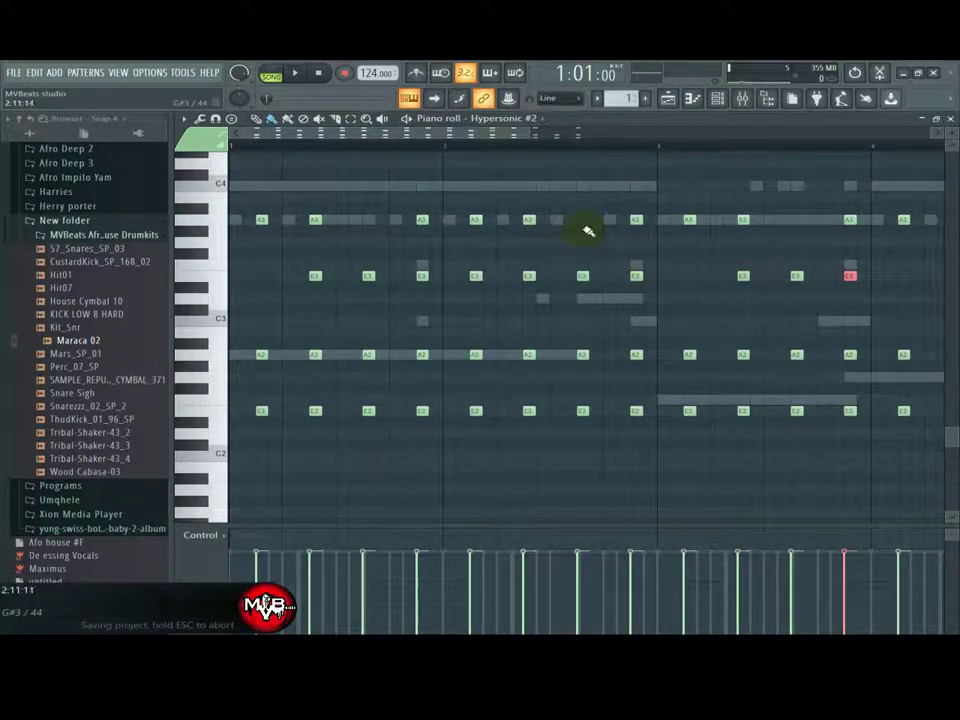
left_click_drag(484, 139, 585, 140)
left_click(737, 278)
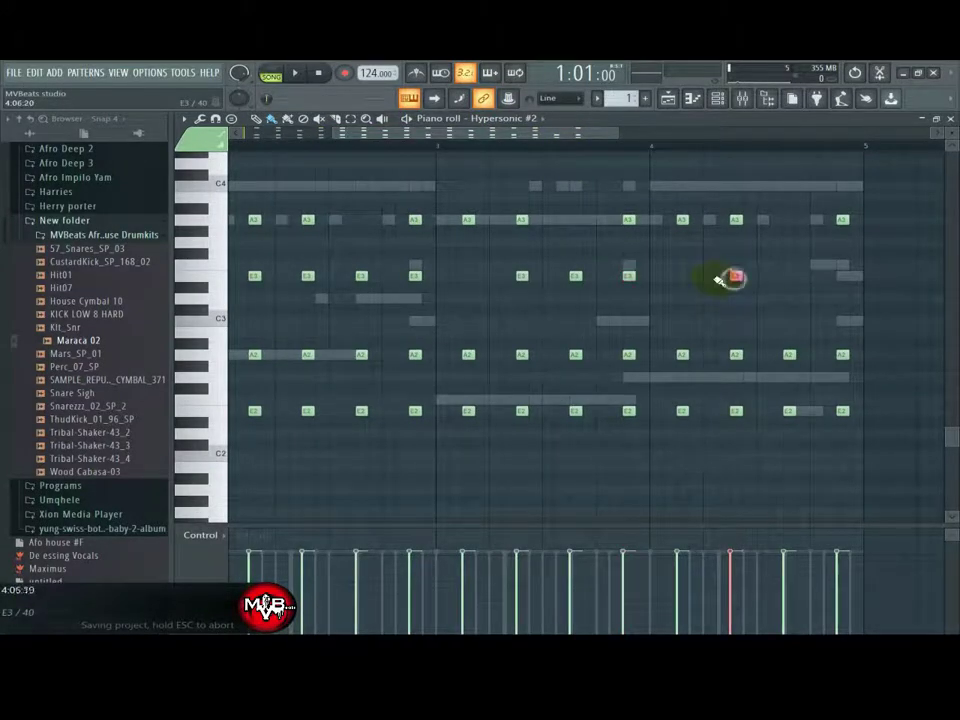
left_click(787, 278)
left_click(842, 277)
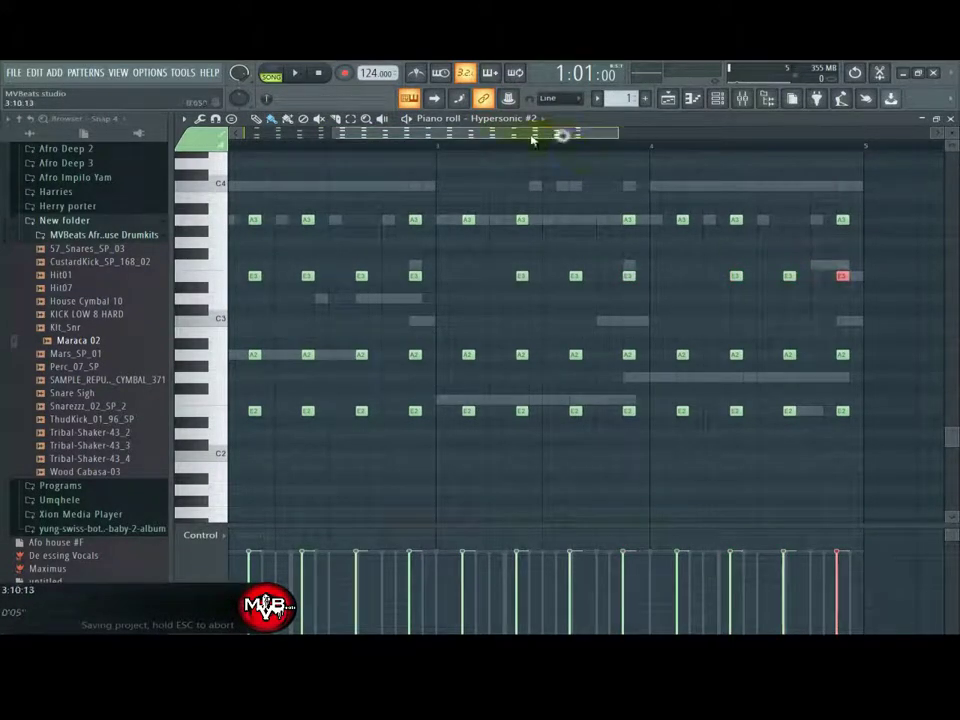
Step: Start song playback and route the Hypersonic #2 channel to mixer track Insert 20
left_click_drag(561, 135, 432, 155)
key("space")
left_click(717, 98)
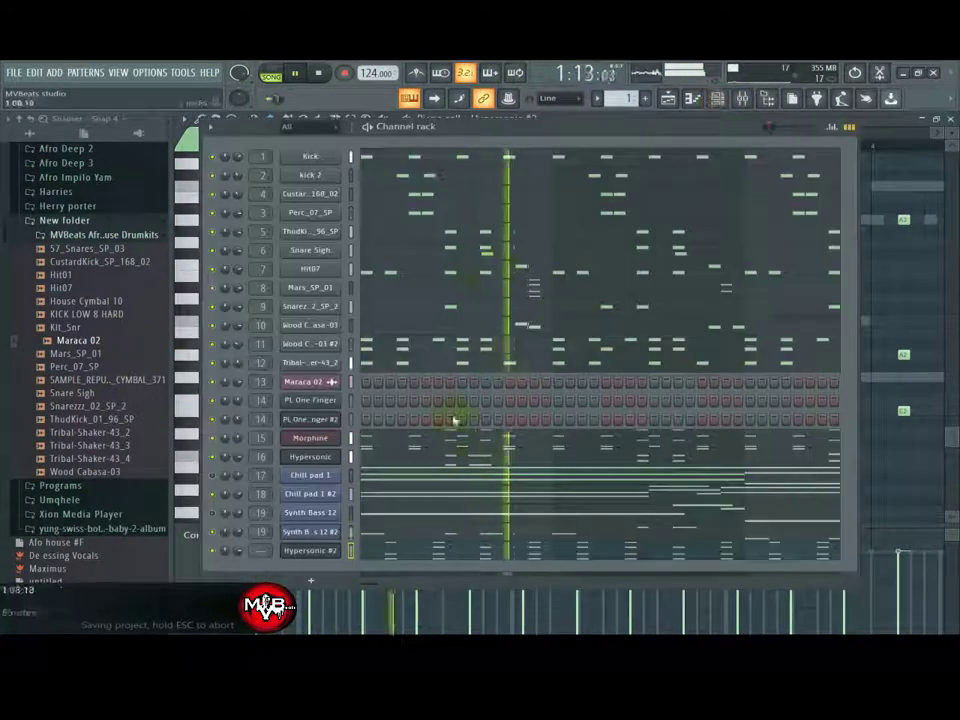
left_click(321, 551)
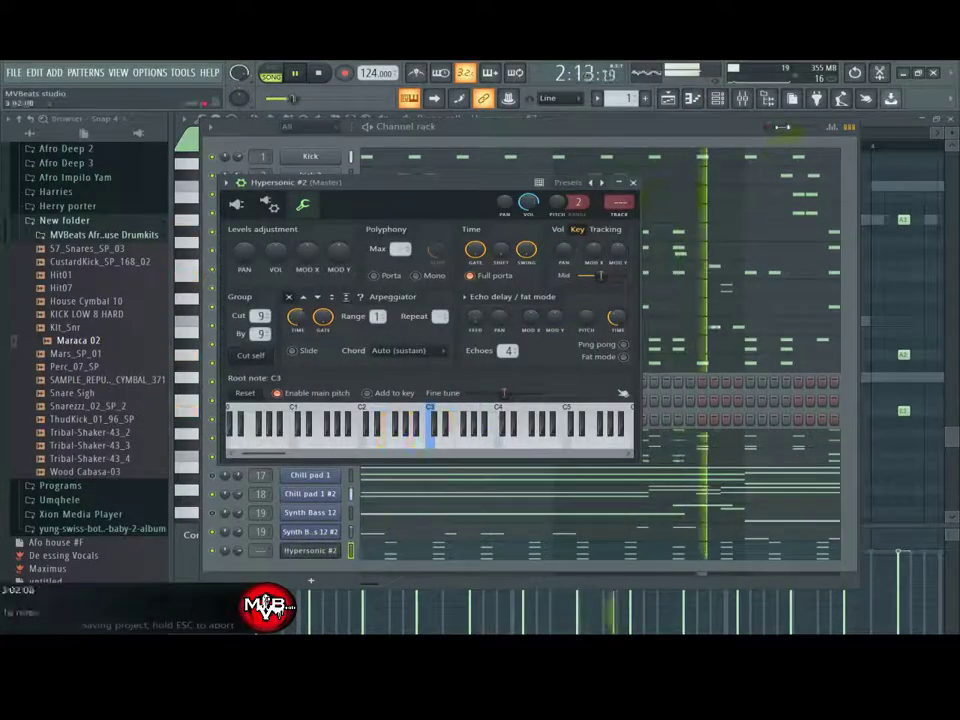
left_click(742, 98)
right_click(542, 287)
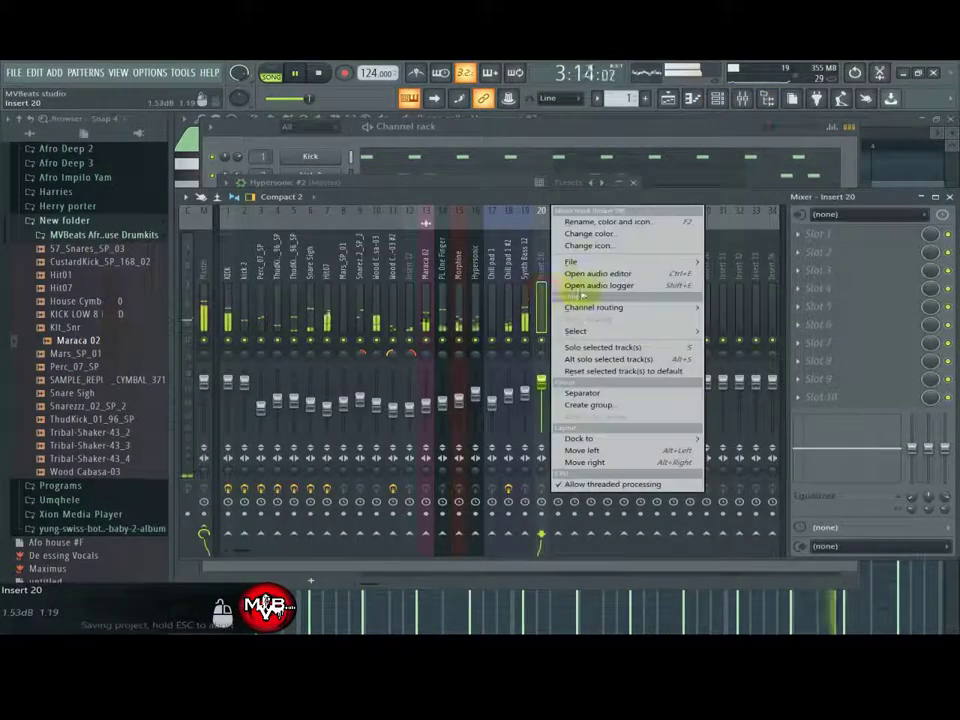
mouse_move(674, 315)
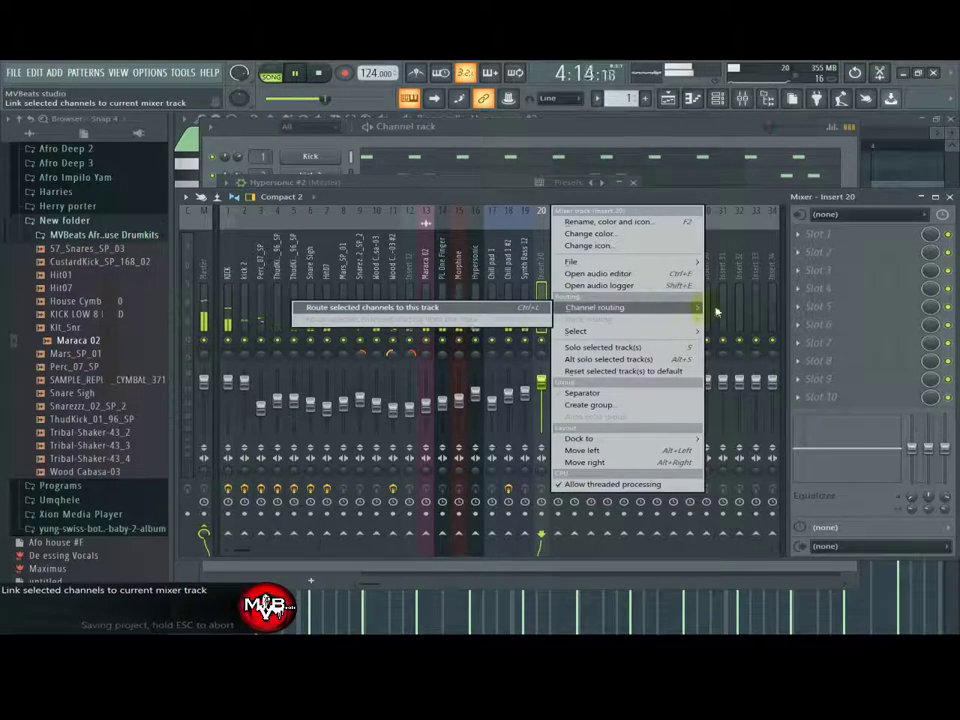
left_click(539, 311)
Step: Adjust the Hypersonic #2 mixer track's built-in equalizer and load Fruity Parametric EQ 2 in its effect slot 1
left_click_drag(911, 448, 941, 446)
left_click(805, 236)
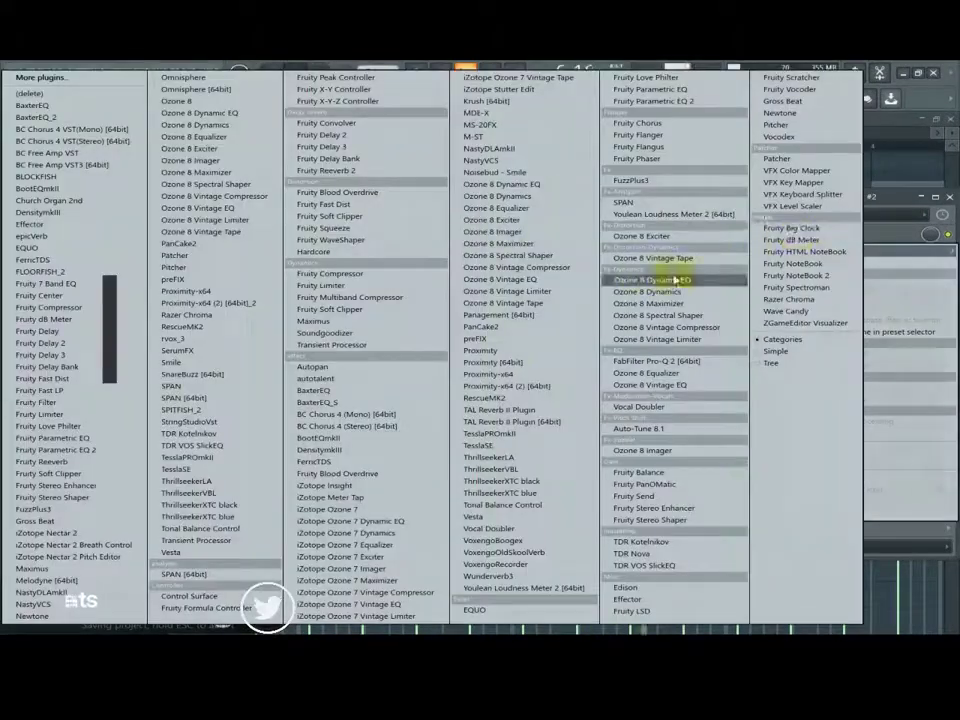
left_click(102, 449)
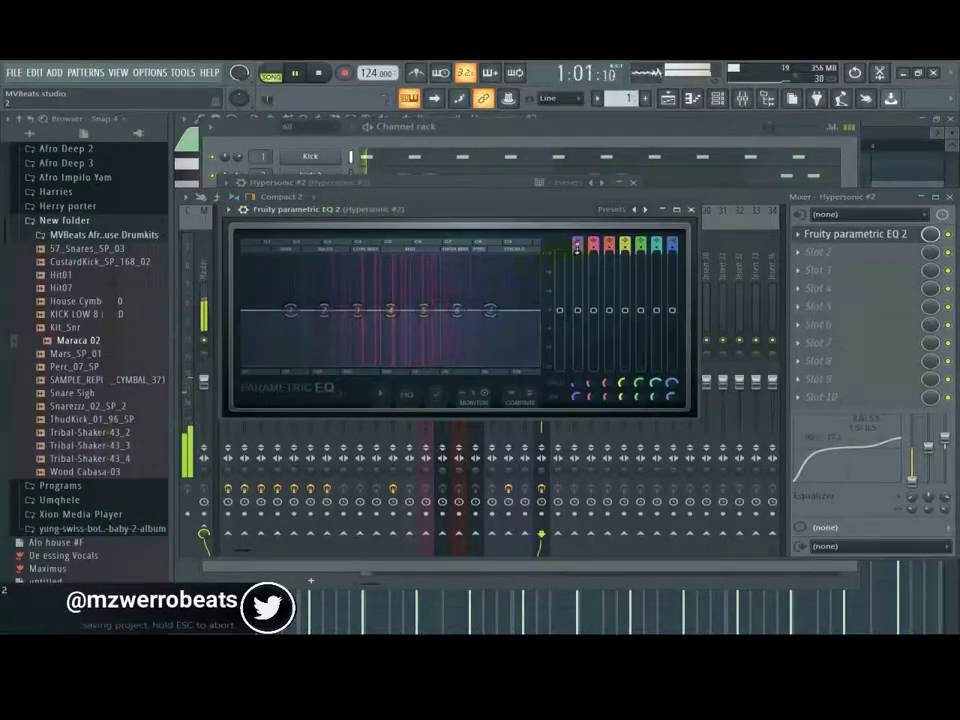
Step: Shape the Hypersonic #2 track's Parametric EQ 2 with a low cut on band 1, small band 2–4 adjustments and a high-end boost
left_click_drag(292, 315, 301, 362)
left_click_drag(324, 310, 283, 321)
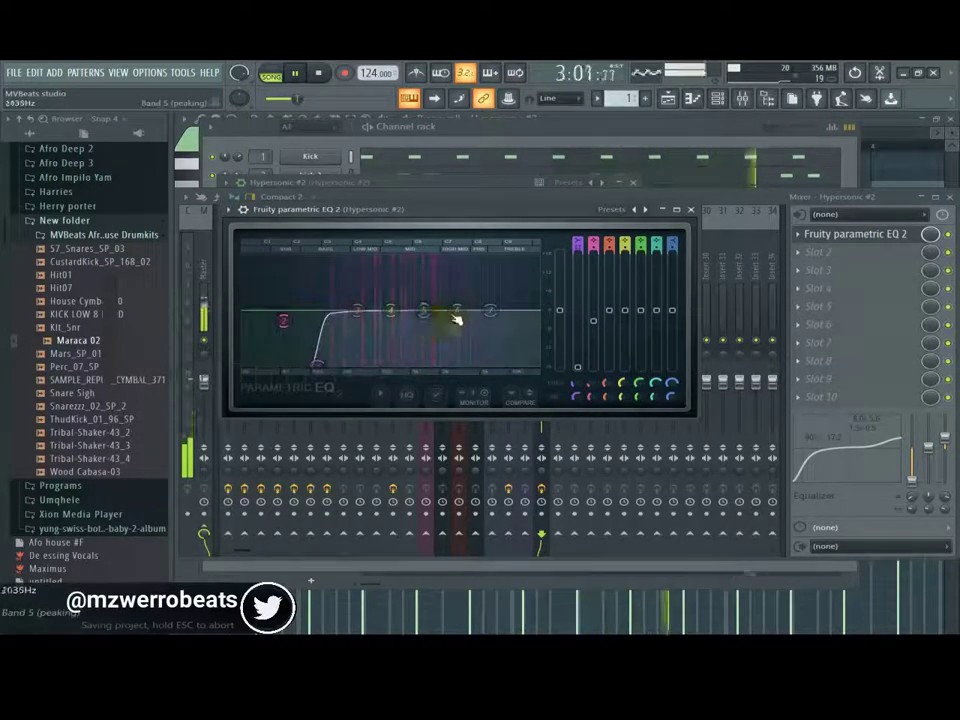
left_click_drag(456, 312, 500, 297)
left_click_drag(391, 310, 357, 313)
left_click_drag(460, 299, 501, 295)
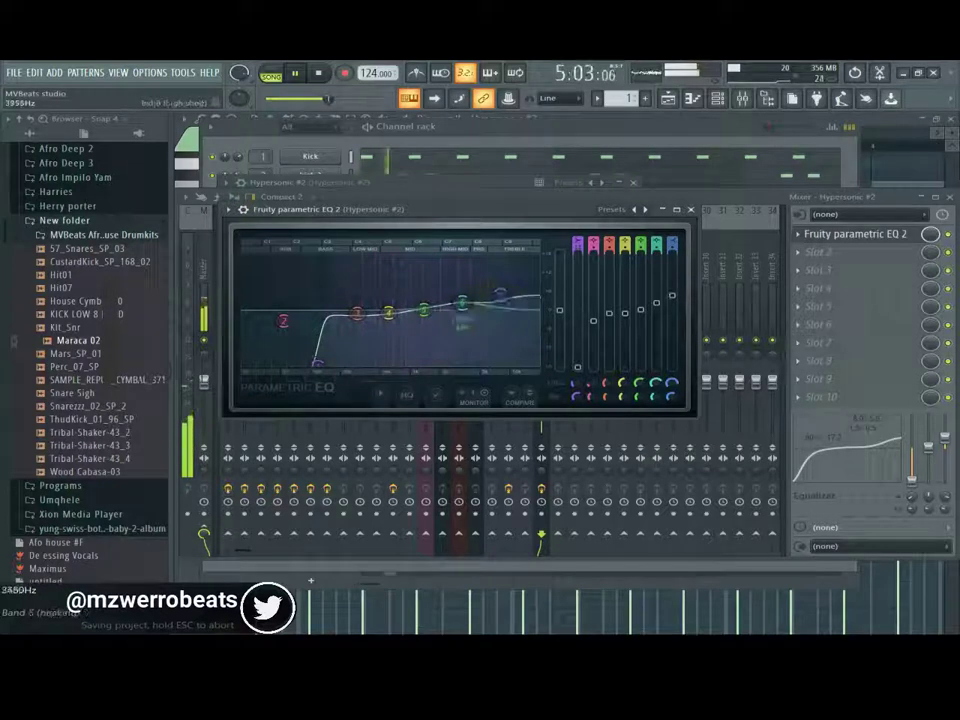
left_click_drag(357, 313, 427, 308)
left_click(691, 209)
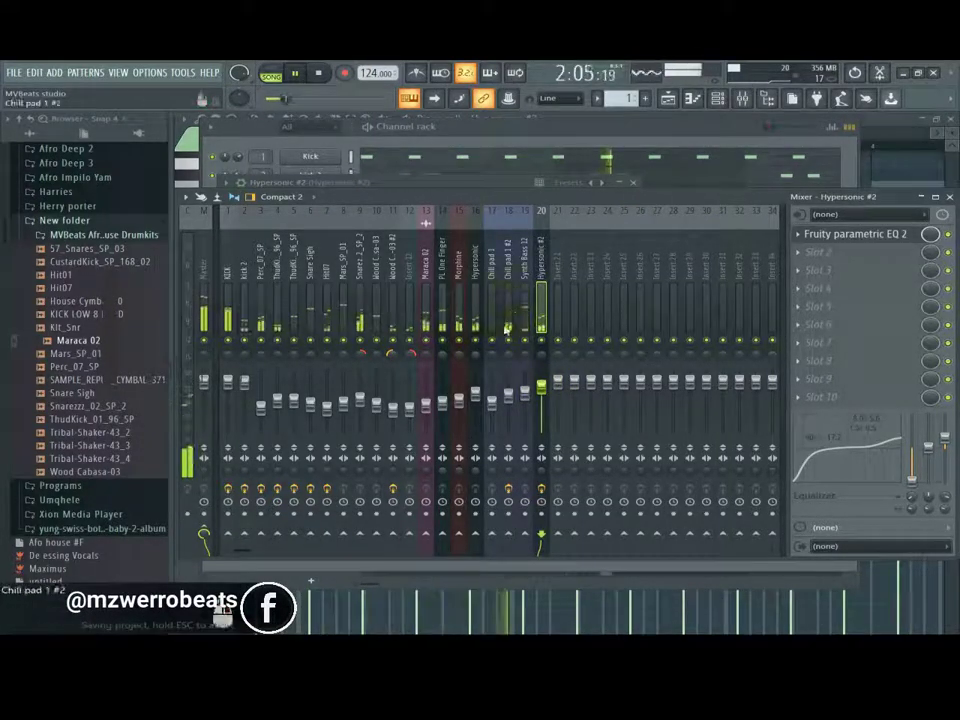
Step: Save the project and mute the Chill pad 1 #2 channel
key("ctrl+s")
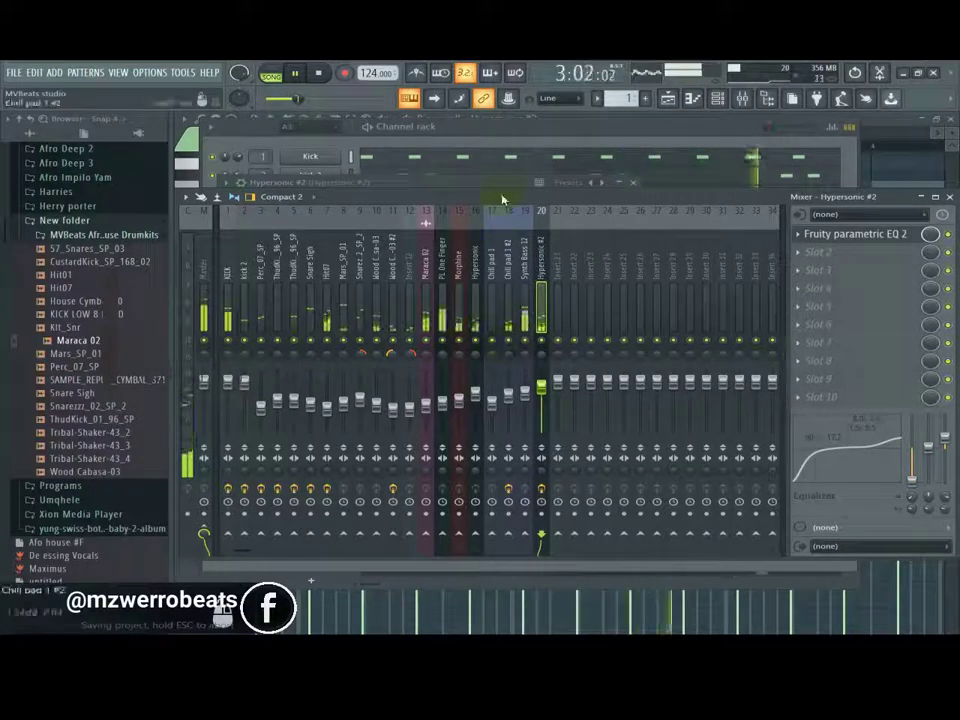
left_click(516, 133)
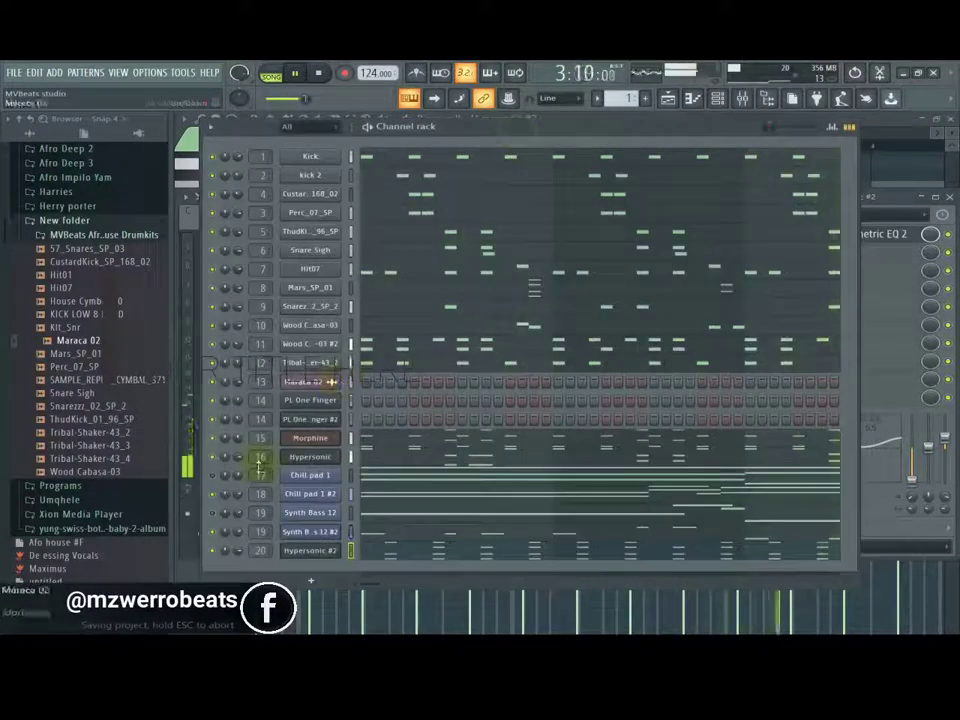
left_click(212, 495)
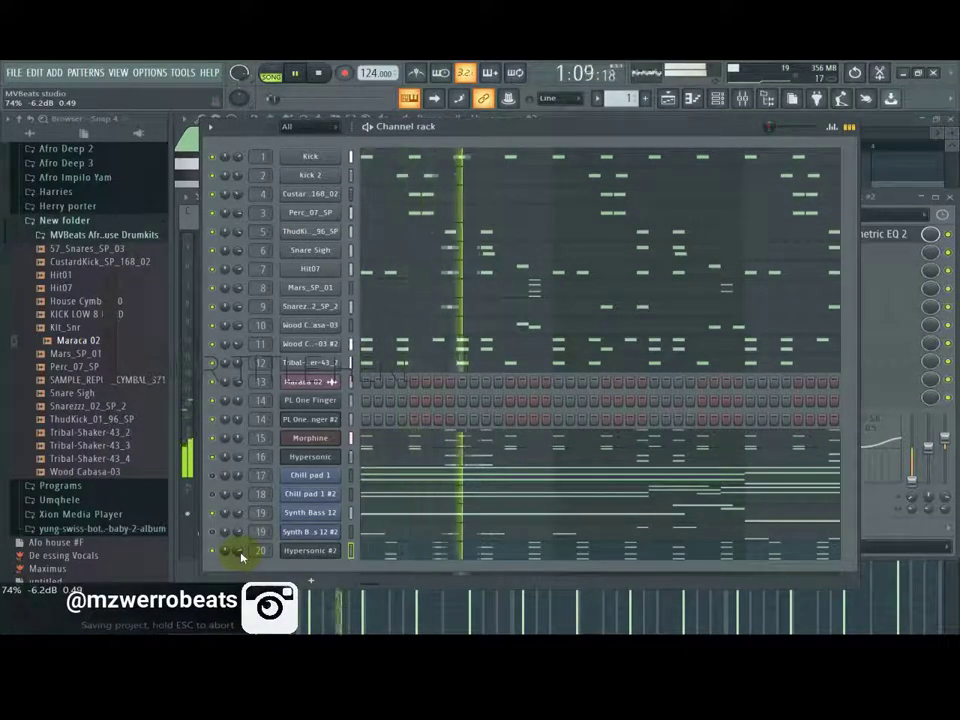
Step: Boost the high band of the Hypersonic #2 mixer track's built-in equalizer while the song plays, and stop playback
left_click(315, 550)
key("F9")
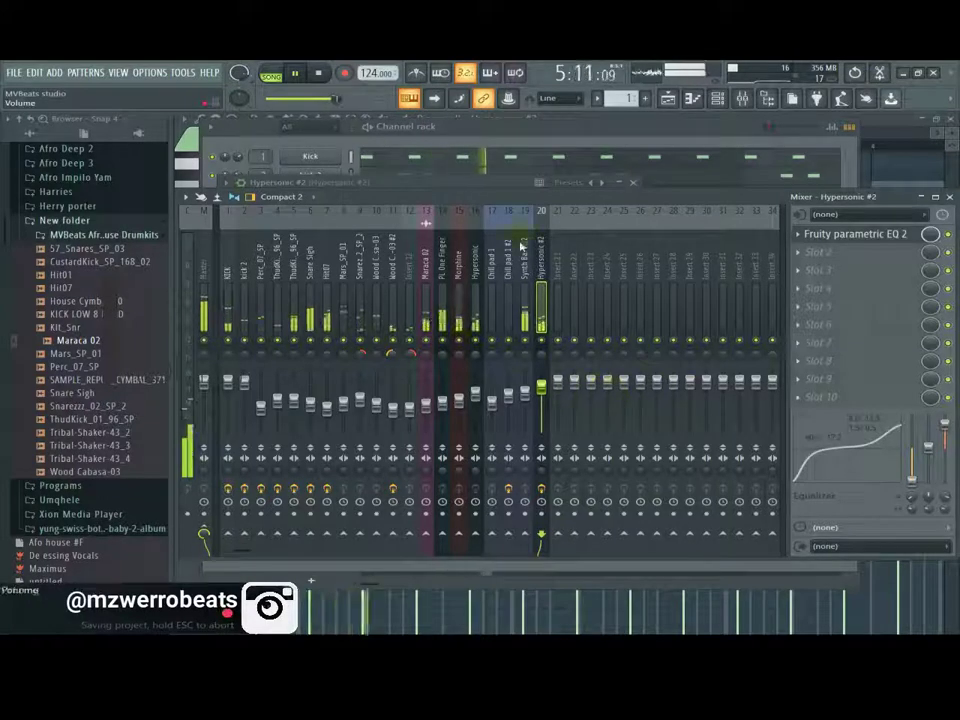
left_click(500, 148)
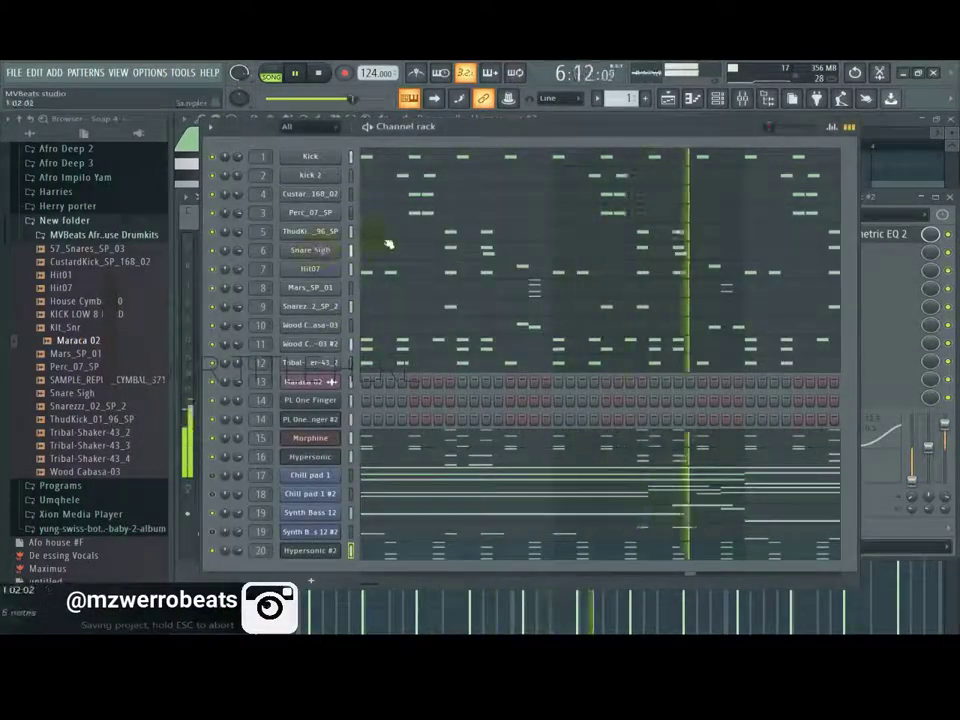
key("space")
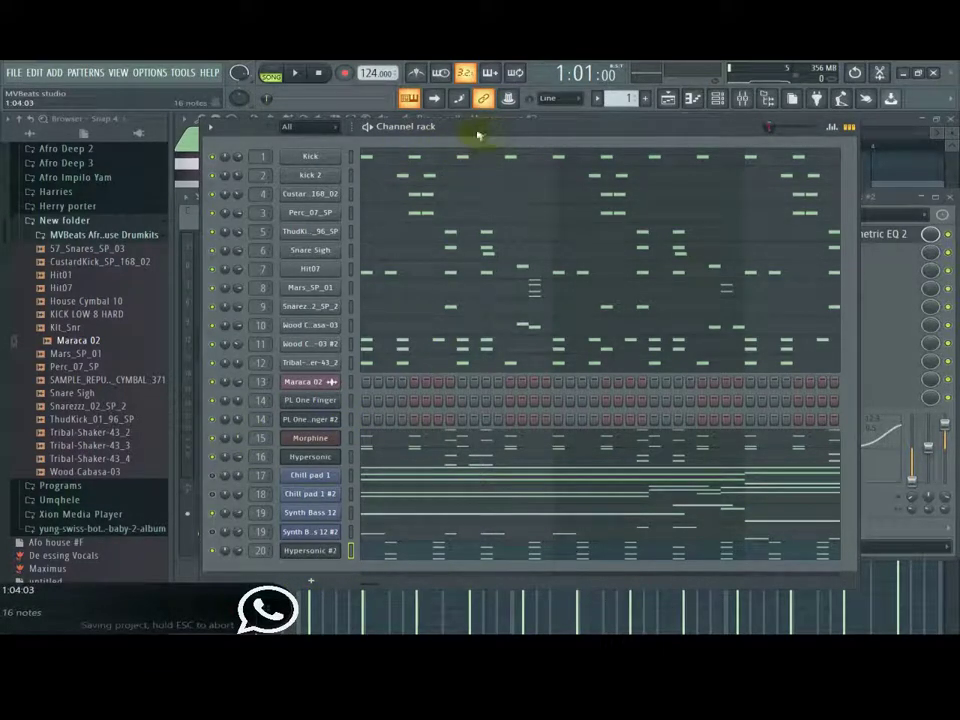
Step: Add a reFX Nexus instrument channel and load its RNB Chord preset
left_click_drag(478, 134, 470, 128)
left_click(305, 570)
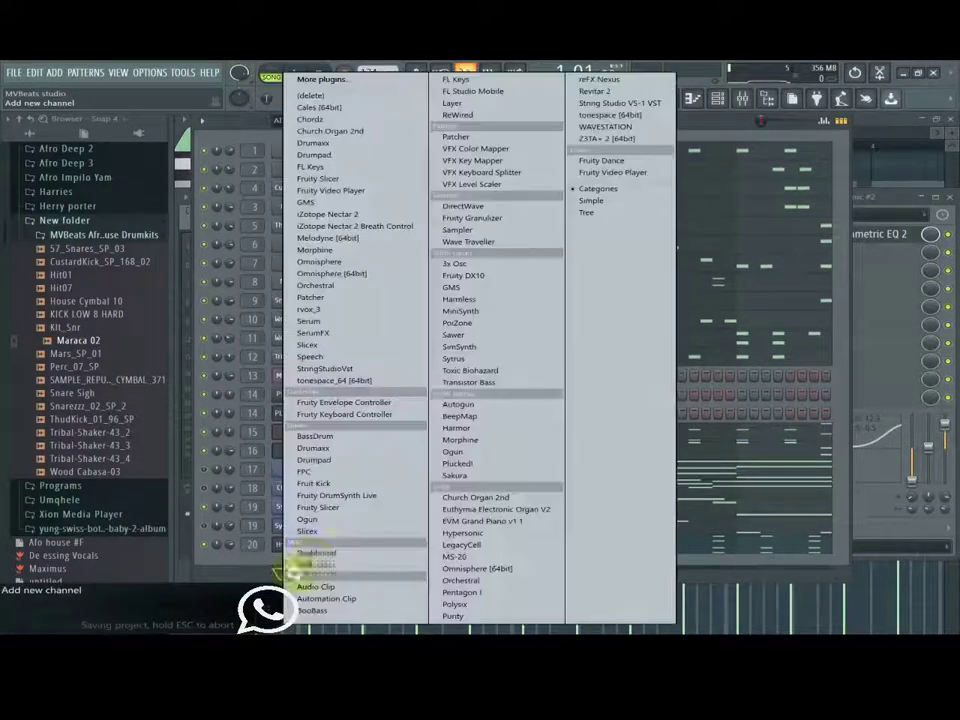
left_click(600, 80)
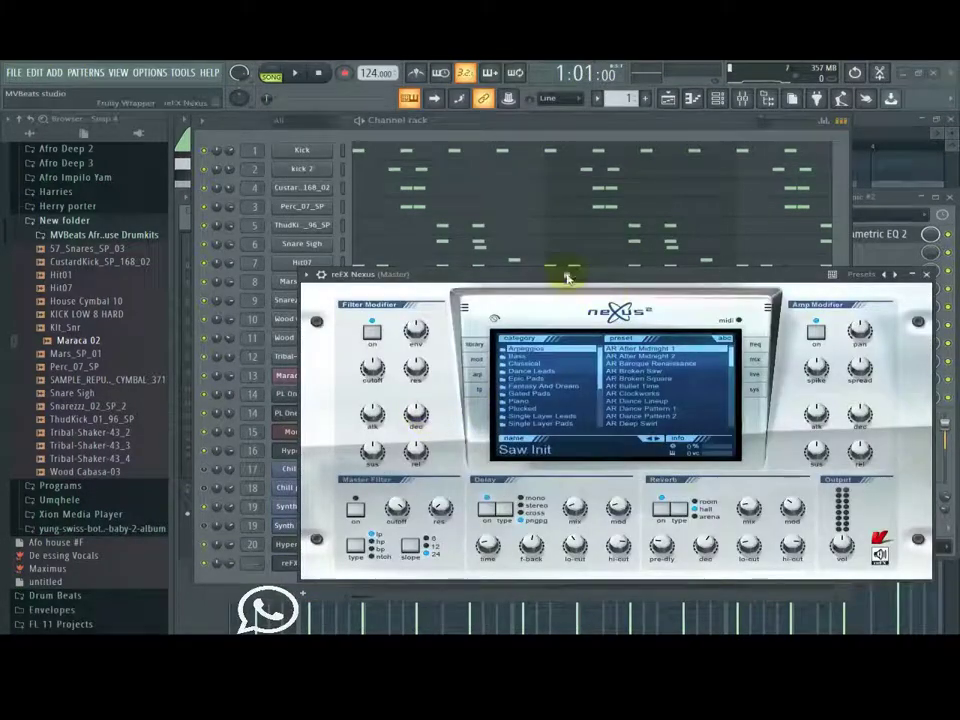
left_click_drag(567, 278, 507, 236)
left_click(246, 232)
mouse_move(285, 270)
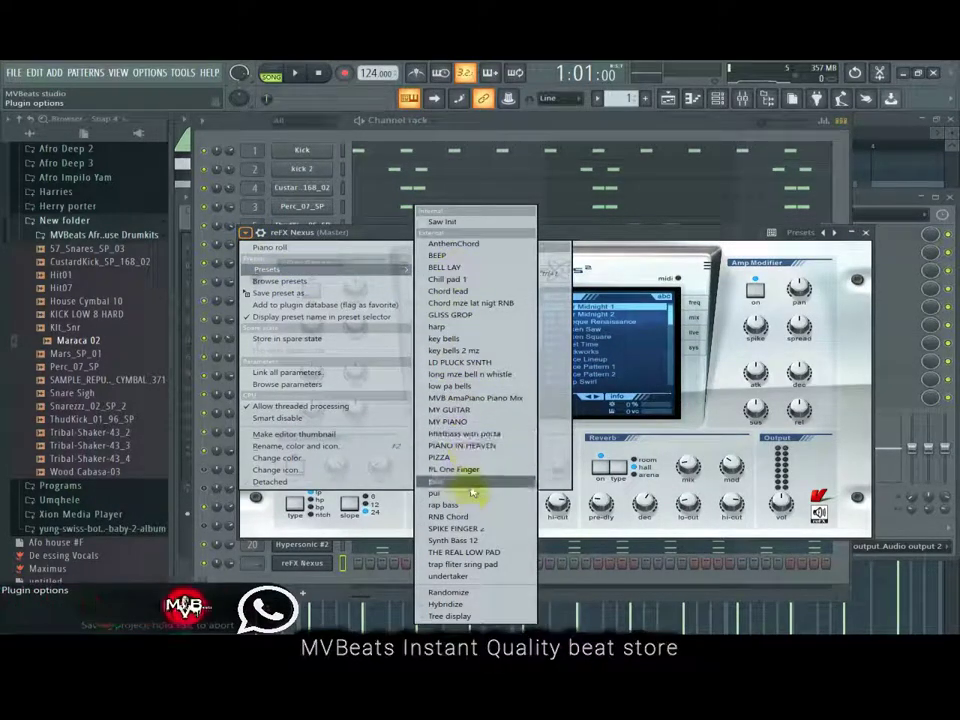
left_click(450, 516)
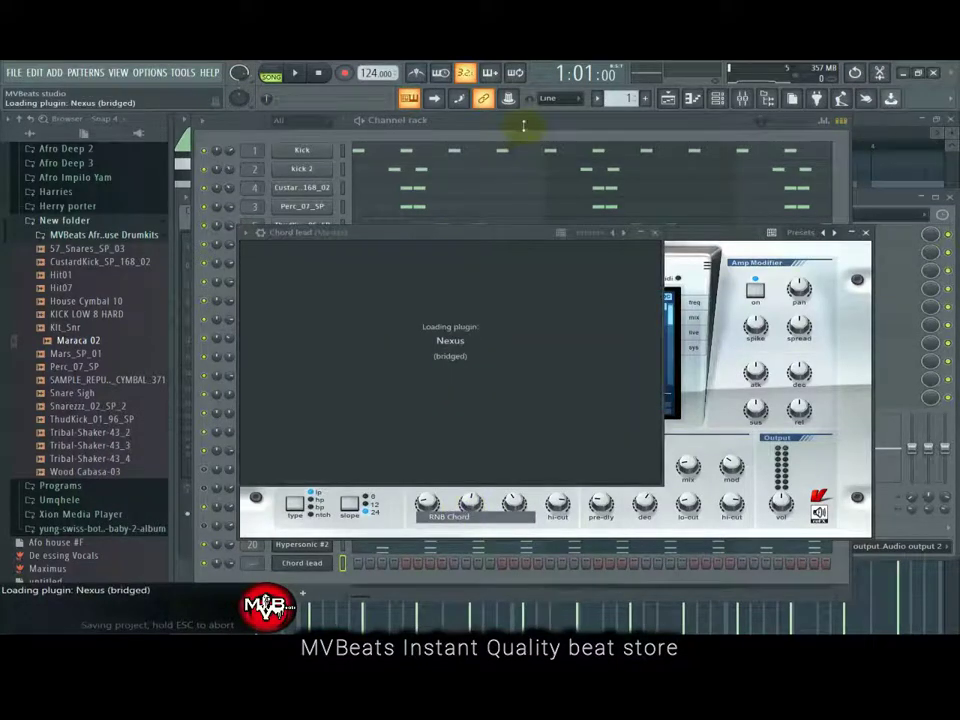
Step: In the RNB Chord piano roll, place two-step C6 and A5 notes together on steps 1 and 3 of bar 1
left_click(524, 123)
right_click(314, 565)
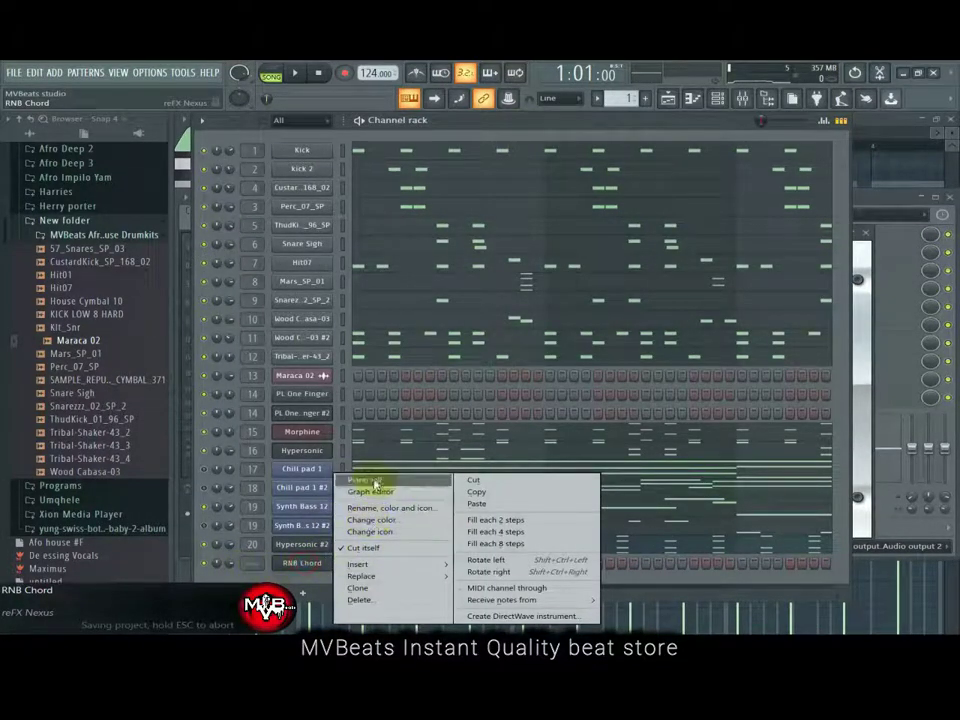
left_click(365, 480)
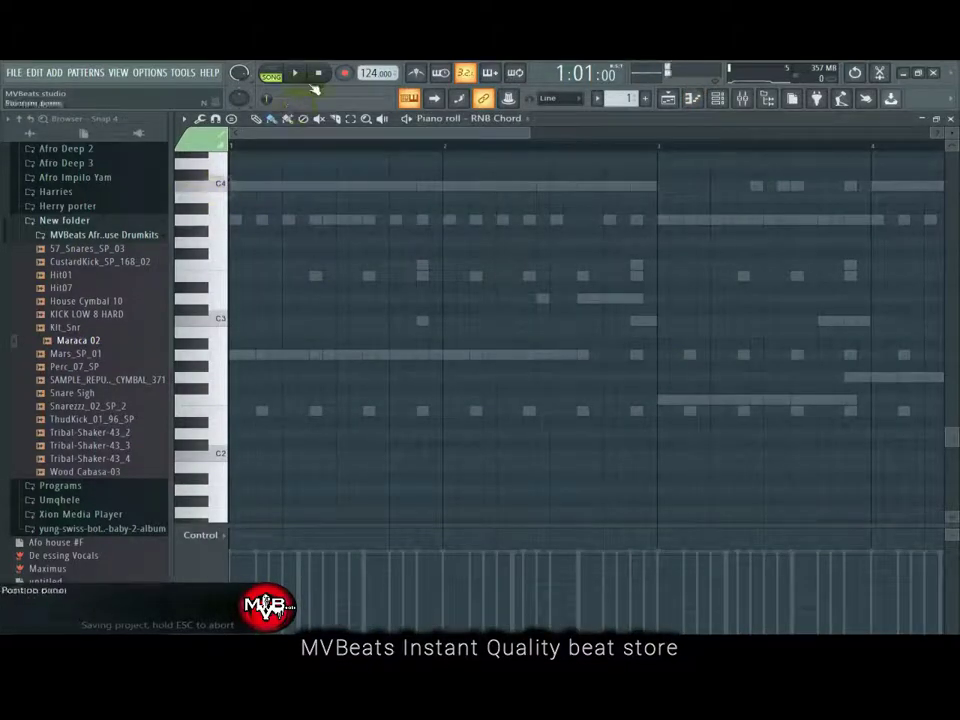
scroll(220, 248, "up", 3)
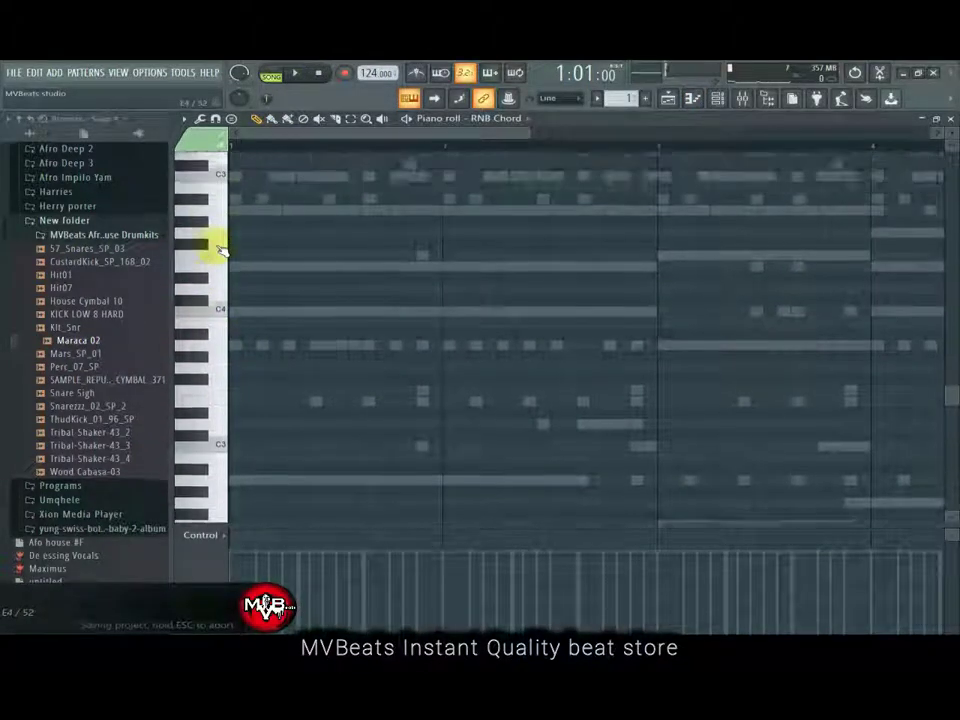
scroll(225, 245, "up", 3)
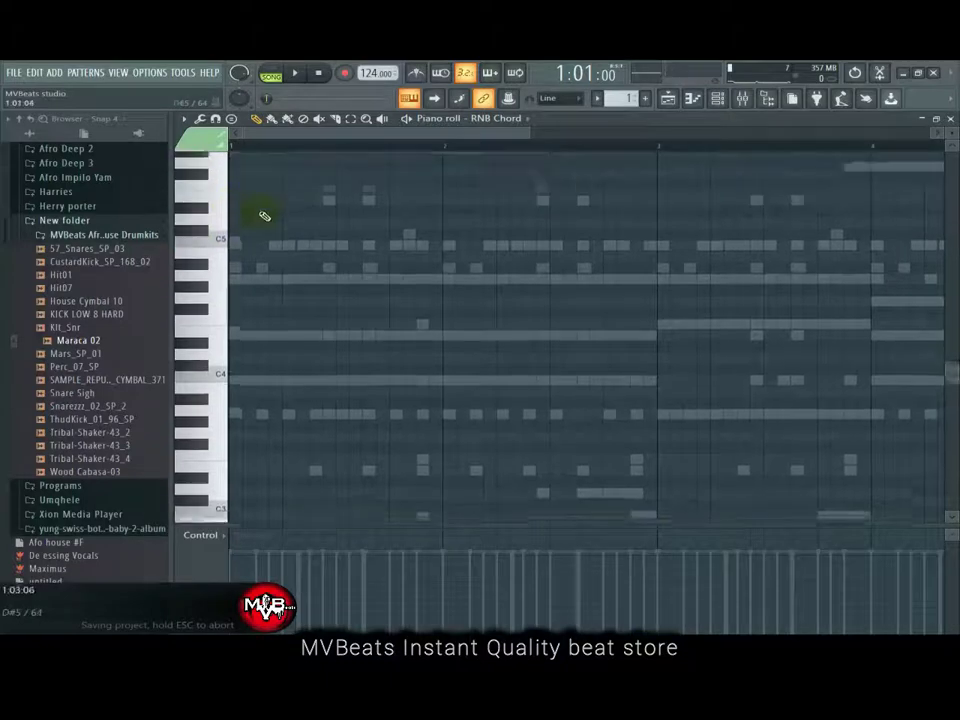
scroll(265, 216, "up", 3)
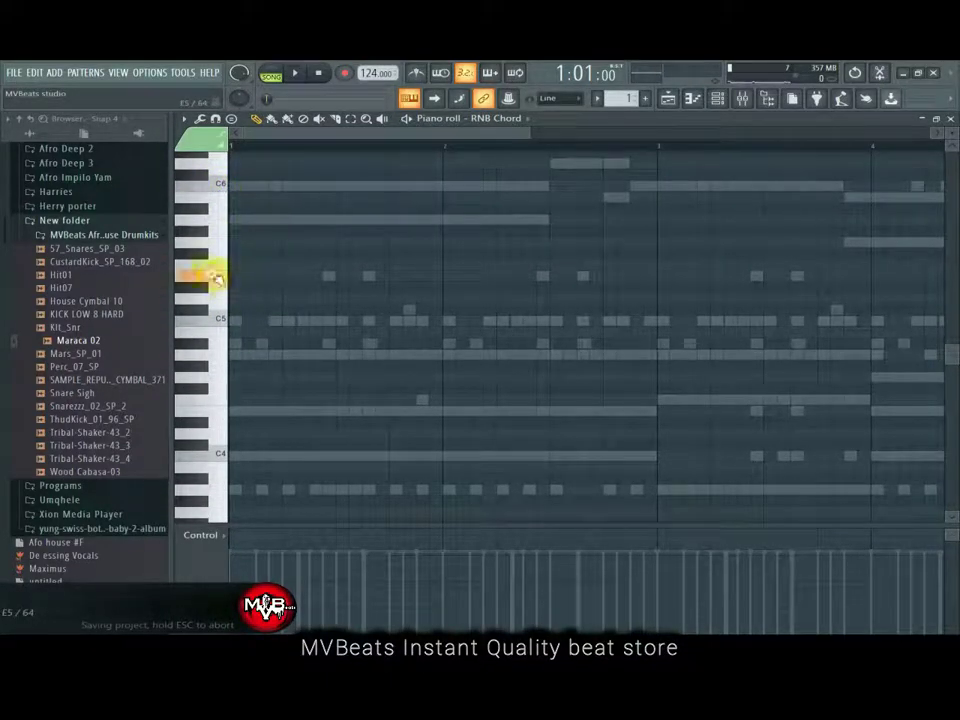
left_click(320, 75)
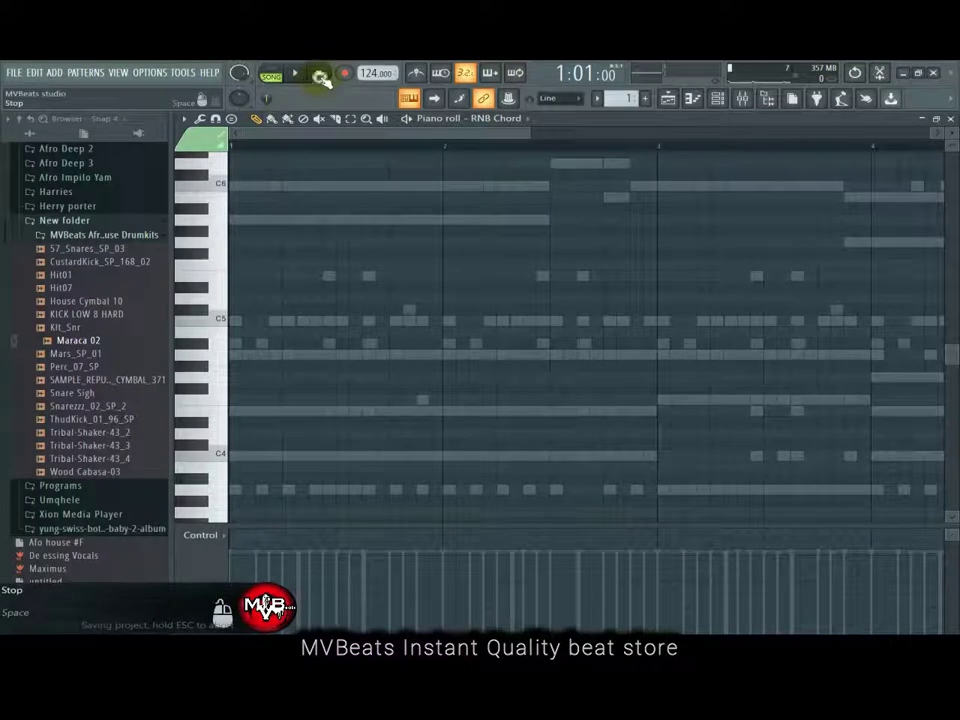
left_click(231, 185)
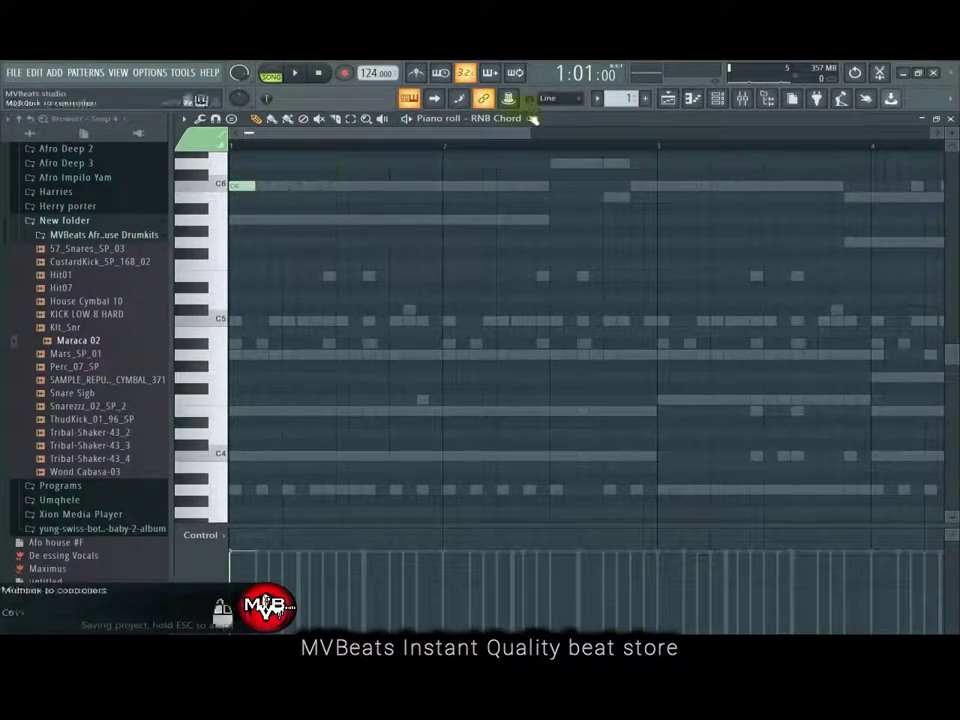
left_click_drag(525, 133, 445, 146)
left_click(236, 219)
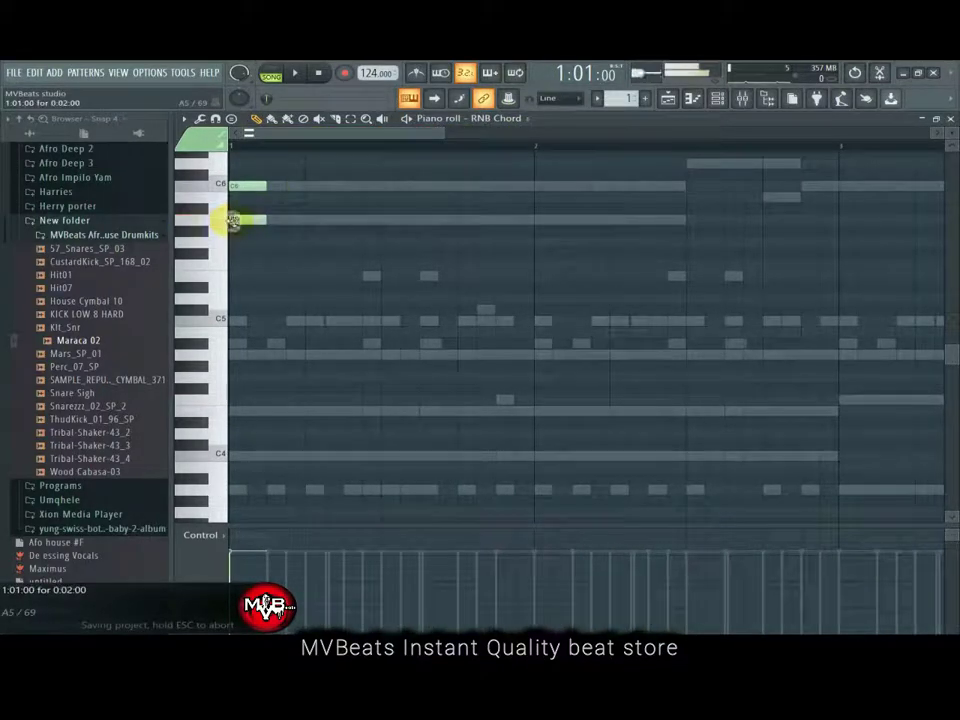
left_click(273, 188)
left_click(273, 220)
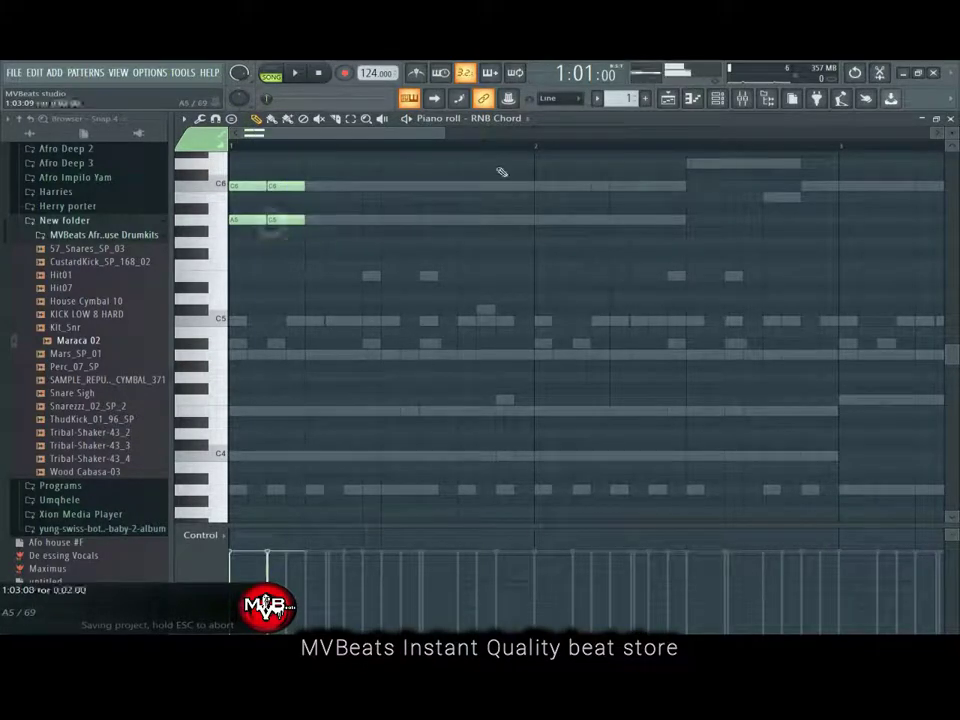
Step: Route the RNB Chord channel to mixer track Insert 21 and lower that track's fader slightly
left_click(743, 99)
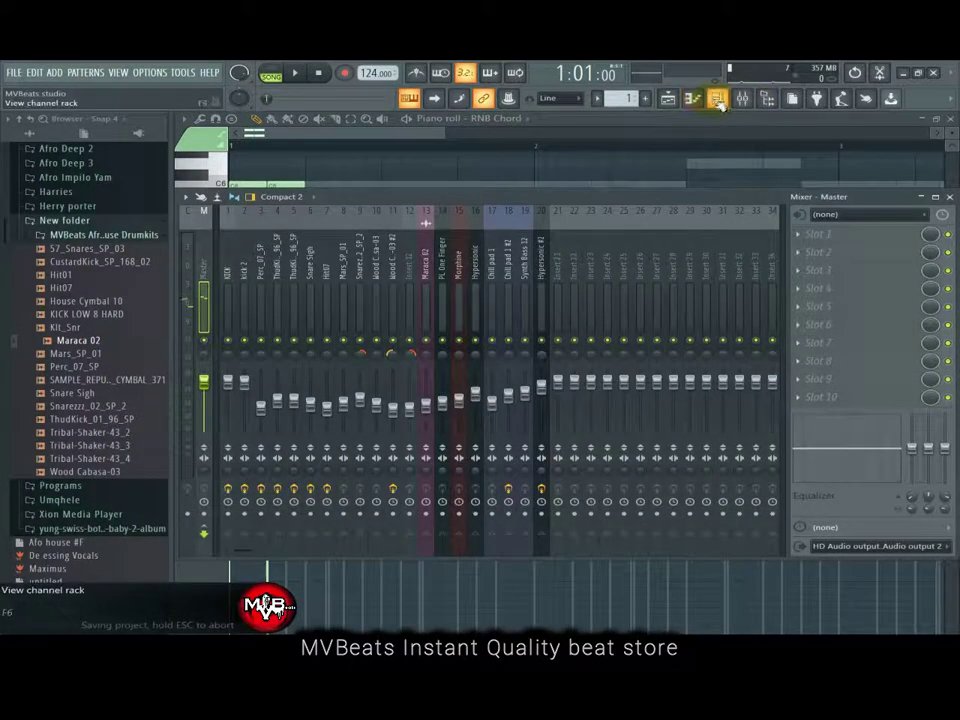
left_click(717, 99)
left_click(304, 566)
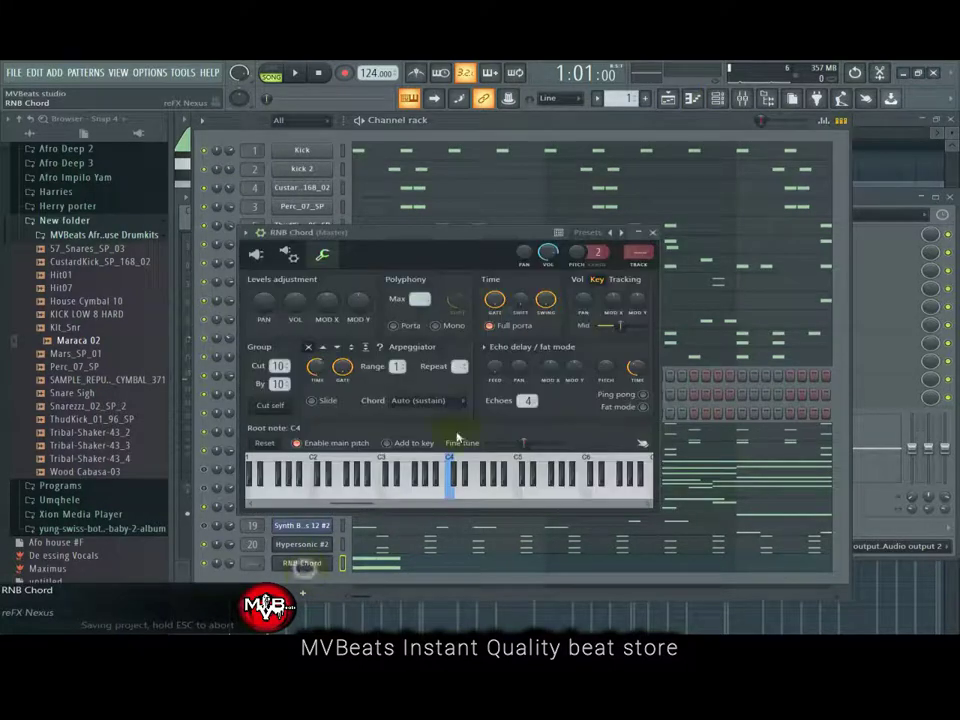
left_click(862, 201)
right_click(563, 278)
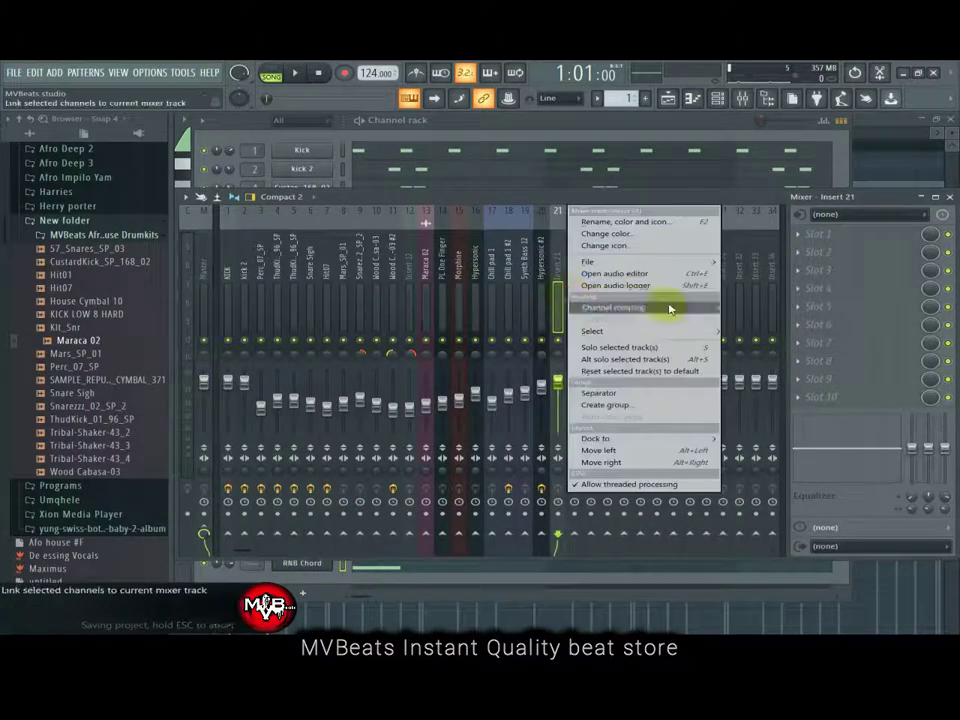
mouse_move(668, 306)
left_click(545, 310)
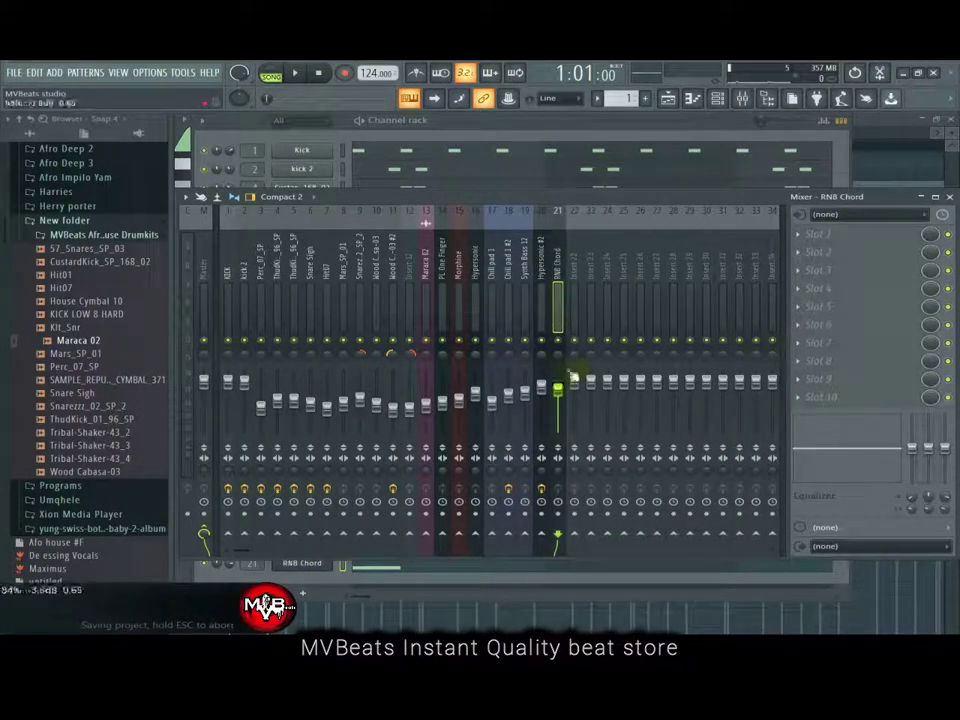
Step: Add two-step E5 notes under the RNB Chord notes on steps 1 and 3 of bar 1, and play the result
left_click(530, 119)
left_click(449, 568)
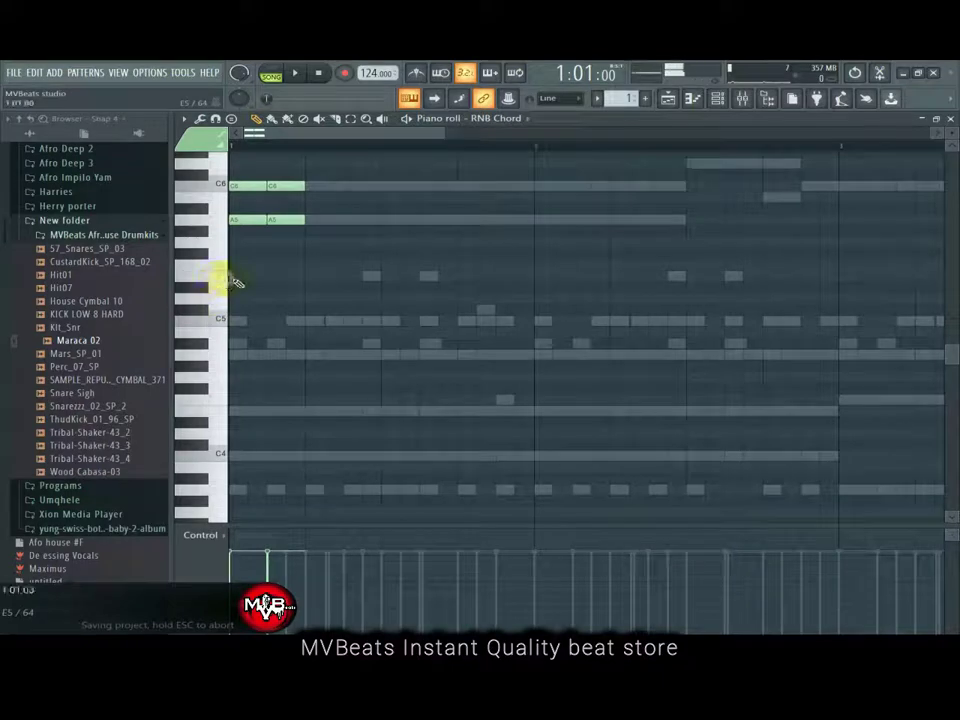
left_click_drag(233, 282, 298, 277)
key("space")
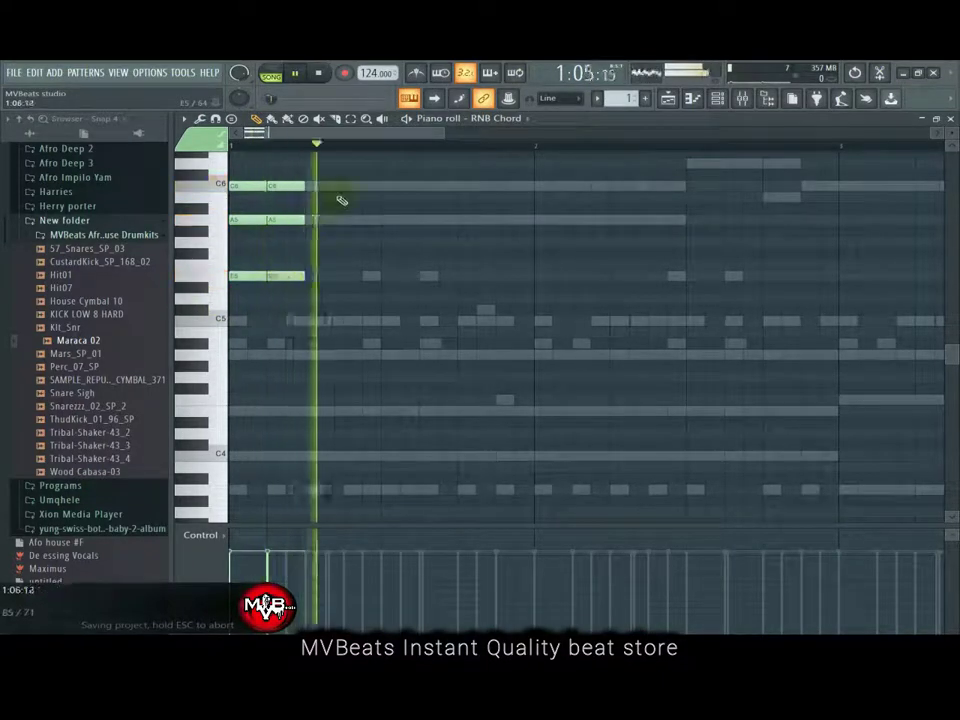
key("space")
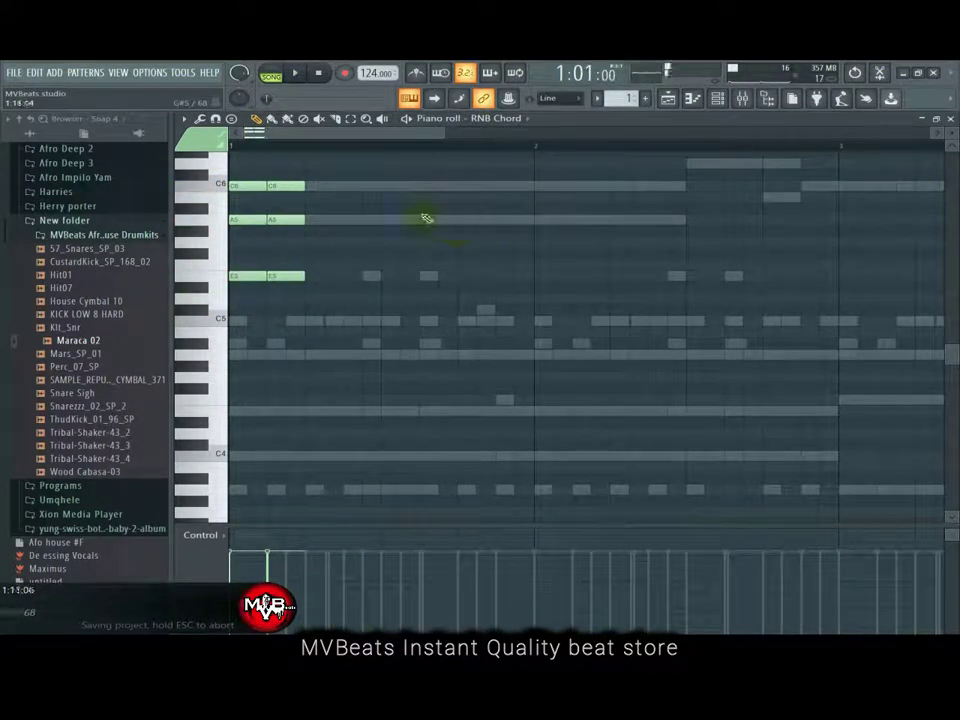
scroll(539, 276, "up", 4)
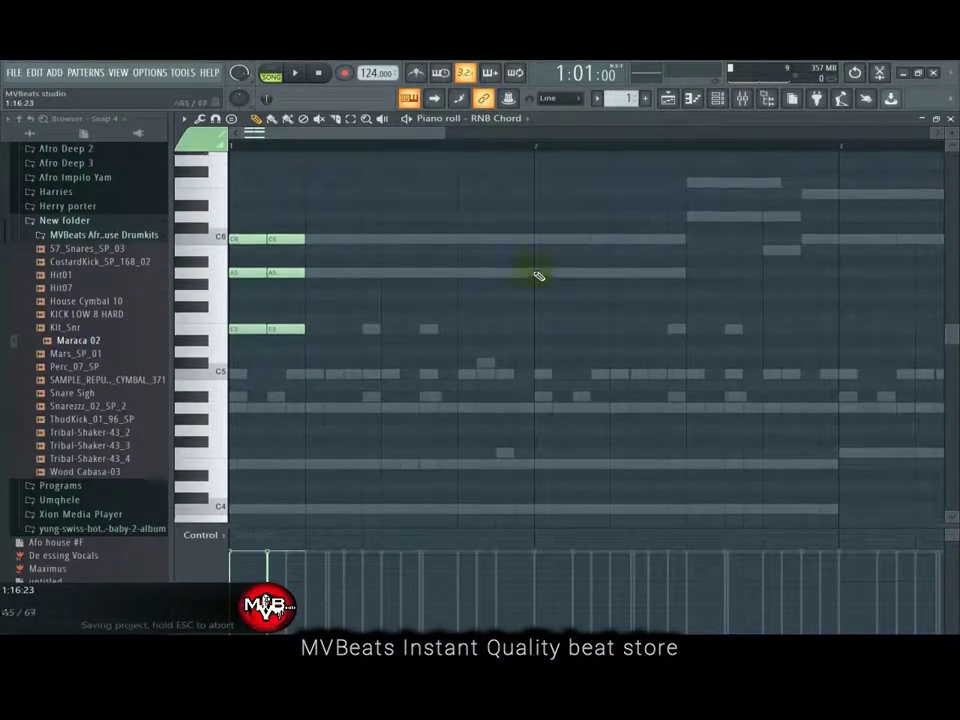
key("space")
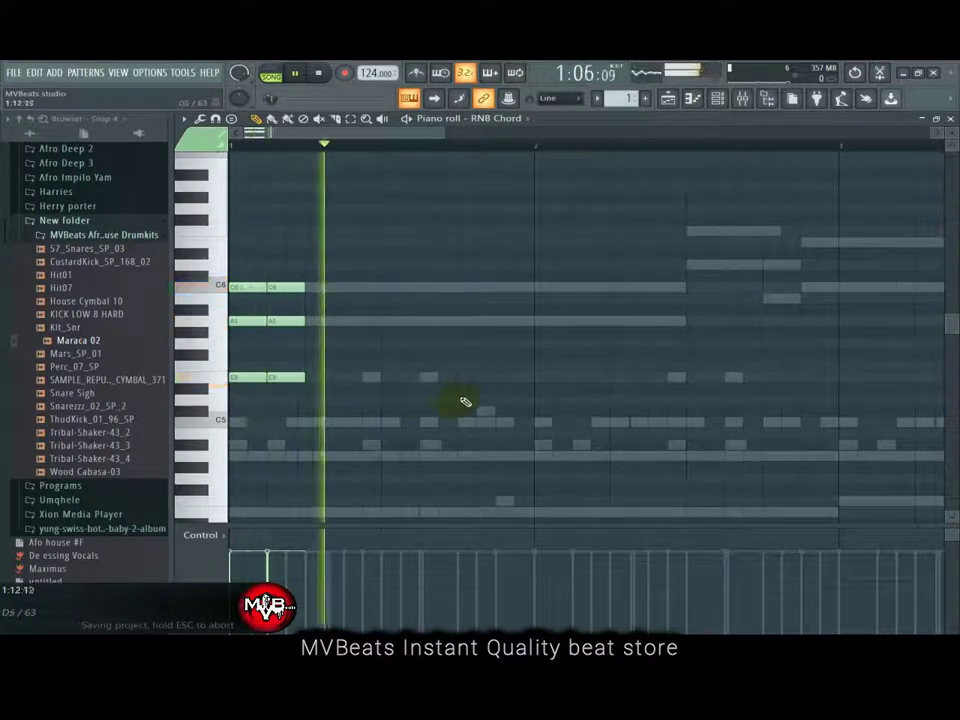
key("space")
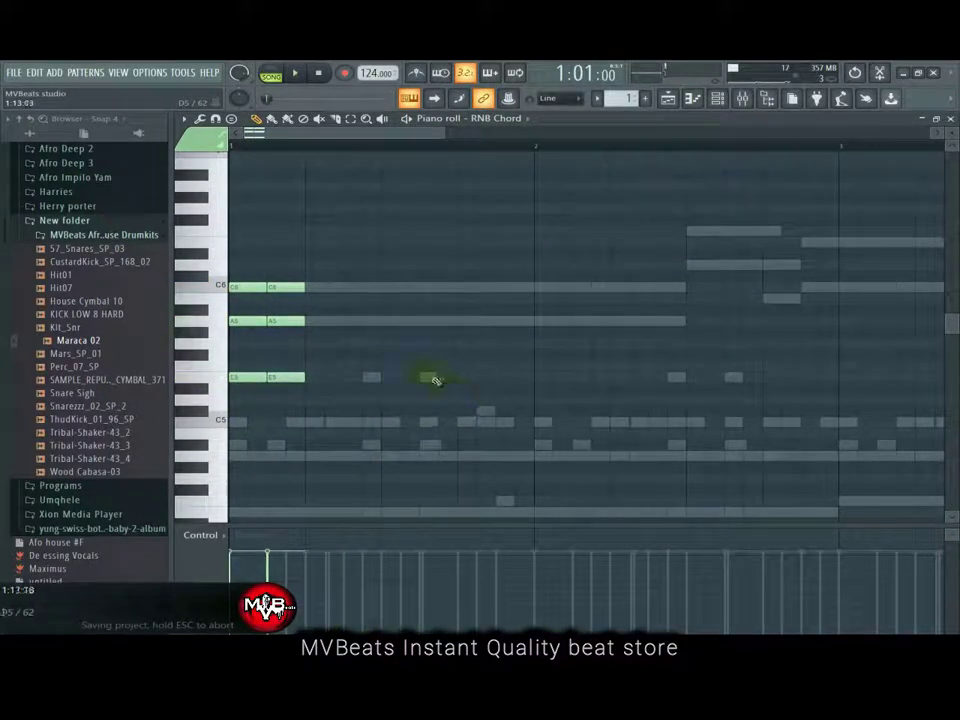
Step: Add two-step E5 and D5 notes on step 11 of bar 1 and a two-step E5 note on step 13
left_click(430, 378)
key("space")
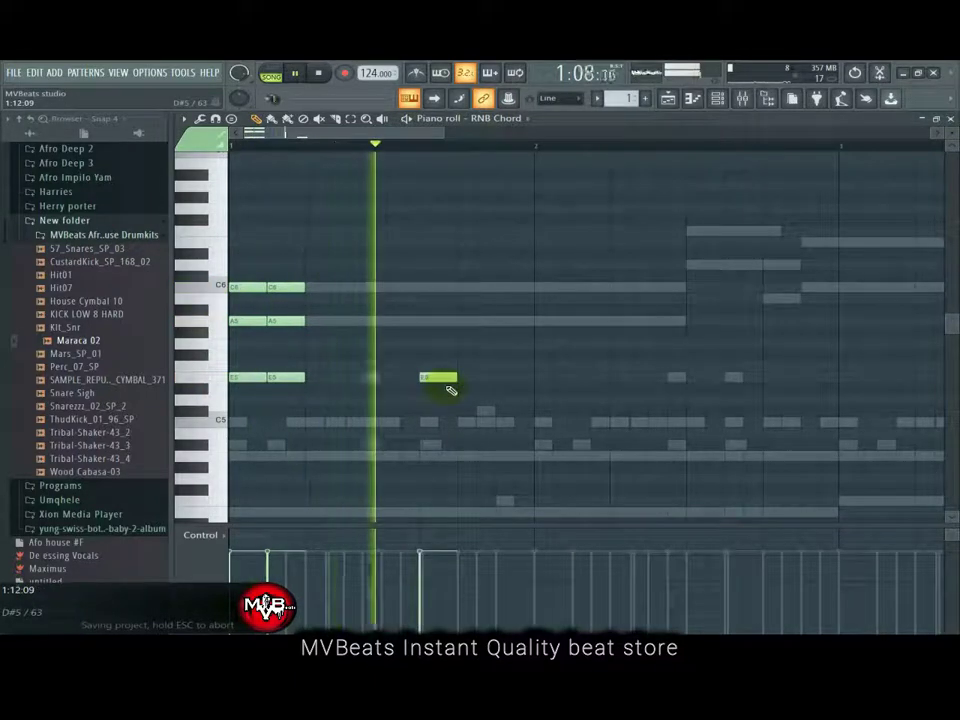
key("space")
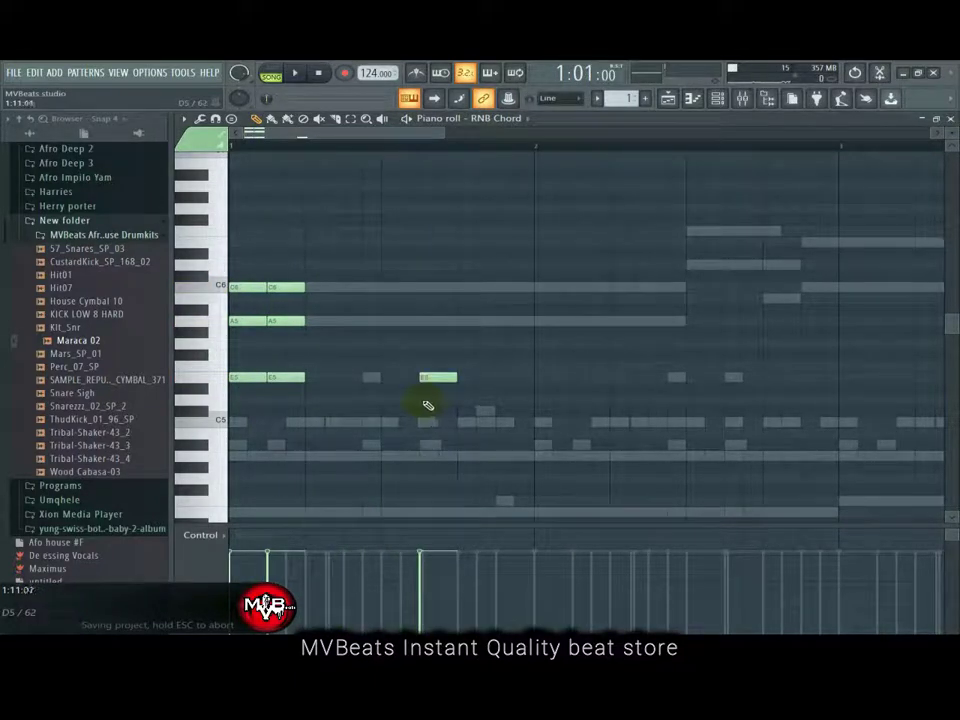
left_click(426, 401)
left_click_drag(466, 381, 500, 378)
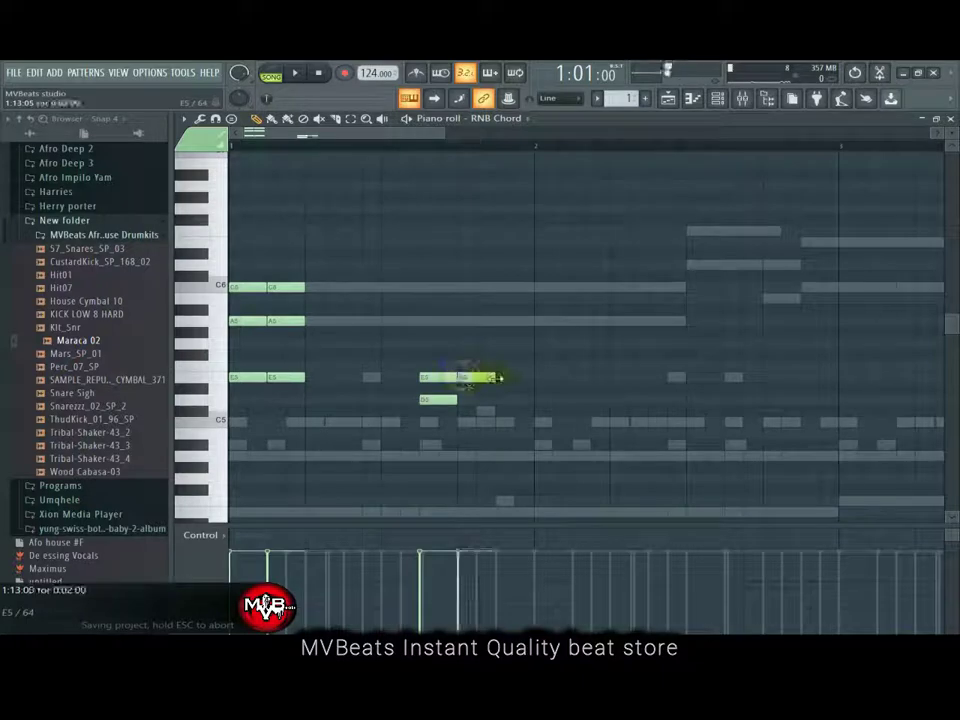
Step: Continue the two-step E5 notes to step 1 of bar 2 and add A5 notes above all four, from step 11 of bar 1
left_click(544, 380)
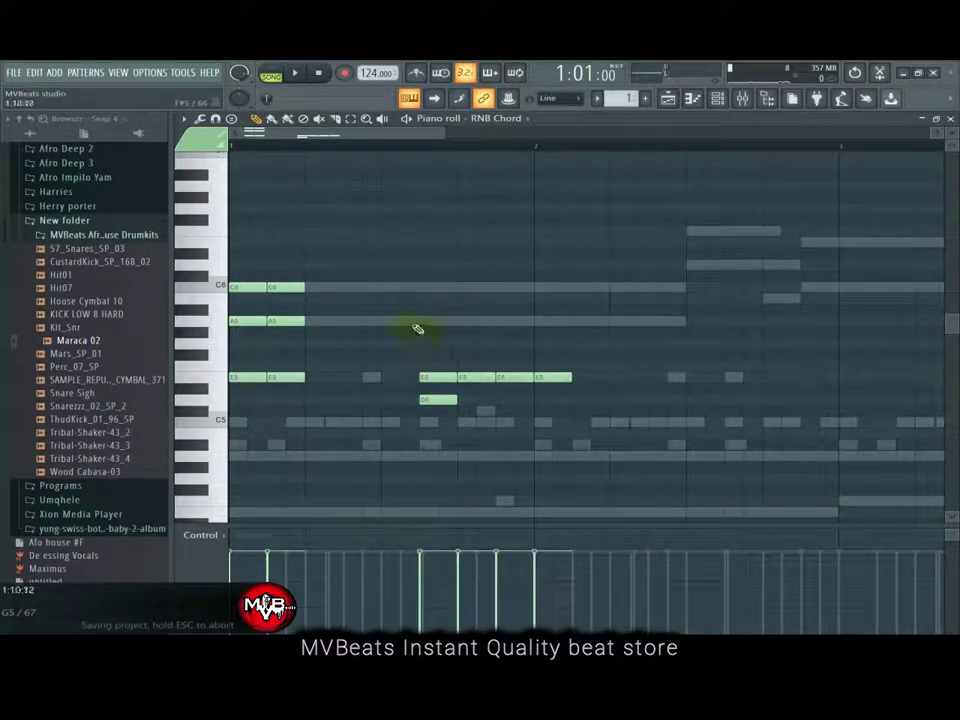
left_click(470, 321)
left_click(505, 322)
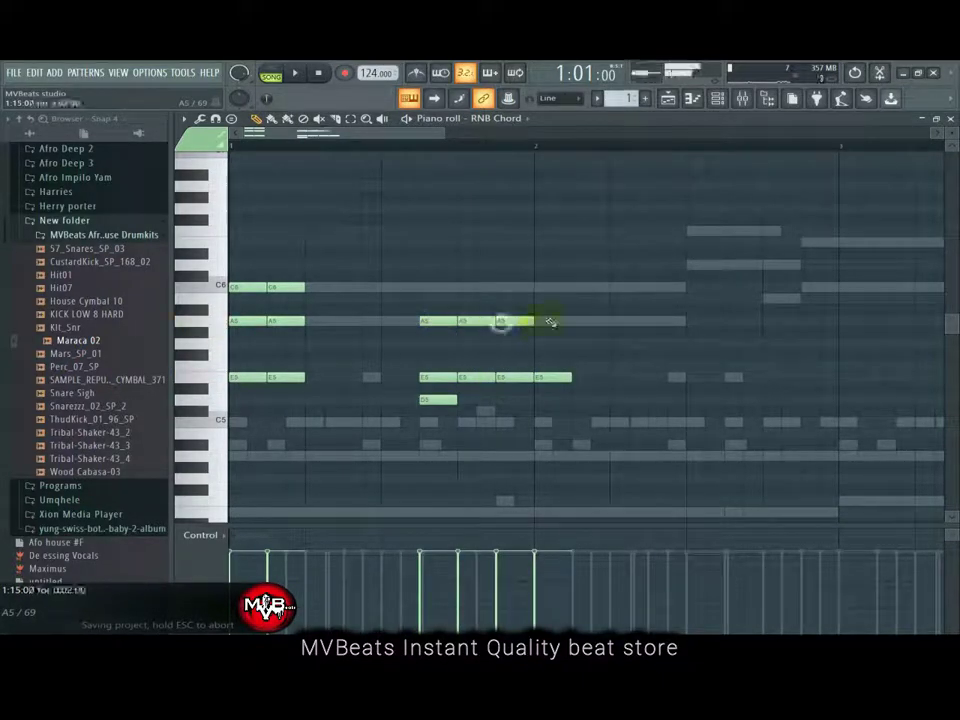
left_click(544, 322)
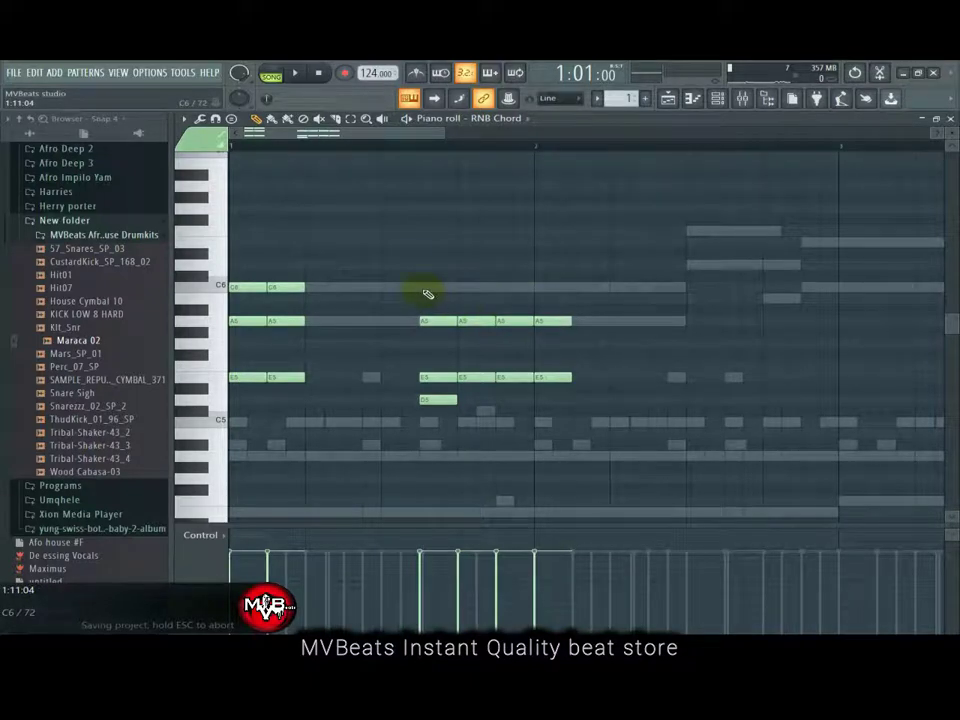
Step: Top those chords with two-step D6, C6, B5 and C6 notes, add a C6, A5 and E5 chord on step 3 of bar 2, and play it
left_click(423, 264)
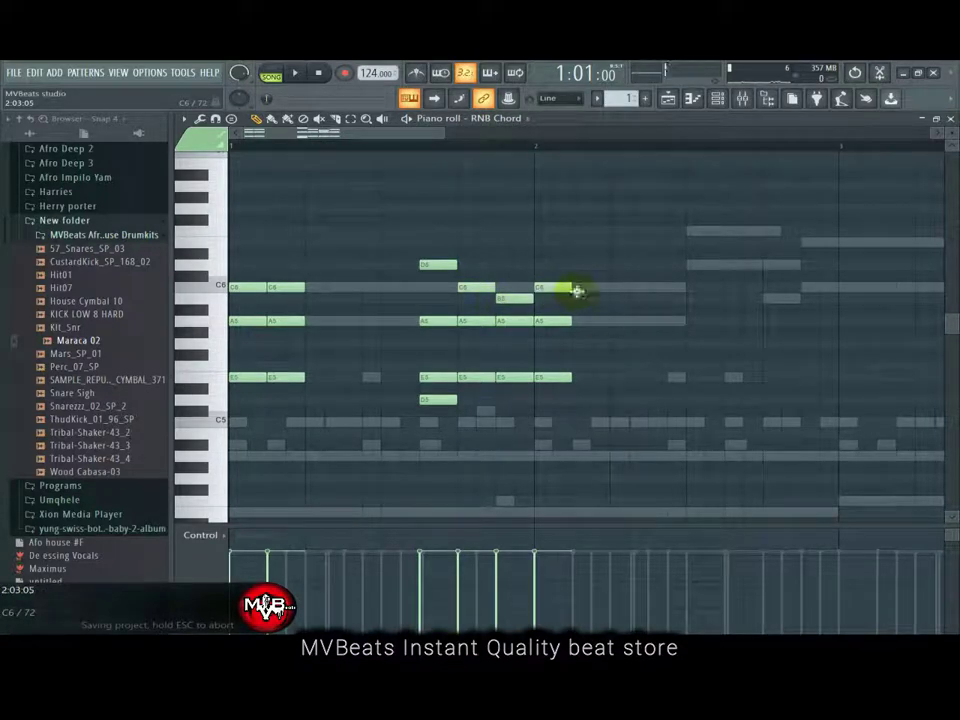
left_click(577, 290)
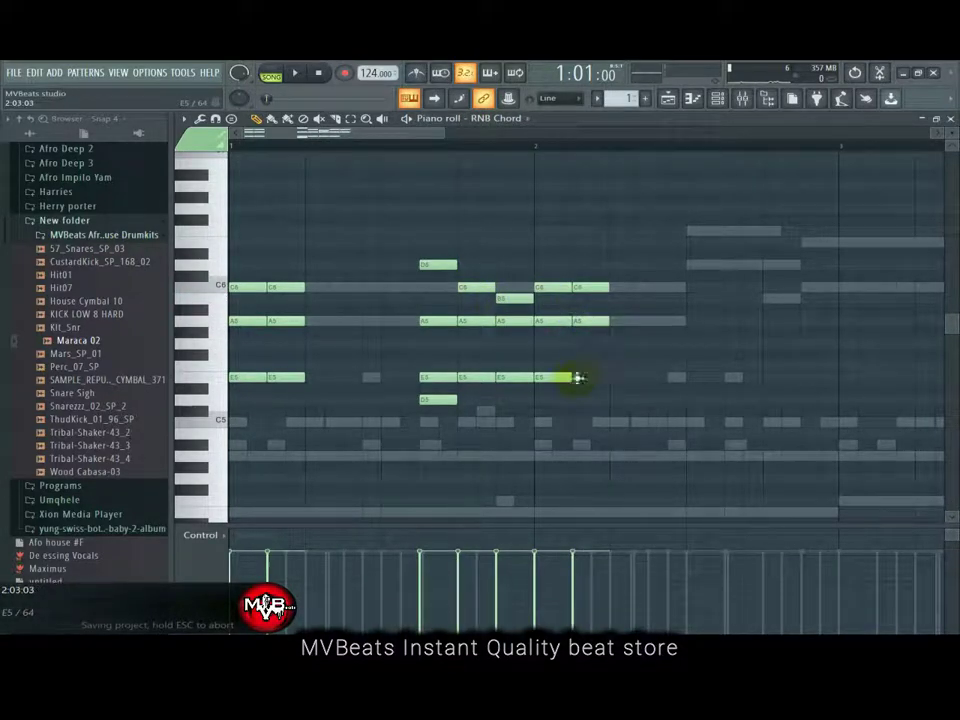
key("space")
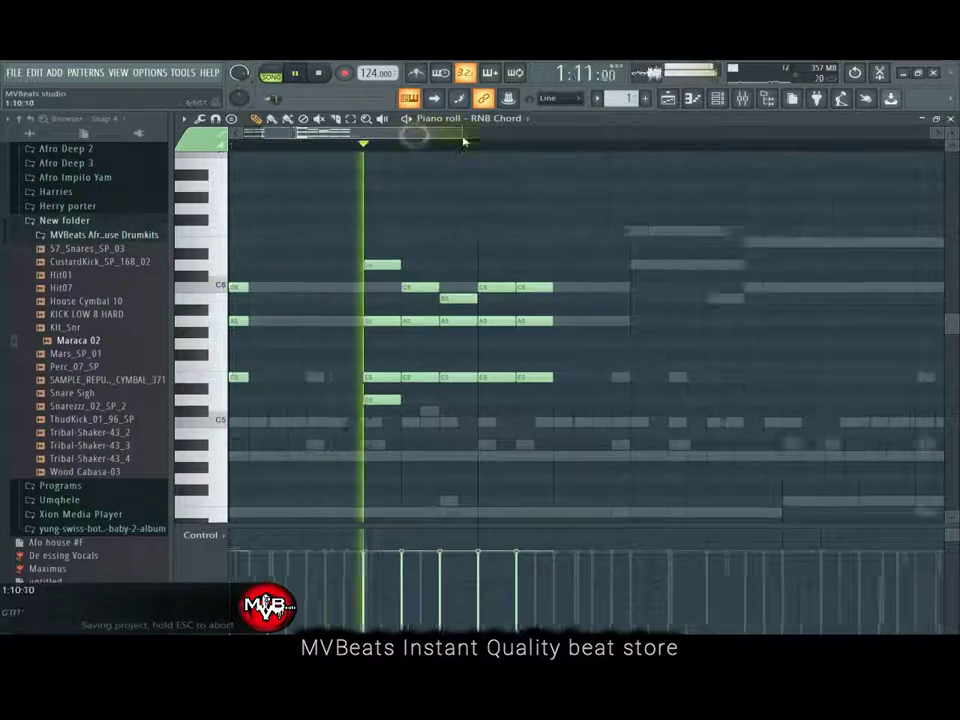
key("space")
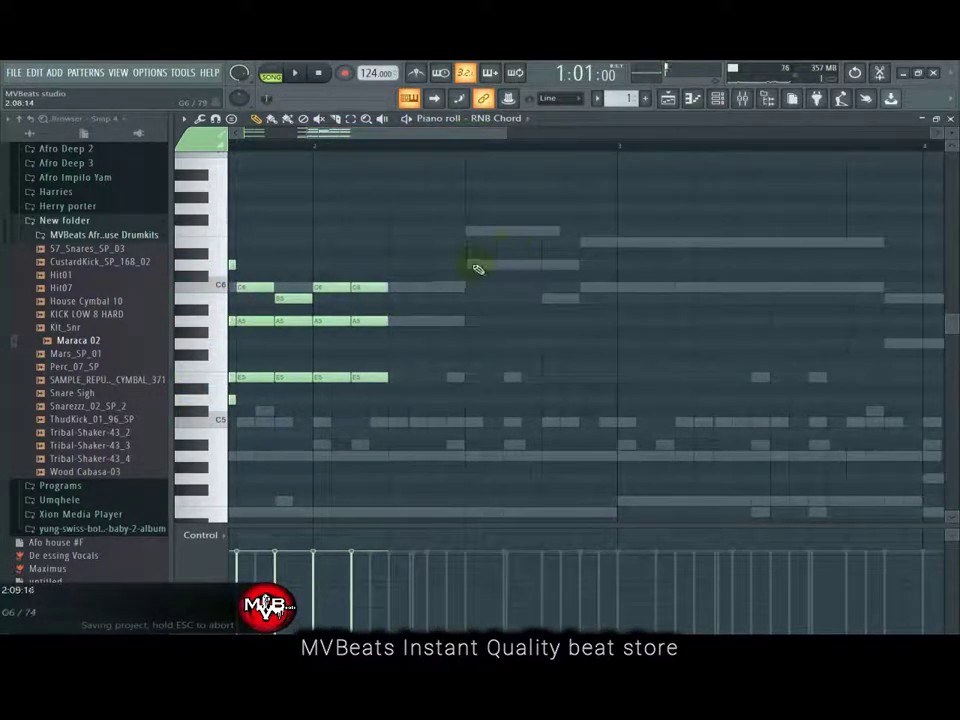
Step: Add two-step top notes in bar 2: D6 on steps 9, 11 and 15, and C6 on step 13
left_click(470, 265)
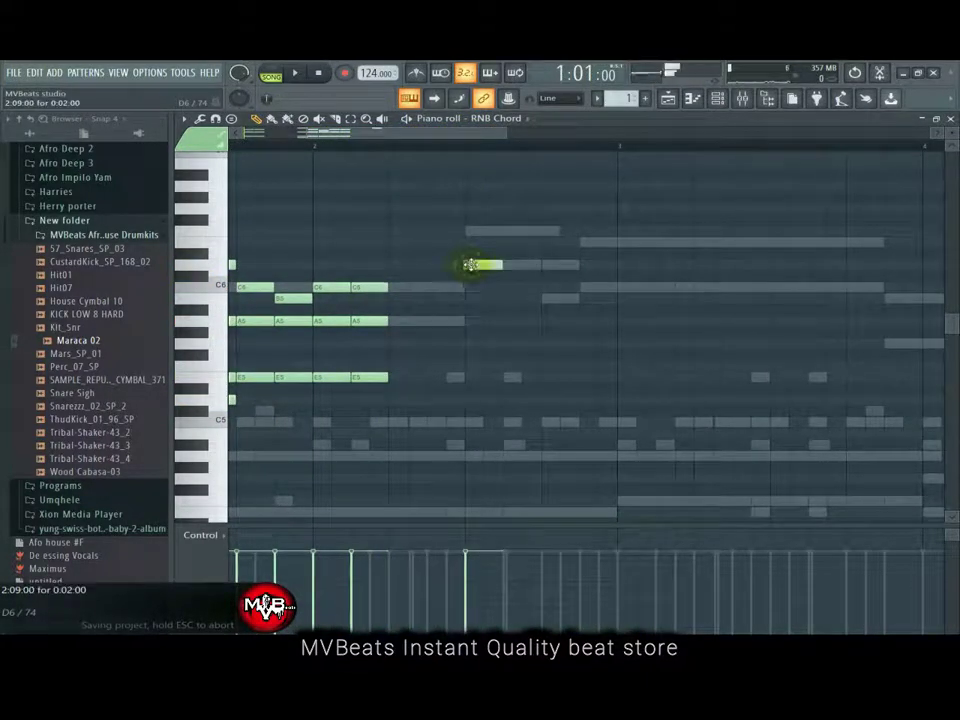
double_click(477, 264)
left_click(573, 267)
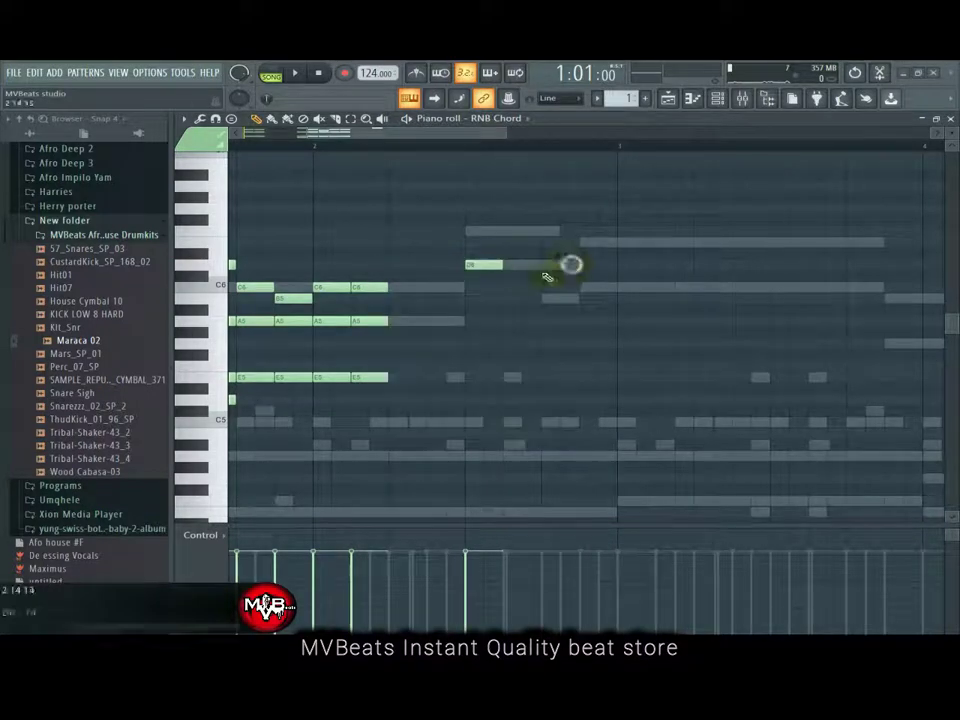
left_click(508, 266)
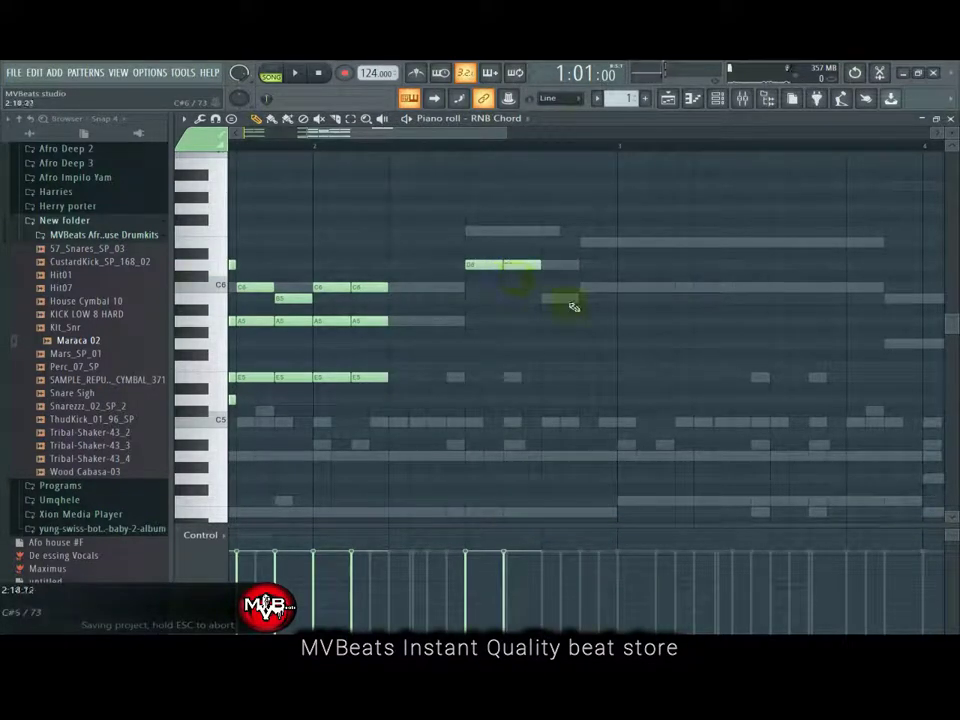
left_click(549, 288)
left_click(584, 265)
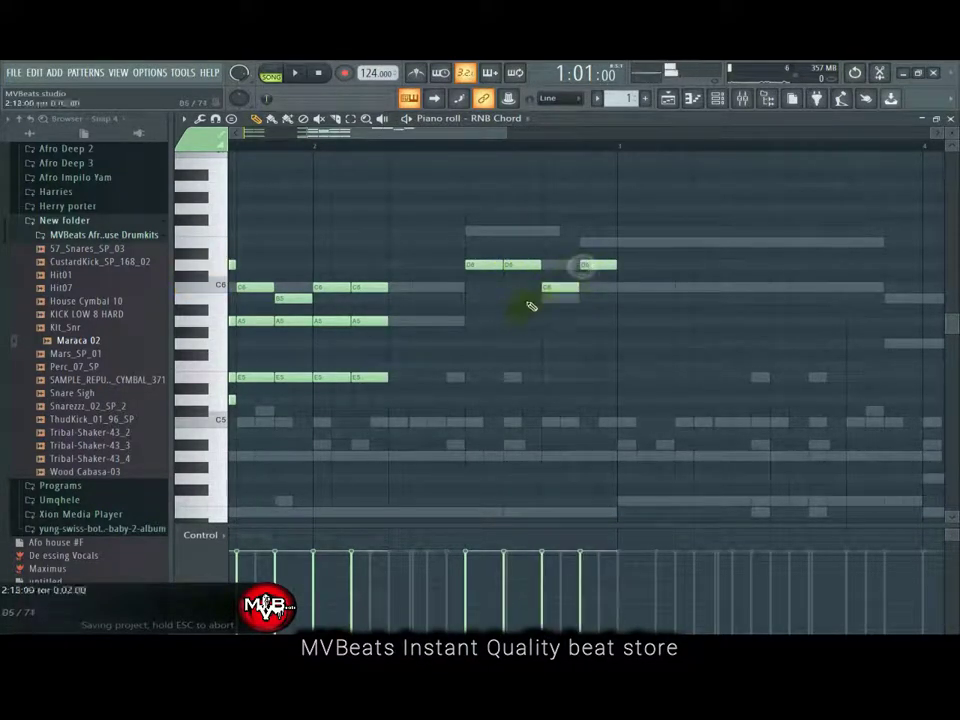
Step: Add E5 under all four bar 2 top notes, with A5 on steps 9, 11 and 15, G5 on 13, and A5 on bar 3 steps 1 and 3
left_click(508, 321)
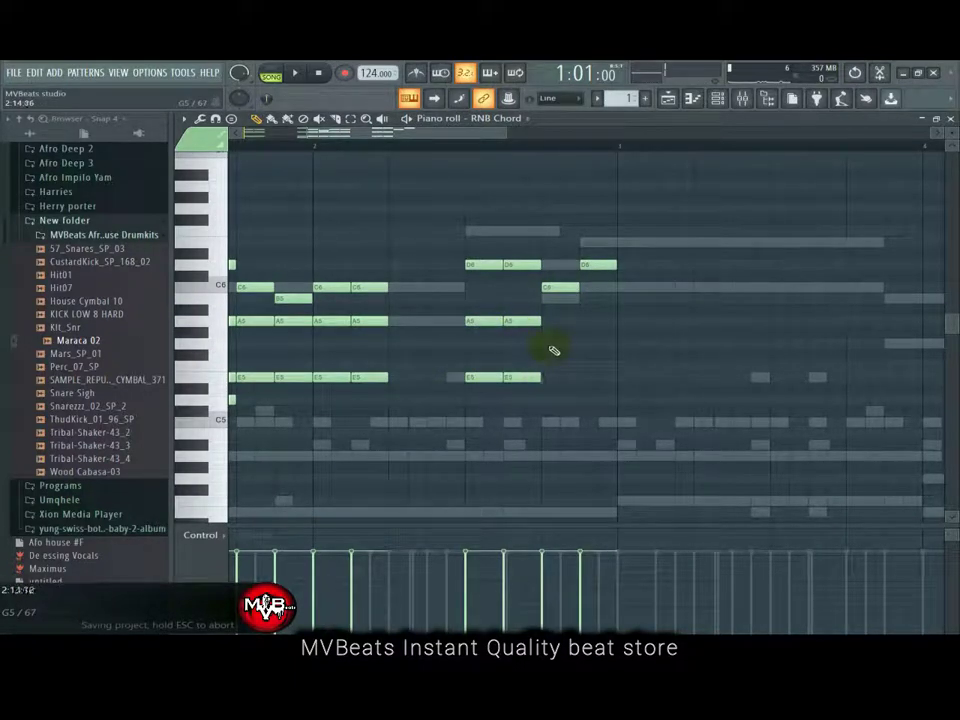
left_click_drag(437, 134, 473, 143)
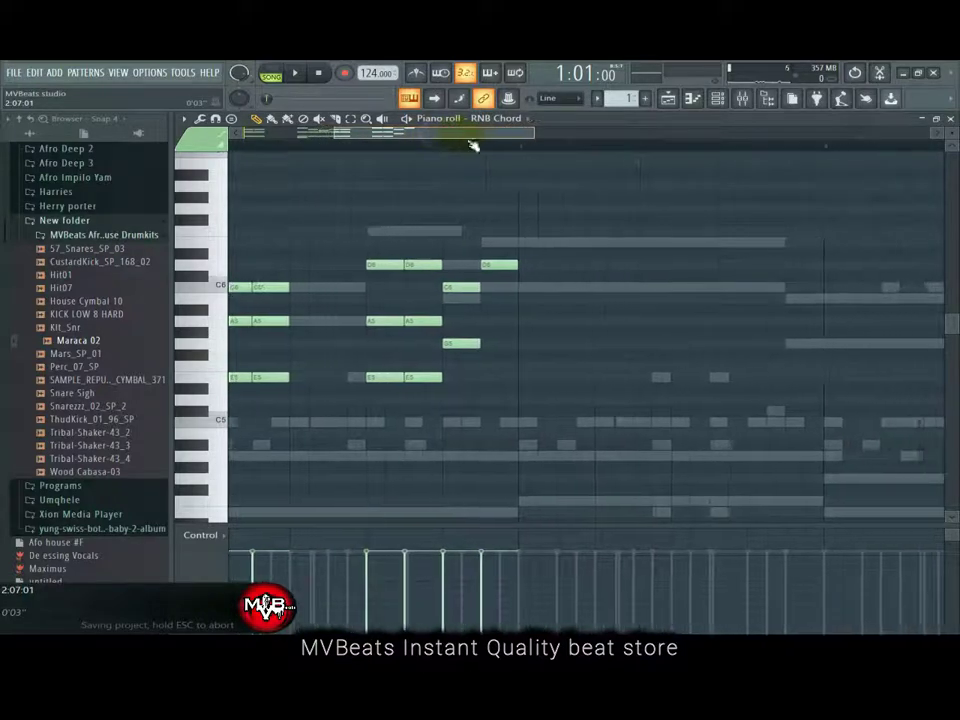
left_click(490, 321)
left_click(524, 322)
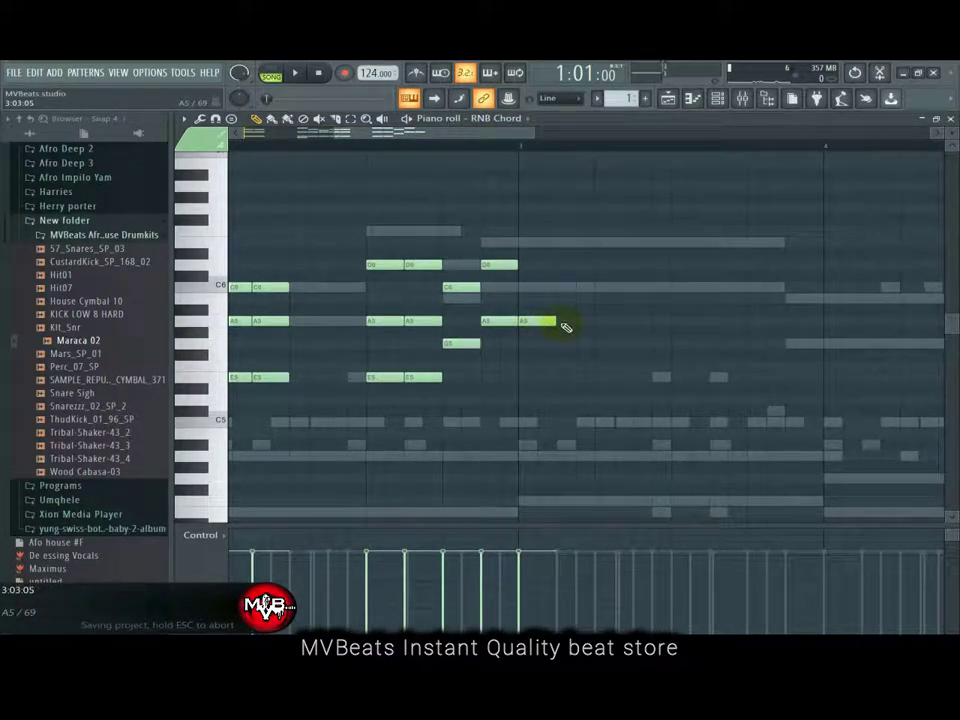
left_click(561, 321)
left_click(488, 379)
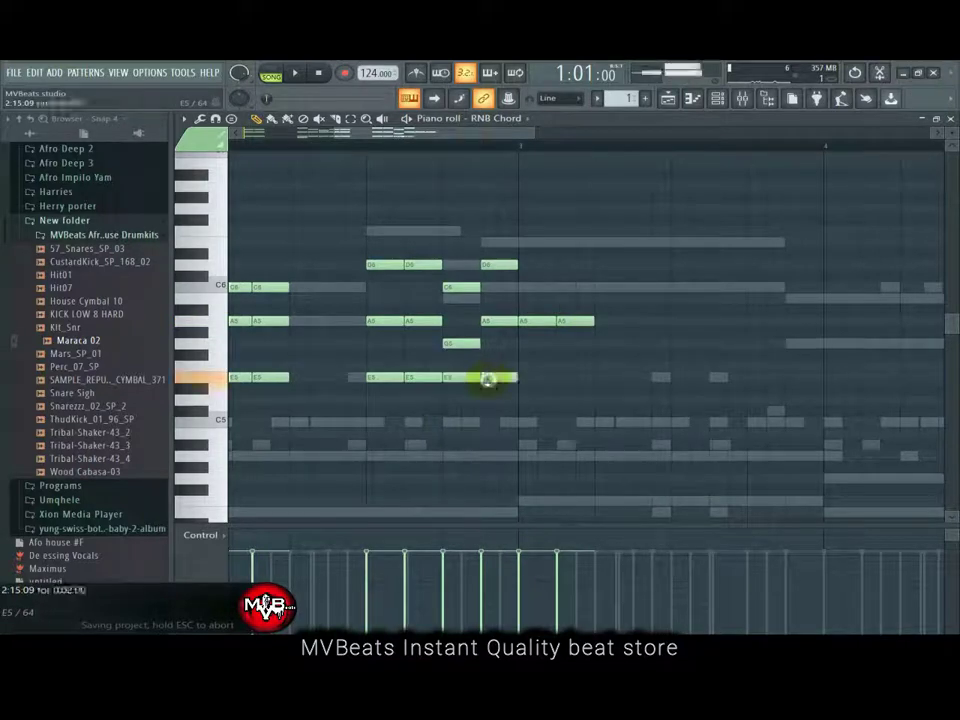
Step: Add two-step F5 and C5 notes under the A5 notes on steps 1 and 3 of bar 3, and play the result
left_click(524, 422)
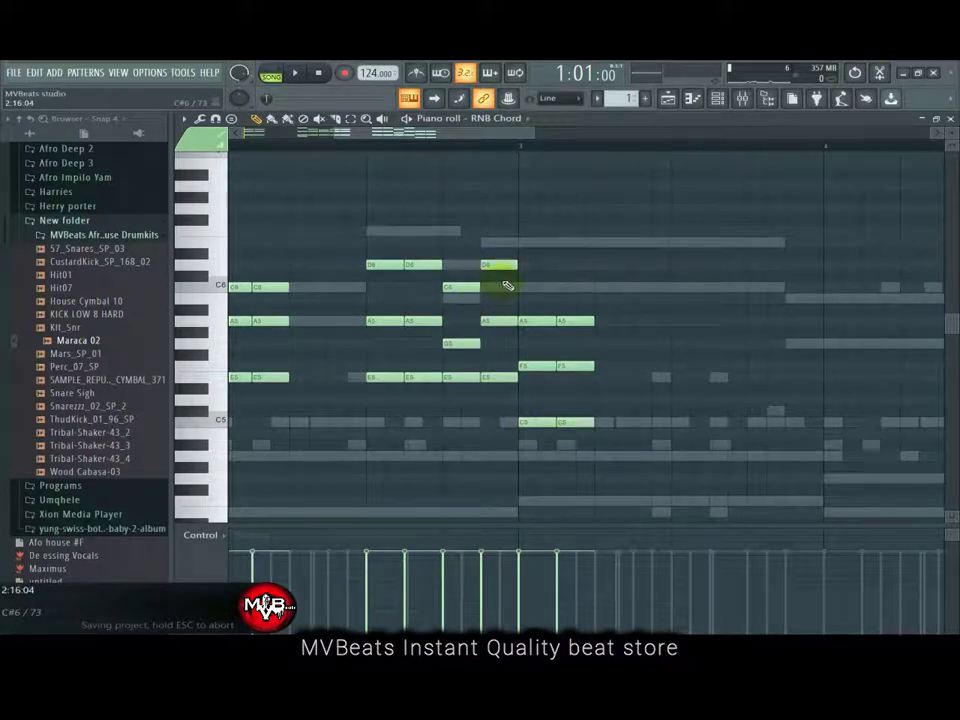
key("space")
left_click_drag(480, 134, 552, 146)
key("space")
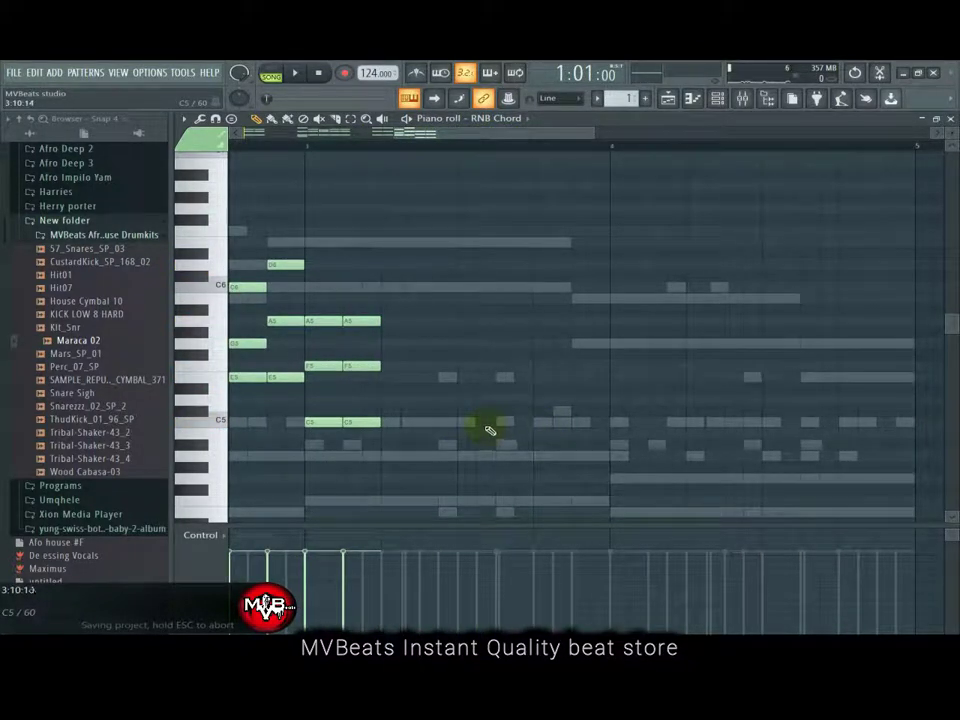
Step: Place two-step C5 and F5 notes together on steps 11, 13 and 15 of bar 3
left_click(499, 424)
key("space")
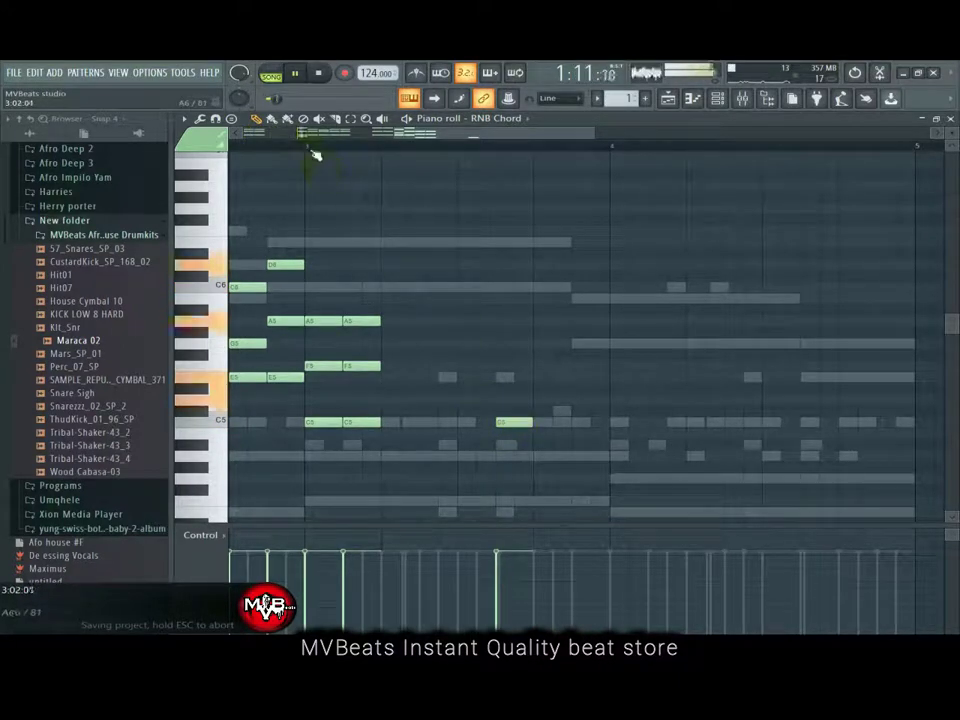
key("space")
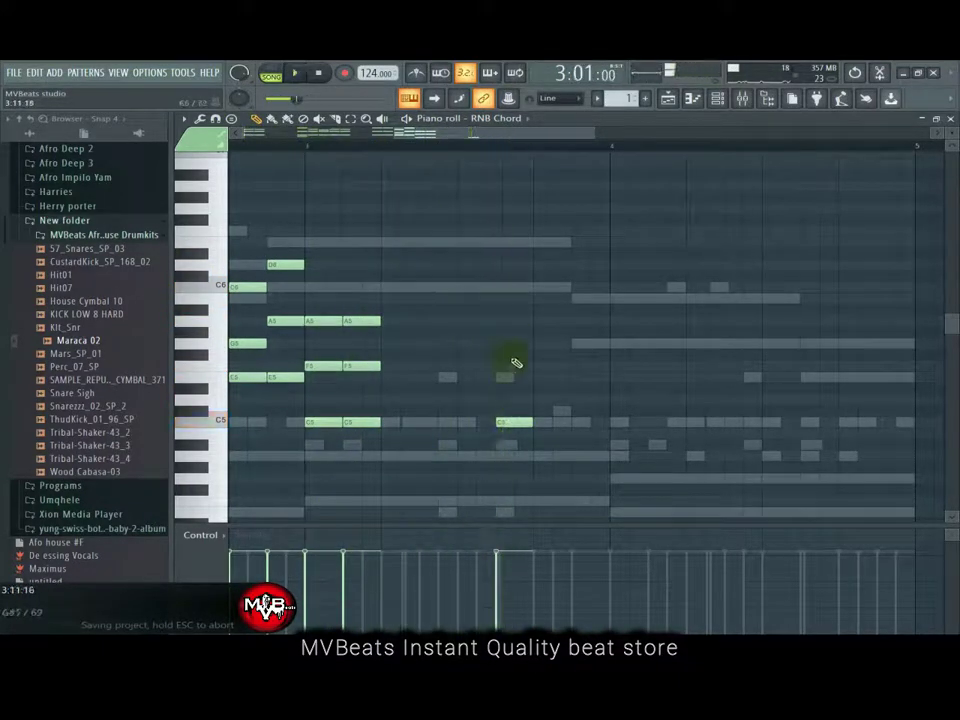
left_click(499, 368)
left_click(536, 366)
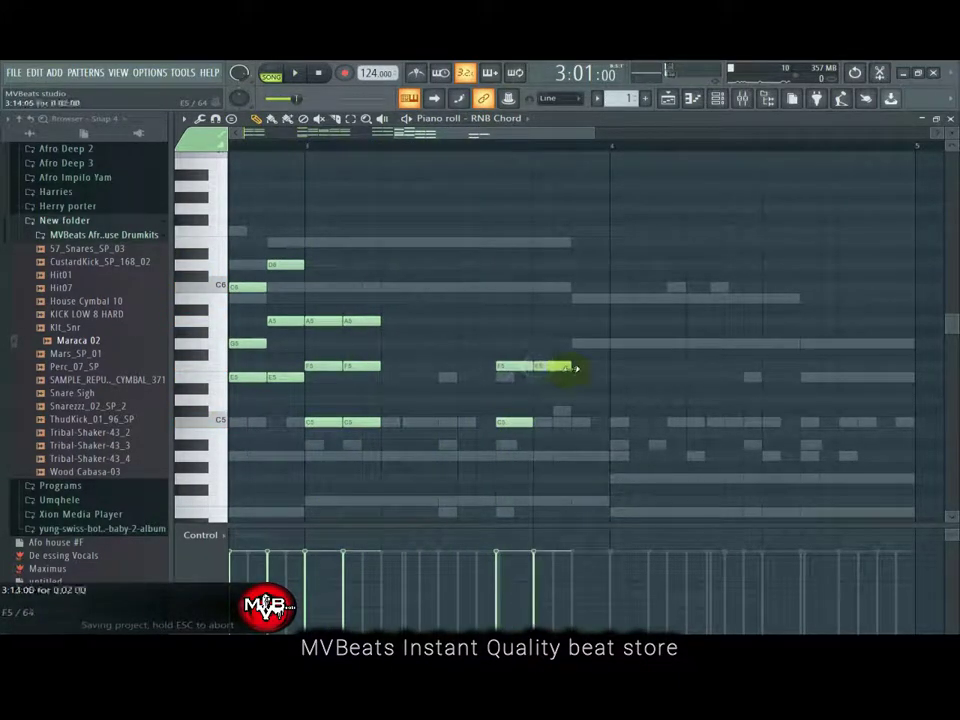
left_click(572, 368)
left_click(537, 422)
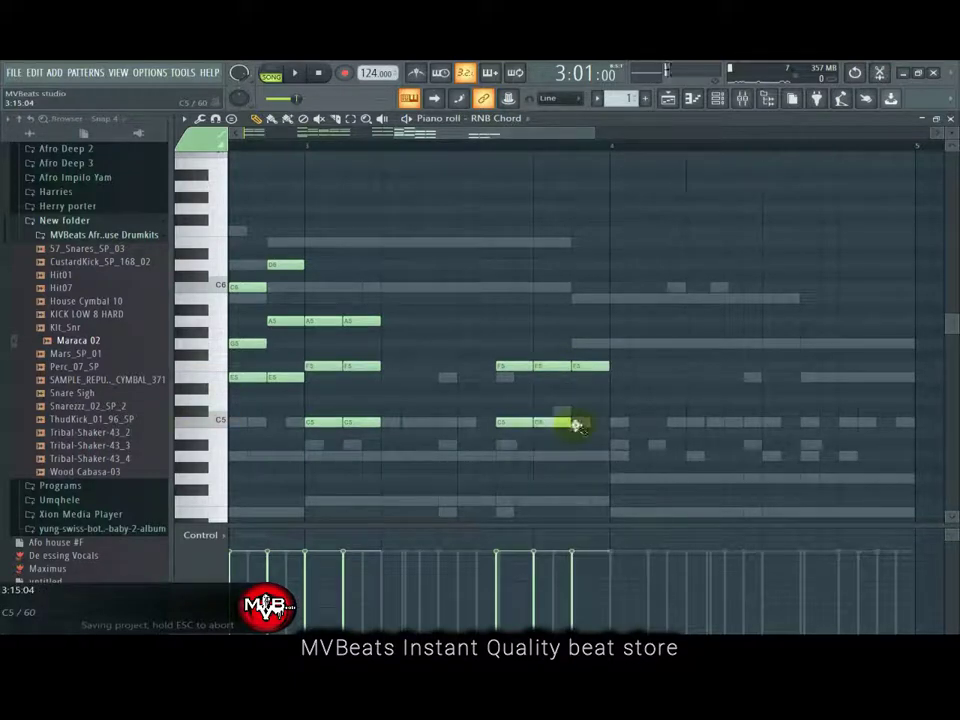
left_click(574, 422)
Step: Top the bar 3 chords with two-step A5 notes on steps 11 and 13 and B5 on step 15, and play them back
left_click(499, 321)
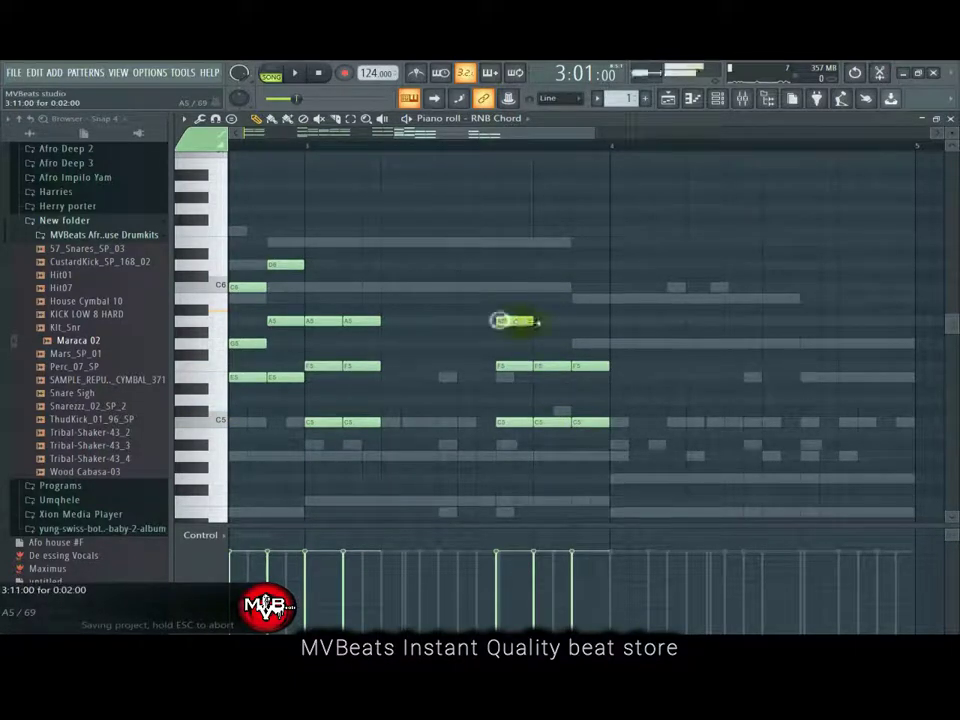
left_click(539, 323)
left_click_drag(546, 136, 575, 138)
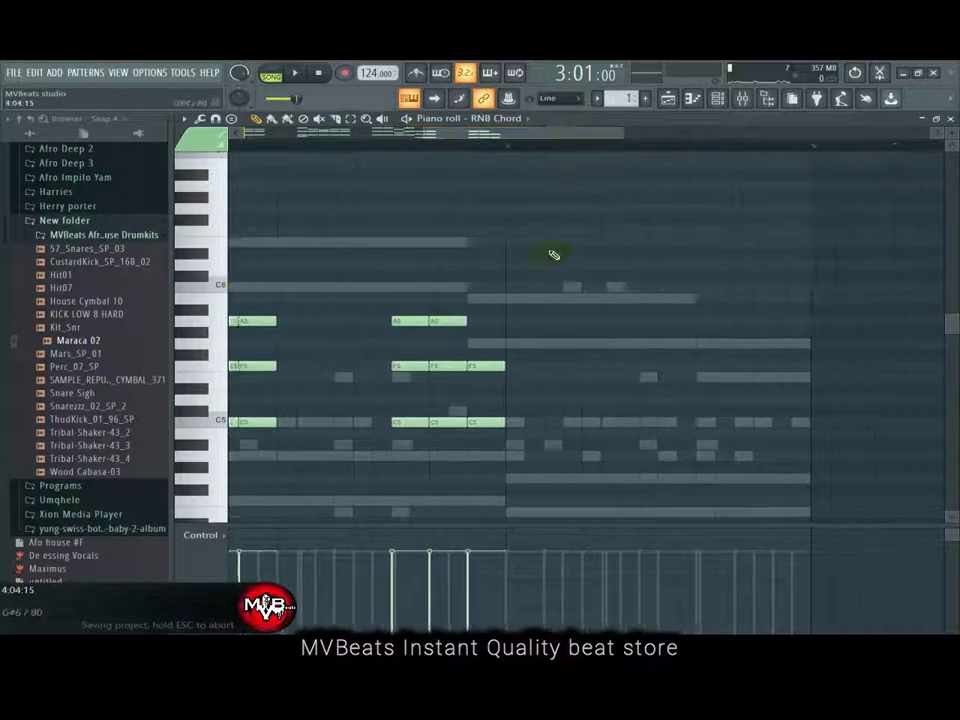
left_click(468, 300)
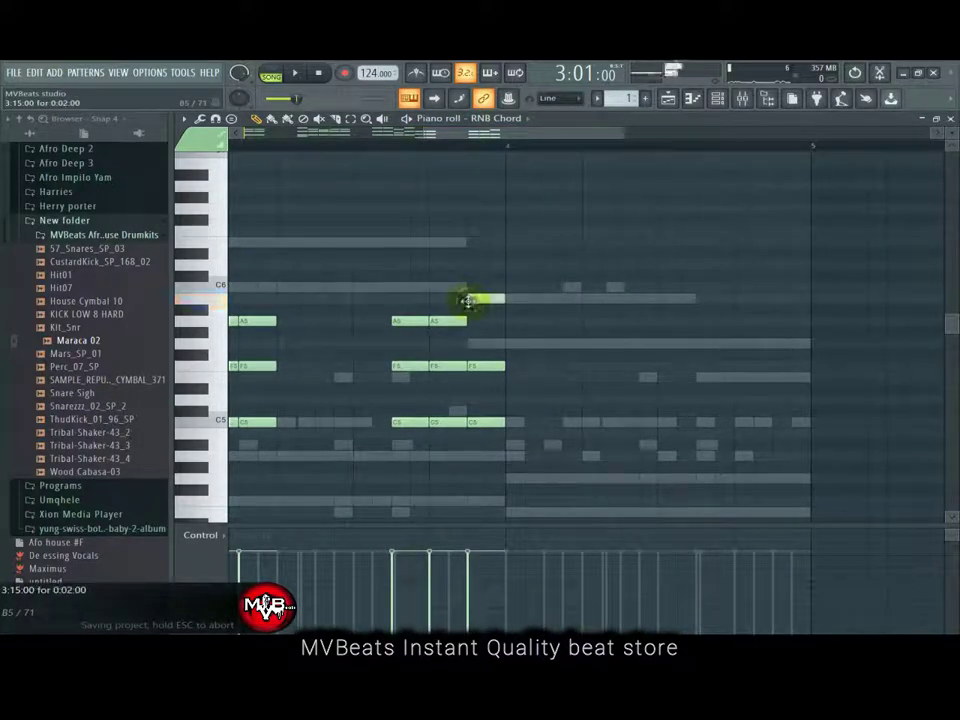
left_click_drag(548, 136, 576, 147)
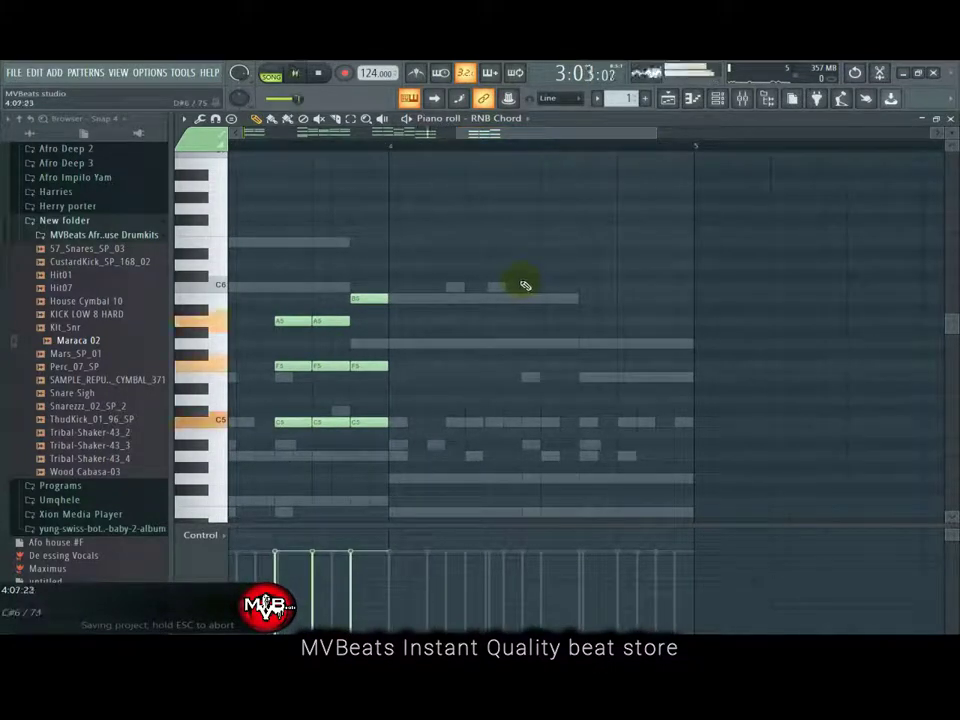
key("space")
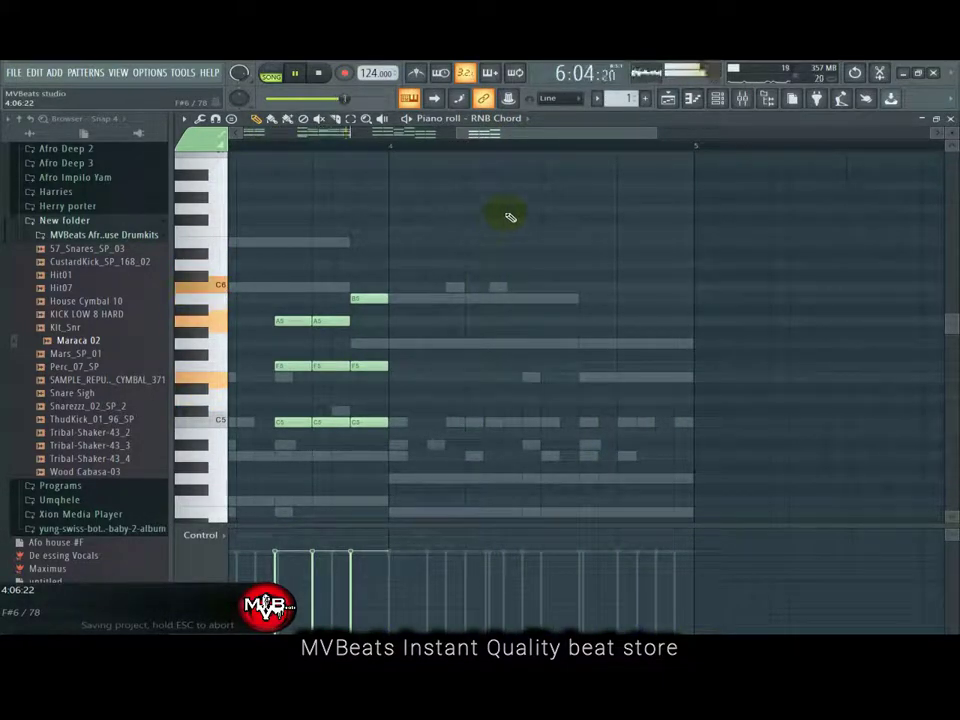
key("space")
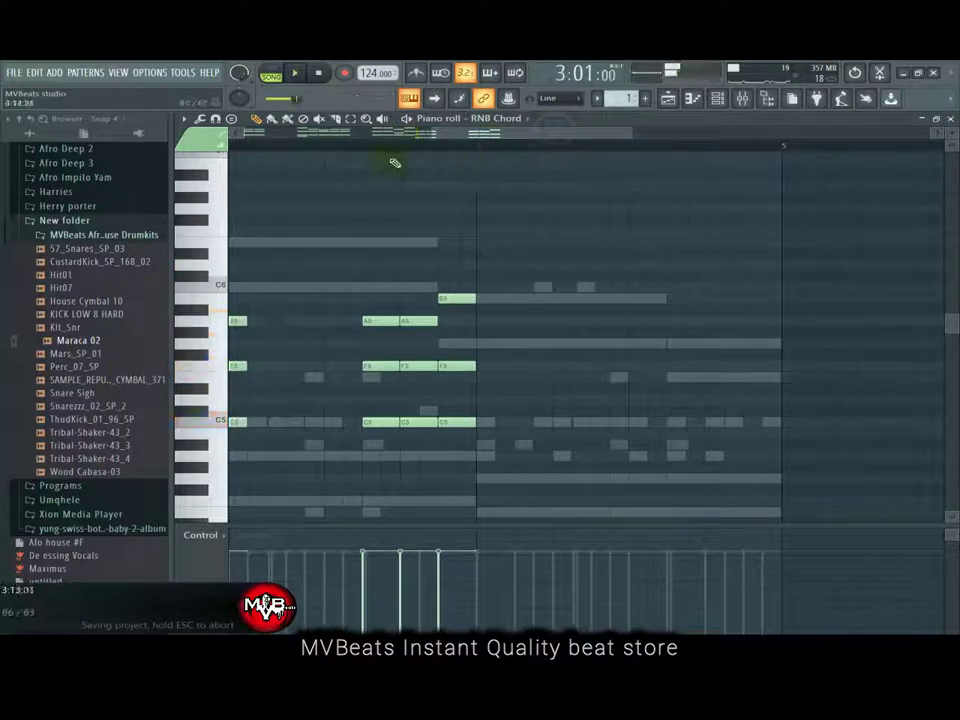
key("space")
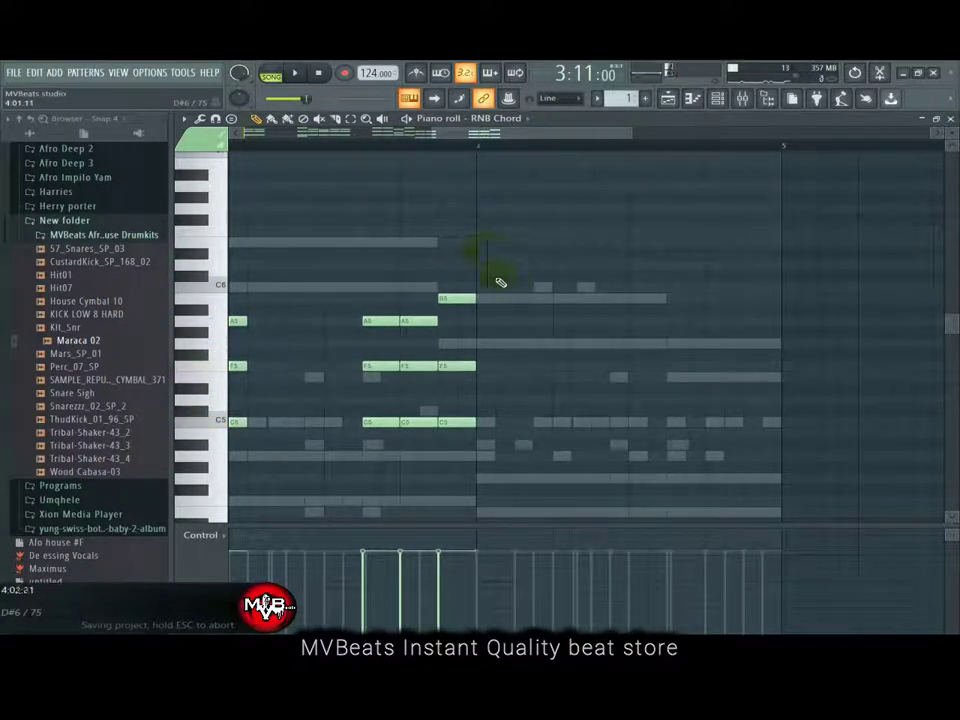
Step: Place two-step D6, G5 and D5 chords on steps 1 and 3 of bar 4
left_click(484, 266)
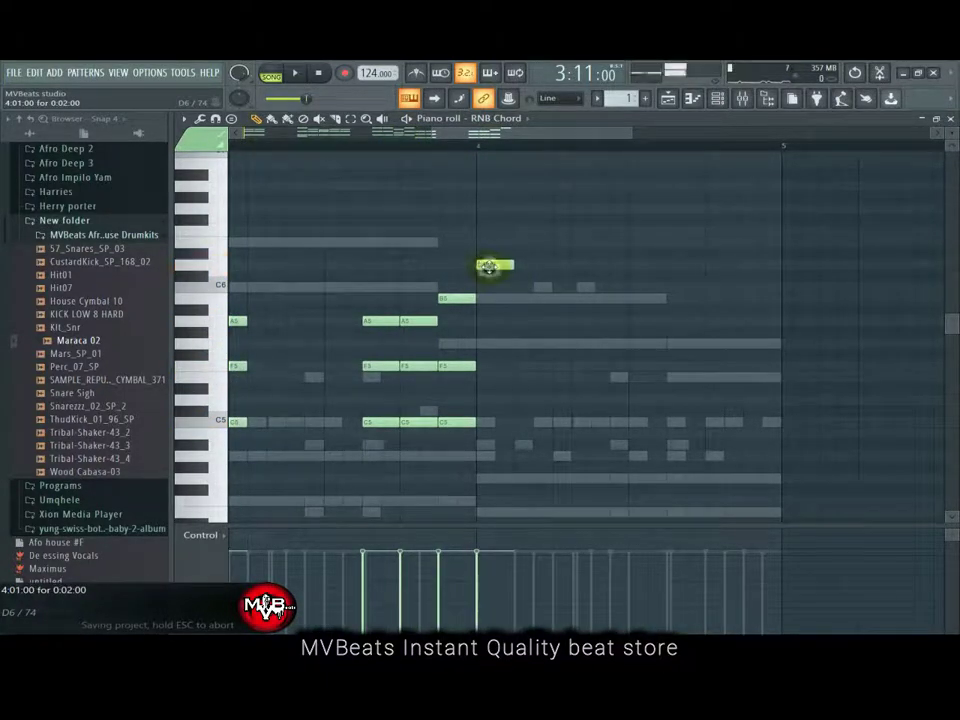
double_click(487, 266)
left_click(575, 266)
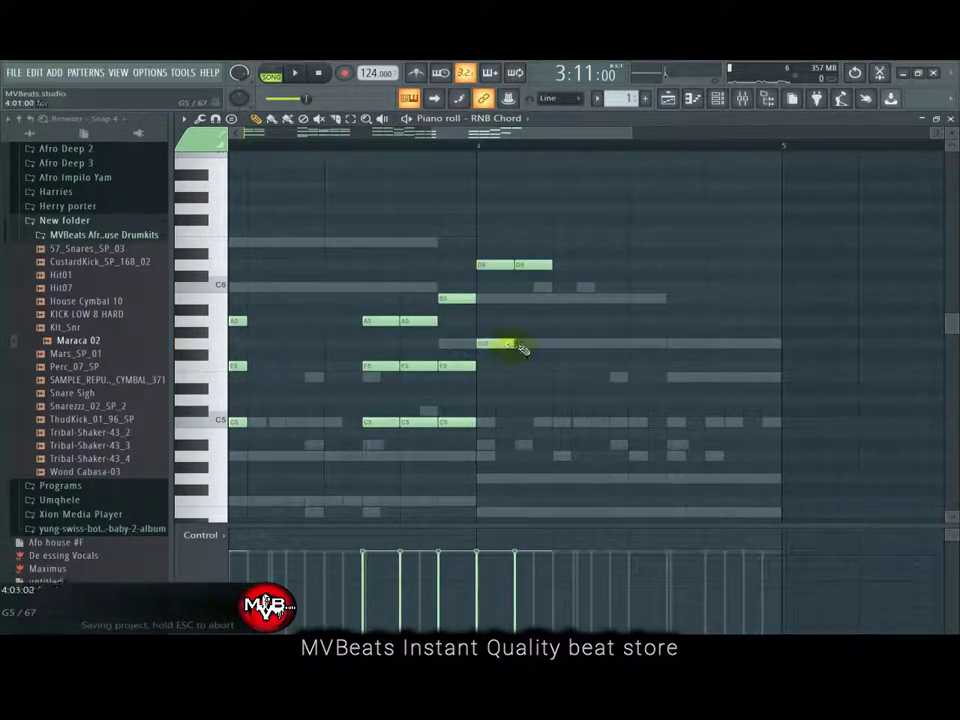
left_click(530, 400)
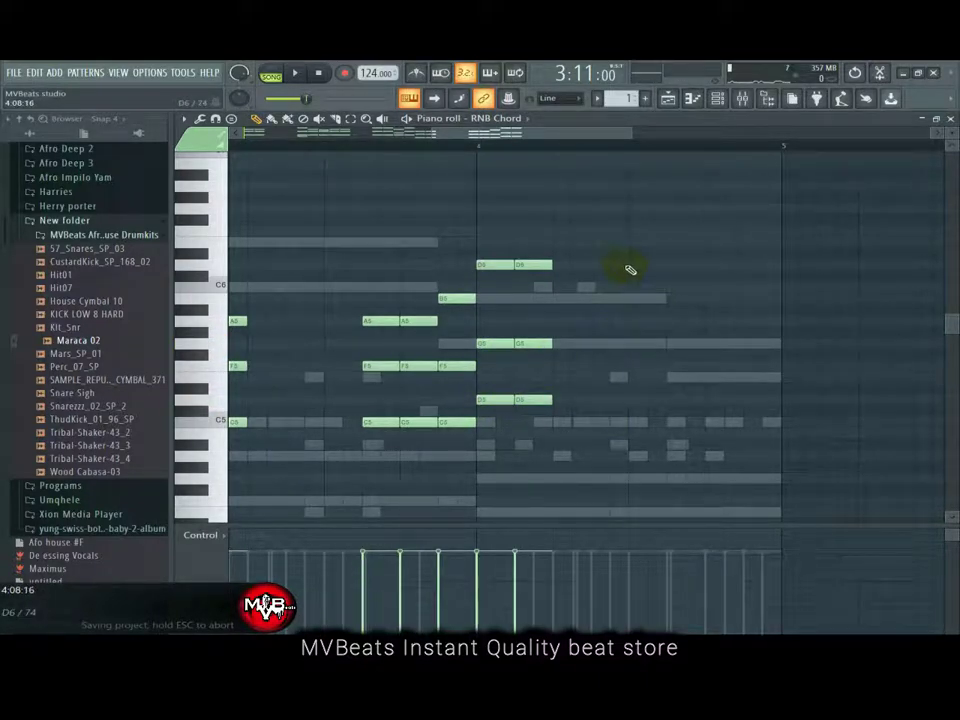
Step: Add two-step chords in bar 4: C6, G5 and D5 on steps 9, 11 and 15, and D6, A5 and D5 on step 13
key("space")
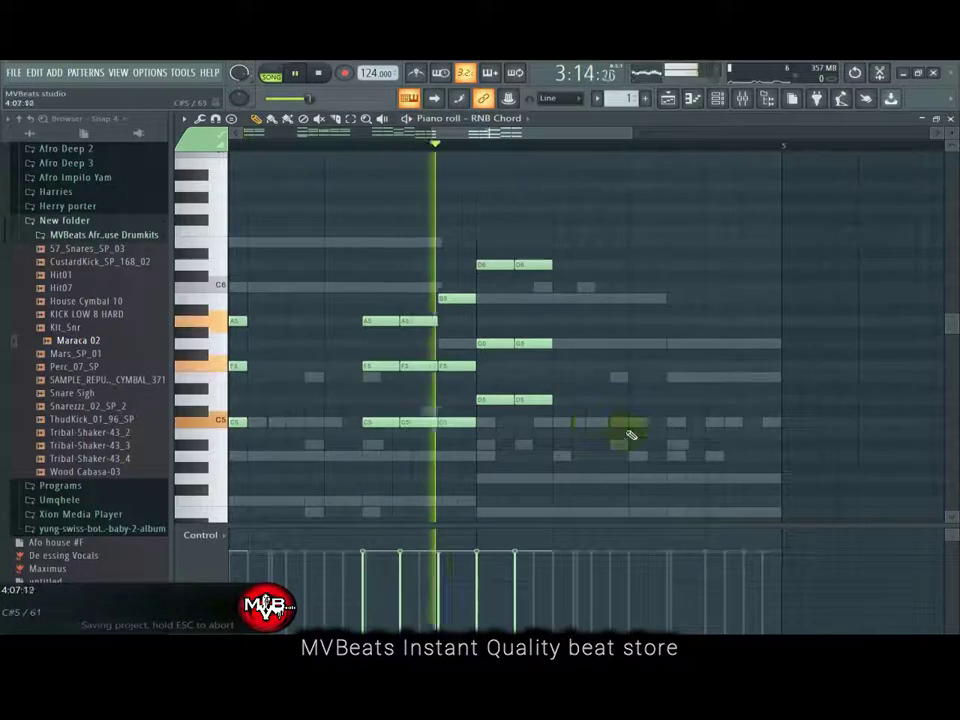
left_click(630, 400)
key("space")
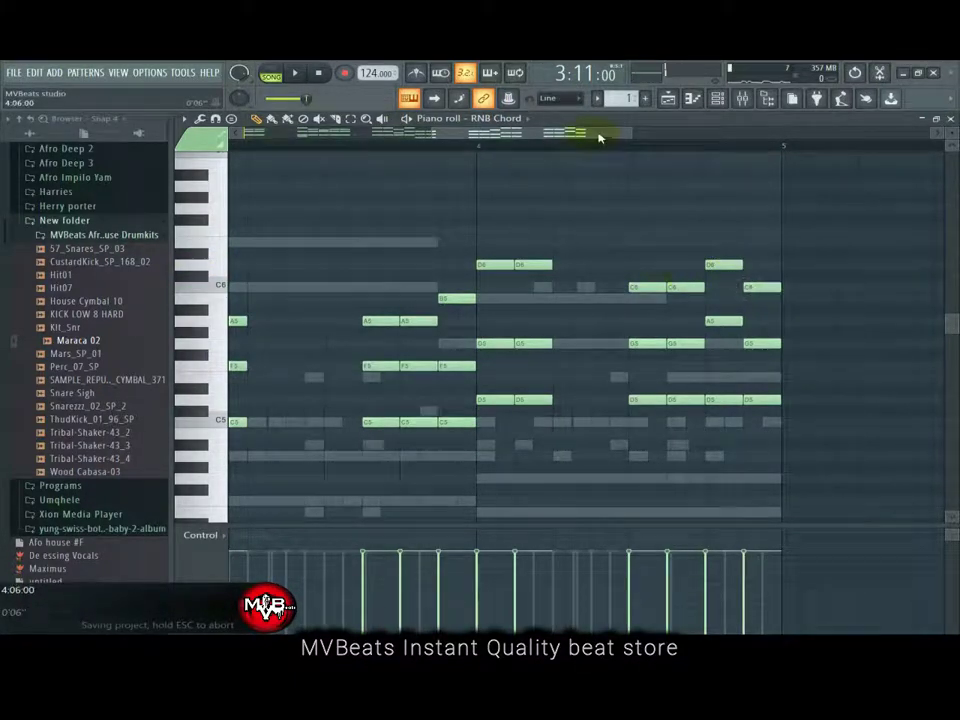
Step: Play the completed RNB Chord part with the beat and bring up the channel rack
left_click_drag(598, 138, 563, 139)
key("space")
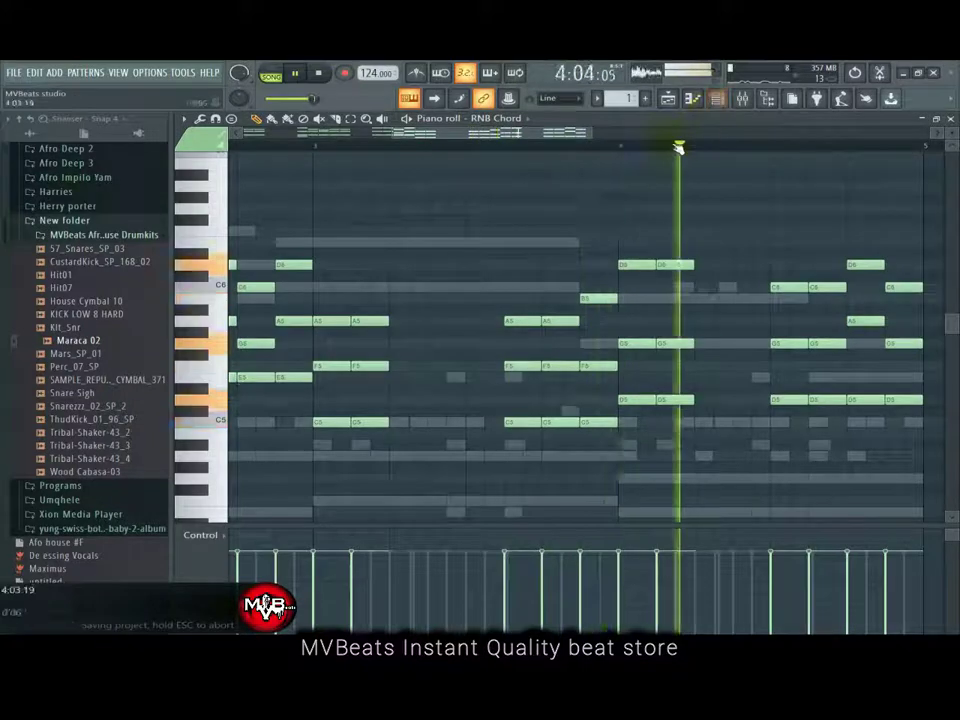
key("F6")
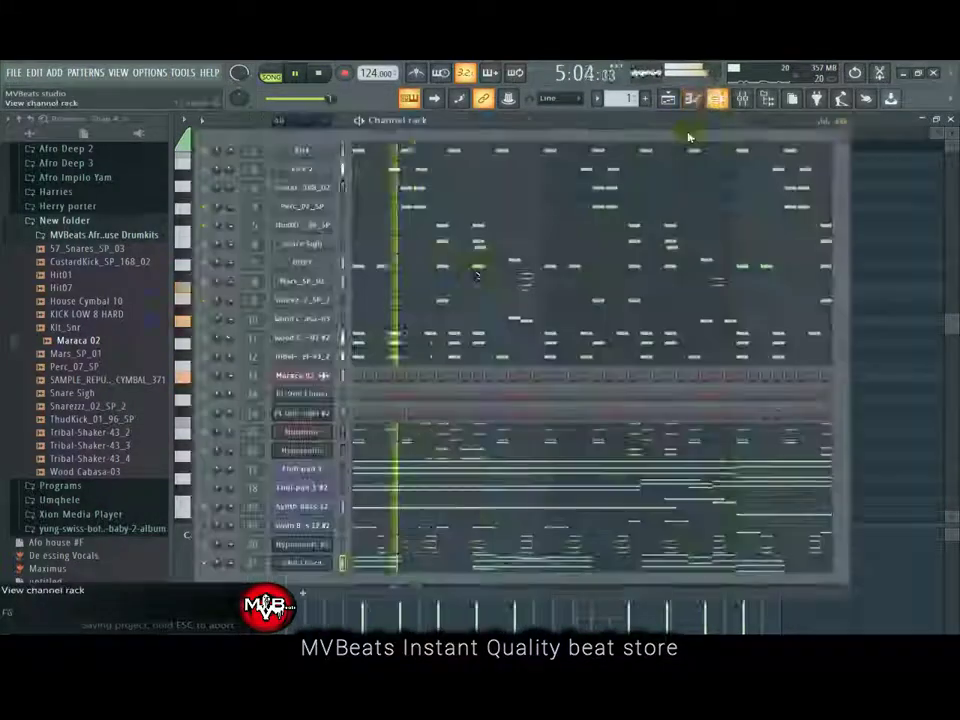
Step: Lower the RNB Chord mixer track's volume and pull down the low band in its built-in equalizer
left_click(302, 562)
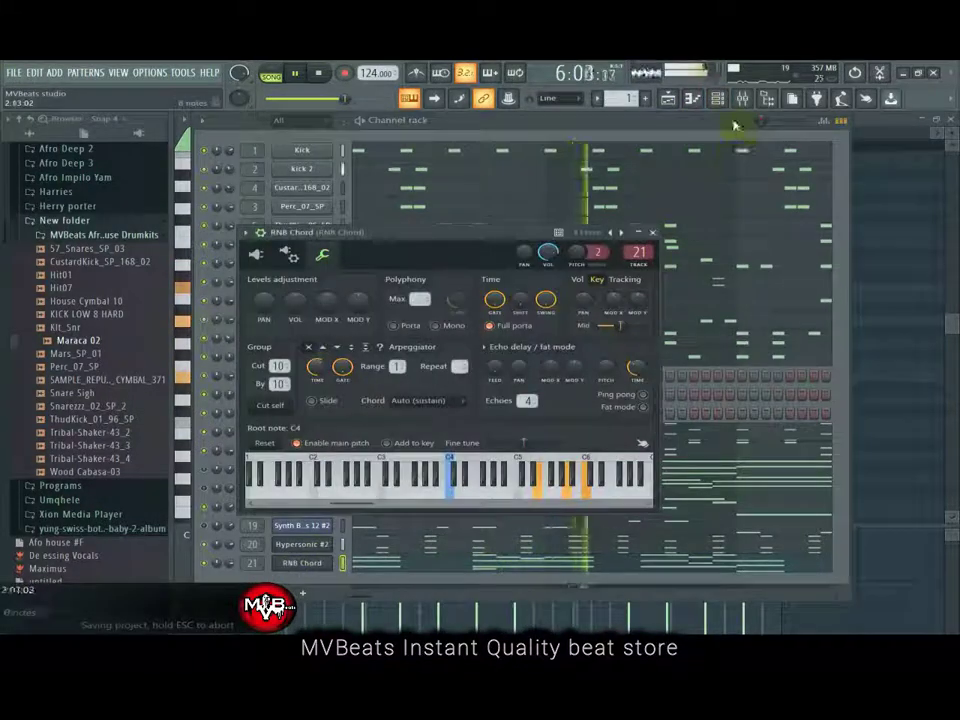
left_click(742, 98)
left_click_drag(561, 386, 565, 397)
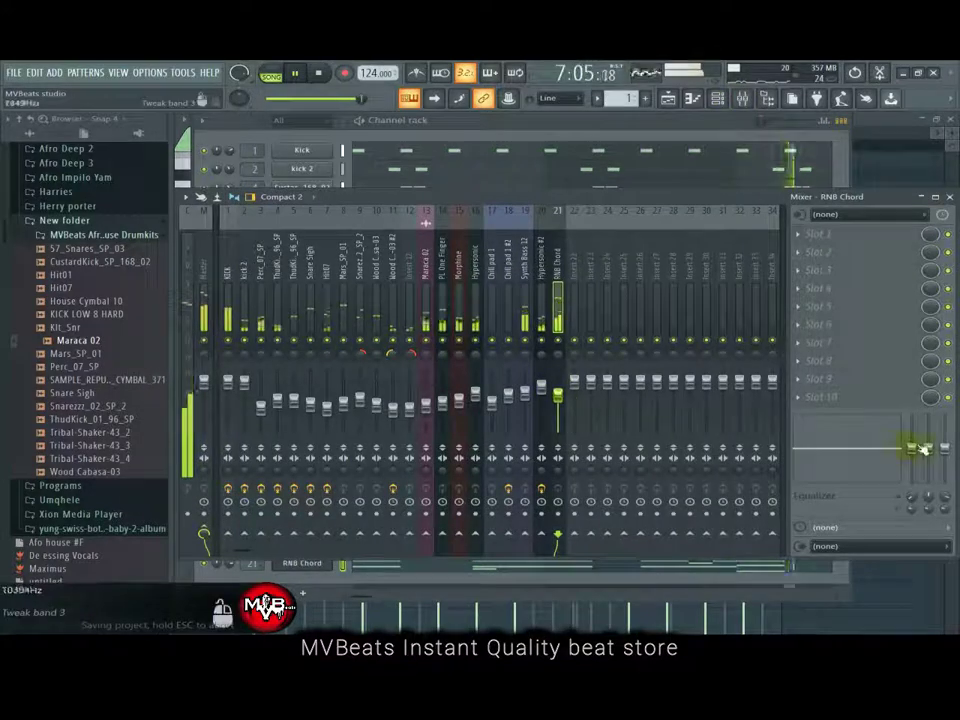
left_click_drag(920, 449, 911, 470)
Step: Insert Fruity Parametric EQ 2 on the RNB Chord track, load the 20Hz + 18kHz cut preset and shift its low cut to a higher frequency
left_click(798, 238)
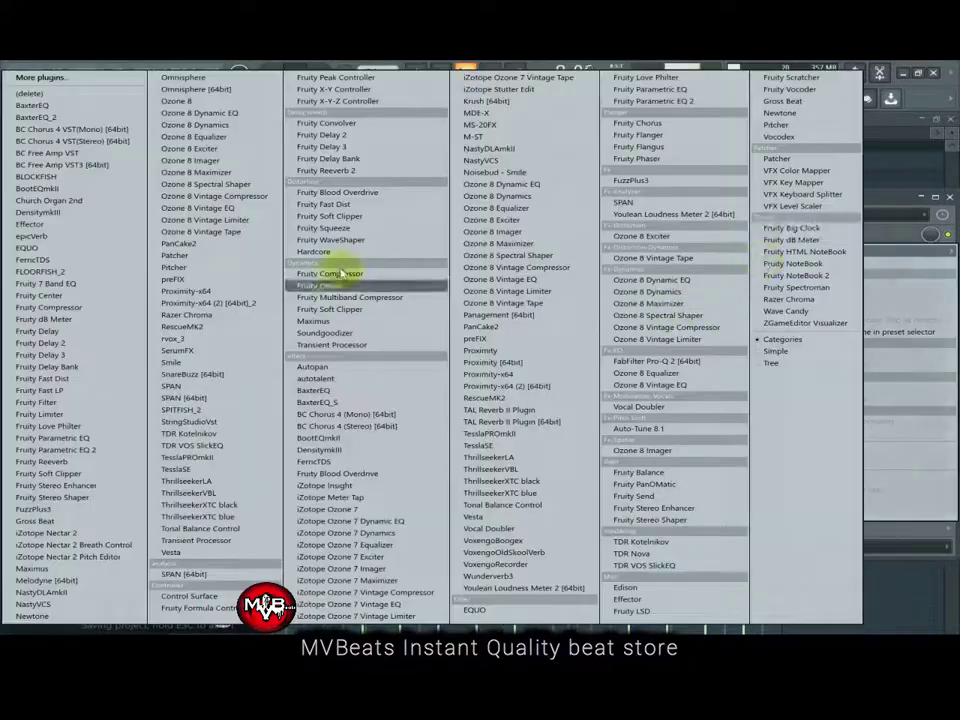
left_click(105, 447)
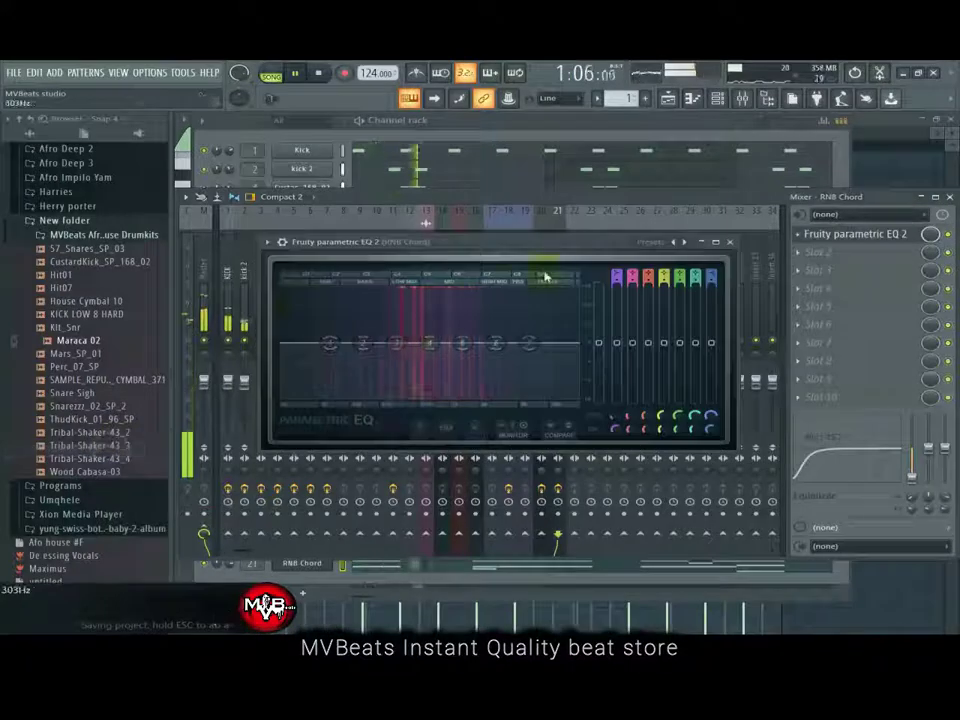
left_click(692, 243)
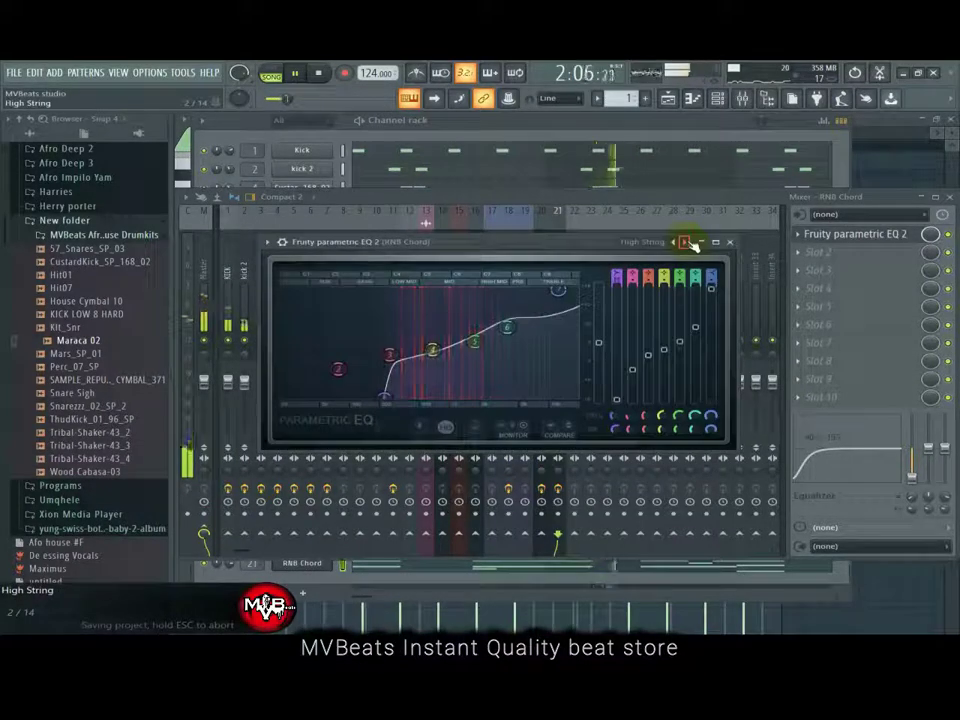
left_click(684, 242)
left_click_drag(297, 352, 377, 348)
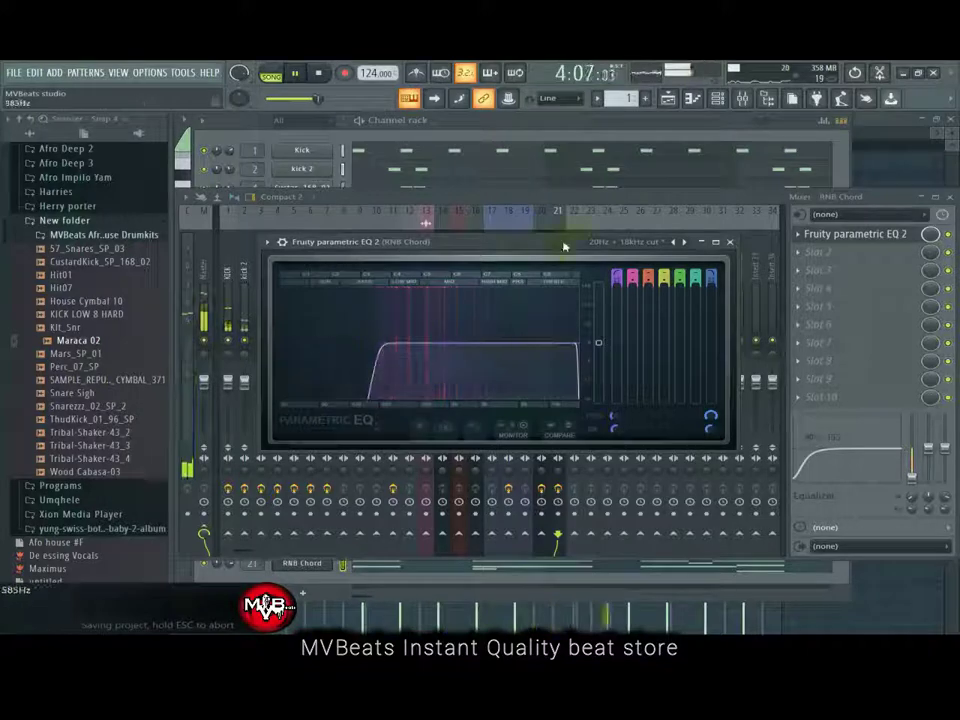
Step: Close the equalizer and lower the RNB Chord track's volume slightly further in the mixer
left_click(596, 199)
left_click_drag(565, 403, 565, 409)
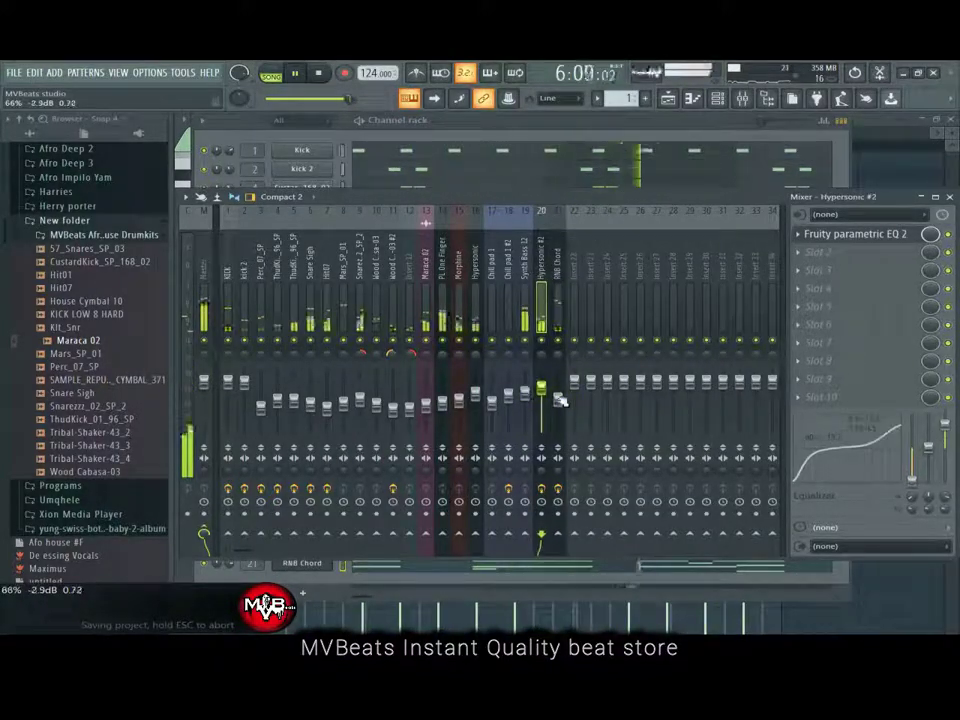
Step: Bring up the playlist arrangement to examine the Pattern 1, Maraca 02 and Pattern 2 clips up close
left_click(508, 118)
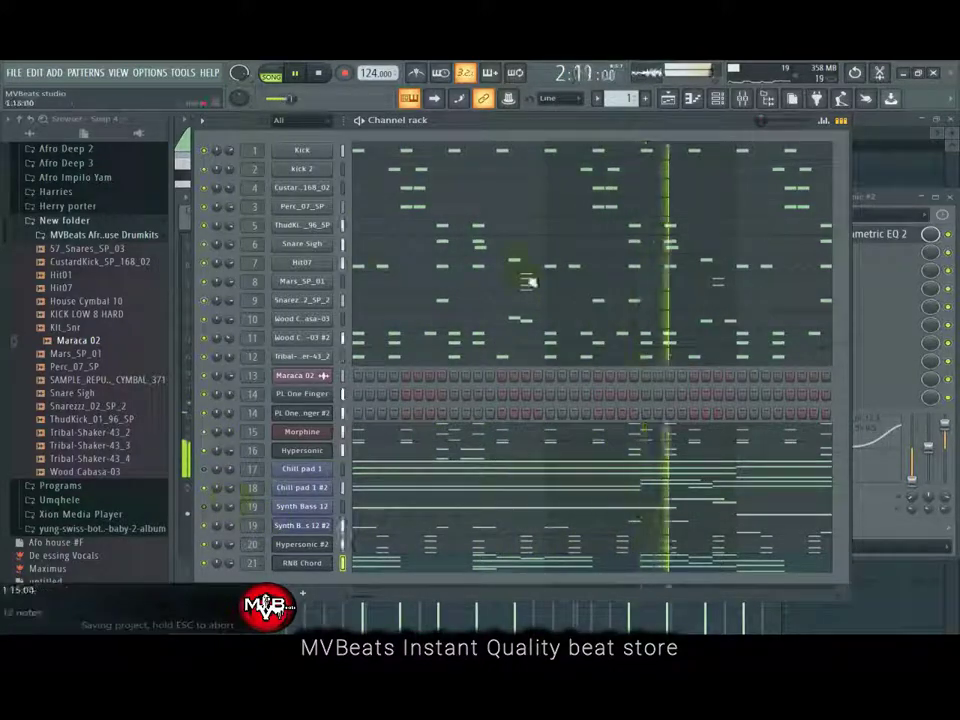
left_click(686, 101)
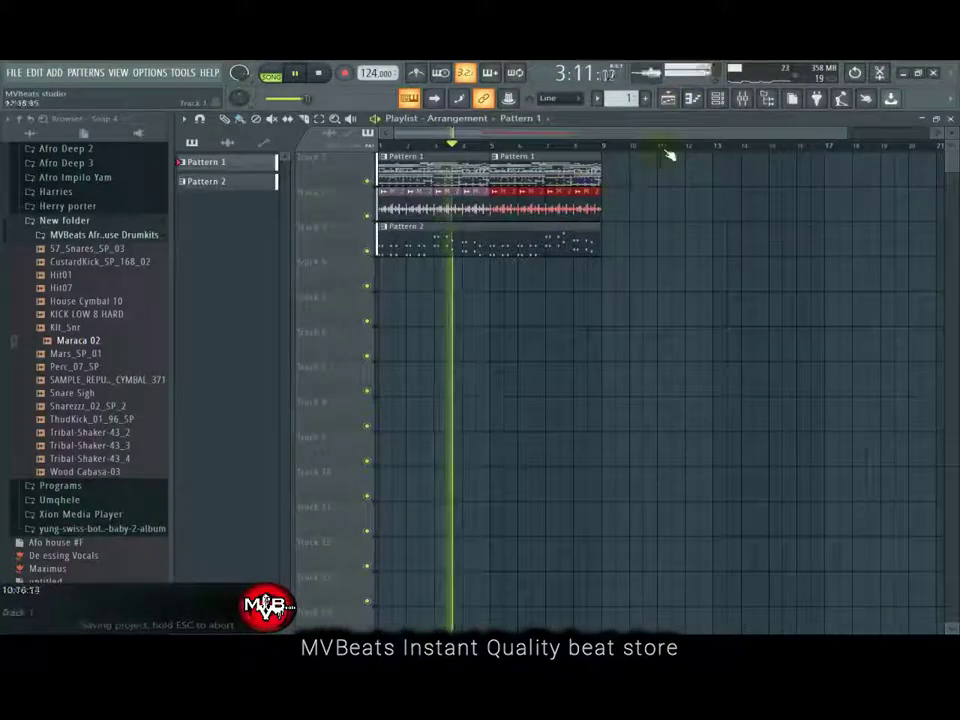
left_click_drag(848, 133, 628, 134)
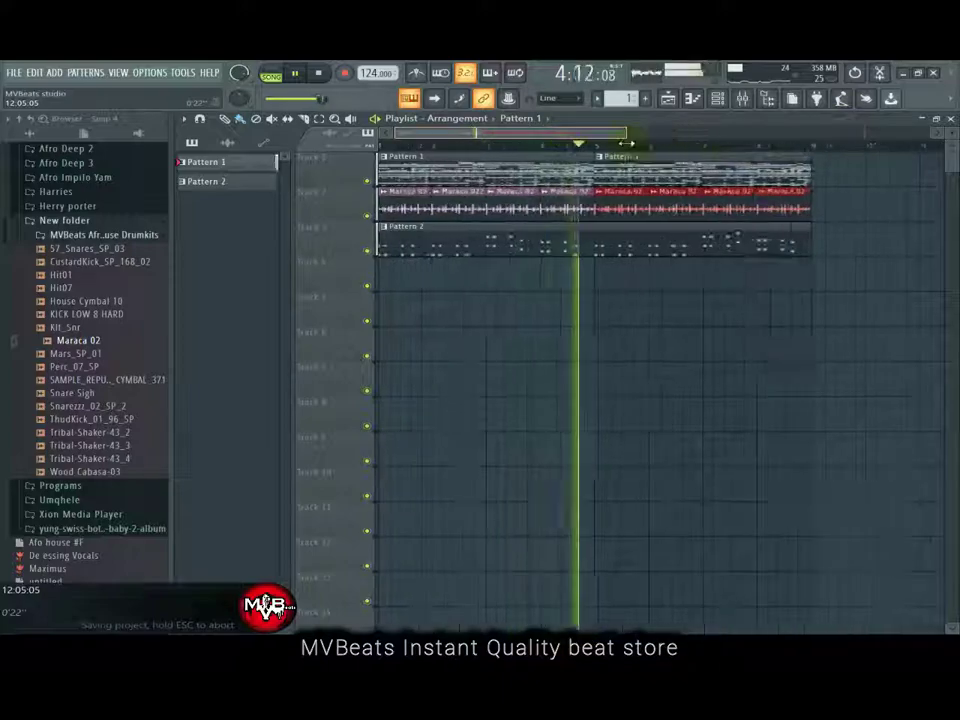